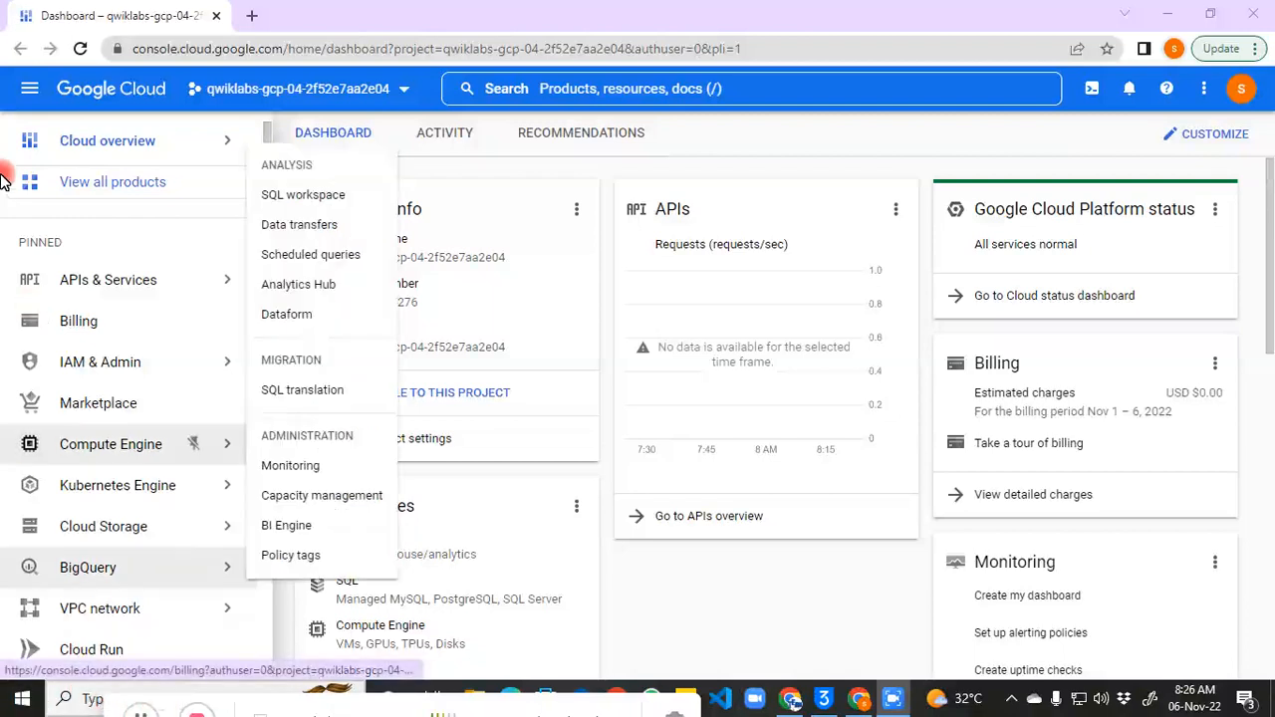
Step: Go to Cloud Storage > Buckets from the Navigation menu
{"action": "left_click", "coordinate": [29, 88]}
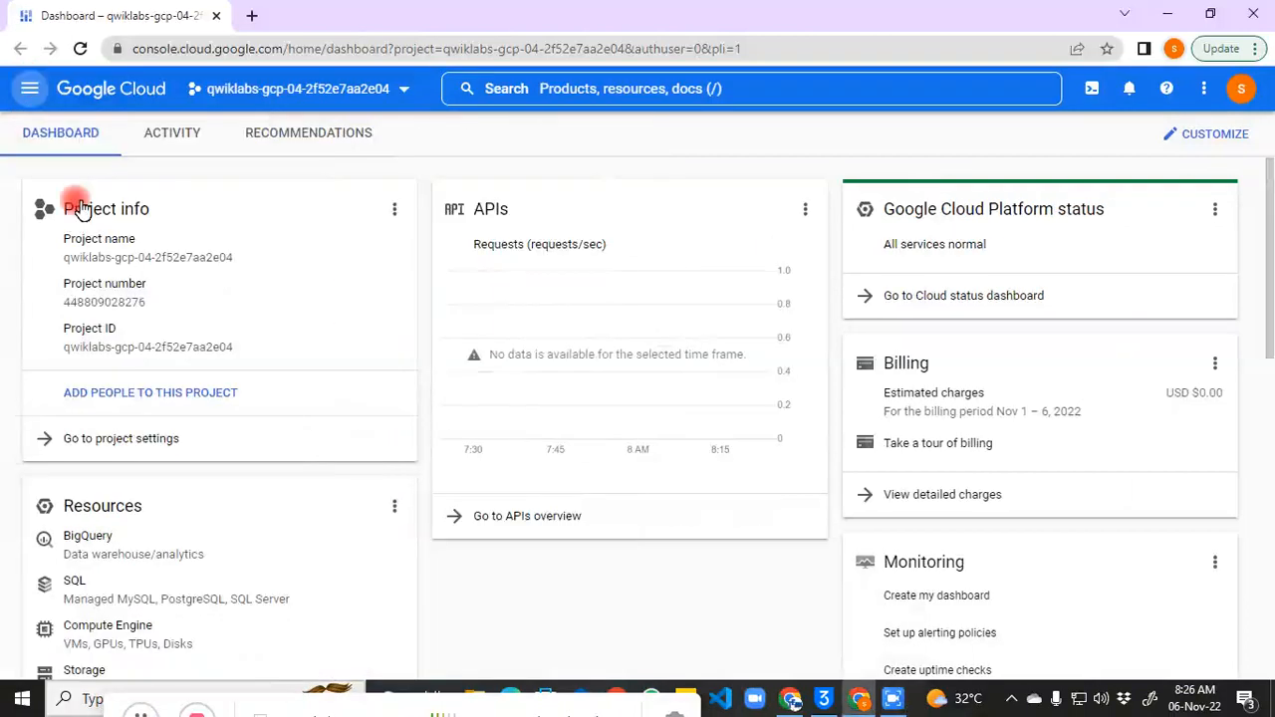
{"action": "left_click", "coordinate": [29, 90]}
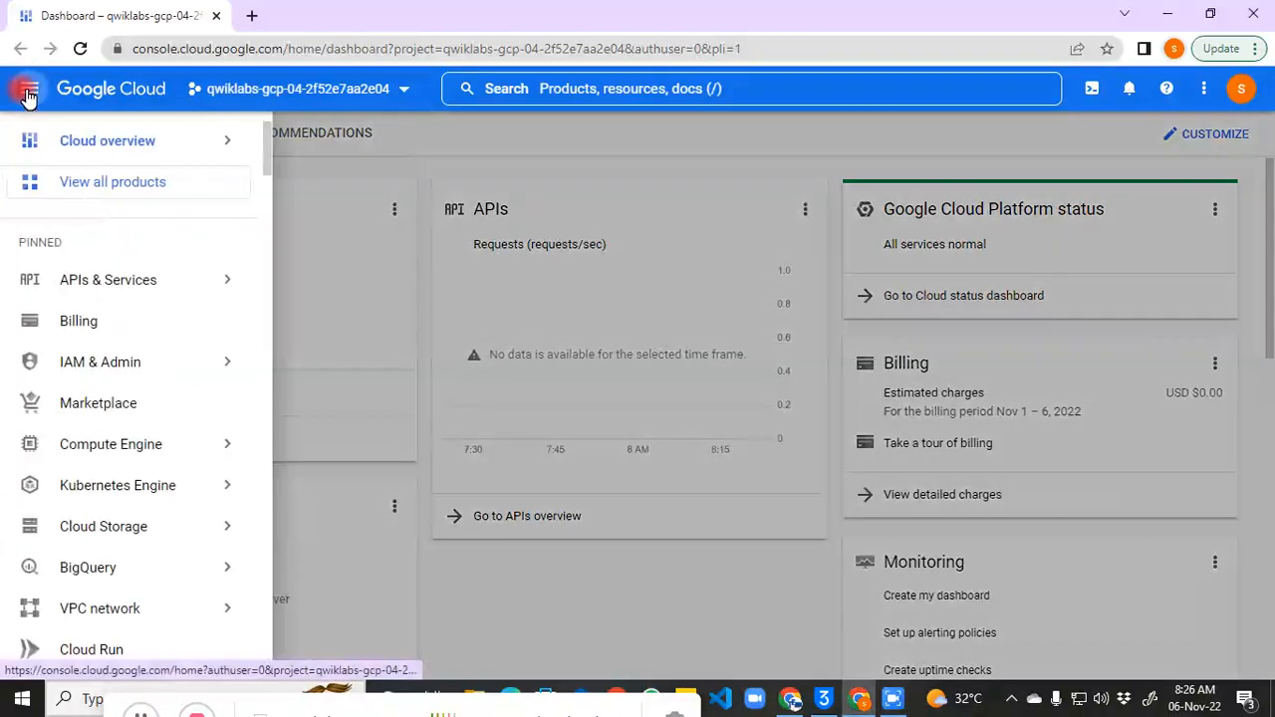
{"action": "mouse_move", "coordinate": [114, 540]}
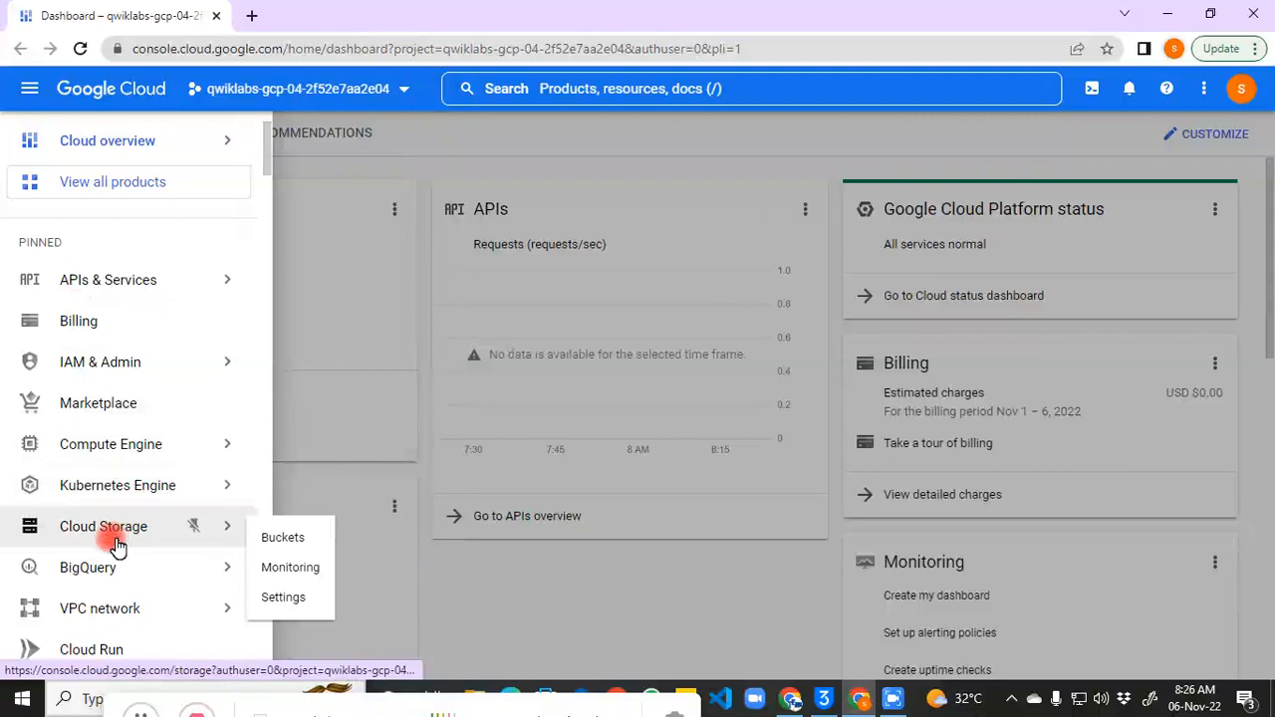
{"action": "left_click", "coordinate": [289, 540]}
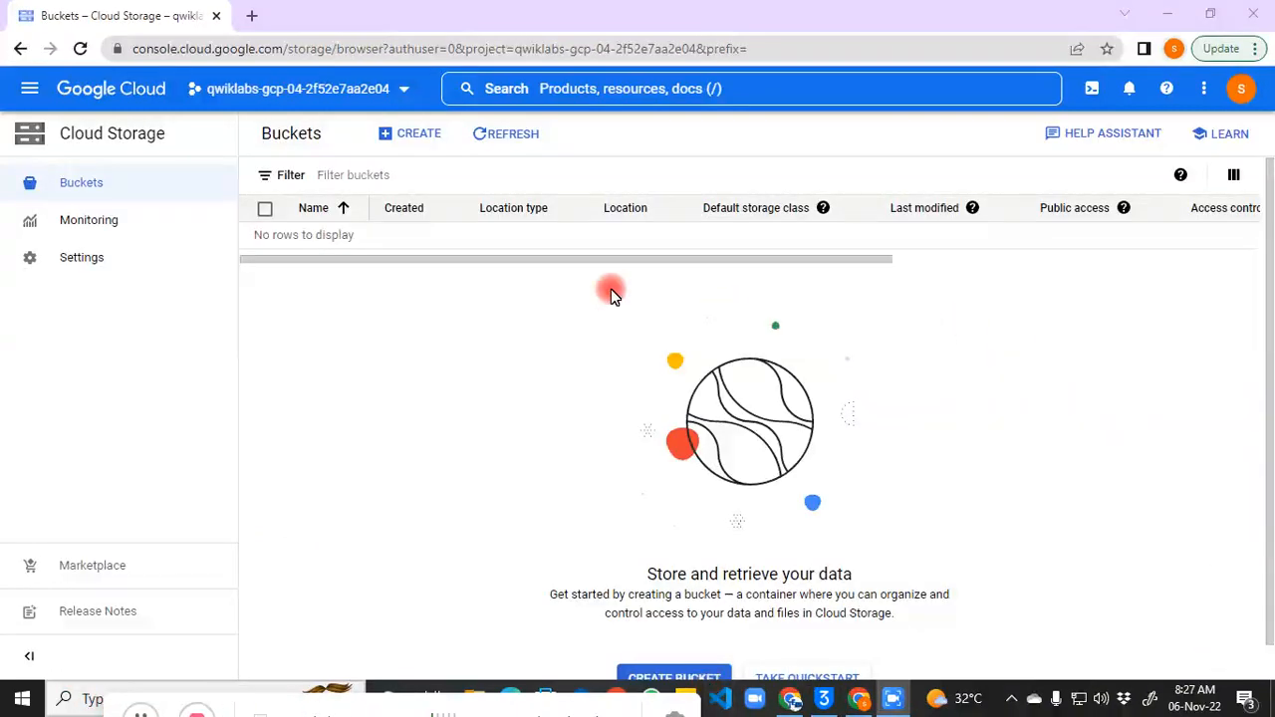
Step: Start a new bucket and name it 'bucket-' followed by the copied project ID
{"action": "left_click", "coordinate": [403, 136]}
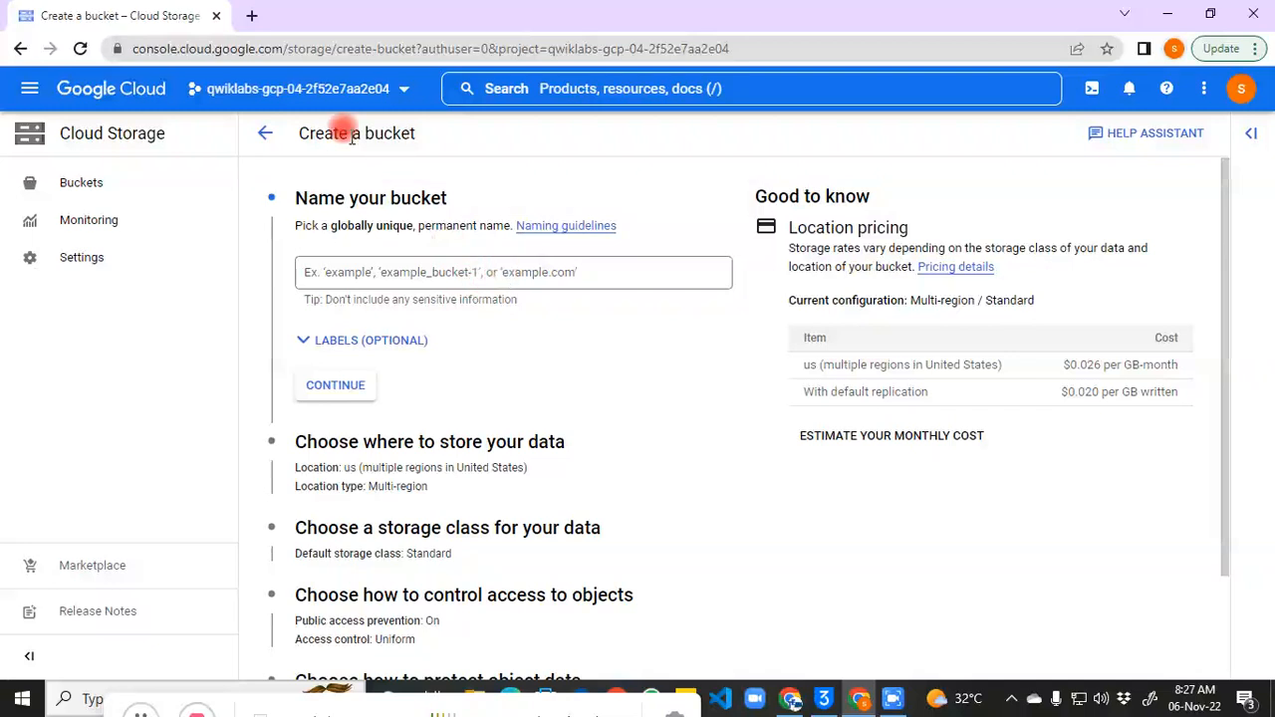
{"action": "left_click", "coordinate": [399, 89]}
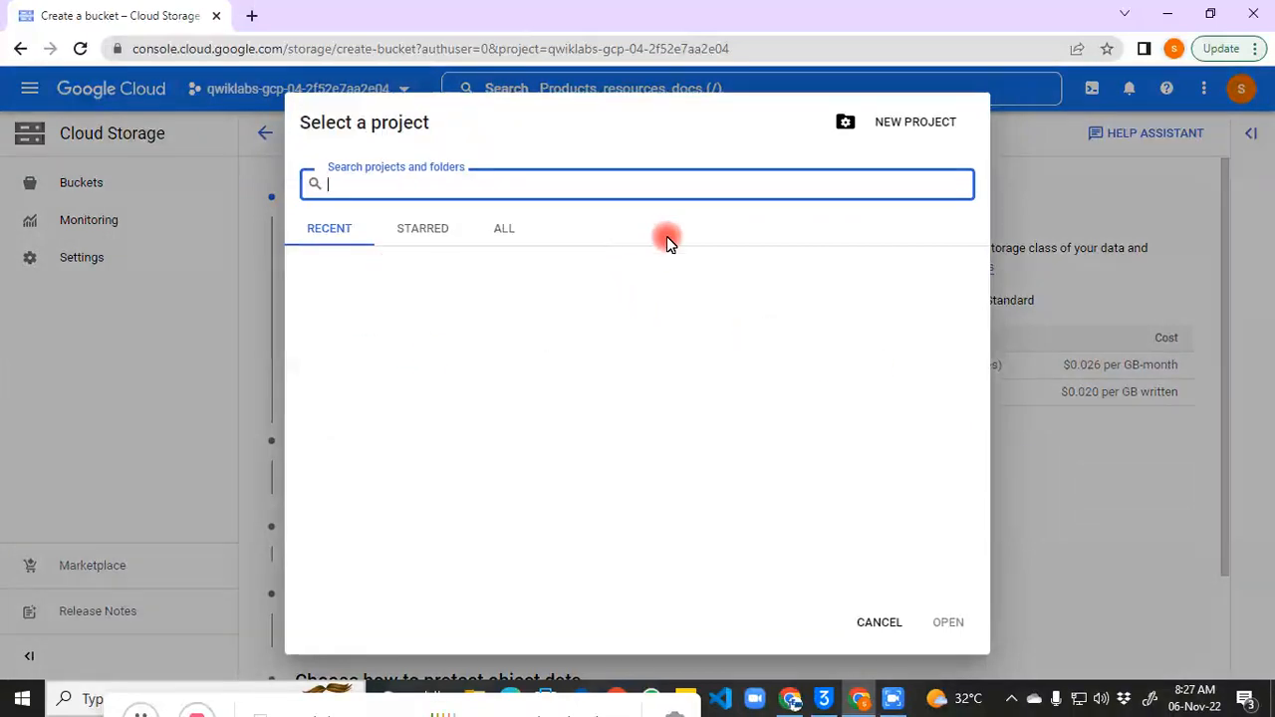
{"action": "left_click_drag", "start_coordinate": [709, 296], "coordinate": [860, 299]}
{"action": "key", "text": "ctrl+c"}
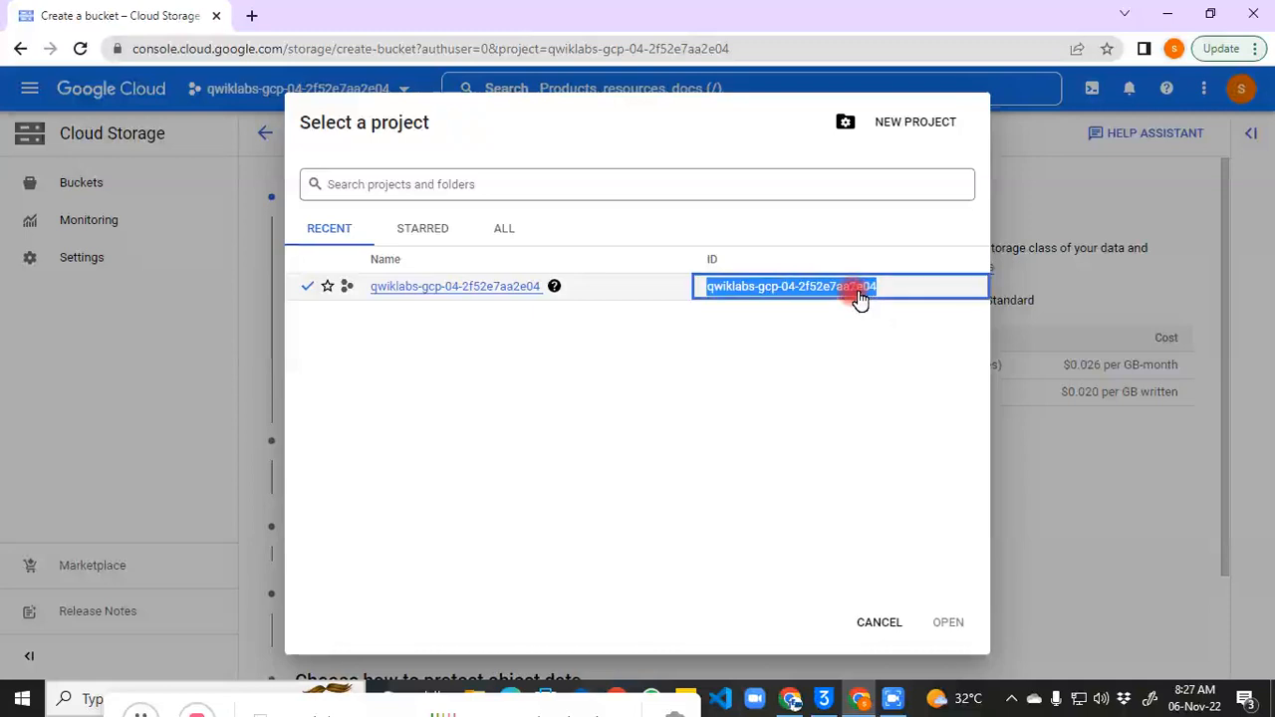
{"action": "left_click", "coordinate": [881, 623]}
{"action": "left_click", "coordinate": [412, 269]}
{"action": "type", "text": "b"}
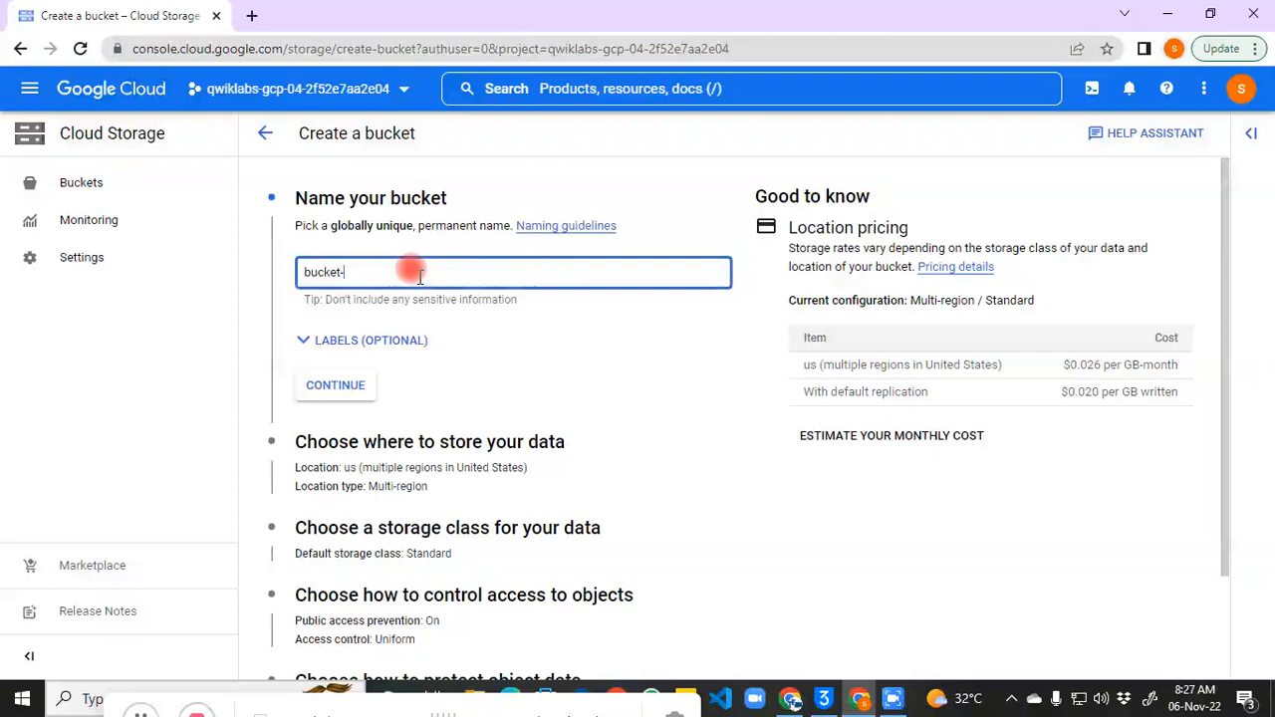
{"action": "type", "text": "ucket-"}
{"action": "key", "text": "ctrl+v"}
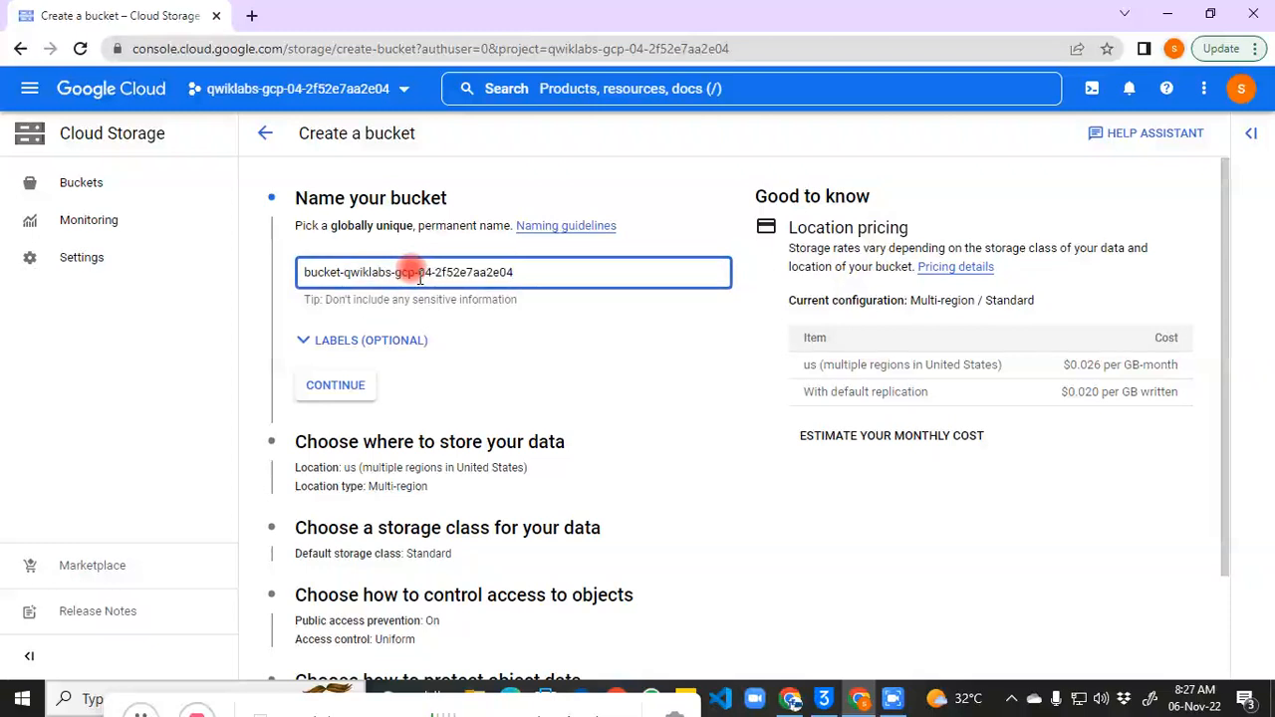
Step: Confirm the bucket name and review the storage class options
{"action": "left_click", "coordinate": [319, 386]}
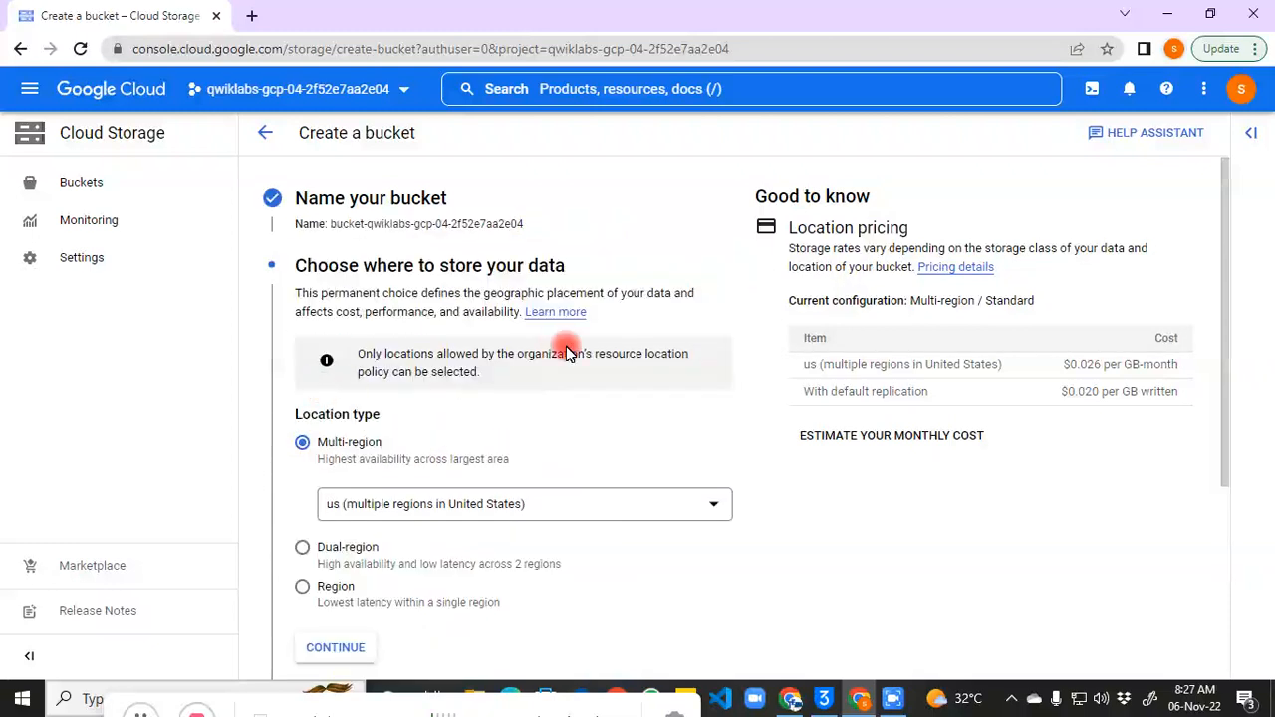
{"action": "left_click_drag", "start_coordinate": [1231, 354], "coordinate": [1232, 432]}
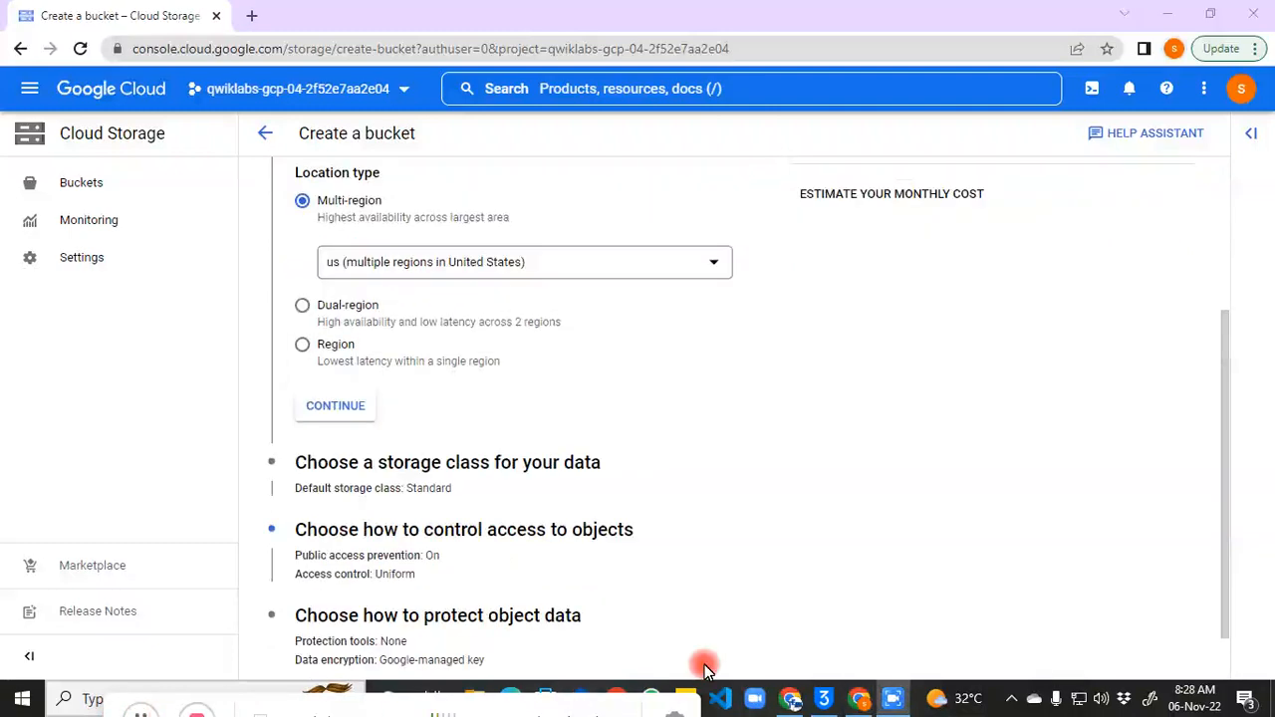
{"action": "left_click", "coordinate": [361, 476]}
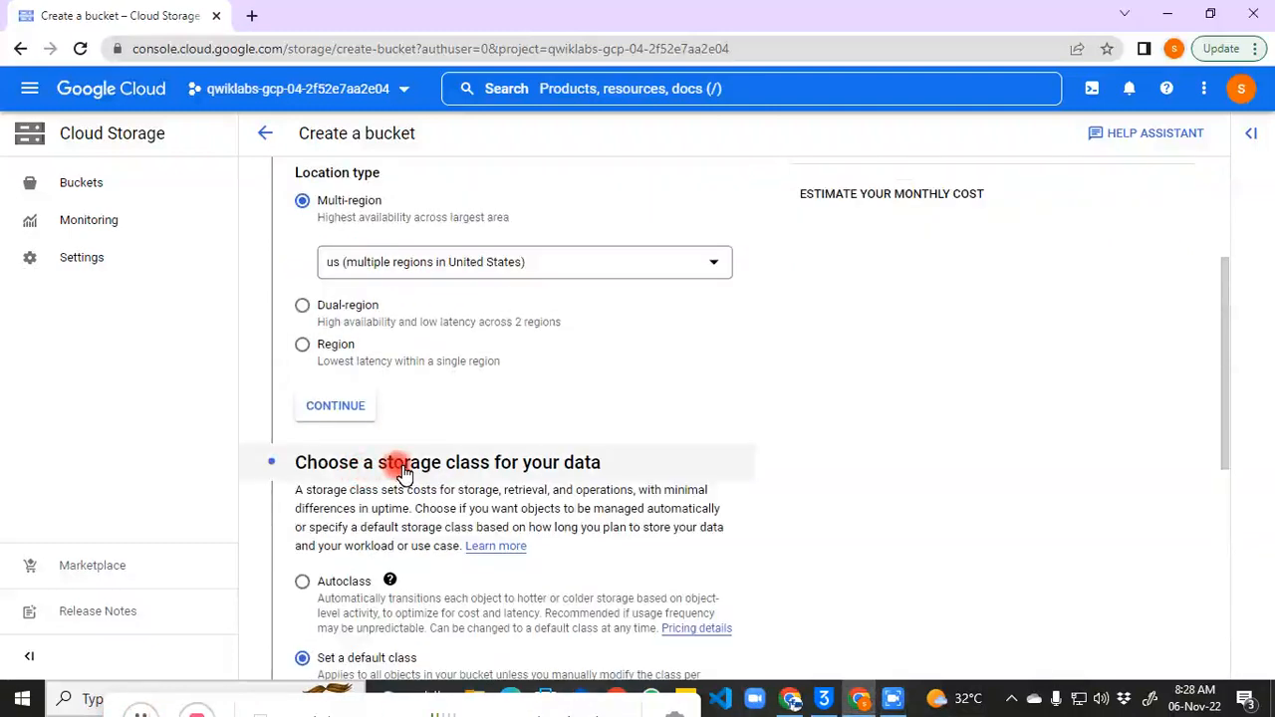
{"action": "left_click", "coordinate": [409, 471]}
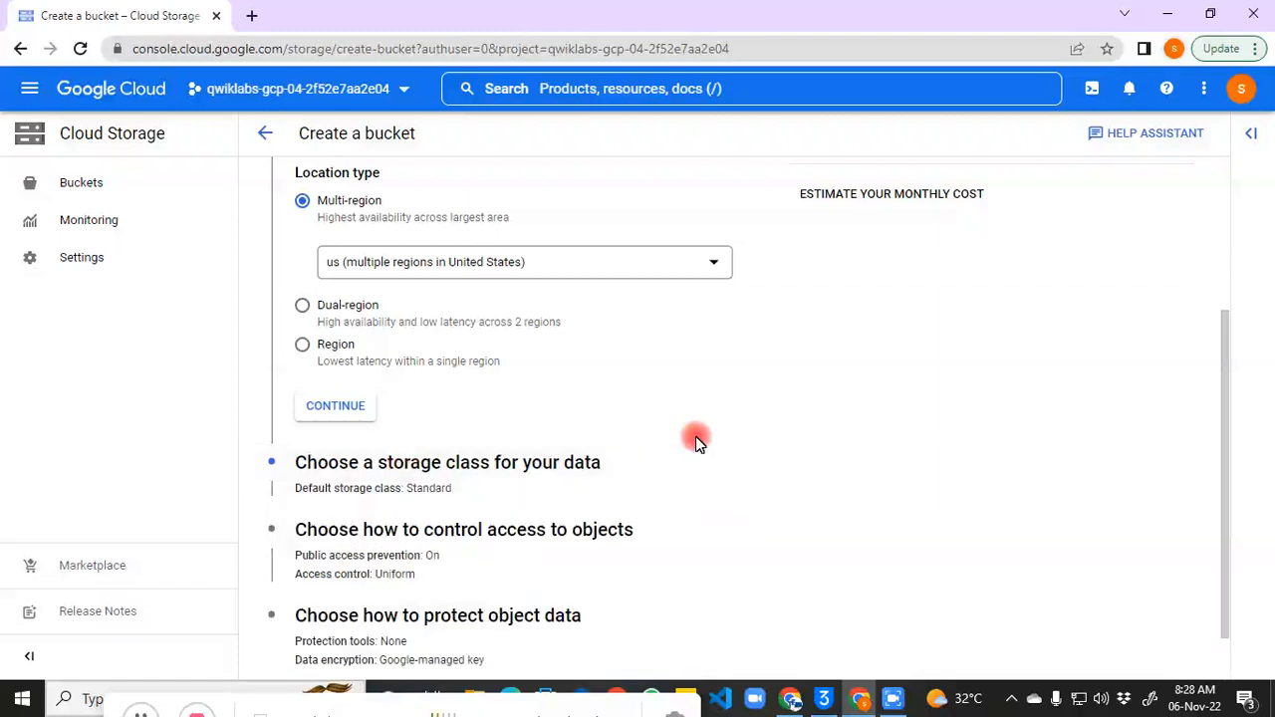
{"action": "left_click_drag", "start_coordinate": [1226, 423], "coordinate": [1225, 455]}
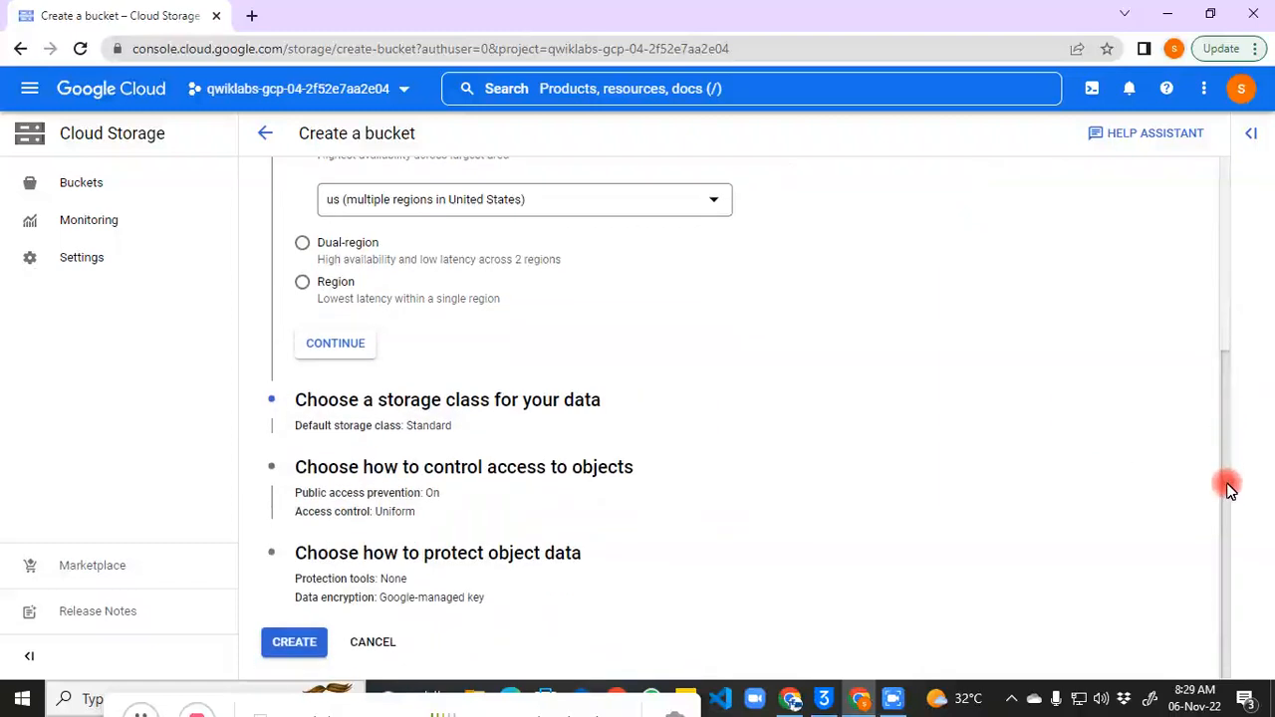
Step: Turn off public access prevention and set access control to Fine-grained
{"action": "left_click", "coordinate": [411, 468]}
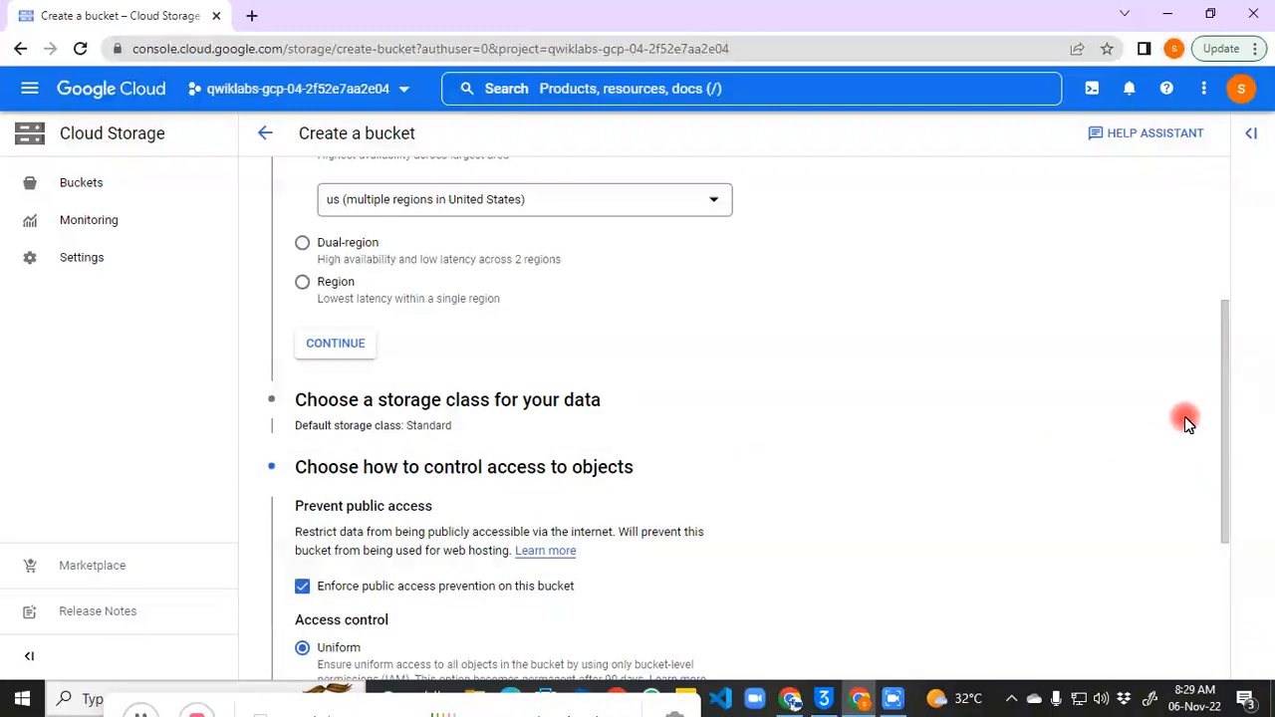
{"action": "left_click_drag", "start_coordinate": [1230, 398], "coordinate": [1232, 451]}
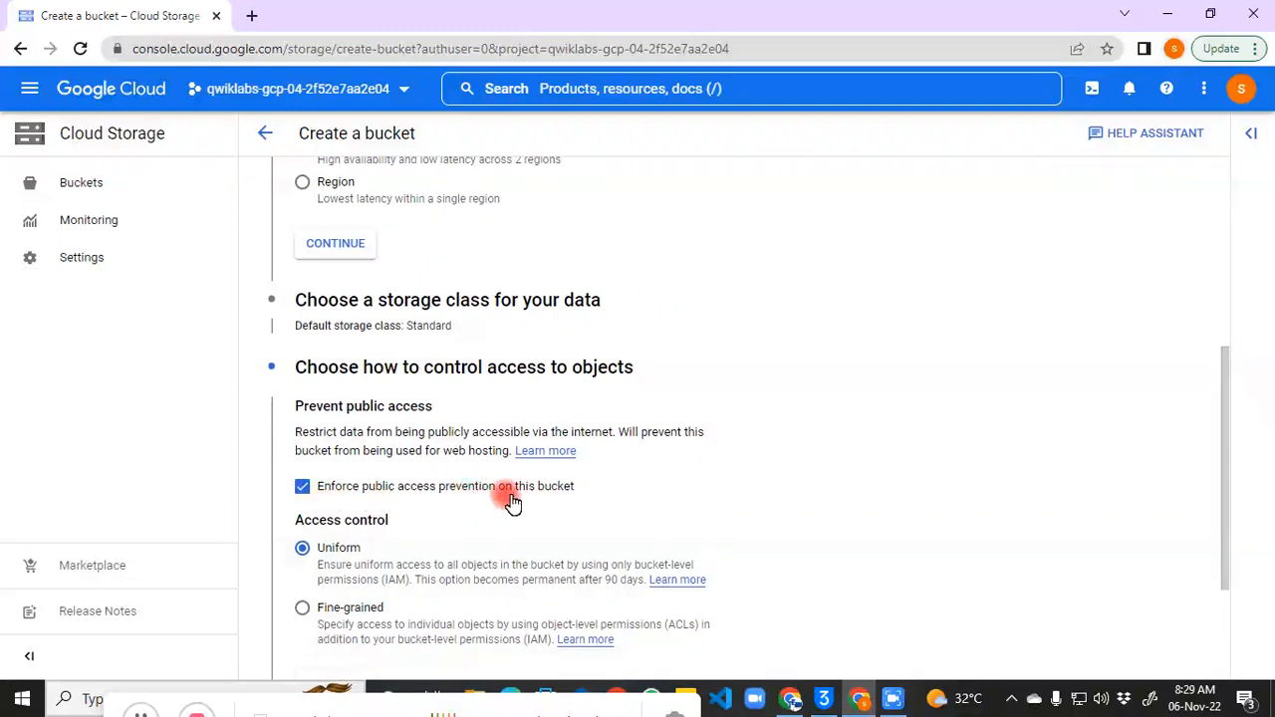
{"action": "left_click", "coordinate": [302, 488]}
{"action": "left_click_drag", "start_coordinate": [1225, 456], "coordinate": [1224, 524]}
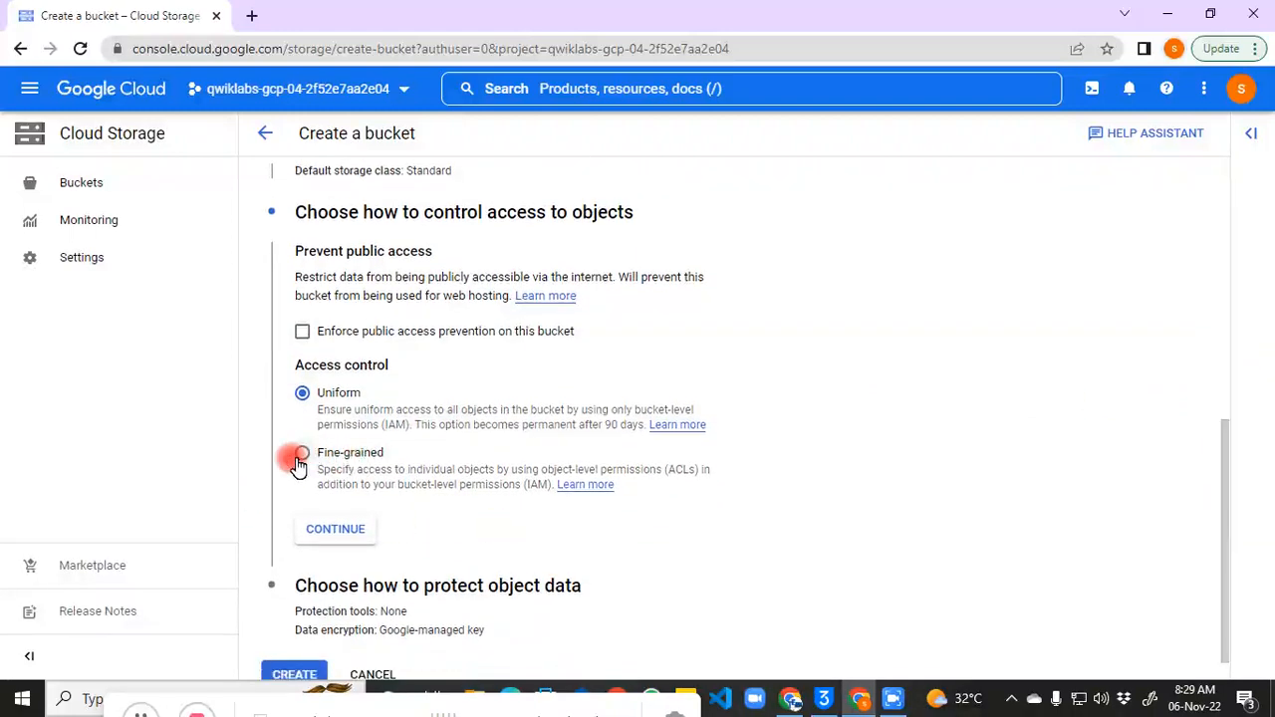
{"action": "left_click", "coordinate": [328, 529]}
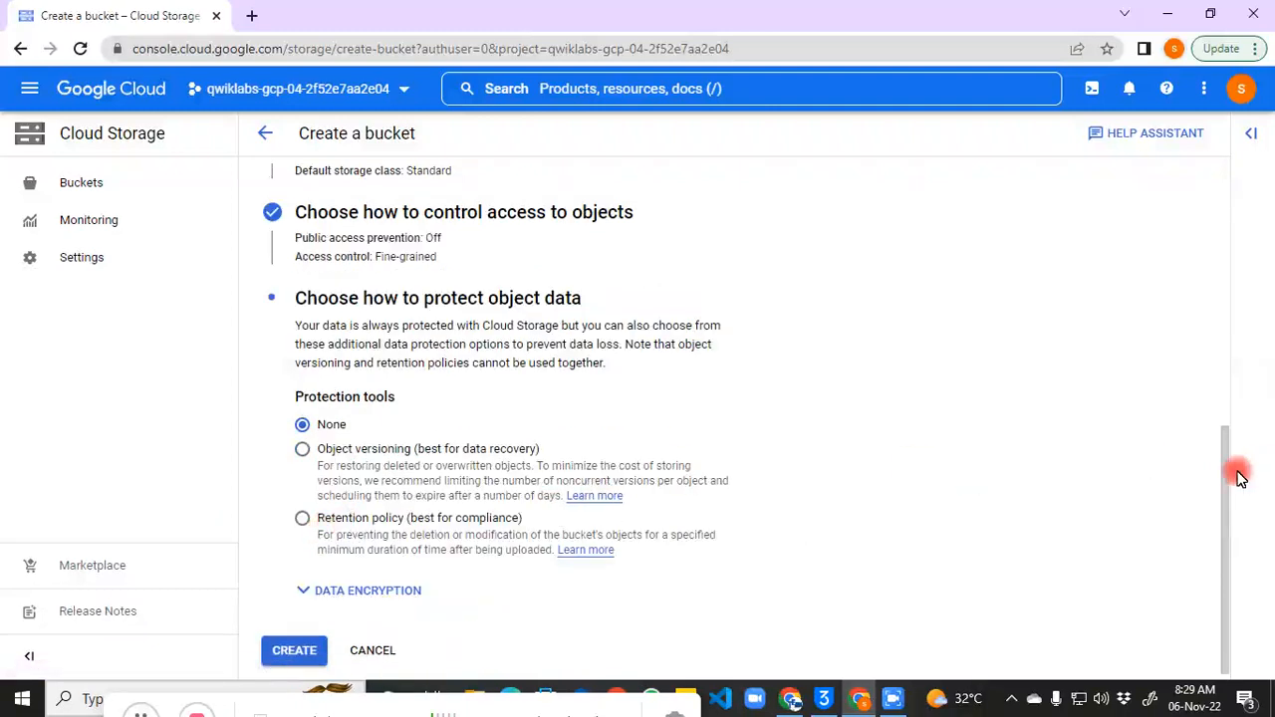
{"action": "left_click_drag", "start_coordinate": [1221, 466], "coordinate": [1225, 558]}
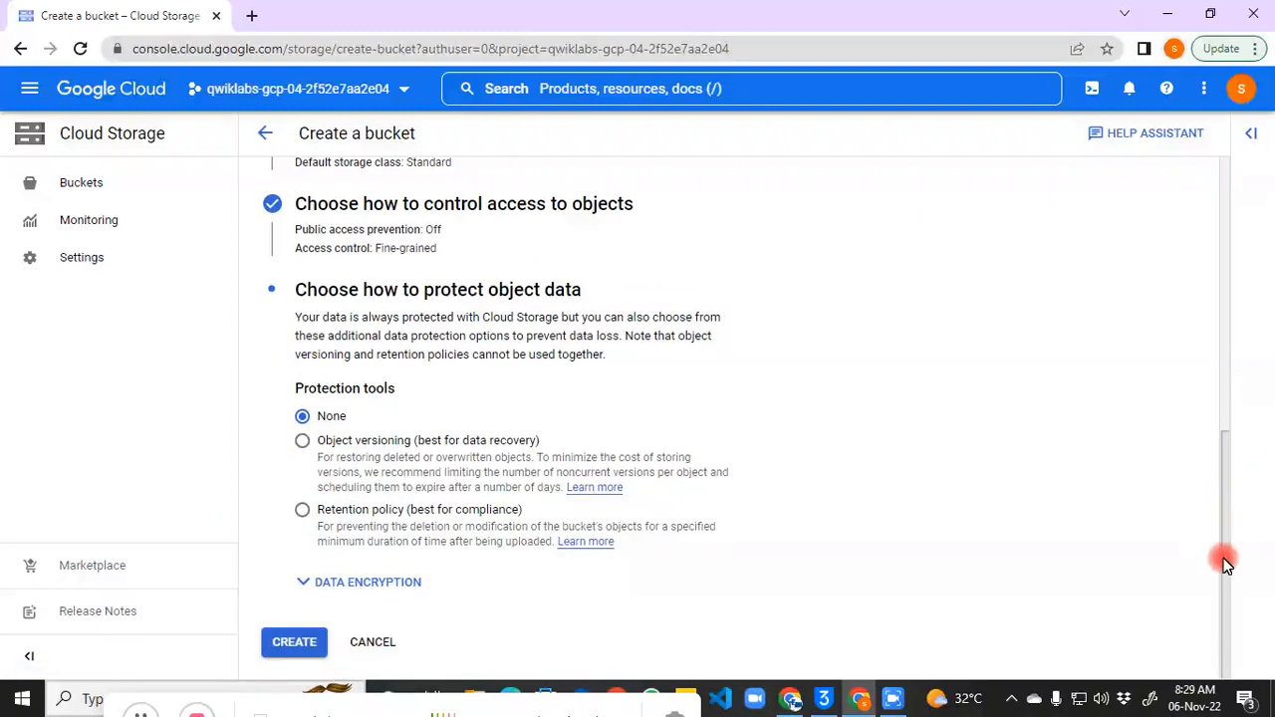
Step: Create bucket-qwiklabs-gcp-04-2f52e7aa2e04, select its name on the details page, and launch Cloud Shell
{"action": "left_click", "coordinate": [286, 650]}
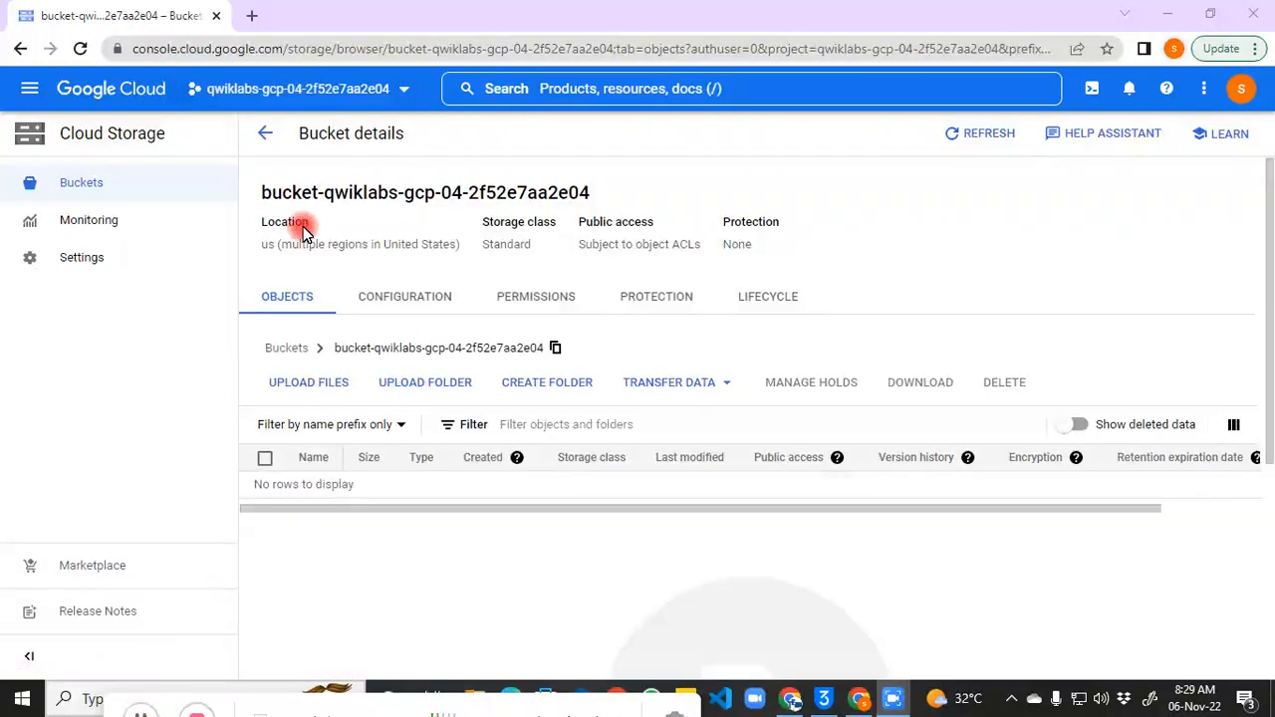
{"action": "left_click_drag", "start_coordinate": [259, 196], "coordinate": [590, 209]}
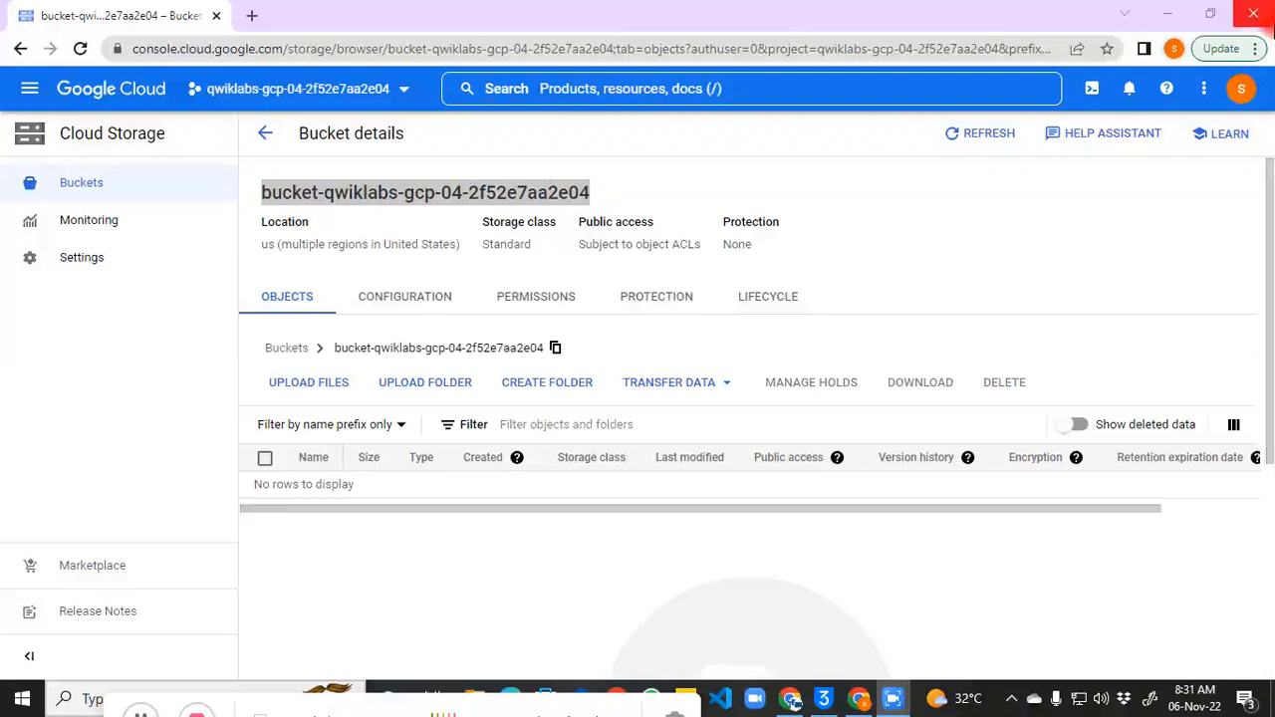
{"action": "left_click", "coordinate": [1090, 89]}
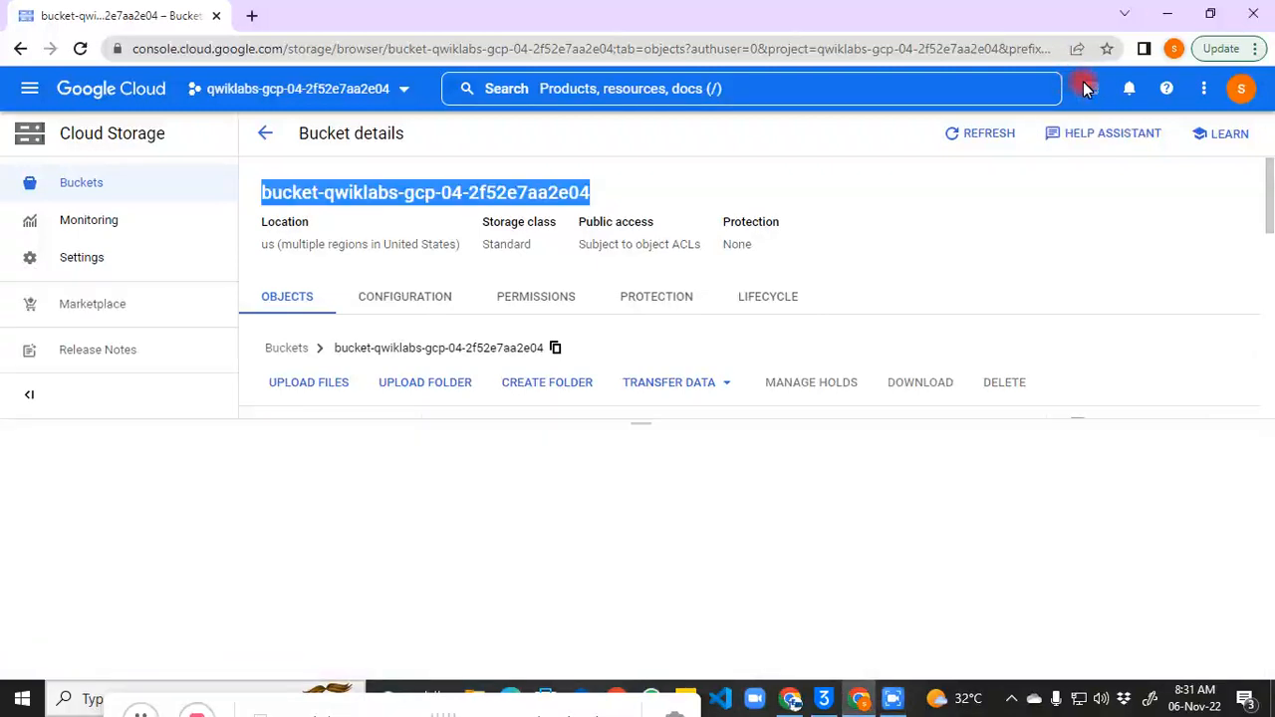
Step: Run export BUCKET_NAME_1=bucket-qwiklabs-gcp-04-2f52e7aa2e04 in an enlarged Cloud Shell
{"action": "left_click_drag", "start_coordinate": [639, 421], "coordinate": [648, 276]}
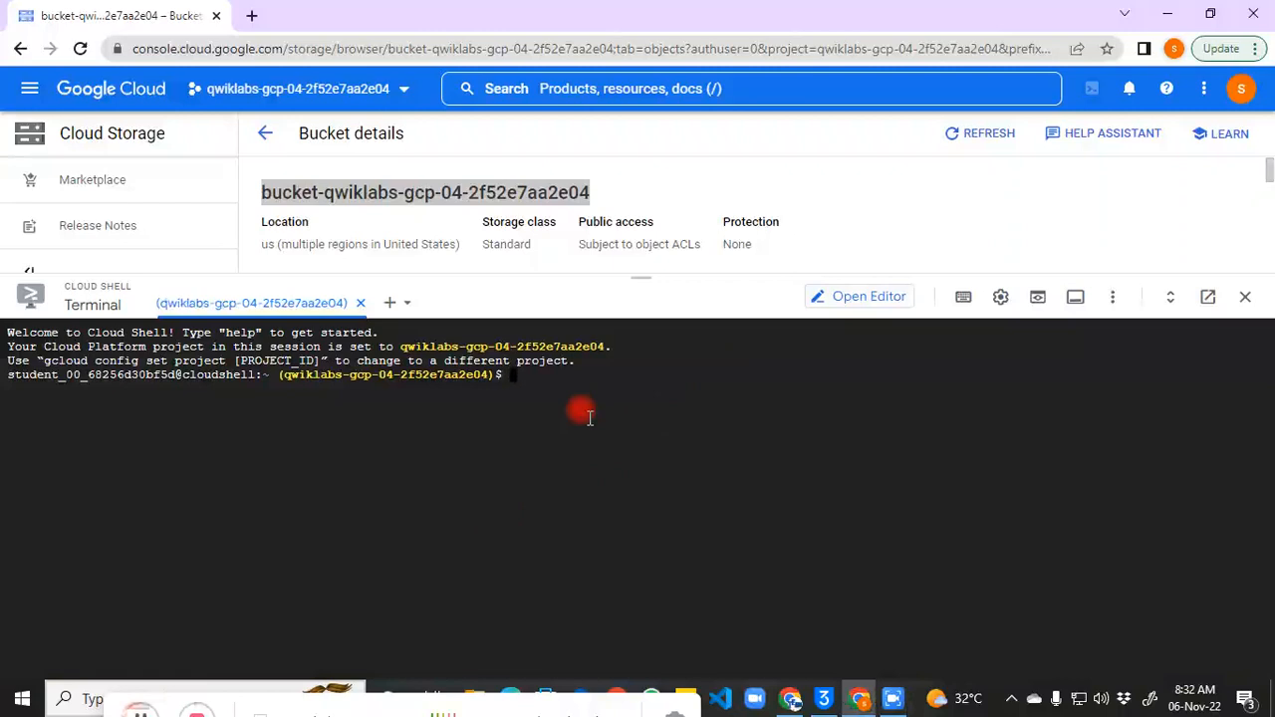
{"action": "type", "text": "export BUCKET_NAME_1=<enter bucket name 1 here>"}
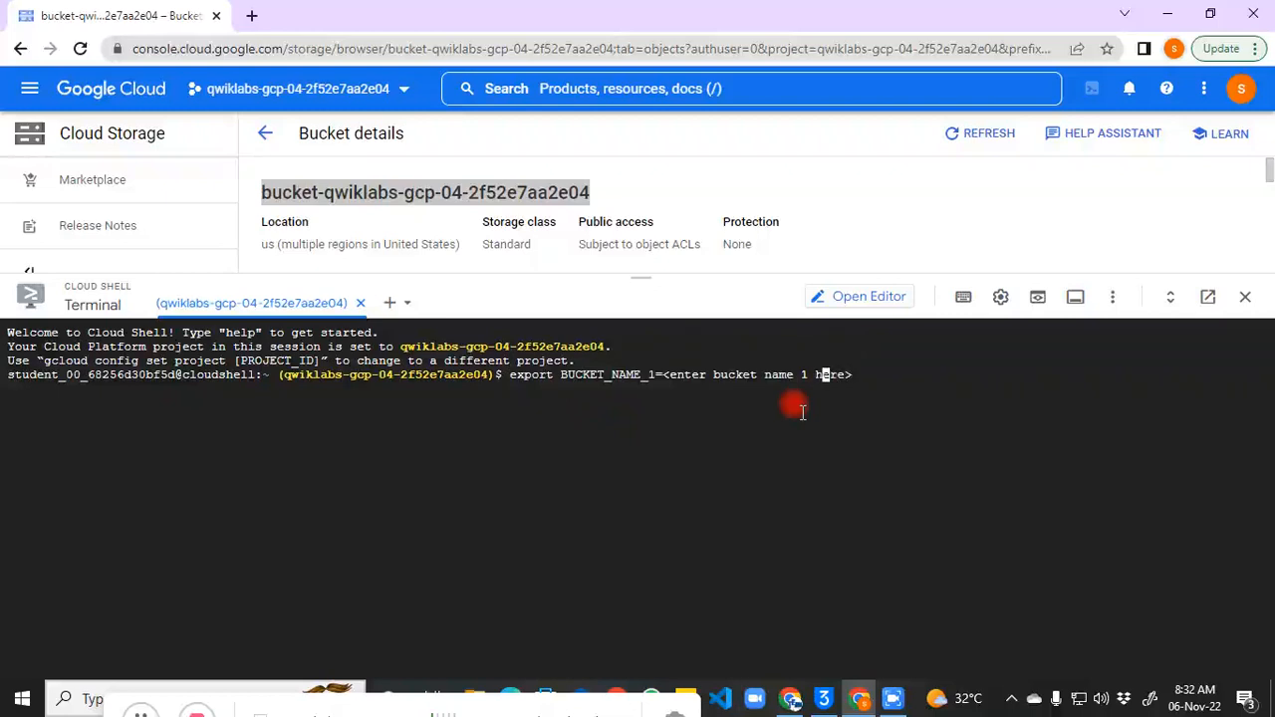
{"action": "key", "text": "Right"}
{"action": "key", "text": "Right"}
{"action": "key", "text": "Right"}
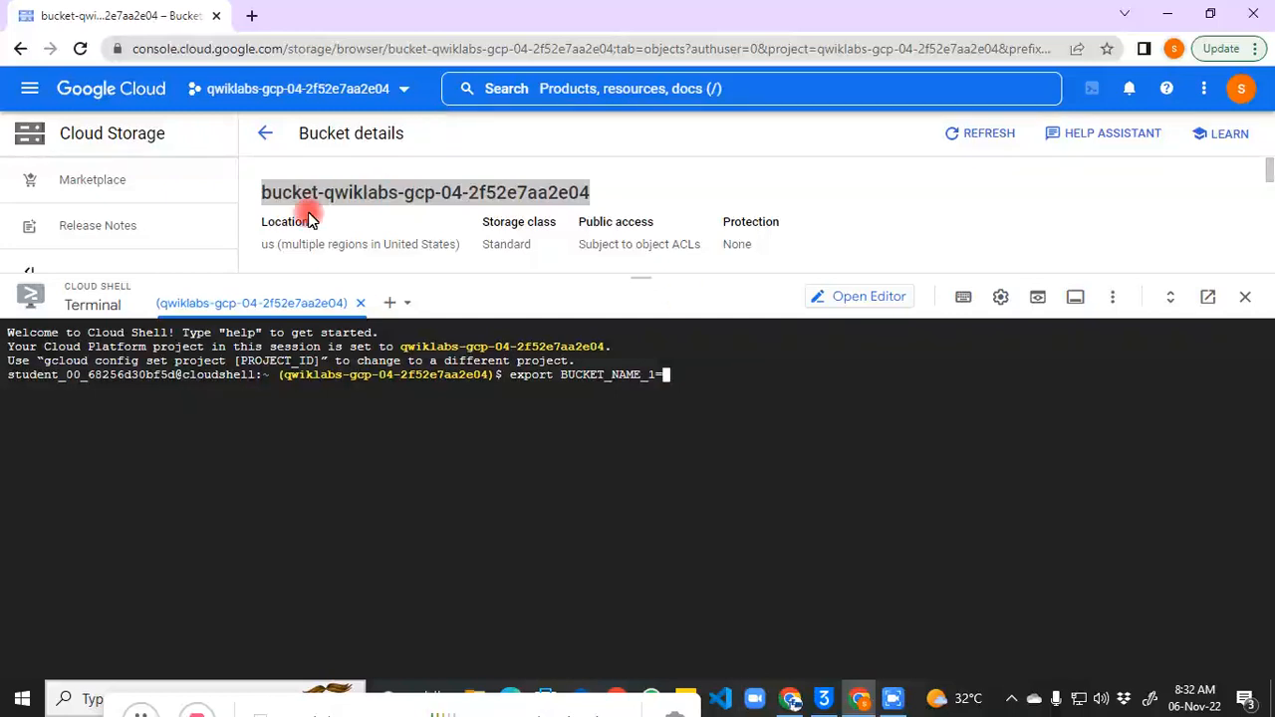
{"action": "triple_click", "coordinate": [282, 194]}
{"action": "right_click", "coordinate": [286, 195]}
{"action": "left_click", "coordinate": [319, 214]}
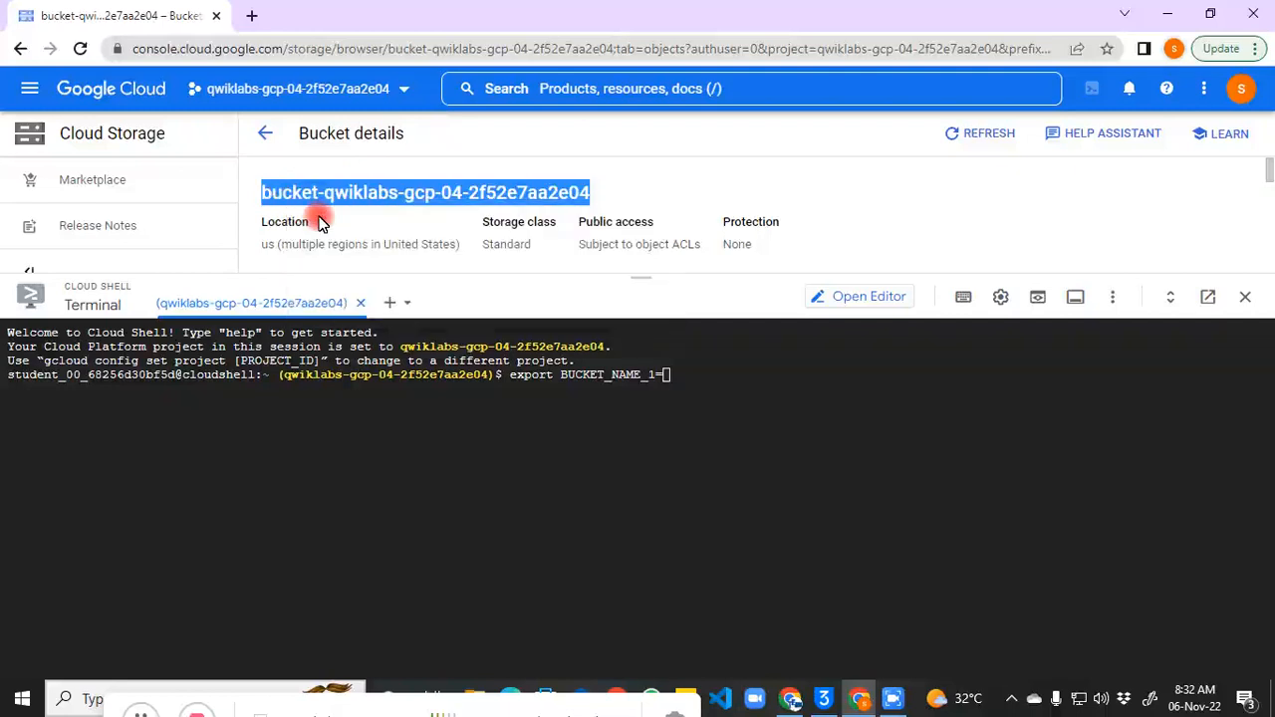
{"action": "left_click", "coordinate": [705, 398]}
{"action": "key", "text": "ctrl+v"}
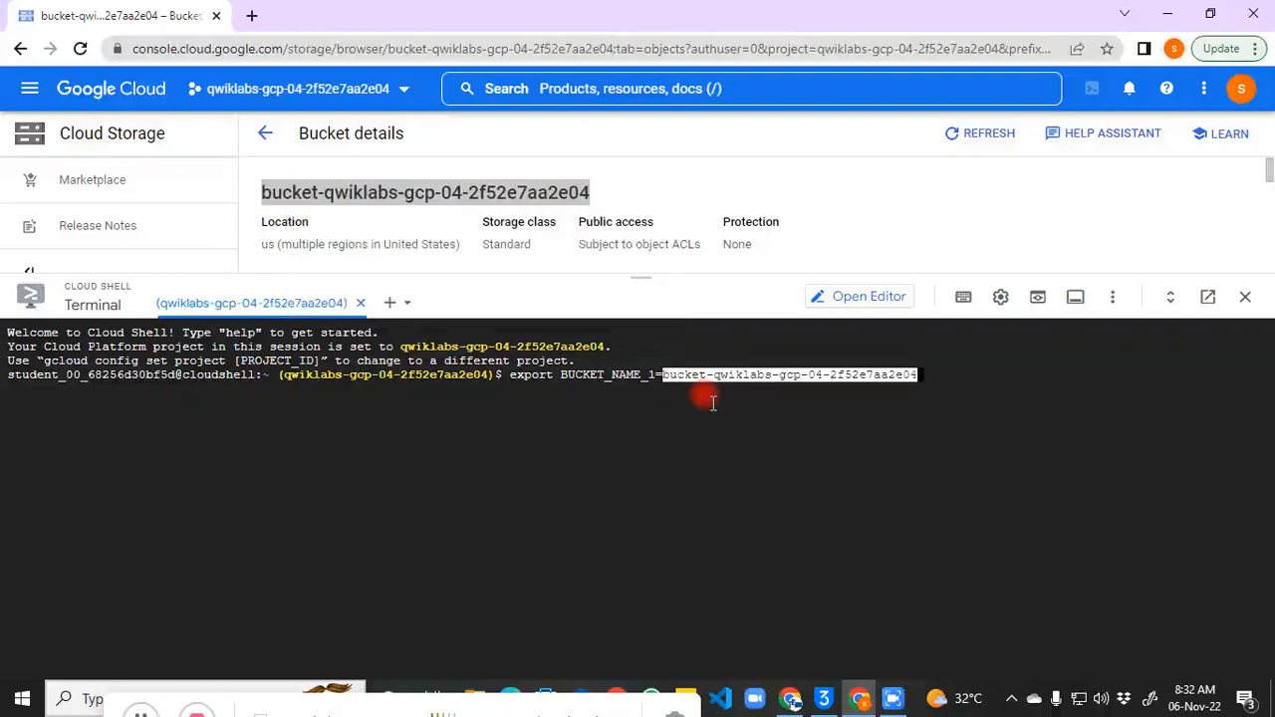
{"action": "key", "text": "Return"}
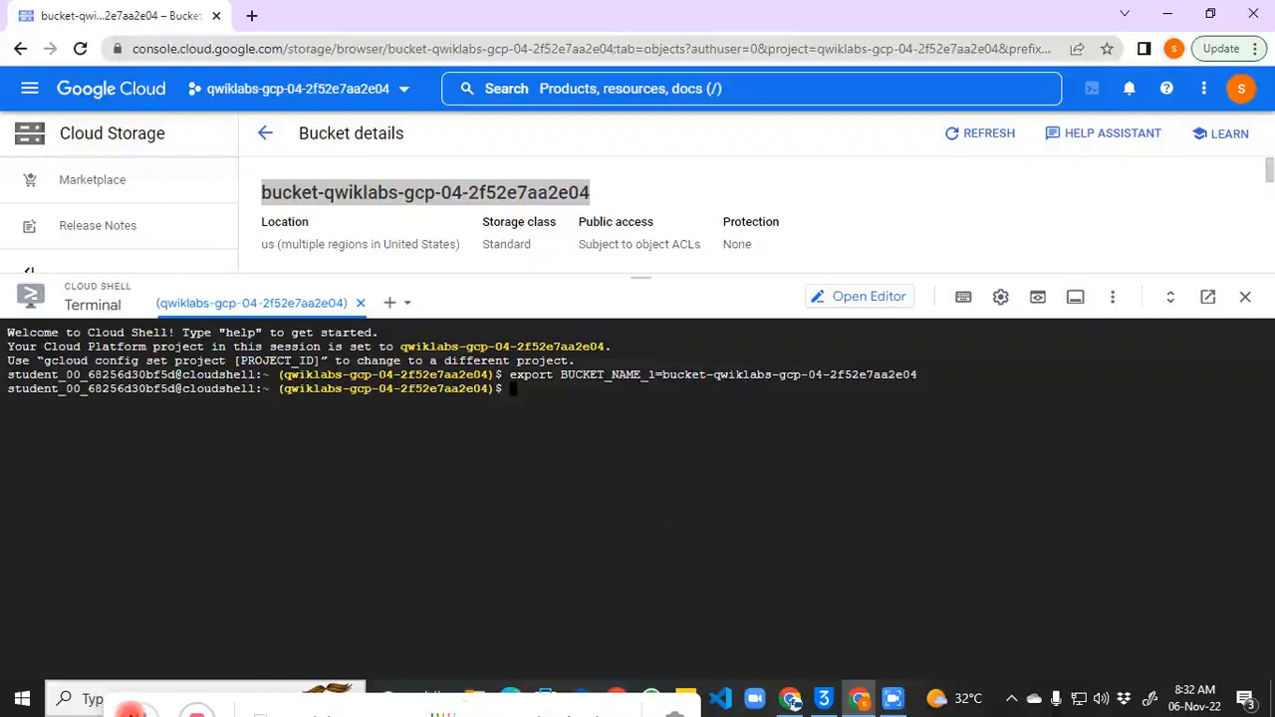
{"action": "left_click", "coordinate": [138, 711]}
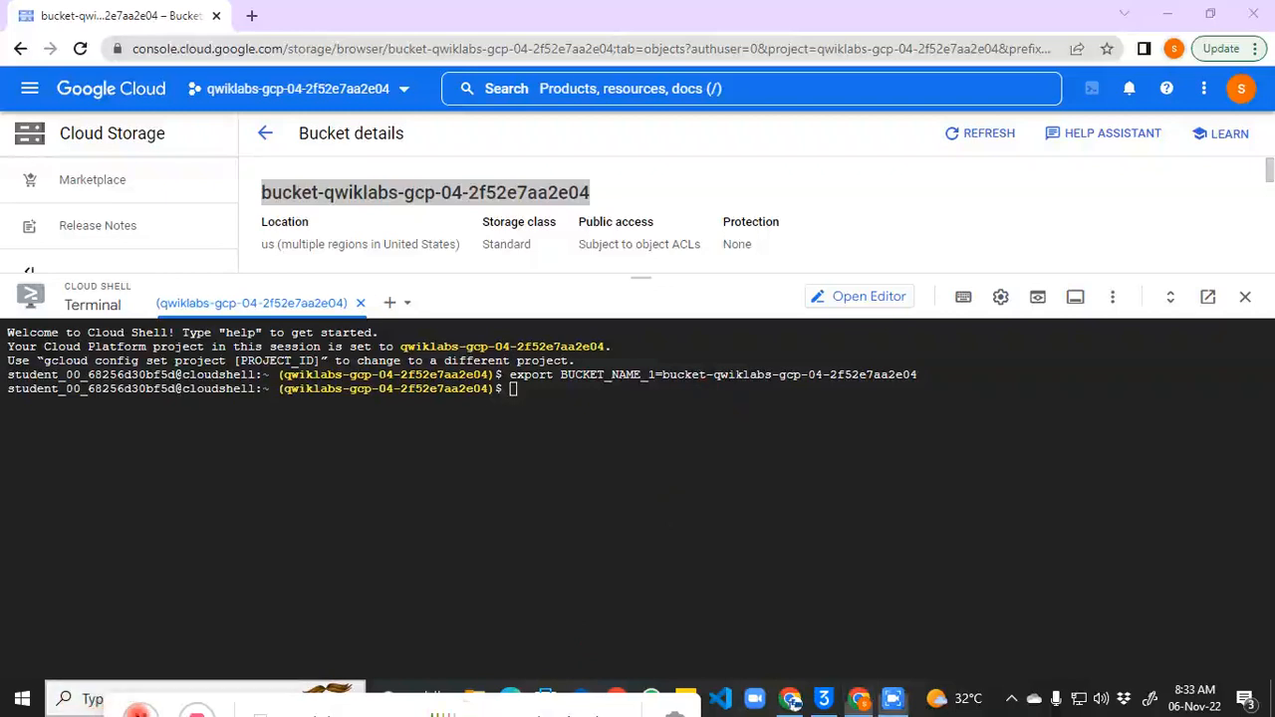
Step: Select and copy the BUCKET_NAME_1 variable name from the export line
{"action": "left_click", "coordinate": [606, 413]}
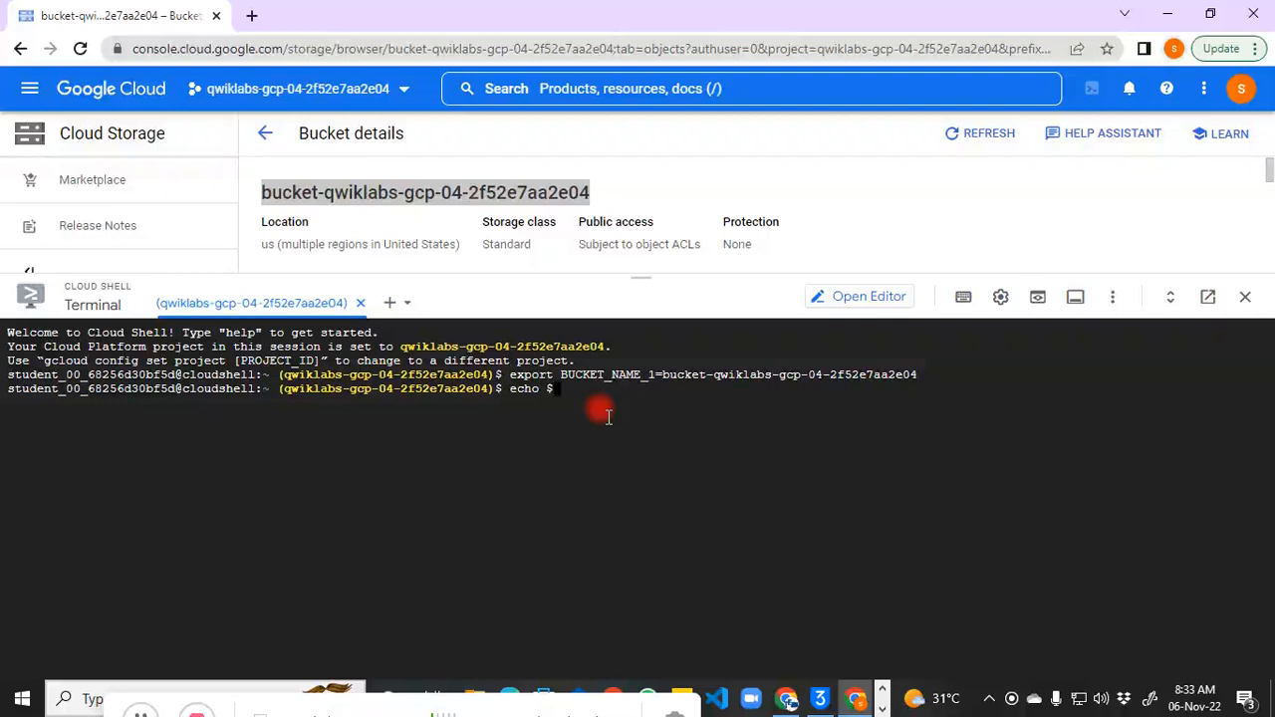
{"action": "left_click_drag", "start_coordinate": [559, 375], "coordinate": [656, 375]}
{"action": "key", "text": "ctrl+c"}
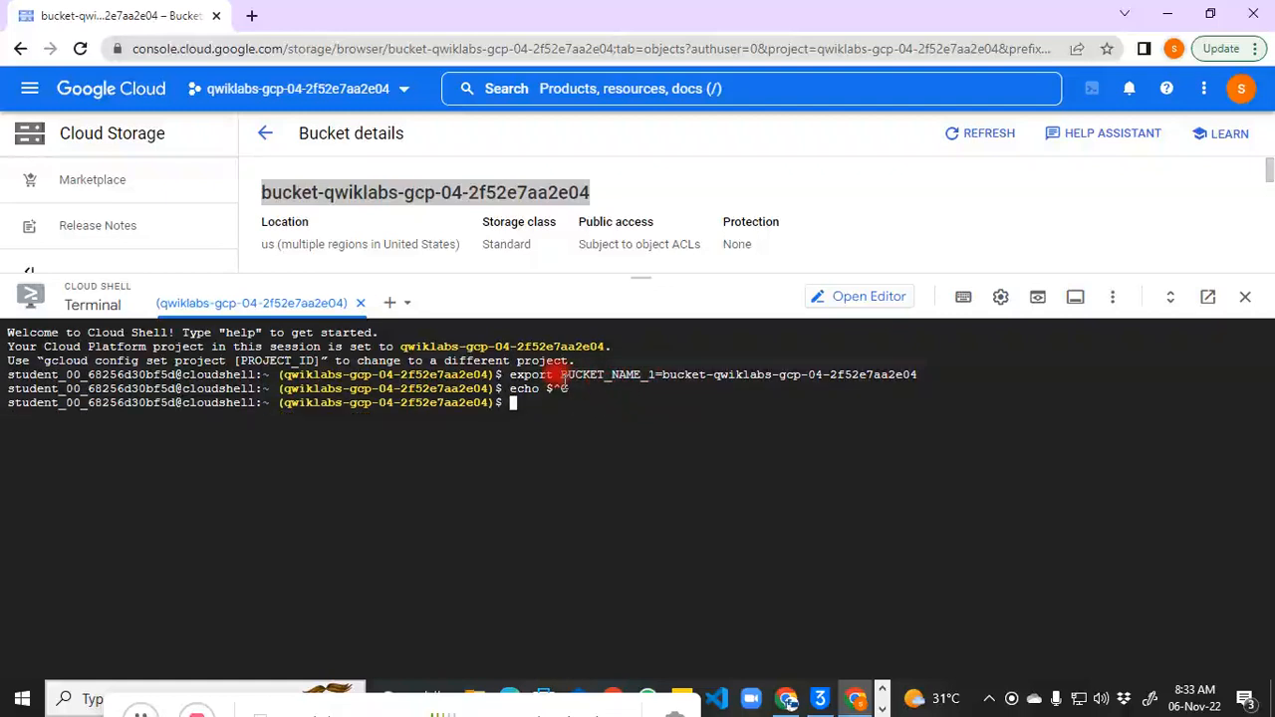
{"action": "left_click_drag", "start_coordinate": [561, 375], "coordinate": [657, 374]}
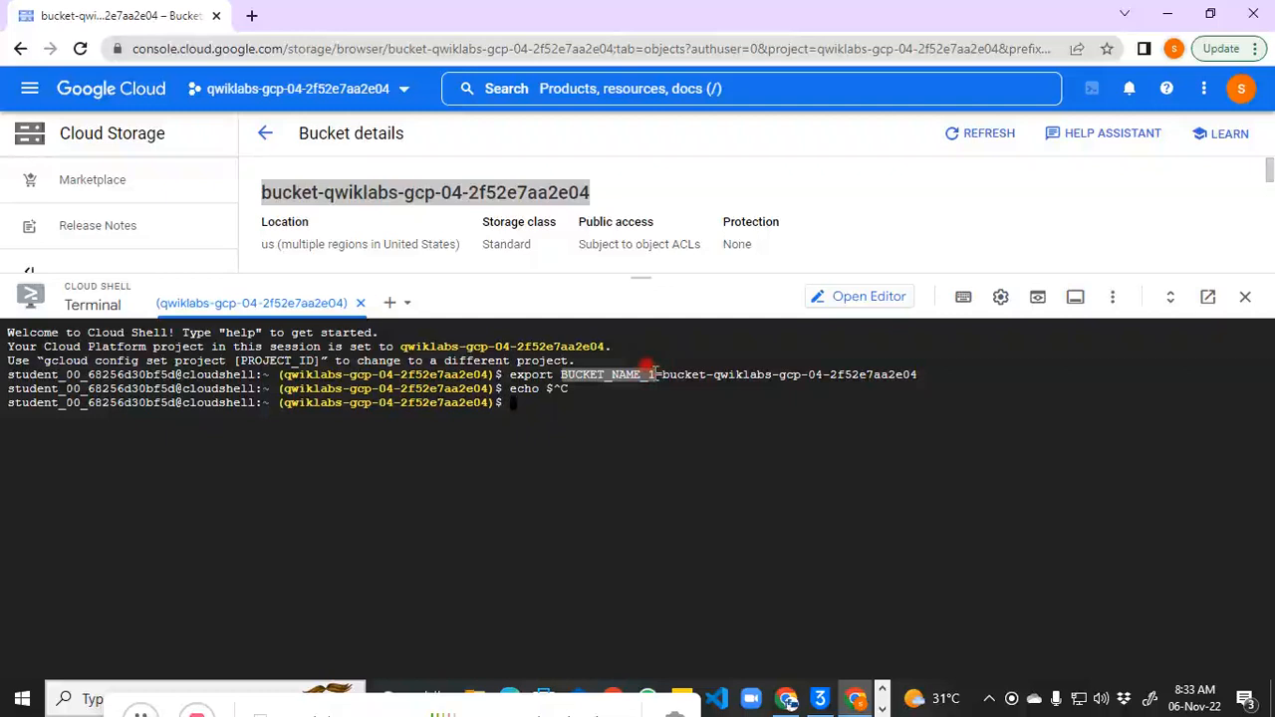
{"action": "right_click", "coordinate": [650, 370]}
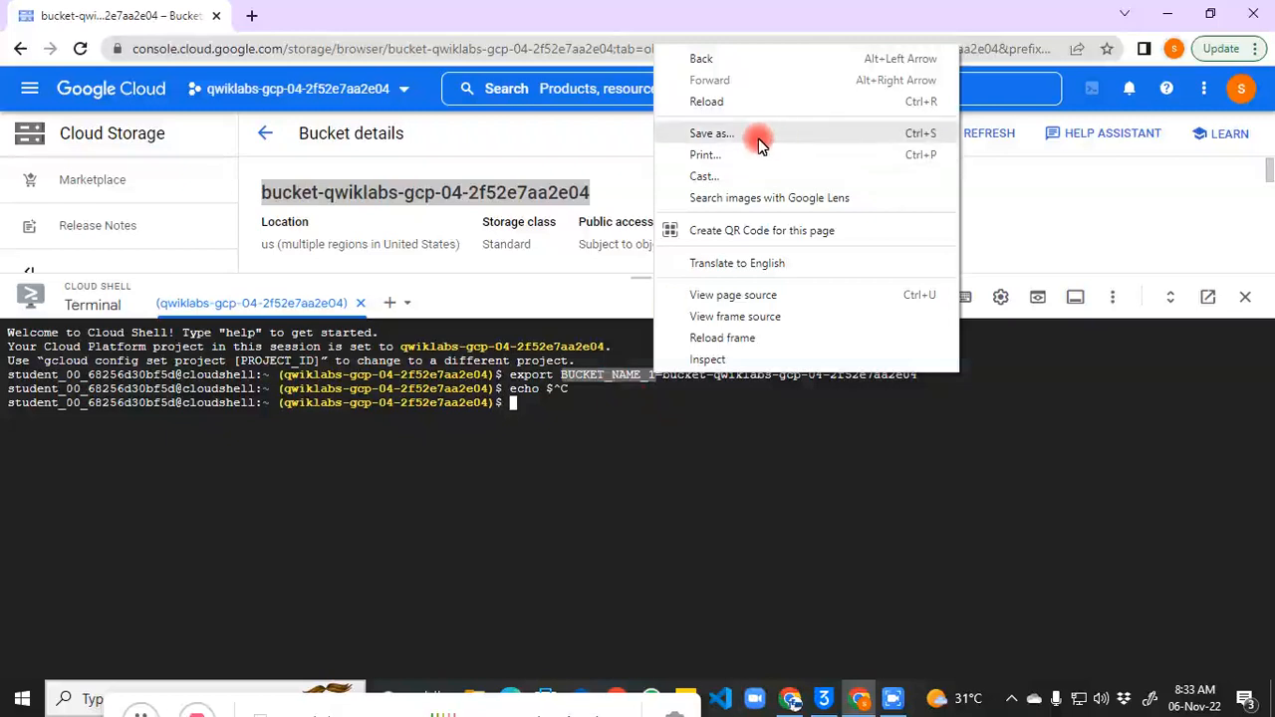
{"action": "left_click", "coordinate": [597, 380]}
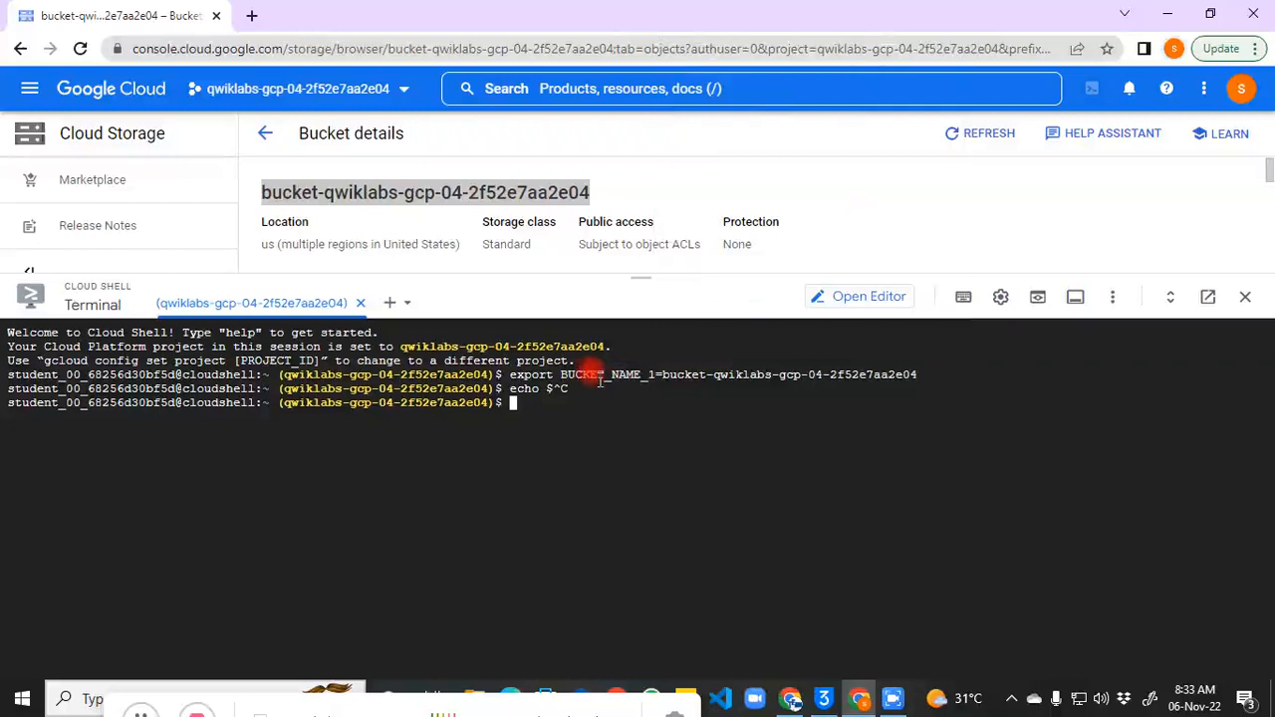
{"action": "left_click_drag", "start_coordinate": [562, 375], "coordinate": [649, 375]}
{"action": "left_click", "coordinate": [543, 401]}
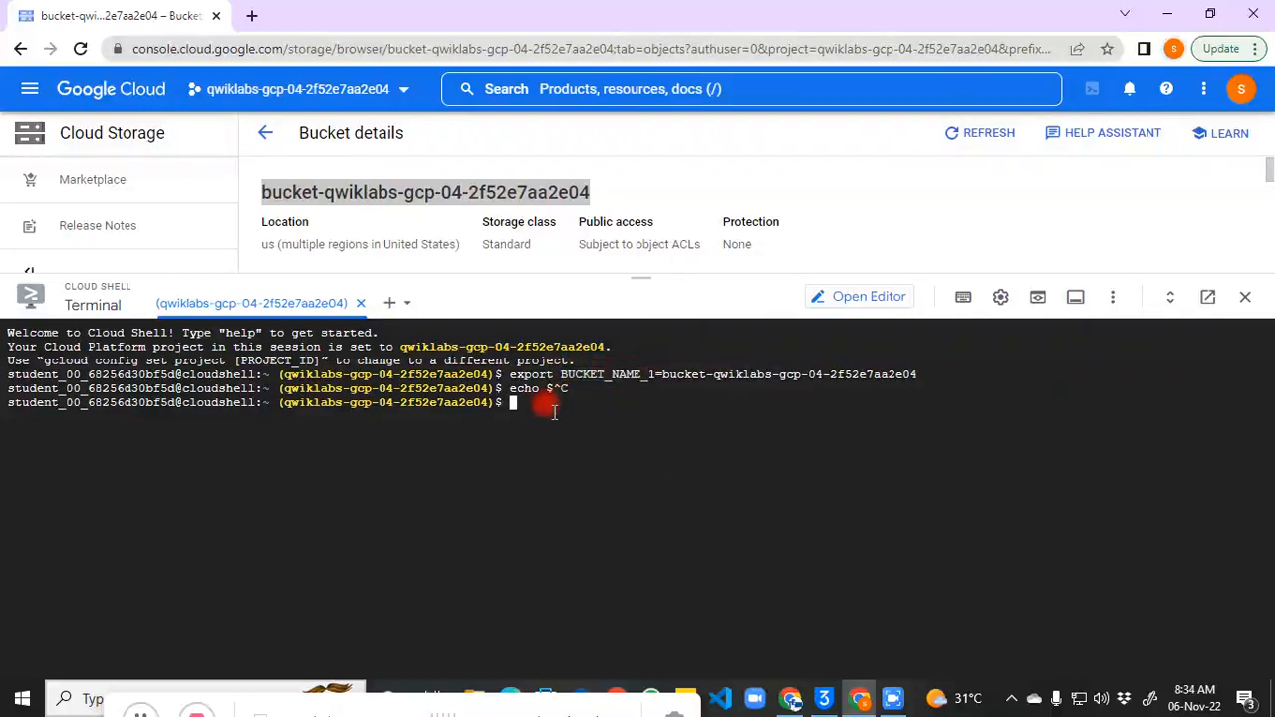
Step: Run echo $BUCKET_NAME_1, which prints bucket-qwiklabs-gcp-04-2f52e7aa2e04
{"action": "type", "text": "echo $BUCKET"}
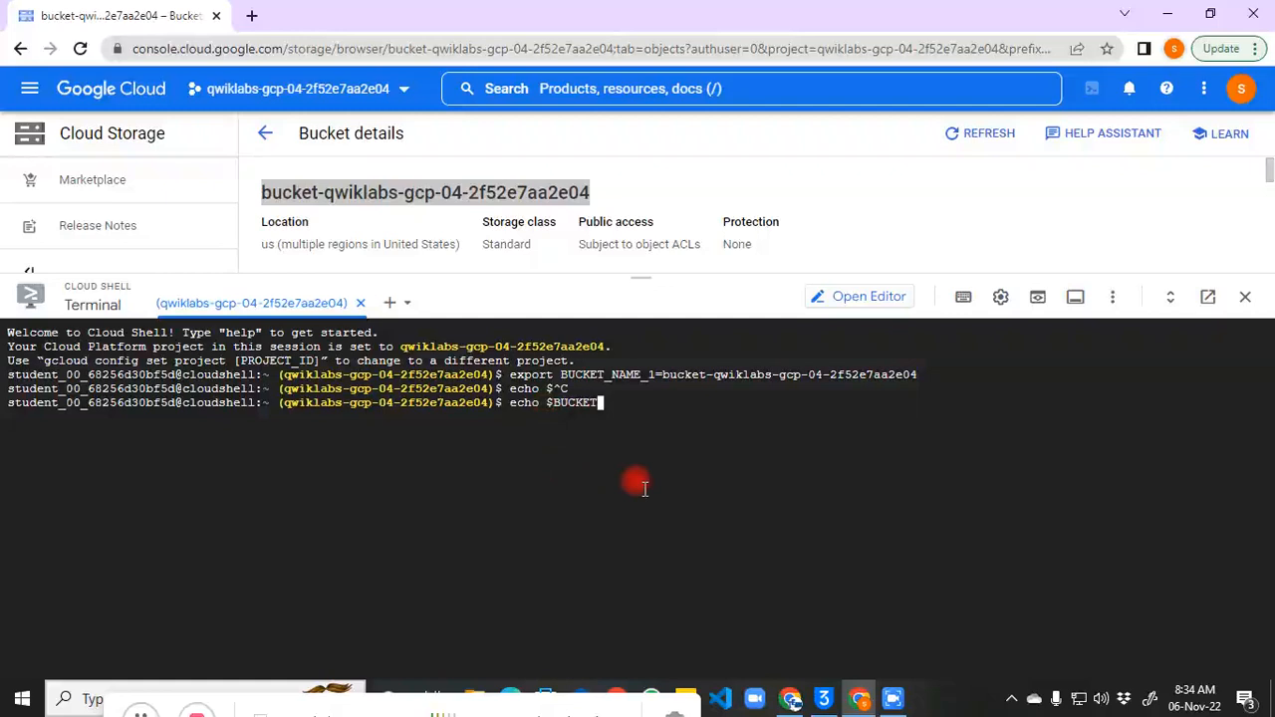
{"action": "key", "text": "BackSpace"}
{"action": "type", "text": "T_"}
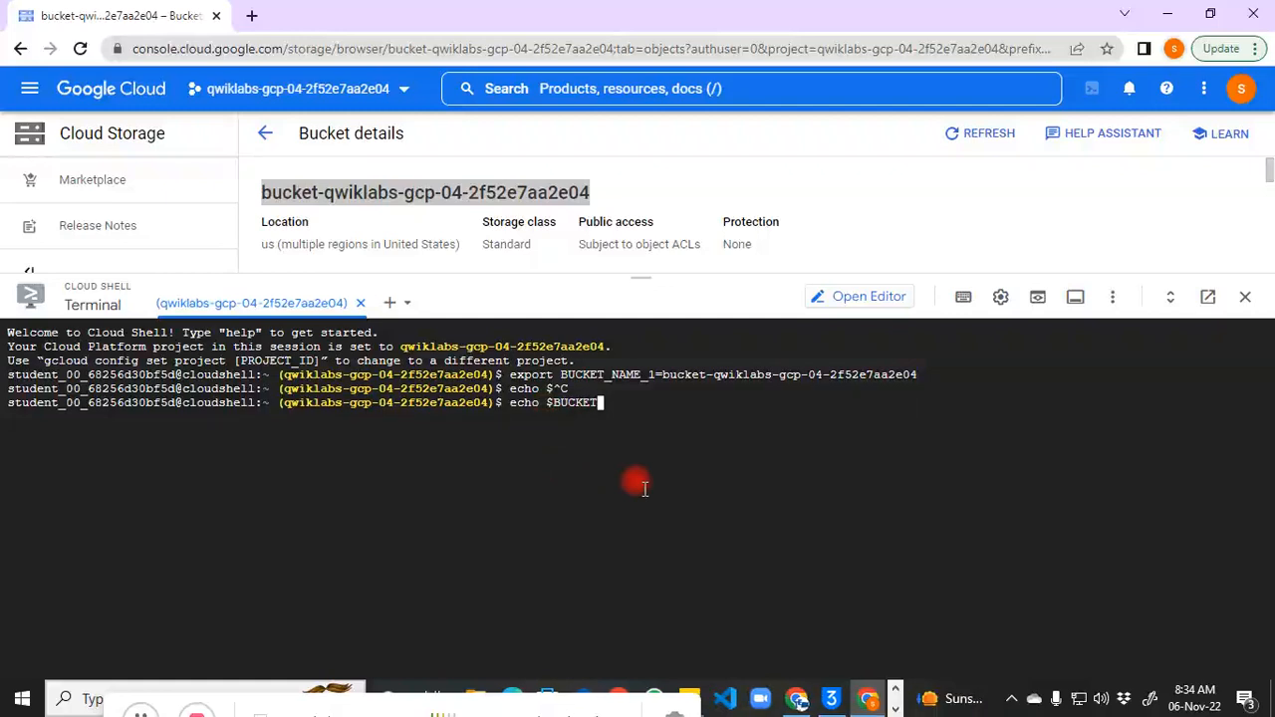
{"action": "type", "text": "NAME_1"}
{"action": "key", "text": "Return"}
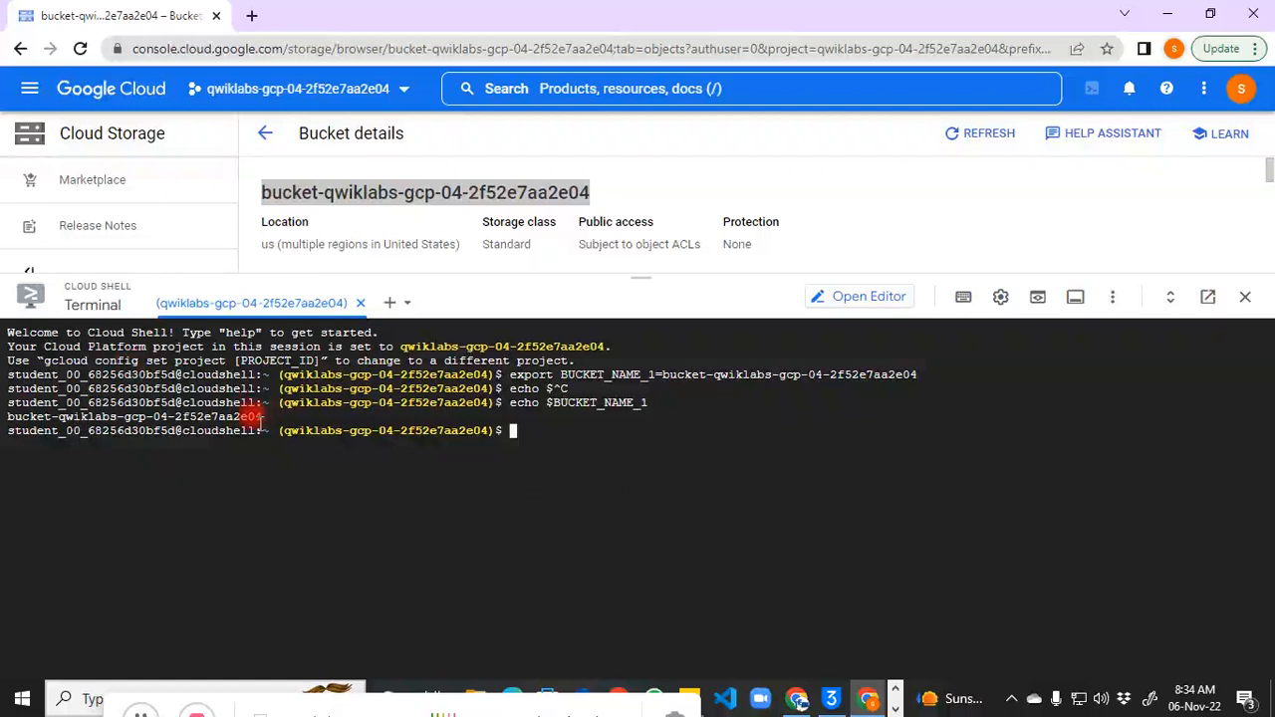
{"action": "left_click_drag", "start_coordinate": [249, 417], "coordinate": [15, 417]}
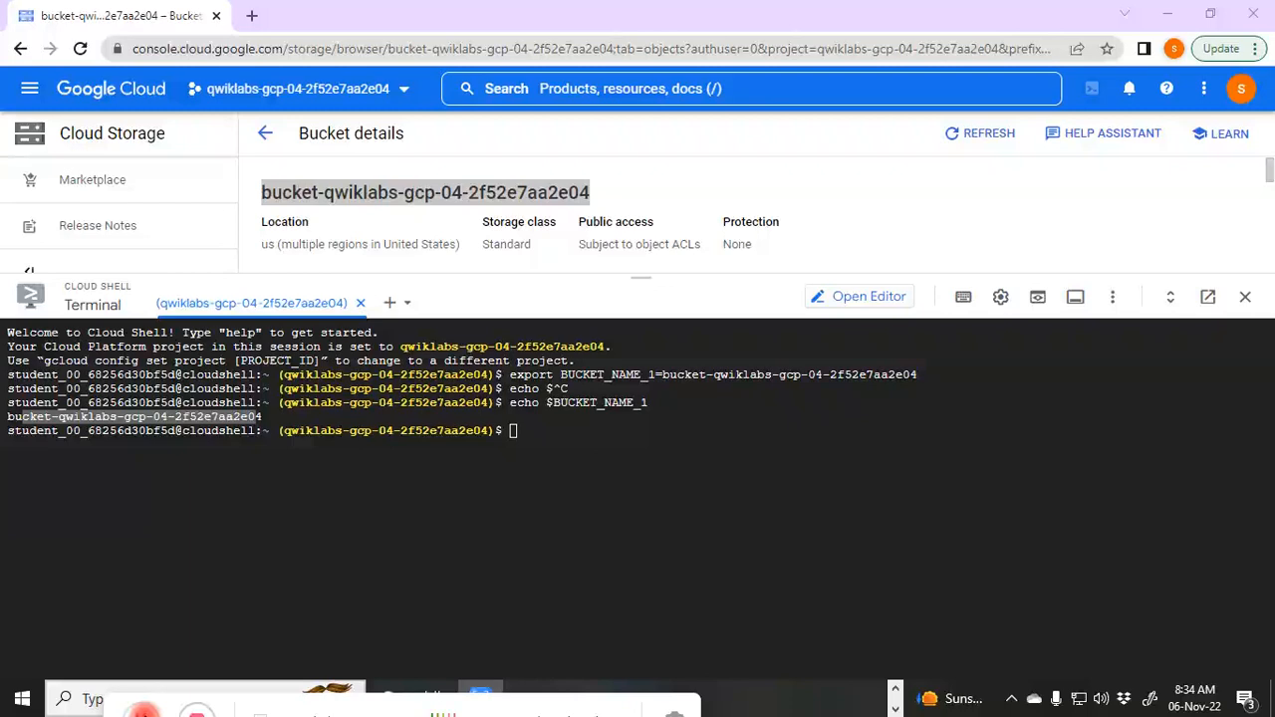
Step: Download Hadoop's ClusterSetup.html into setup.html with curl, then paste the copy commands
{"action": "left_click", "coordinate": [660, 499]}
{"action": "key", "text": "ctrl+v"}
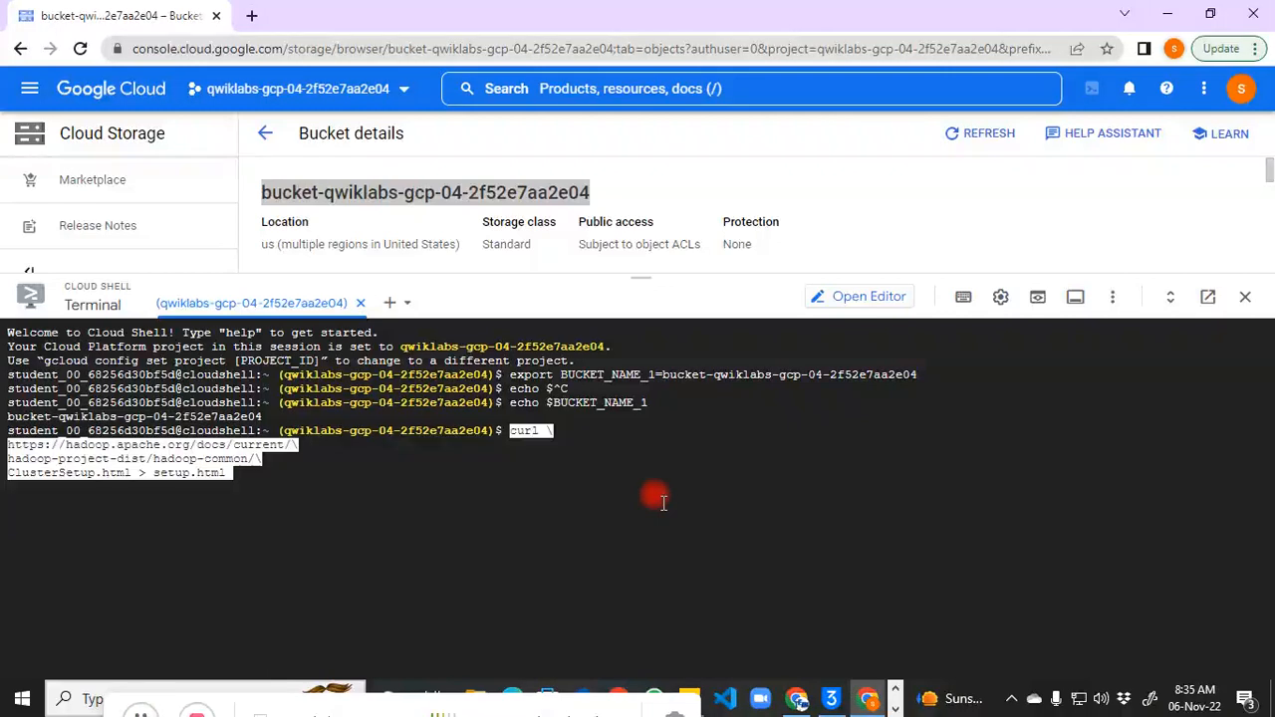
{"action": "key", "text": "Return"}
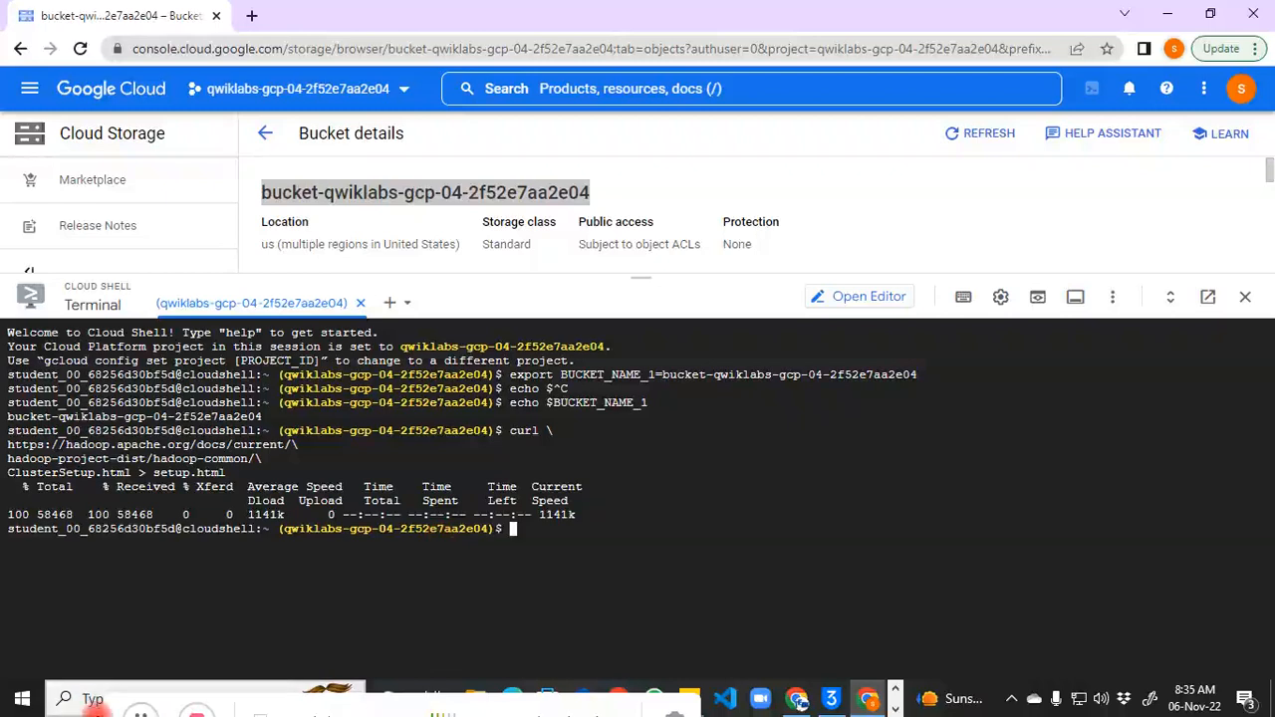
{"action": "left_click", "coordinate": [577, 549]}
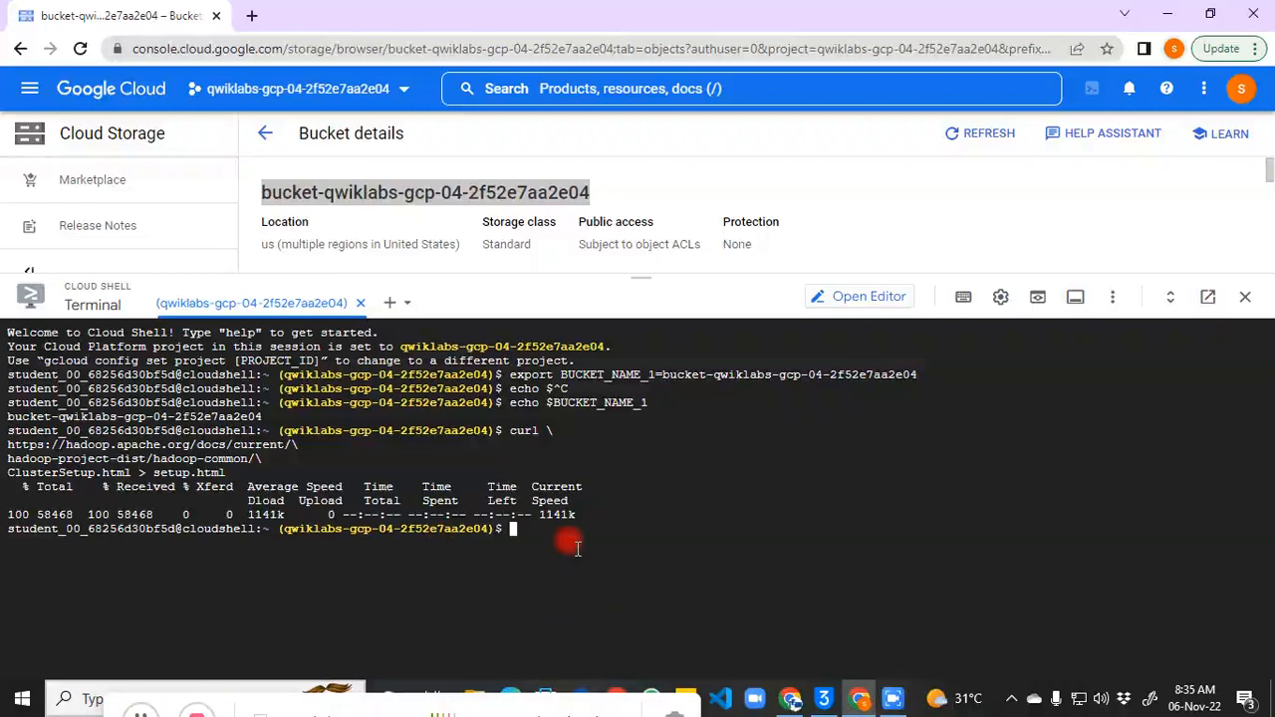
{"action": "key", "text": "ctrl+v"}
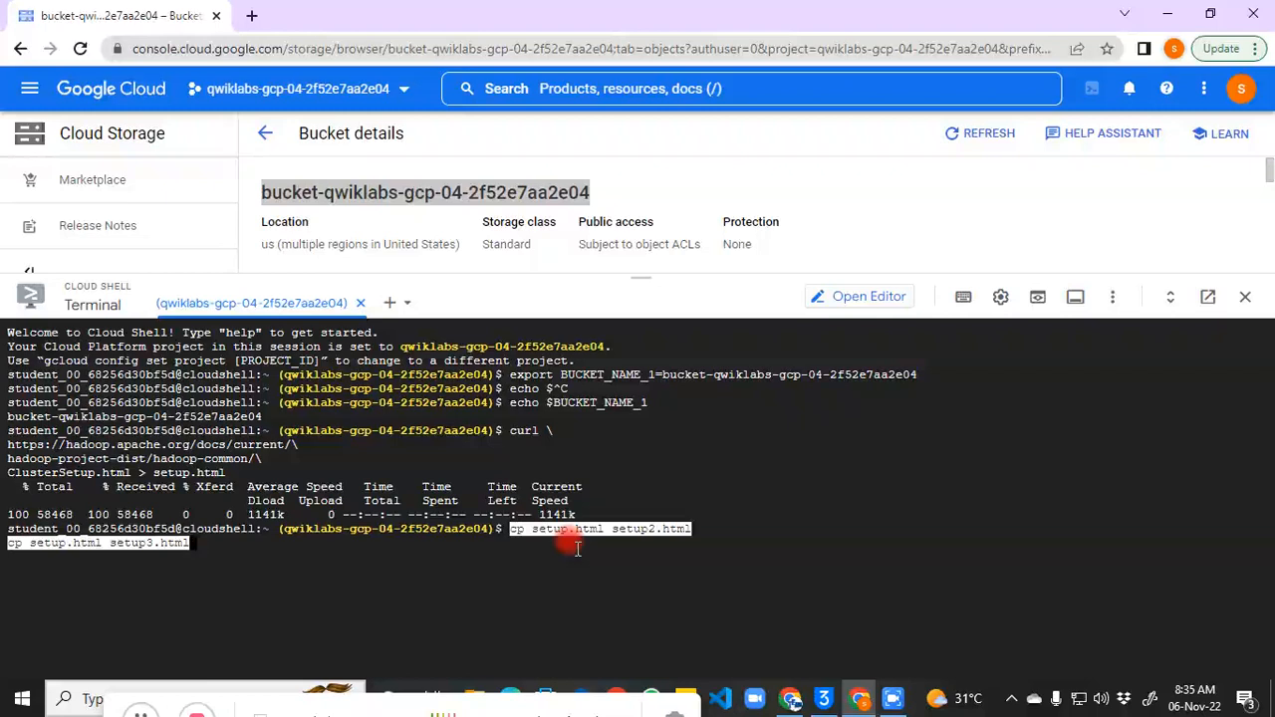
Step: Make setup2.html and setup3.html copies of setup.html, then list the files with ls
{"action": "key", "text": "Return"}
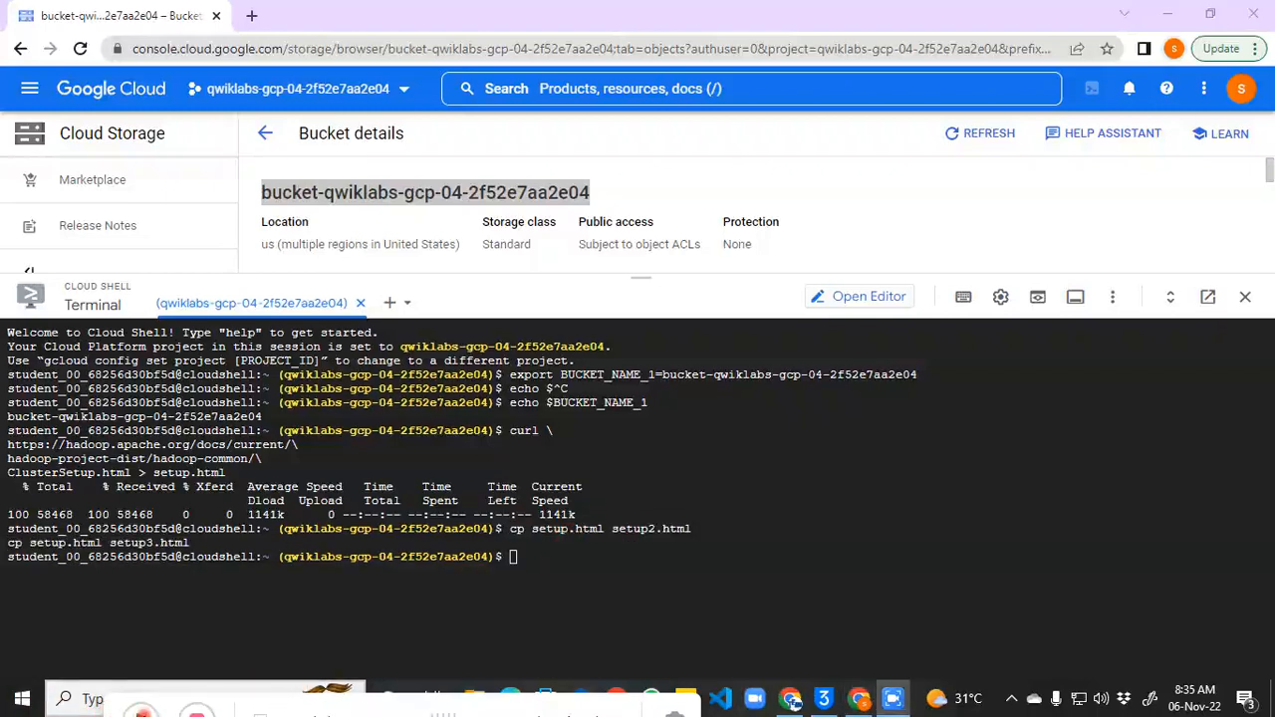
{"action": "type", "text": "LS"}
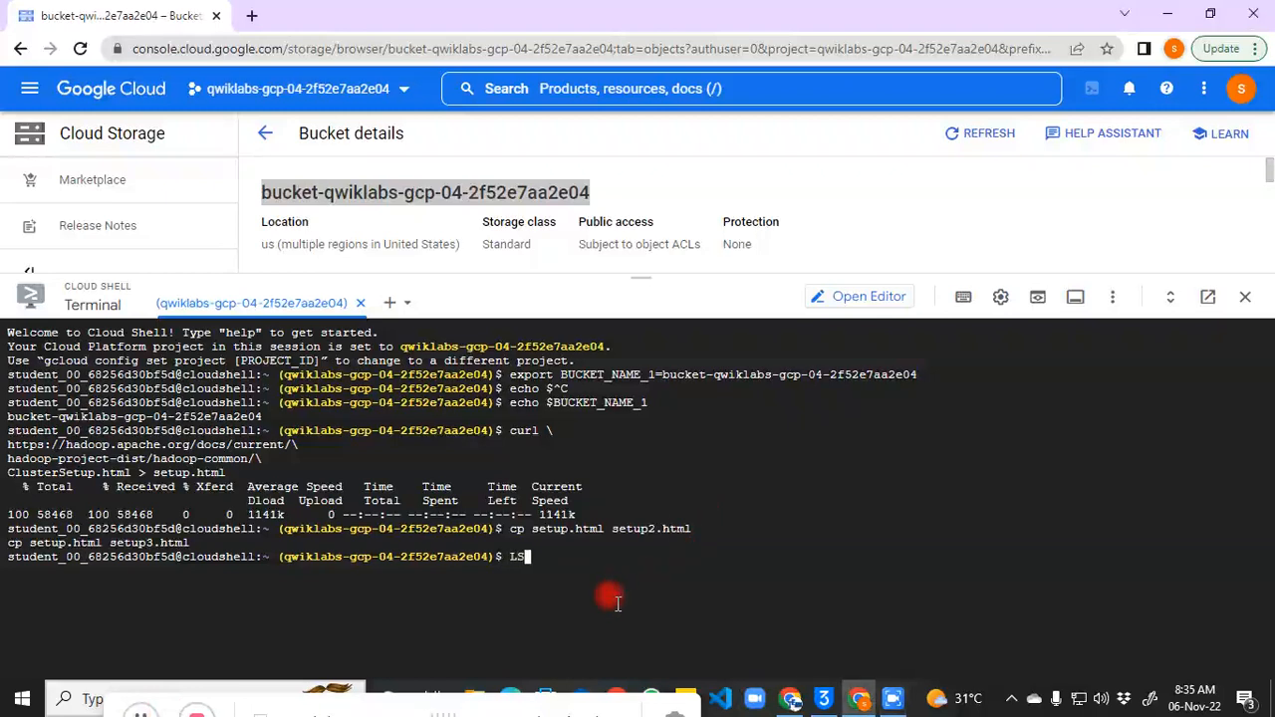
{"action": "key", "text": "Return"}
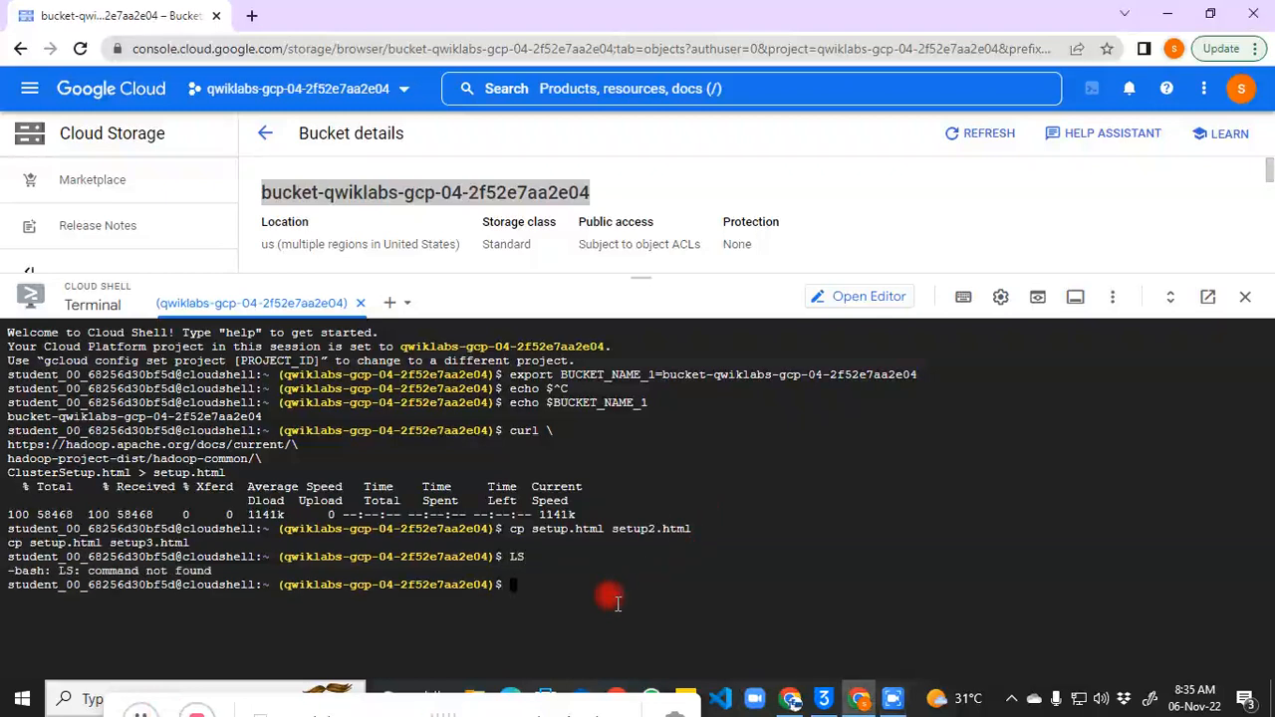
{"action": "type", "text": "ls"}
{"action": "key", "text": "Return"}
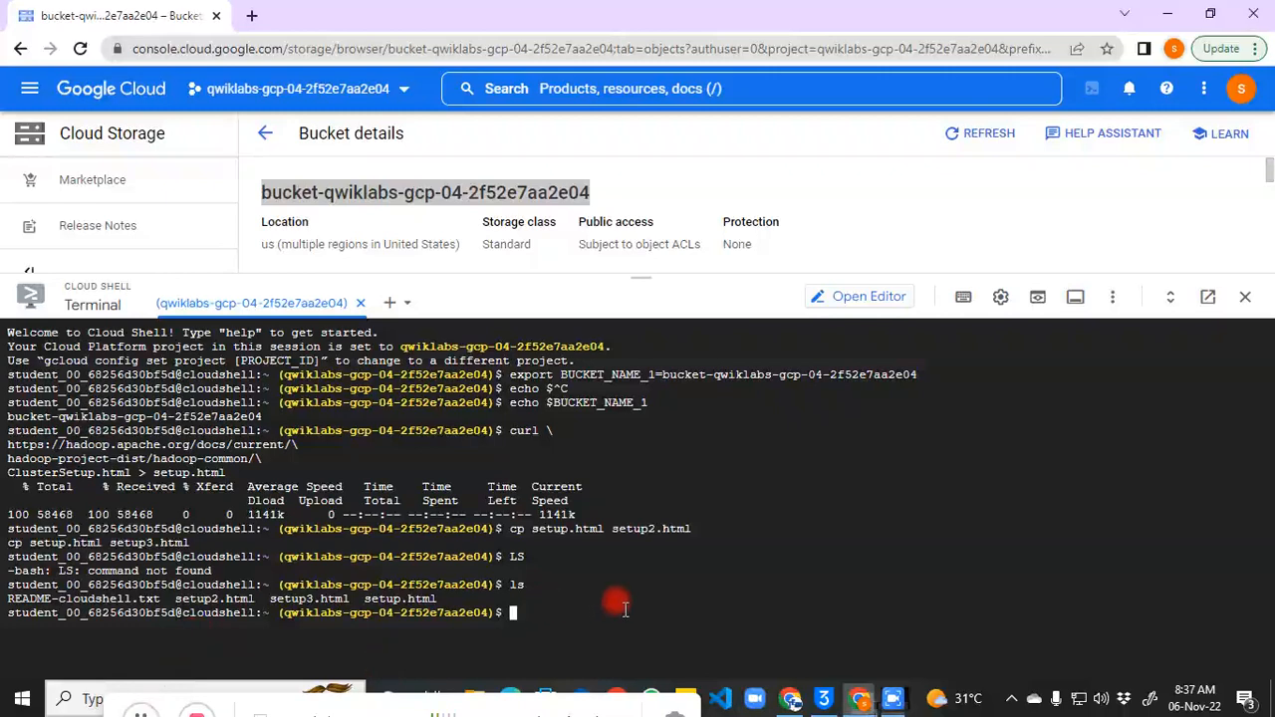
Step: Run gsutil cp setup.html gs://$BUCKET_NAME_1/ and authorize Cloud Shell to upload
{"action": "type", "text": "gsutil c"}
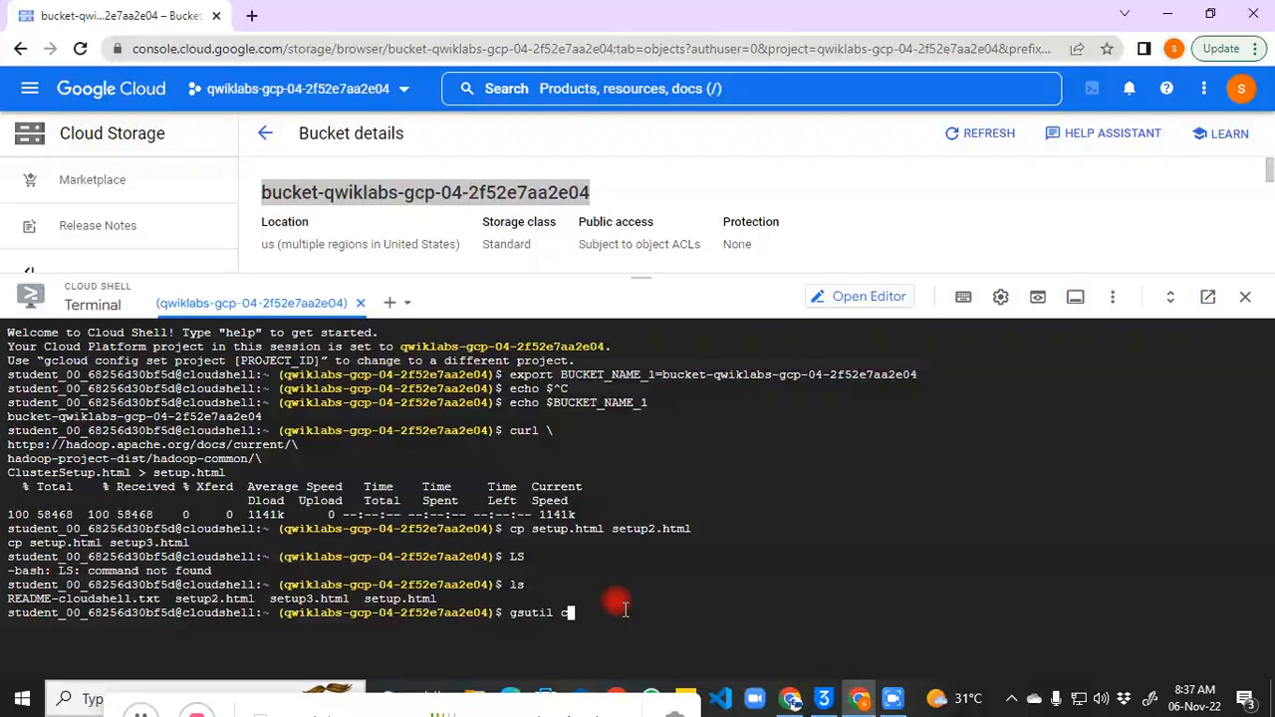
{"action": "type", "text": "p setup.html gs://$BUCKET_"}
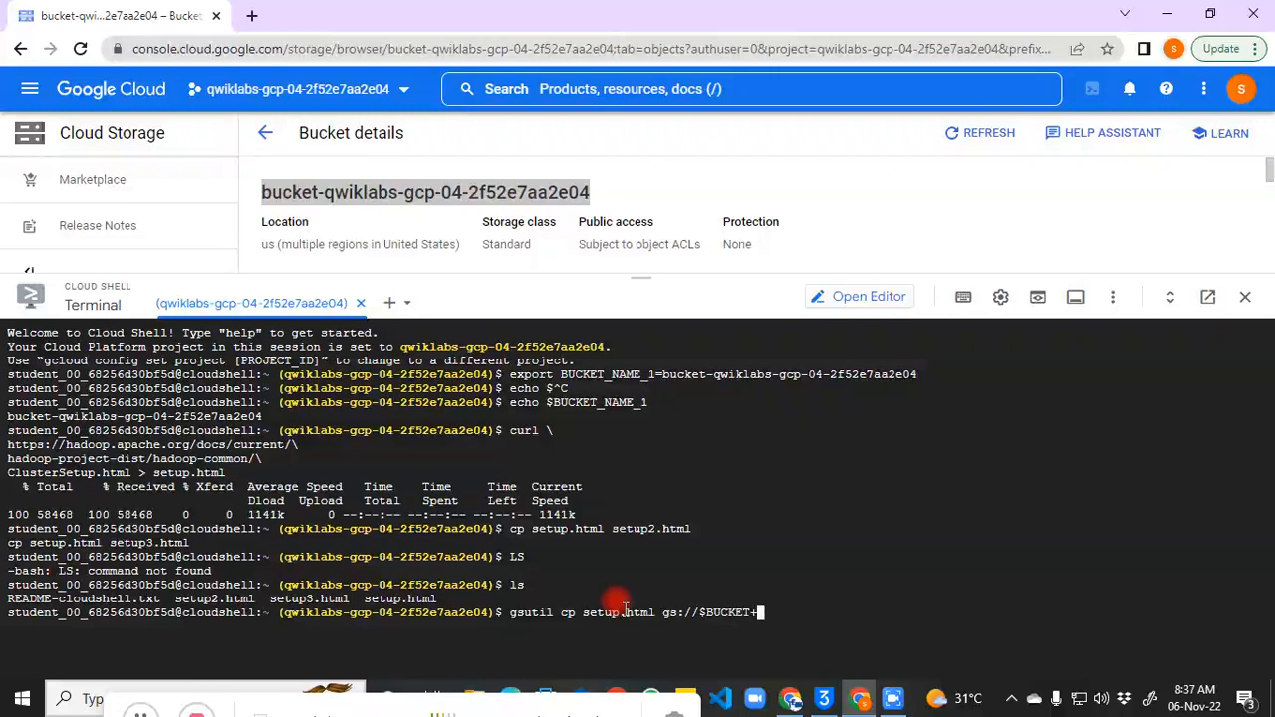
{"action": "key", "text": "BackSpace"}
{"action": "type", "text": "_NAME_1/"}
{"action": "key", "text": "Return"}
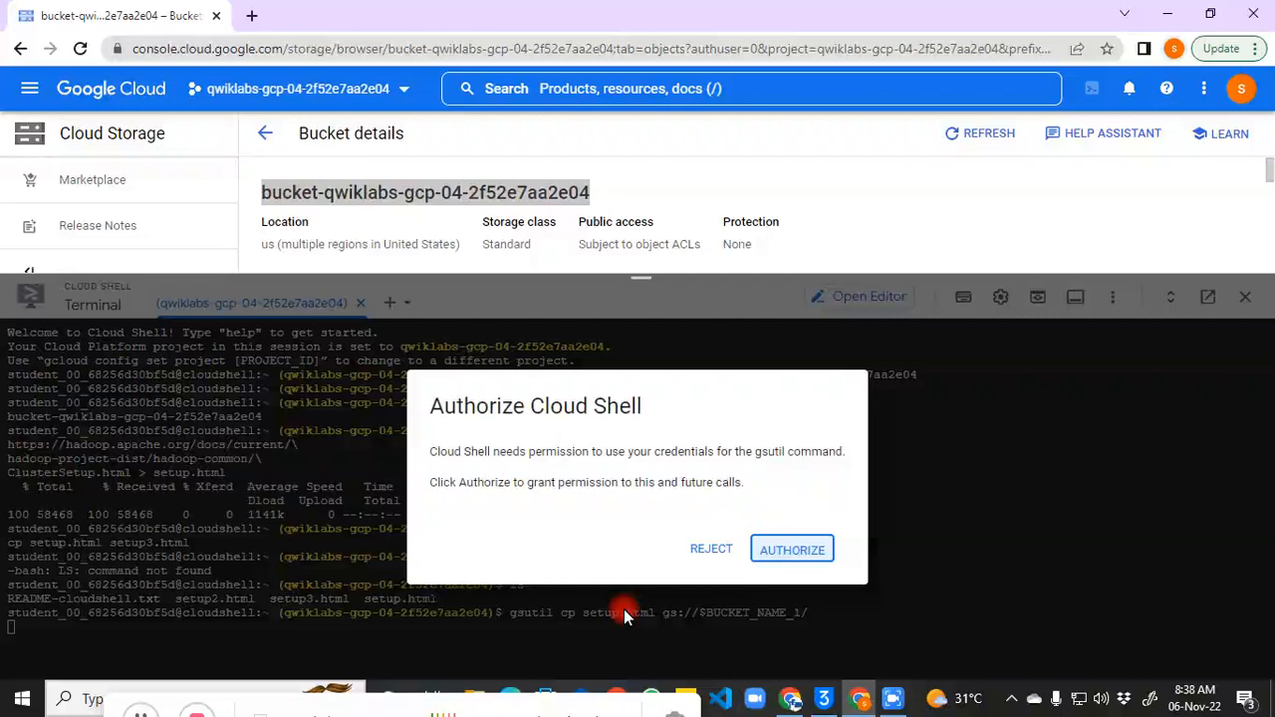
{"action": "left_click", "coordinate": [807, 546]}
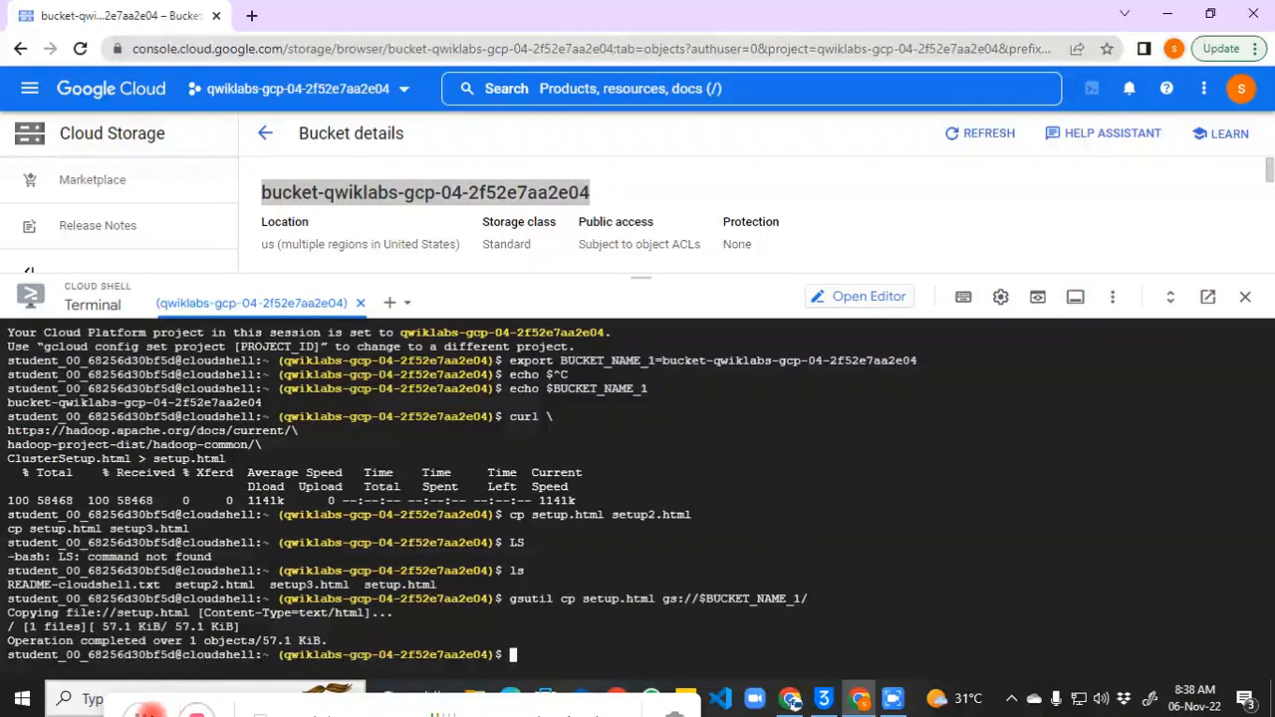
Step: Enter gsutil acl get gs://$BUCKET_NAME_1/setup.html > acl.txt cat acl.txt in Cloud Shell
{"action": "left_click", "coordinate": [142, 713]}
{"action": "left_click", "coordinate": [581, 628]}
{"action": "type", "text": "GSUTIL"}
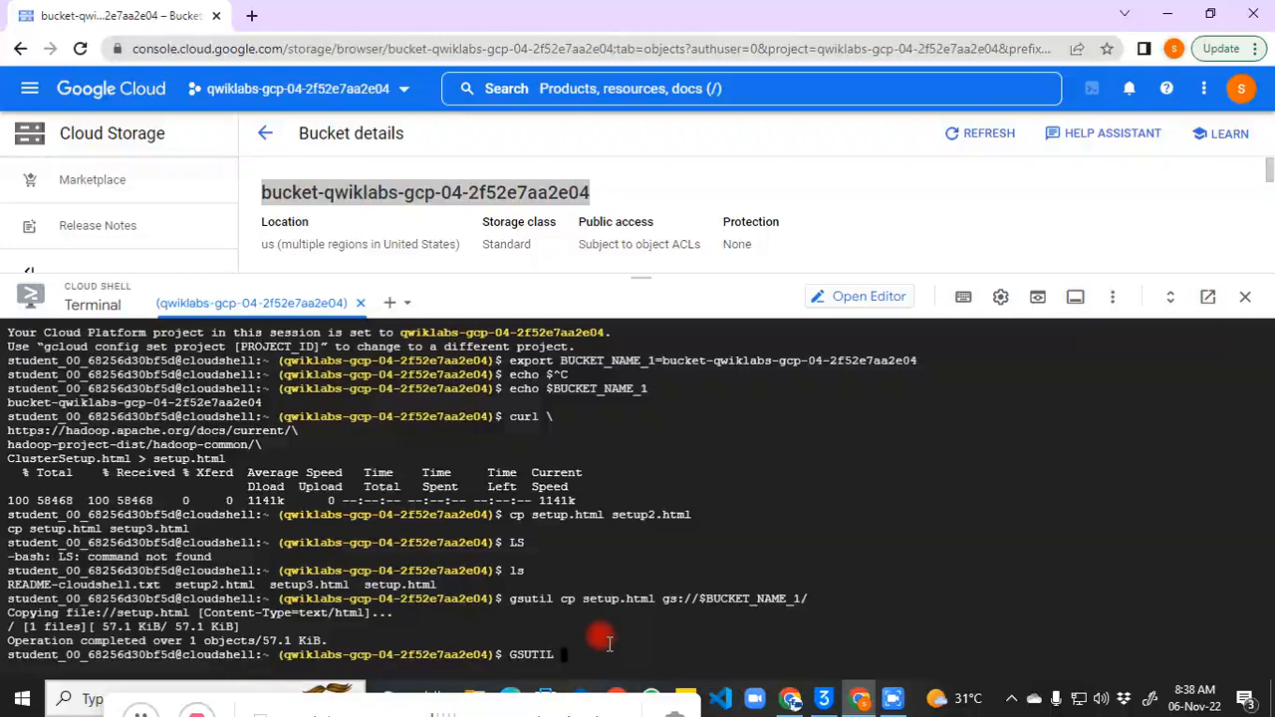
{"action": "key", "text": "BackSpace"}
{"action": "key", "text": "BackSpace"}
{"action": "key", "text": "BackSpace"}
{"action": "key", "text": "BackSpace"}
{"action": "key", "text": "BackSpace"}
{"action": "key", "text": "BackSpace"}
{"action": "key", "text": "BackSpace"}
{"action": "type", "text": "gsuti"}
{"action": "type", "text": "zcl get d"}
{"action": "type", "text": "s"}
{"action": "key", "text": "BackSpace"}
{"action": "key", "text": "BackSpace"}
{"action": "type", "text": "gs"}
{"action": "type", "text": "://$BUCK"}
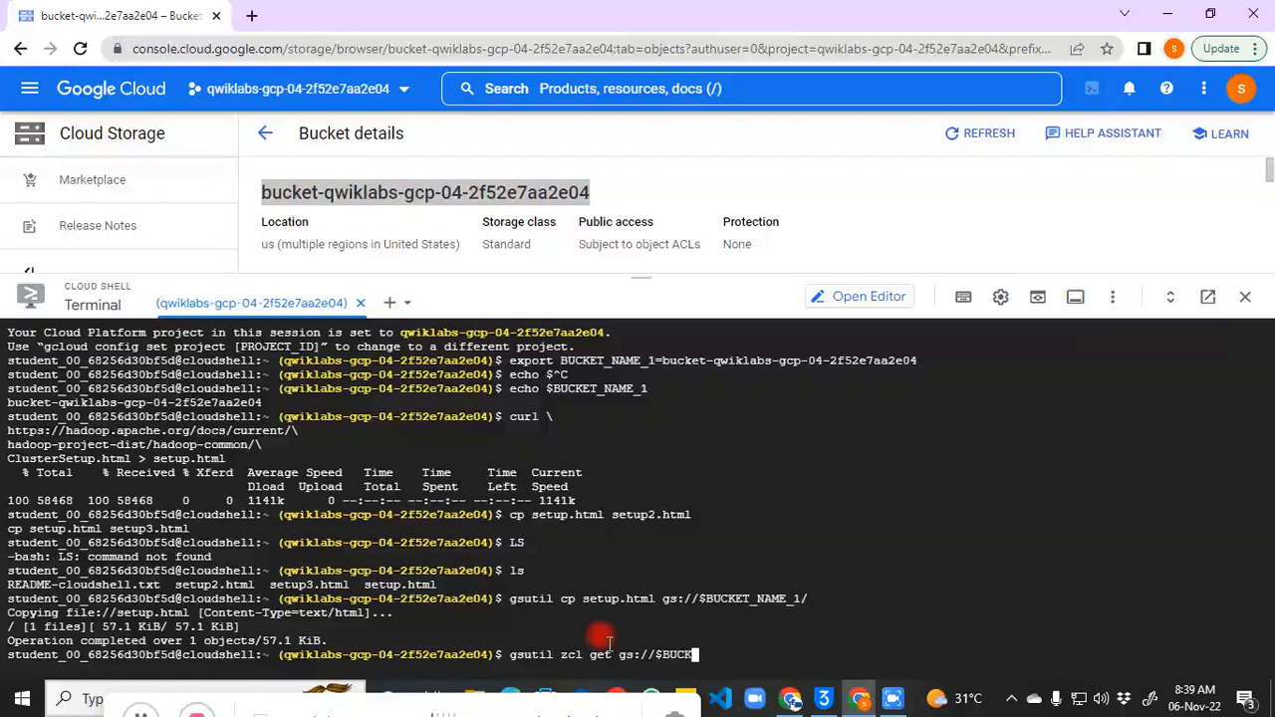
{"action": "type", "text": "ET_NAME_1/set"}
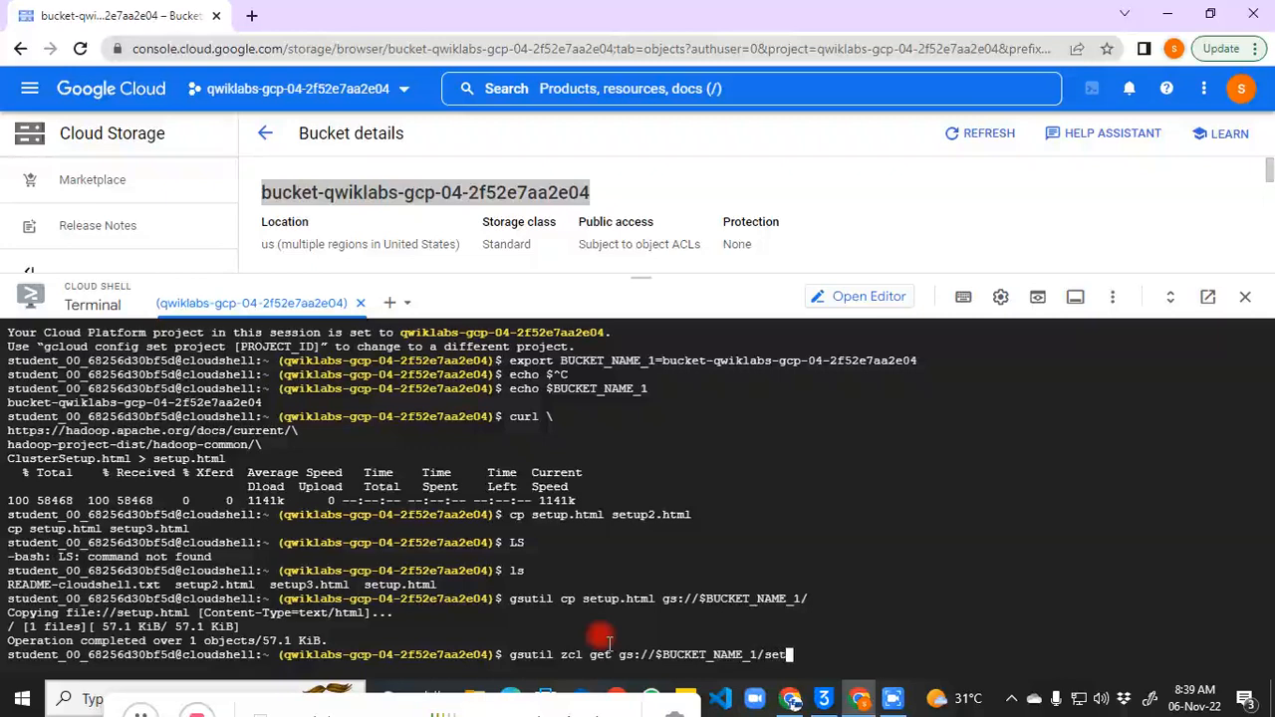
{"action": "type", "text": "up.html > acl.txt"}
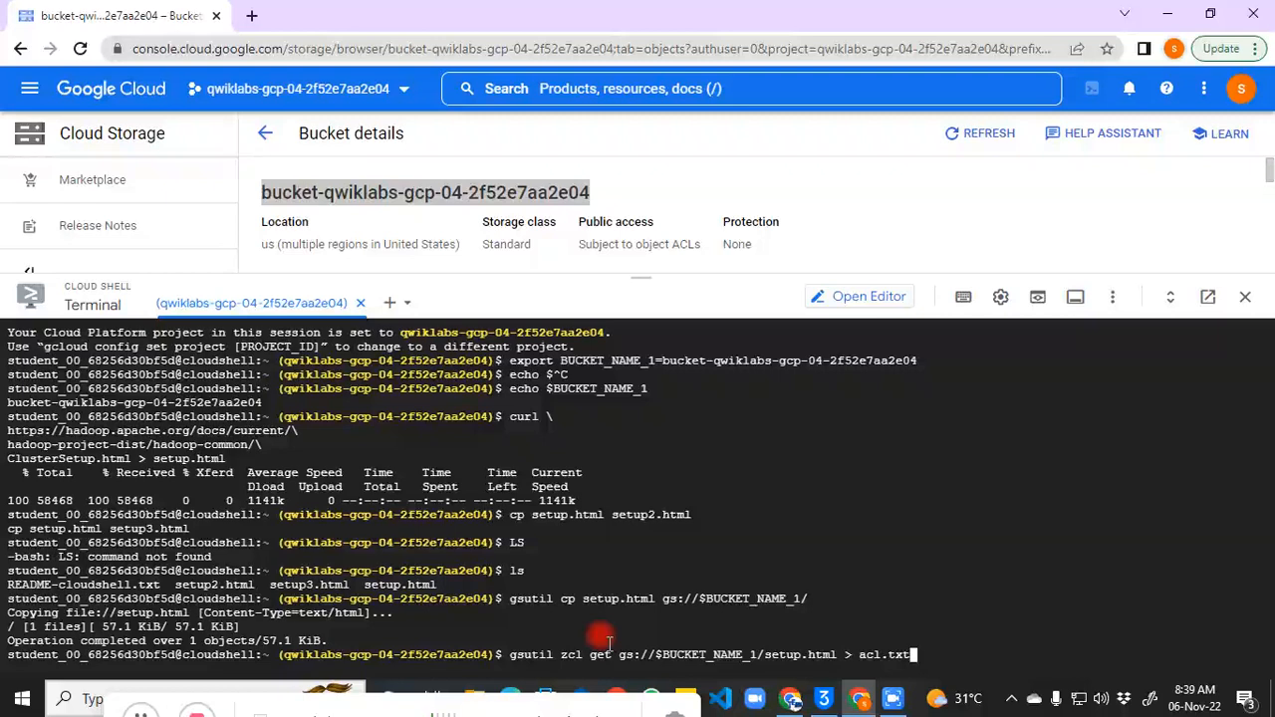
{"action": "type", "text": " cat acl.txt"}
Step: Correct 'zcl' to 'acl' and run the command, which fails with a CommandException
{"action": "key", "text": "Left"}
{"action": "key", "text": "Left"}
{"action": "key", "text": "Left"}
{"action": "key", "text": "Left"}
{"action": "key", "text": "Left"}
{"action": "key", "text": "Left"}
{"action": "key", "text": "Left"}
{"action": "key", "text": "Left"}
{"action": "key", "text": "Left"}
{"action": "key", "text": "Left"}
{"action": "key", "text": "Left"}
{"action": "key", "text": "Left"}
{"action": "key", "text": "Left"}
{"action": "key", "text": "Left"}
{"action": "key", "text": "Left"}
{"action": "key", "text": "Left"}
{"action": "key", "text": "Left"}
{"action": "key", "text": "Left"}
{"action": "key", "text": "Left"}
{"action": "key", "text": "Left"}
{"action": "key", "text": "Left"}
{"action": "key", "text": "Left"}
{"action": "key", "text": "Left"}
{"action": "key", "text": "Left"}
{"action": "key", "text": "Left"}
{"action": "key", "text": "Left"}
{"action": "key", "text": "Left"}
{"action": "key", "text": "Left"}
{"action": "key", "text": "Left"}
{"action": "key", "text": "Left"}
{"action": "key", "text": "Left"}
{"action": "key", "text": "Left"}
{"action": "key", "text": "Left"}
{"action": "key", "text": "Left"}
{"action": "key", "text": "Left"}
{"action": "key", "text": "Left"}
{"action": "key", "text": "Left"}
{"action": "key", "text": "Left"}
{"action": "key", "text": "Left"}
{"action": "key", "text": "Left"}
{"action": "key", "text": "Left"}
{"action": "key", "text": "Left"}
{"action": "key", "text": "Left"}
{"action": "key", "text": "Left"}
{"action": "key", "text": "Left"}
{"action": "key", "text": "Left"}
{"action": "key", "text": "Left"}
{"action": "key", "text": "Left"}
{"action": "key", "text": "Left"}
{"action": "key", "text": "Left"}
{"action": "key", "text": "Left"}
{"action": "key", "text": "Left"}
{"action": "key", "text": "Left"}
{"action": "key", "text": "Left"}
{"action": "key", "text": "Left"}
{"action": "key", "text": "Left"}
{"action": "key", "text": "Left"}
{"action": "key", "text": "Left"}
{"action": "key", "text": "Left"}
{"action": "key", "text": "BackSpace"}
{"action": "type", "text": "a"}
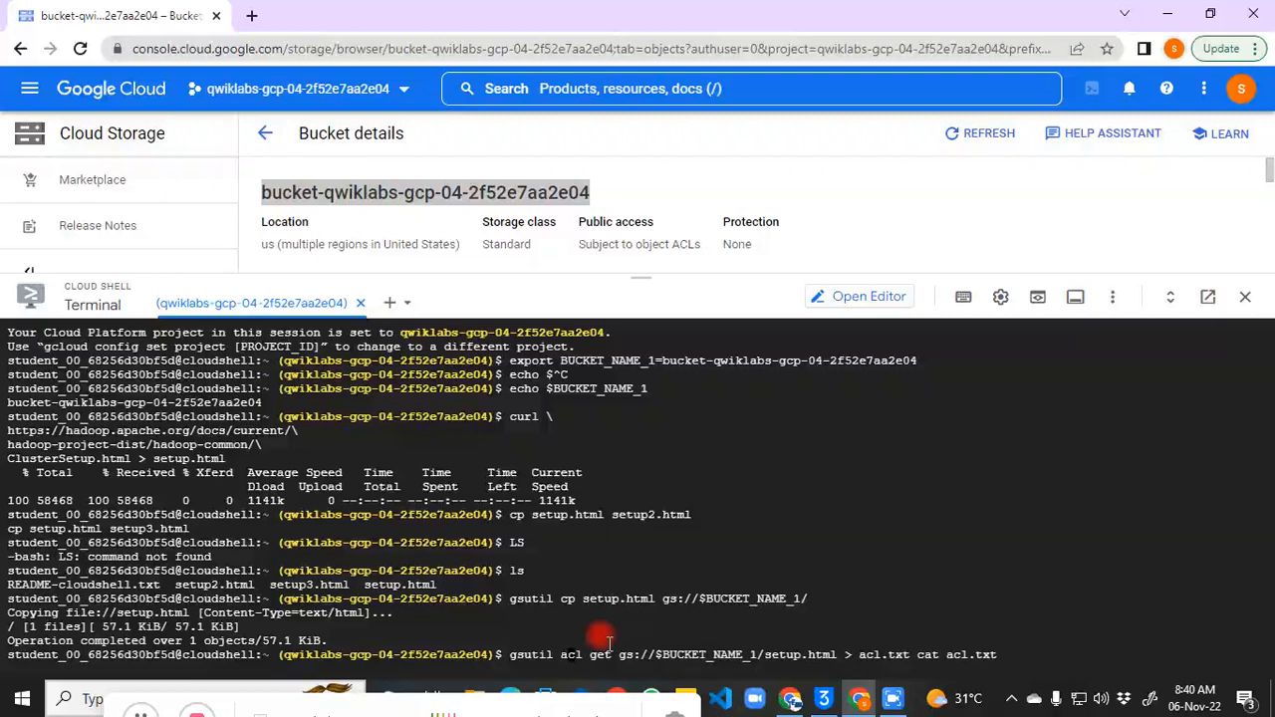
{"action": "key", "text": "Return"}
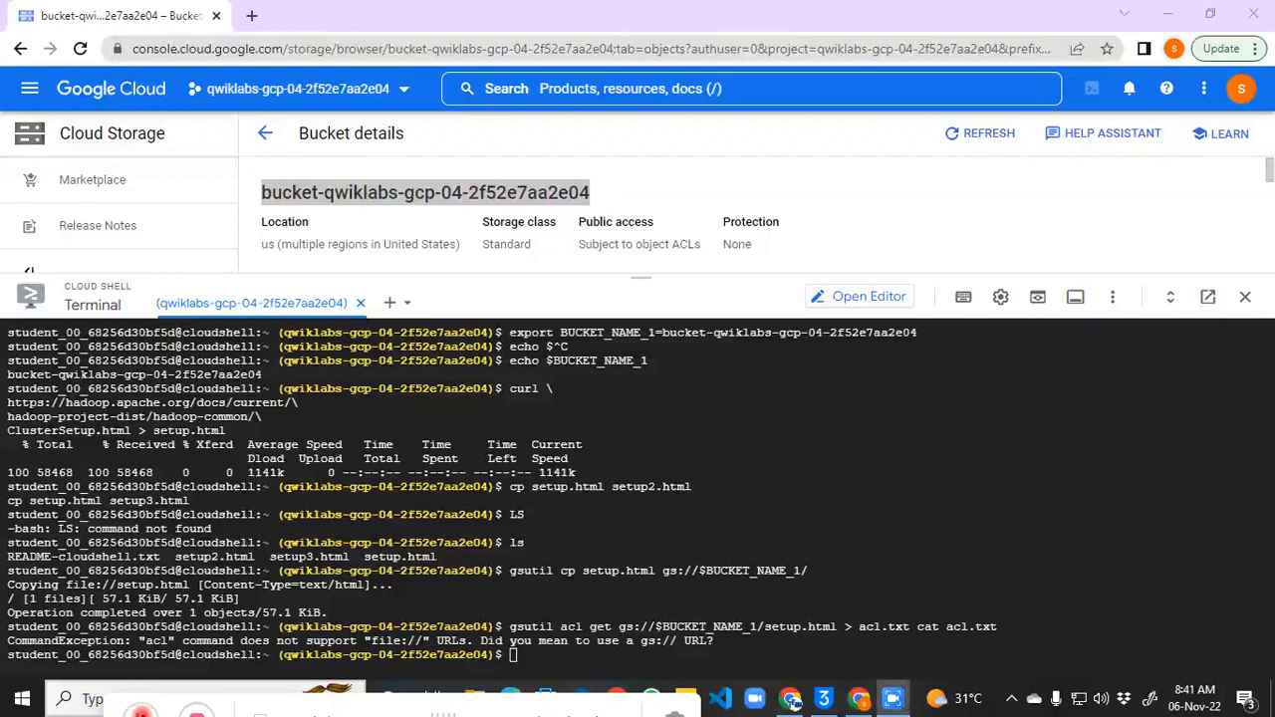
Step: Run gsutil acl get on setup.html into acl.txt and cat it, showing OWNER and READER entries
{"action": "left_click", "coordinate": [518, 656]}
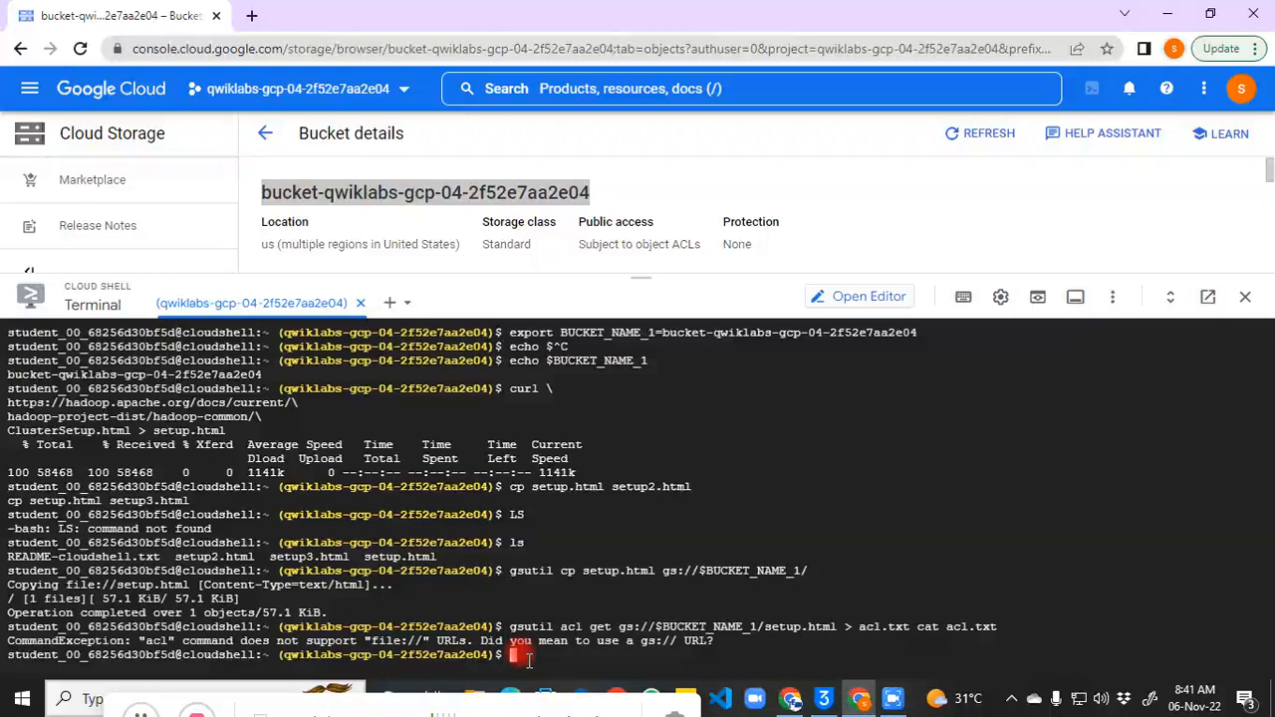
{"action": "type", "text": "gsutil acl get gs://$BUCKET_NAME_1/setup.html  > acl.txt cat acl.txt"}
{"action": "key", "text": "Return"}
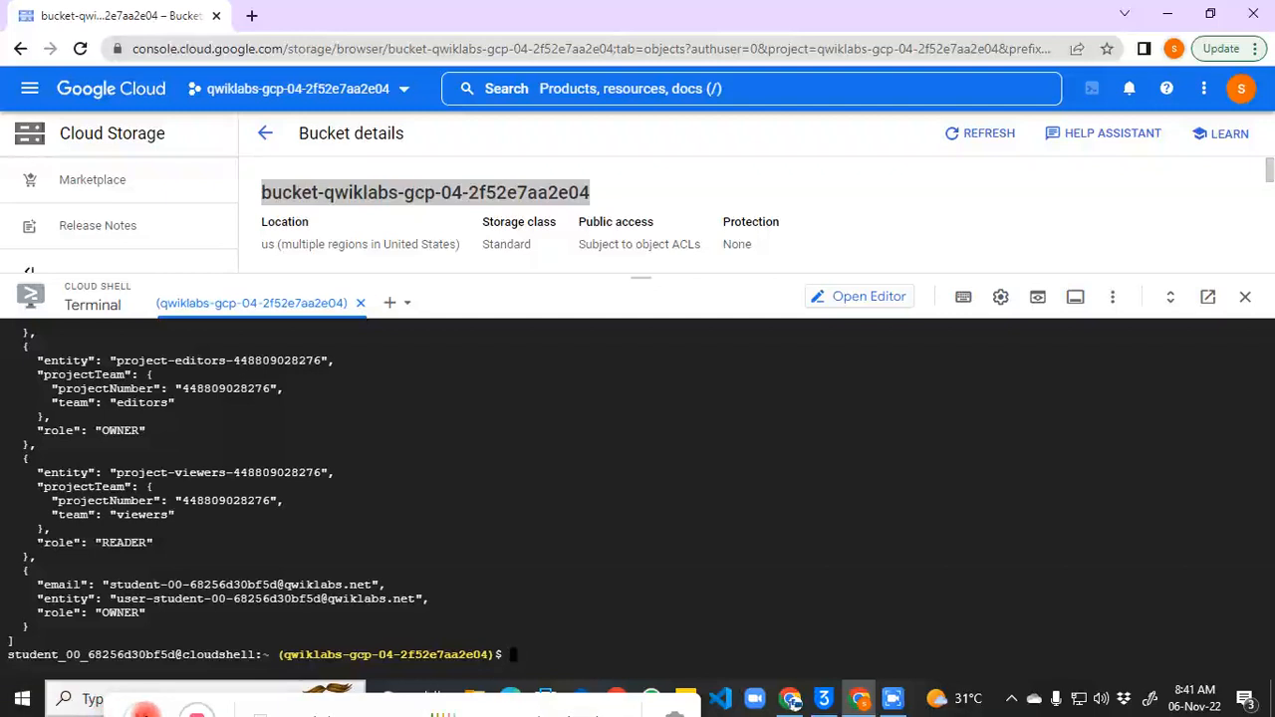
{"action": "left_click", "coordinate": [142, 713]}
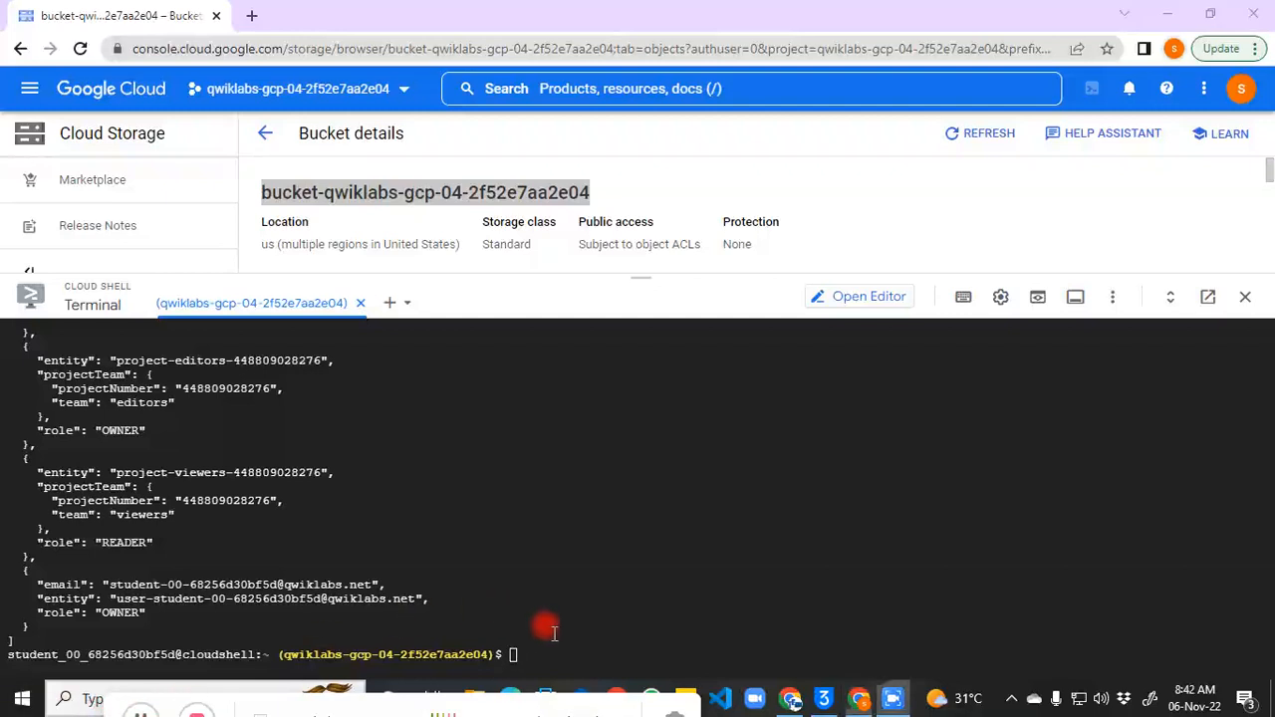
{"action": "left_click", "coordinate": [548, 669]}
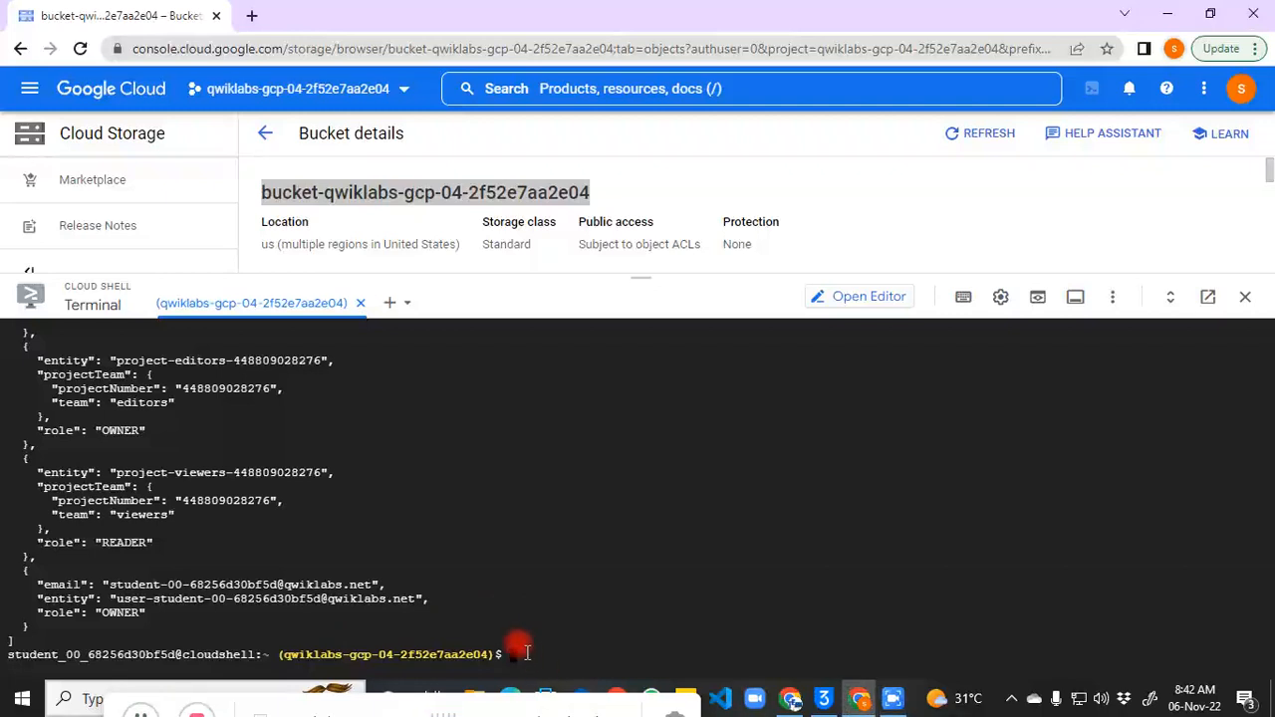
Step: Make setup.html private and recheck its ACL
{"action": "type", "text": "gsutil acl set private gs://$BUCKET_NAME_1/setup.html gsutil acl get gs://$BUCKET_NAME_1/setup.html  > acl2.txt cat acl2.txt"}
{"action": "key", "text": "Return"}
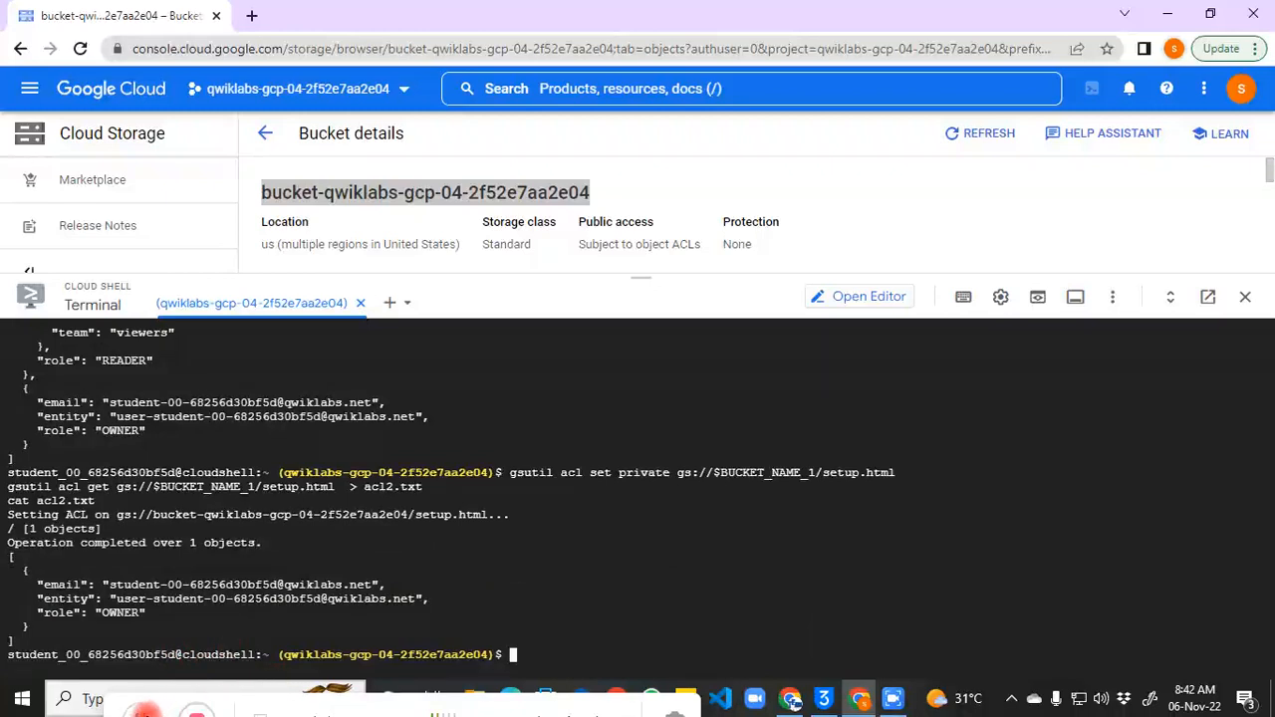
{"action": "left_click", "coordinate": [143, 713]}
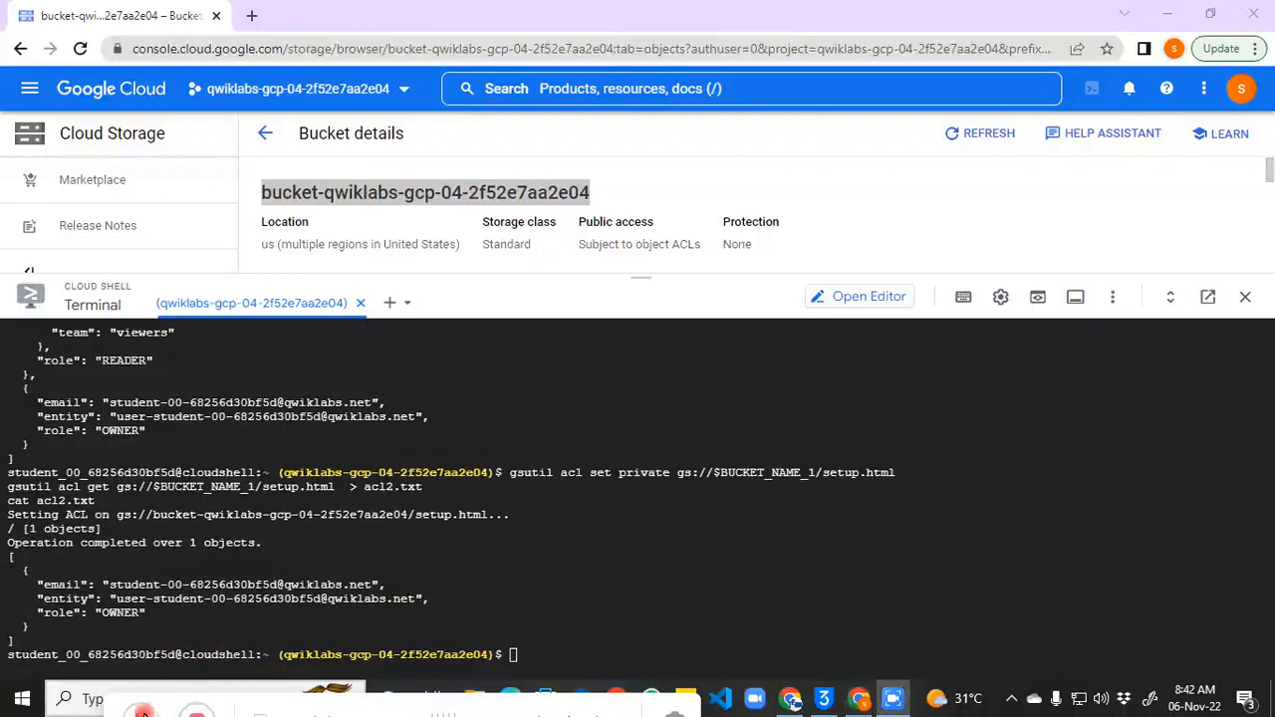
Step: Grant AllUsers:R on setup.html, then save and display acl3.txt showing allUsers as READER
{"action": "left_click", "coordinate": [565, 644]}
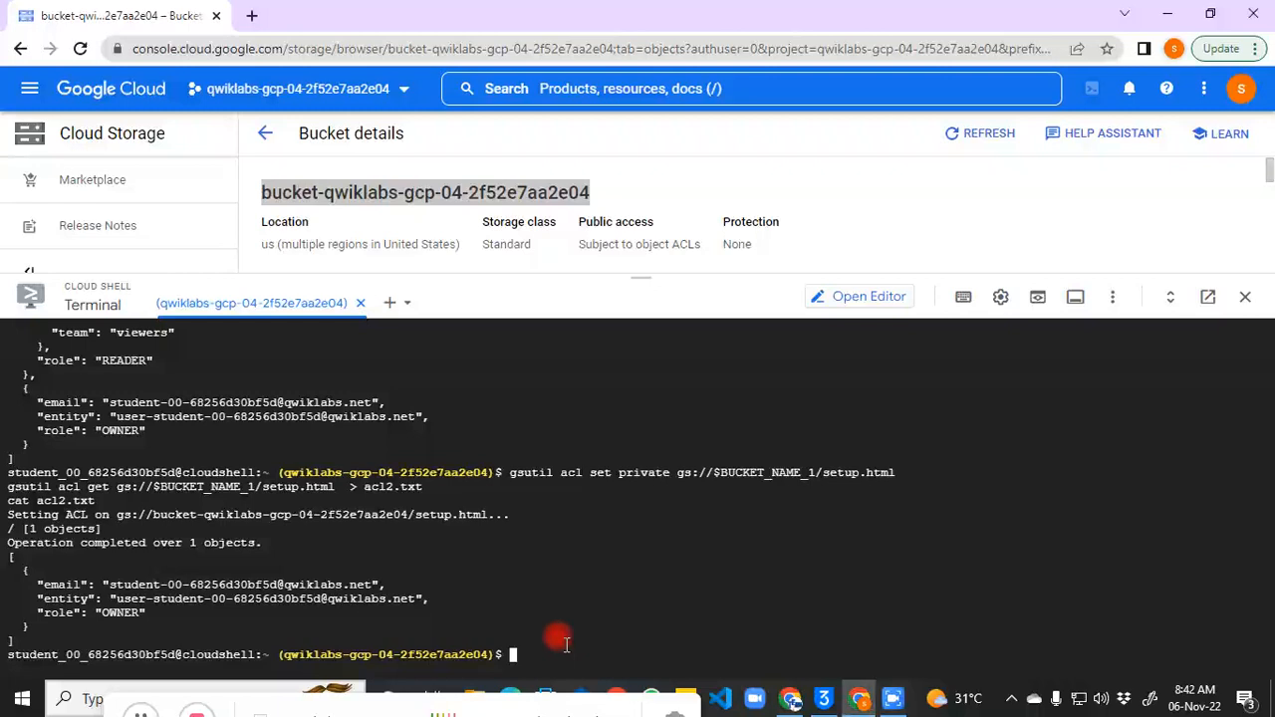
{"action": "type", "text": "gsutil acl ch -u AllUsers:R gs://$BUCKET_NAME_1/setup.html gsutil acl get gs://$BUCKET_NAME_1/setup.html  > acl3.txt cat acl3.txt"}
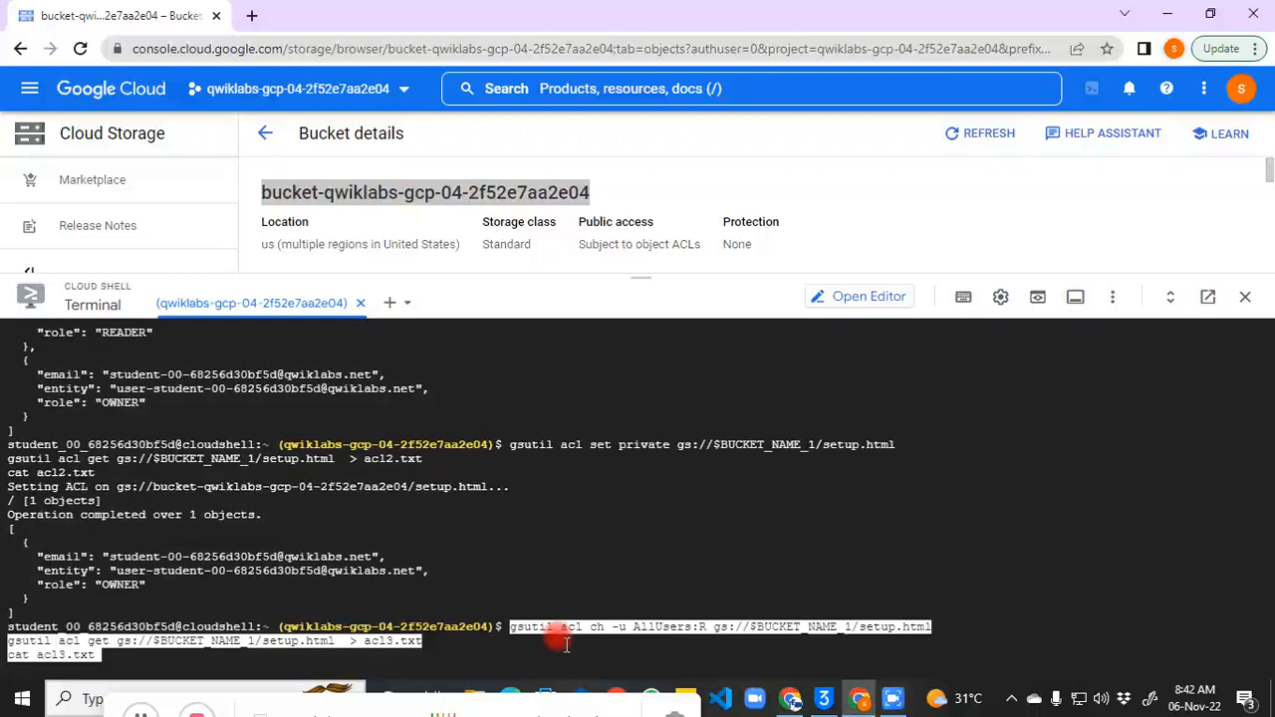
{"action": "key", "text": "Return"}
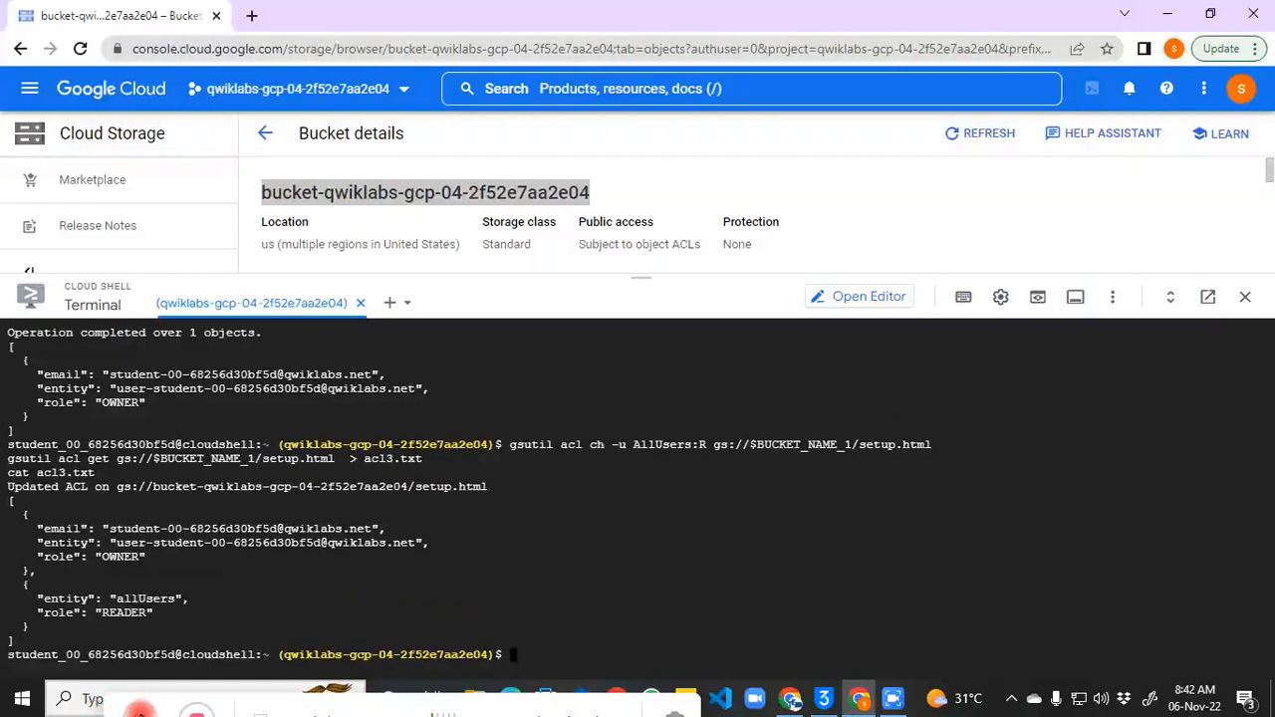
{"action": "left_click", "coordinate": [140, 714]}
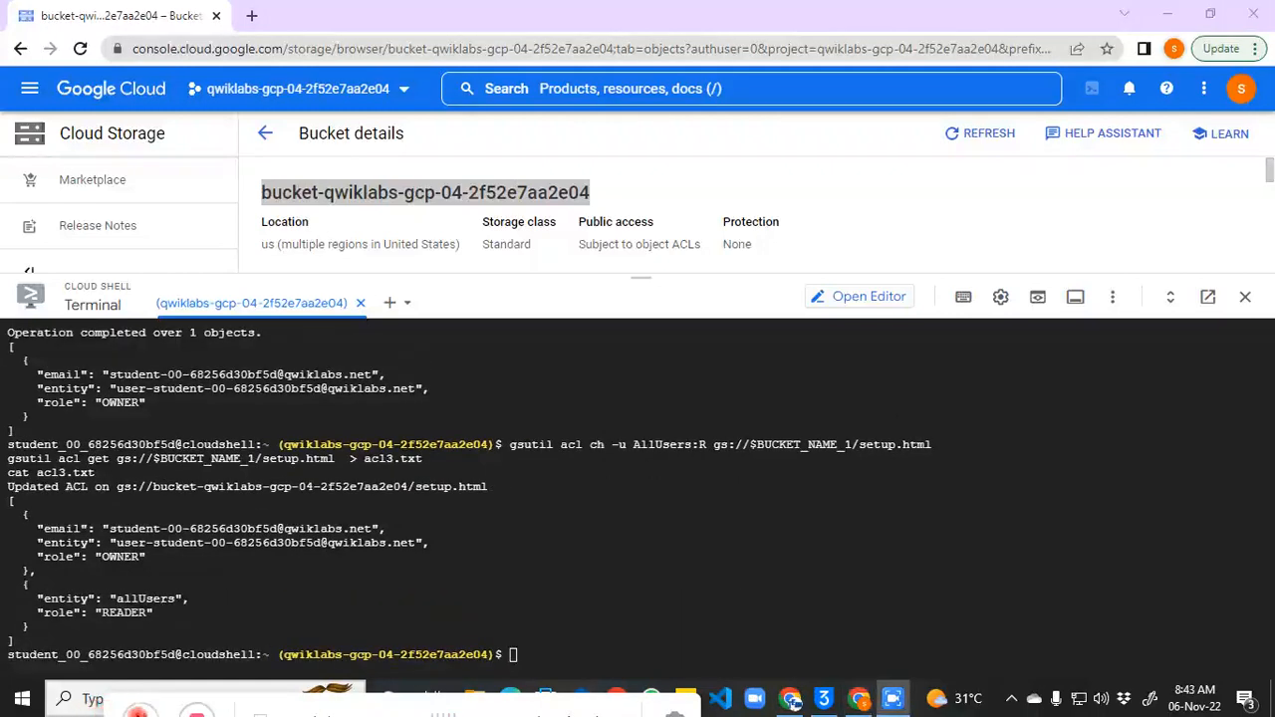
{"action": "left_click", "coordinate": [527, 641]}
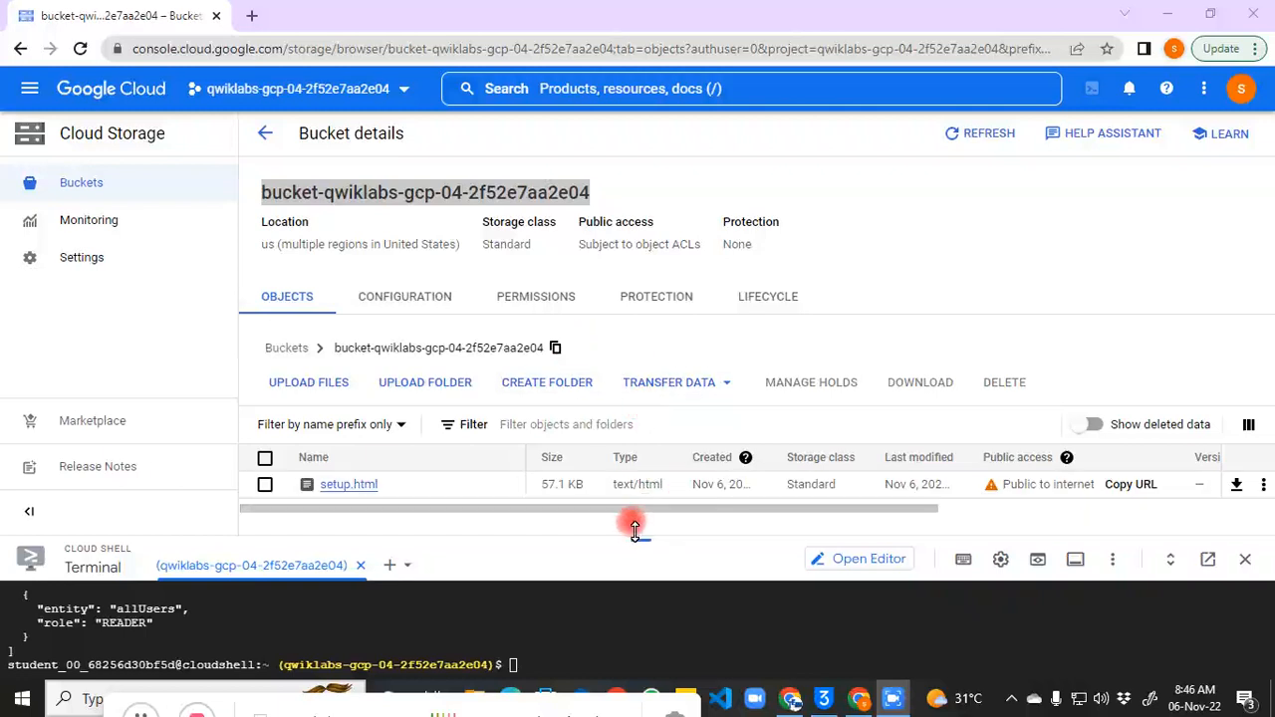
Step: Enlarge the Cloud Shell panel and clear the terminal
{"action": "left_click_drag", "start_coordinate": [634, 536], "coordinate": [609, 221]}
{"action": "left_click", "coordinate": [590, 332]}
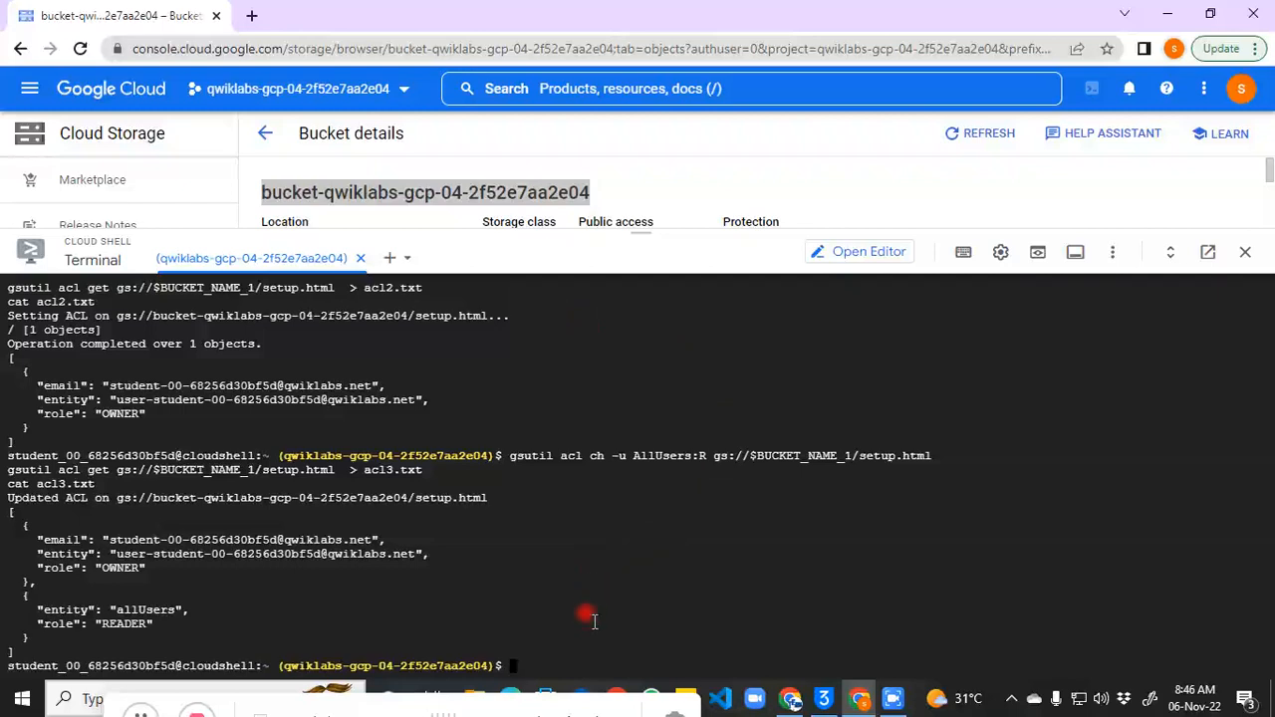
{"action": "type", "text": "clear"}
{"action": "key", "text": "Return"}
Step: Delete the local setup.html with rm, then ls to list the remaining files
{"action": "type", "text": "rm "}
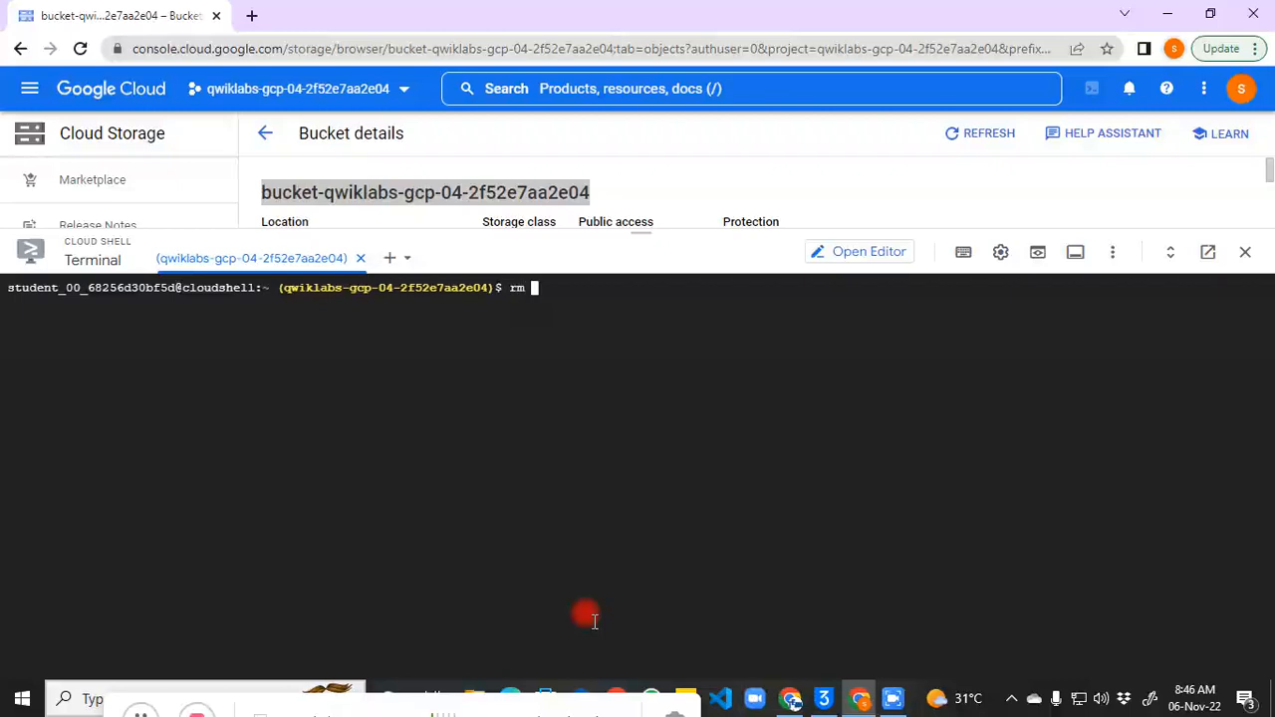
{"action": "type", "text": "stup."}
{"action": "key", "text": "BackSpace"}
{"action": "key", "text": "BackSpace"}
{"action": "key", "text": "BackSpace"}
{"action": "key", "text": "BackSpace"}
{"action": "type", "text": "etup.html"}
{"action": "key", "text": "Return"}
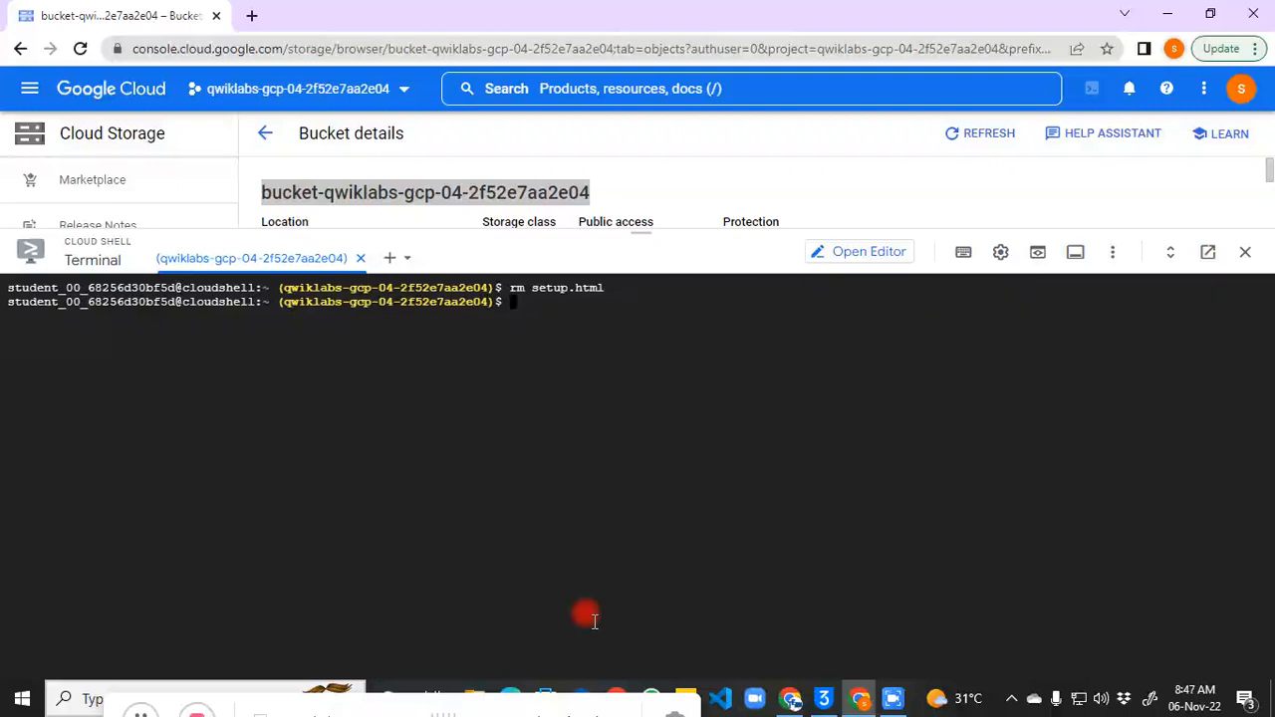
{"action": "type", "text": "ld"}
{"action": "key", "text": "BackSpace"}
{"action": "type", "text": "s"}
{"action": "key", "text": "Return"}
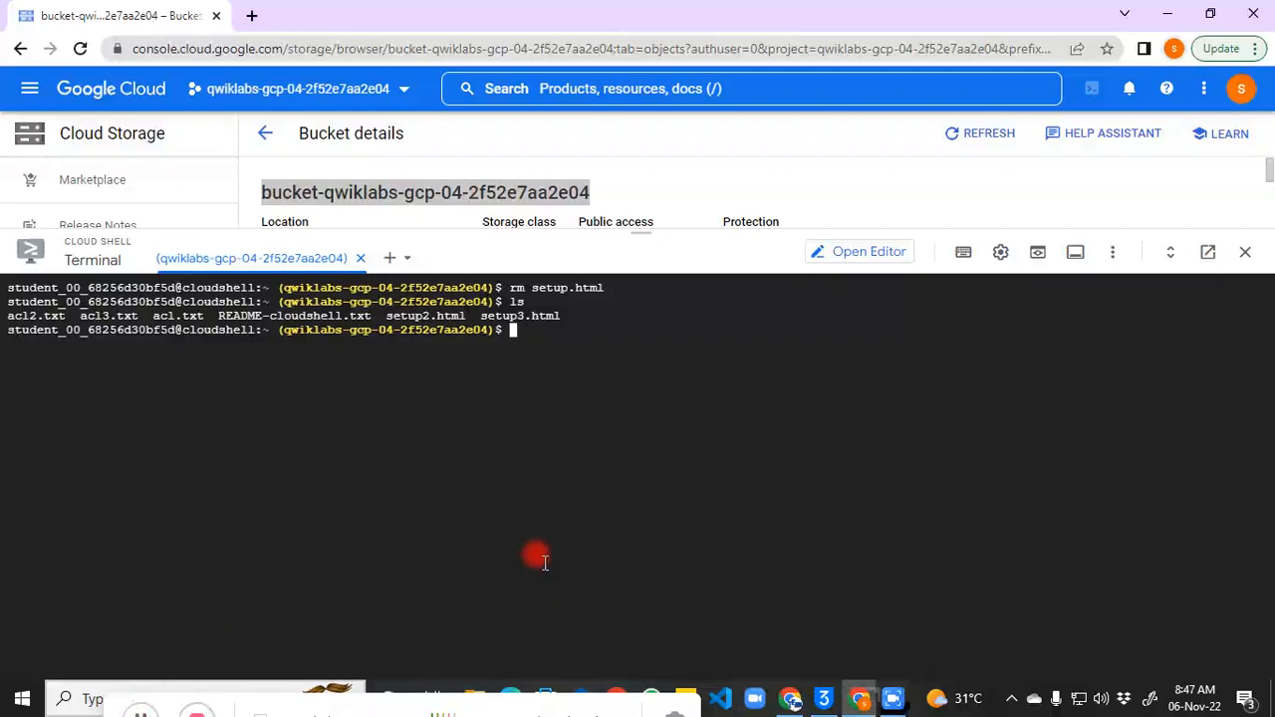
Step: Copy setup.html from gs://$BUCKET_NAME_1 back to the home directory with gsutil cp (57.1 KiB)
{"action": "type", "text": "gsutil cp gs://$BUCKET_NAME_1/setup.html setup.html"}
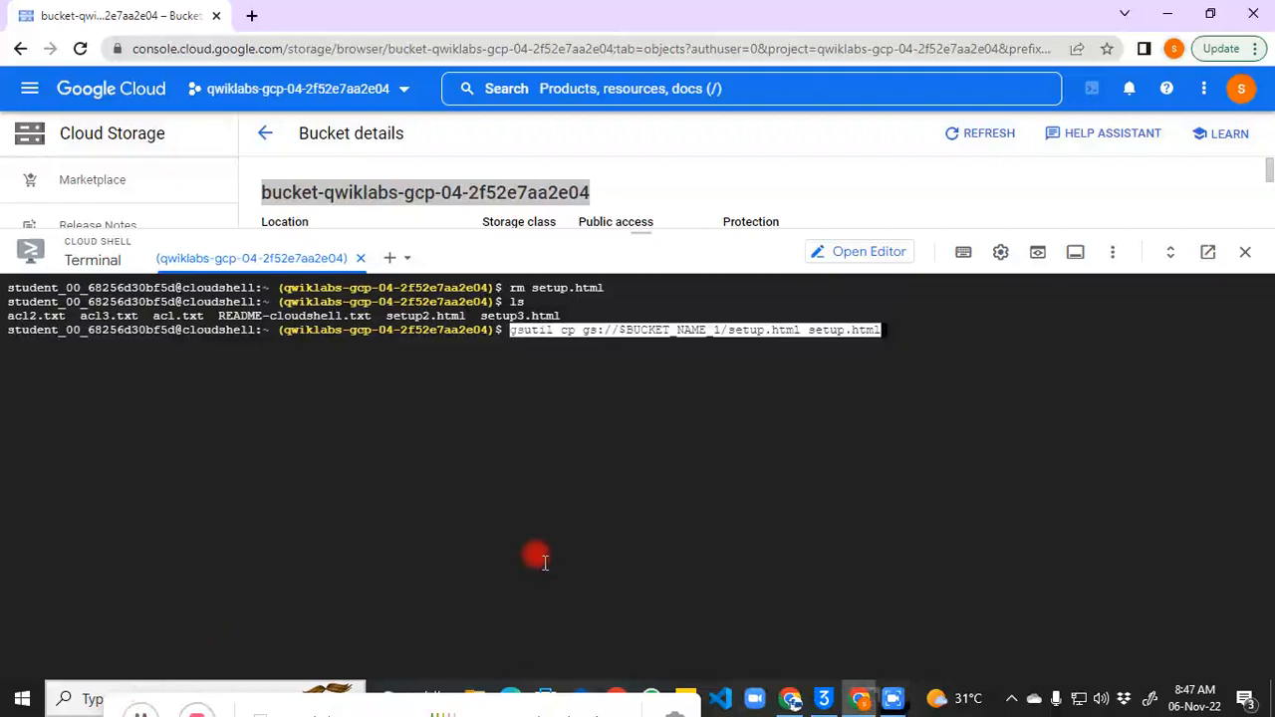
{"action": "key", "text": "Return"}
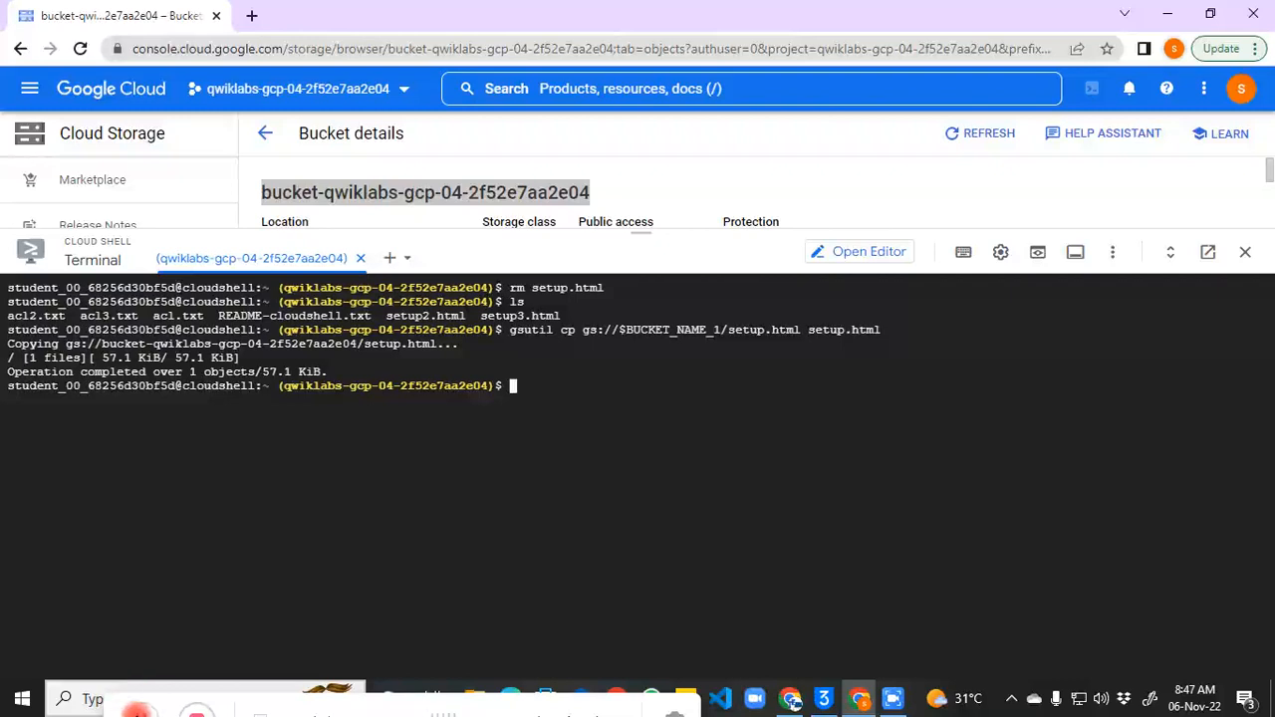
{"action": "left_click", "coordinate": [138, 711]}
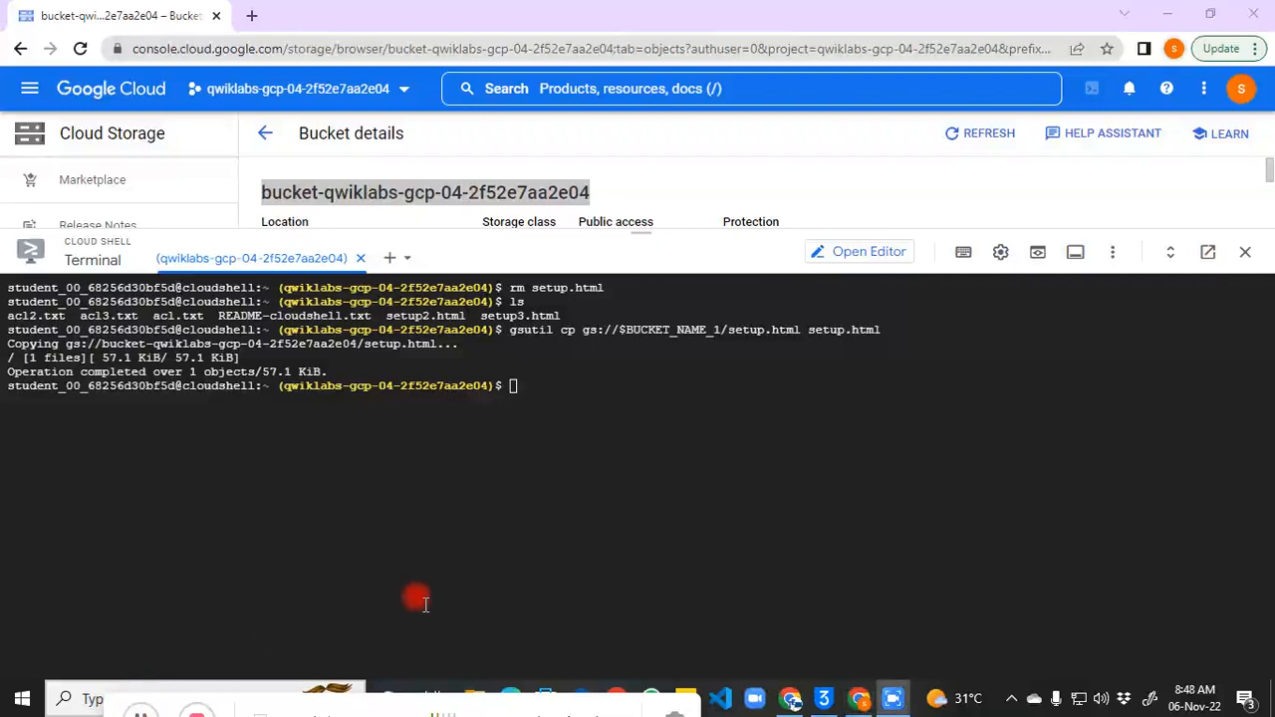
{"action": "left_click", "coordinate": [425, 603]}
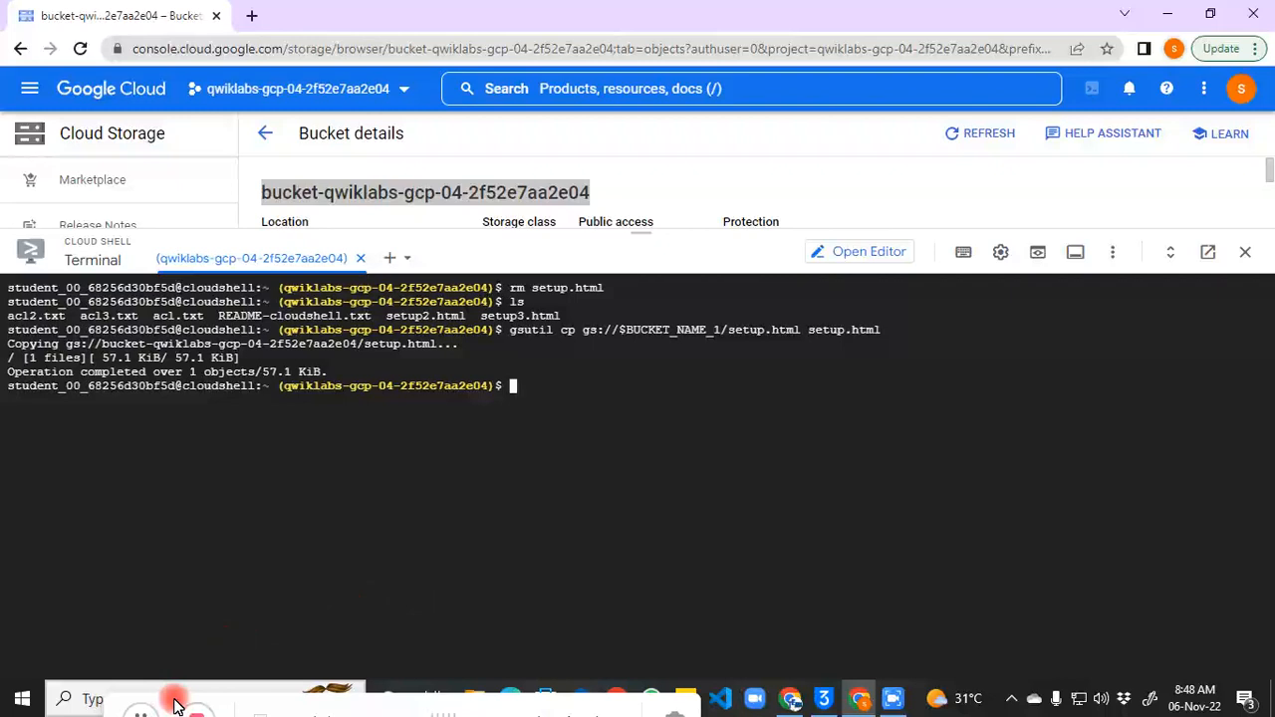
Step: Run the python3 os.urandom(32) base64 one-liner to print a new random key
{"action": "left_click", "coordinate": [137, 710]}
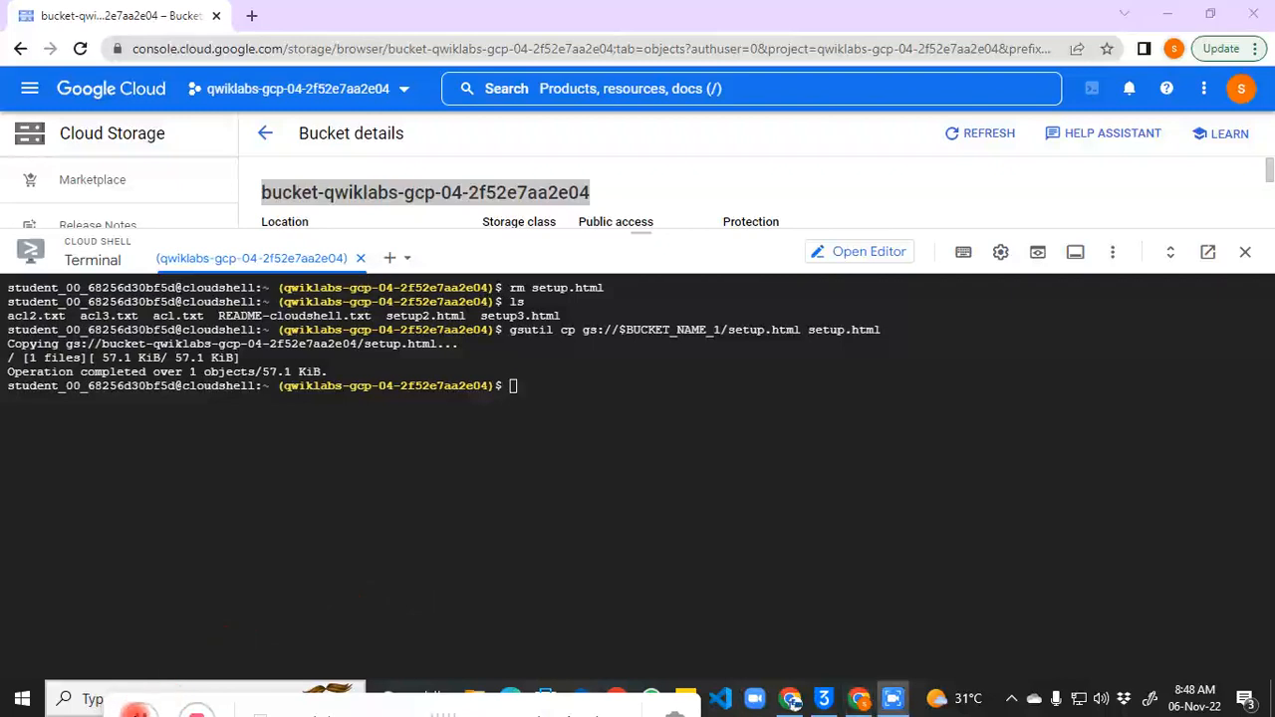
{"action": "left_click", "coordinate": [676, 389]}
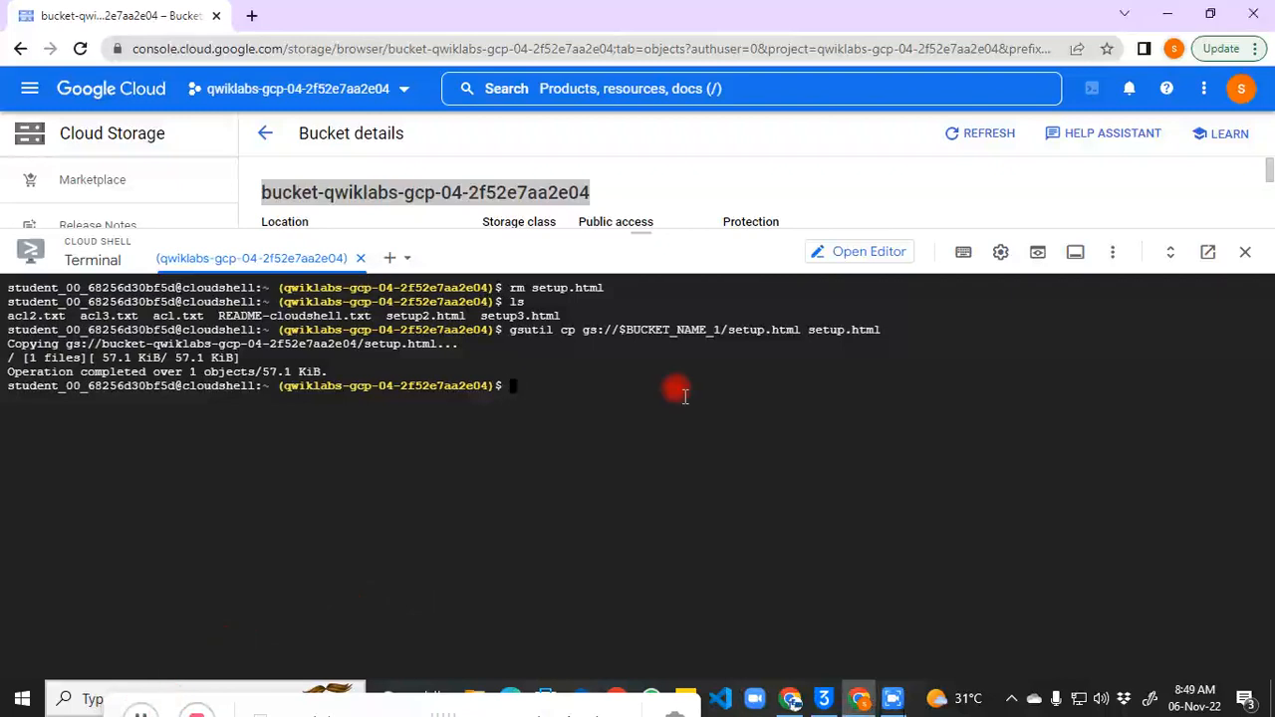
{"action": "type", "text": "python3 -c 'import base64; import os; print(base64.encodebytes(os.urandom(32)))'"}
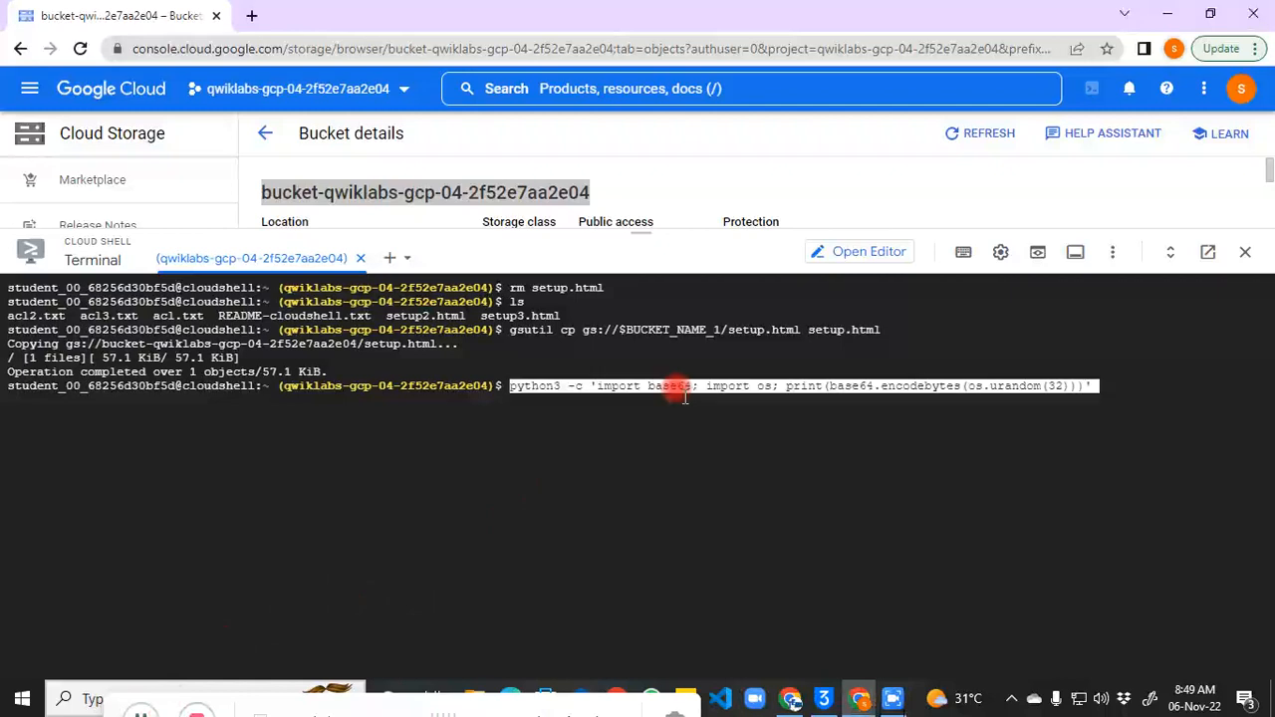
{"action": "key", "text": "Return"}
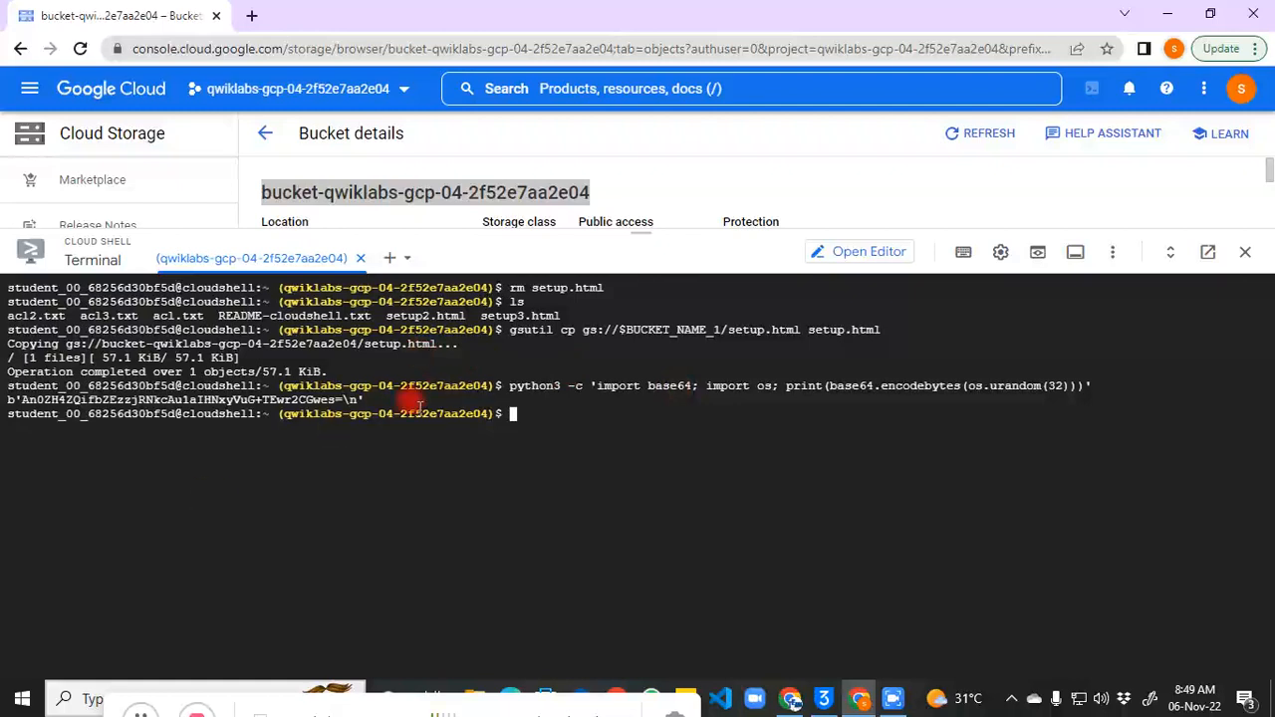
{"action": "left_click", "coordinate": [141, 712]}
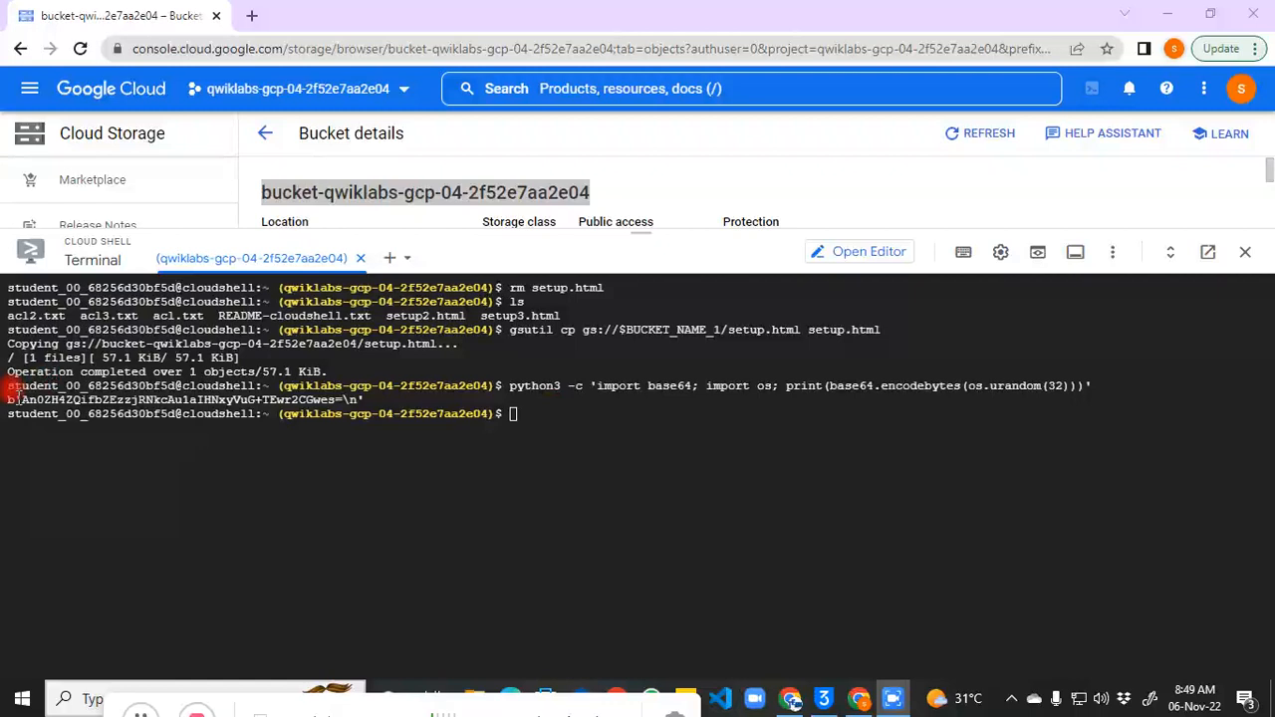
Step: Select and copy the printed key, excluding the b' prefix and trailing \n
{"action": "left_click_drag", "start_coordinate": [19, 400], "coordinate": [8, 403]}
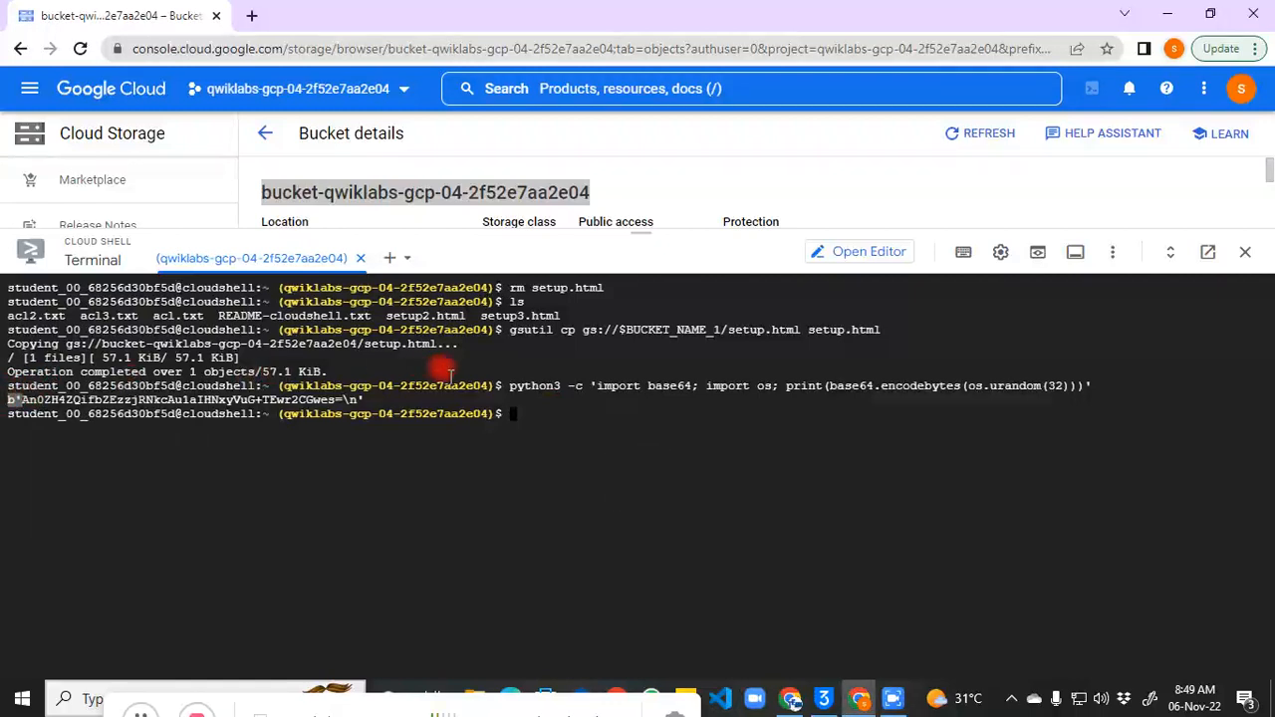
{"action": "left_click_drag", "start_coordinate": [345, 400], "coordinate": [359, 399]}
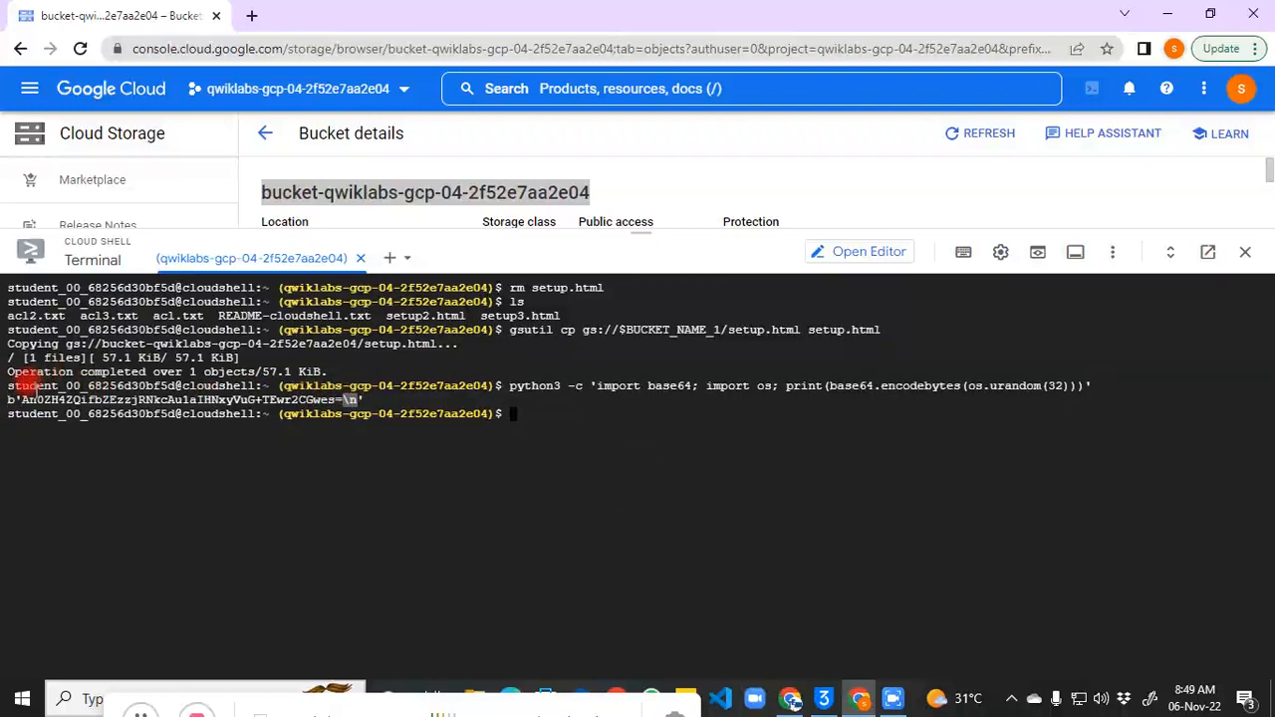
{"action": "left_click_drag", "start_coordinate": [19, 399], "coordinate": [344, 399]}
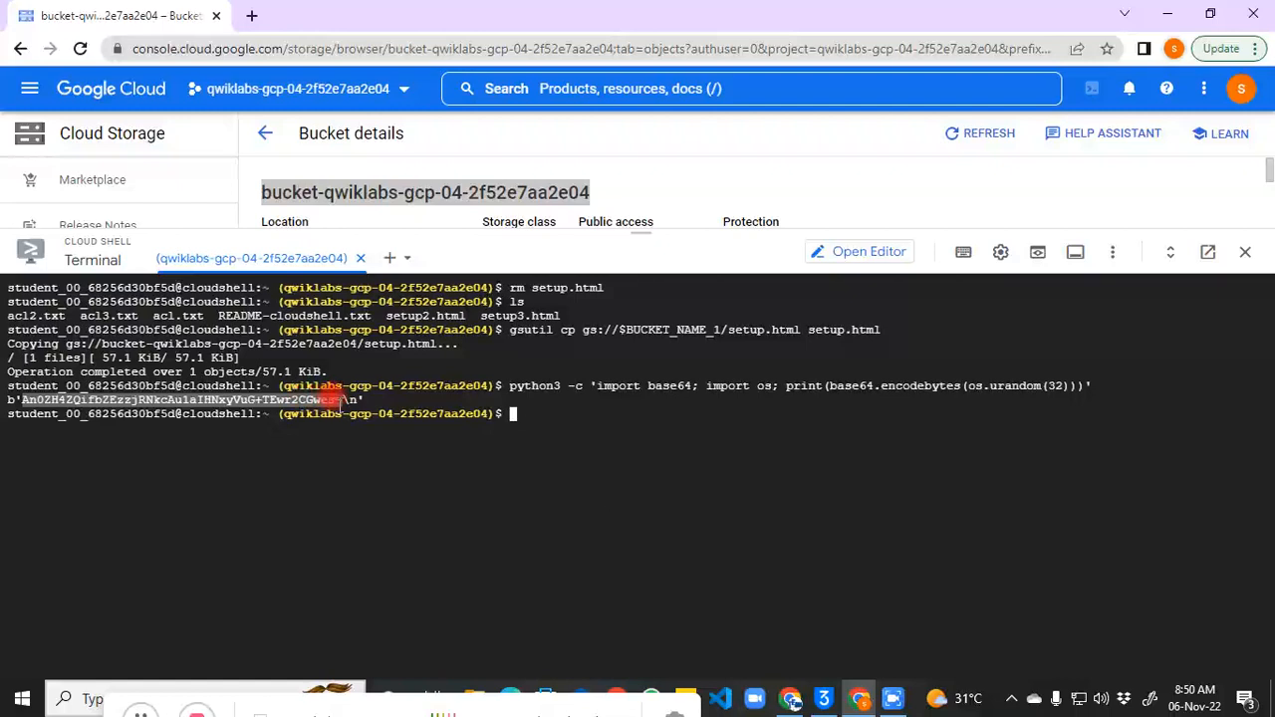
{"action": "left_click", "coordinate": [343, 400]}
{"action": "key", "text": "ctrl+c"}
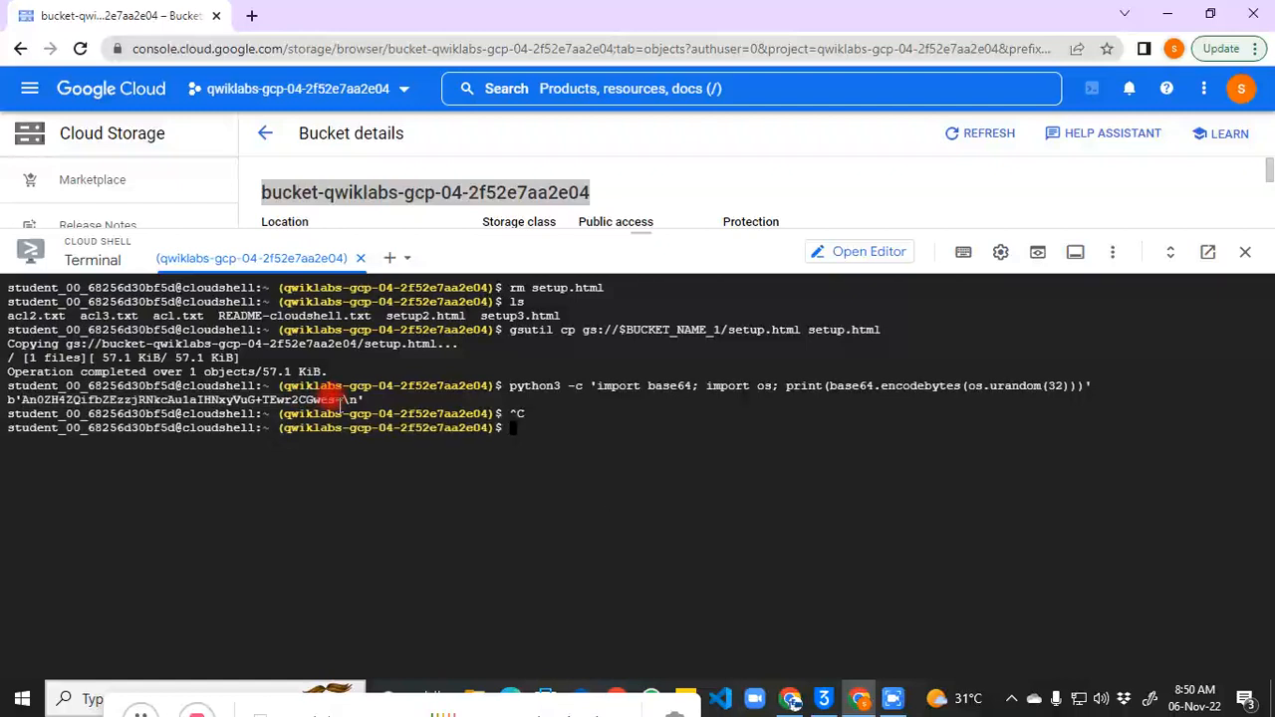
{"action": "left_click_drag", "start_coordinate": [344, 400], "coordinate": [21, 398]}
{"action": "right_click", "coordinate": [21, 398]}
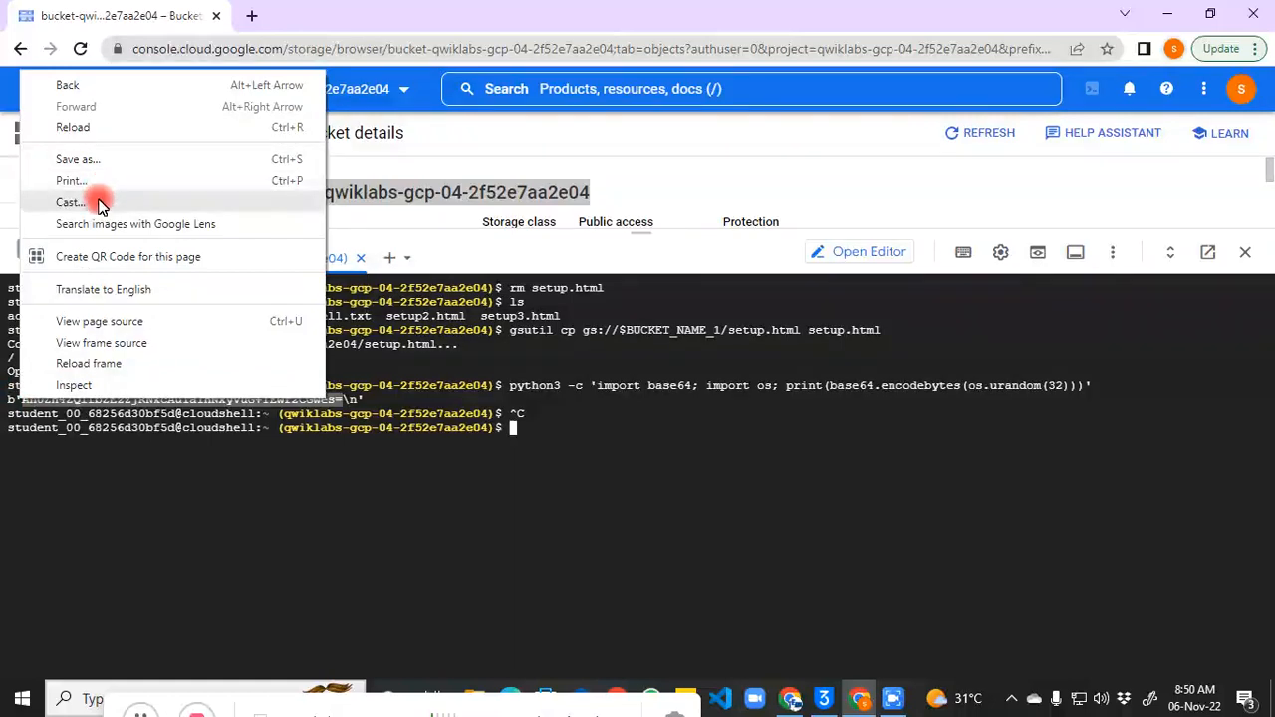
{"action": "left_click", "coordinate": [344, 410]}
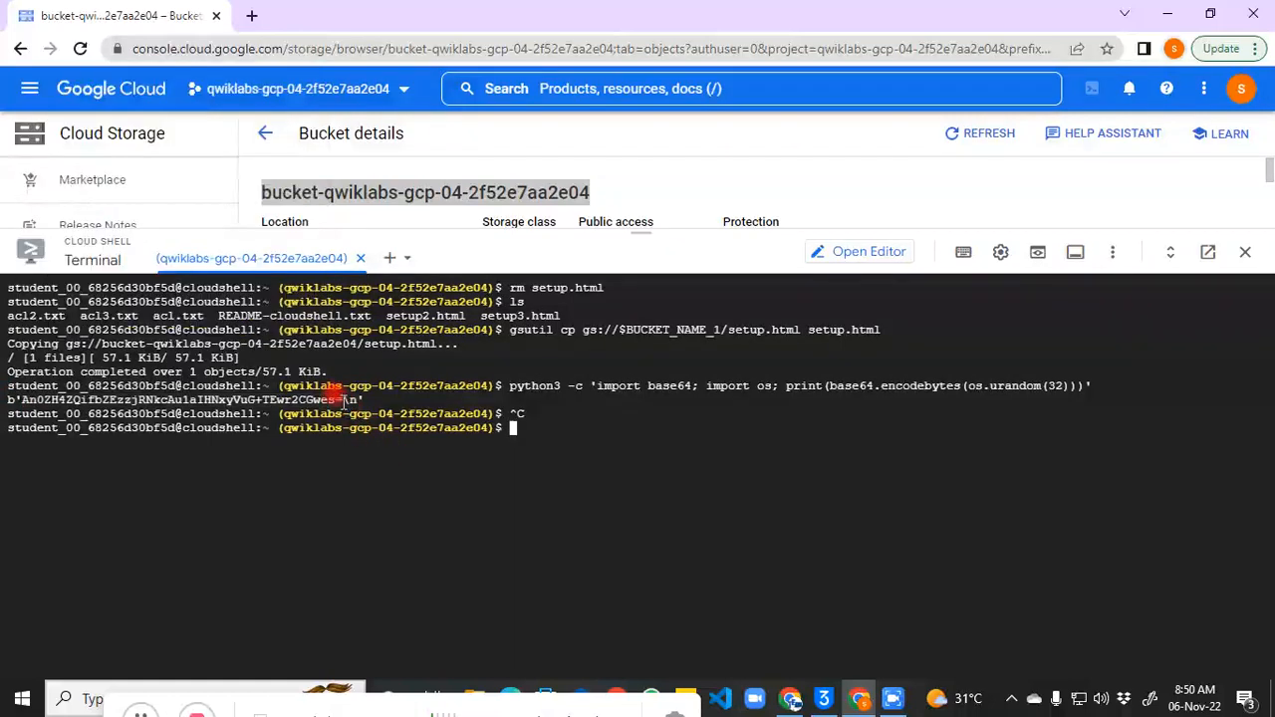
{"action": "left_click", "coordinate": [690, 694]}
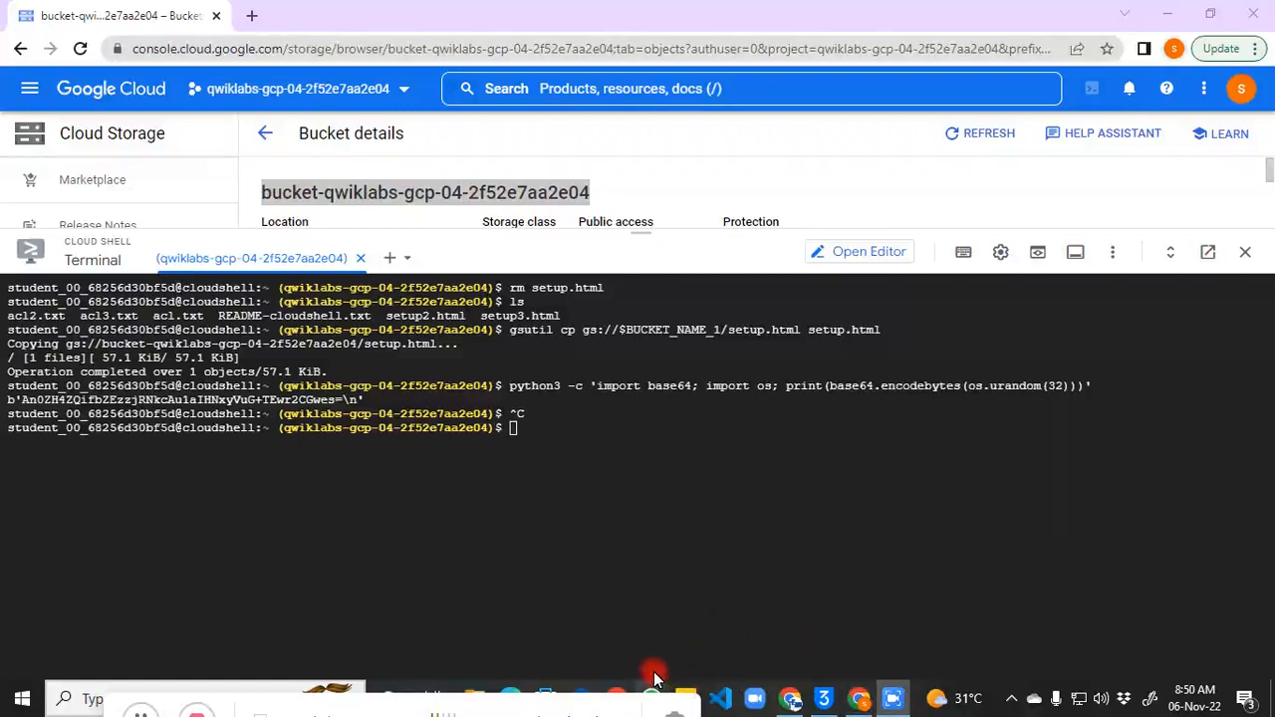
Step: Paste the generated base64 key as a new line in the sticky note, then return to Cloud Shell
{"action": "left_click", "coordinate": [558, 509]}
{"action": "left_click_drag", "start_coordinate": [134, 644], "coordinate": [267, 522]}
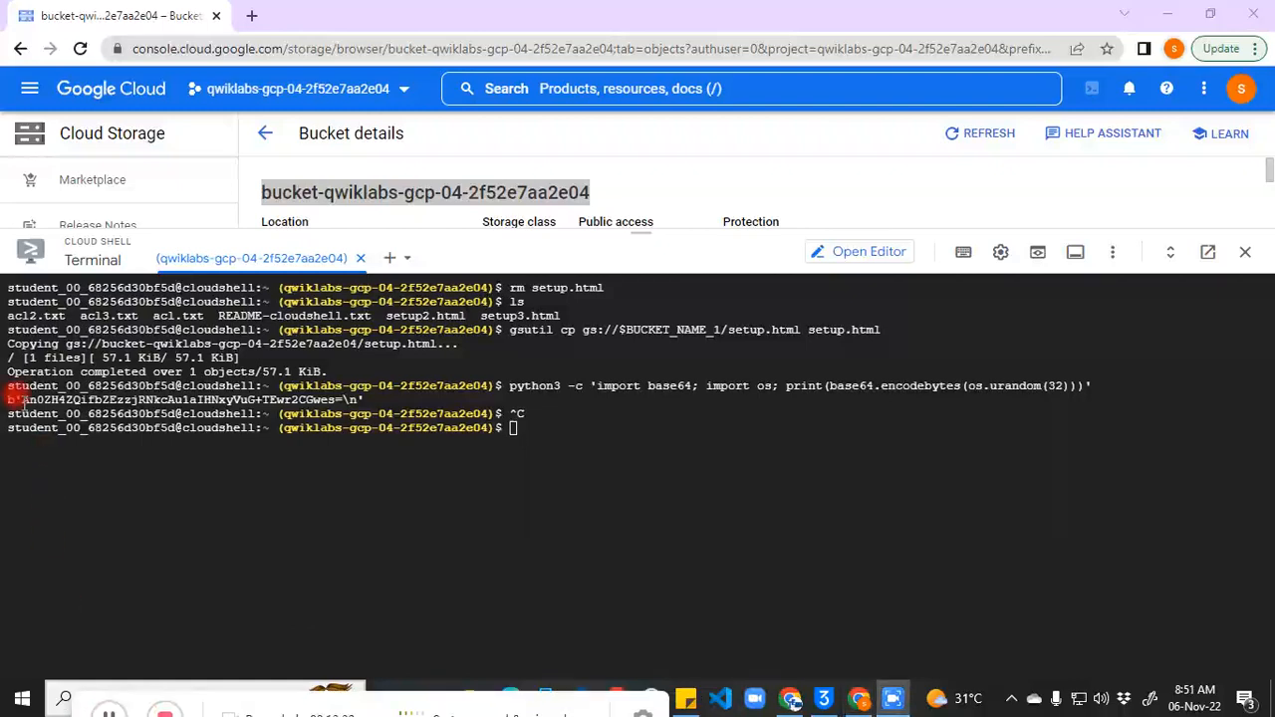
{"action": "left_click_drag", "start_coordinate": [22, 399], "coordinate": [344, 400]}
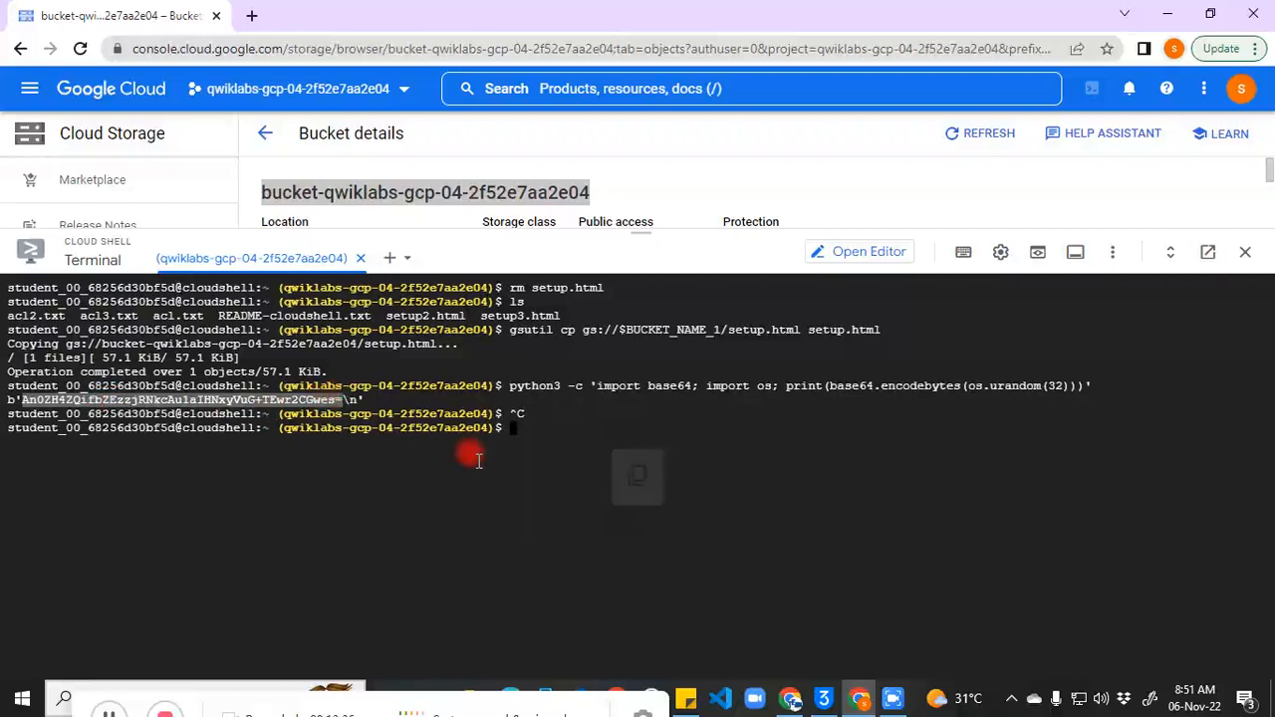
{"action": "left_click", "coordinate": [686, 701]}
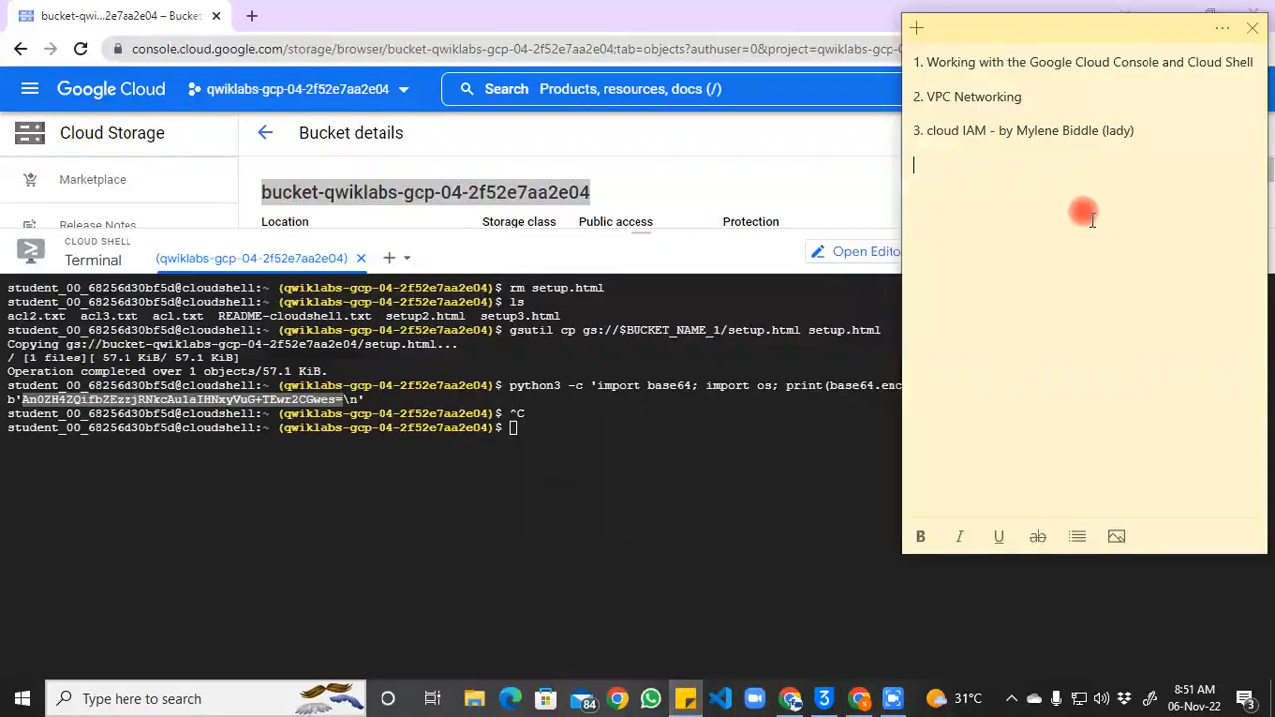
{"action": "key", "text": "ctrl+v"}
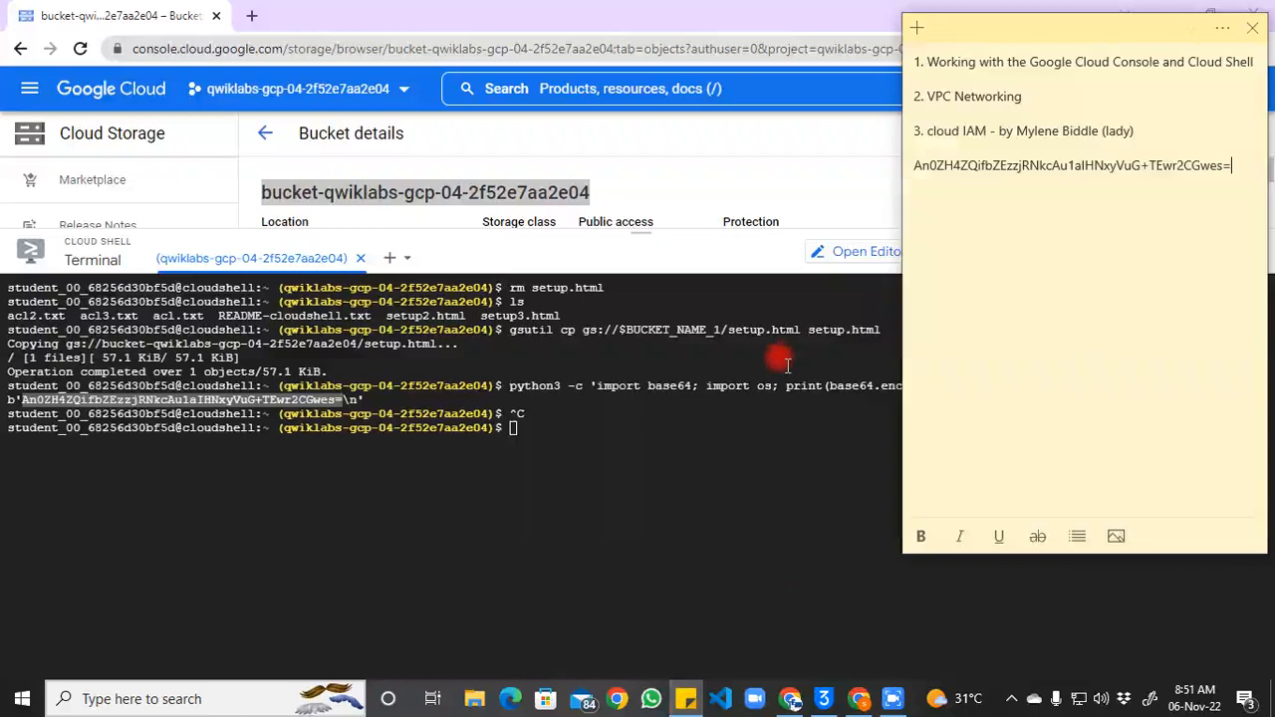
{"action": "left_click", "coordinate": [624, 451]}
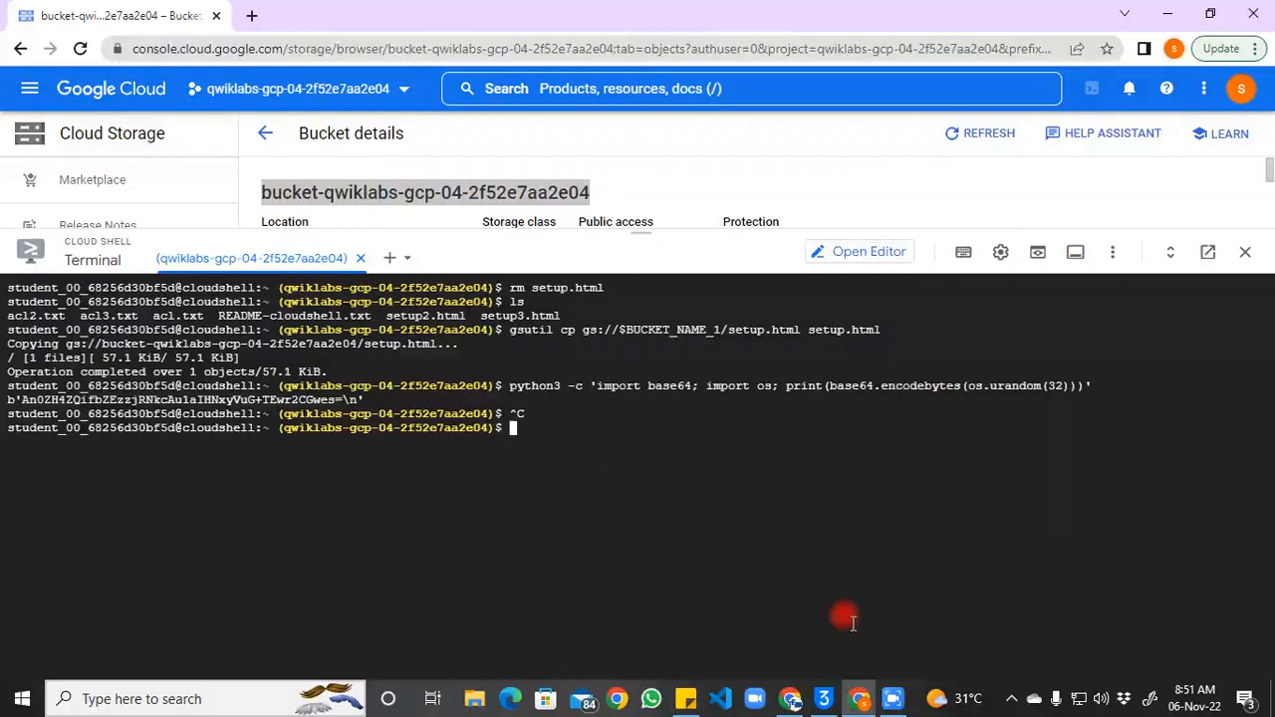
{"action": "left_click", "coordinate": [897, 703]}
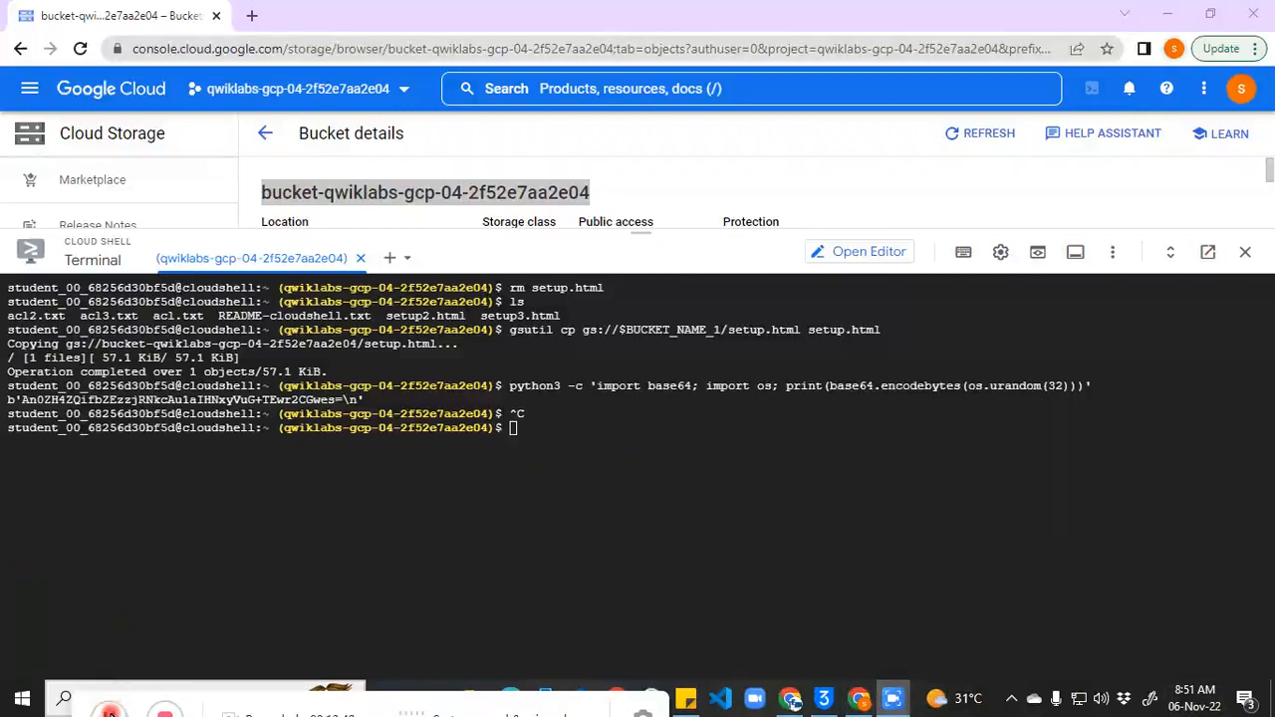
Step: Cancel the pending Cloud Shell input to get a clean prompt below the key
{"action": "left_click", "coordinate": [485, 568]}
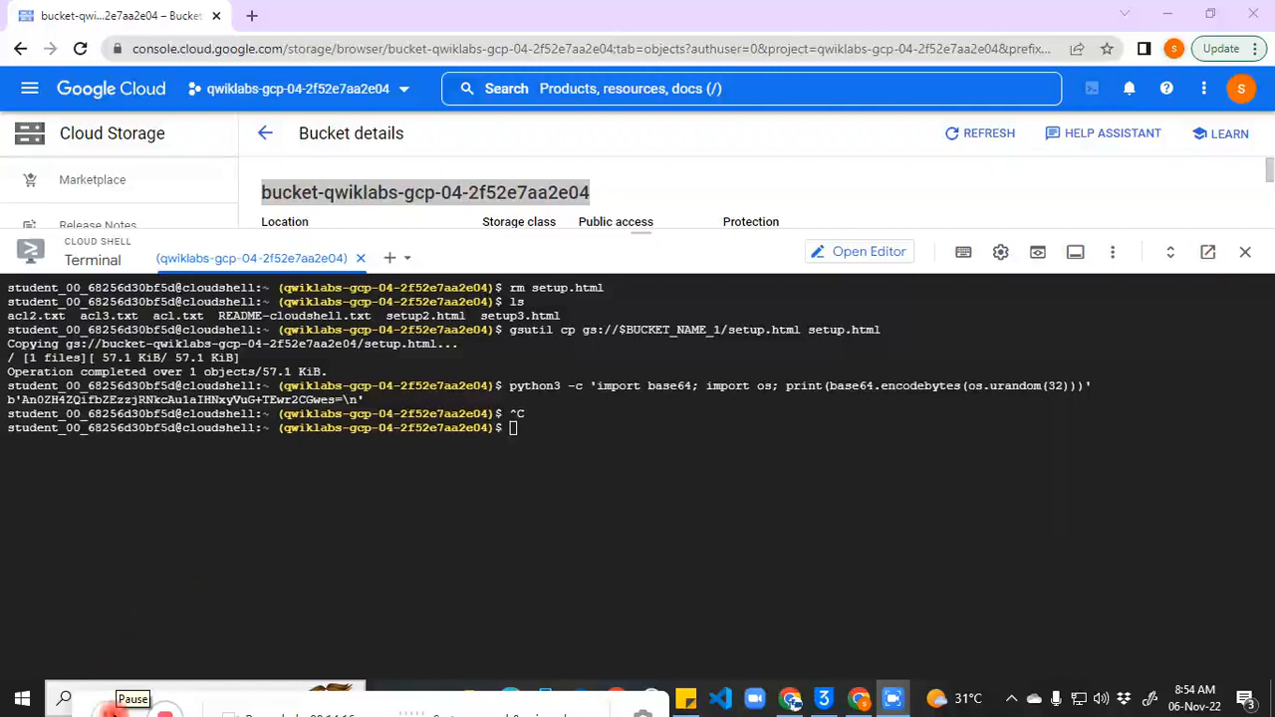
Step: Run ls -al and nano .boto, find the file empty, and exit nano
{"action": "left_click", "coordinate": [682, 458]}
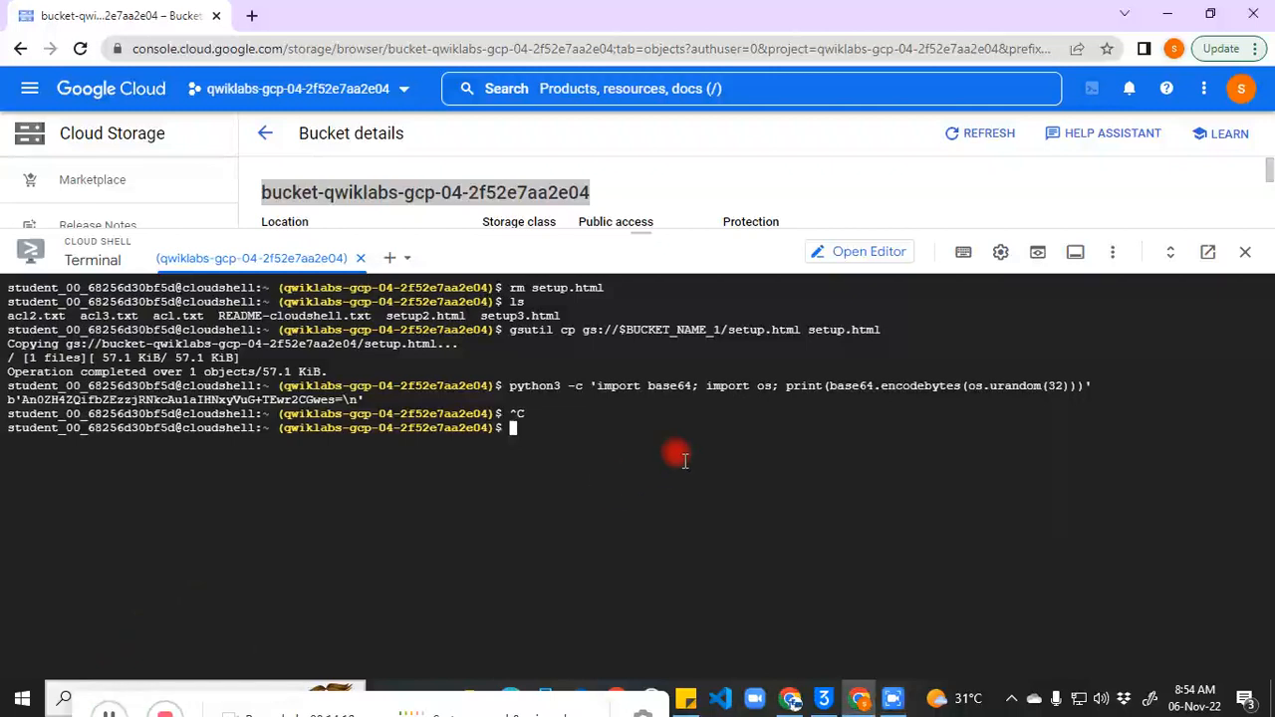
{"action": "key", "text": "ctrl+v"}
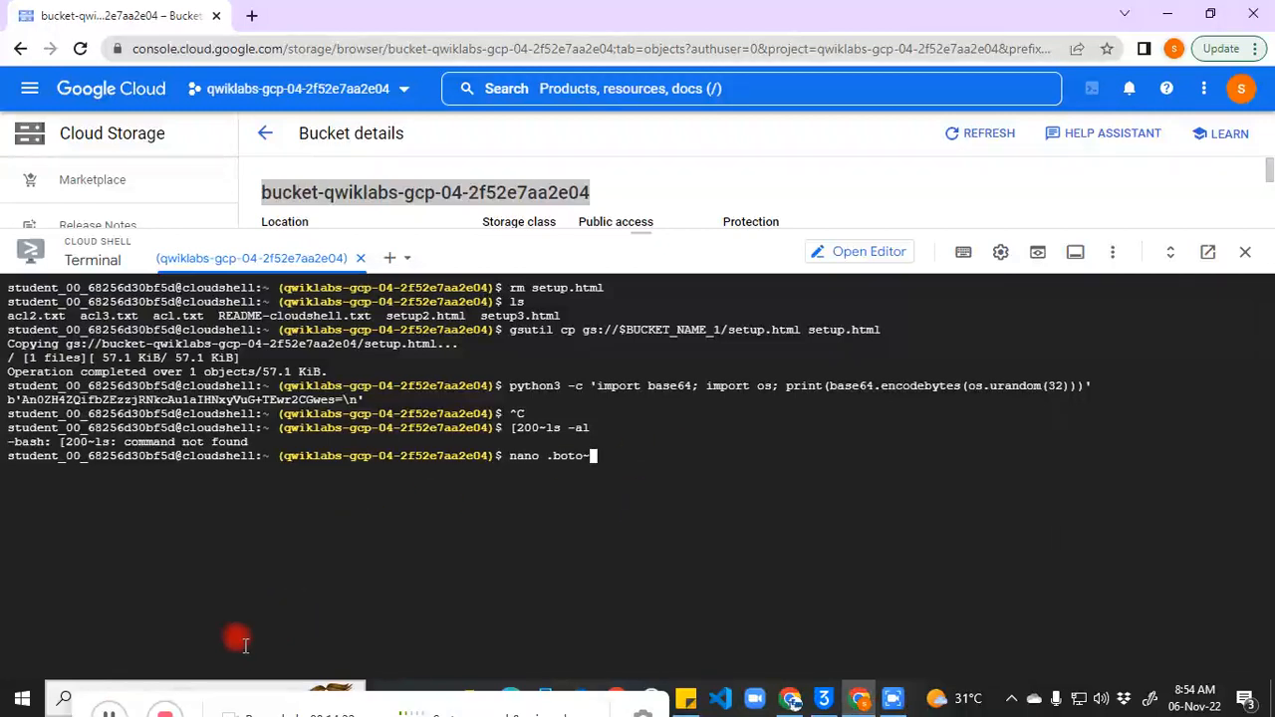
{"action": "left_click", "coordinate": [110, 712]}
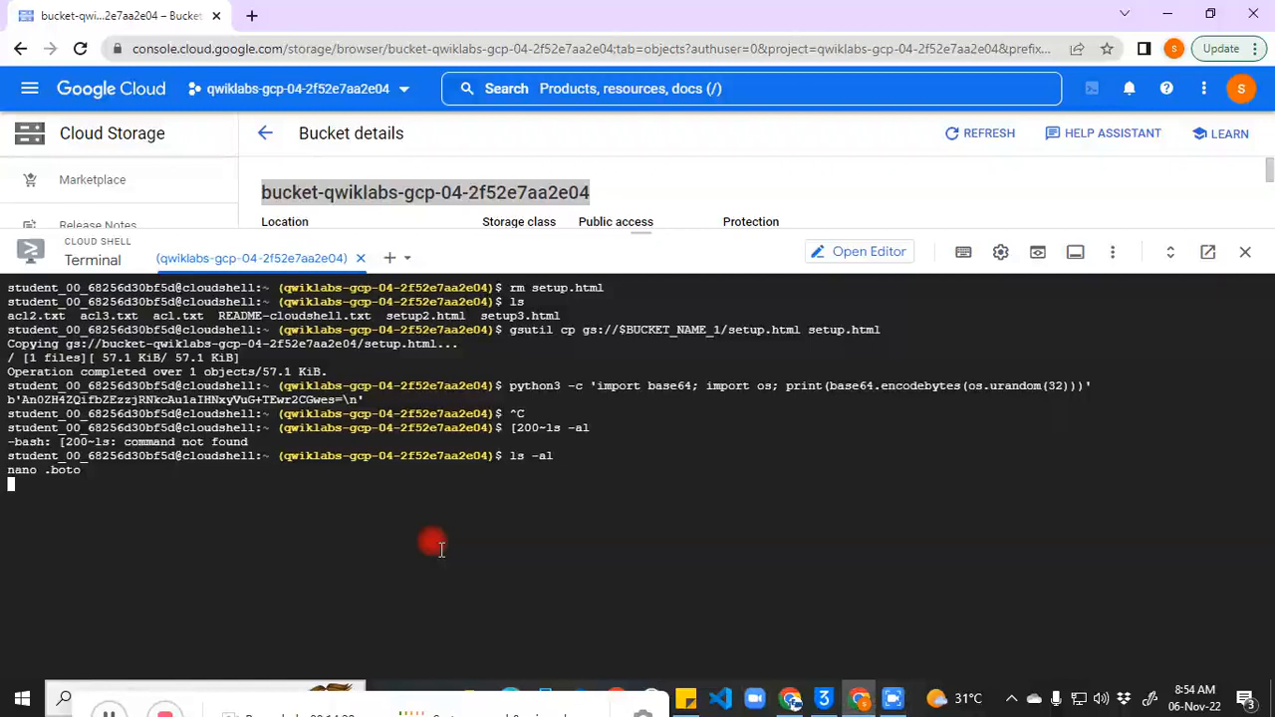
{"action": "key", "text": "Return"}
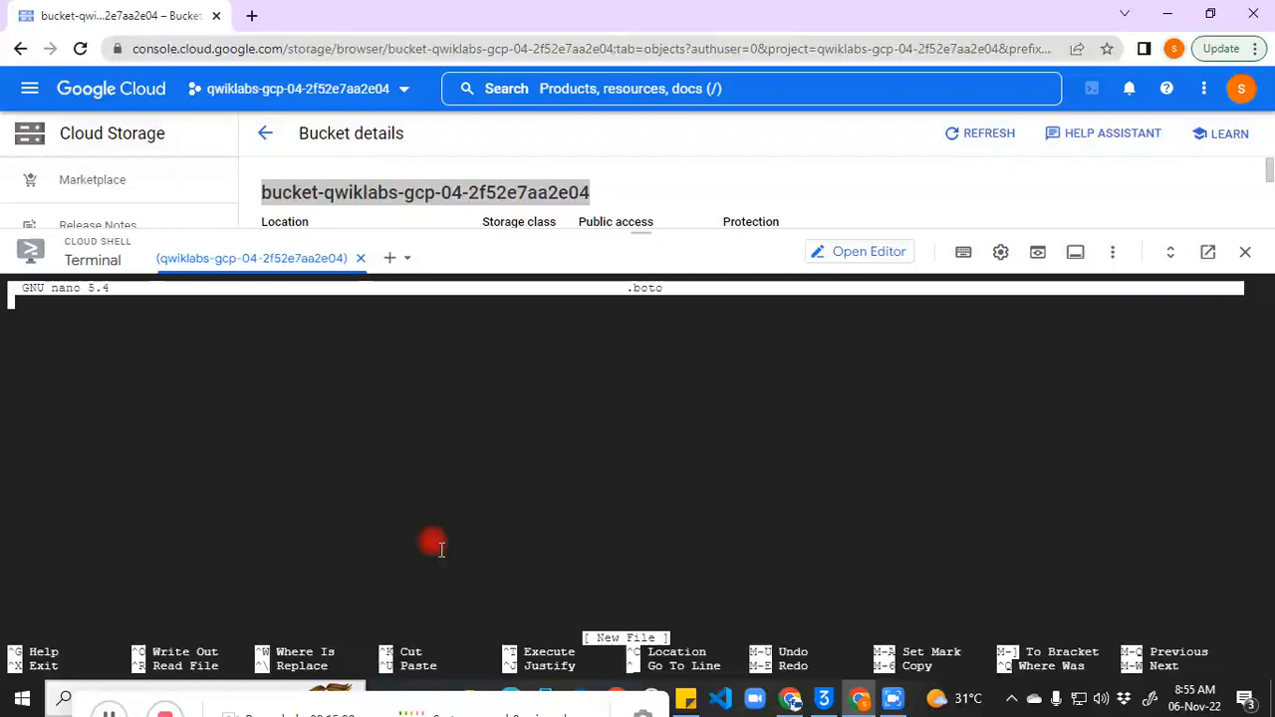
{"action": "key", "text": "ctrl+x"}
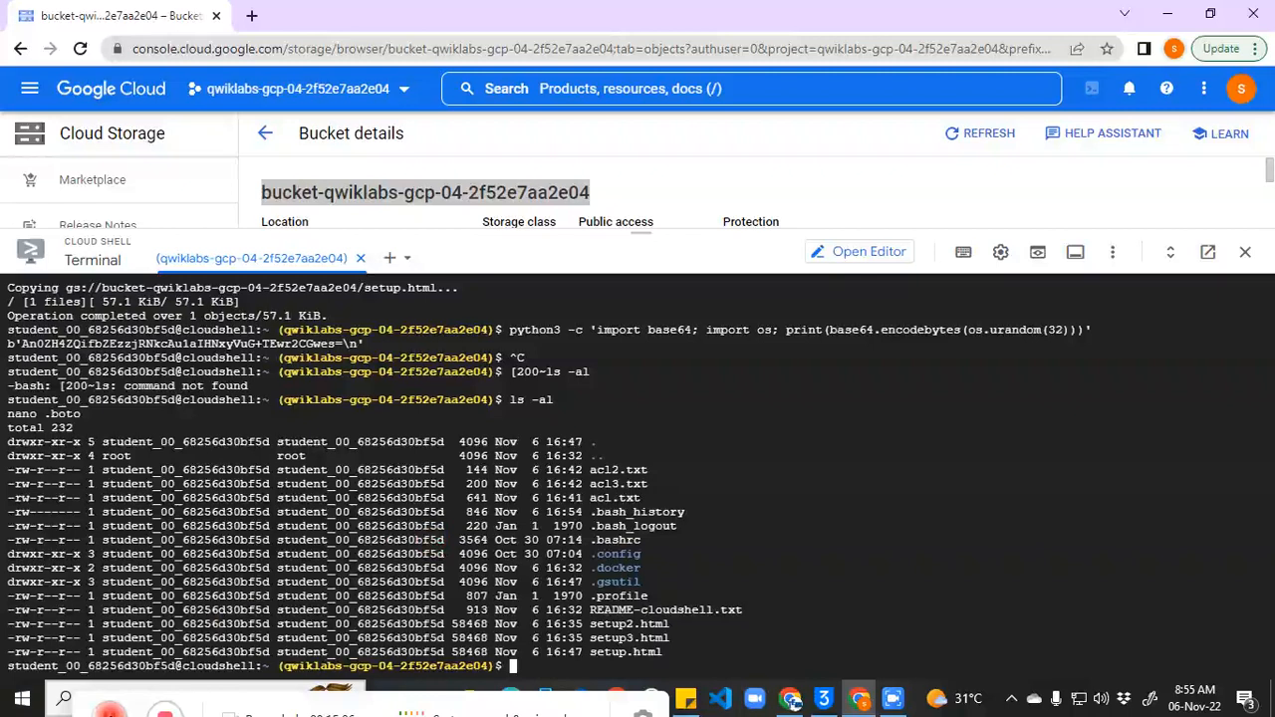
Step: Run gsutil config -n to create the .boto config file in the home directory
{"action": "type", "text": "gsutil "}
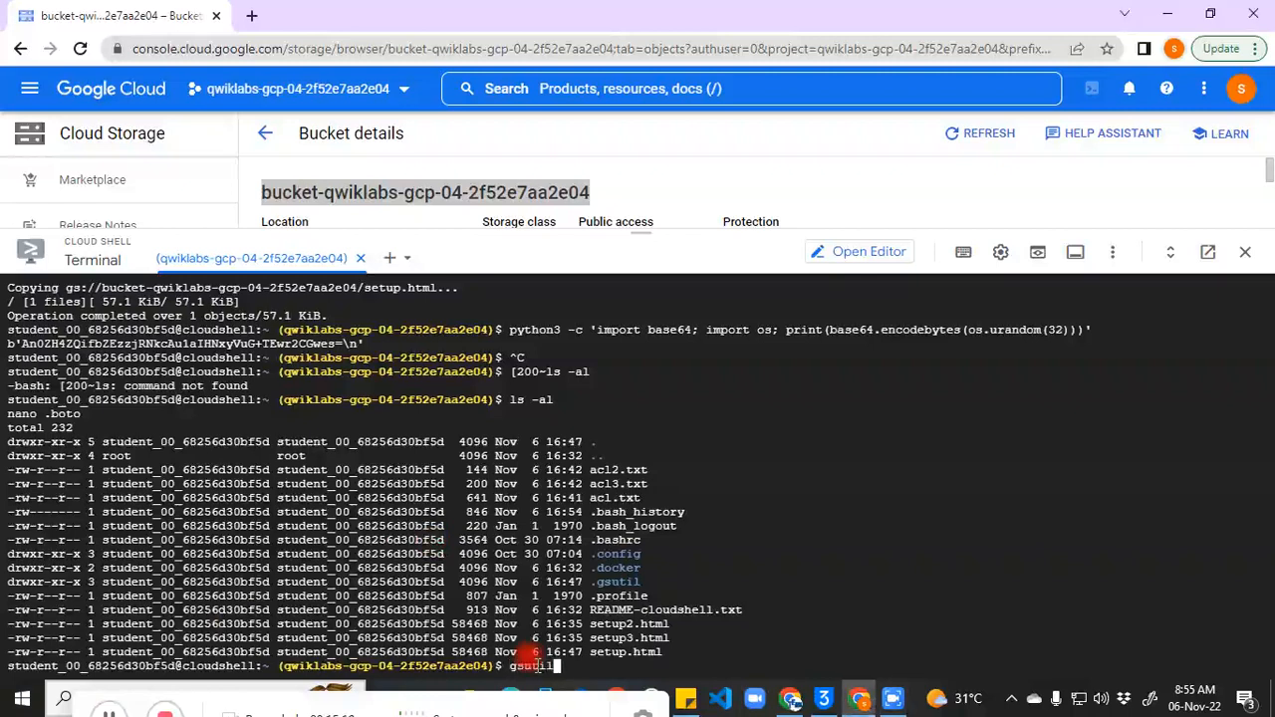
{"action": "type", "text": "config -n"}
{"action": "key", "text": "Return"}
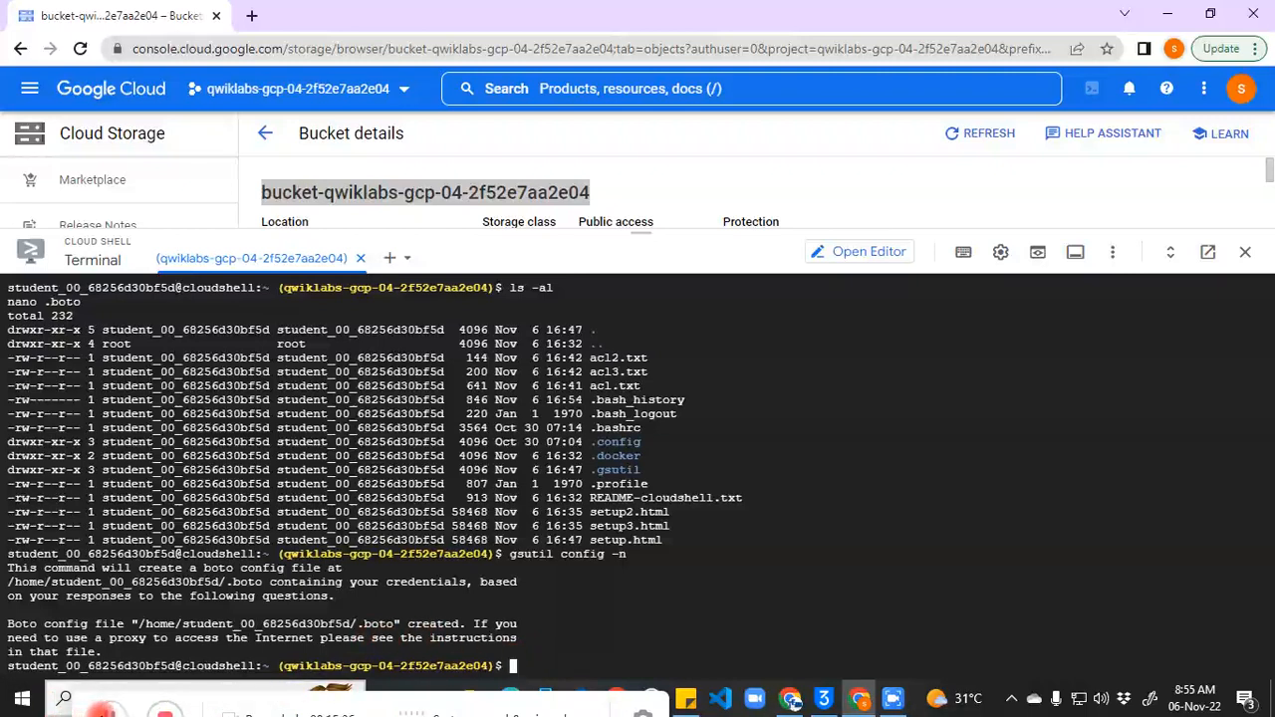
{"action": "left_click", "coordinate": [108, 713]}
{"action": "left_click", "coordinate": [516, 650]}
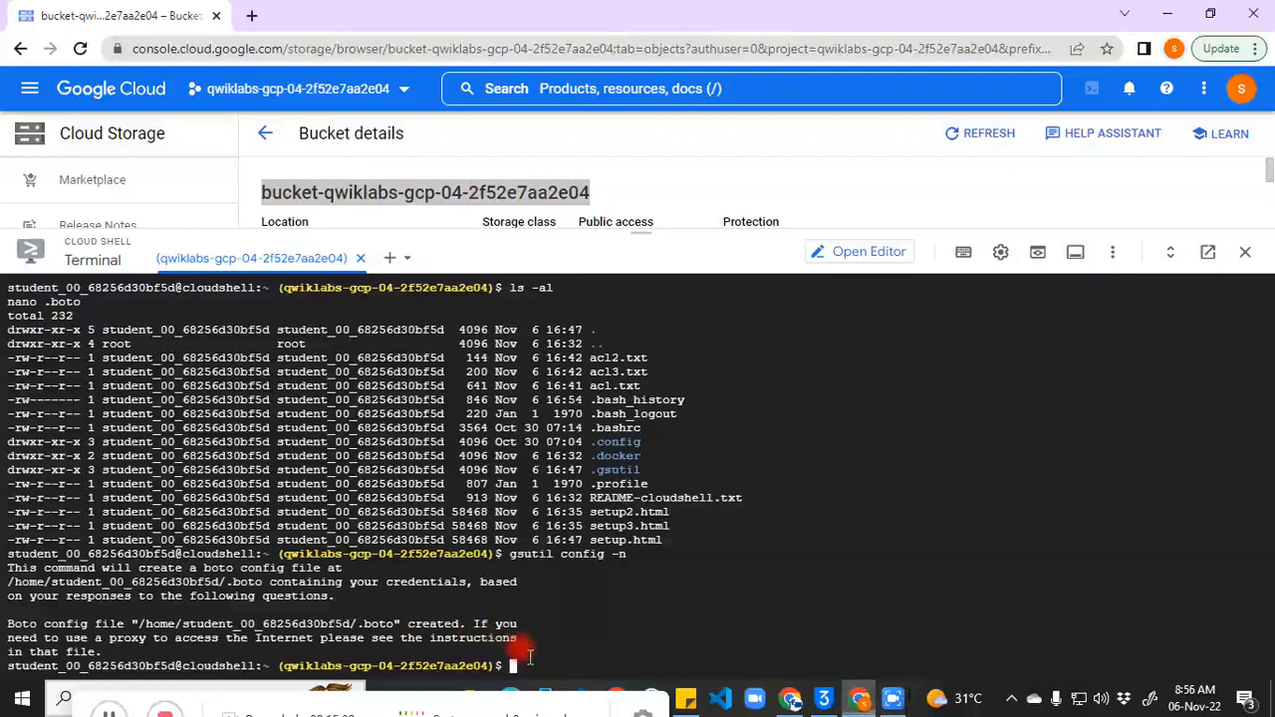
Step: Open .boto in nano and move down to the commented #encryption_key line
{"action": "key", "text": "ctrl+v"}
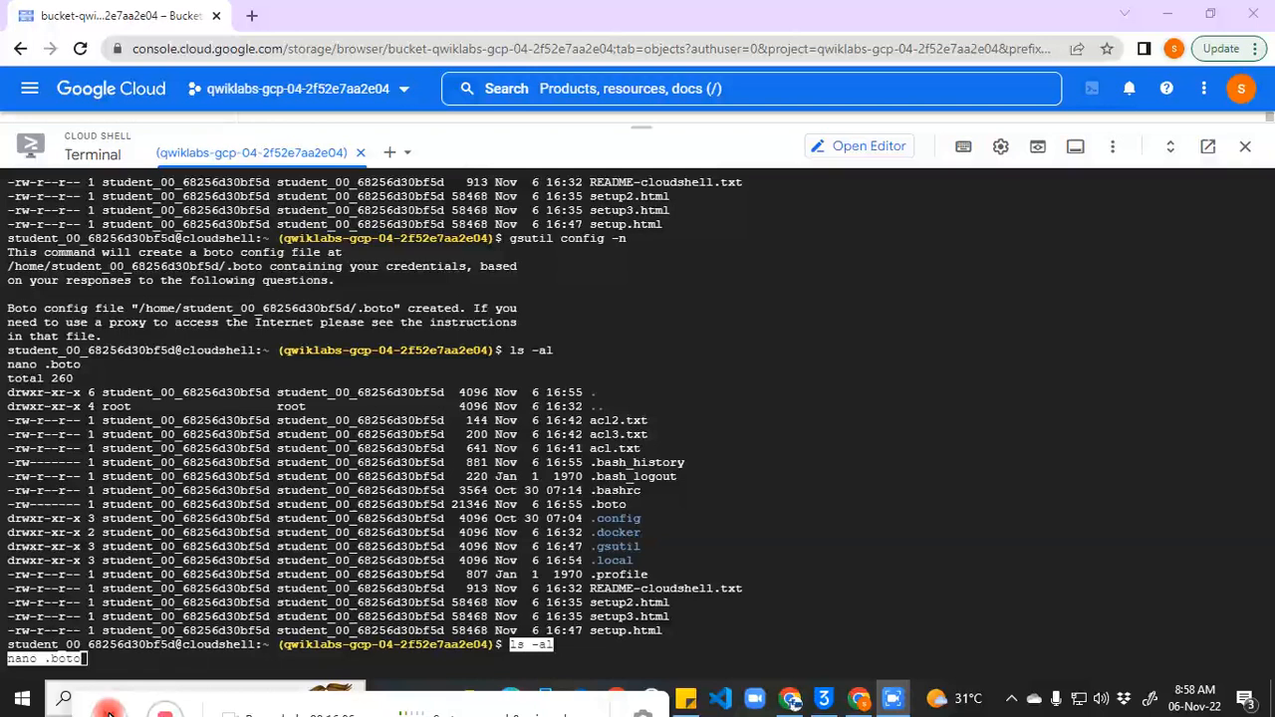
{"action": "left_click", "coordinate": [574, 655]}
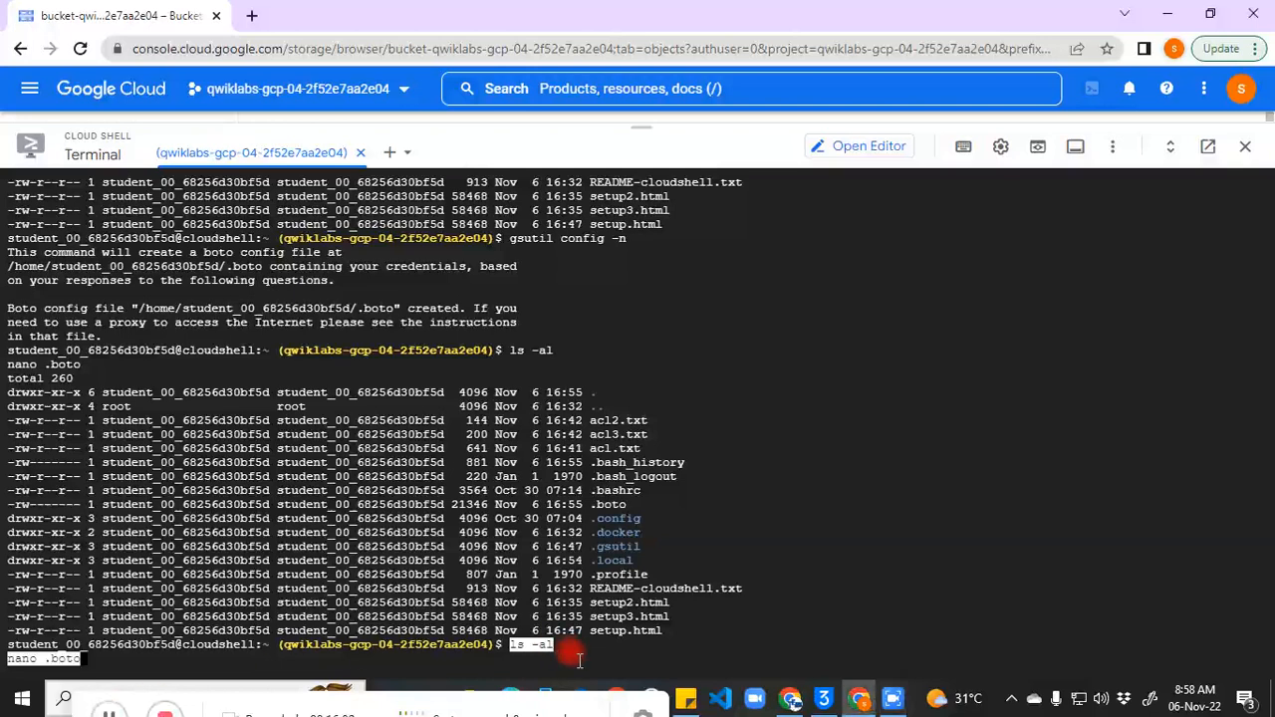
{"action": "key", "text": "Return"}
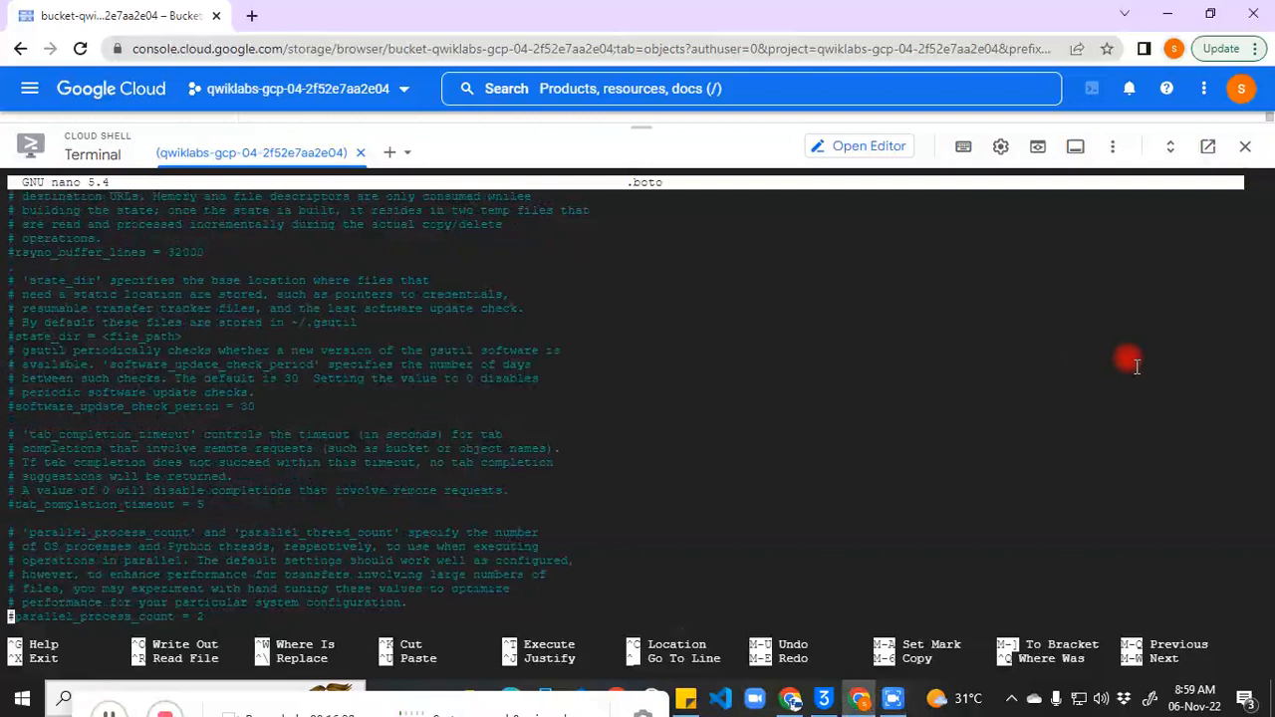
{"action": "key", "text": "Down"}
{"action": "key", "text": "Down"}
{"action": "key", "text": "Down"}
{"action": "key", "text": "Down"}
{"action": "key", "text": "Down"}
{"action": "key", "text": "Down"}
{"action": "key", "text": "Down"}
{"action": "key", "text": "Down"}
{"action": "key", "text": "Down"}
{"action": "key", "text": "Down"}
{"action": "key", "text": "Down"}
{"action": "key", "text": "Down"}
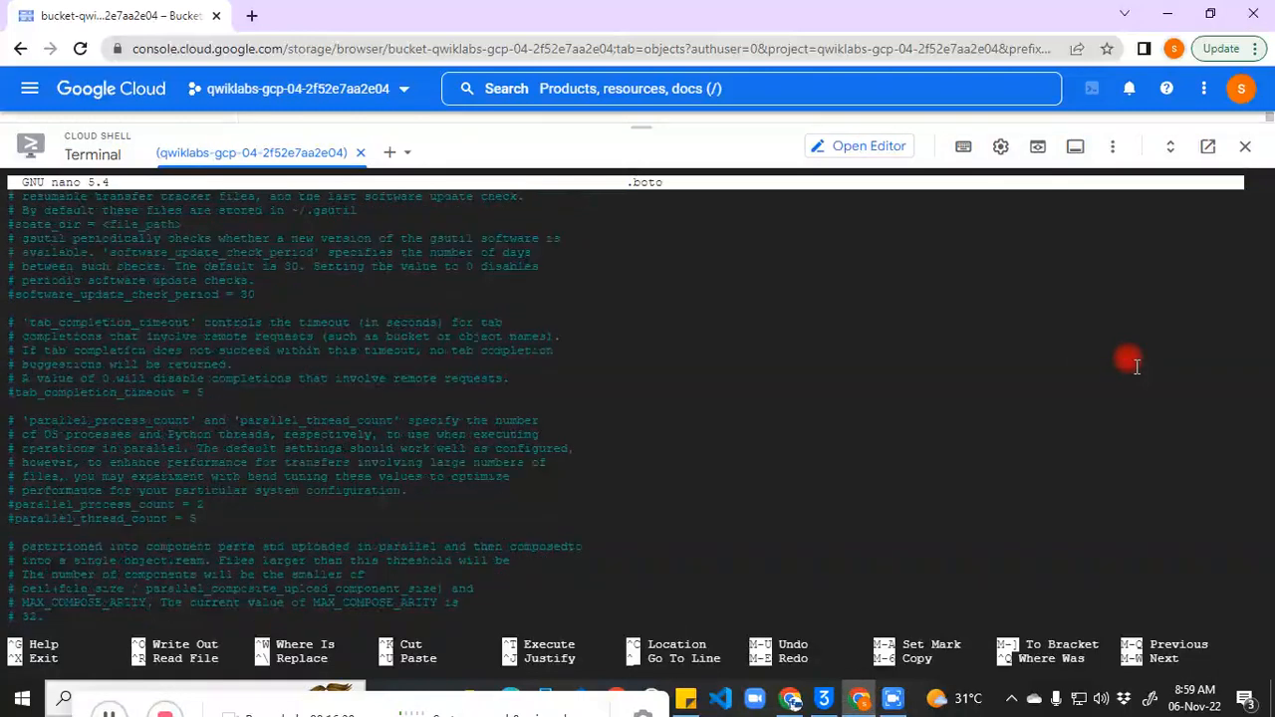
{"action": "key", "text": "Down"}
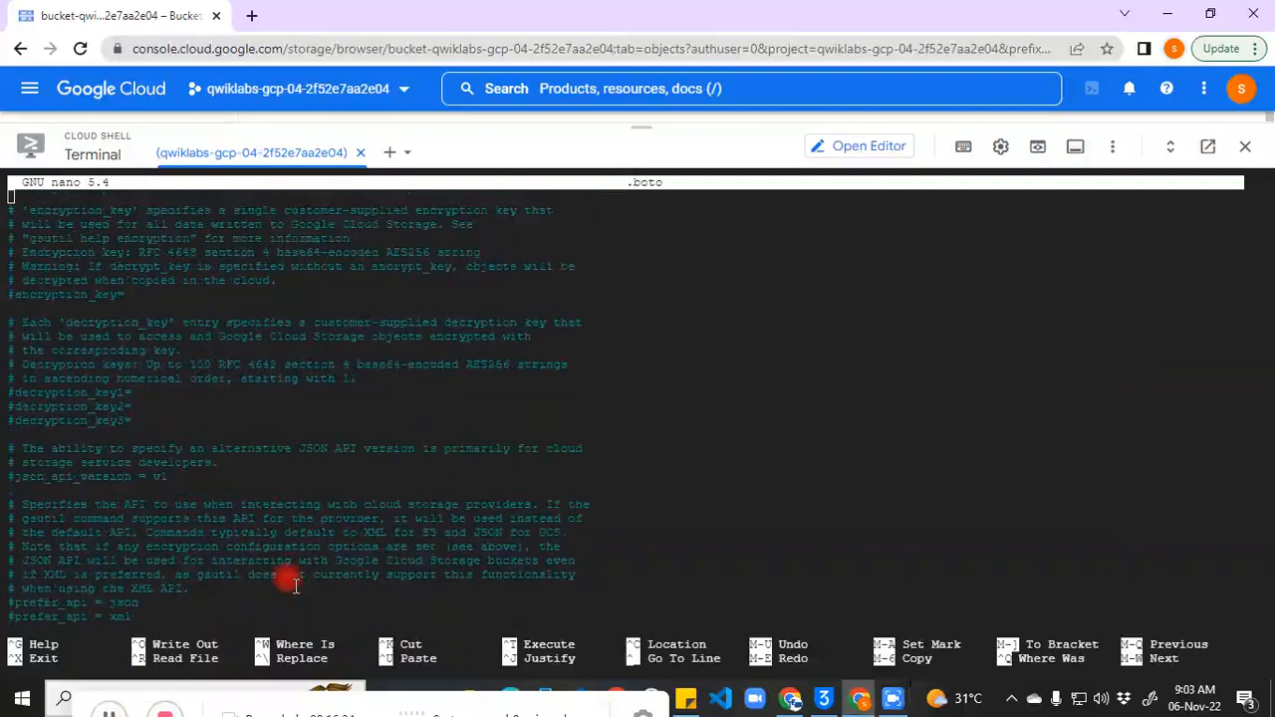
{"action": "key", "text": "Down"}
{"action": "key", "text": "Down"}
{"action": "key", "text": "Down"}
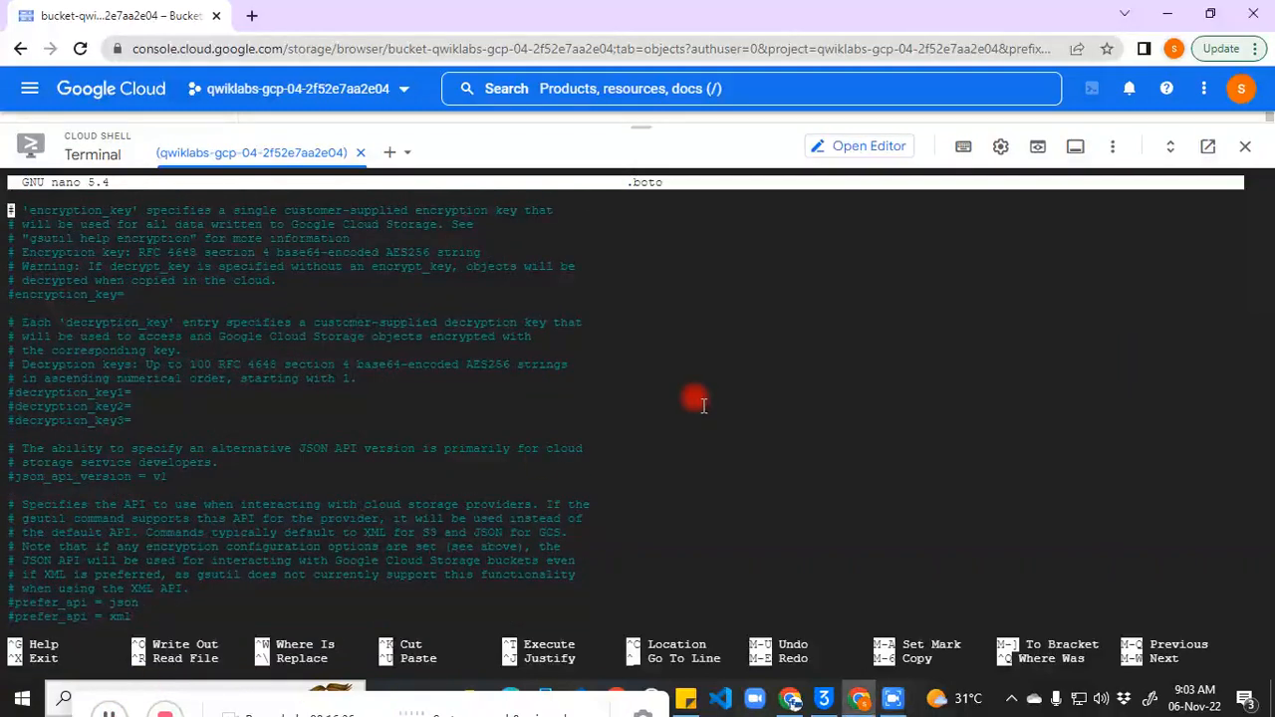
{"action": "key", "text": "Down"}
{"action": "key", "text": "Down"}
{"action": "key", "text": "Down"}
{"action": "key", "text": "Down"}
Step: Erase the commented #encryption_key= line in .boto
{"action": "left_click", "coordinate": [116, 714]}
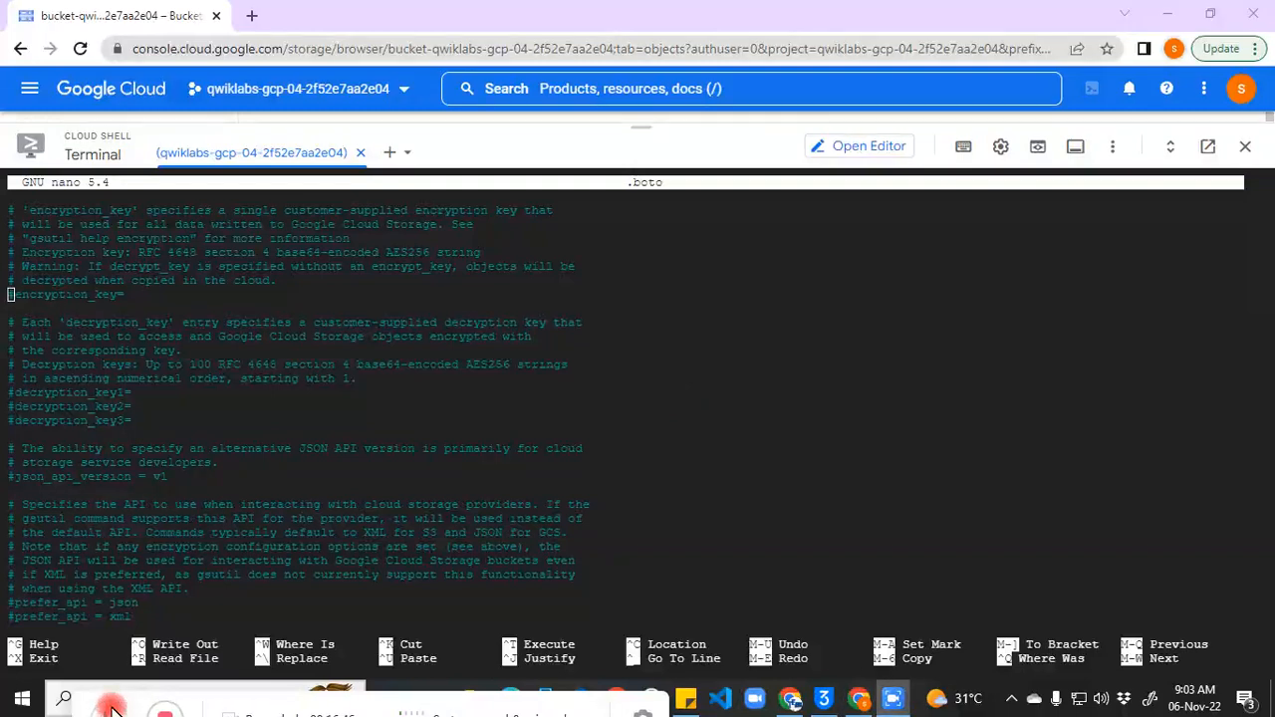
{"action": "left_click", "coordinate": [734, 421]}
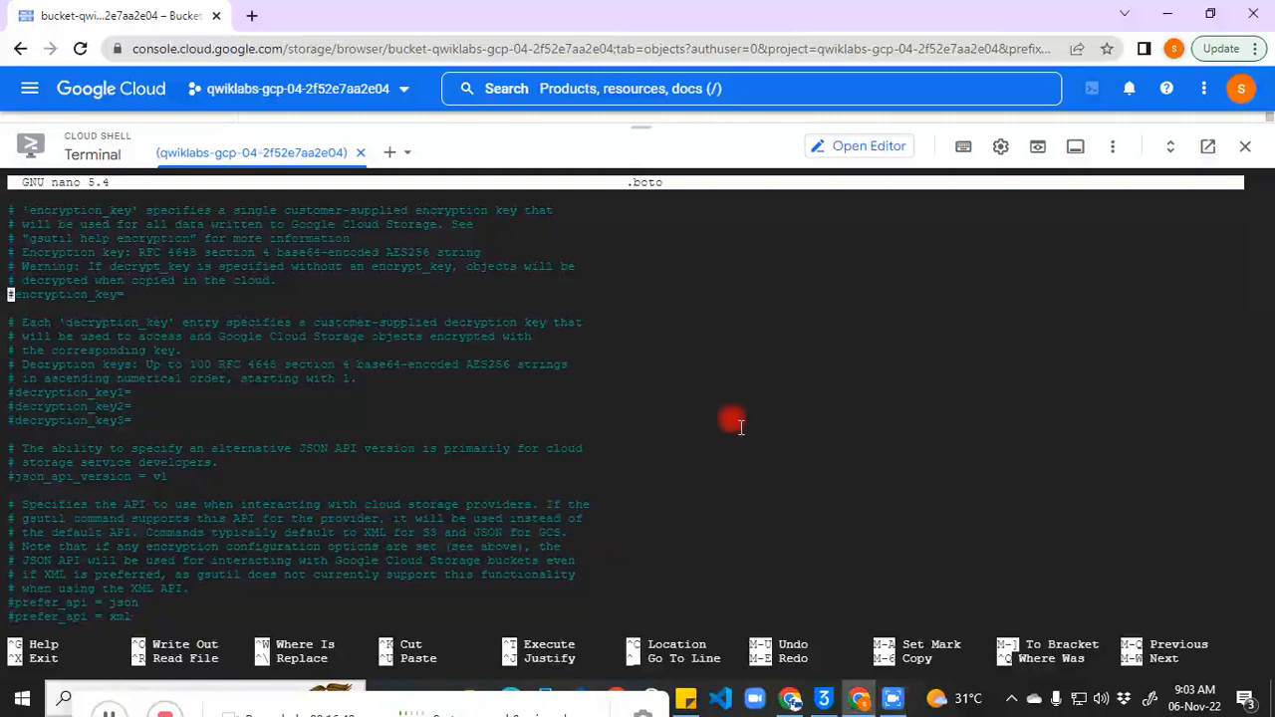
{"action": "key", "text": "Right"}
{"action": "key", "text": "Right"}
{"action": "key", "text": "Right"}
{"action": "key", "text": "Right"}
{"action": "key", "text": "Right"}
{"action": "key", "text": "Right"}
{"action": "key", "text": "Right"}
{"action": "key", "text": "Right"}
{"action": "key", "text": "Right"}
{"action": "key", "text": "Right"}
{"action": "key", "text": "Right"}
{"action": "key", "text": "Right"}
{"action": "key", "text": "Right"}
{"action": "key", "text": "Right"}
{"action": "key", "text": "BackSpace"}
{"action": "key", "text": "BackSpace"}
{"action": "key", "text": "BackSpace"}
{"action": "key", "text": "BackSpace"}
{"action": "key", "text": "BackSpace"}
{"action": "key", "text": "BackSpace"}
{"action": "key", "text": "BackSpace"}
{"action": "key", "text": "BackSpace"}
{"action": "key", "text": "BackSpace"}
{"action": "key", "text": "BackSpace"}
{"action": "key", "text": "BackSpace"}
{"action": "key", "text": "BackSpace"}
{"action": "key", "text": "BackSpace"}
{"action": "key", "text": "BackSpace"}
{"action": "key", "text": "BackSpace"}
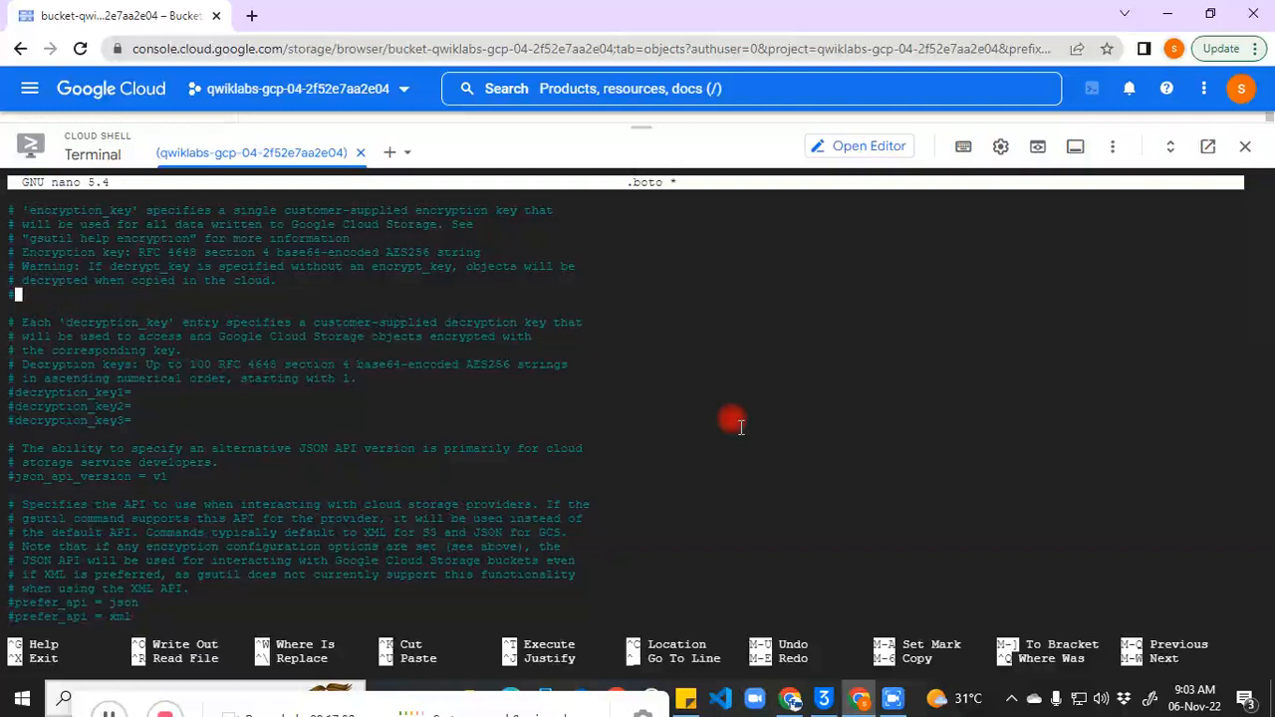
{"action": "key", "text": "BackSpace"}
Step: Paste the new key from the sticky note onto the emptied line
{"action": "mouse_move", "coordinate": [687, 697]}
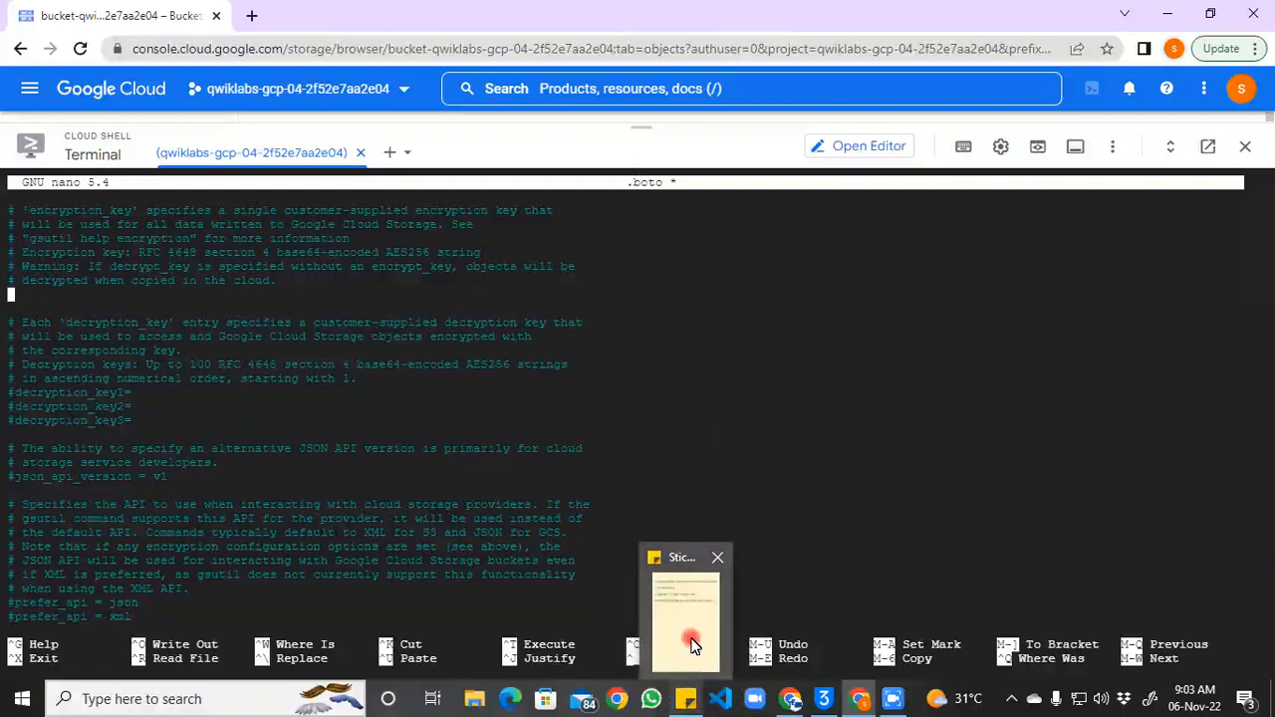
{"action": "left_click", "coordinate": [688, 642]}
{"action": "left_click_drag", "start_coordinate": [1234, 166], "coordinate": [916, 176]}
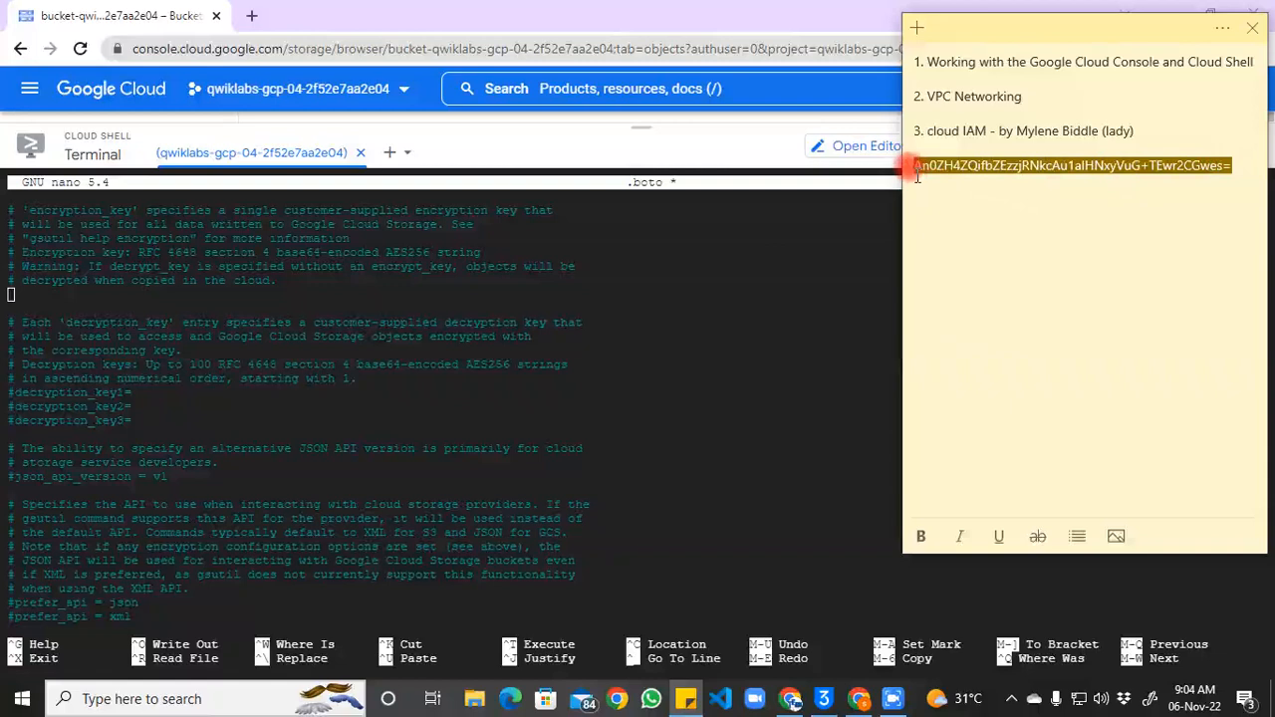
{"action": "left_click", "coordinate": [369, 282]}
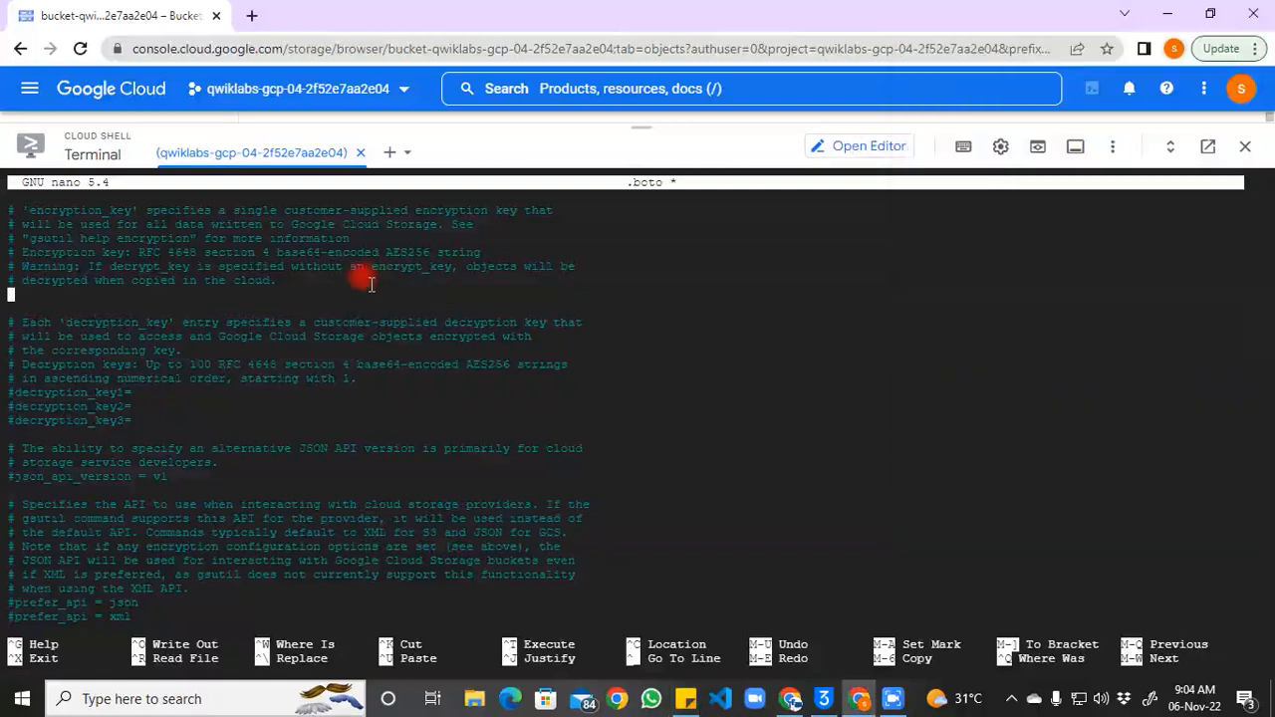
{"action": "key", "text": "ctrl+v"}
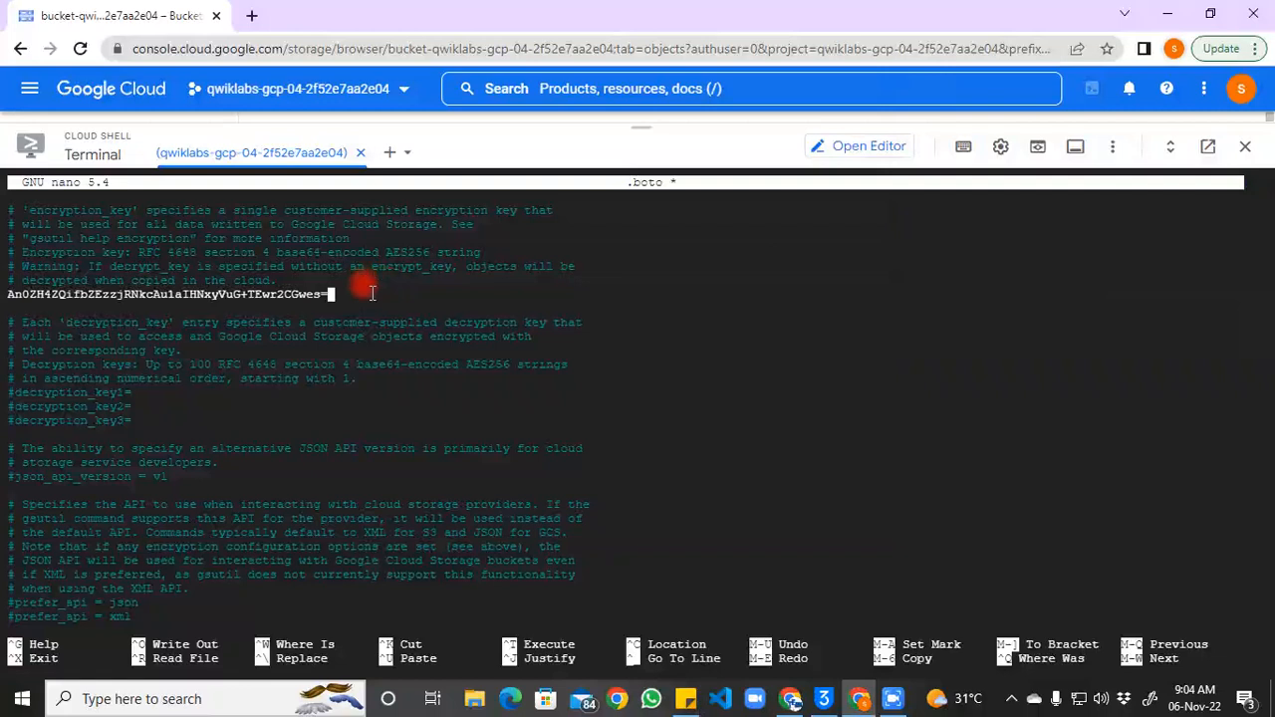
{"action": "left_click", "coordinate": [892, 703]}
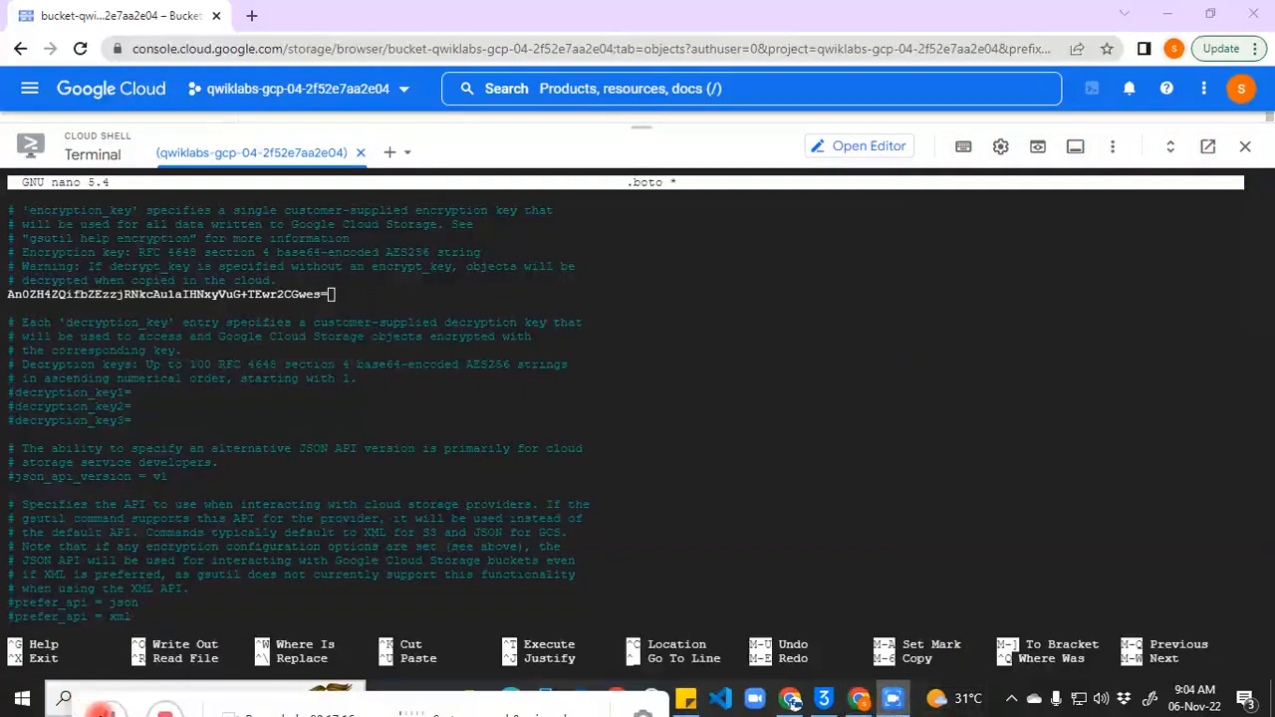
{"action": "left_click", "coordinate": [363, 281]}
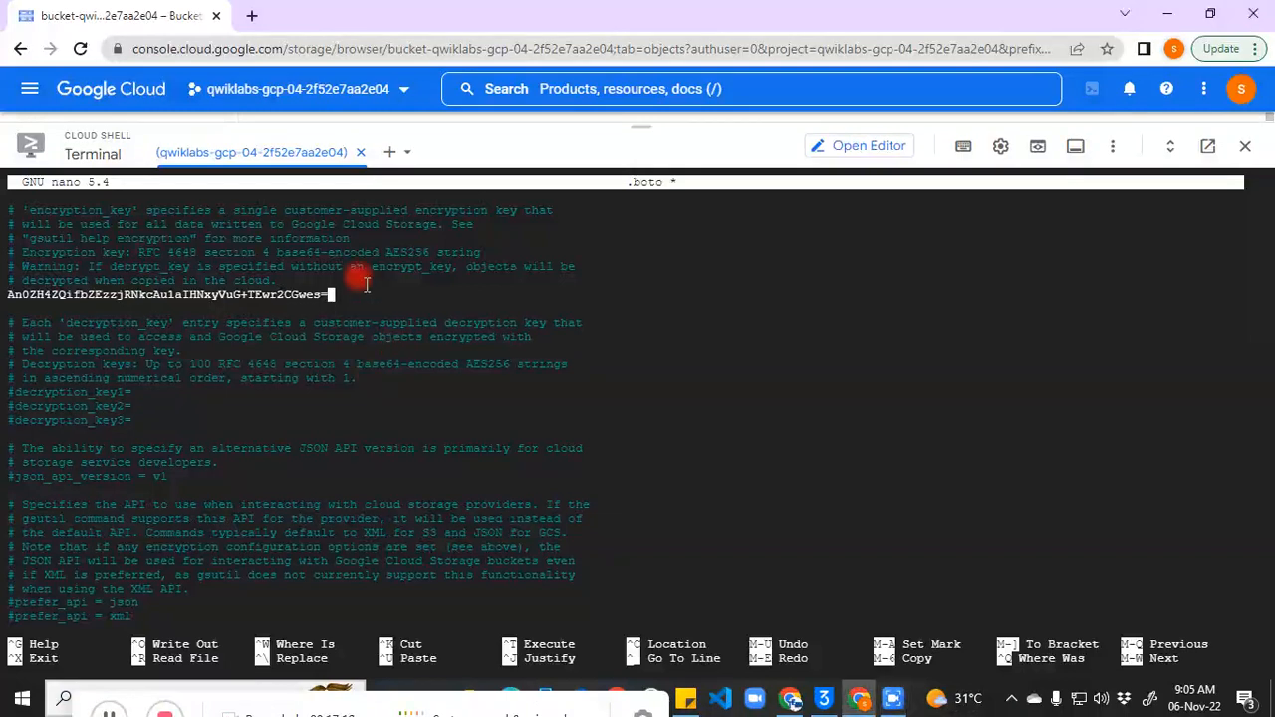
{"action": "key", "text": "Left"}
{"action": "key", "text": "Left"}
{"action": "key", "text": "Left"}
{"action": "key", "text": "Left"}
{"action": "key", "text": "Left"}
{"action": "key", "text": "Left"}
{"action": "key", "text": "Left"}
{"action": "key", "text": "Left"}
{"action": "key", "text": "Left"}
{"action": "key", "text": "Left"}
{"action": "key", "text": "Left"}
{"action": "key", "text": "Left"}
{"action": "key", "text": "Left"}
{"action": "key", "text": "Left"}
{"action": "key", "text": "Left"}
{"action": "key", "text": "Left"}
{"action": "key", "text": "Left"}
{"action": "key", "text": "Left"}
{"action": "key", "text": "Left"}
{"action": "key", "text": "Left"}
{"action": "key", "text": "Left"}
{"action": "key", "text": "Left"}
{"action": "key", "text": "Left"}
{"action": "key", "text": "Left"}
{"action": "key", "text": "Left"}
{"action": "key", "text": "Left"}
{"action": "key", "text": "Left"}
{"action": "key", "text": "Left"}
{"action": "key", "text": "Left"}
{"action": "key", "text": "Left"}
{"action": "key", "text": "Left"}
{"action": "key", "text": "Left"}
{"action": "key", "text": "Left"}
{"action": "key", "text": "Left"}
{"action": "key", "text": "Left"}
{"action": "key", "text": "Left"}
{"action": "key", "text": "Left"}
{"action": "key", "text": "Left"}
{"action": "key", "text": "Left"}
{"action": "key", "text": "Left"}
{"action": "key", "text": "Down"}
{"action": "key", "text": "Down"}
{"action": "key", "text": "Left"}
{"action": "key", "text": "Left"}
{"action": "key", "text": "Left"}
{"action": "key", "text": "Left"}
{"action": "key", "text": "Left"}
{"action": "key", "text": "Left"}
{"action": "key", "text": "Left"}
{"action": "key", "text": "Left"}
{"action": "key", "text": "Left"}
{"action": "key", "text": "Left"}
{"action": "key", "text": "Left"}
{"action": "key", "text": "Left"}
{"action": "key", "text": "Left"}
{"action": "key", "text": "Left"}
{"action": "key", "text": "Left"}
{"action": "key", "text": "Left"}
{"action": "key", "text": "Left"}
{"action": "key", "text": "Left"}
{"action": "key", "text": "Left"}
{"action": "key", "text": "Left"}
{"action": "key", "text": "Left"}
{"action": "key", "text": "Left"}
{"action": "key", "text": "Left"}
{"action": "key", "text": "Left"}
{"action": "key", "text": "Left"}
{"action": "key", "text": "Left"}
{"action": "key", "text": "Left"}
{"action": "key", "text": "Left"}
{"action": "key", "text": "Left"}
{"action": "key", "text": "Left"}
{"action": "key", "text": "Left"}
{"action": "key", "text": "Left"}
{"action": "key", "text": "Left"}
{"action": "key", "text": "Left"}
{"action": "key", "text": "Left"}
{"action": "key", "text": "Left"}
{"action": "key", "text": "Left"}
{"action": "key", "text": "Left"}
{"action": "key", "text": "Left"}
{"action": "key", "text": "Left"}
{"action": "key", "text": "Left"}
{"action": "key", "text": "Left"}
{"action": "key", "text": "Left"}
Step: Prefix the pasted key with encryption_key=, then save .boto and exit nano
{"action": "left_click", "coordinate": [112, 713]}
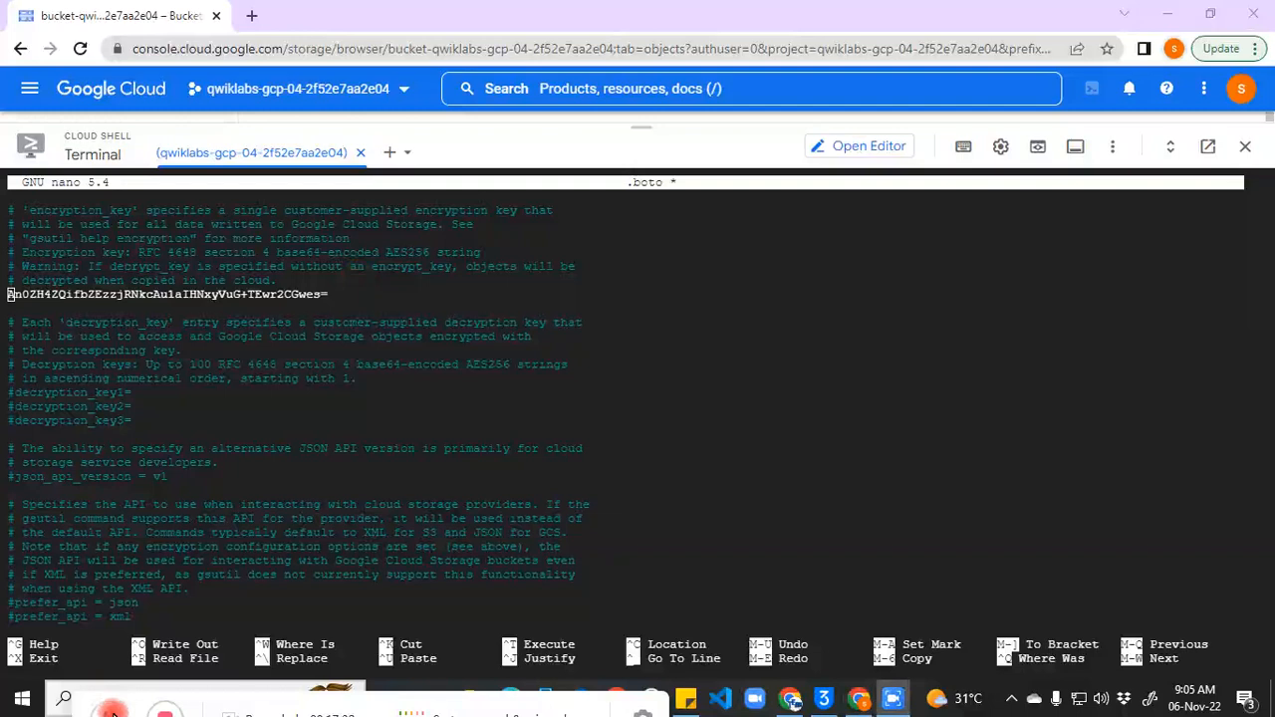
{"action": "left_click", "coordinate": [111, 713]}
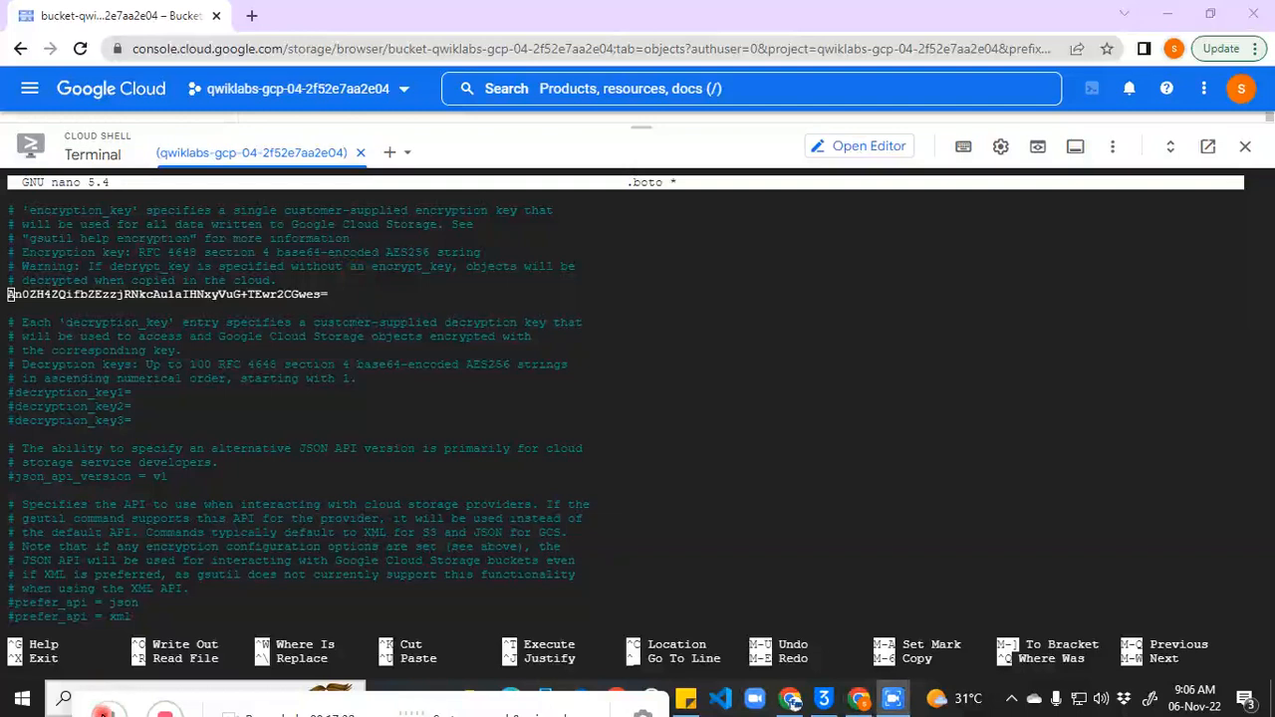
{"action": "left_click", "coordinate": [8, 296]}
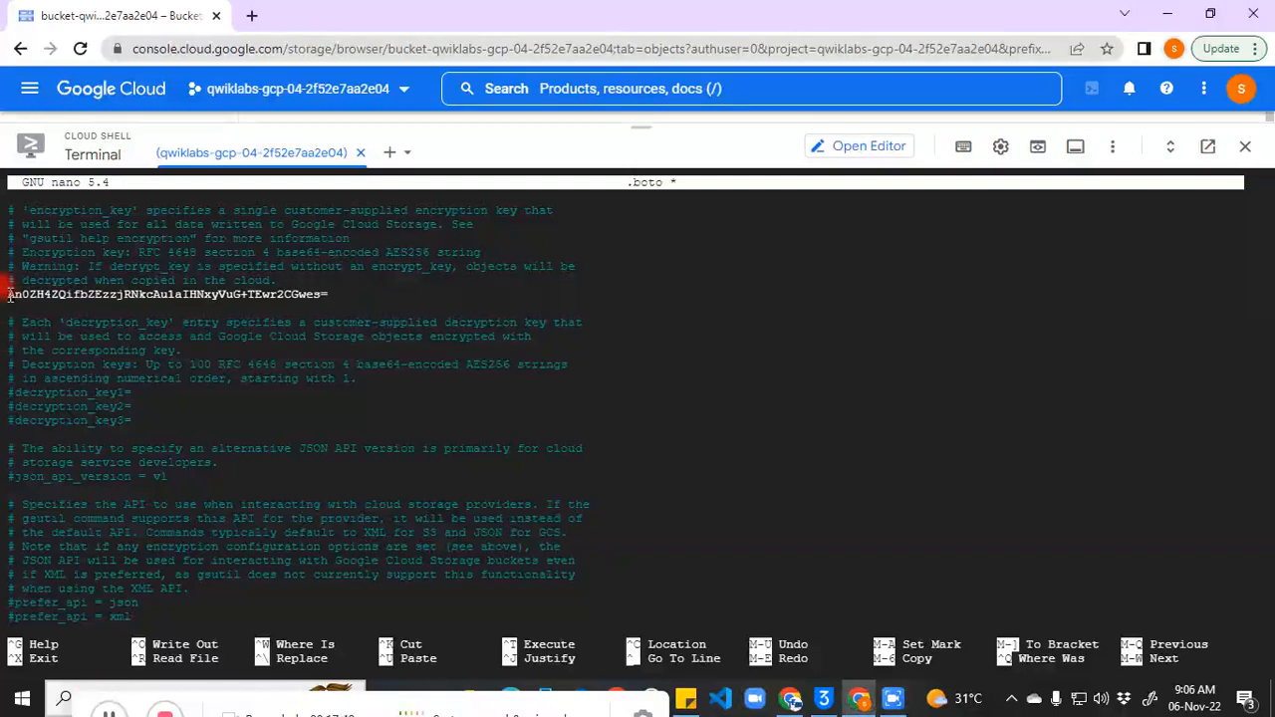
{"action": "type", "text": "encryption_key="}
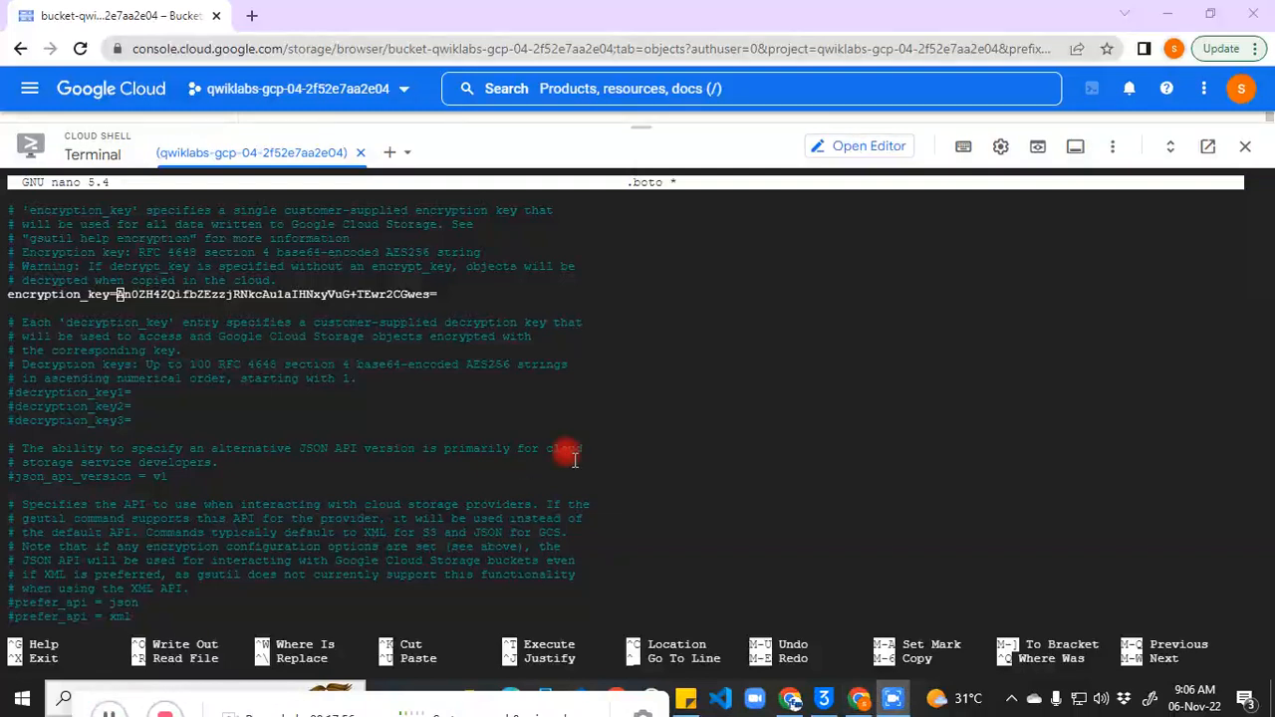
{"action": "key", "text": "ctrl+o"}
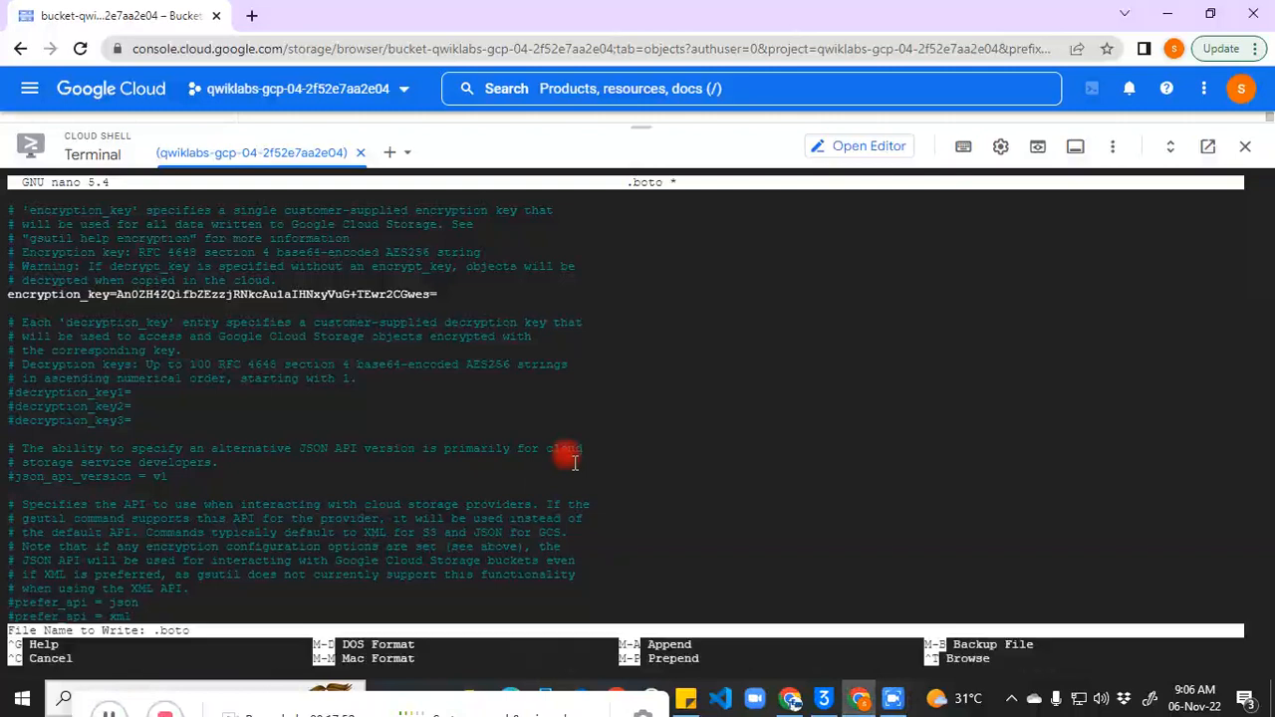
{"action": "key", "text": "Return"}
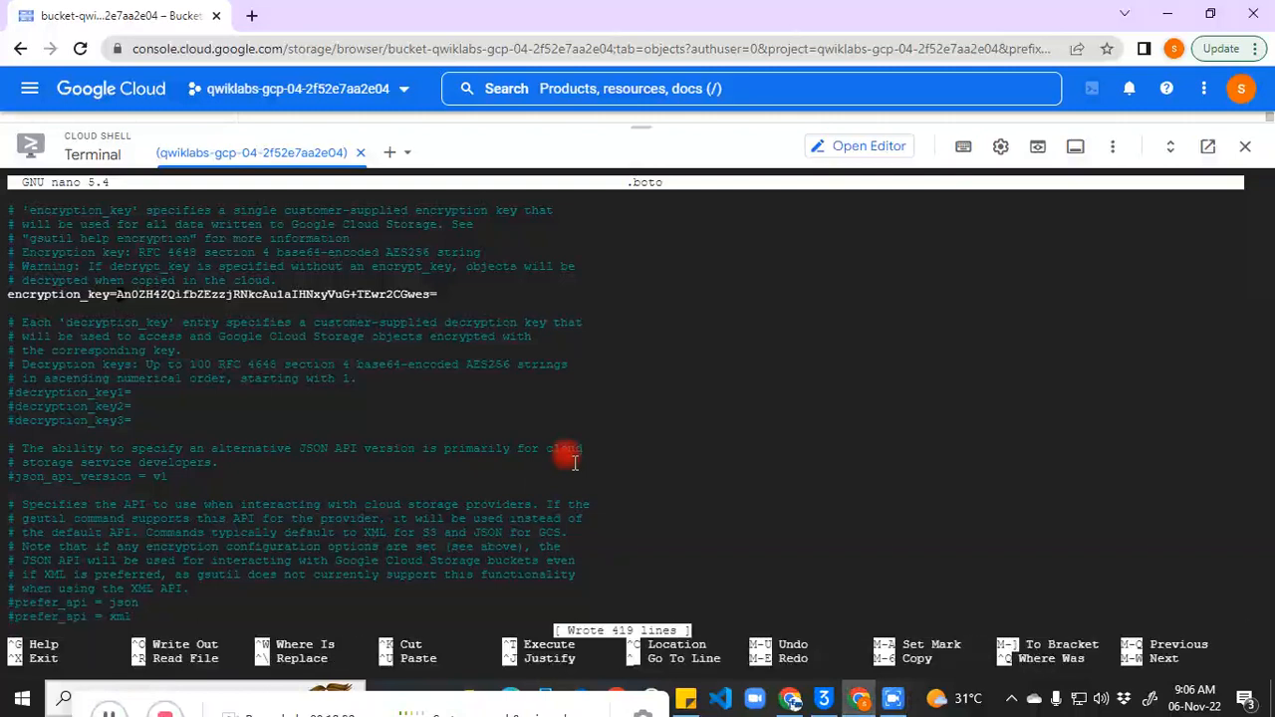
{"action": "key", "text": "ctrl+x"}
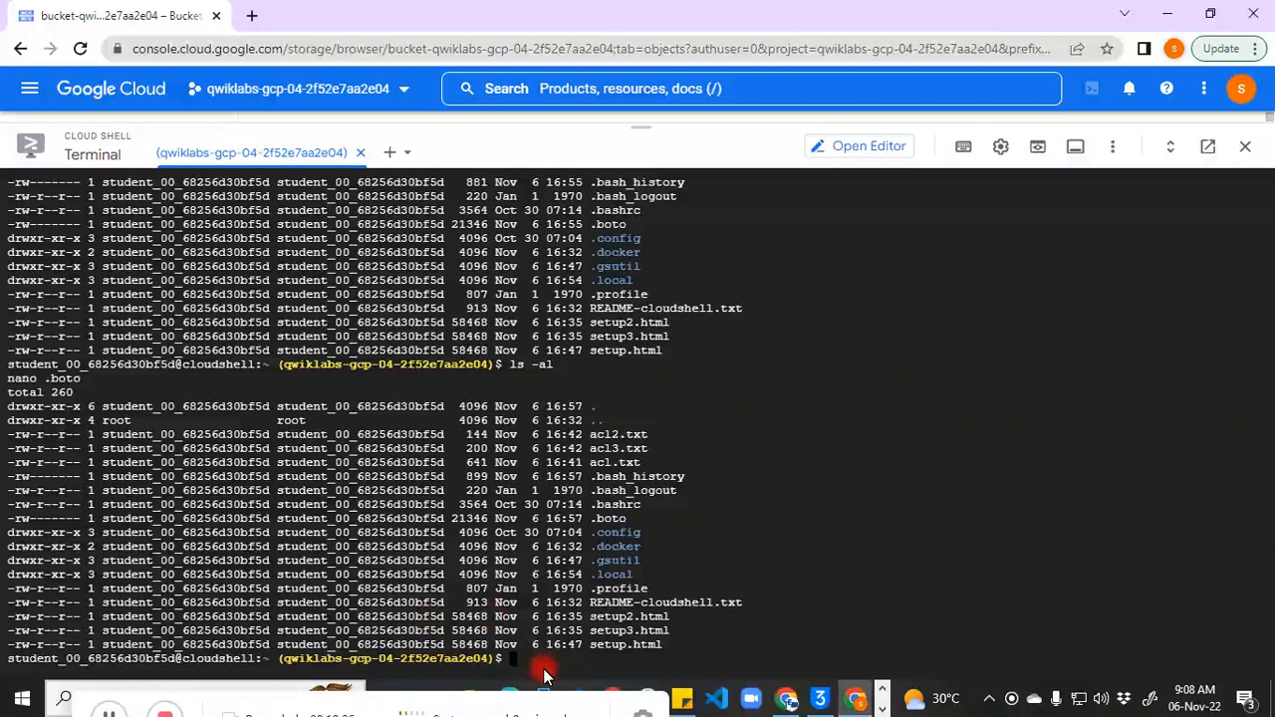
Step: Run the gsutil cp commands that upload setup2.html and setup3.html to the first bucket
{"action": "key", "text": "ctrl+v"}
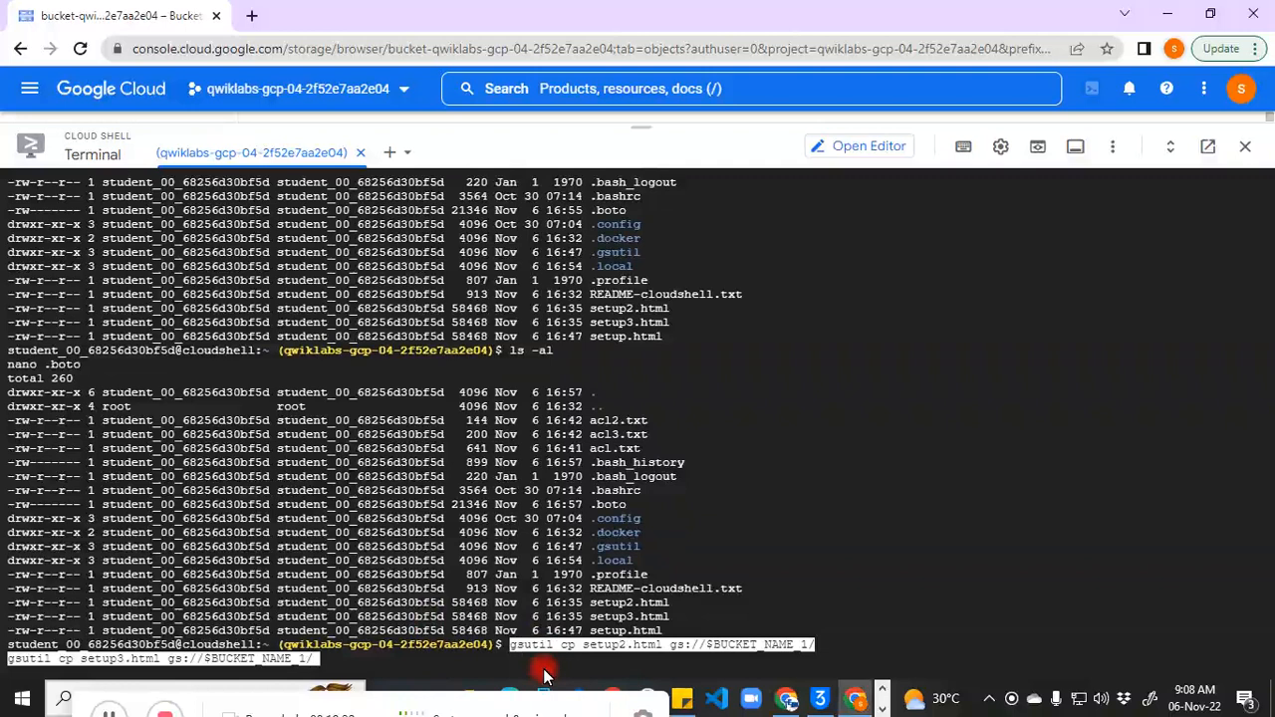
{"action": "key", "text": "Return"}
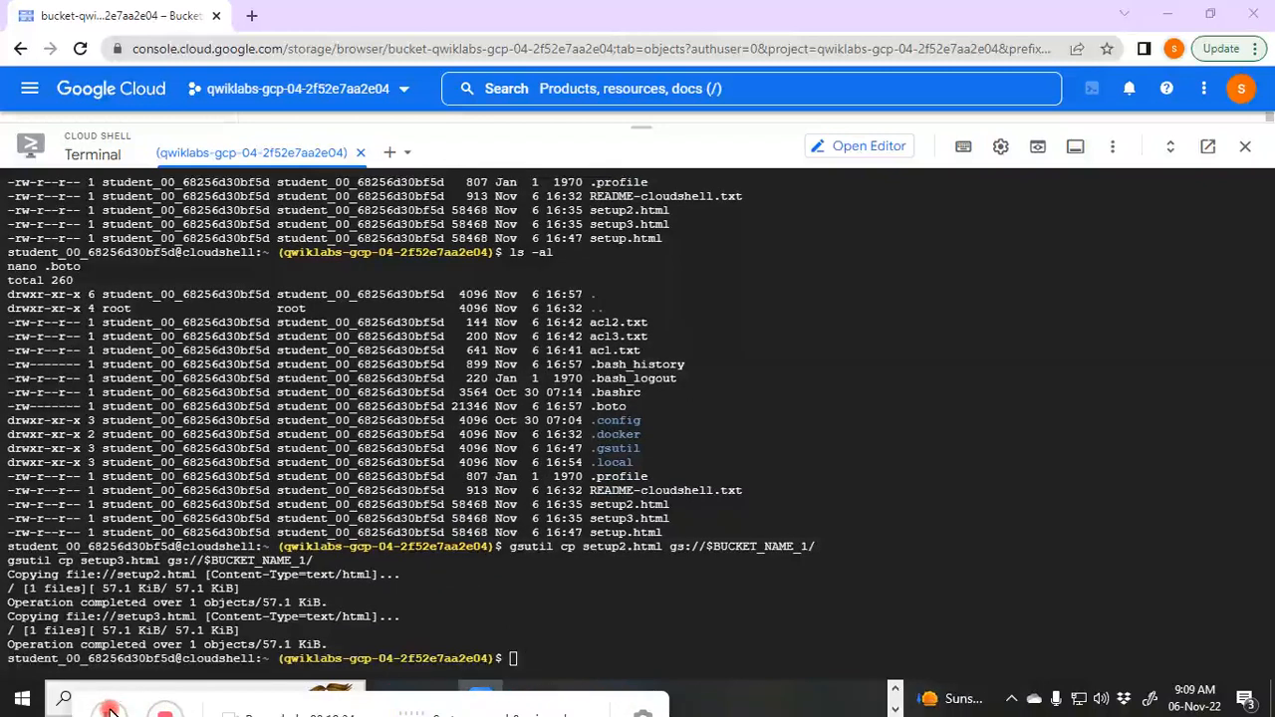
{"action": "left_click_drag", "start_coordinate": [643, 126], "coordinate": [692, 549]}
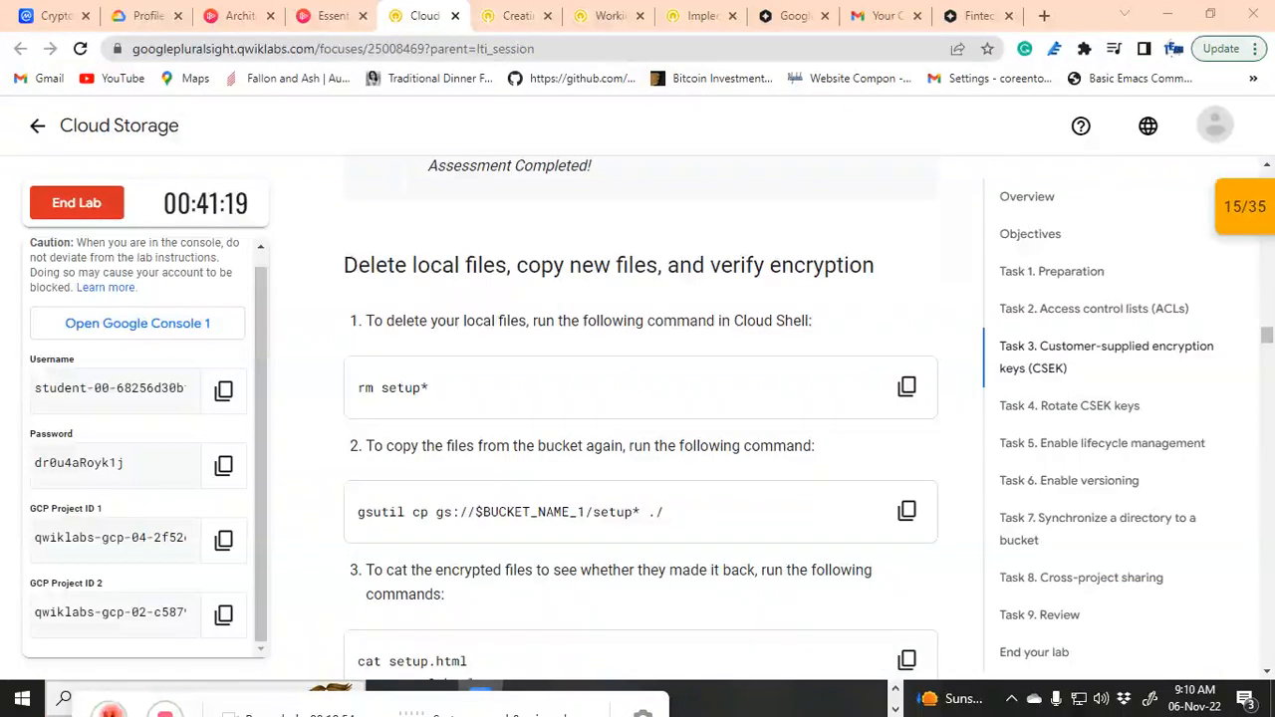
Step: Read the Qwiklabs delete-and-recopy step, then enlarge Cloud Shell to show the 57.1 KiB uploads
{"action": "key", "text": "alt+Tab"}
{"action": "key", "text": "alt+Tab"}
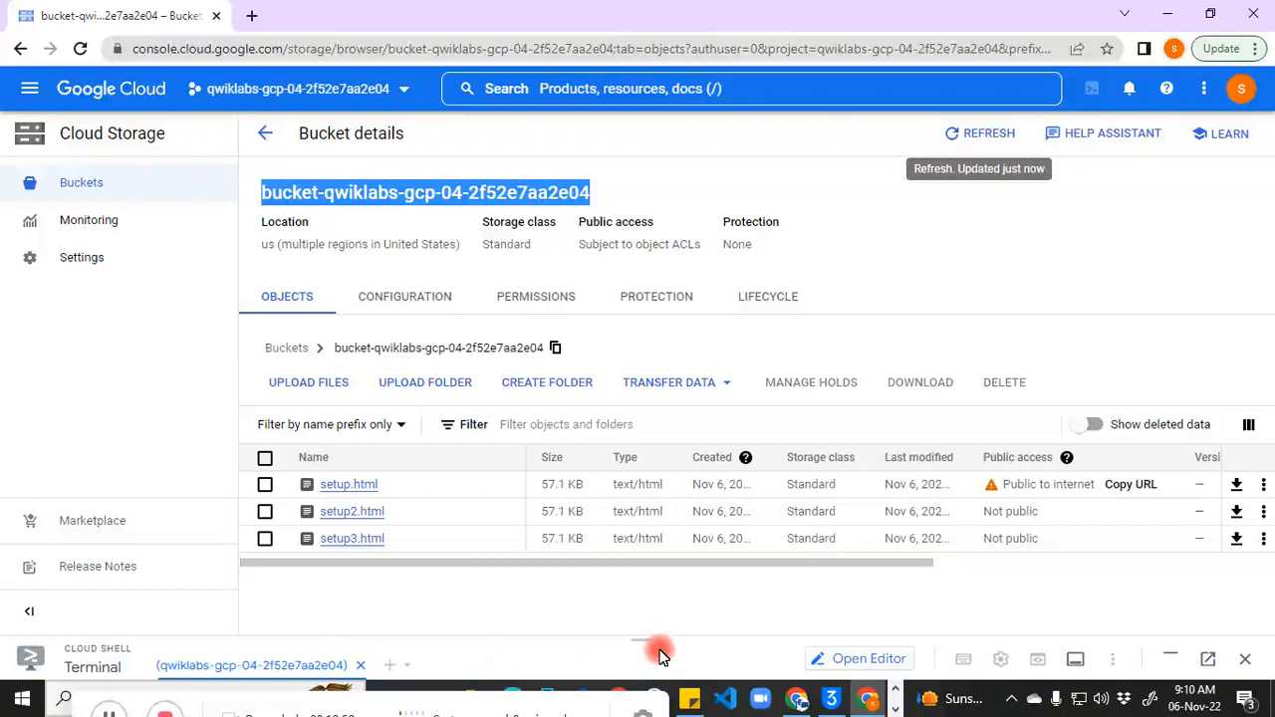
{"action": "left_click_drag", "start_coordinate": [650, 643], "coordinate": [646, 503]}
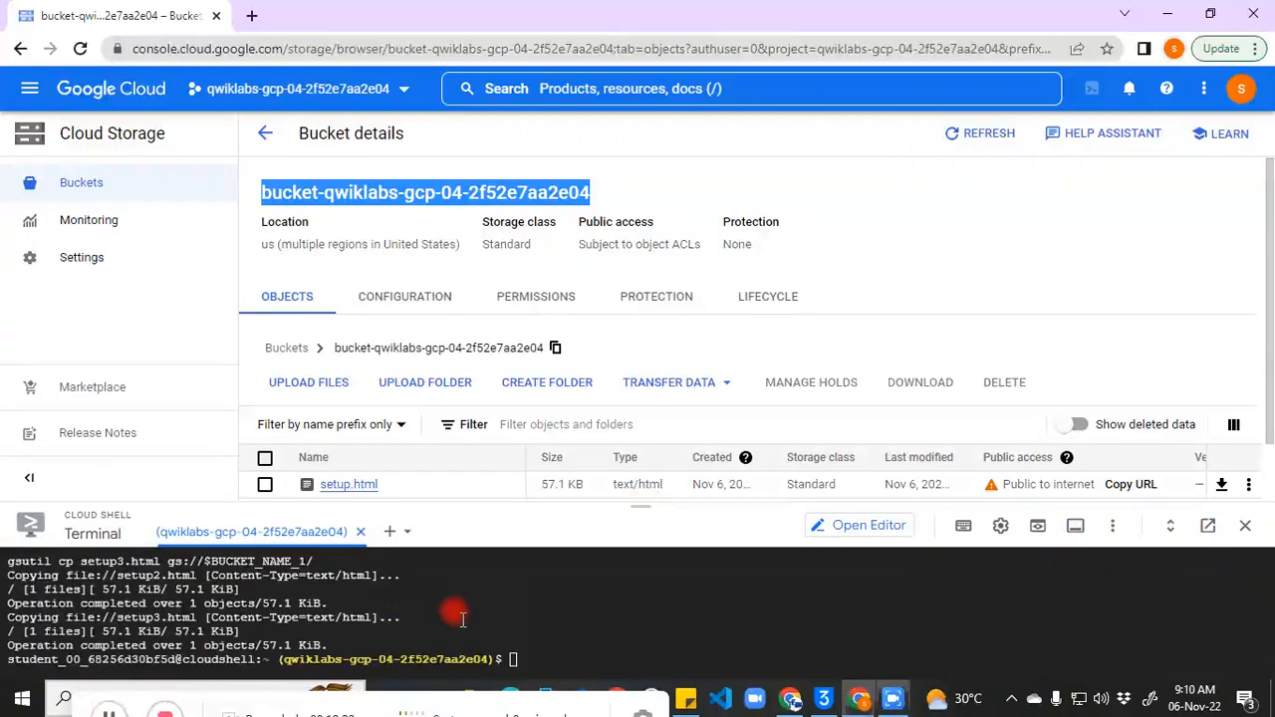
Step: Delete local files with rm setup*, then copy them back from gs://$BUCKET_NAME_1/setup*
{"action": "left_click", "coordinate": [528, 639]}
{"action": "key", "text": "ctrl+v"}
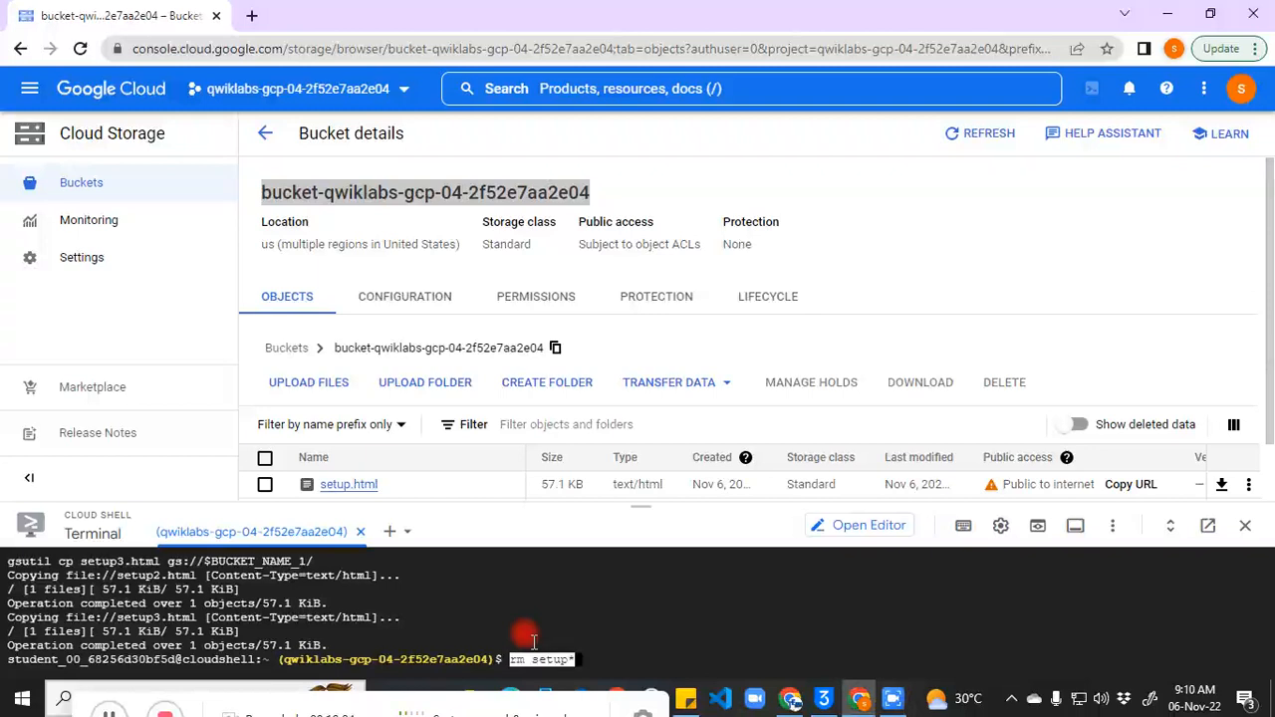
{"action": "key", "text": "Return"}
{"action": "left_click_drag", "start_coordinate": [637, 510], "coordinate": [663, 378]}
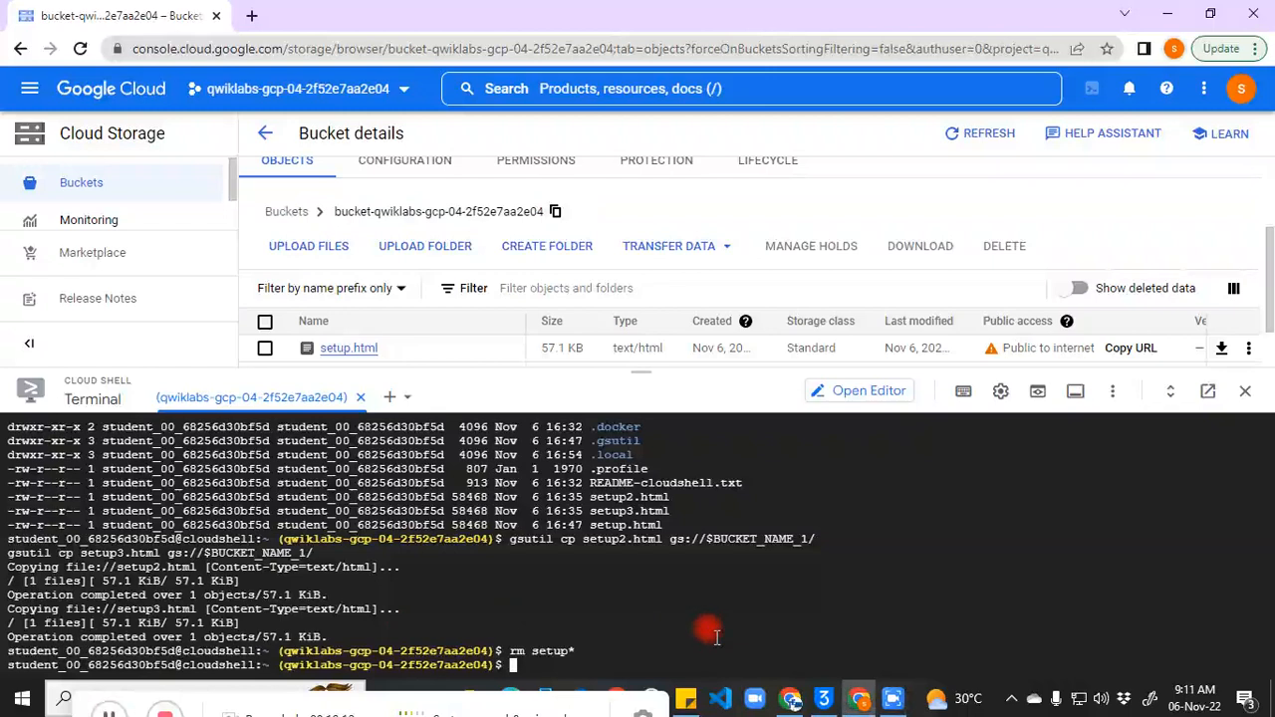
{"action": "key", "text": "ctrl+v"}
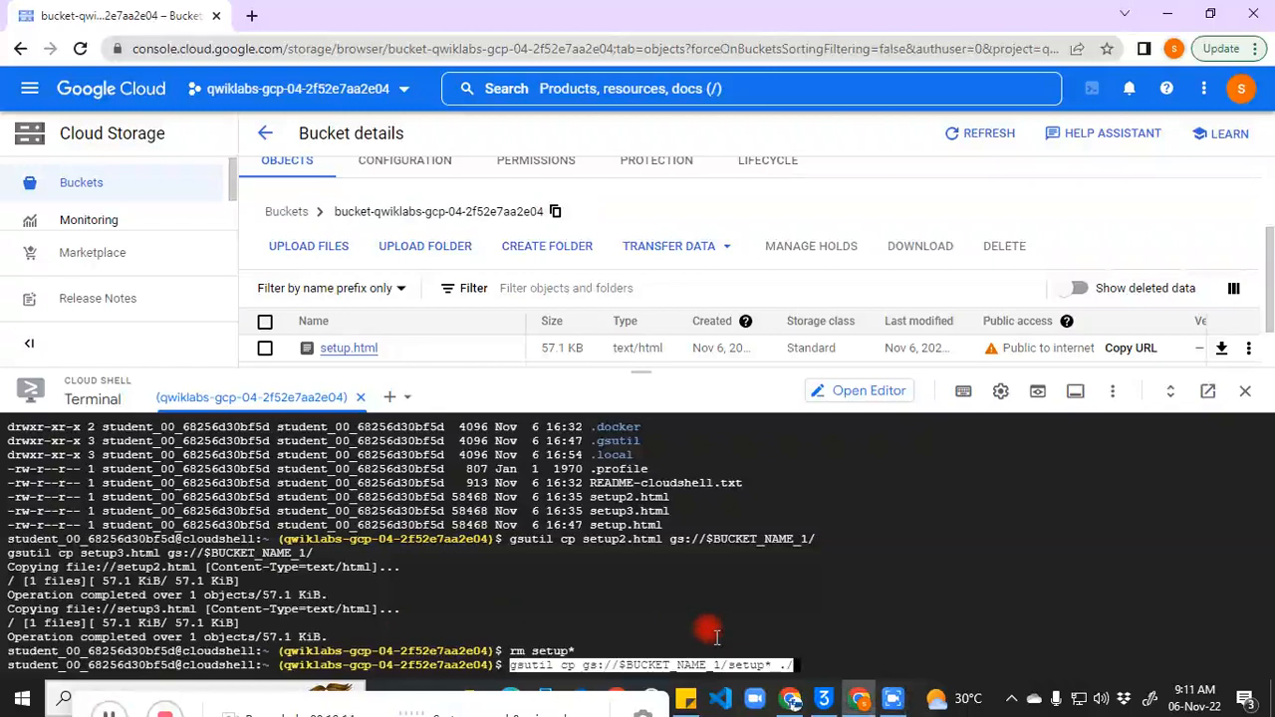
{"action": "key", "text": "Return"}
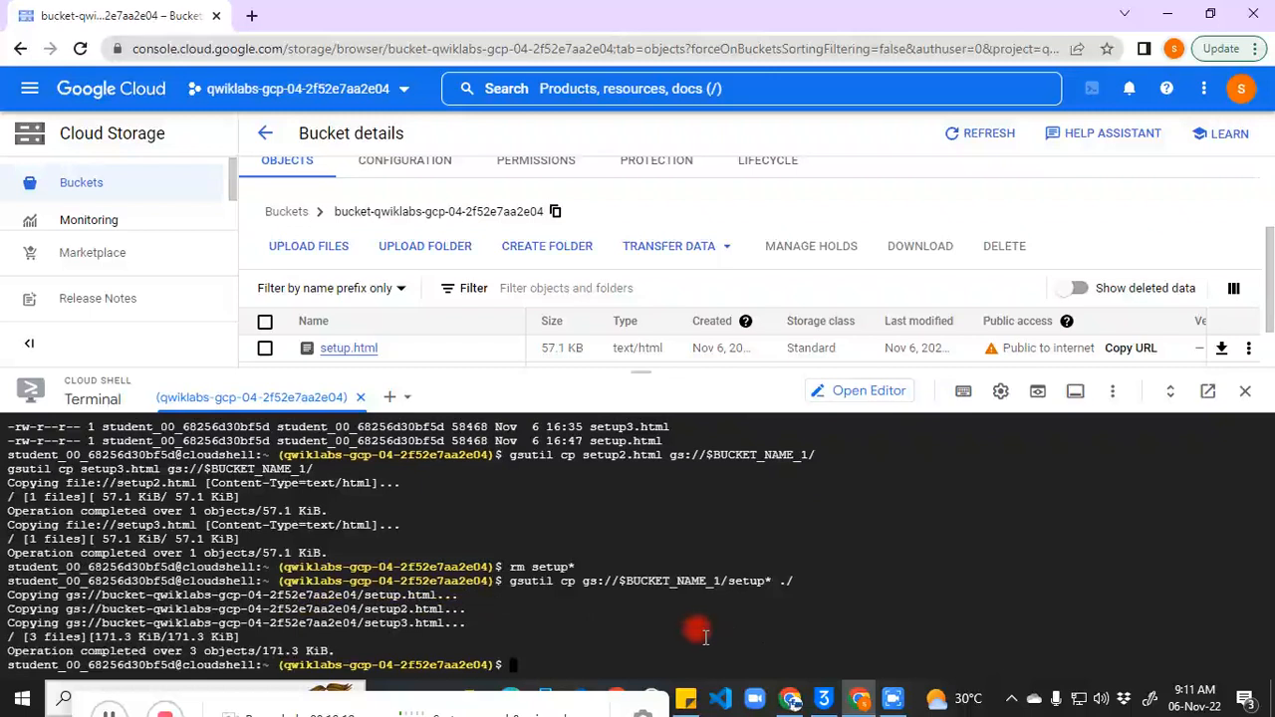
Step: Print setup.html, setup2.html and setup3.html with cat to confirm they decrypt
{"action": "left_click", "coordinate": [108, 713]}
{"action": "left_click", "coordinate": [545, 648]}
{"action": "key", "text": "ctrl+v"}
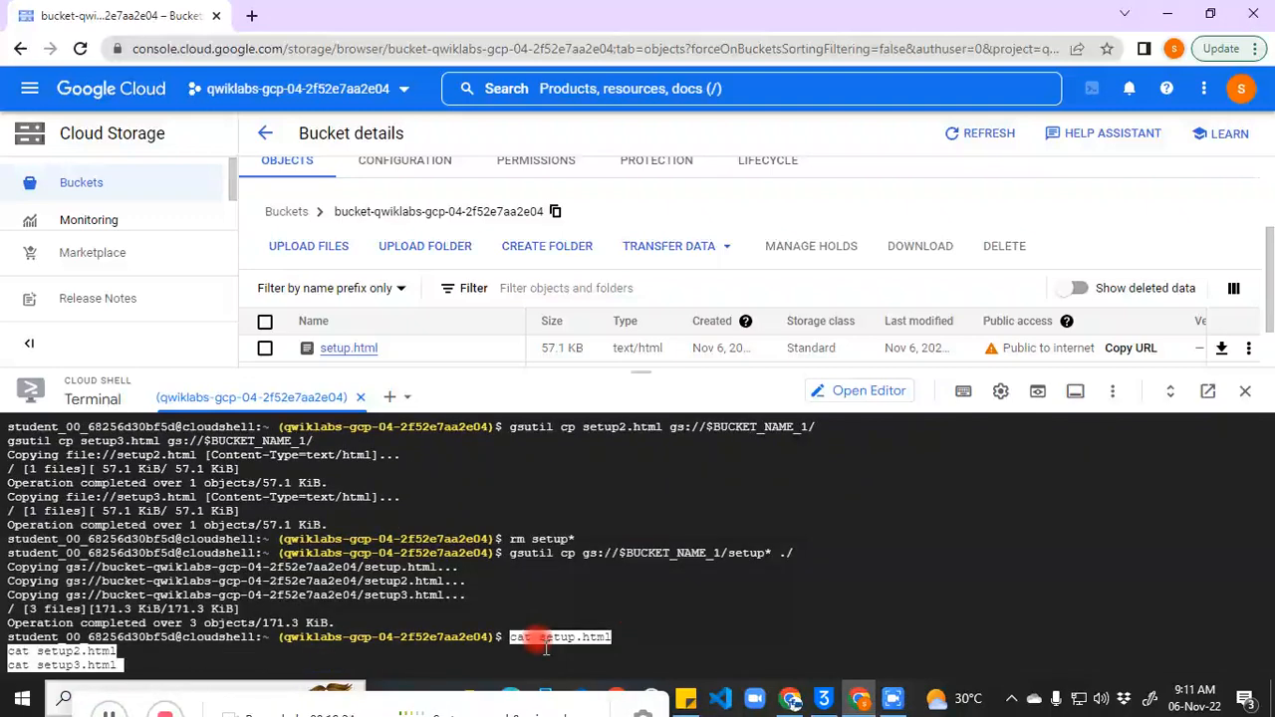
{"action": "key", "text": "Return"}
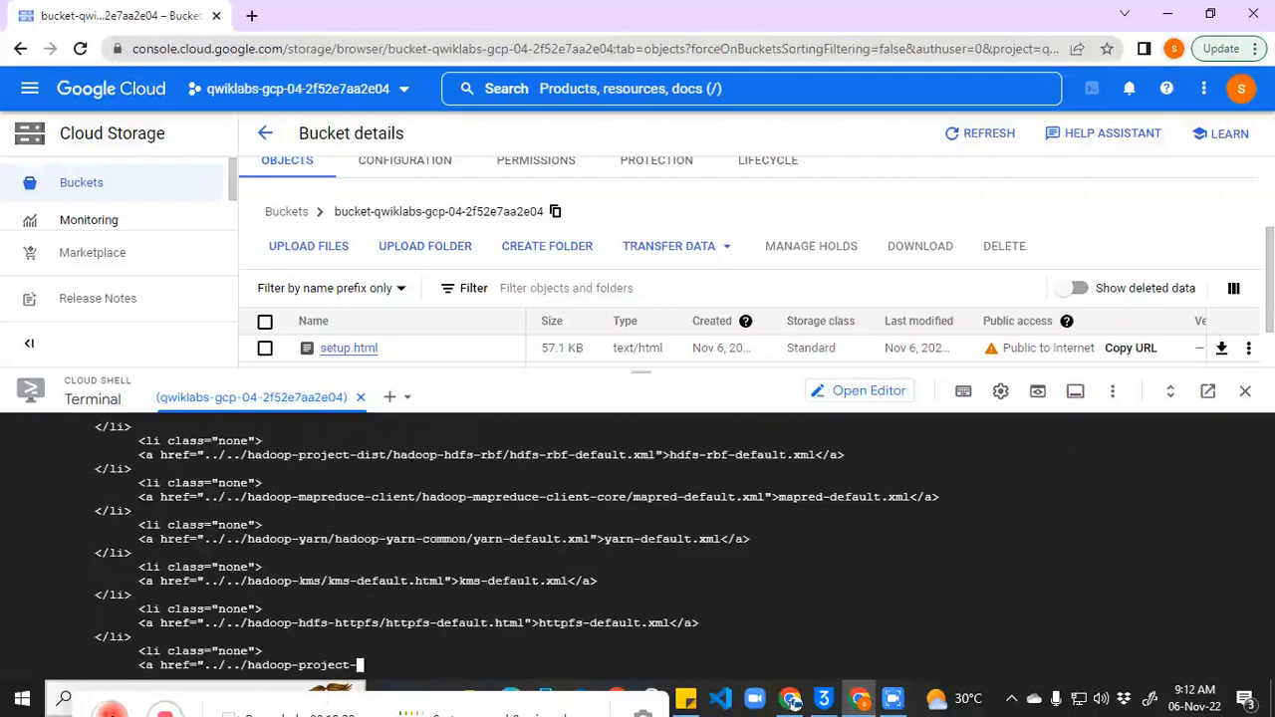
{"action": "left_click_drag", "start_coordinate": [644, 369], "coordinate": [667, 171]}
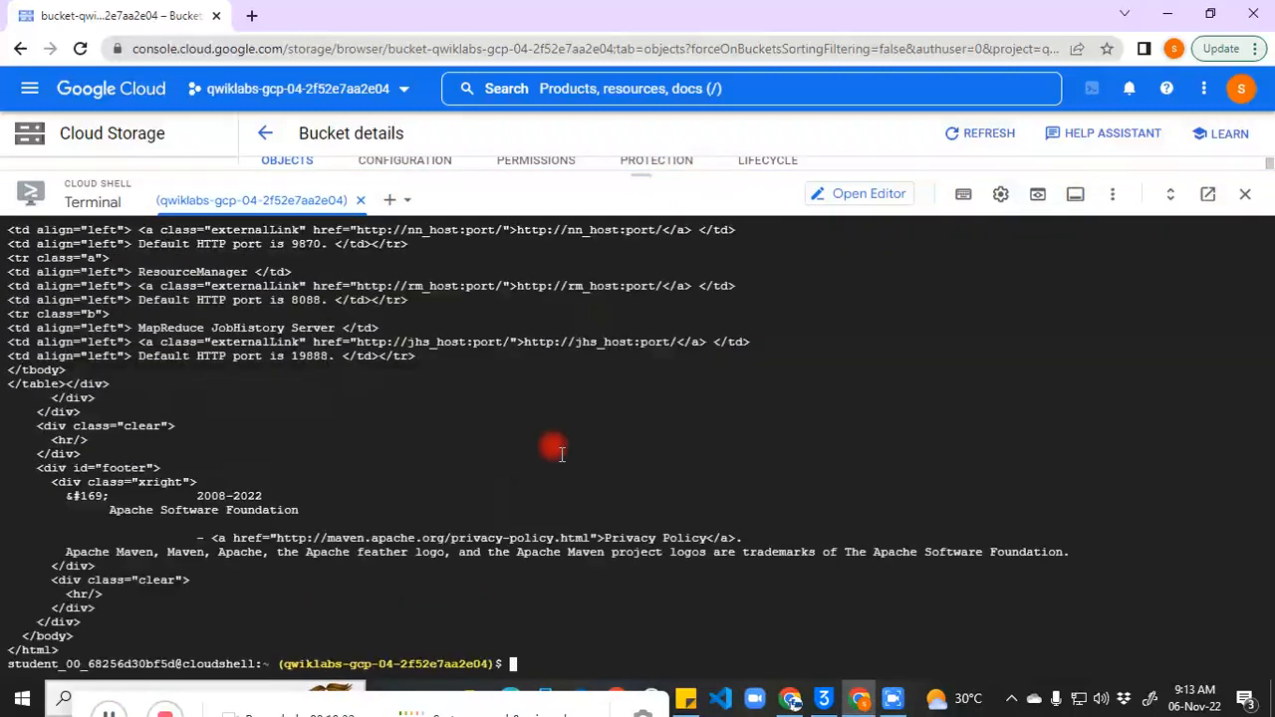
Step: Open .boto in nano and move down to the encryption_key and decryption_key lines
{"action": "key", "text": "ctrl+v"}
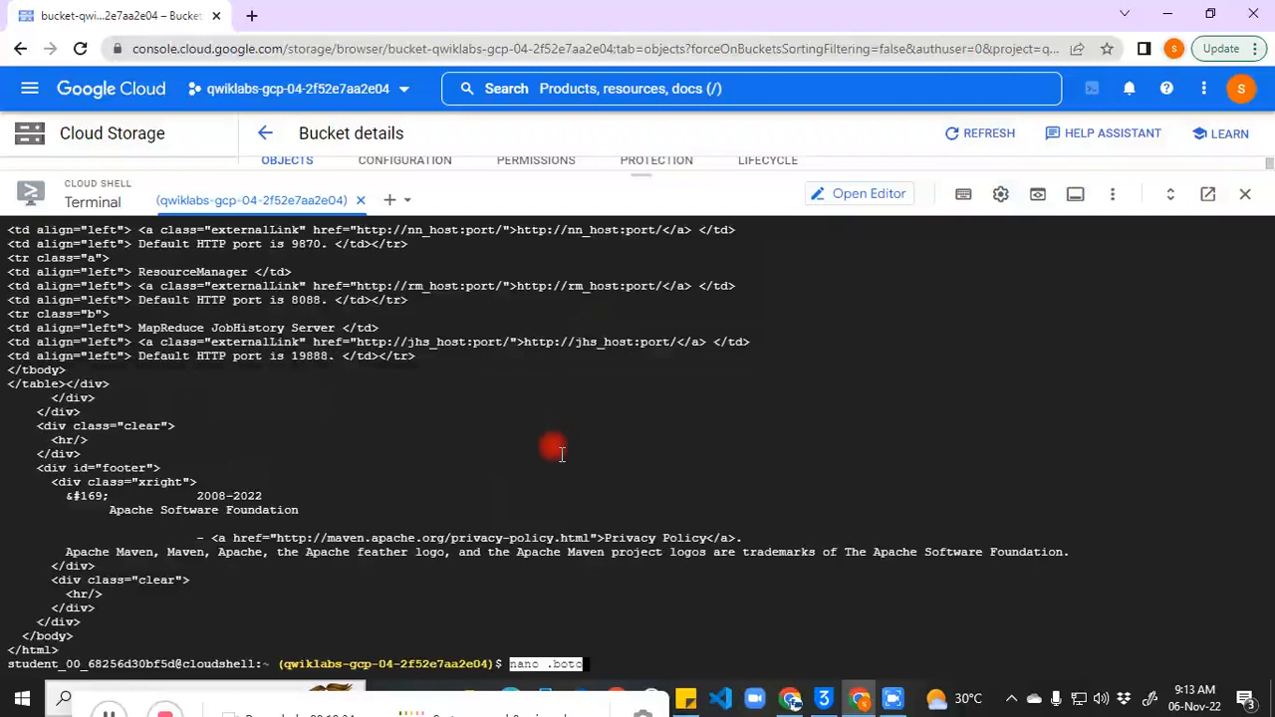
{"action": "key", "text": "Return"}
{"action": "key", "text": "Down"}
{"action": "key", "text": "Down"}
{"action": "key", "text": "Down"}
{"action": "key", "text": "Down"}
{"action": "key", "text": "Down"}
{"action": "key", "text": "Down"}
{"action": "key", "text": "Down"}
{"action": "key", "text": "Down"}
{"action": "key", "text": "Down"}
{"action": "key", "text": "Down"}
{"action": "key", "text": "Down"}
{"action": "key", "text": "Down"}
{"action": "key", "text": "Down"}
{"action": "key", "text": "Down"}
{"action": "key", "text": "Down"}
{"action": "key", "text": "Down"}
{"action": "key", "text": "Down"}
{"action": "key", "text": "Down"}
{"action": "key", "text": "Down"}
{"action": "key", "text": "Down"}
{"action": "key", "text": "Down"}
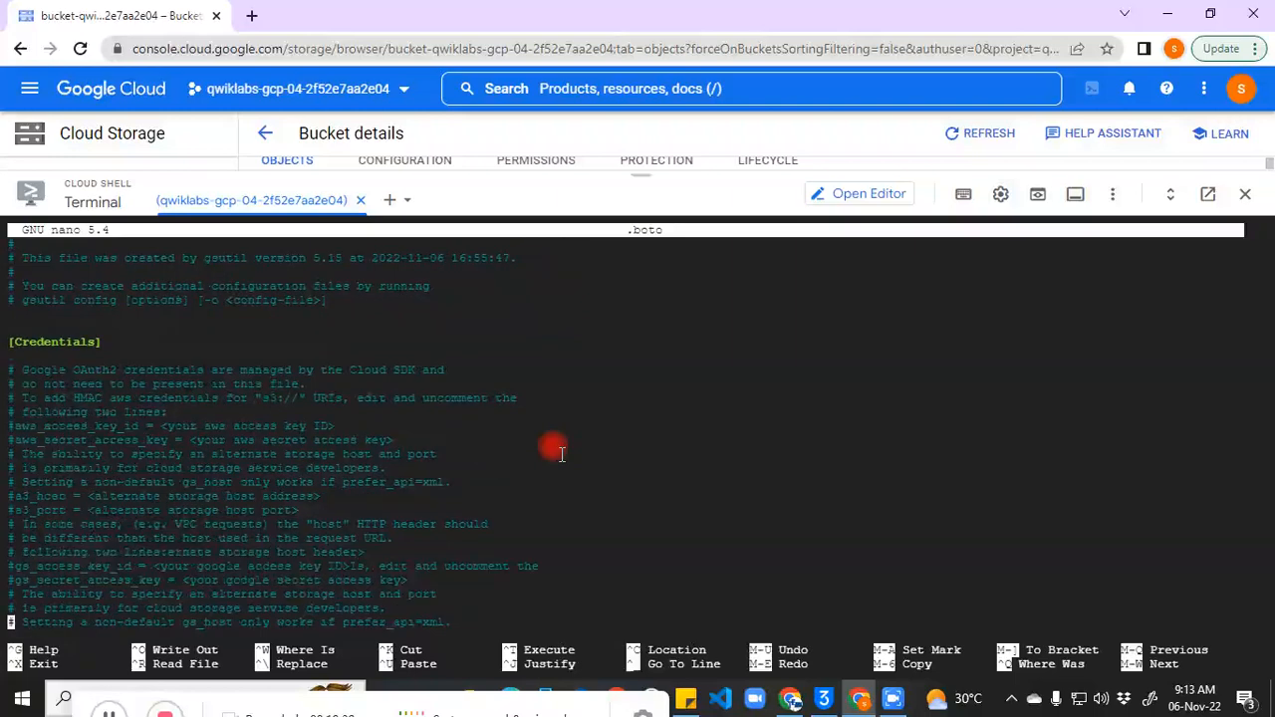
{"action": "key", "text": "Down"}
{"action": "key", "text": "Down"}
{"action": "key", "text": "Down"}
{"action": "key", "text": "Down"}
{"action": "key", "text": "Down"}
{"action": "key", "text": "Down"}
{"action": "key", "text": "Down"}
{"action": "key", "text": "Down"}
{"action": "key", "text": "Down"}
{"action": "key", "text": "Down"}
{"action": "key", "text": "Down"}
{"action": "key", "text": "Down"}
{"action": "key", "text": "Down"}
{"action": "key", "text": "Down"}
{"action": "key", "text": "Down"}
{"action": "key", "text": "Down"}
{"action": "key", "text": "Down"}
{"action": "key", "text": "Down"}
{"action": "key", "text": "Down"}
{"action": "key", "text": "Down"}
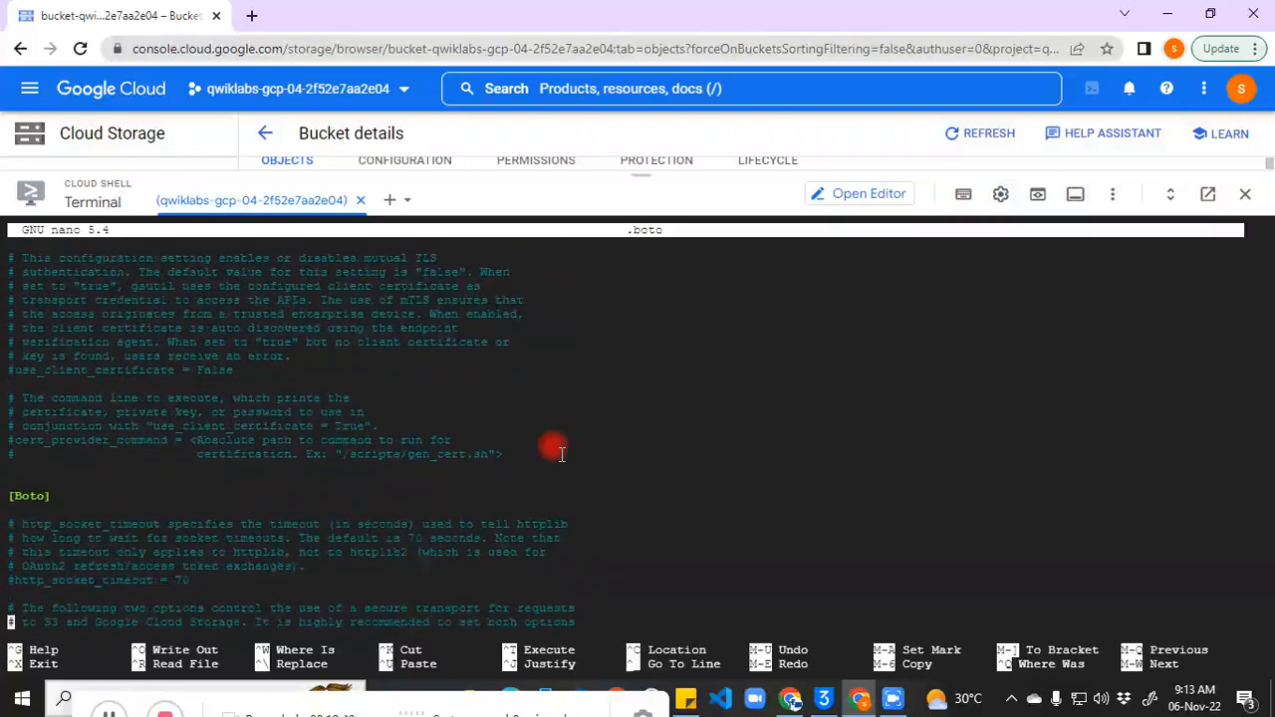
{"action": "key", "text": "Down"}
{"action": "key", "text": "Down"}
{"action": "key", "text": "Down"}
{"action": "key", "text": "Down"}
{"action": "key", "text": "Down"}
{"action": "key", "text": "Down"}
{"action": "key", "text": "Down"}
{"action": "key", "text": "Down"}
{"action": "key", "text": "Down"}
{"action": "key", "text": "Down"}
{"action": "key", "text": "Down"}
{"action": "key", "text": "Down"}
{"action": "key", "text": "Down"}
{"action": "key", "text": "Down"}
{"action": "key", "text": "Down"}
{"action": "key", "text": "Down"}
{"action": "key", "text": "Down"}
{"action": "key", "text": "Down"}
{"action": "key", "text": "Down"}
{"action": "key", "text": "Down"}
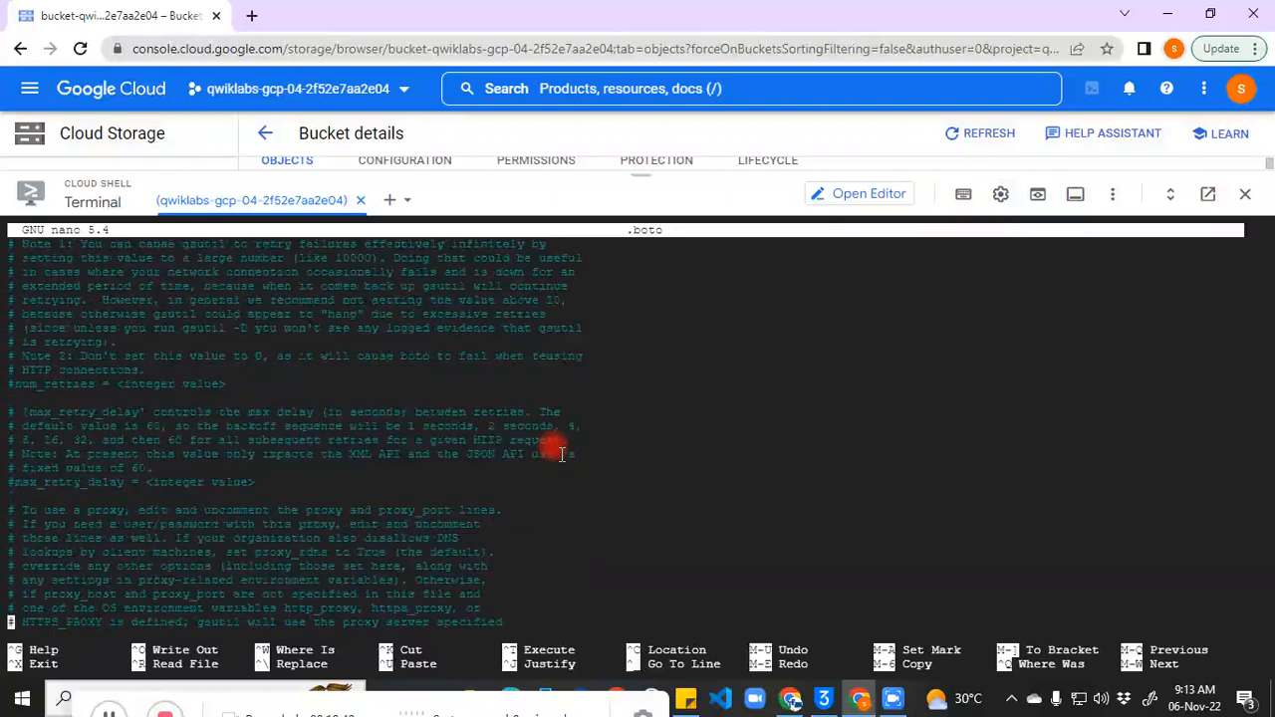
{"action": "key", "text": "Down"}
{"action": "key", "text": "Down"}
{"action": "key", "text": "Down"}
{"action": "key", "text": "Down"}
{"action": "key", "text": "Down"}
{"action": "key", "text": "Down"}
{"action": "key", "text": "Down"}
{"action": "key", "text": "Down"}
{"action": "key", "text": "Down"}
{"action": "key", "text": "Down"}
{"action": "key", "text": "Down"}
{"action": "key", "text": "Down"}
{"action": "key", "text": "Down"}
{"action": "key", "text": "Down"}
{"action": "key", "text": "Down"}
{"action": "key", "text": "Down"}
{"action": "key", "text": "Down"}
{"action": "key", "text": "Down"}
{"action": "key", "text": "Down"}
{"action": "key", "text": "Down"}
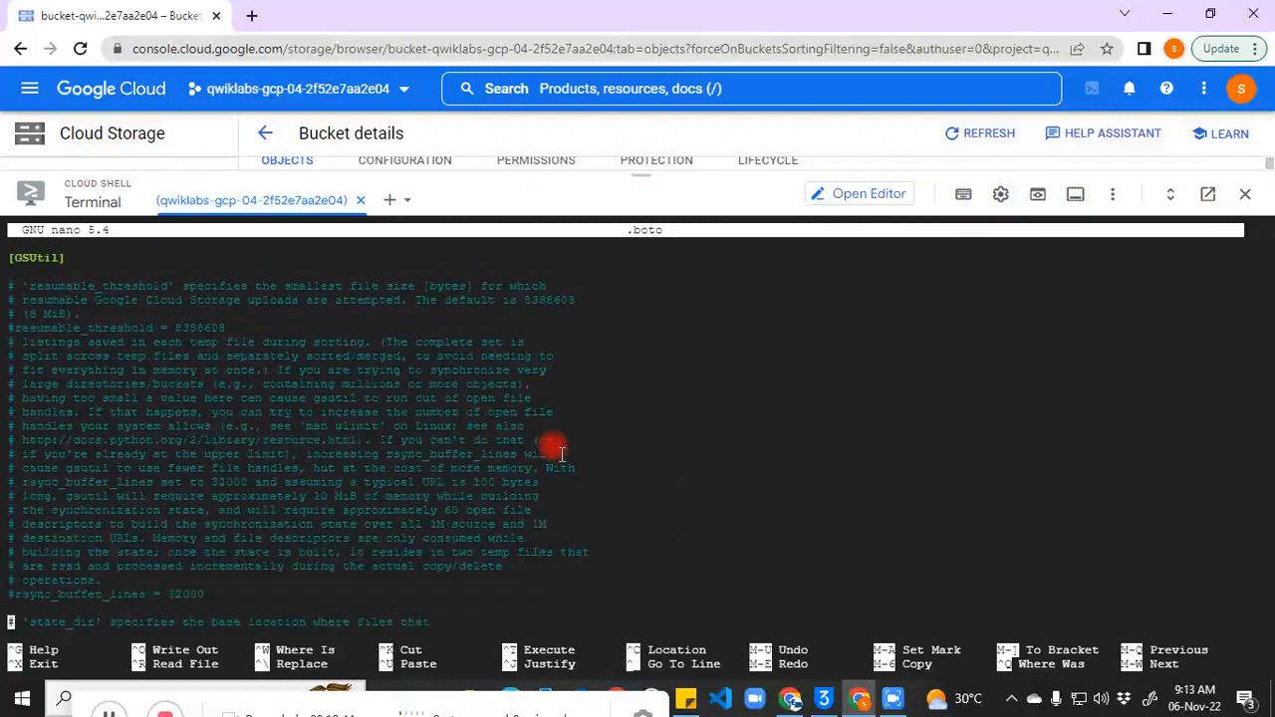
{"action": "key", "text": "Down"}
{"action": "key", "text": "Down"}
{"action": "key", "text": "Down"}
{"action": "key", "text": "Down"}
{"action": "key", "text": "Down"}
{"action": "key", "text": "Down"}
{"action": "key", "text": "Down"}
{"action": "key", "text": "Down"}
{"action": "key", "text": "Down"}
{"action": "key", "text": "Down"}
{"action": "key", "text": "Down"}
{"action": "key", "text": "Down"}
{"action": "key", "text": "Down"}
{"action": "key", "text": "Down"}
{"action": "key", "text": "Down"}
{"action": "key", "text": "Down"}
{"action": "key", "text": "Down"}
{"action": "key", "text": "Down"}
{"action": "key", "text": "Down"}
{"action": "key", "text": "Down"}
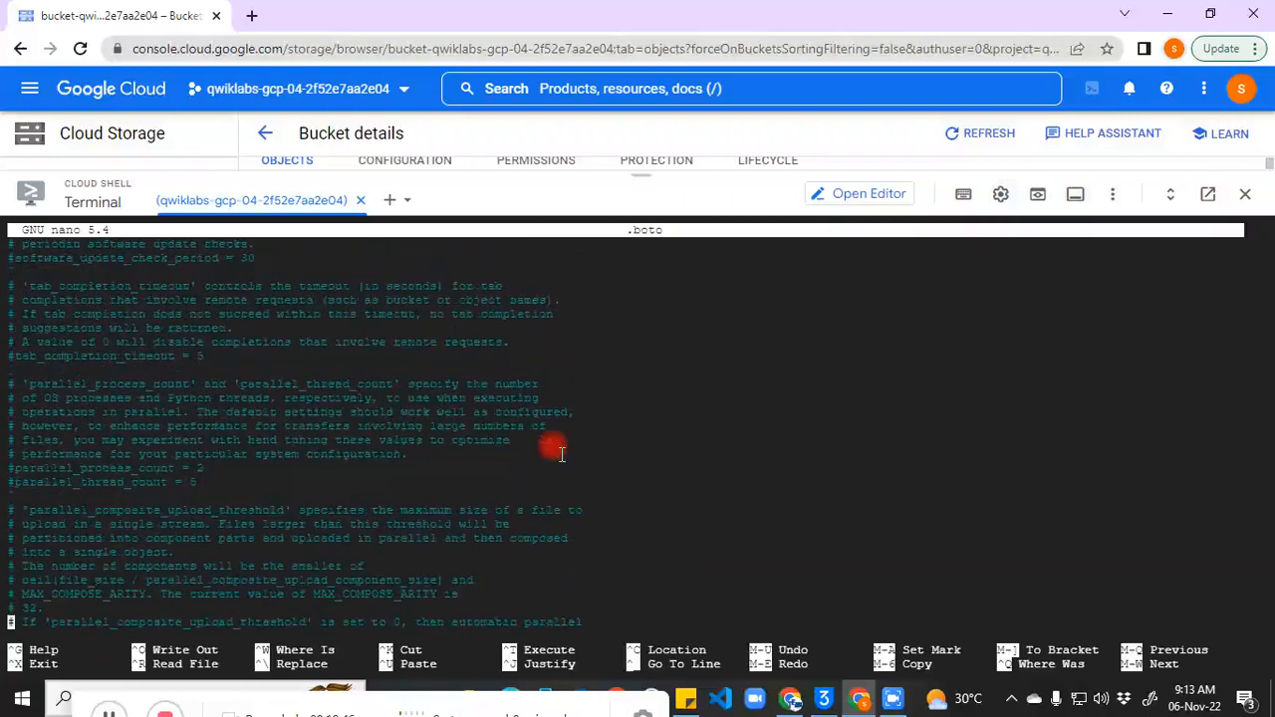
{"action": "key", "text": "Down"}
{"action": "key", "text": "Down"}
{"action": "key", "text": "Down"}
{"action": "key", "text": "Down"}
{"action": "key", "text": "Down"}
{"action": "key", "text": "Down"}
{"action": "key", "text": "Down"}
{"action": "key", "text": "Down"}
{"action": "key", "text": "Down"}
{"action": "key", "text": "Down"}
{"action": "key", "text": "Down"}
{"action": "key", "text": "Down"}
{"action": "key", "text": "Down"}
{"action": "key", "text": "Down"}
{"action": "key", "text": "Down"}
{"action": "key", "text": "Down"}
{"action": "key", "text": "Down"}
{"action": "key", "text": "Down"}
{"action": "key", "text": "Down"}
{"action": "key", "text": "Down"}
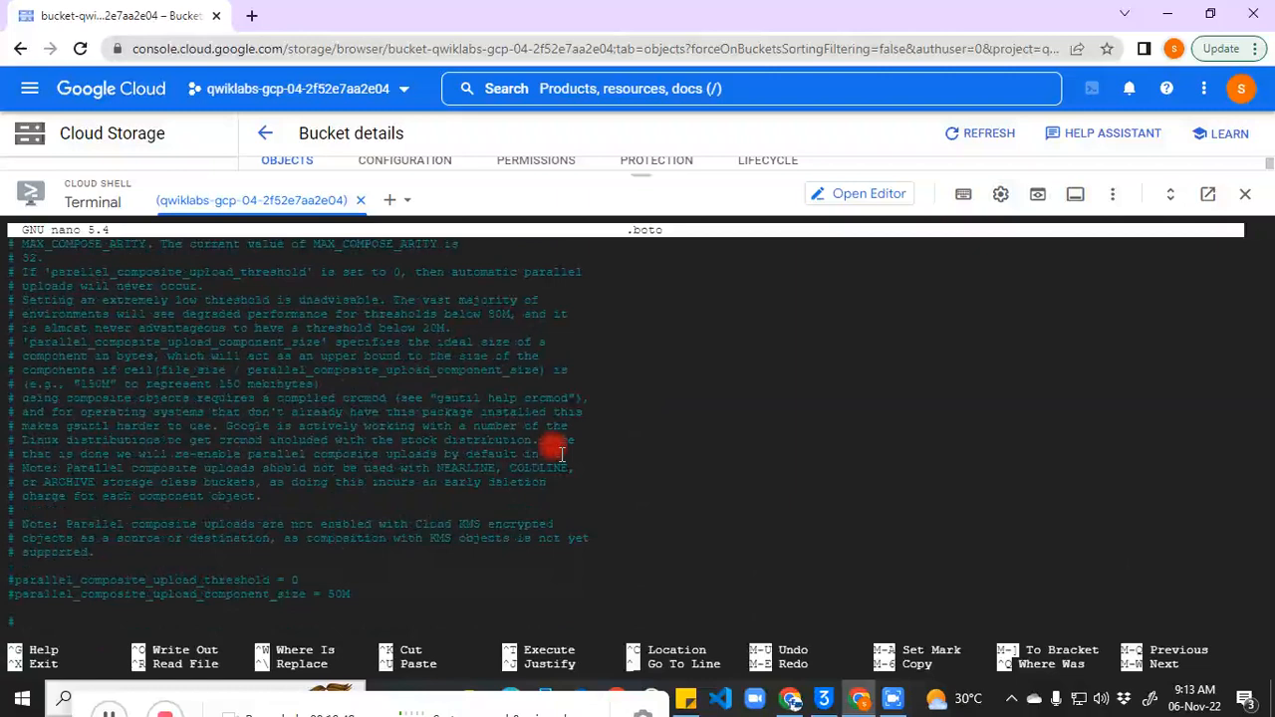
{"action": "key", "text": "Down"}
{"action": "key", "text": "Down"}
{"action": "key", "text": "Down"}
{"action": "key", "text": "Down"}
{"action": "key", "text": "Down"}
{"action": "key", "text": "Down"}
{"action": "key", "text": "Down"}
{"action": "key", "text": "Down"}
{"action": "key", "text": "Down"}
{"action": "key", "text": "Down"}
{"action": "key", "text": "Down"}
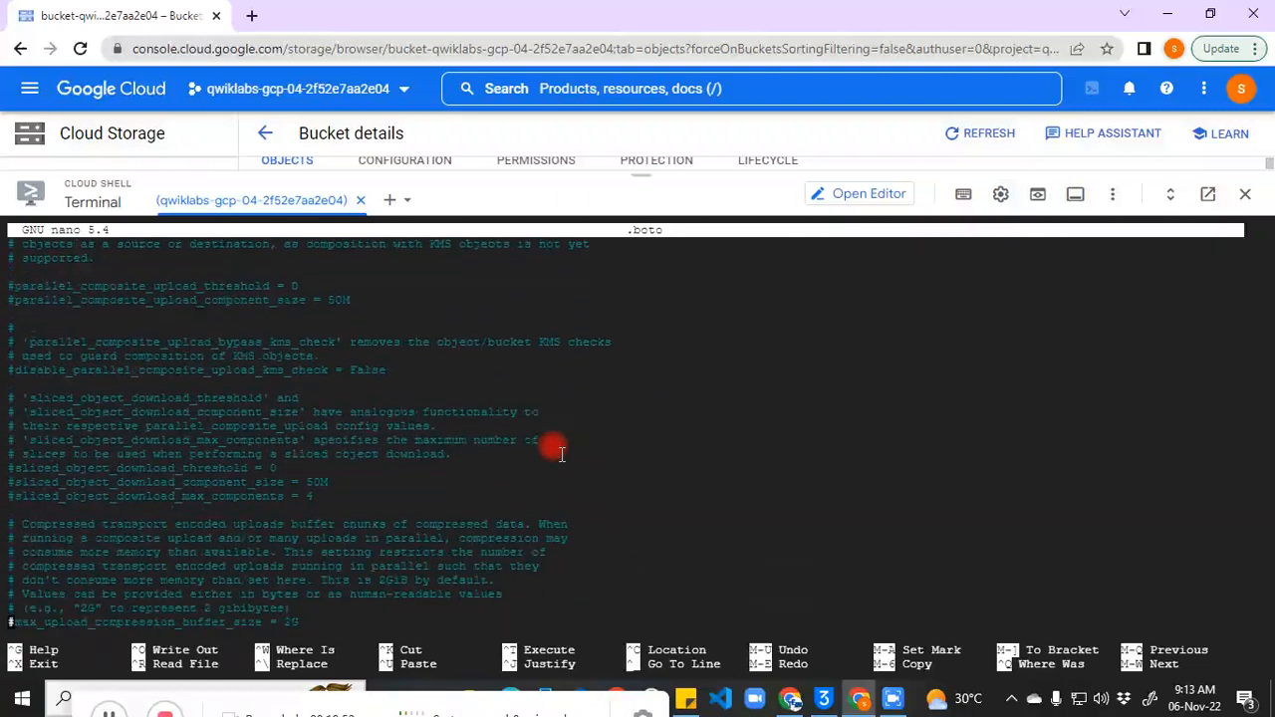
{"action": "key", "text": "Down"}
{"action": "key", "text": "Down"}
{"action": "key", "text": "Down"}
{"action": "key", "text": "Down"}
{"action": "key", "text": "Down"}
{"action": "key", "text": "Down"}
{"action": "key", "text": "Down"}
{"action": "key", "text": "Down"}
{"action": "key", "text": "Down"}
{"action": "key", "text": "Down"}
{"action": "key", "text": "Down"}
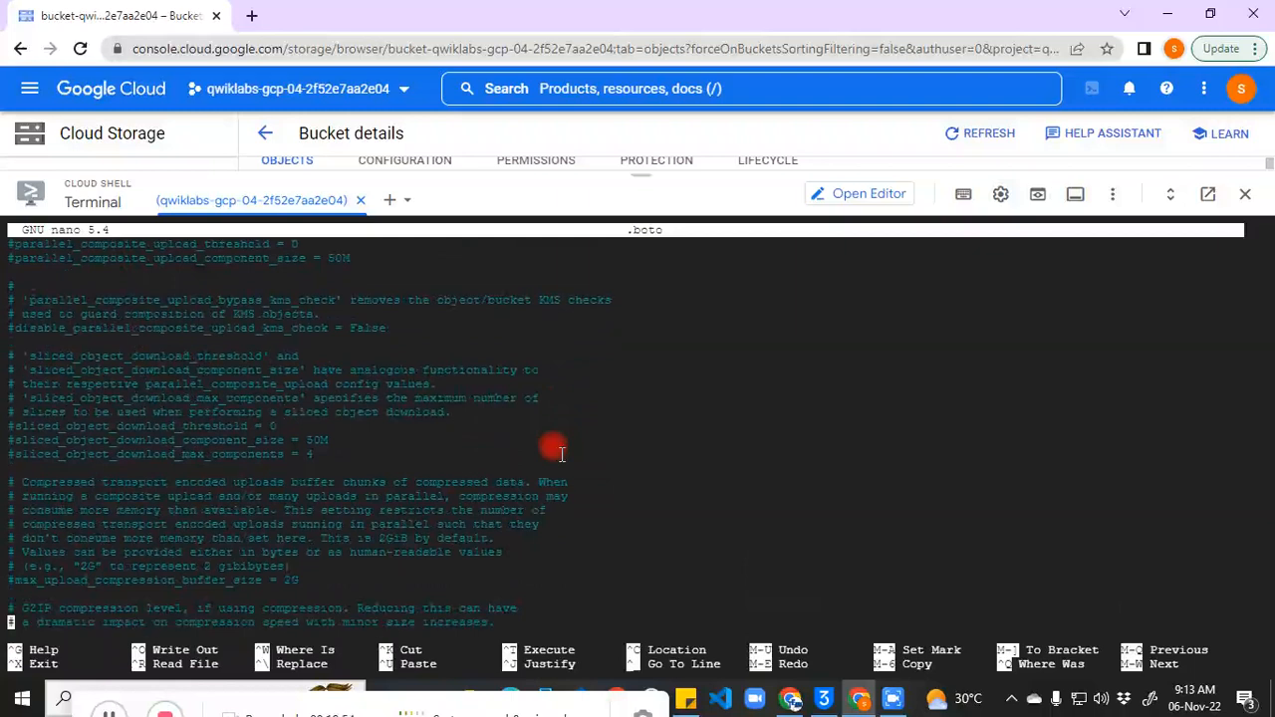
{"action": "key", "text": "Down"}
{"action": "key", "text": "Down"}
{"action": "key", "text": "Down"}
{"action": "key", "text": "Down"}
{"action": "key", "text": "Down"}
{"action": "key", "text": "Down"}
{"action": "key", "text": "Down"}
{"action": "key", "text": "Down"}
{"action": "key", "text": "Down"}
{"action": "key", "text": "Down"}
{"action": "key", "text": "Down"}
{"action": "key", "text": "Down"}
{"action": "key", "text": "Down"}
{"action": "key", "text": "Down"}
{"action": "key", "text": "Down"}
{"action": "key", "text": "Down"}
{"action": "key", "text": "Down"}
{"action": "key", "text": "Down"}
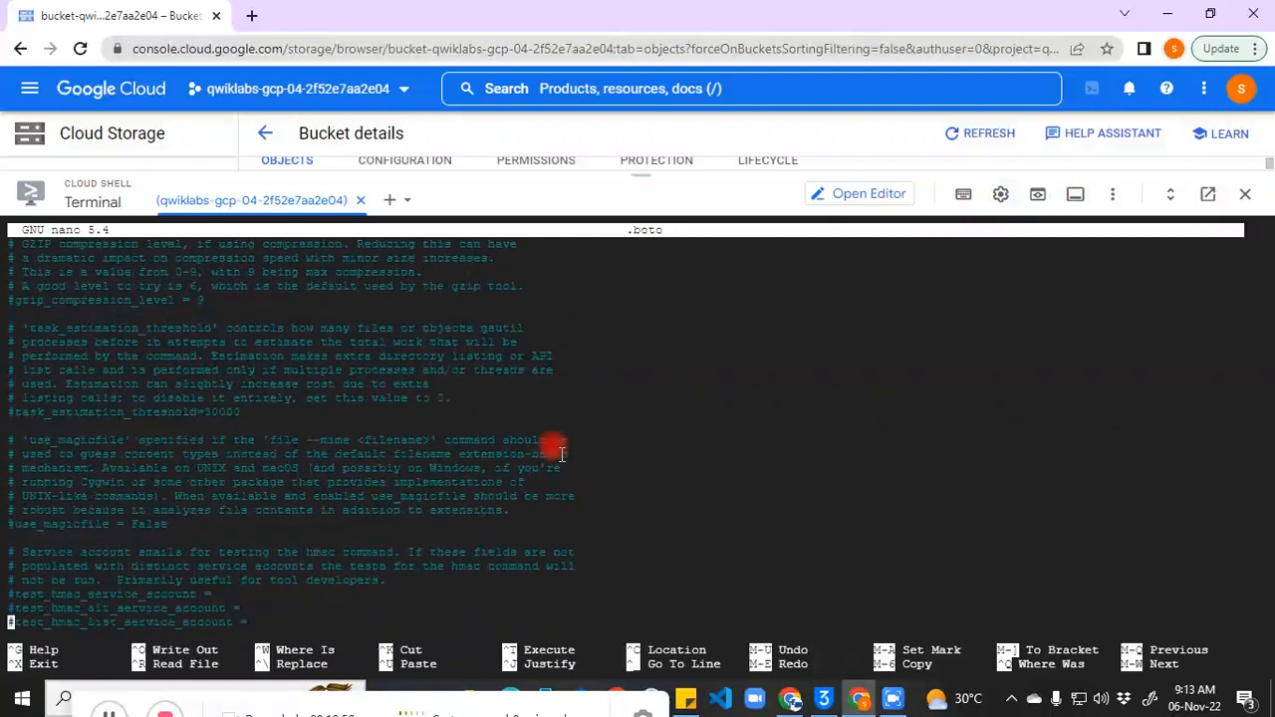
{"action": "key", "text": "Down"}
{"action": "key", "text": "Down"}
{"action": "key", "text": "Down"}
{"action": "key", "text": "Down"}
{"action": "key", "text": "Down"}
{"action": "key", "text": "Down"}
{"action": "key", "text": "Down"}
{"action": "key", "text": "Down"}
{"action": "key", "text": "Down"}
{"action": "key", "text": "Down"}
{"action": "key", "text": "Down"}
{"action": "key", "text": "Down"}
{"action": "key", "text": "Down"}
{"action": "key", "text": "Down"}
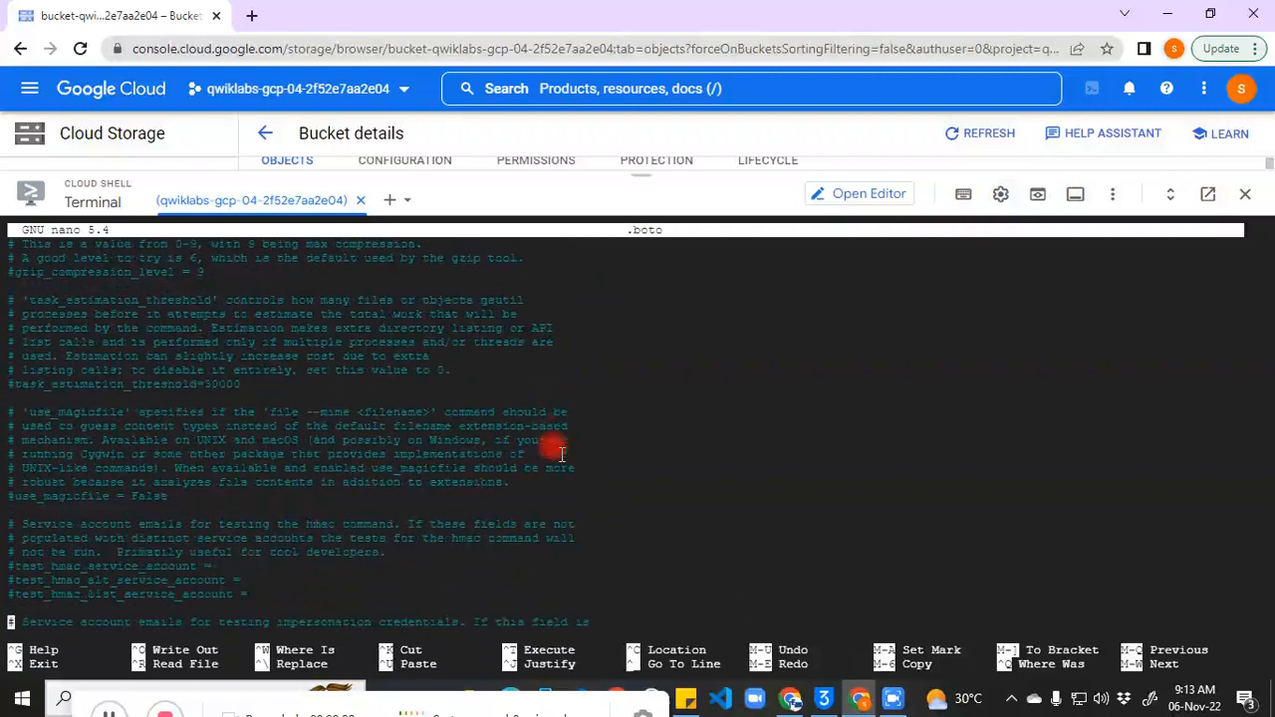
{"action": "key", "text": "Page_Down"}
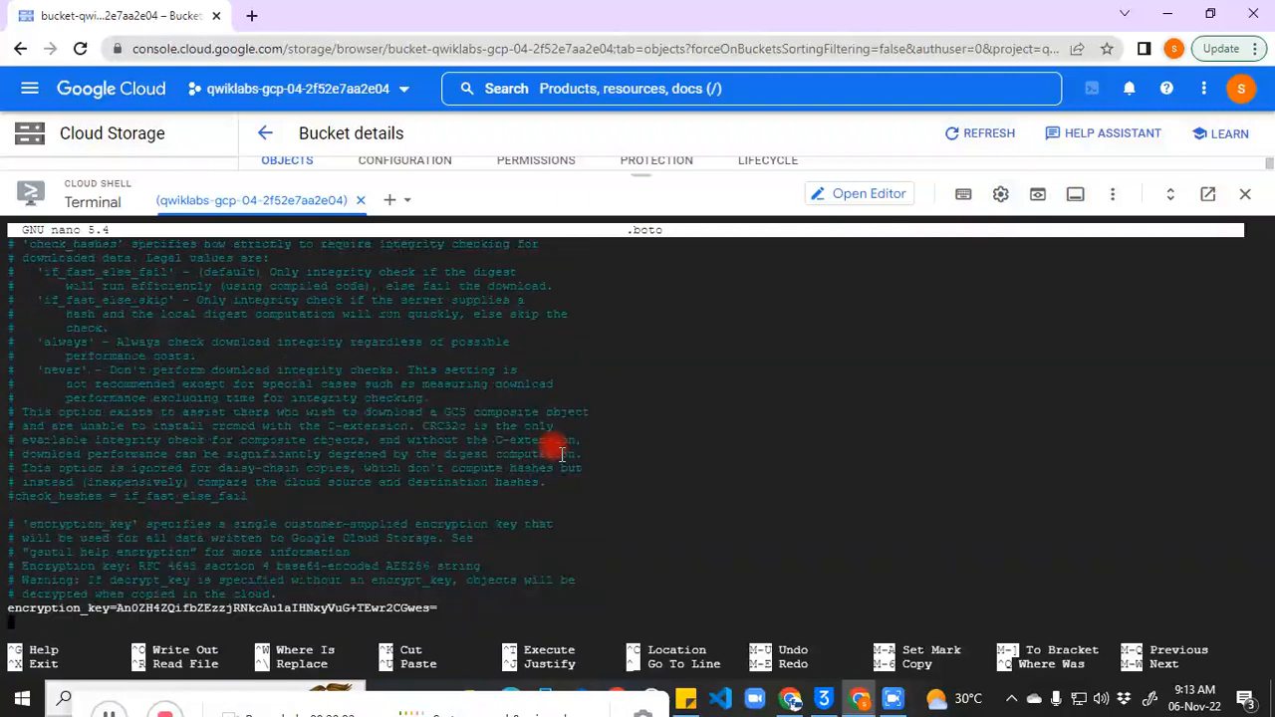
{"action": "key", "text": "Down"}
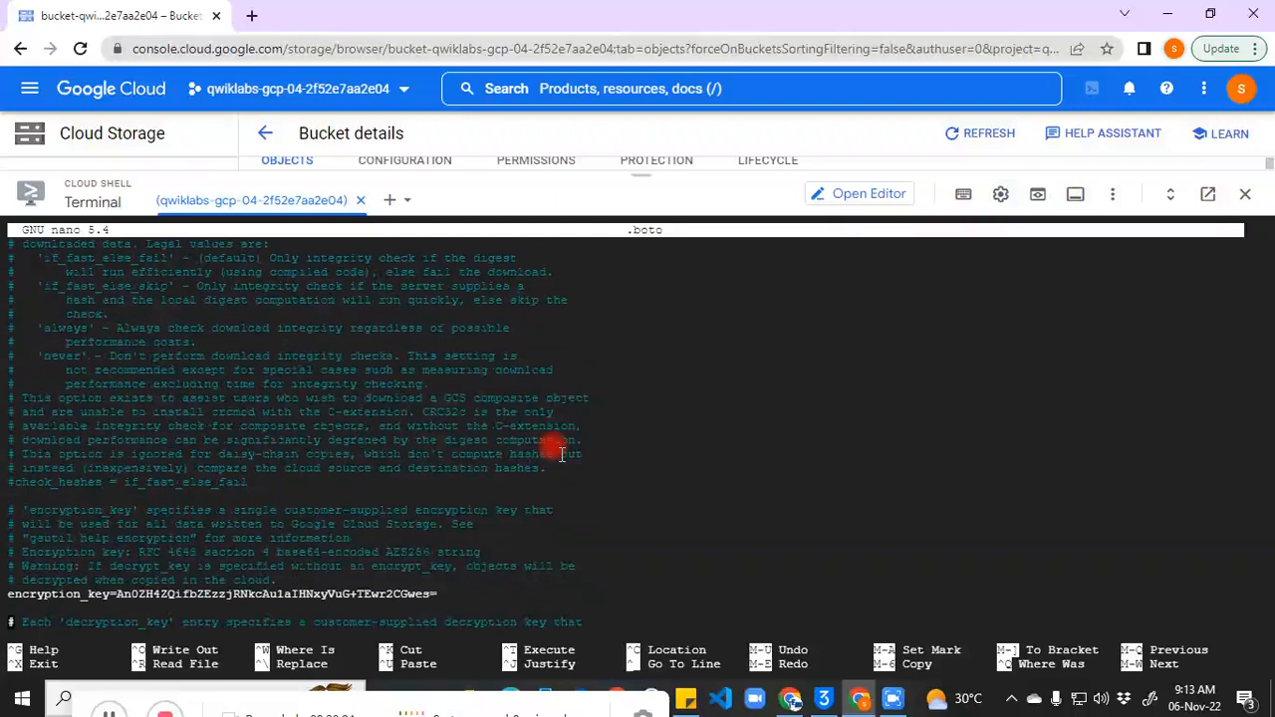
{"action": "key", "text": "Down"}
{"action": "key", "text": "Down"}
{"action": "key", "text": "Down"}
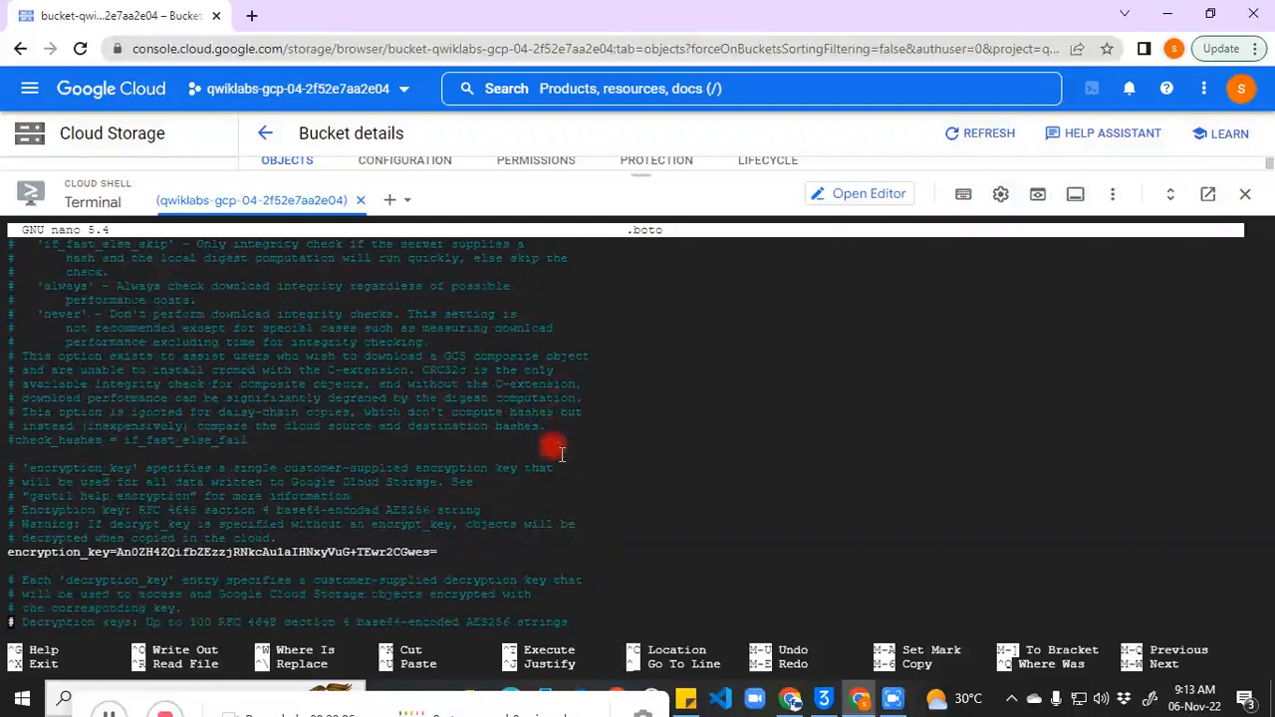
{"action": "key", "text": "Down"}
{"action": "key", "text": "Down"}
{"action": "key", "text": "Down"}
{"action": "key", "text": "Down"}
{"action": "key", "text": "Down"}
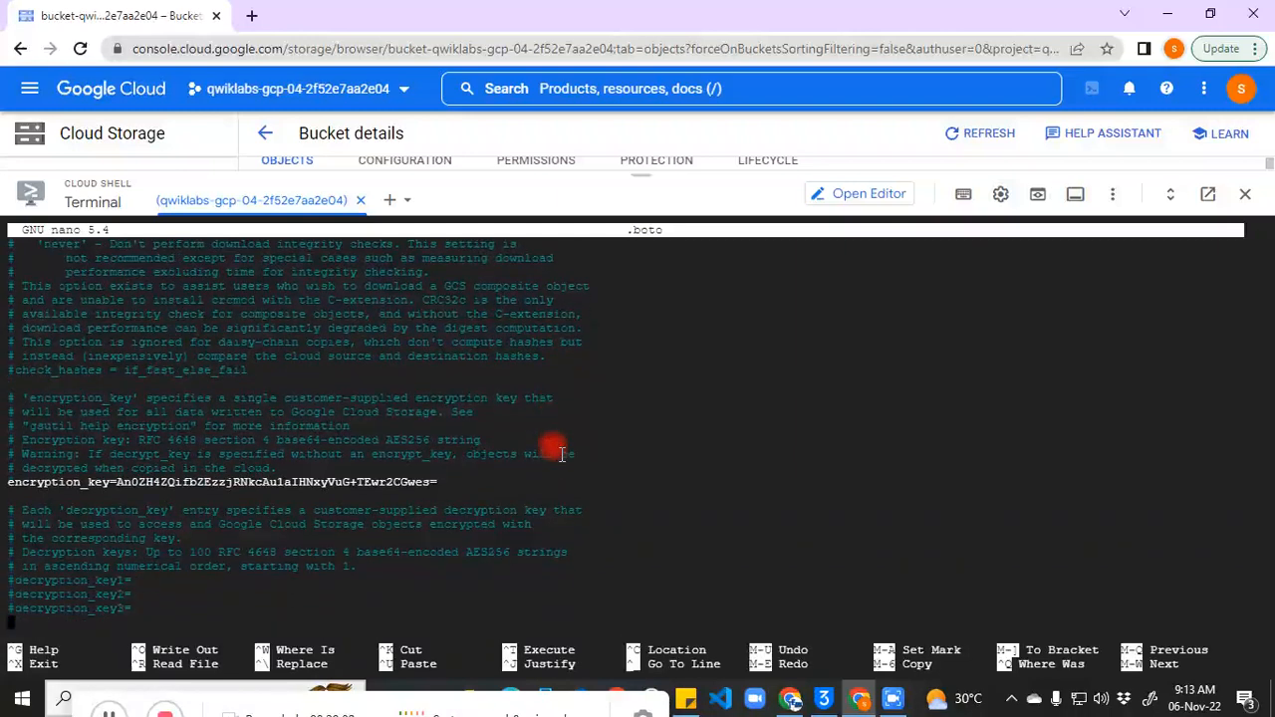
{"action": "scroll", "coordinate": [562, 454], "scroll_direction": "up", "scroll_amount": 3}
{"action": "key", "text": "Down"}
{"action": "key", "text": "Down"}
{"action": "key", "text": "Down"}
{"action": "key", "text": "Down"}
{"action": "key", "text": "Down"}
{"action": "key", "text": "Down"}
{"action": "key", "text": "Down"}
{"action": "key", "text": "Down"}
{"action": "key", "text": "Down"}
{"action": "key", "text": "Down"}
{"action": "key", "text": "Down"}
{"action": "key", "text": "Down"}
{"action": "key", "text": "Down"}
{"action": "key", "text": "Down"}
Step: Comment out encryption_key with # and copy its old key value
{"action": "type", "text": "#"}
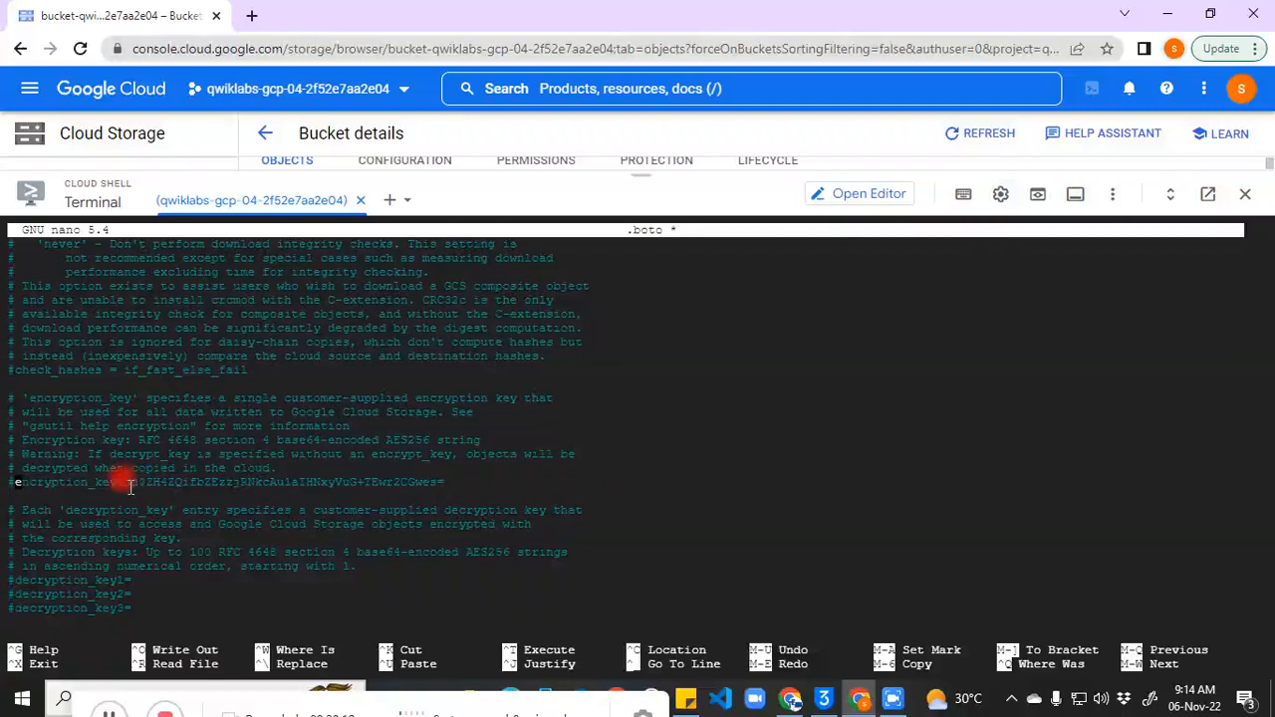
{"action": "left_click_drag", "start_coordinate": [125, 486], "coordinate": [445, 480]}
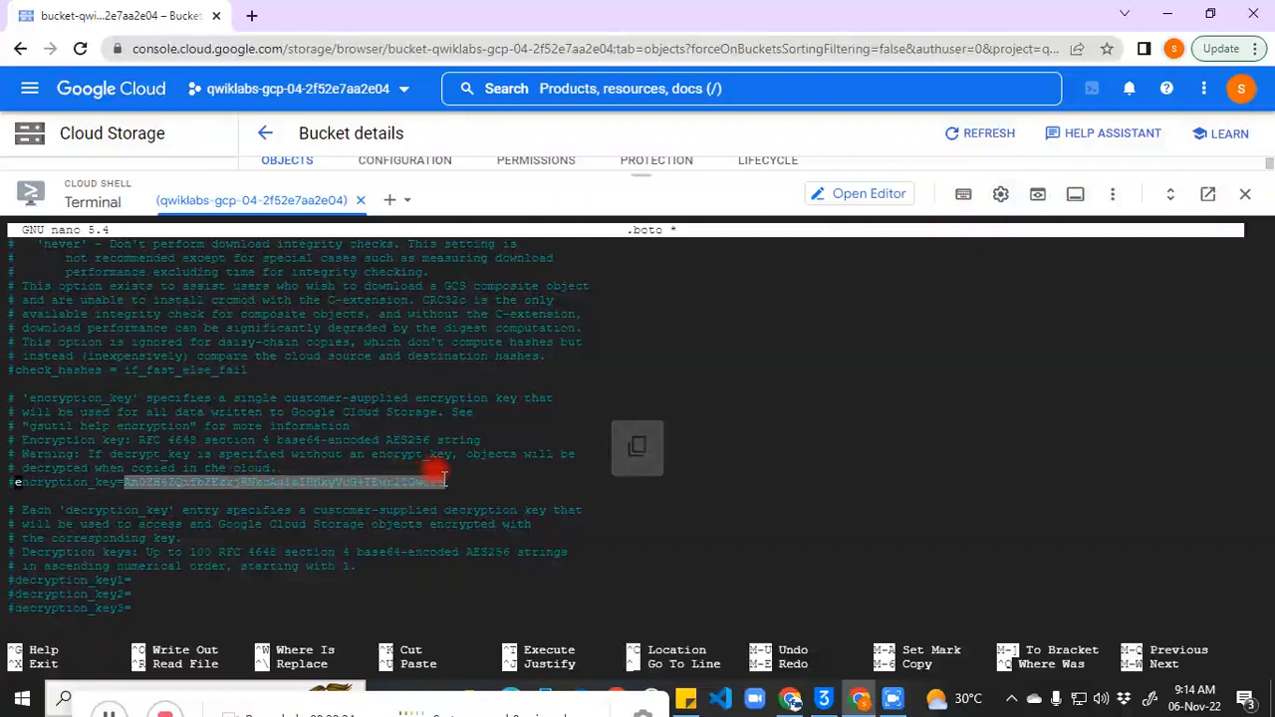
{"action": "key", "text": "Down"}
{"action": "key", "text": "Down"}
{"action": "key", "text": "Down"}
{"action": "key", "text": "Down"}
{"action": "key", "text": "Down"}
{"action": "key", "text": "Down"}
{"action": "key", "text": "Down"}
{"action": "key", "text": "Down"}
{"action": "key", "text": "Down"}
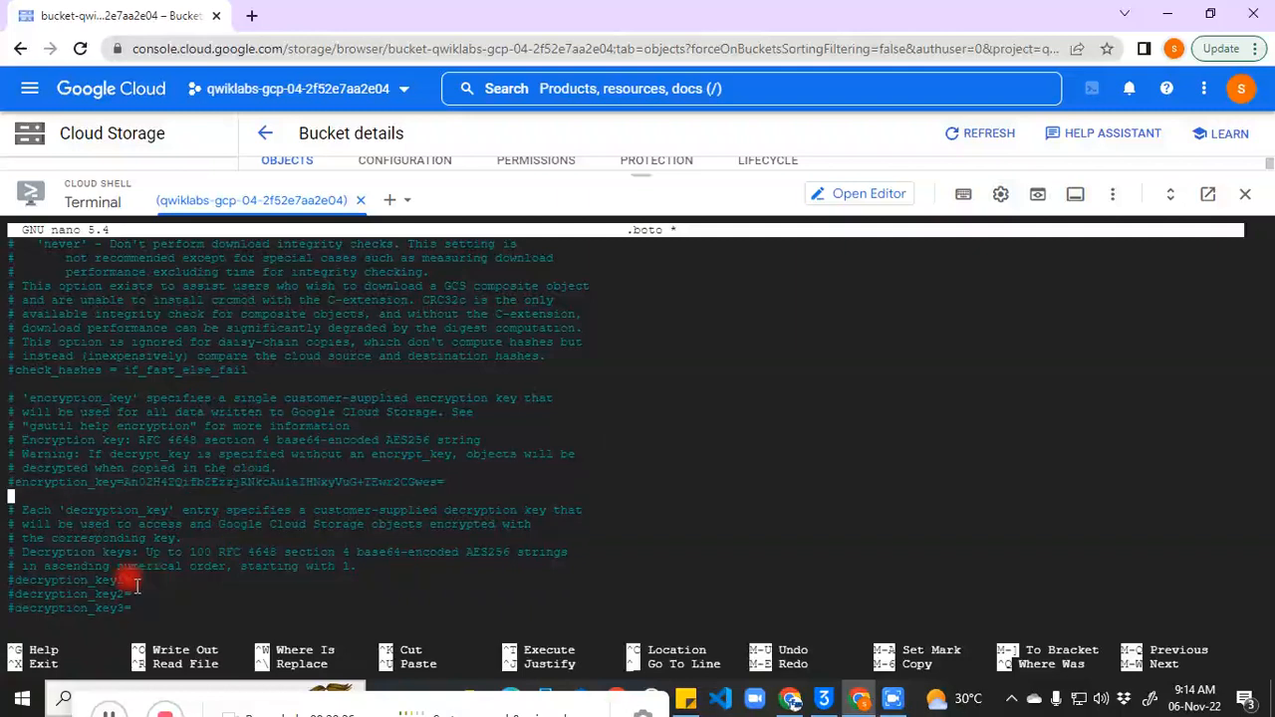
Step: Uncomment decryption_key1, set it to the old key, then save .boto and exit
{"action": "key", "text": "Up"}
{"action": "key", "text": "Up"}
{"action": "key", "text": "BackSpace"}
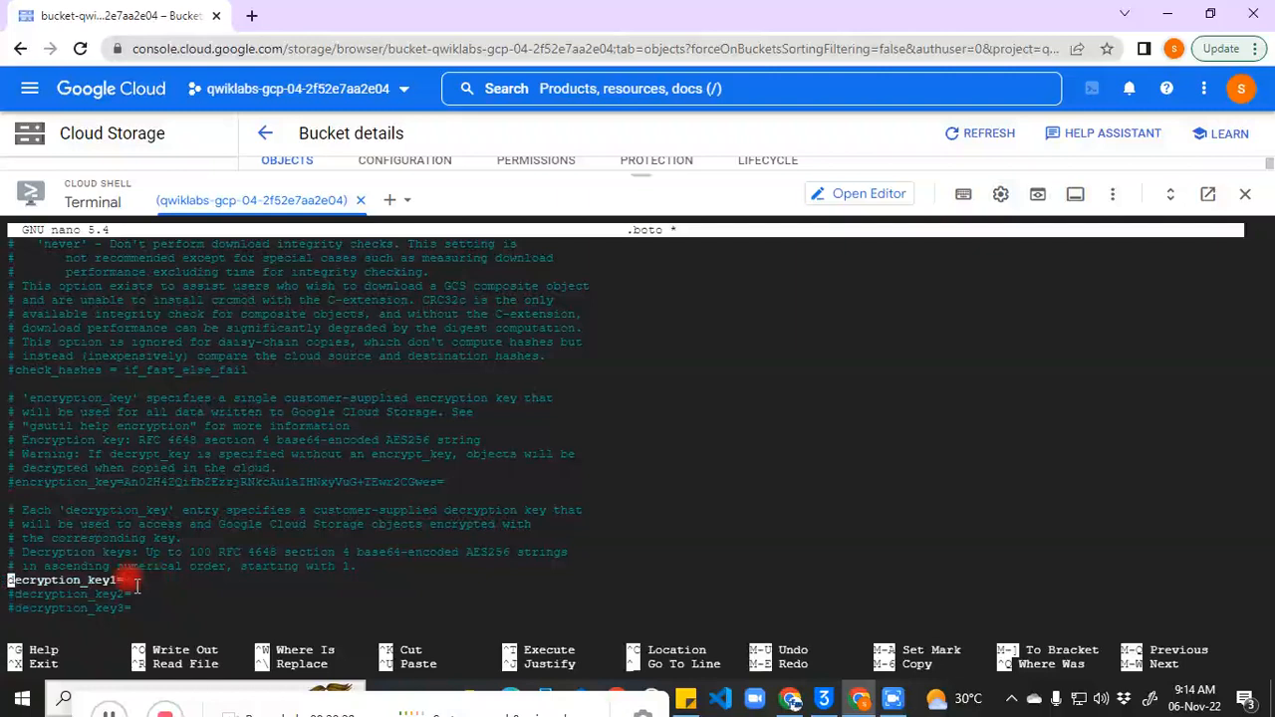
{"action": "key", "text": "End"}
{"action": "key", "text": "Right"}
{"action": "key", "text": "Right"}
{"action": "key", "text": "Right"}
{"action": "key", "text": "Right"}
{"action": "key", "text": "Right"}
{"action": "key", "text": "Left"}
{"action": "key", "text": "Left"}
{"action": "key", "text": "Left"}
{"action": "key", "text": "Left"}
{"action": "key", "text": "Left"}
{"action": "type", "text": "An0ZH4ZQifbZEzzjRNkcAu1aIHNxyVuG+TEwr2CGwes="}
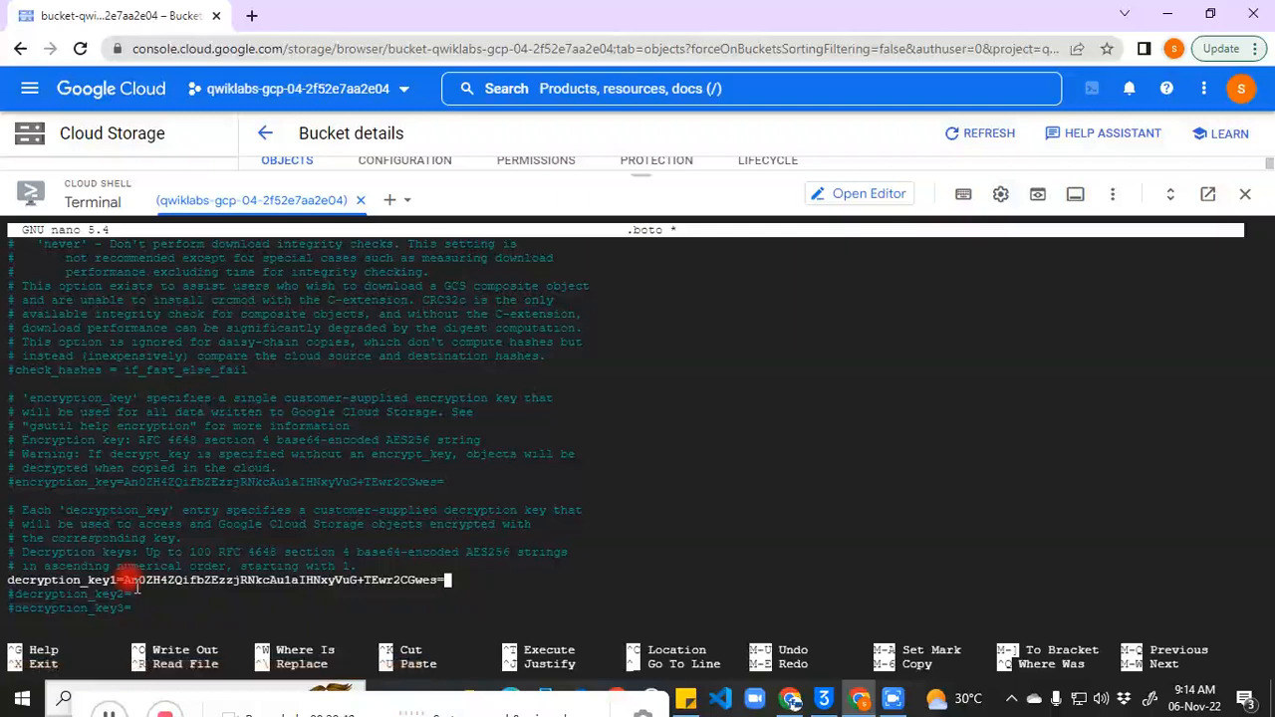
{"action": "key", "text": "ctrl+o"}
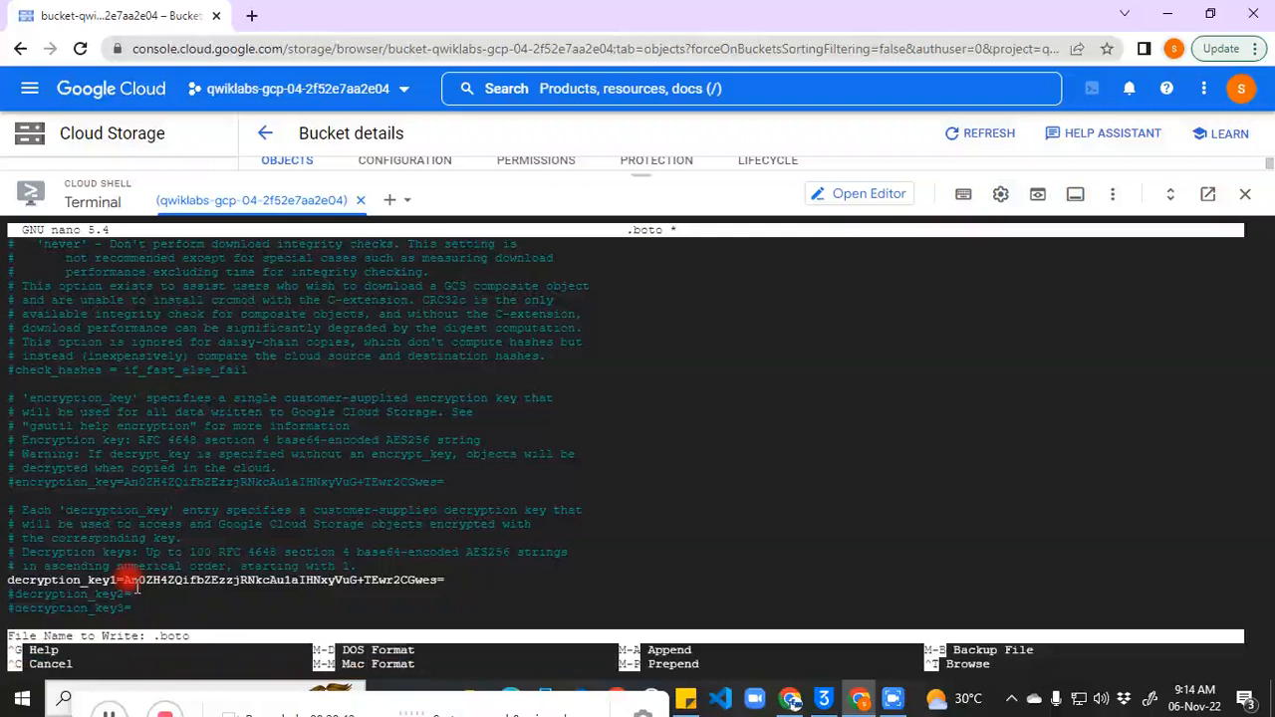
{"action": "key", "text": "Return"}
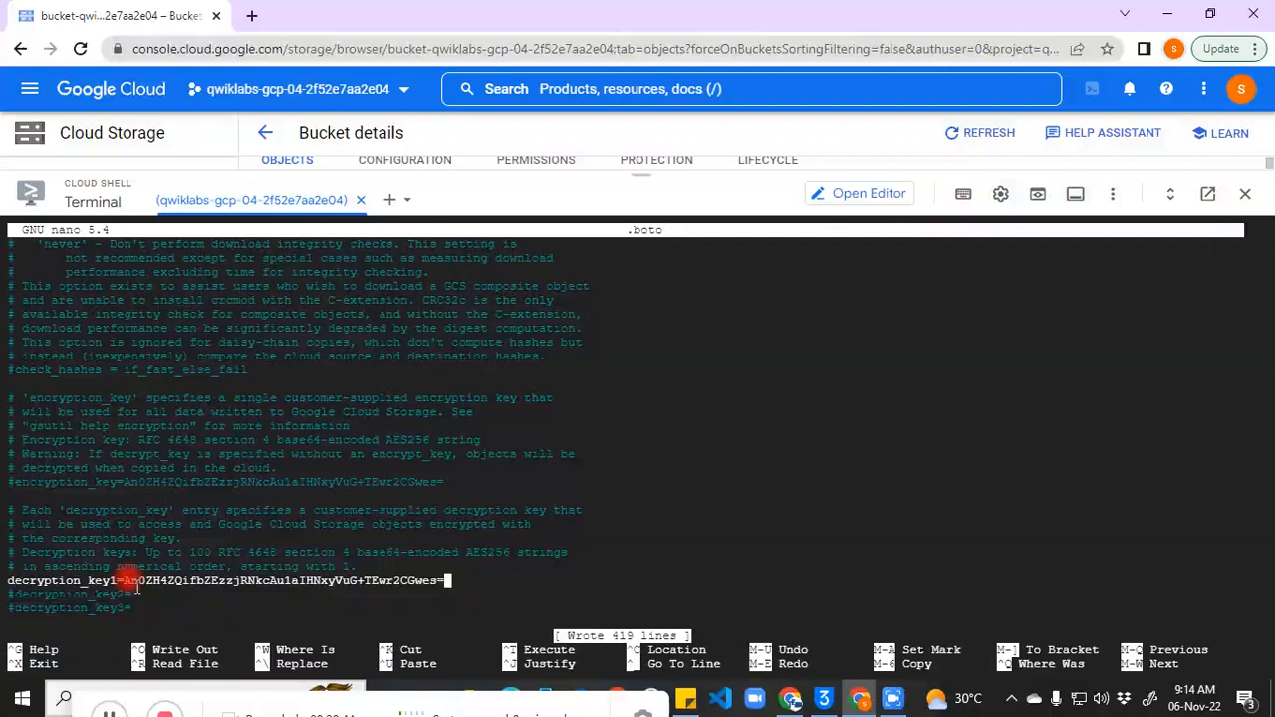
{"action": "key", "text": "ctrl+x"}
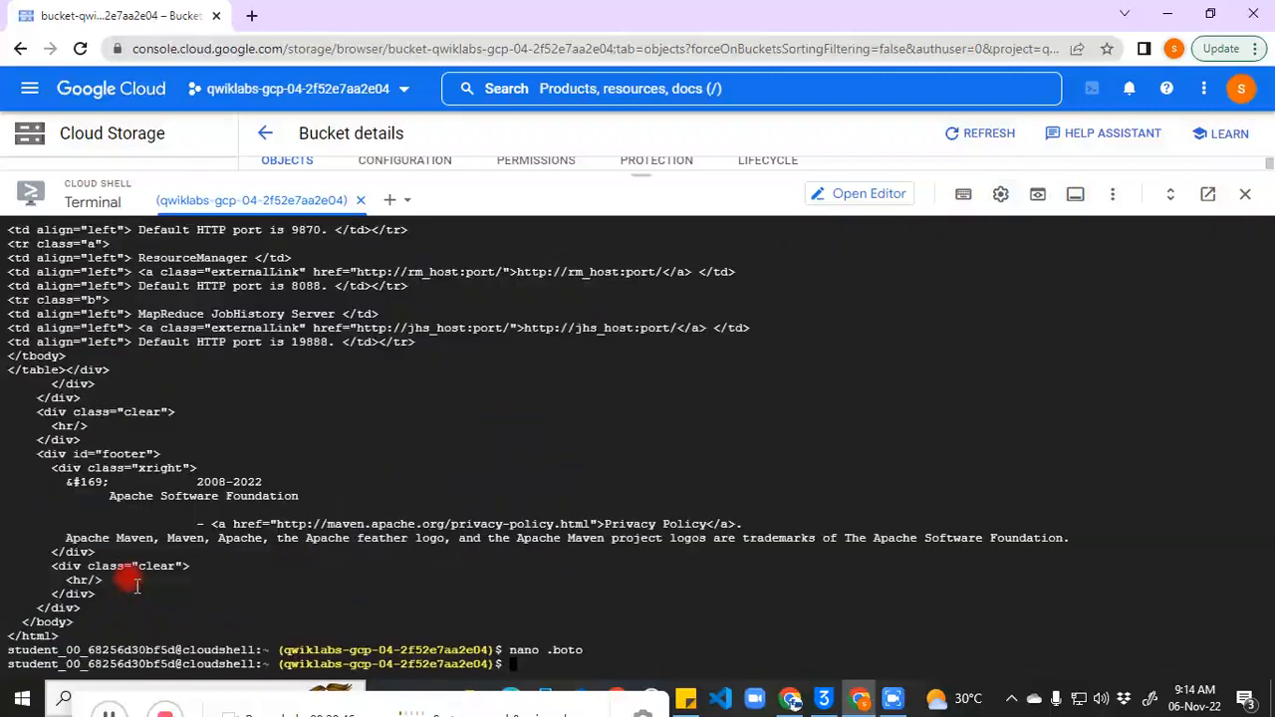
Step: Generate a new base64 key with the python3 os.urandom(32) command and select it
{"action": "left_click", "coordinate": [119, 712]}
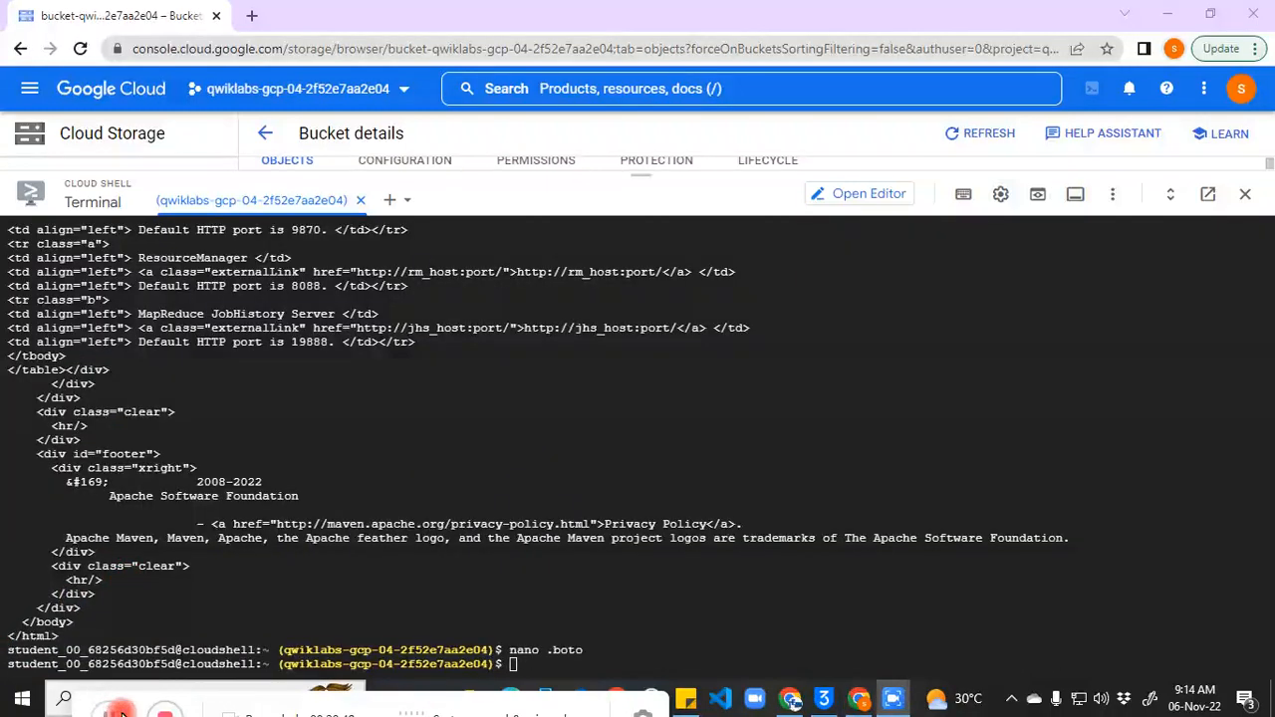
{"action": "left_click", "coordinate": [619, 665]}
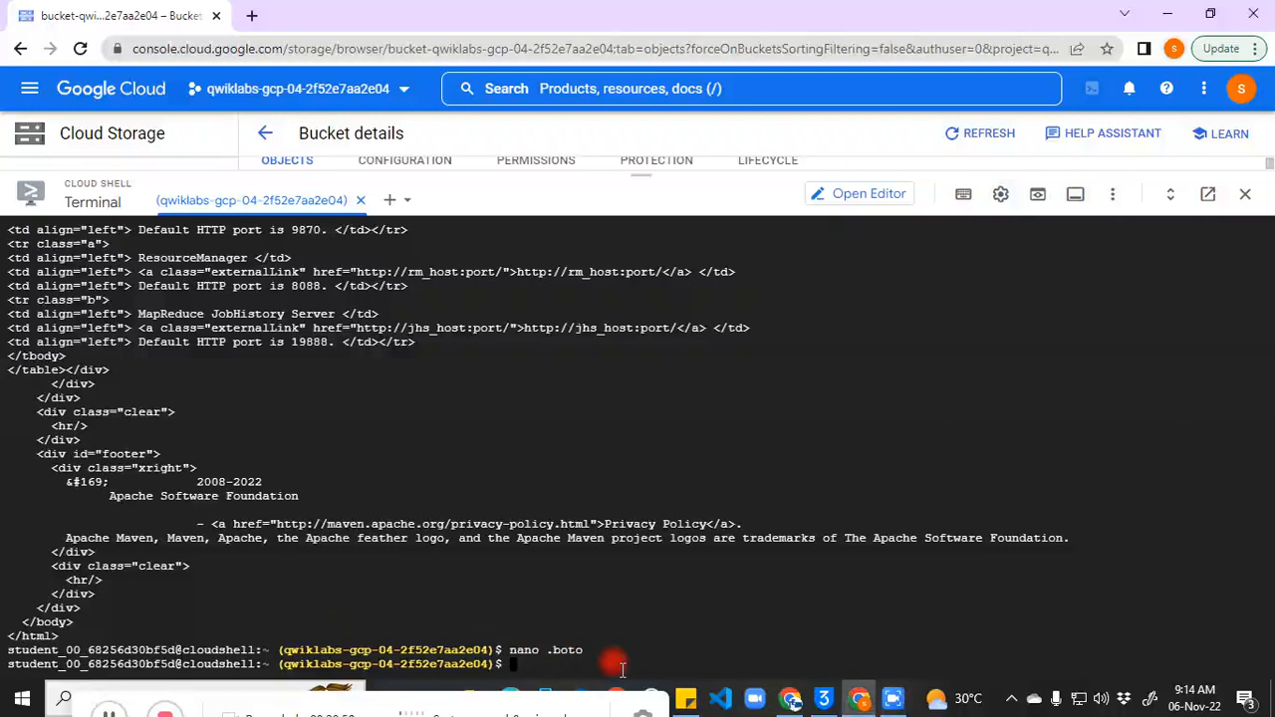
{"action": "key", "text": "ctrl+v"}
{"action": "key", "text": "Return"}
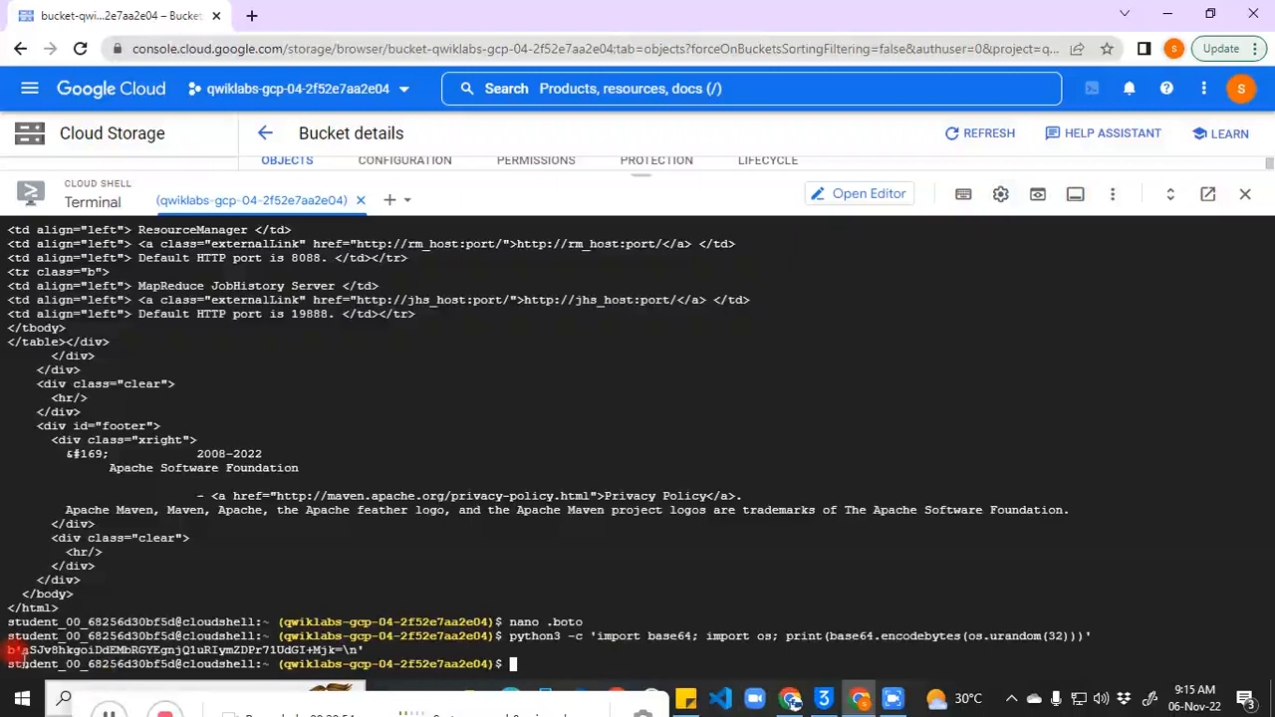
{"action": "left_click_drag", "start_coordinate": [14, 650], "coordinate": [345, 650]}
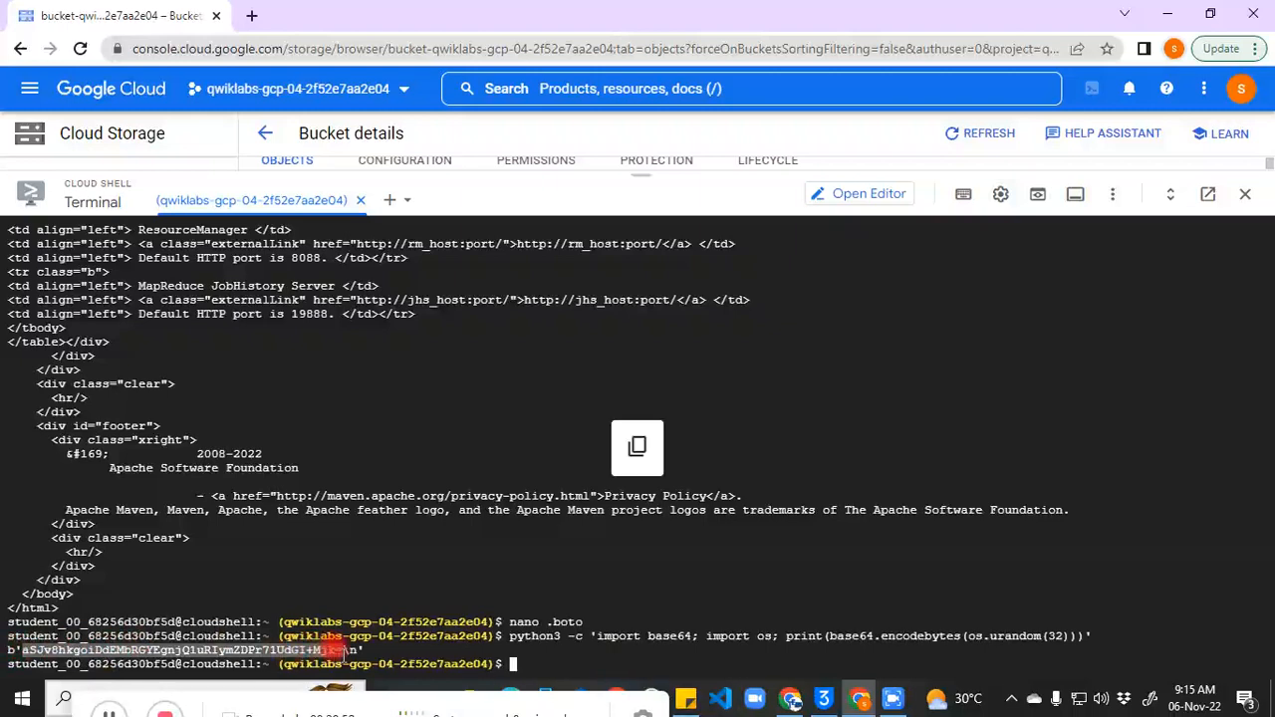
Step: Paste the new key into the sticky note below the old key
{"action": "left_click", "coordinate": [680, 704]}
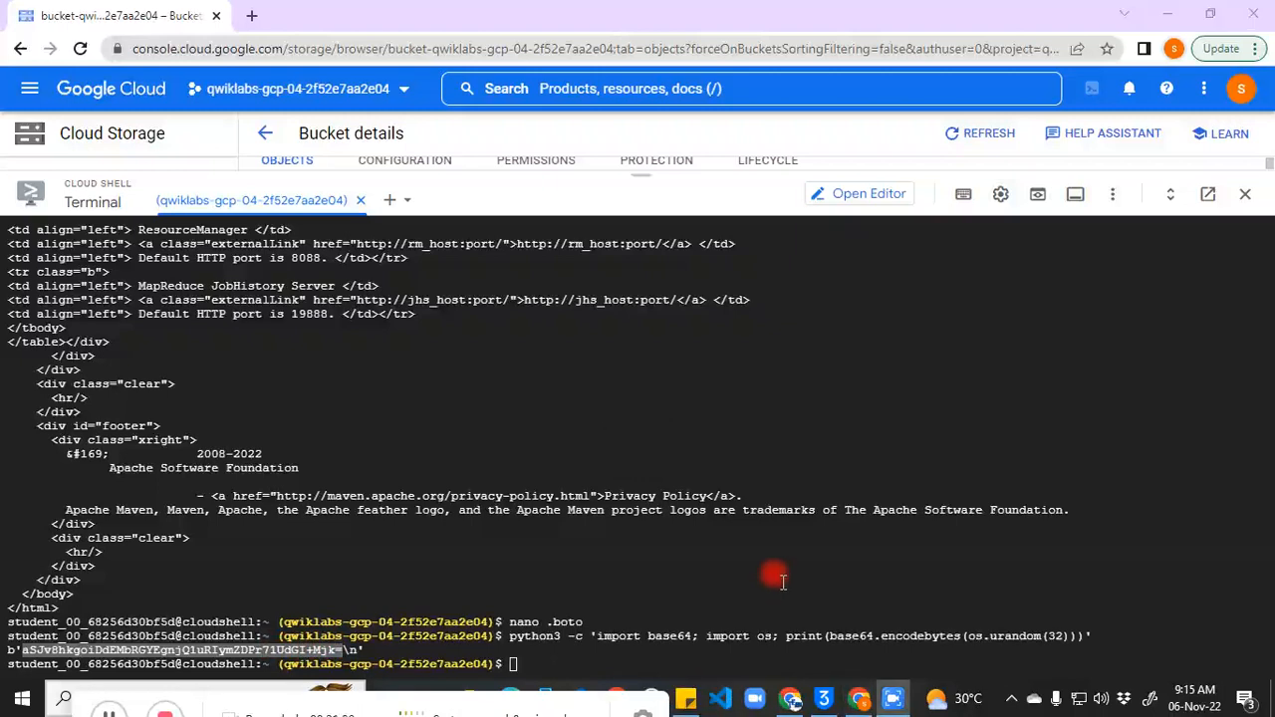
{"action": "left_click", "coordinate": [688, 698]}
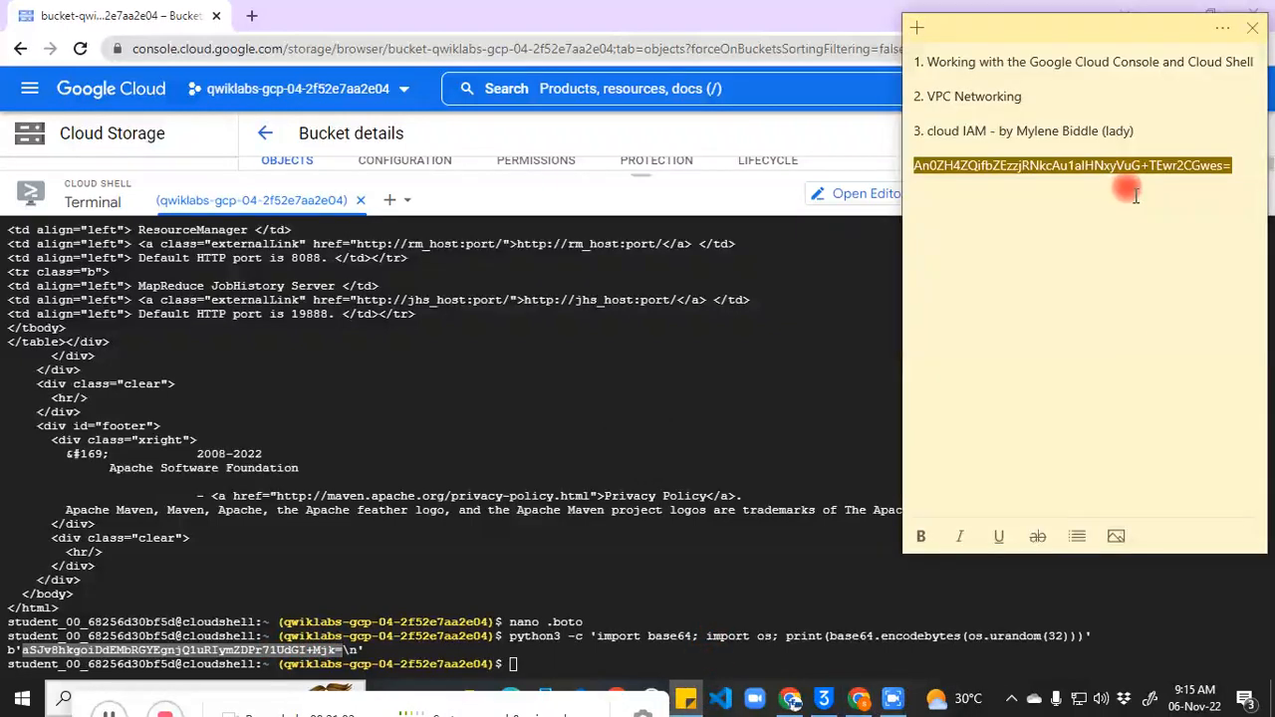
{"action": "left_click", "coordinate": [1253, 167]}
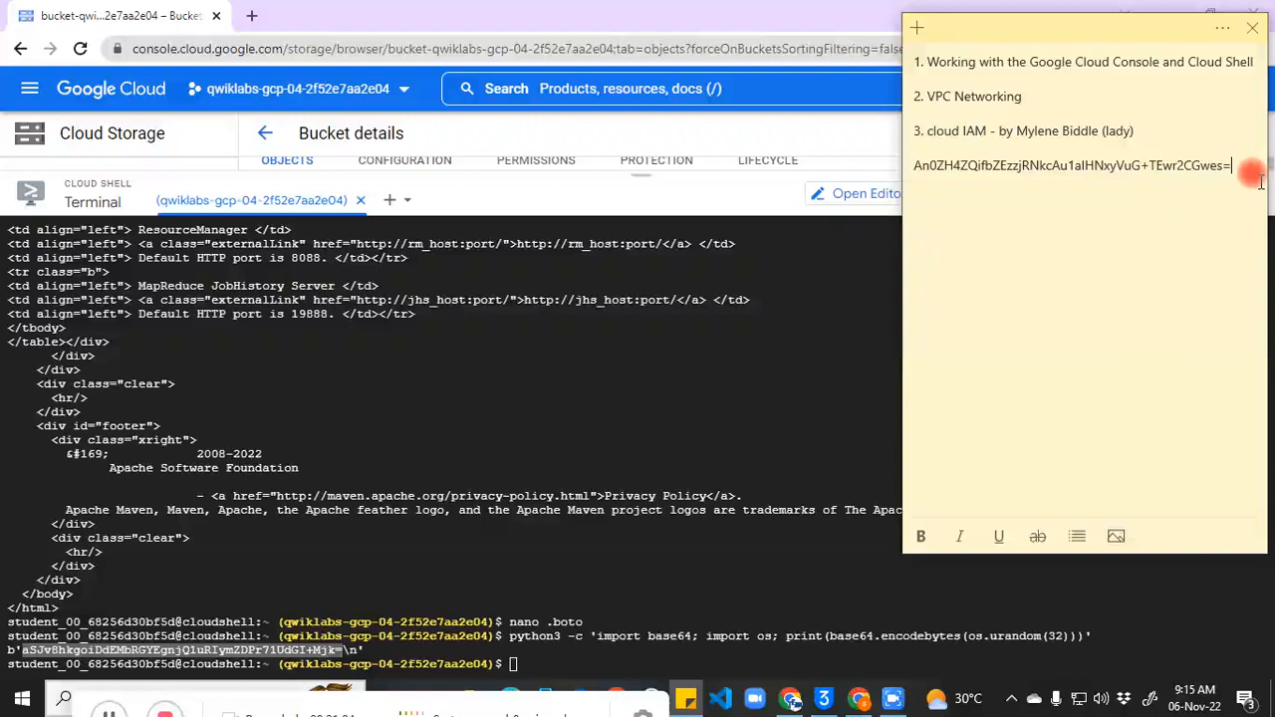
{"action": "key", "text": "ctrl+v"}
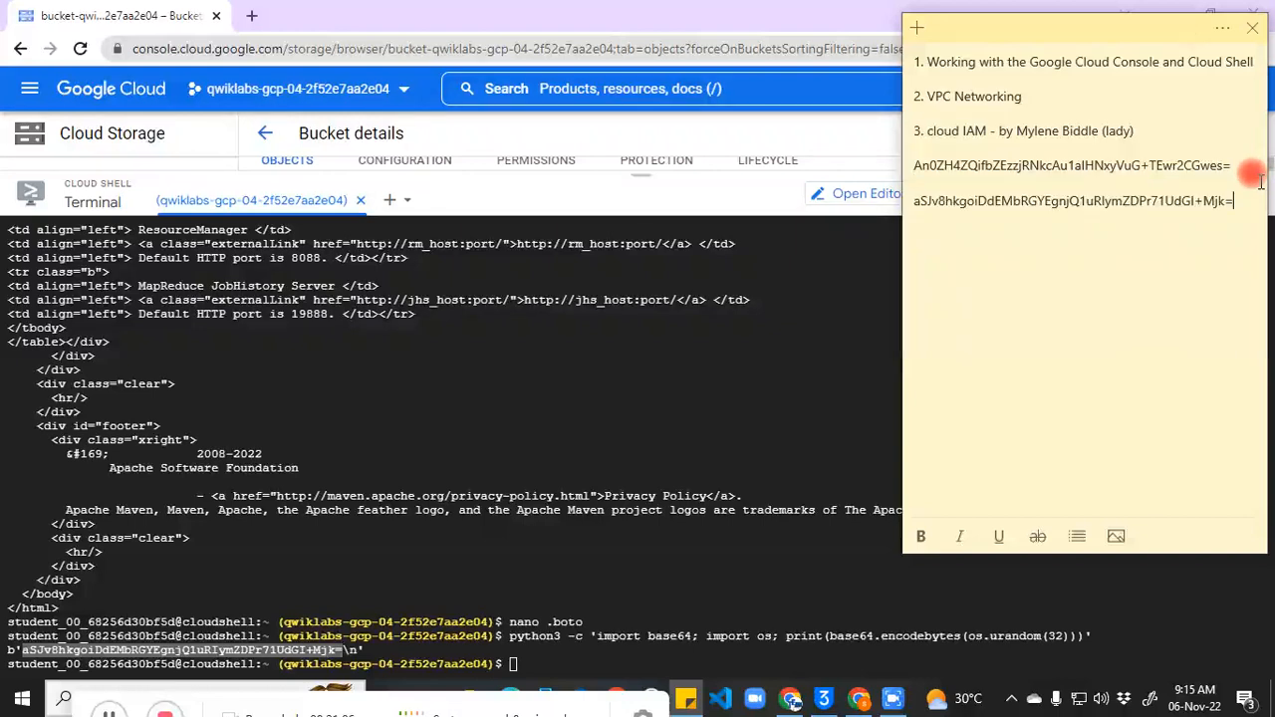
Step: Close the sticky note and reopen .boto with nano in Cloud Shell
{"action": "left_click", "coordinate": [613, 560]}
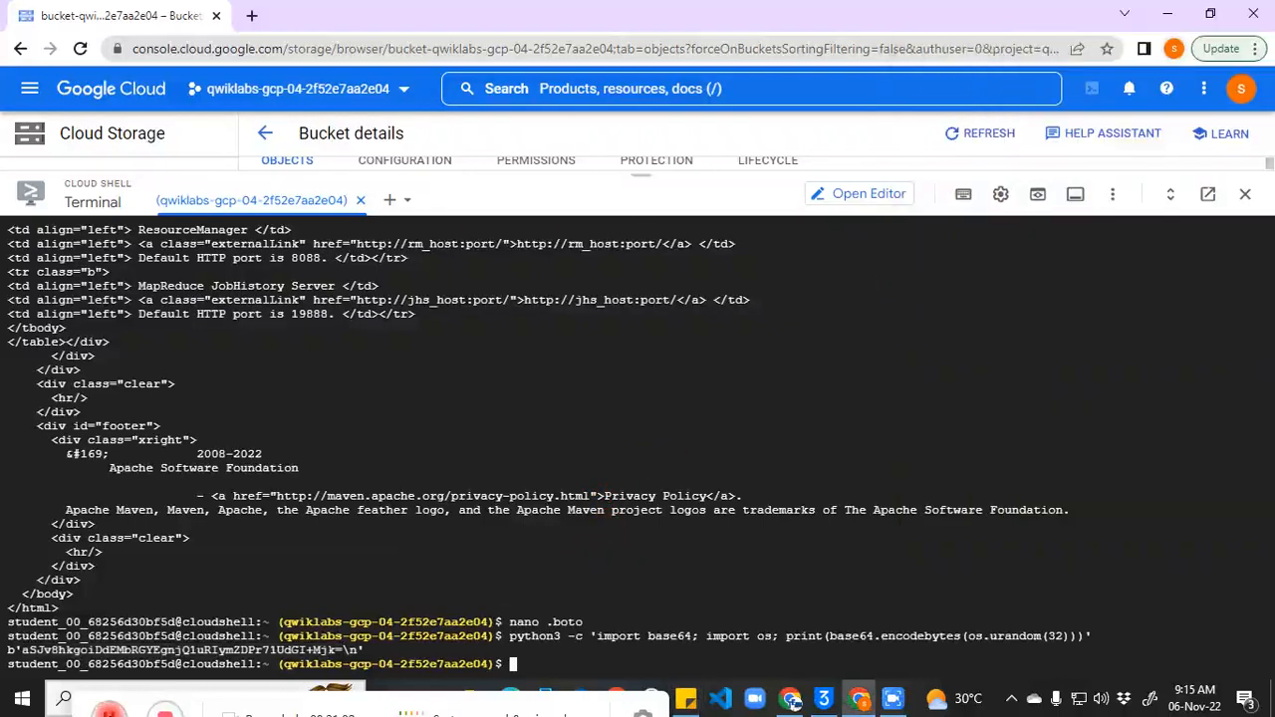
{"action": "left_click", "coordinate": [106, 709]}
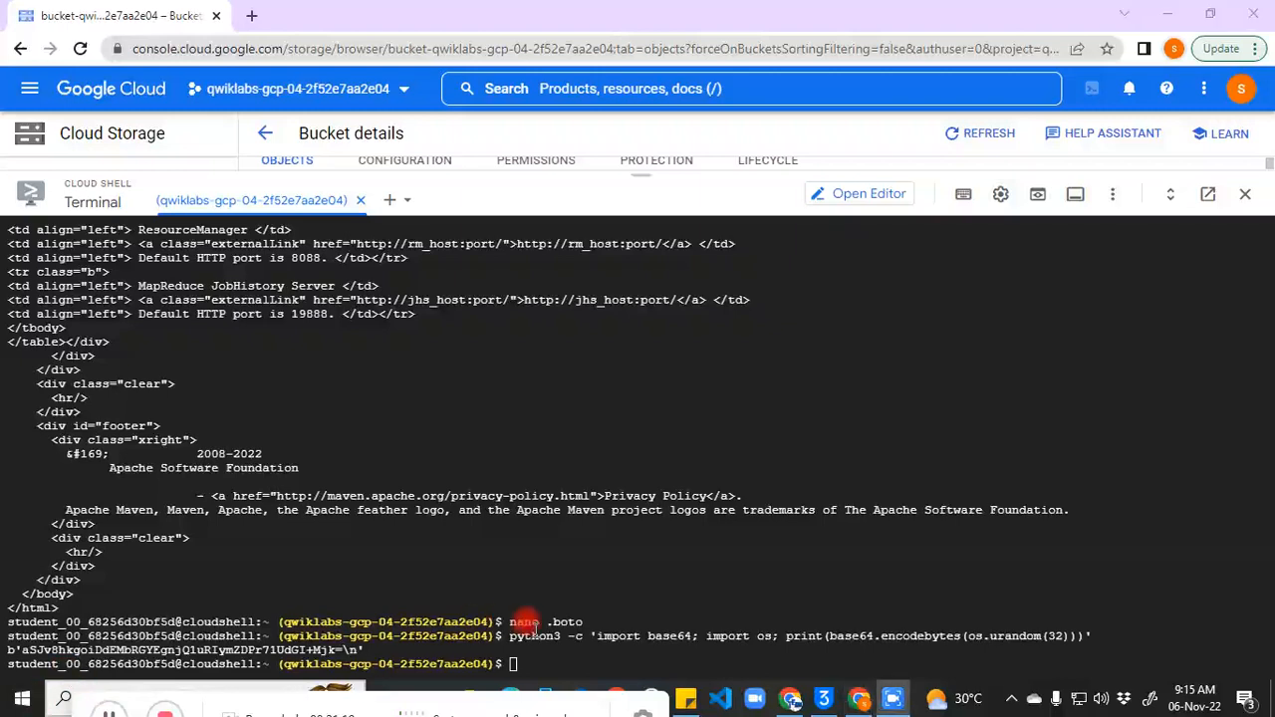
{"action": "left_click", "coordinate": [538, 646]}
{"action": "key", "text": "ctrl+v"}
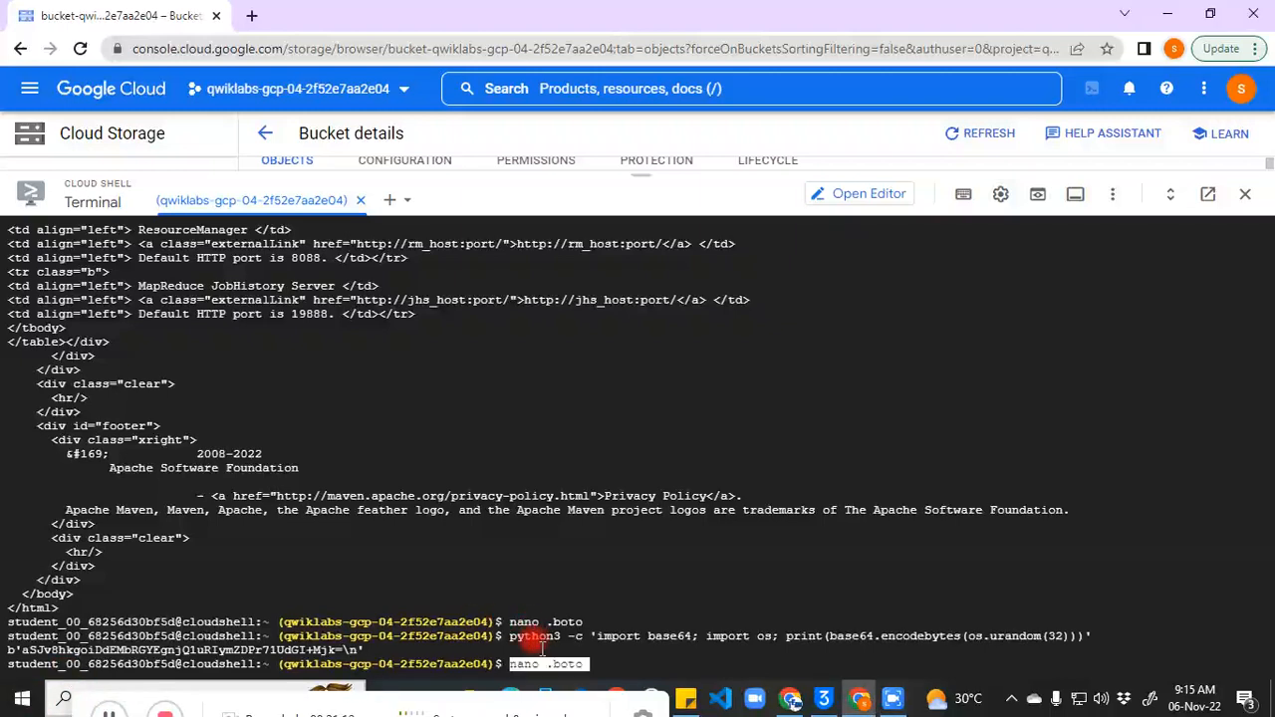
{"action": "key", "text": "Return"}
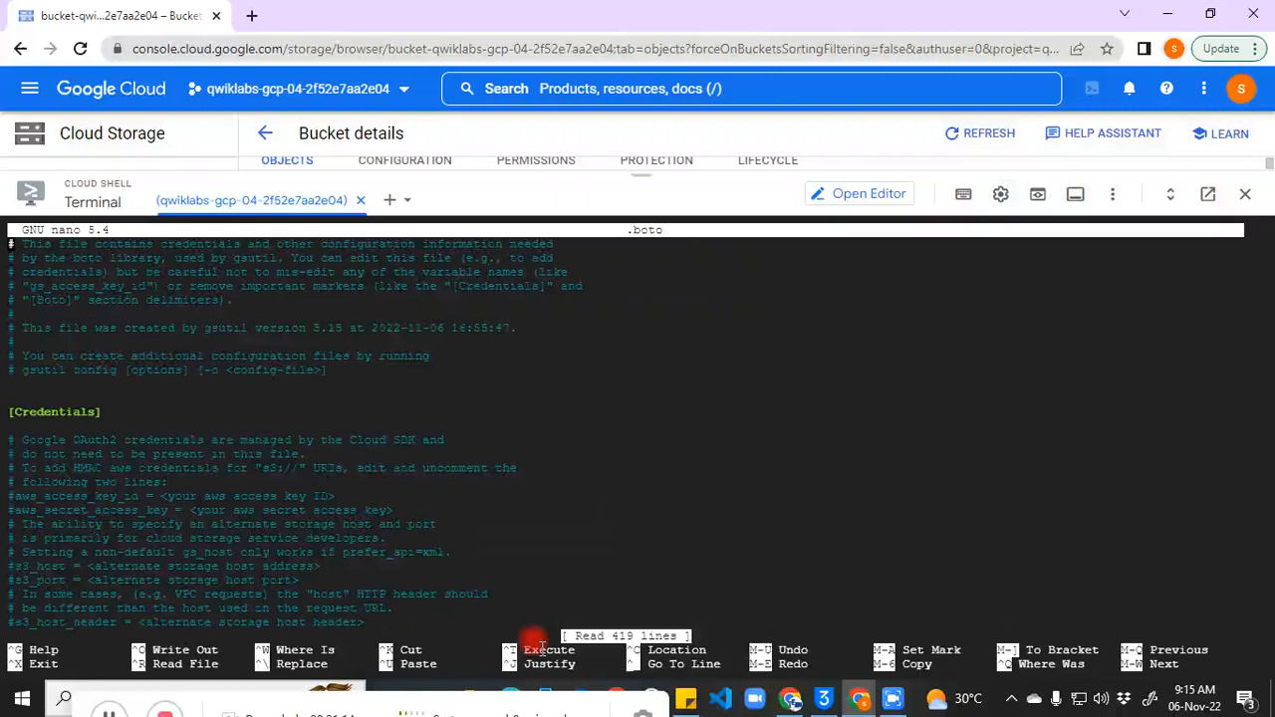
Step: Page down to the commented encryption_key and active decryption_key1 lines
{"action": "key", "text": "Down"}
{"action": "key", "text": "Down"}
{"action": "key", "text": "Down"}
{"action": "key", "text": "Down"}
{"action": "key", "text": "Down"}
{"action": "key", "text": "Down"}
{"action": "key", "text": "Down"}
{"action": "key", "text": "Down"}
{"action": "key", "text": "Down"}
{"action": "key", "text": "Down"}
{"action": "key", "text": "Down"}
{"action": "key", "text": "Down"}
{"action": "key", "text": "Down"}
{"action": "key", "text": "Down"}
{"action": "key", "text": "Down"}
{"action": "key", "text": "Down"}
{"action": "key", "text": "Down"}
{"action": "key", "text": "Down"}
{"action": "key", "text": "Down"}
{"action": "key", "text": "Down"}
{"action": "key", "text": "Down"}
{"action": "key", "text": "Down"}
{"action": "key", "text": "Down"}
{"action": "key", "text": "Down"}
{"action": "key", "text": "Down"}
{"action": "key", "text": "Down"}
{"action": "key", "text": "Down"}
{"action": "key", "text": "Down"}
{"action": "key", "text": "Down"}
{"action": "key", "text": "Down"}
{"action": "key", "text": "Down"}
{"action": "key", "text": "Down"}
{"action": "key", "text": "Down"}
{"action": "key", "text": "Down"}
{"action": "key", "text": "Down"}
{"action": "key", "text": "Down"}
{"action": "key", "text": "Down"}
{"action": "key", "text": "Down"}
{"action": "key", "text": "Down"}
{"action": "key", "text": "Down"}
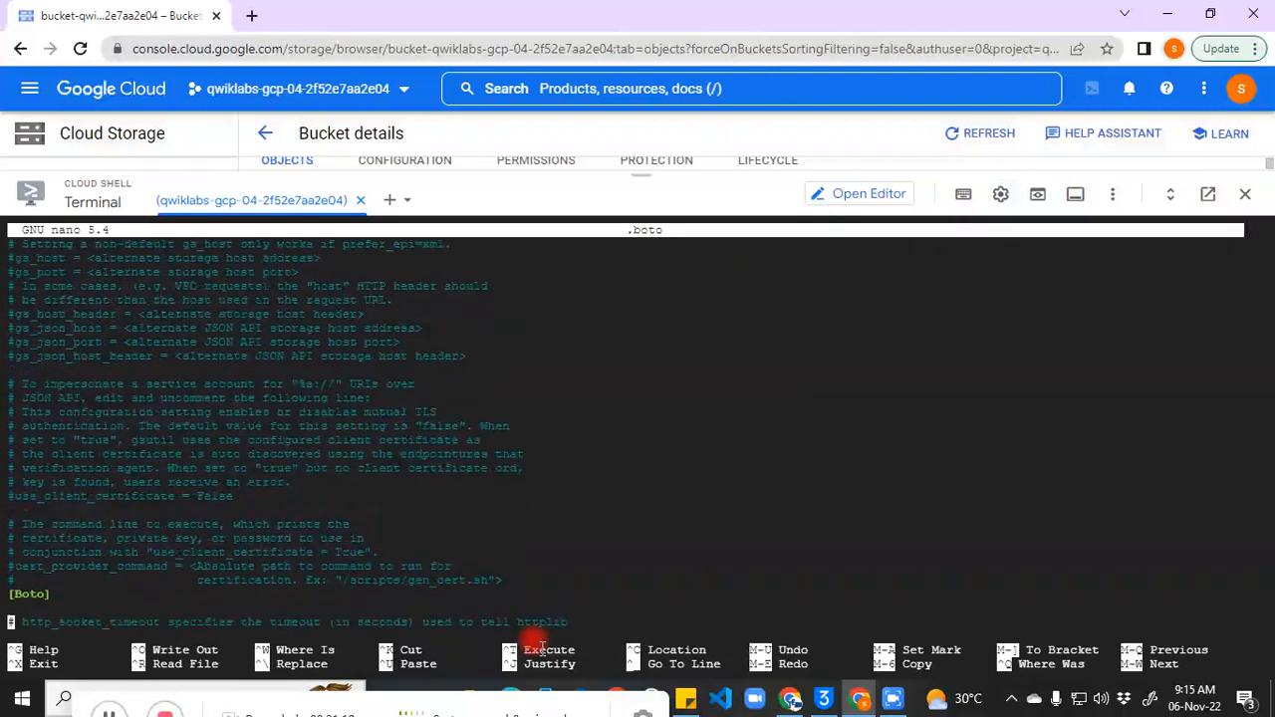
{"action": "key", "text": "Down"}
{"action": "key", "text": "Down"}
{"action": "key", "text": "Down"}
{"action": "key", "text": "Down"}
{"action": "key", "text": "Down"}
{"action": "key", "text": "Down"}
{"action": "key", "text": "Down"}
{"action": "key", "text": "Down"}
{"action": "key", "text": "Down"}
{"action": "key", "text": "Down"}
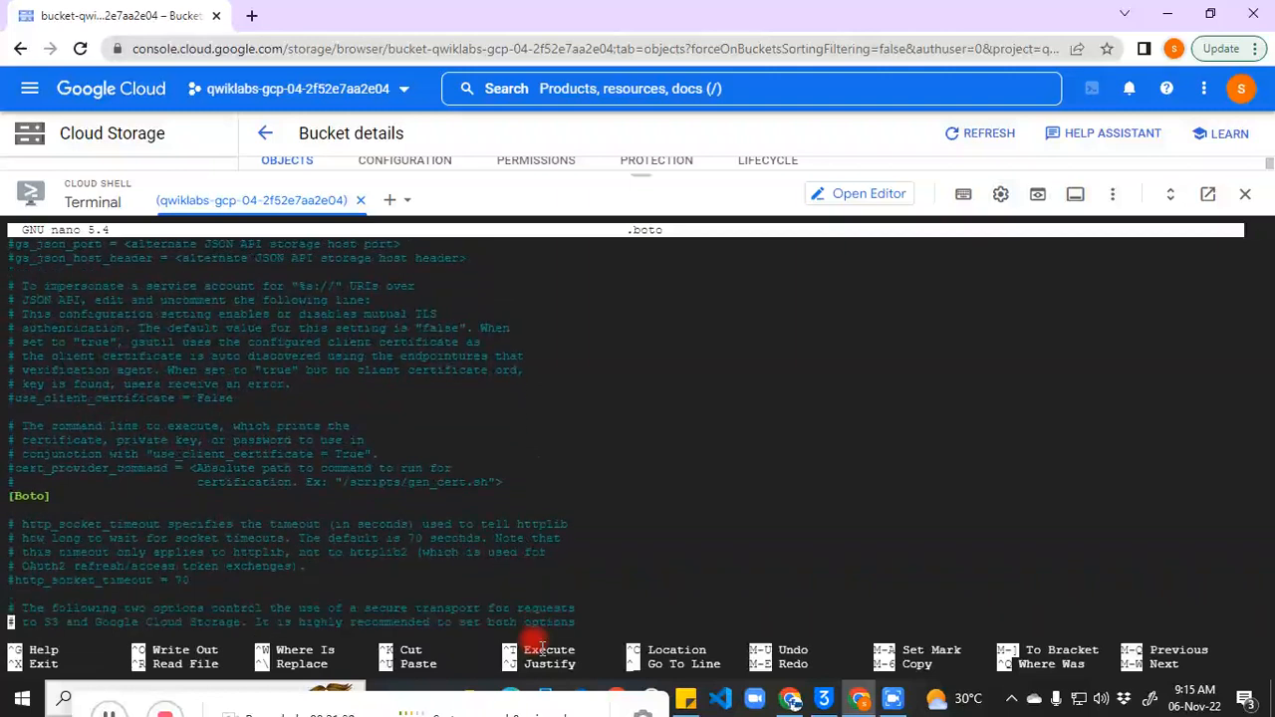
{"action": "key", "text": "Down"}
{"action": "key", "text": "Down"}
{"action": "key", "text": "Down"}
{"action": "key", "text": "Down"}
{"action": "key", "text": "Down"}
{"action": "key", "text": "Down"}
{"action": "key", "text": "Down"}
{"action": "key", "text": "Down"}
{"action": "key", "text": "Down"}
{"action": "key", "text": "Down"}
{"action": "key", "text": "Down"}
{"action": "key", "text": "Down"}
{"action": "key", "text": "Down"}
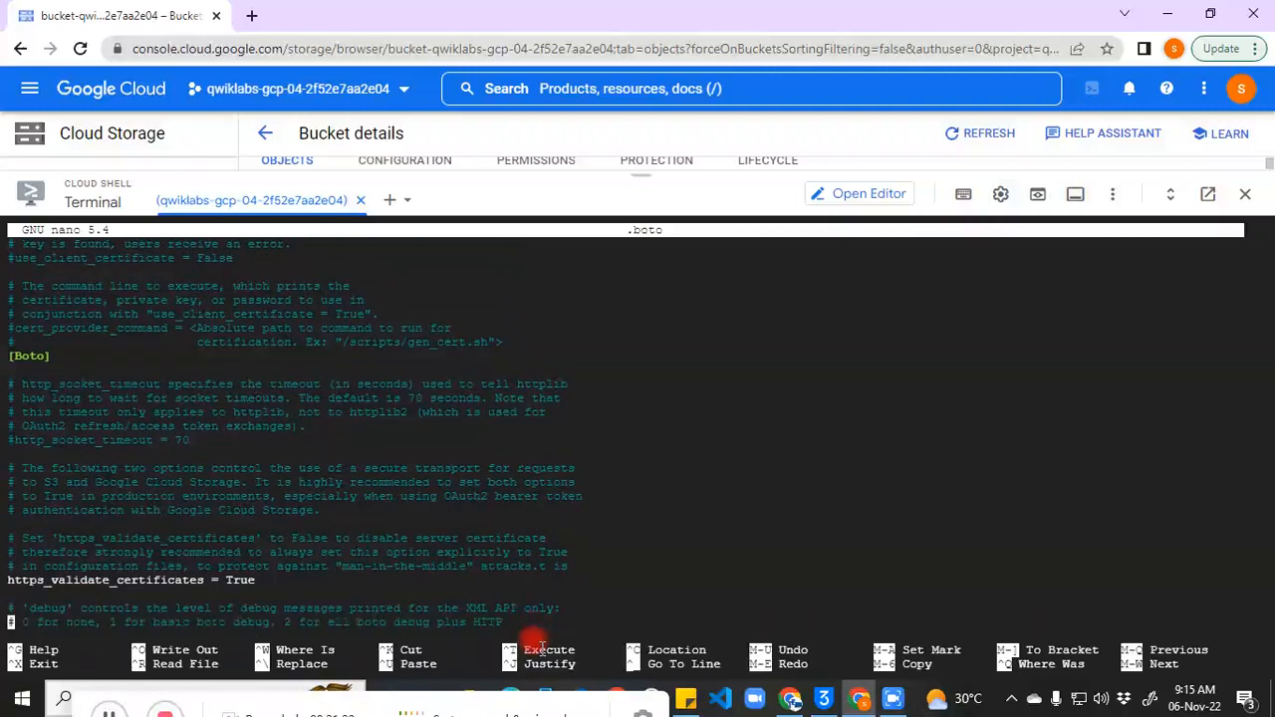
{"action": "key", "text": "Down"}
{"action": "key", "text": "Down"}
{"action": "key", "text": "Down"}
{"action": "key", "text": "Down"}
{"action": "key", "text": "Down"}
{"action": "key", "text": "Down"}
{"action": "key", "text": "Down"}
{"action": "key", "text": "Down"}
{"action": "key", "text": "Down"}
{"action": "key", "text": "Down"}
{"action": "key", "text": "Down"}
{"action": "key", "text": "Down"}
{"action": "key", "text": "Down"}
{"action": "key", "text": "Down"}
{"action": "key", "text": "Down"}
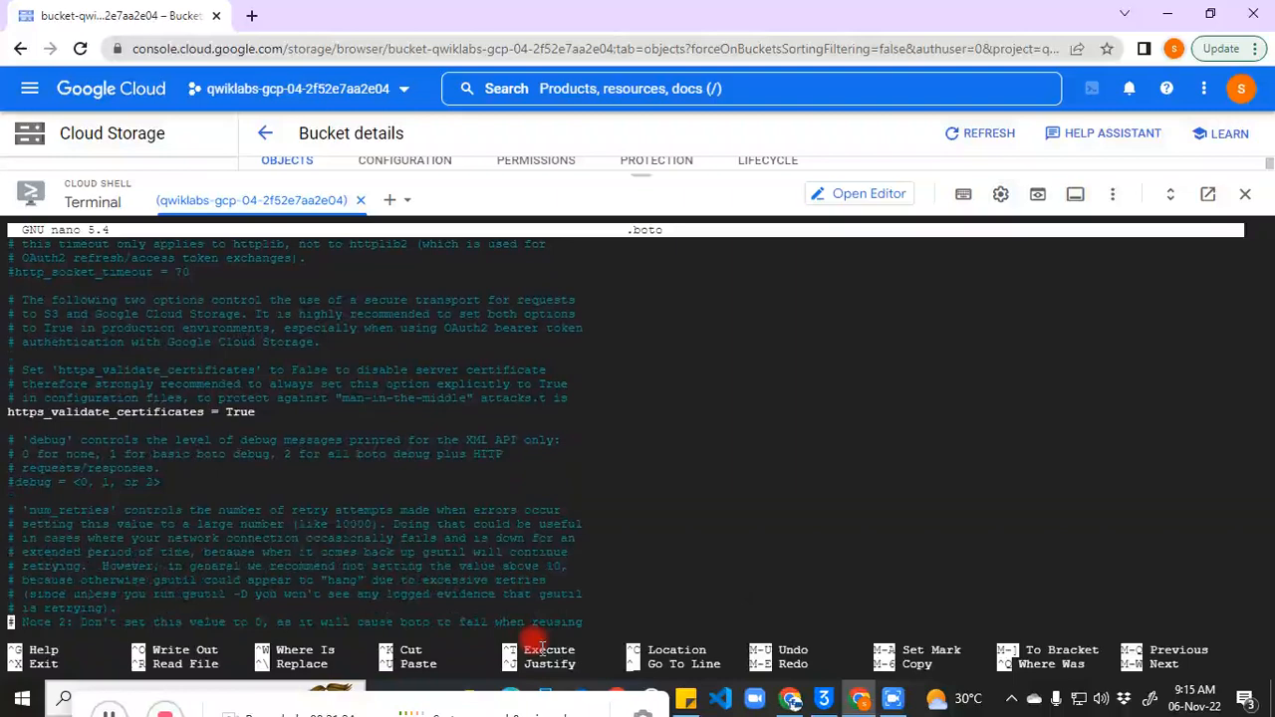
{"action": "key", "text": "Page_Down"}
{"action": "key", "text": "Down"}
{"action": "key", "text": "Down"}
{"action": "key", "text": "Down"}
{"action": "key", "text": "Down"}
{"action": "key", "text": "Down"}
{"action": "key", "text": "Down"}
{"action": "key", "text": "Down"}
{"action": "key", "text": "Down"}
{"action": "key", "text": "Down"}
{"action": "key", "text": "Down"}
{"action": "key", "text": "Down"}
{"action": "key", "text": "Down"}
{"action": "key", "text": "Down"}
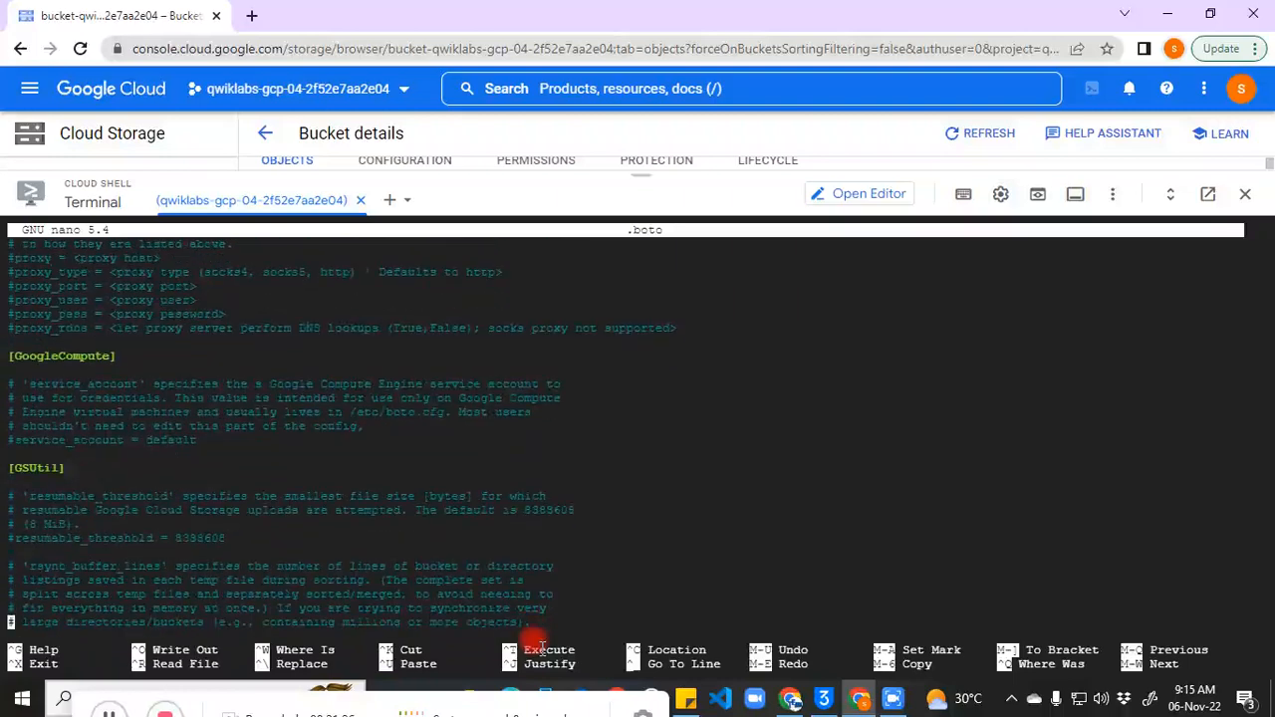
{"action": "key", "text": "Down"}
{"action": "key", "text": "Down"}
{"action": "key", "text": "Down"}
{"action": "key", "text": "Down"}
{"action": "key", "text": "Down"}
{"action": "key", "text": "Down"}
{"action": "key", "text": "Down"}
{"action": "key", "text": "Down"}
{"action": "key", "text": "Down"}
{"action": "key", "text": "Down"}
{"action": "key", "text": "Down"}
{"action": "key", "text": "Down"}
{"action": "key", "text": "Down"}
{"action": "key", "text": "Down"}
{"action": "key", "text": "Down"}
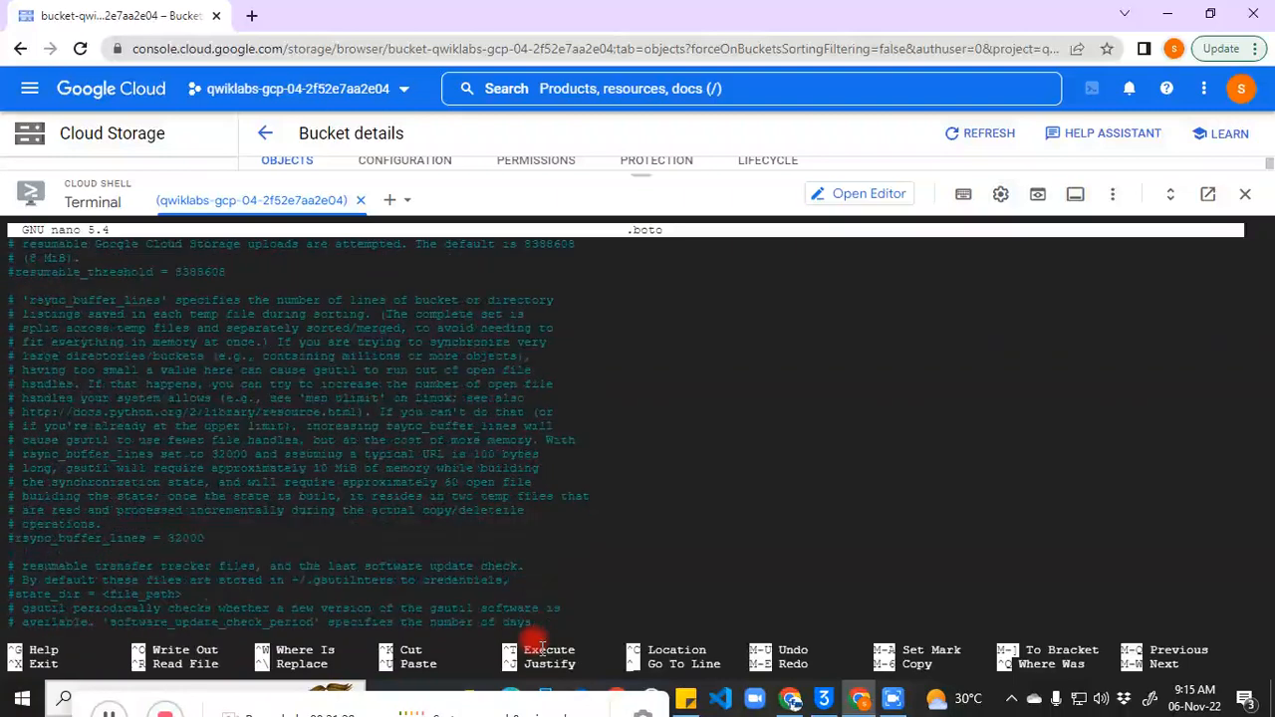
{"action": "key", "text": "Down"}
{"action": "key", "text": "Down"}
{"action": "key", "text": "Down"}
{"action": "key", "text": "Down"}
{"action": "key", "text": "Down"}
{"action": "key", "text": "Down"}
{"action": "key", "text": "Down"}
{"action": "key", "text": "Down"}
{"action": "key", "text": "Down"}
{"action": "key", "text": "Down"}
{"action": "key", "text": "Down"}
{"action": "key", "text": "Down"}
{"action": "key", "text": "Down"}
{"action": "key", "text": "Down"}
{"action": "key", "text": "Down"}
{"action": "key", "text": "Down"}
{"action": "key", "text": "Down"}
{"action": "key", "text": "Down"}
{"action": "key", "text": "Down"}
{"action": "key", "text": "Down"}
{"action": "key", "text": "Down"}
{"action": "key", "text": "Down"}
{"action": "key", "text": "Down"}
{"action": "key", "text": "Down"}
{"action": "key", "text": "Down"}
{"action": "key", "text": "Down"}
{"action": "key", "text": "Down"}
{"action": "key", "text": "Down"}
{"action": "key", "text": "Down"}
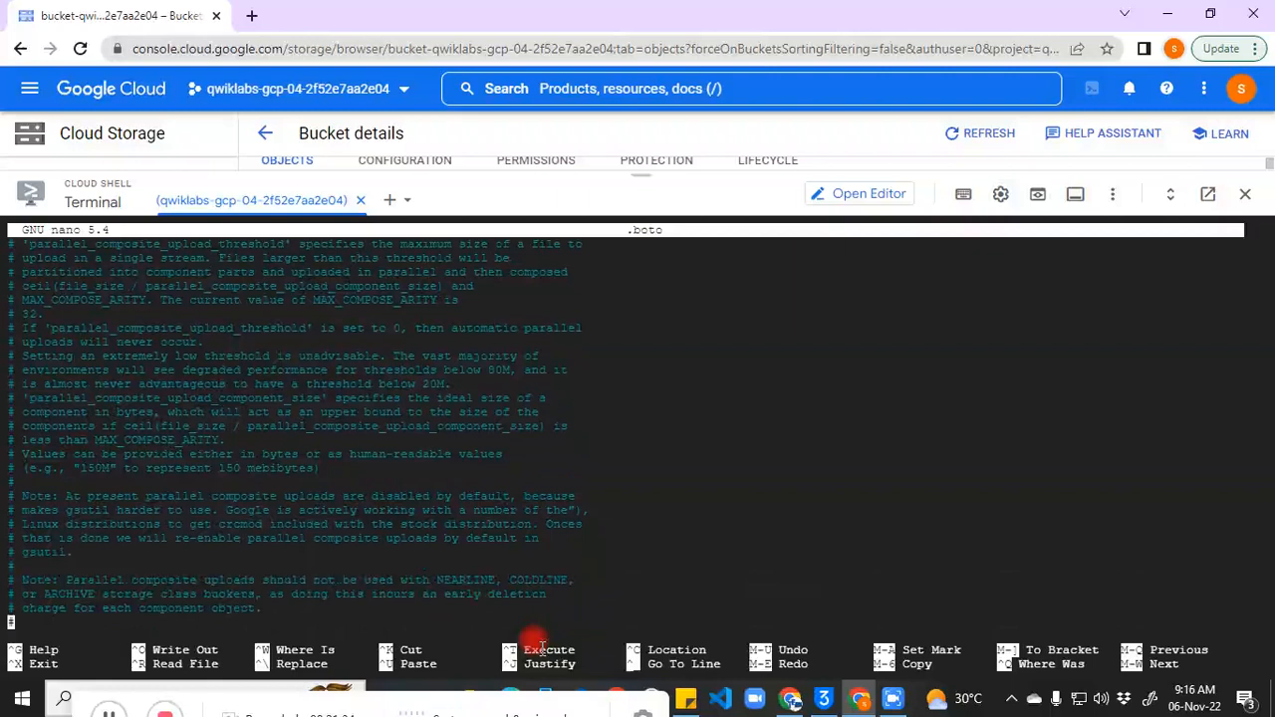
{"action": "key", "text": "Down"}
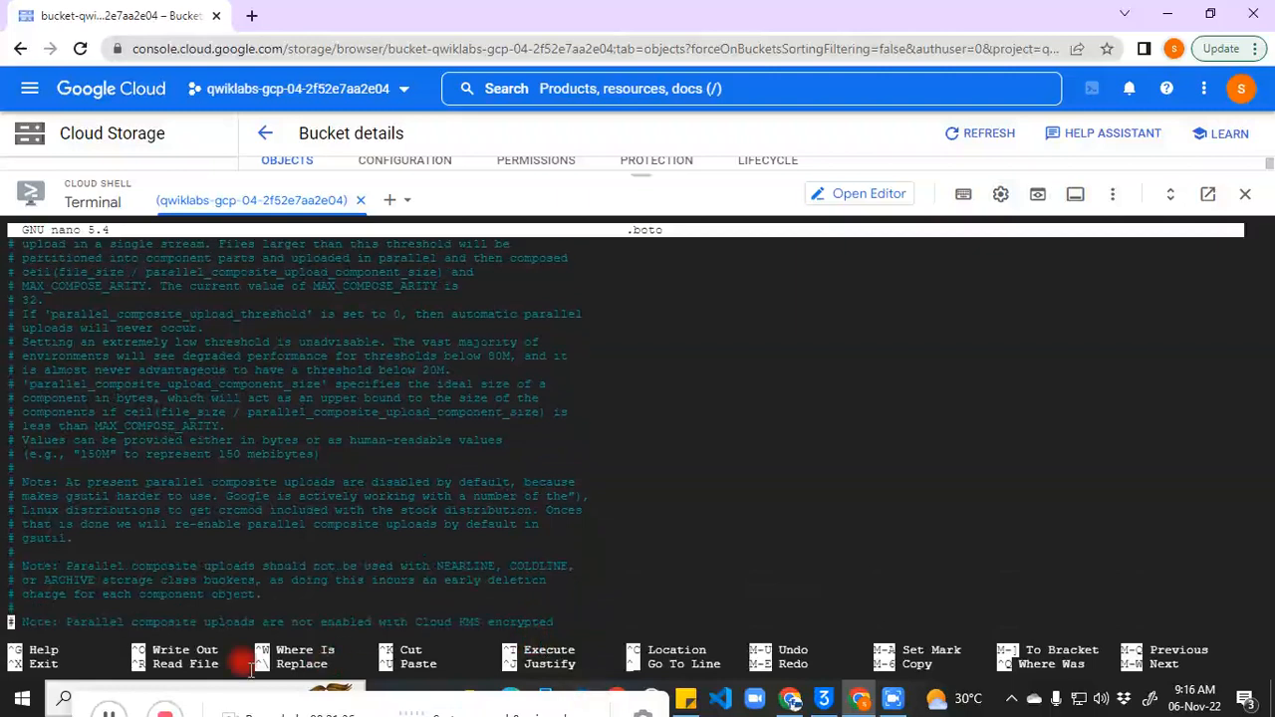
{"action": "key", "text": "Down"}
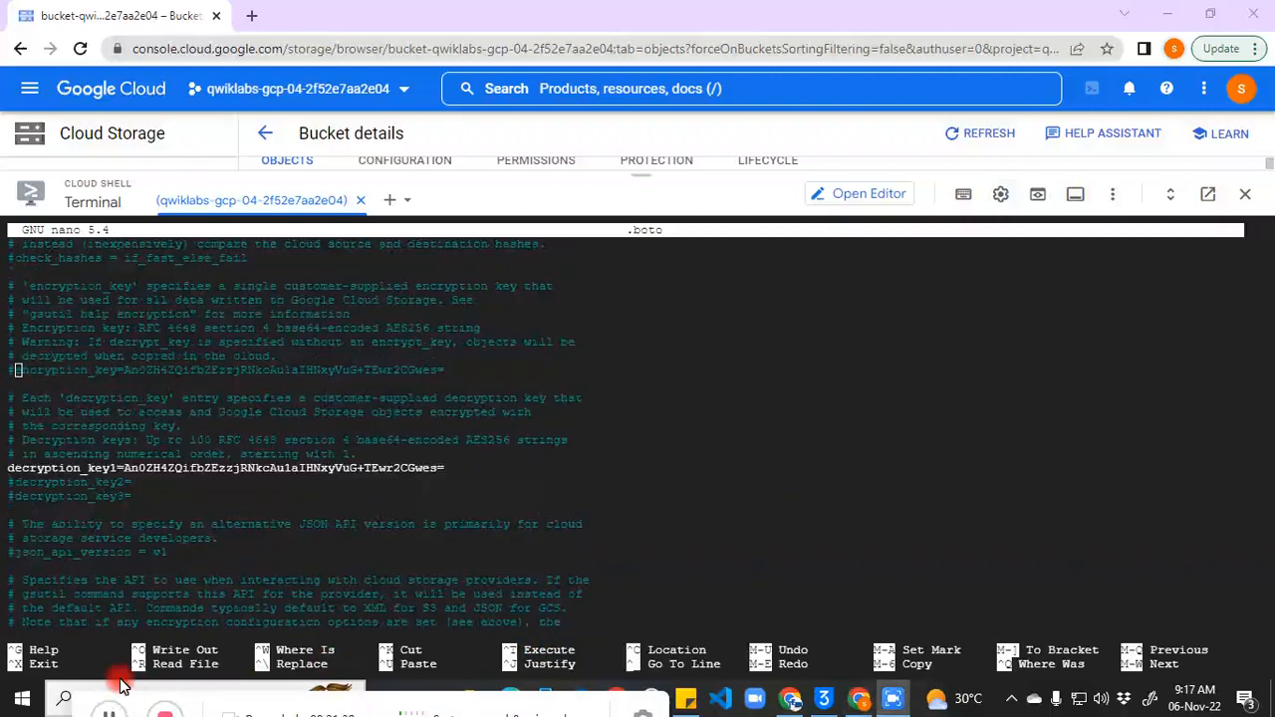
Step: Uncomment encryption_key and erase its old value, leaving encryption_key=
{"action": "left_click", "coordinate": [58, 382]}
{"action": "key", "text": "BackSpace"}
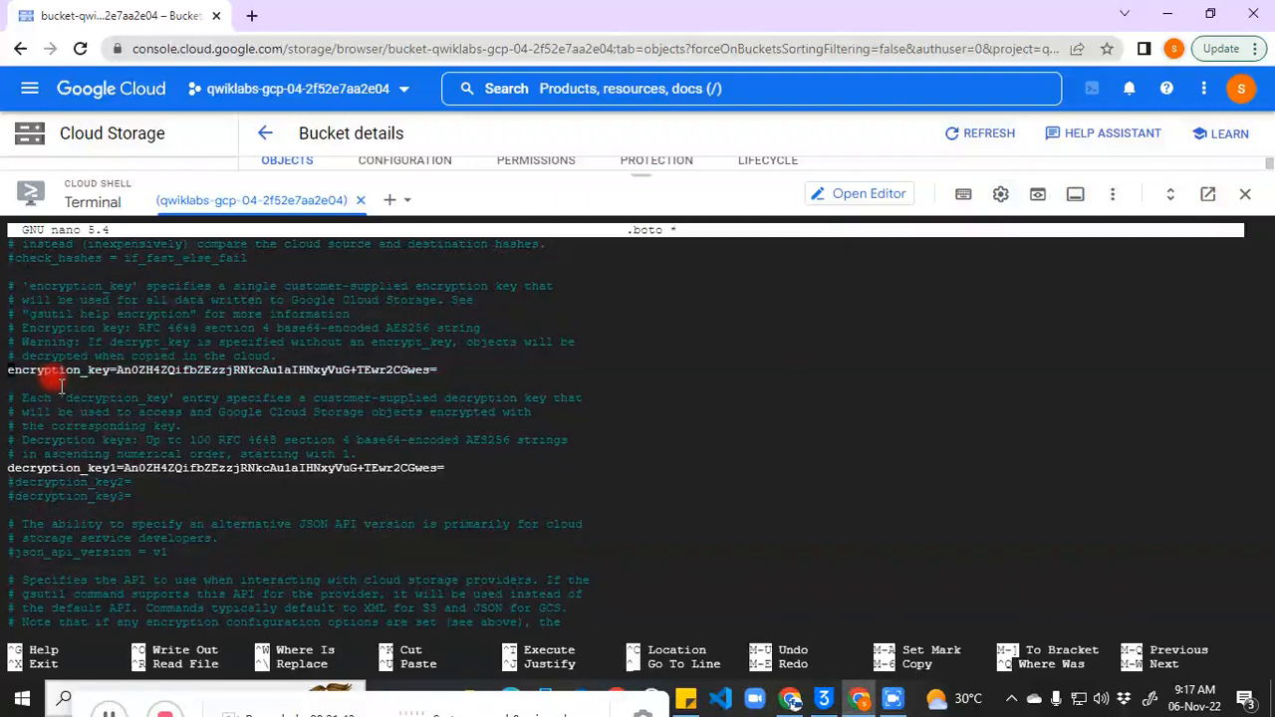
{"action": "key", "text": "Right"}
{"action": "key", "text": "Right"}
{"action": "key", "text": "Right"}
{"action": "key", "text": "Right"}
{"action": "key", "text": "Right"}
{"action": "key", "text": "Right"}
{"action": "key", "text": "Right"}
{"action": "key", "text": "Right"}
{"action": "key", "text": "Right"}
{"action": "key", "text": "Right"}
{"action": "key", "text": "Right"}
{"action": "key", "text": "Right"}
{"action": "key", "text": "Right"}
{"action": "key", "text": "Right"}
{"action": "key", "text": "Right"}
{"action": "key", "text": "Right"}
{"action": "key", "text": "Right"}
{"action": "key", "text": "Right"}
{"action": "key", "text": "Right"}
{"action": "key", "text": "Right"}
{"action": "key", "text": "Right"}
{"action": "key", "text": "Right"}
{"action": "key", "text": "Right"}
{"action": "key", "text": "Right"}
{"action": "key", "text": "Right"}
{"action": "key", "text": "Right"}
{"action": "key", "text": "Right"}
{"action": "key", "text": "Right"}
{"action": "key", "text": "Right"}
{"action": "key", "text": "Right"}
{"action": "key", "text": "Right"}
{"action": "key", "text": "Right"}
{"action": "key", "text": "Right"}
{"action": "key", "text": "Right"}
{"action": "key", "text": "Right"}
{"action": "key", "text": "Right"}
{"action": "key", "text": "Right"}
{"action": "key", "text": "Right"}
{"action": "key", "text": "Right"}
{"action": "key", "text": "Right"}
{"action": "key", "text": "Right"}
{"action": "key", "text": "Right"}
{"action": "key", "text": "Right"}
{"action": "key", "text": "Right"}
{"action": "key", "text": "Right"}
{"action": "key", "text": "Up"}
{"action": "key", "text": "Left"}
{"action": "key", "text": "BackSpace"}
{"action": "key", "text": "BackSpace"}
{"action": "key", "text": "BackSpace"}
{"action": "key", "text": "BackSpace"}
{"action": "key", "text": "BackSpace"}
{"action": "key", "text": "BackSpace"}
{"action": "key", "text": "BackSpace"}
{"action": "key", "text": "BackSpace"}
{"action": "key", "text": "BackSpace"}
{"action": "key", "text": "BackSpace"}
{"action": "key", "text": "BackSpace"}
{"action": "key", "text": "BackSpace"}
{"action": "key", "text": "BackSpace"}
{"action": "key", "text": "BackSpace"}
{"action": "key", "text": "BackSpace"}
{"action": "key", "text": "BackSpace"}
{"action": "key", "text": "BackSpace"}
{"action": "key", "text": "BackSpace"}
{"action": "key", "text": "BackSpace"}
{"action": "key", "text": "BackSpace"}
{"action": "key", "text": "BackSpace"}
{"action": "key", "text": "BackSpace"}
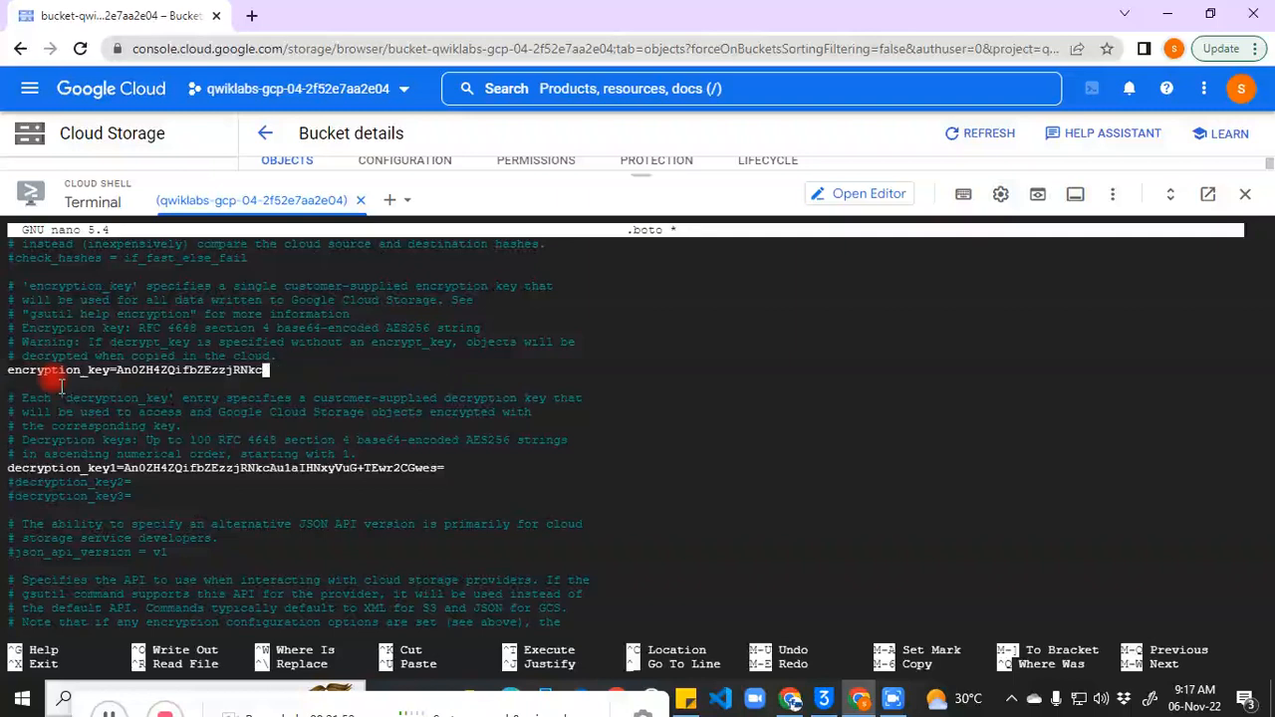
{"action": "key", "text": "BackSpace"}
{"action": "key", "text": "BackSpace"}
{"action": "key", "text": "BackSpace"}
{"action": "key", "text": "BackSpace"}
{"action": "key", "text": "BackSpace"}
{"action": "key", "text": "BackSpace"}
{"action": "key", "text": "BackSpace"}
{"action": "key", "text": "BackSpace"}
{"action": "key", "text": "BackSpace"}
{"action": "key", "text": "BackSpace"}
{"action": "key", "text": "BackSpace"}
{"action": "key", "text": "BackSpace"}
{"action": "key", "text": "BackSpace"}
{"action": "key", "text": "BackSpace"}
{"action": "key", "text": "BackSpace"}
{"action": "key", "text": "BackSpace"}
{"action": "key", "text": "BackSpace"}
{"action": "key", "text": "BackSpace"}
{"action": "key", "text": "BackSpace"}
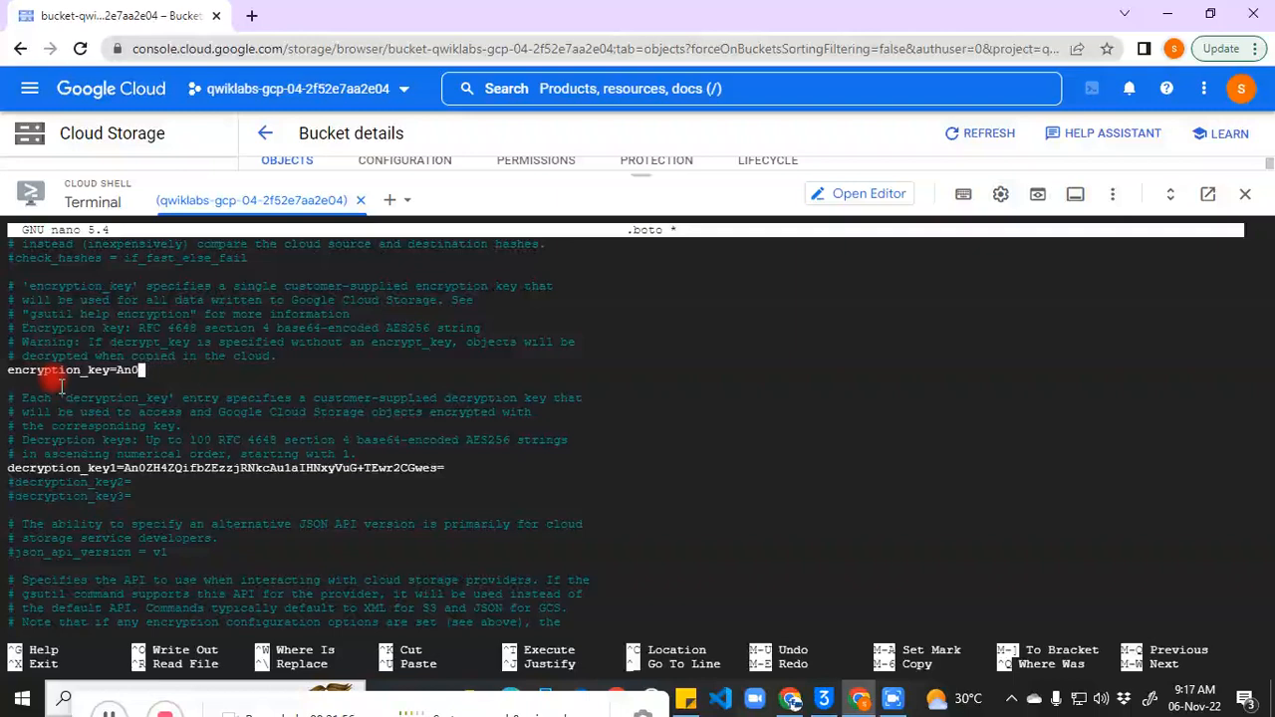
{"action": "key", "text": "BackSpace"}
{"action": "type", "text": "nano .boto"}
{"action": "key", "text": "BackSpace"}
{"action": "key", "text": "BackSpace"}
{"action": "key", "text": "BackSpace"}
{"action": "key", "text": "BackSpace"}
{"action": "key", "text": "BackSpace"}
{"action": "key", "text": "BackSpace"}
{"action": "key", "text": "BackSpace"}
{"action": "key", "text": "BackSpace"}
{"action": "key", "text": "BackSpace"}
{"action": "key", "text": "BackSpace"}
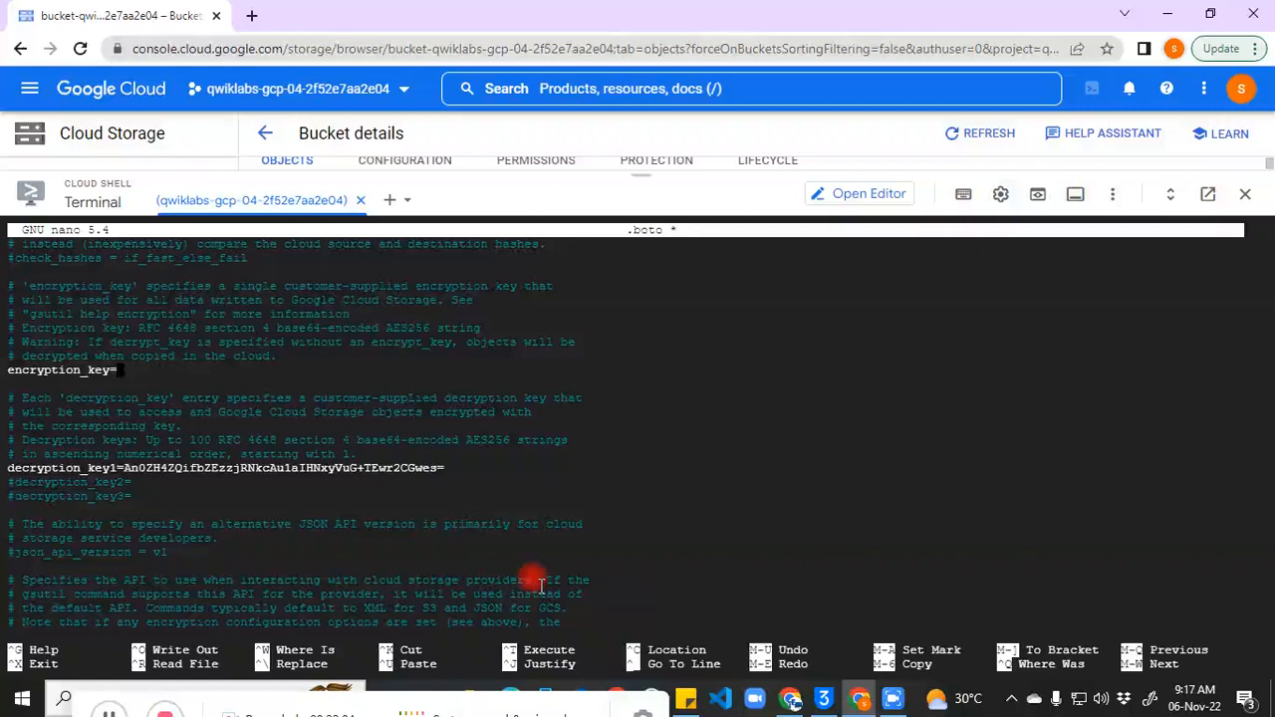
Step: Copy the newly generated key line from the sticky note
{"action": "left_click", "coordinate": [684, 702]}
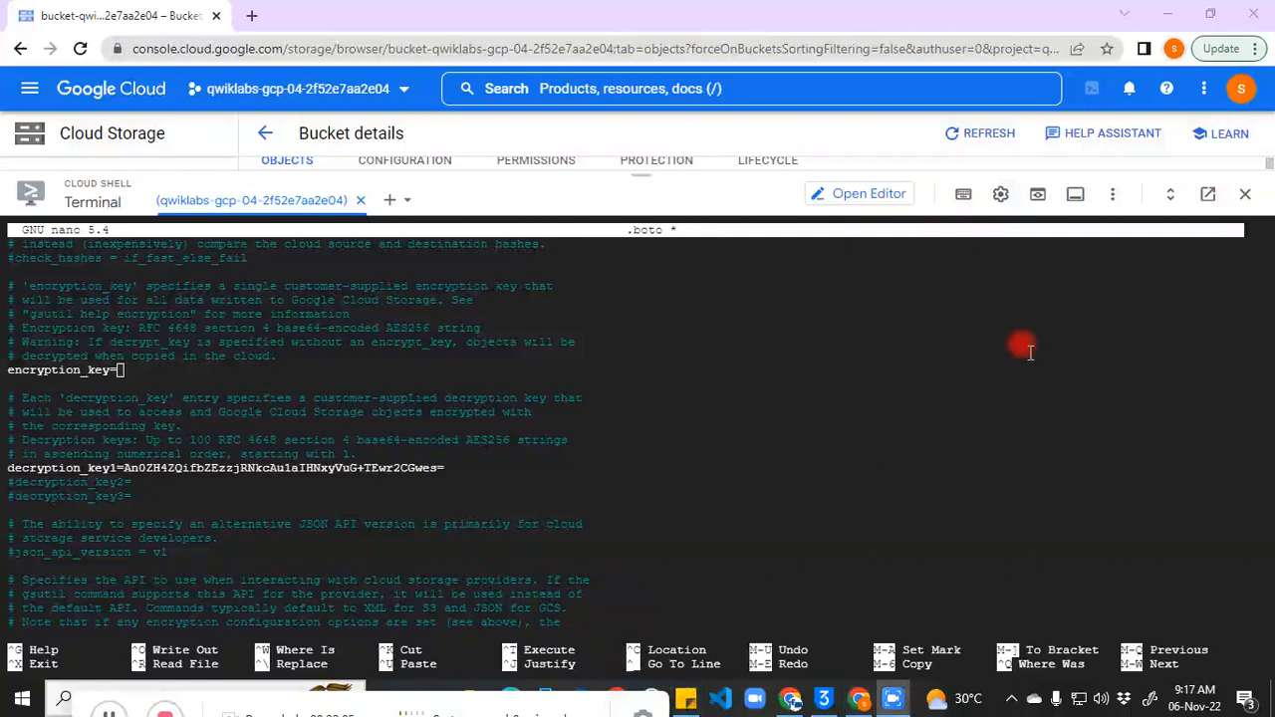
{"action": "left_click", "coordinate": [685, 701]}
{"action": "left_click_drag", "start_coordinate": [1236, 201], "coordinate": [909, 205]}
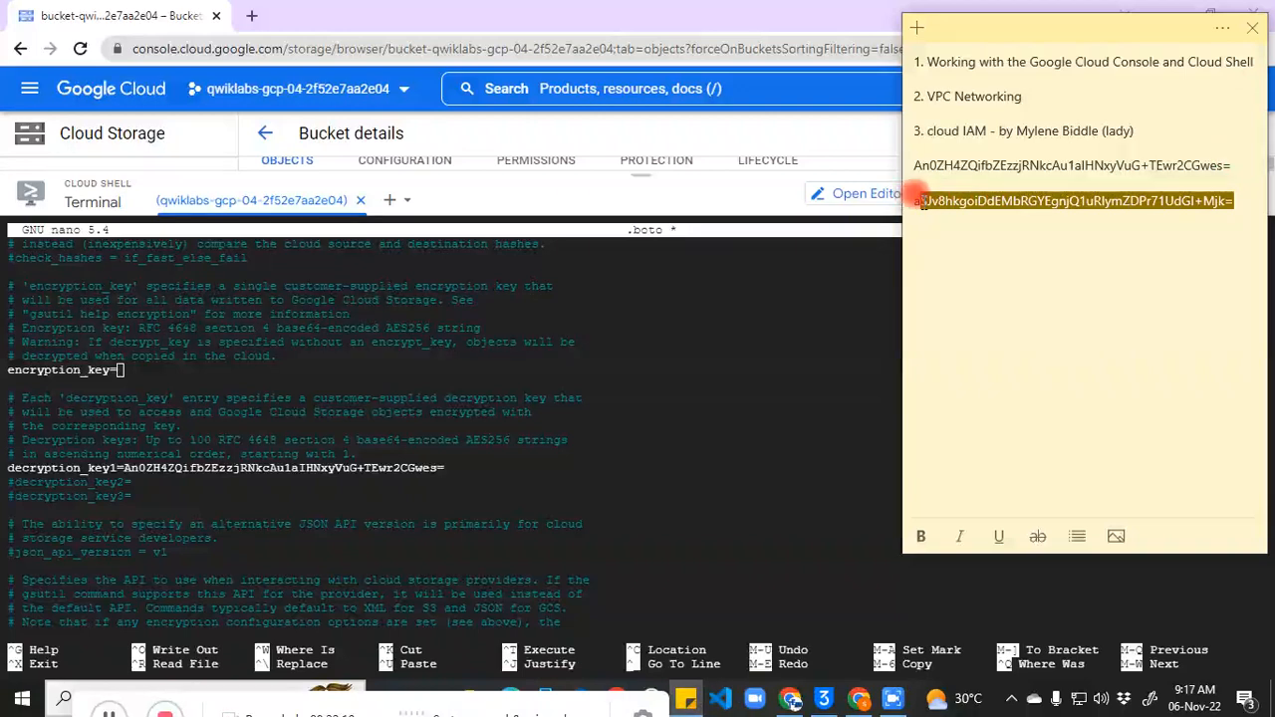
{"action": "left_click", "coordinate": [913, 200]}
{"action": "triple_click", "coordinate": [912, 202]}
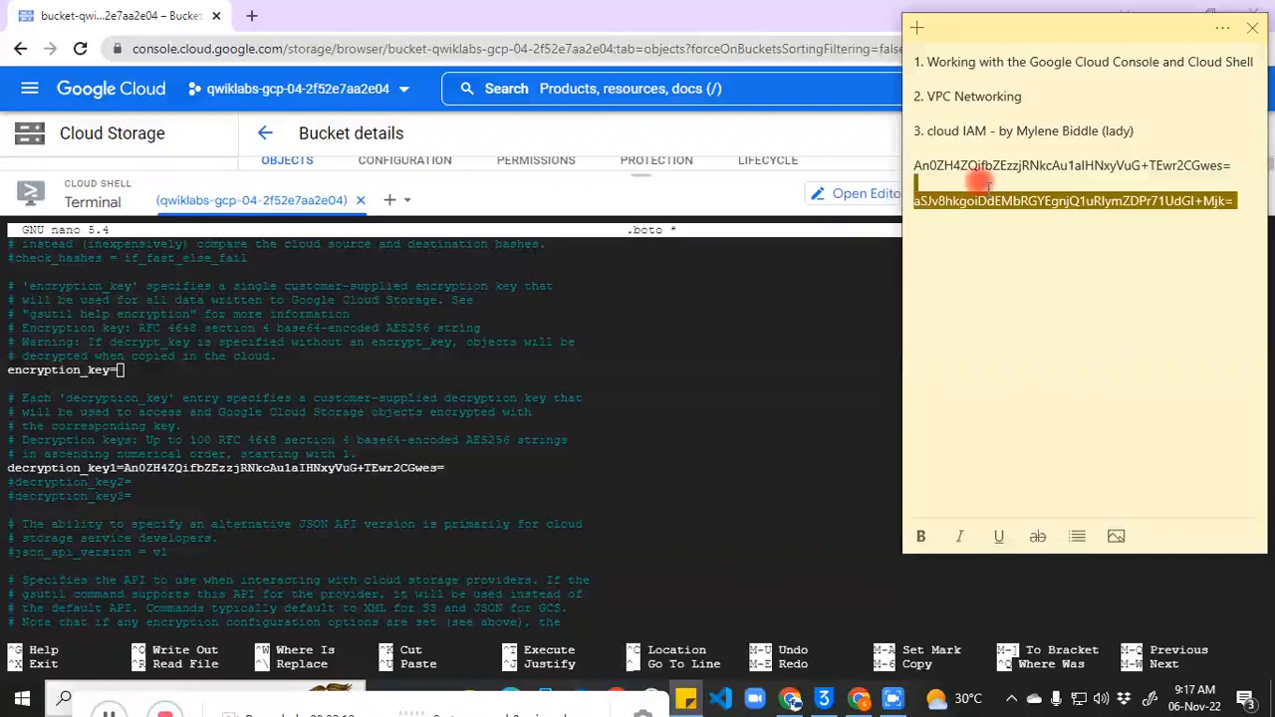
{"action": "left_click", "coordinate": [911, 201]}
{"action": "double_click", "coordinate": [913, 201]}
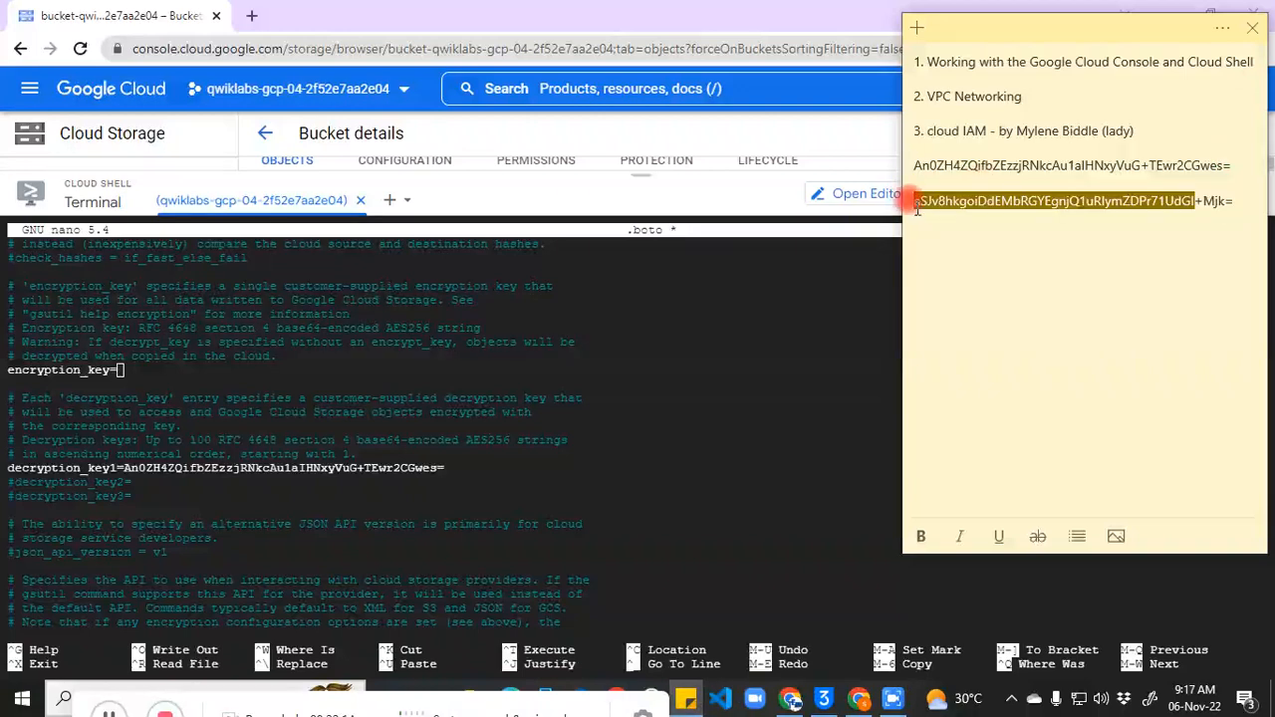
{"action": "left_click", "coordinate": [915, 201]}
{"action": "triple_click", "coordinate": [1242, 200]}
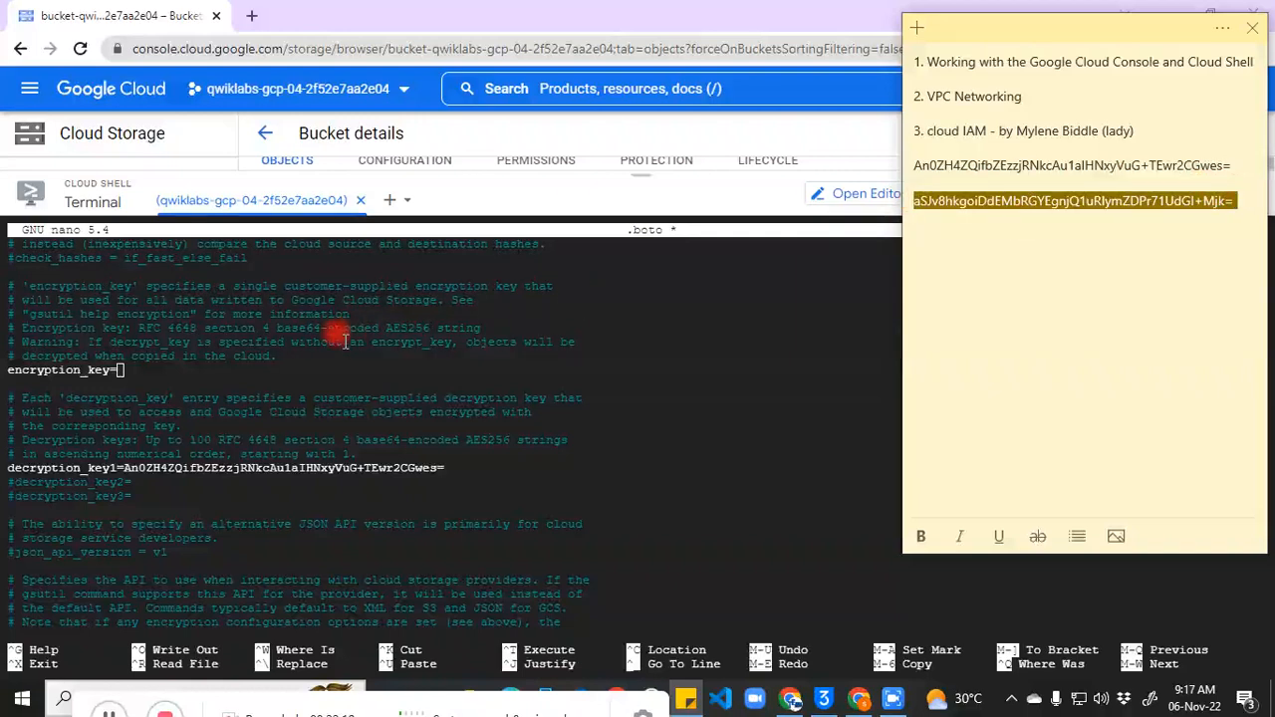
Step: Paste the new key after encryption_key=, then save .boto and exit nano
{"action": "left_click", "coordinate": [328, 367]}
{"action": "type", "text": "aSJv8hkgoiDdEMbRGYEgnjQ1uRIymZDPr71UdGI+Mjk="}
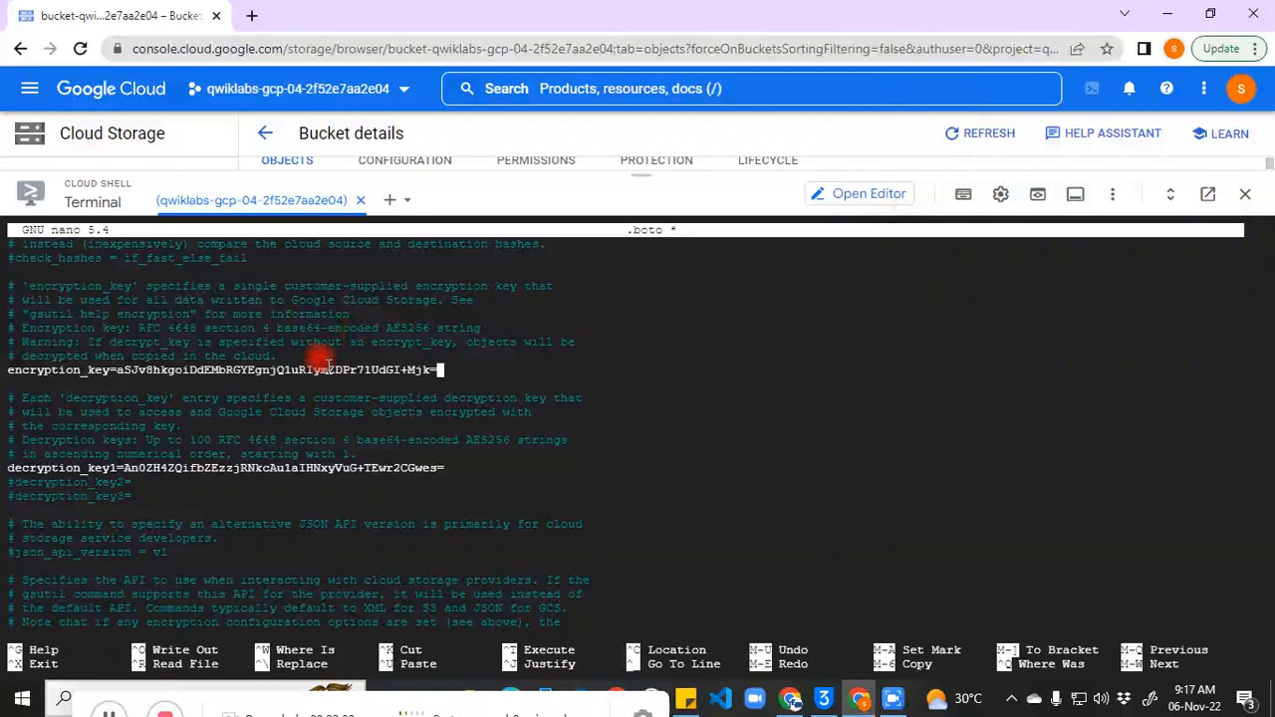
{"action": "key", "text": "ctrl+o"}
{"action": "key", "text": "Return"}
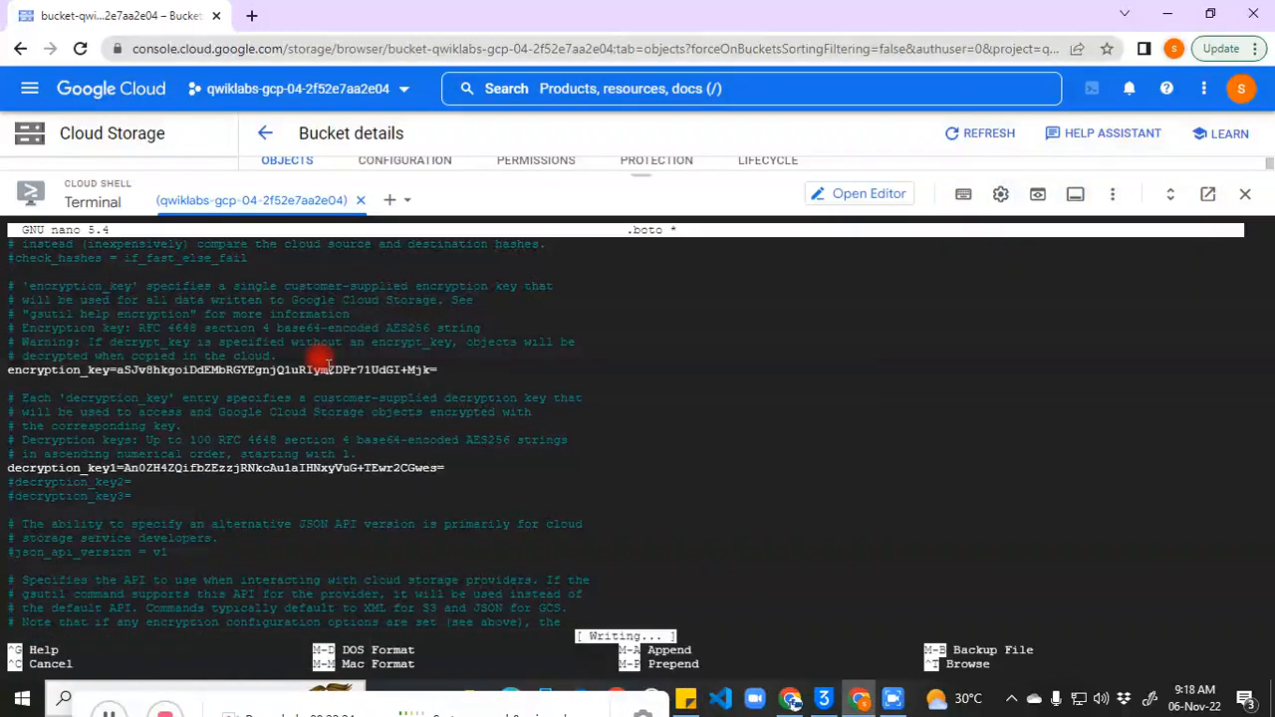
{"action": "key", "text": "ctrl+x"}
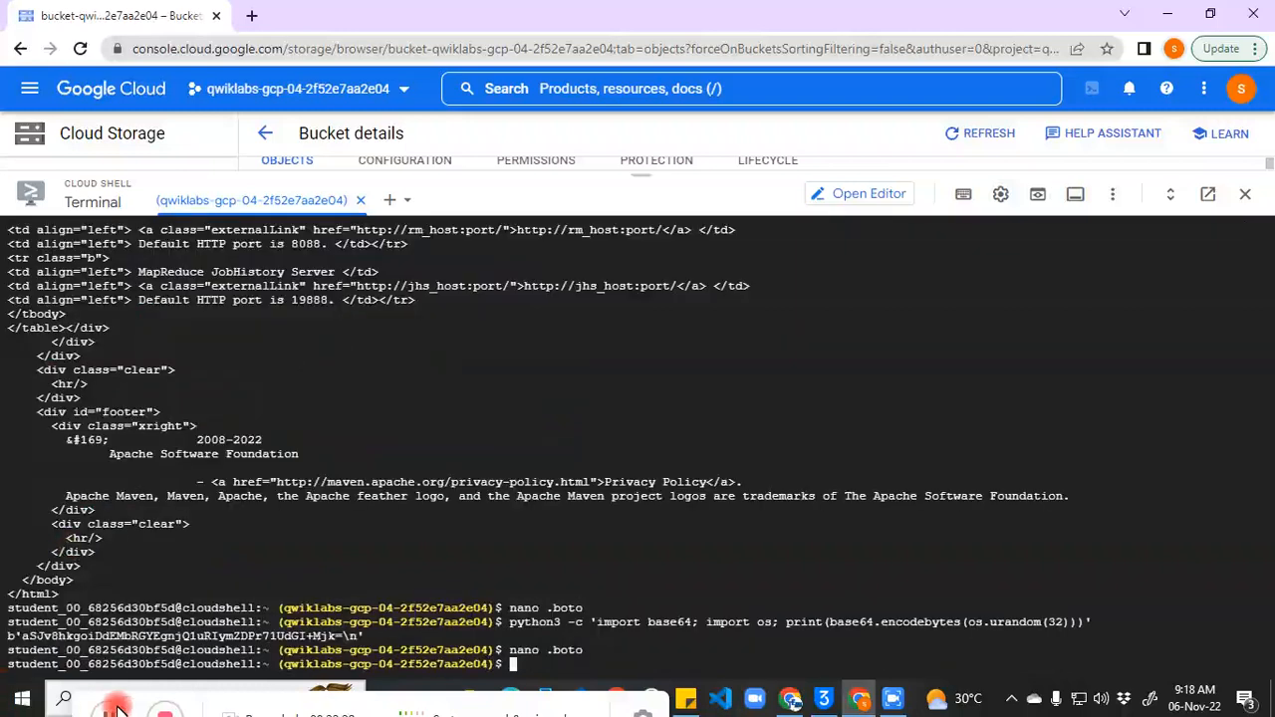
Step: Run gsutil rewrite -k on gs://$BUCKET_NAME_1/setup2.html to re-encrypt it with the new key
{"action": "left_click", "coordinate": [566, 662]}
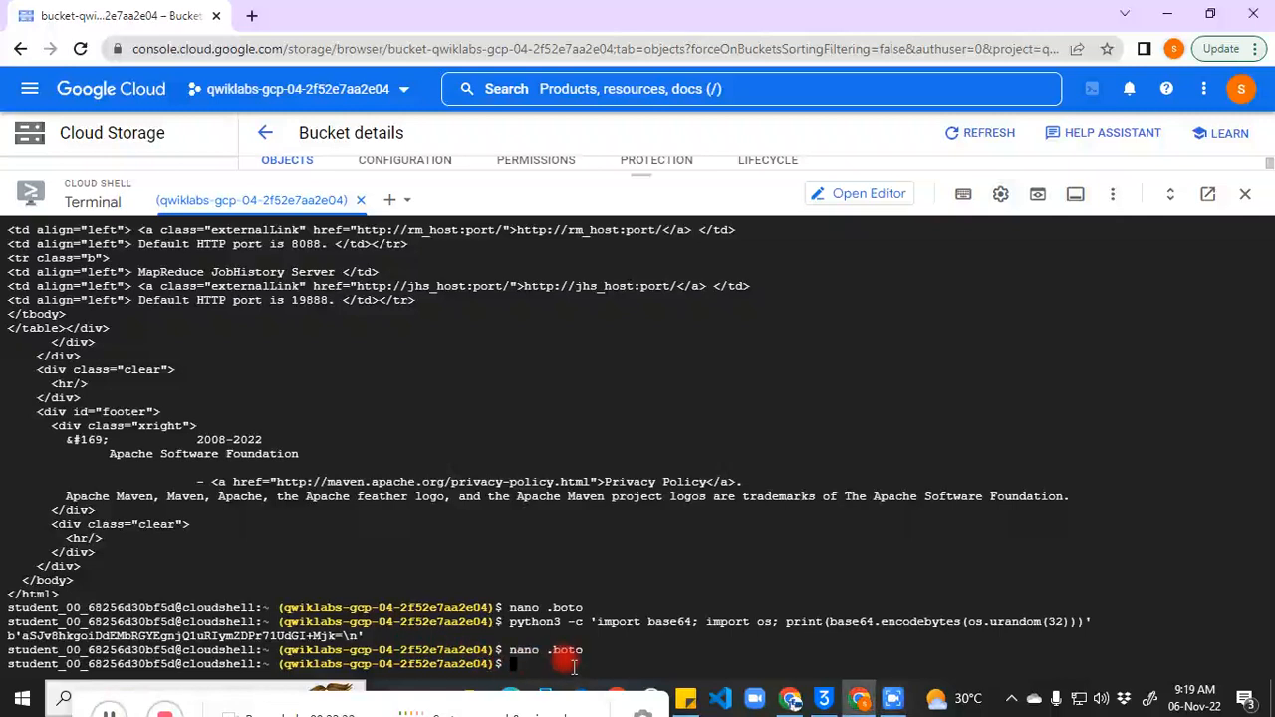
{"action": "key", "text": "ctrl+v"}
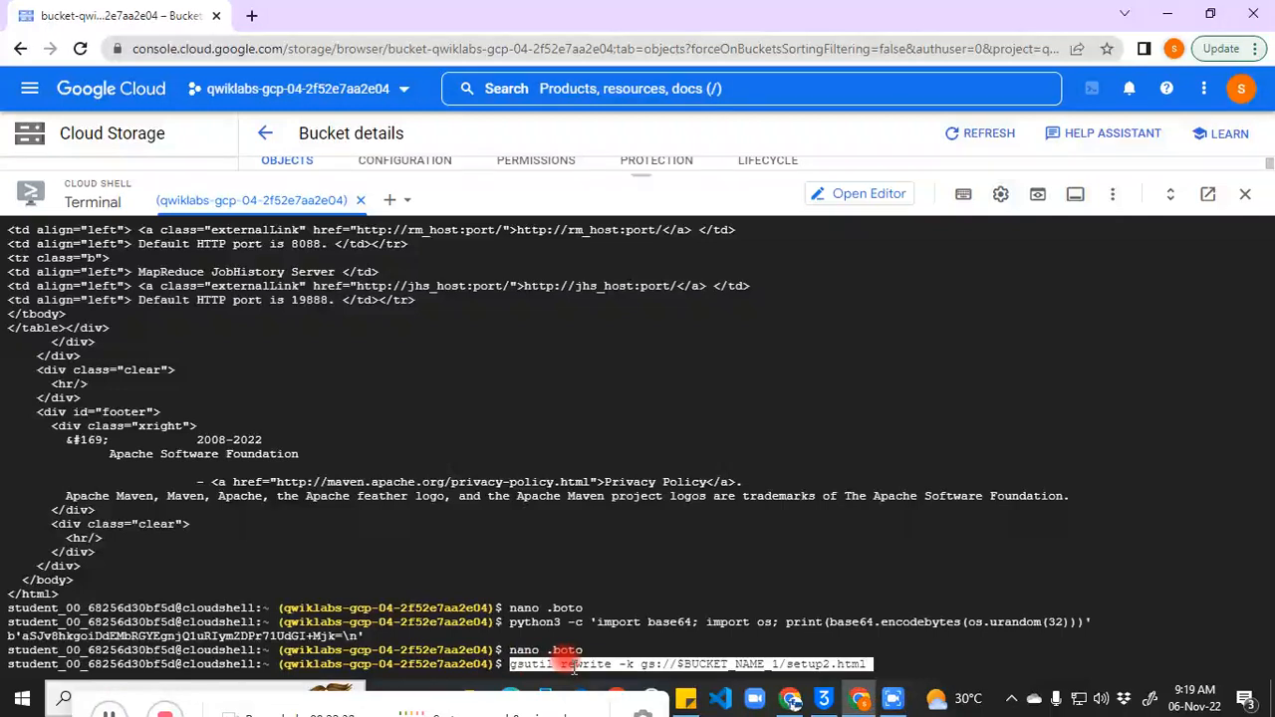
{"action": "key", "text": "Return"}
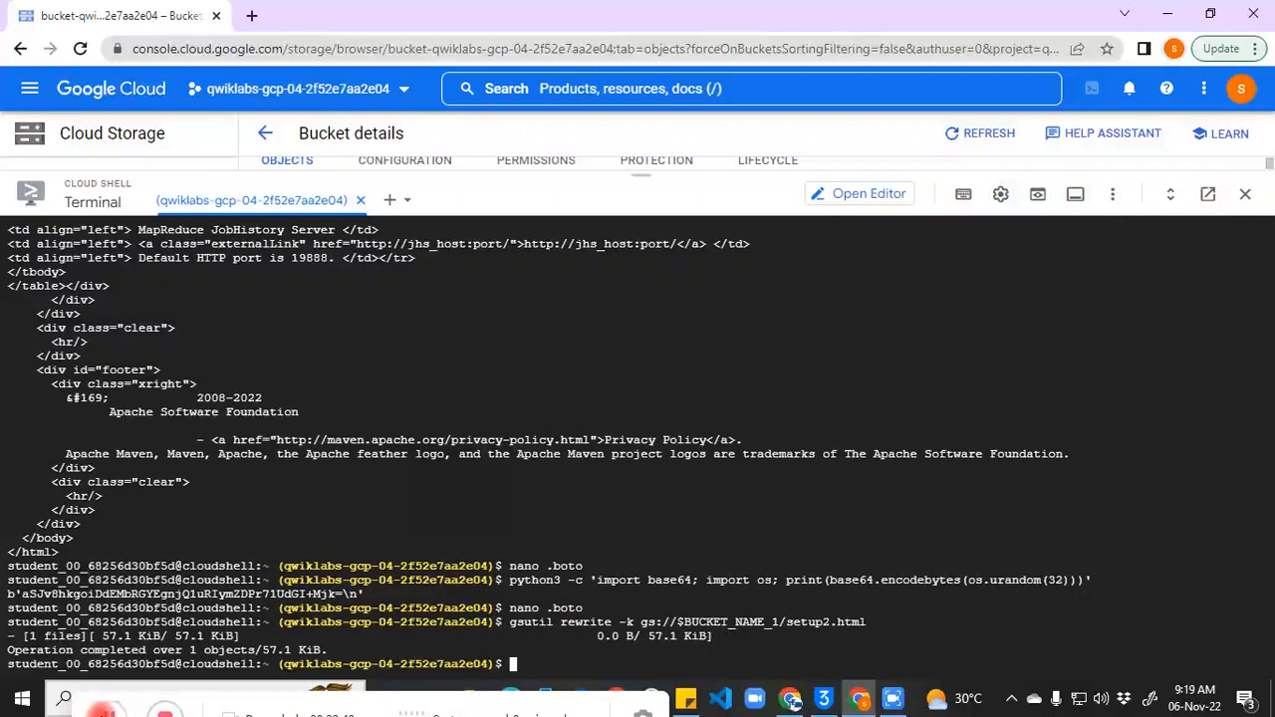
{"action": "left_click", "coordinate": [107, 711]}
{"action": "left_click", "coordinate": [538, 653]}
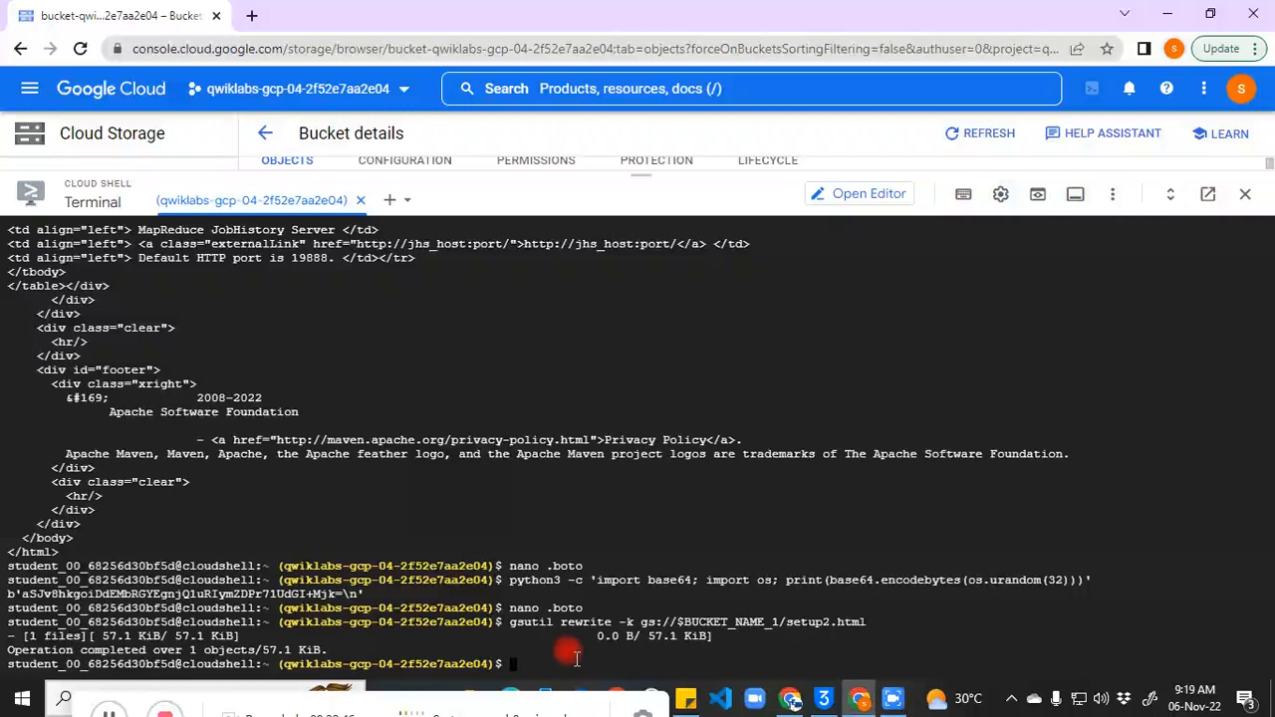
{"action": "key", "text": "ctrl+v"}
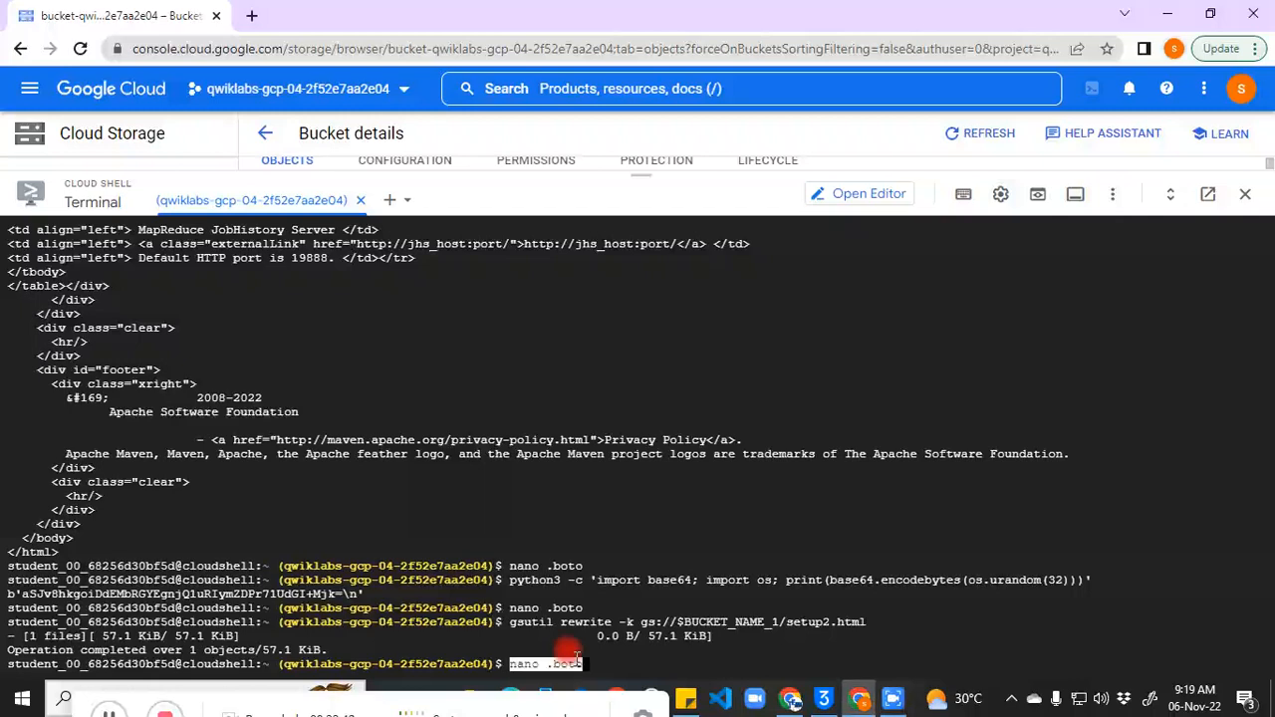
Step: Open .boto in nano and move down to the decryption_key1 line
{"action": "key", "text": "Return"}
{"action": "key", "text": "Down"}
{"action": "key", "text": "Down"}
{"action": "key", "text": "Down"}
{"action": "key", "text": "Down"}
{"action": "key", "text": "Down"}
{"action": "key", "text": "Down"}
{"action": "key", "text": "Down"}
{"action": "key", "text": "Down"}
{"action": "key", "text": "Down"}
{"action": "key", "text": "Down"}
{"action": "key", "text": "Down"}
{"action": "key", "text": "Down"}
{"action": "key", "text": "Down"}
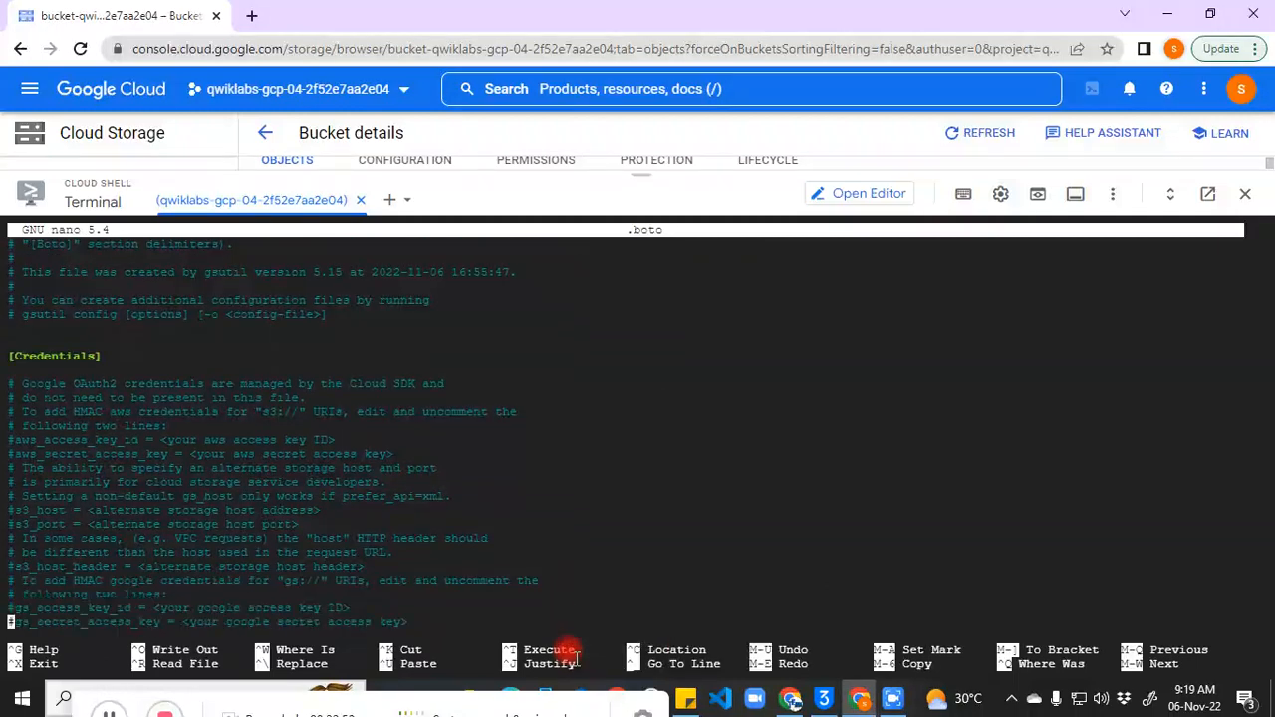
{"action": "key", "text": "Down"}
{"action": "key", "text": "Down"}
{"action": "key", "text": "Down"}
{"action": "key", "text": "Down"}
{"action": "key", "text": "Down"}
{"action": "key", "text": "Down"}
{"action": "key", "text": "Down"}
{"action": "key", "text": "Down"}
{"action": "key", "text": "Down"}
{"action": "key", "text": "Down"}
{"action": "key", "text": "Down"}
{"action": "key", "text": "Down"}
{"action": "key", "text": "Down"}
{"action": "key", "text": "Down"}
{"action": "key", "text": "Down"}
{"action": "key", "text": "Down"}
{"action": "key", "text": "Down"}
{"action": "key", "text": "Down"}
{"action": "key", "text": "Down"}
{"action": "key", "text": "Down"}
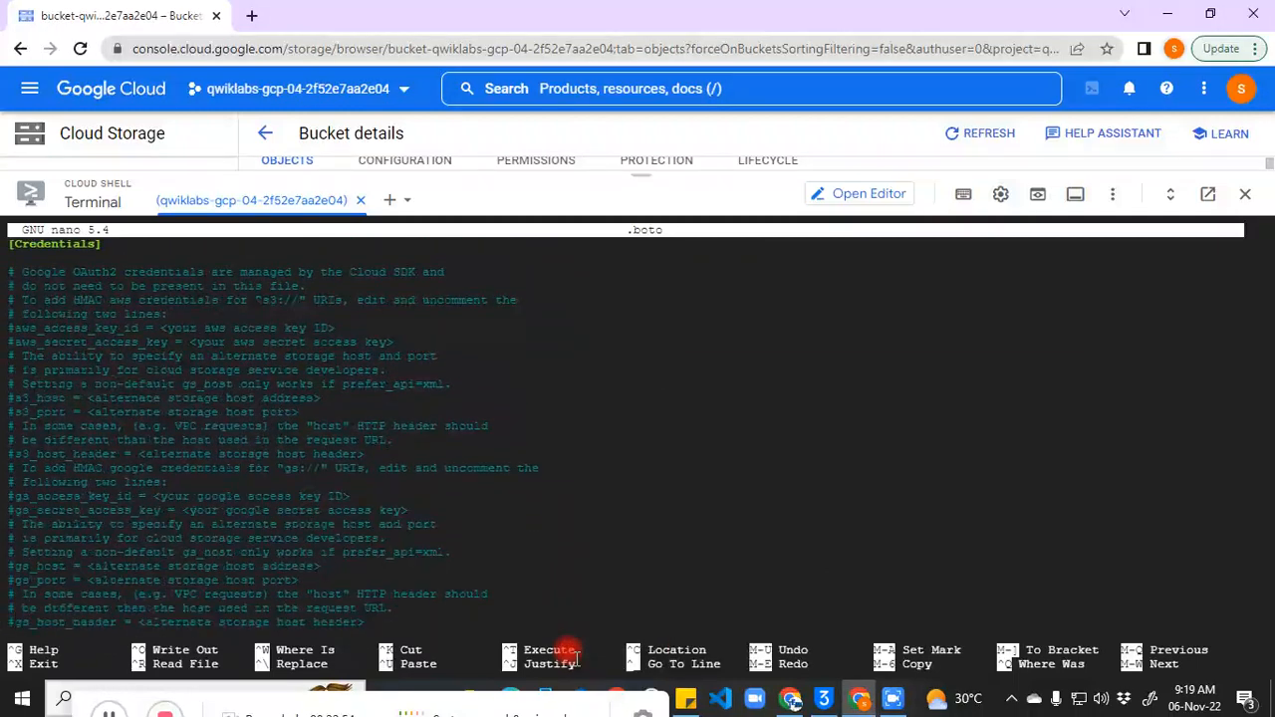
{"action": "key", "text": "Down"}
{"action": "key", "text": "Down"}
{"action": "key", "text": "Down"}
{"action": "key", "text": "Down"}
{"action": "key", "text": "Down"}
{"action": "key", "text": "Down"}
{"action": "key", "text": "Down"}
{"action": "key", "text": "Down"}
{"action": "key", "text": "Down"}
{"action": "key", "text": "Down"}
{"action": "key", "text": "Down"}
{"action": "key", "text": "Down"}
{"action": "key", "text": "Down"}
{"action": "key", "text": "Down"}
{"action": "key", "text": "Down"}
{"action": "key", "text": "Down"}
{"action": "key", "text": "Down"}
{"action": "key", "text": "Down"}
{"action": "key", "text": "Down"}
{"action": "key", "text": "Down"}
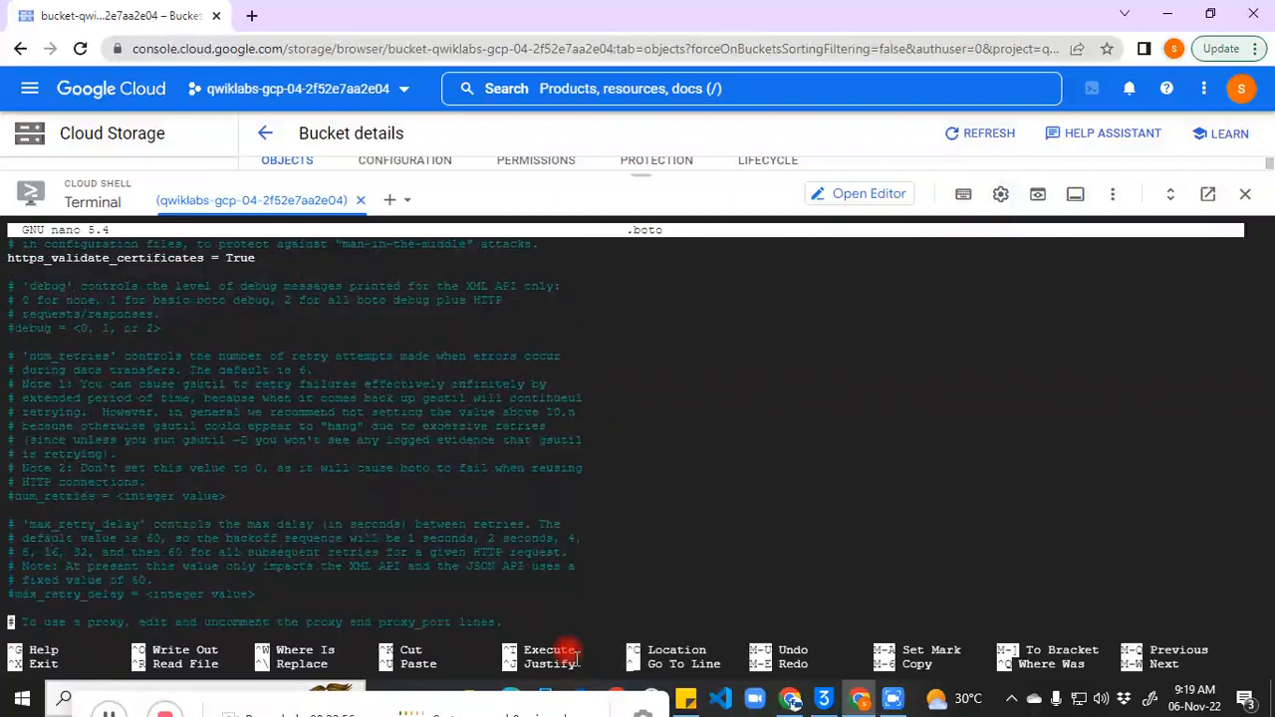
{"action": "key", "text": "Down"}
{"action": "key", "text": "Down"}
{"action": "key", "text": "Down"}
{"action": "key", "text": "Down"}
{"action": "key", "text": "Down"}
{"action": "key", "text": "Down"}
{"action": "key", "text": "Down"}
{"action": "key", "text": "Down"}
{"action": "key", "text": "Down"}
{"action": "key", "text": "Down"}
{"action": "key", "text": "Down"}
{"action": "key", "text": "Down"}
{"action": "key", "text": "Down"}
{"action": "key", "text": "Down"}
{"action": "key", "text": "Down"}
{"action": "key", "text": "Down"}
{"action": "key", "text": "Down"}
{"action": "key", "text": "Down"}
{"action": "key", "text": "Down"}
{"action": "key", "text": "Down"}
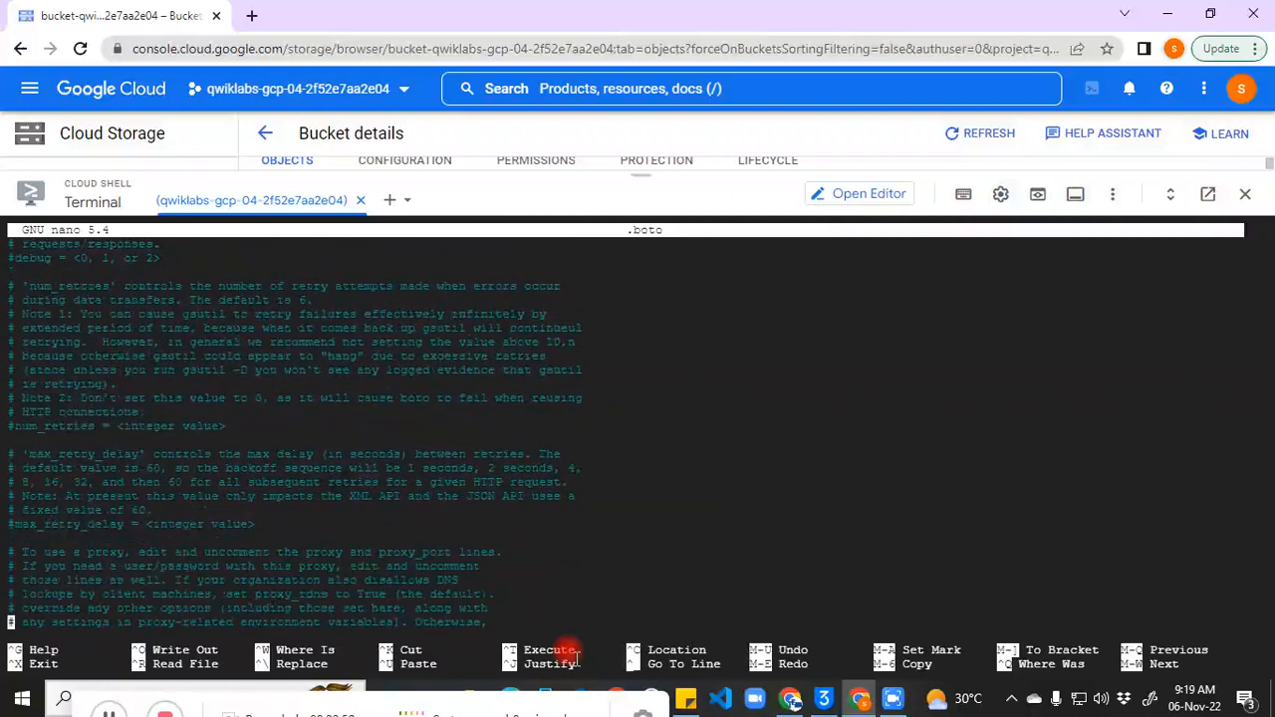
{"action": "key", "text": "Down"}
{"action": "key", "text": "Down"}
{"action": "key", "text": "Down"}
{"action": "key", "text": "Down"}
{"action": "key", "text": "Down"}
{"action": "key", "text": "Down"}
{"action": "key", "text": "Down"}
{"action": "key", "text": "Down"}
{"action": "key", "text": "Down"}
{"action": "key", "text": "Down"}
{"action": "key", "text": "Down"}
{"action": "key", "text": "Down"}
{"action": "key", "text": "Down"}
{"action": "key", "text": "Down"}
{"action": "key", "text": "Down"}
{"action": "key", "text": "Down"}
{"action": "key", "text": "Down"}
{"action": "key", "text": "Down"}
{"action": "key", "text": "Down"}
{"action": "key", "text": "Down"}
{"action": "key", "text": "Down"}
{"action": "key", "text": "Down"}
{"action": "key", "text": "Down"}
{"action": "key", "text": "Down"}
{"action": "key", "text": "Down"}
{"action": "key", "text": "Down"}
{"action": "key", "text": "Down"}
{"action": "key", "text": "Down"}
{"action": "key", "text": "Down"}
{"action": "key", "text": "Down"}
{"action": "key", "text": "Down"}
{"action": "key", "text": "Down"}
{"action": "key", "text": "Down"}
{"action": "key", "text": "Down"}
{"action": "key", "text": "Down"}
{"action": "key", "text": "Down"}
{"action": "key", "text": "Down"}
{"action": "key", "text": "Down"}
{"action": "key", "text": "Down"}
{"action": "key", "text": "Down"}
{"action": "key", "text": "Down"}
{"action": "key", "text": "Down"}
{"action": "key", "text": "Down"}
{"action": "key", "text": "Down"}
{"action": "key", "text": "Down"}
{"action": "key", "text": "Down"}
{"action": "key", "text": "Down"}
{"action": "key", "text": "Down"}
{"action": "key", "text": "Down"}
{"action": "key", "text": "Down"}
{"action": "key", "text": "Down"}
{"action": "key", "text": "Down"}
{"action": "key", "text": "Down"}
{"action": "key", "text": "Down"}
{"action": "key", "text": "Down"}
{"action": "key", "text": "Down"}
{"action": "key", "text": "Down"}
{"action": "key", "text": "Down"}
{"action": "key", "text": "Down"}
{"action": "key", "text": "Down"}
{"action": "key", "text": "Down"}
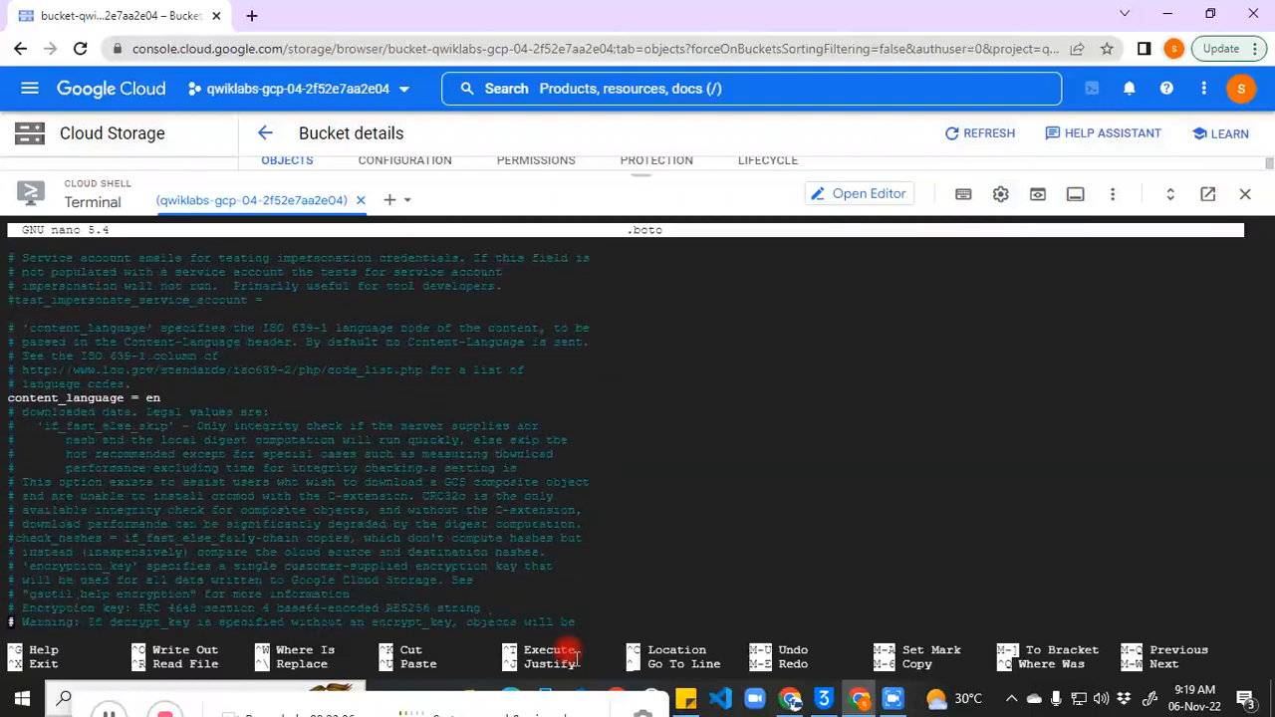
{"action": "left_click", "coordinate": [109, 711]}
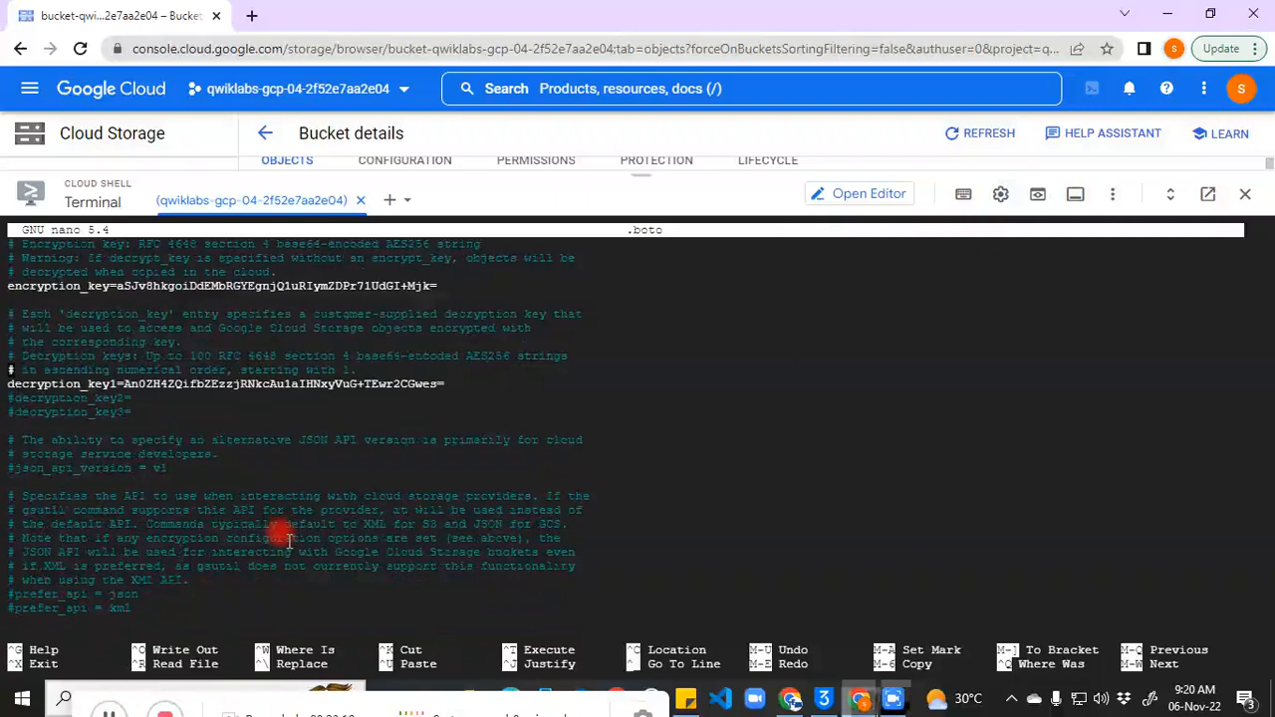
{"action": "key", "text": "Down"}
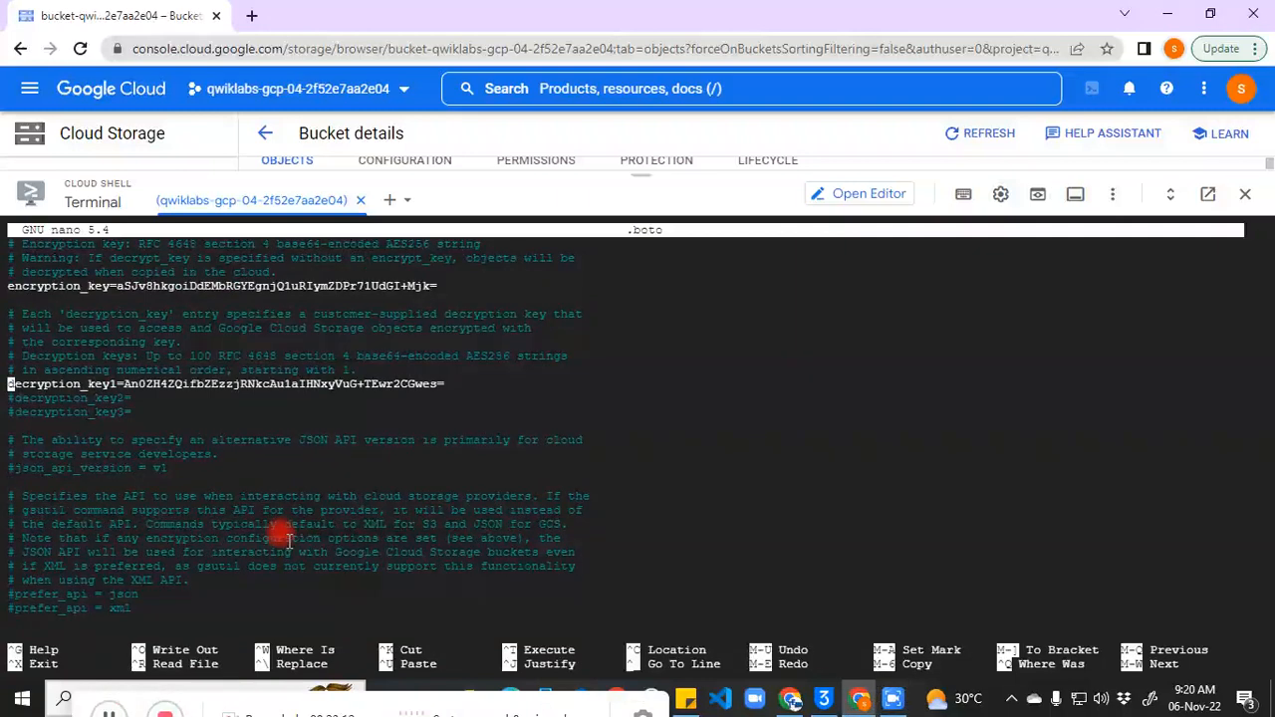
Step: Comment out decryption_key1 with #, then save the 419-line .boto and exit
{"action": "type", "text": "#"}
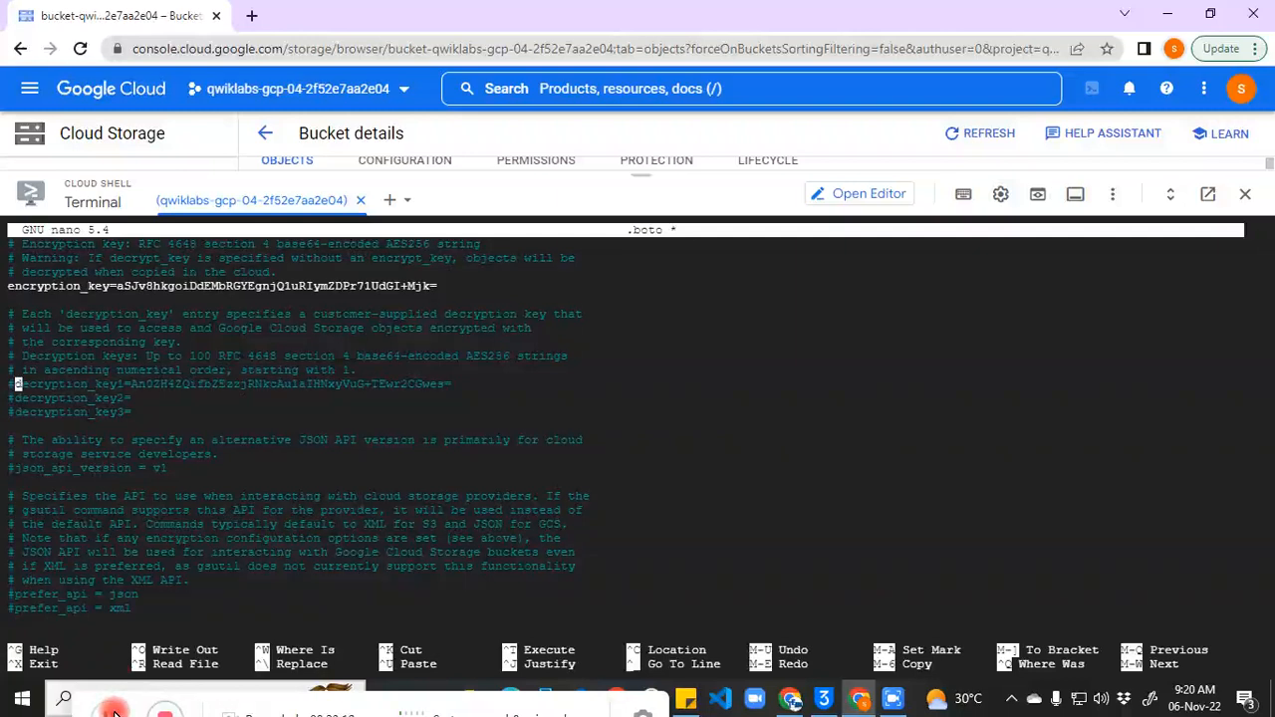
{"action": "key", "text": "ctrl+o"}
{"action": "key", "text": "Return"}
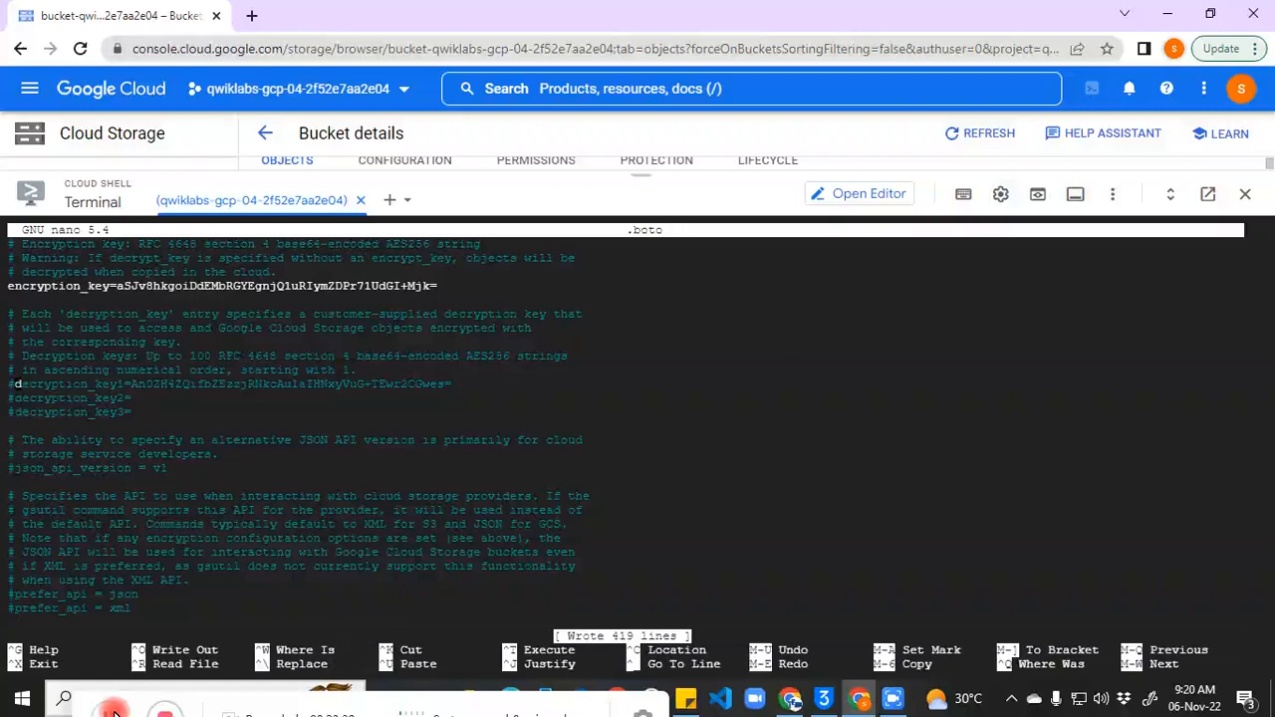
{"action": "key", "text": "ctrl+x"}
{"action": "left_click", "coordinate": [76, 710]}
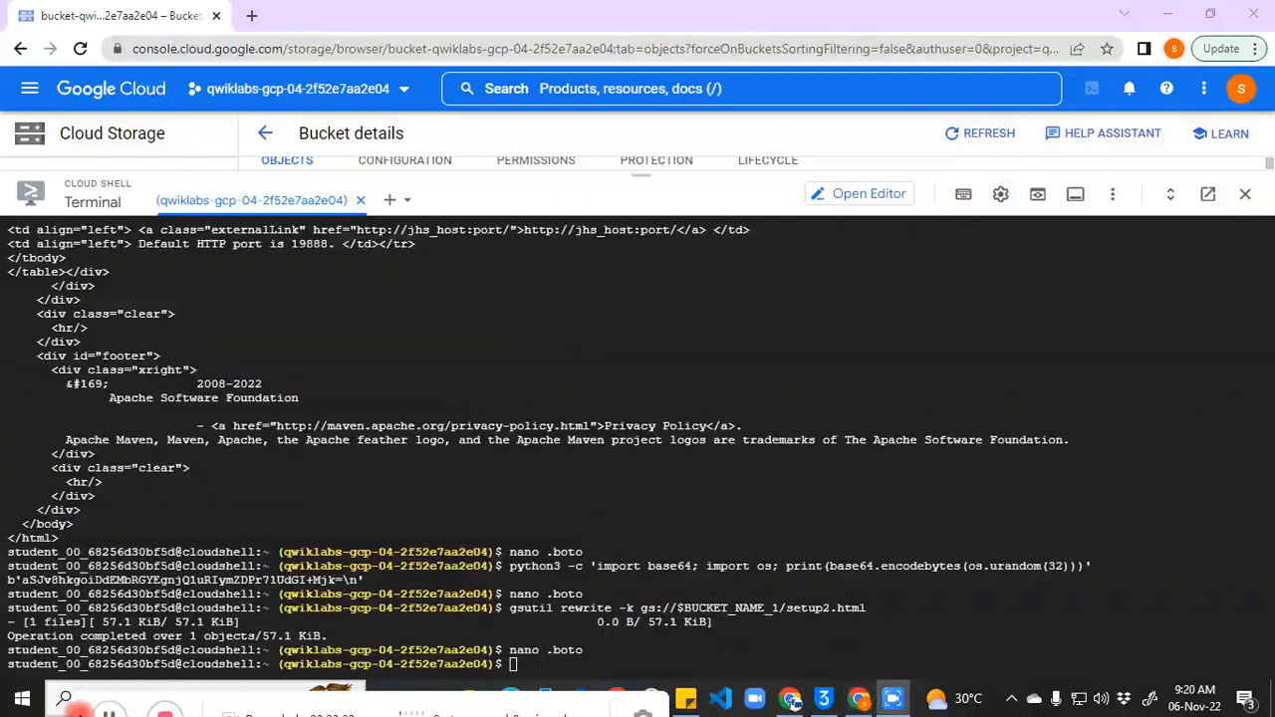
Step: Copy setup2.html to recover2.html, then attempt setup3.html to recover3.html, which fails for a missing decryption key
{"action": "left_click", "coordinate": [585, 659]}
{"action": "key", "text": "ctrl+v"}
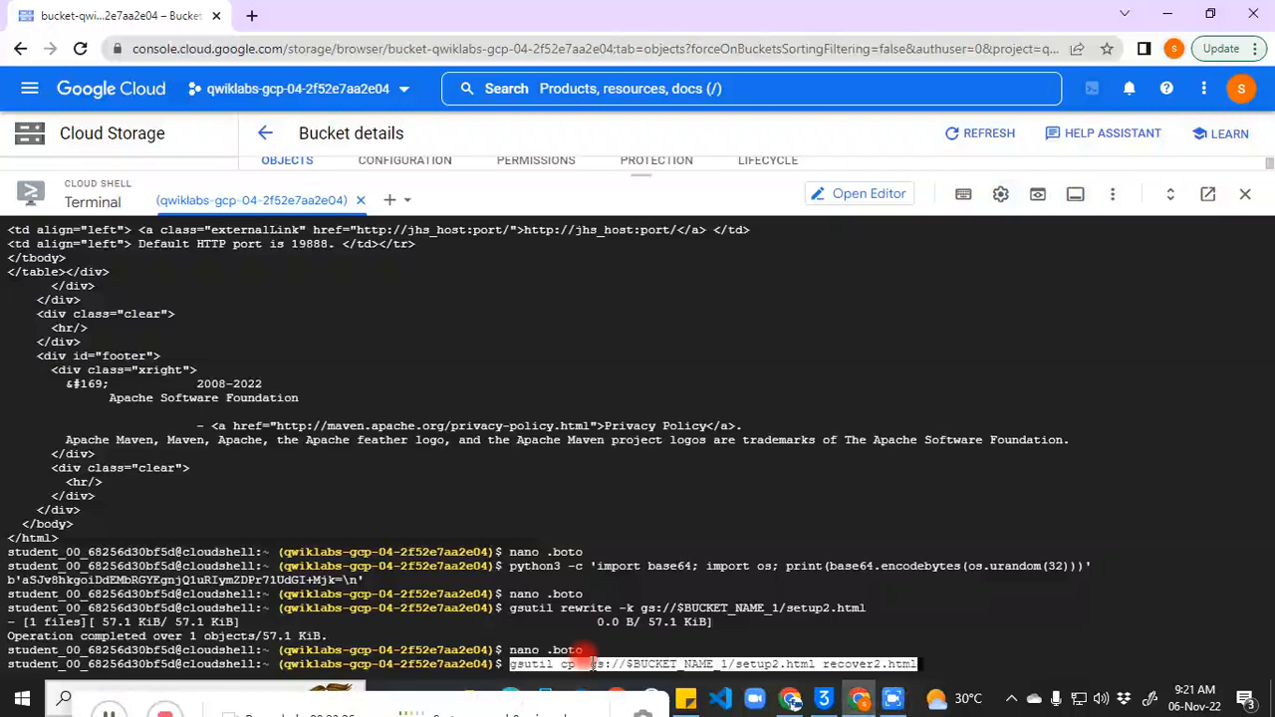
{"action": "key", "text": "Return"}
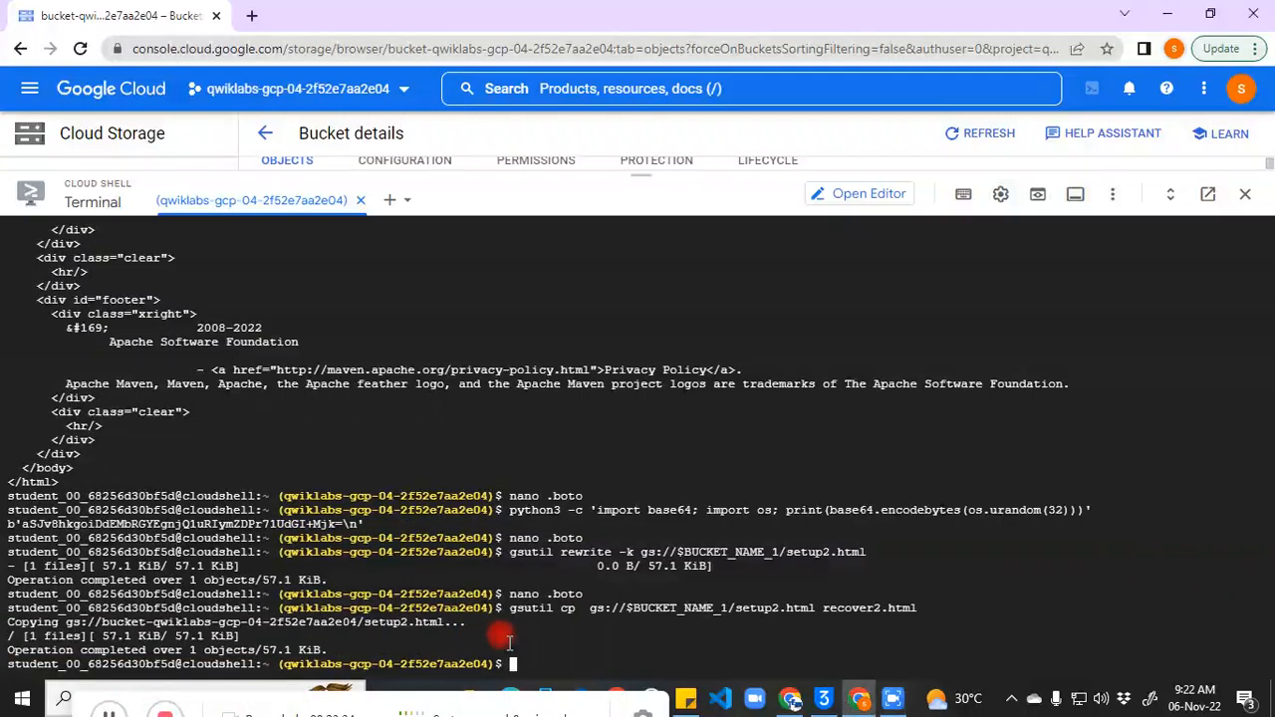
{"action": "key", "text": "ctrl+v"}
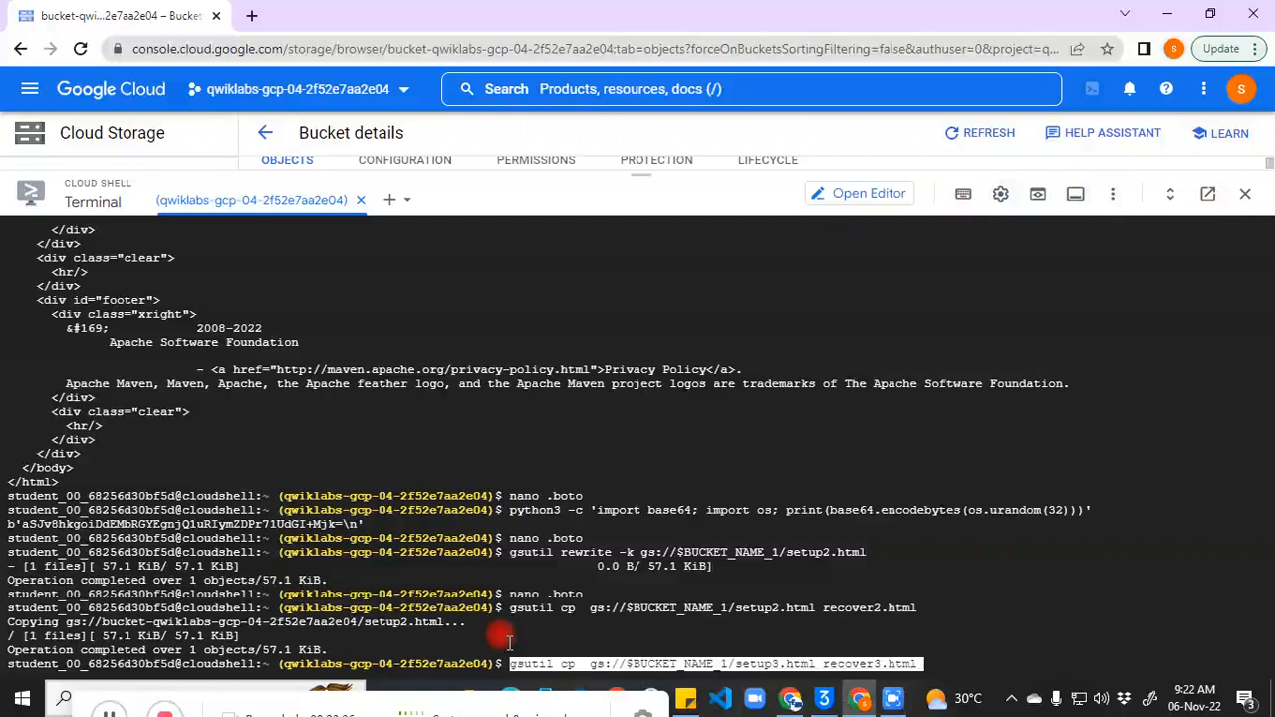
{"action": "key", "text": "Return"}
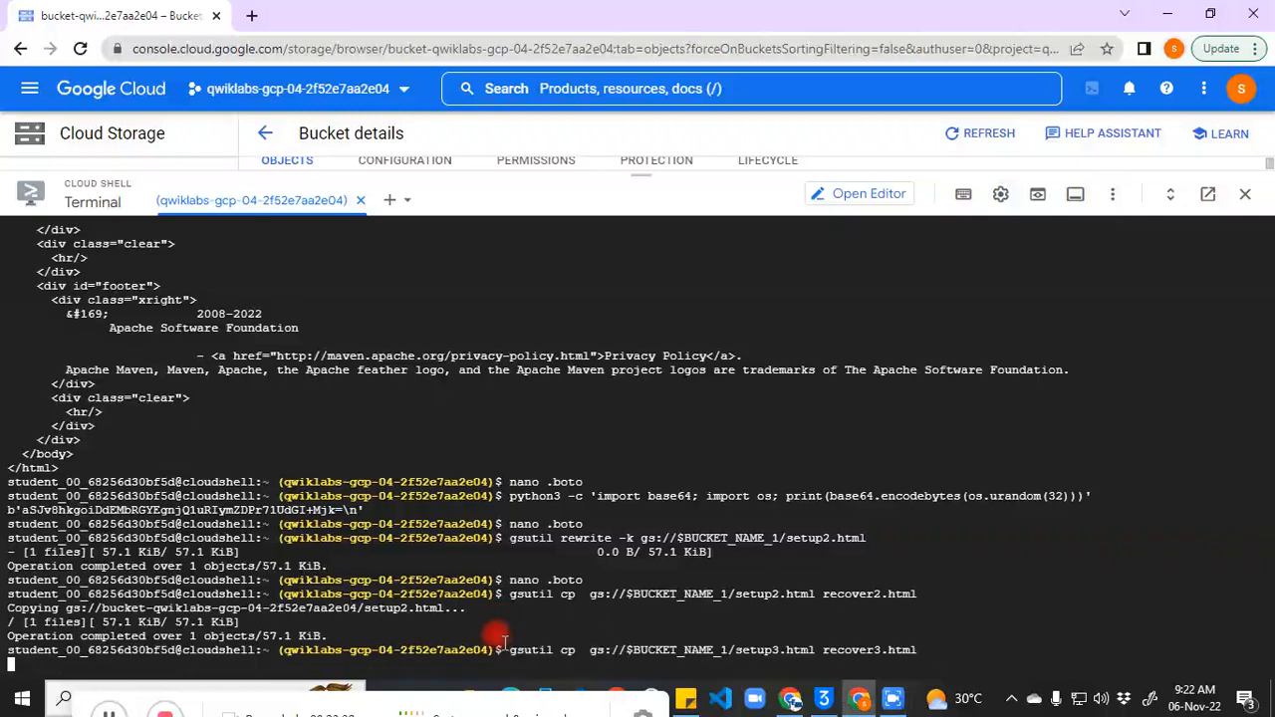
Step: Check the lifecycle configuration of gs://$BUCKET_NAME_1 with gsutil lifecycle get
{"action": "left_click", "coordinate": [108, 713]}
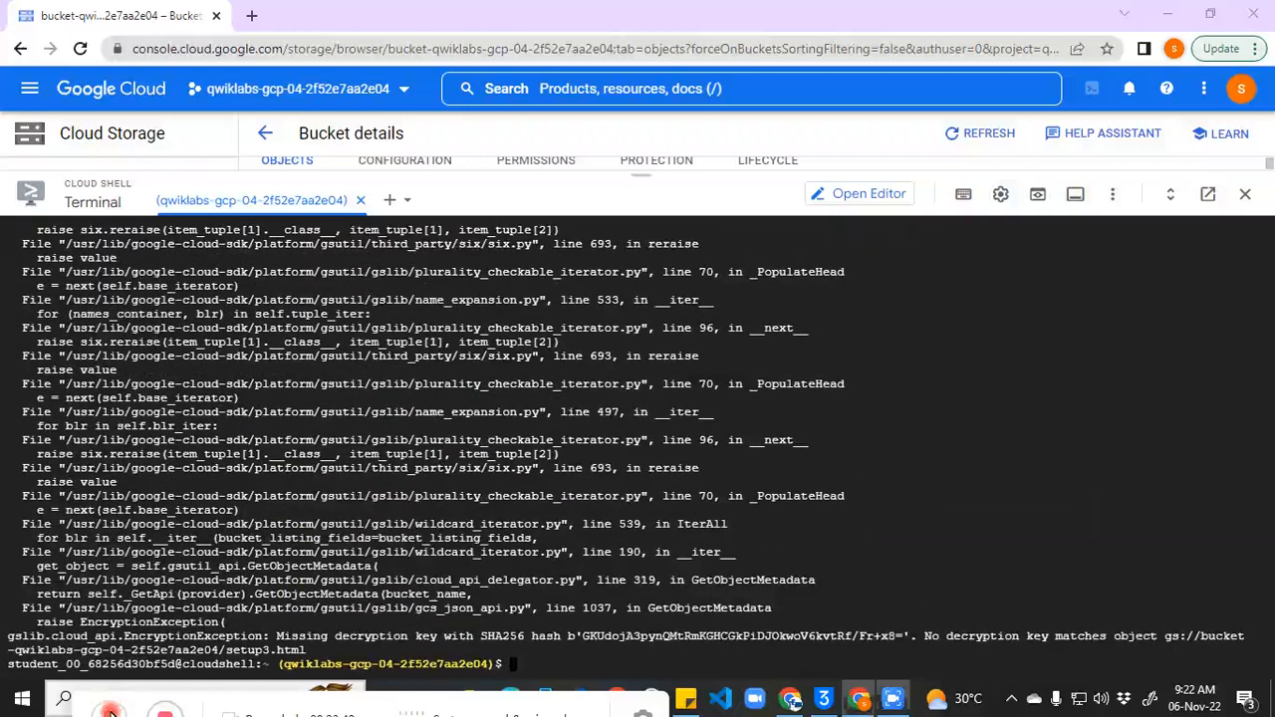
{"action": "left_click", "coordinate": [544, 658]}
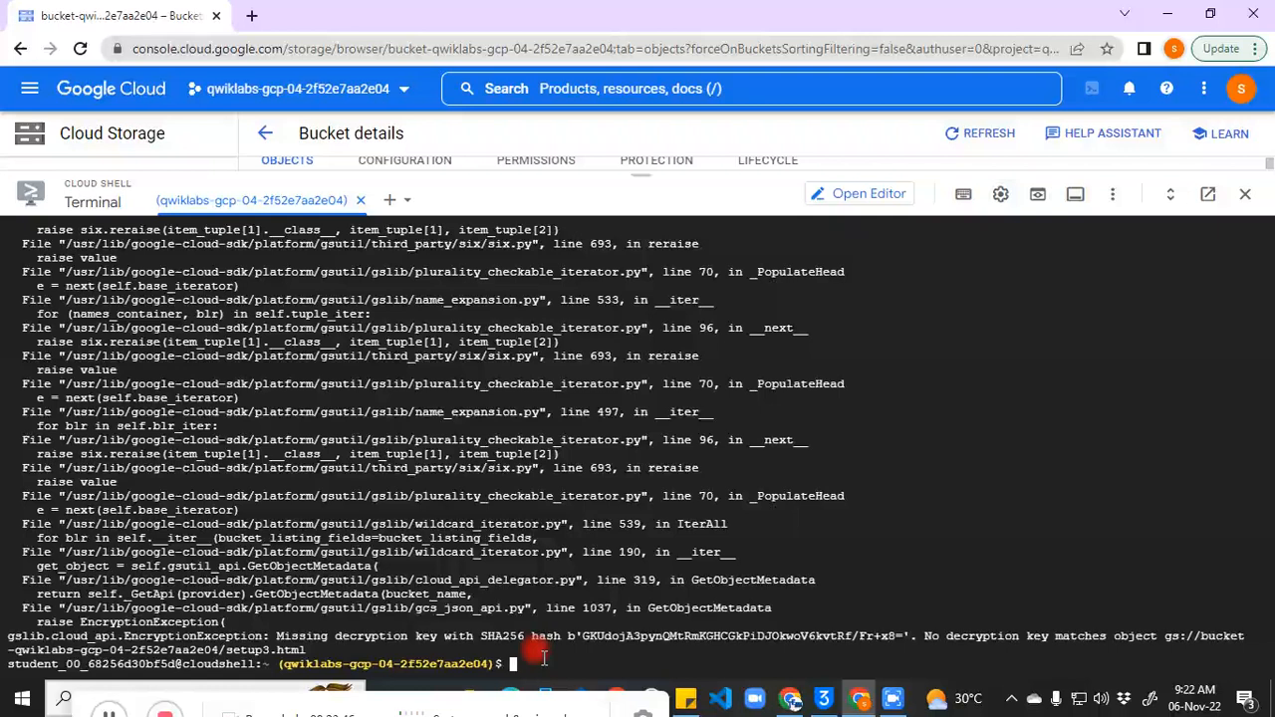
{"action": "key", "text": "ctrl+v"}
{"action": "key", "text": "Return"}
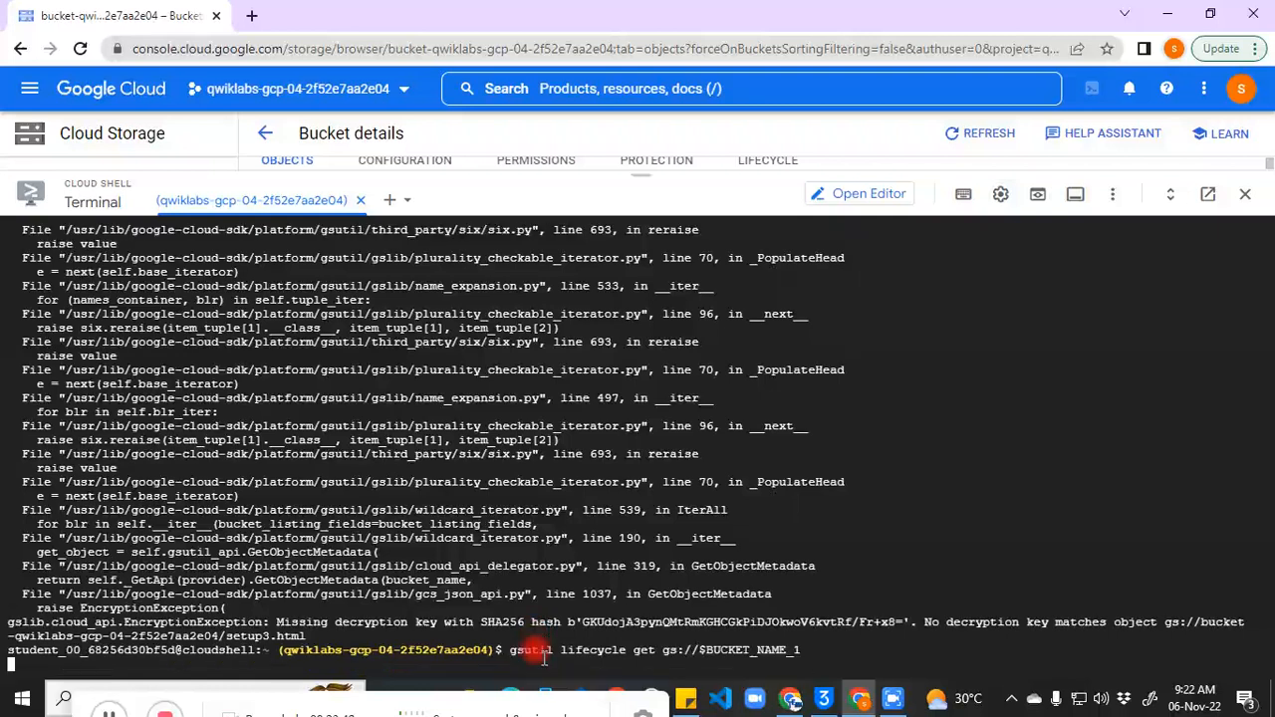
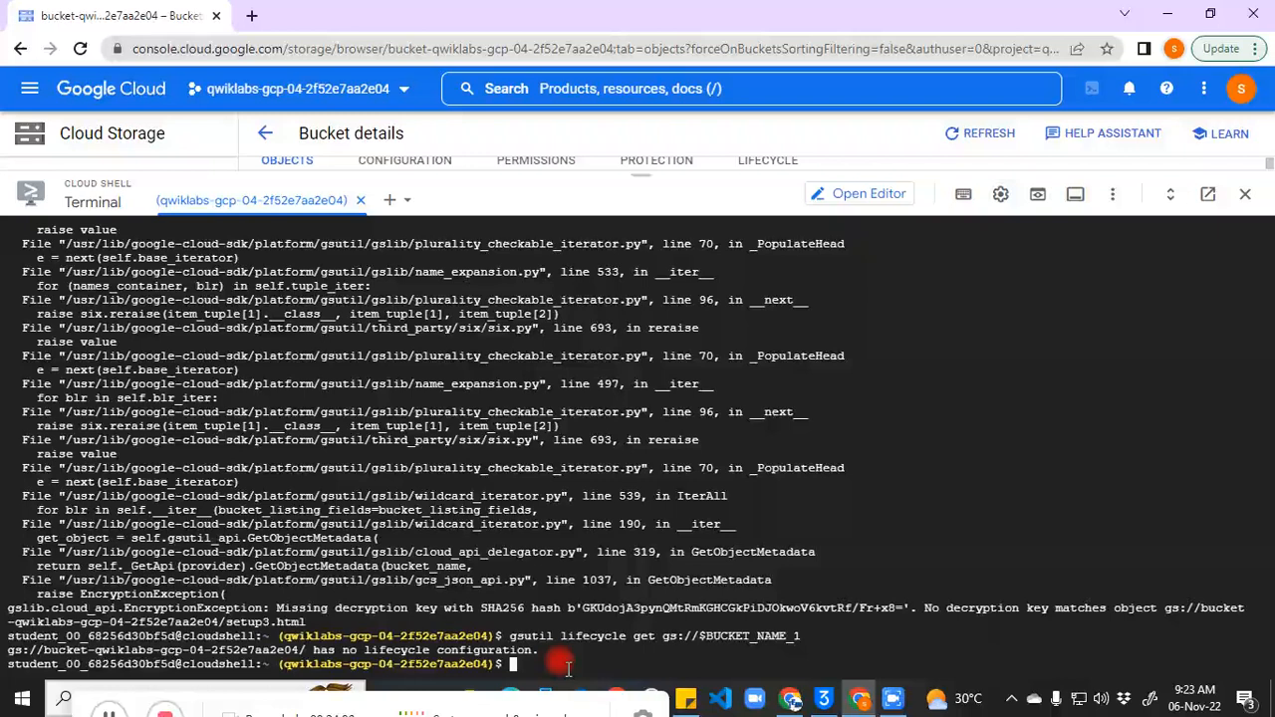
Step: Create life.json in nano with a Delete rule for objects older than 31 days
{"action": "type", "text": "nano life.json"}
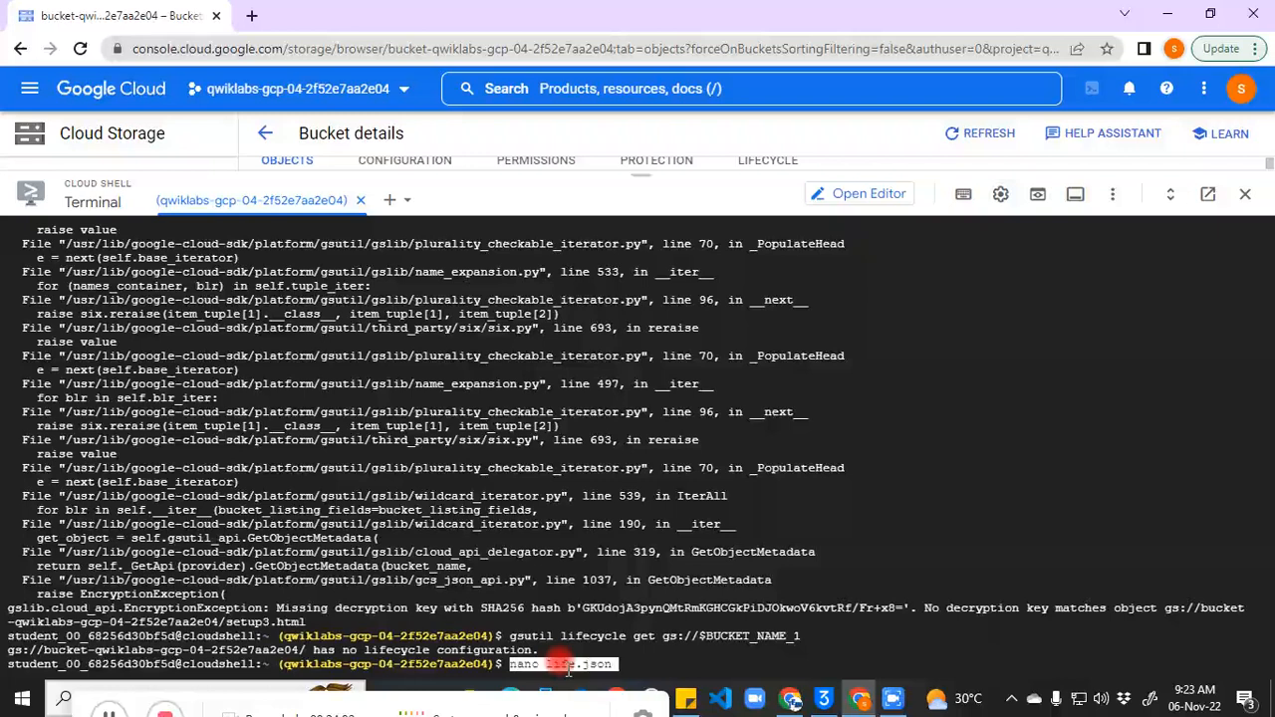
{"action": "key", "text": "Return"}
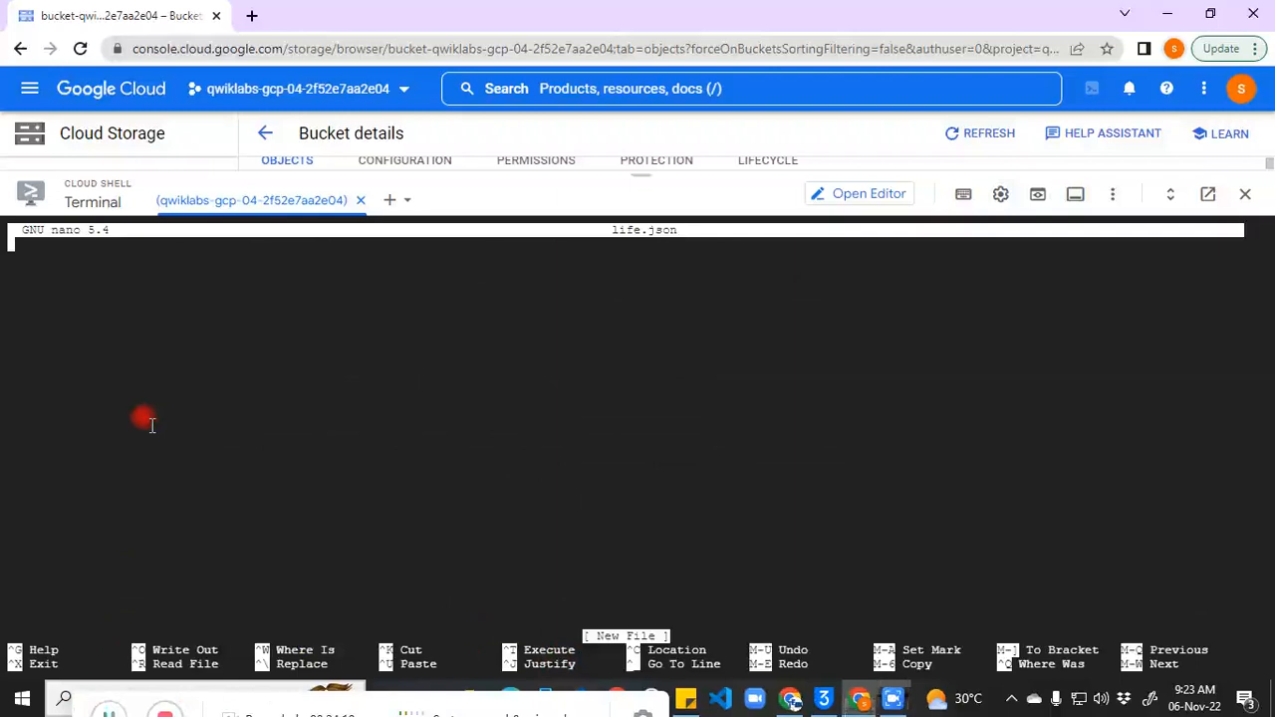
{"action": "type", "text": "{   \"rule\":   [     {       \"action\": {\"type\": \"Delete\"},       \"condition\": {\"age\": 31}     }   ] }"}
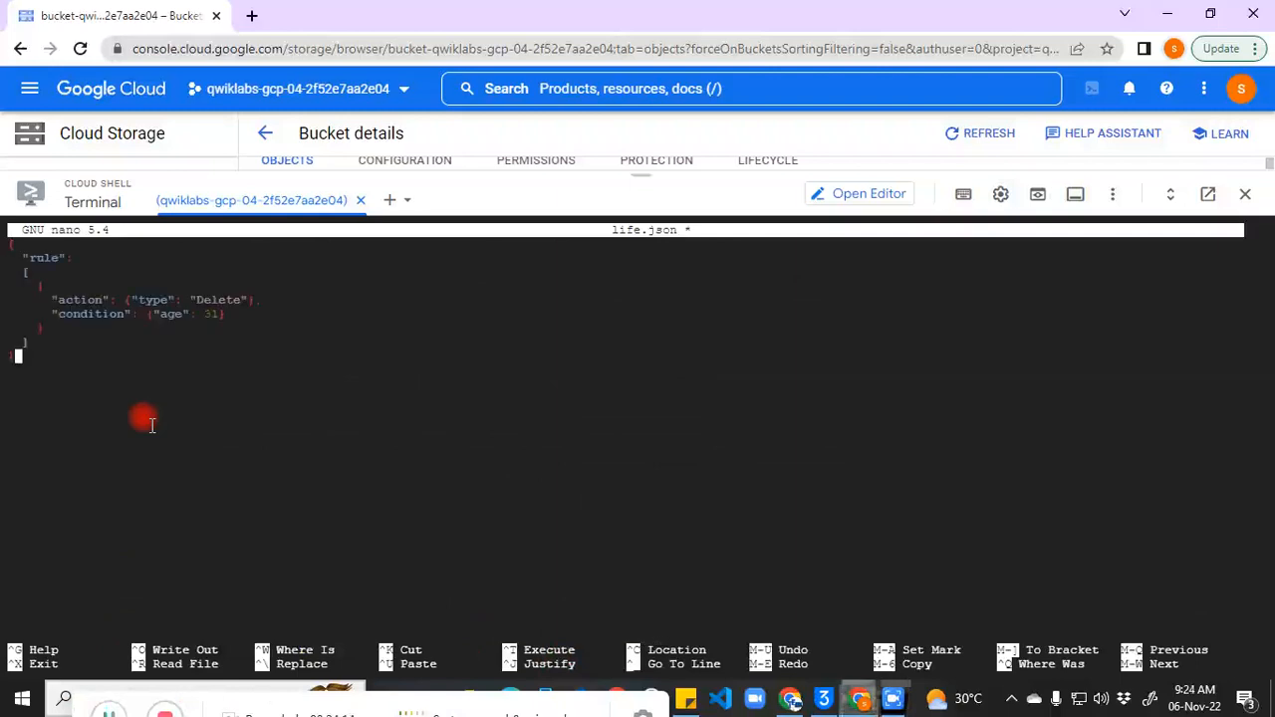
{"action": "key", "text": "ctrl+o"}
{"action": "key", "text": "Return"}
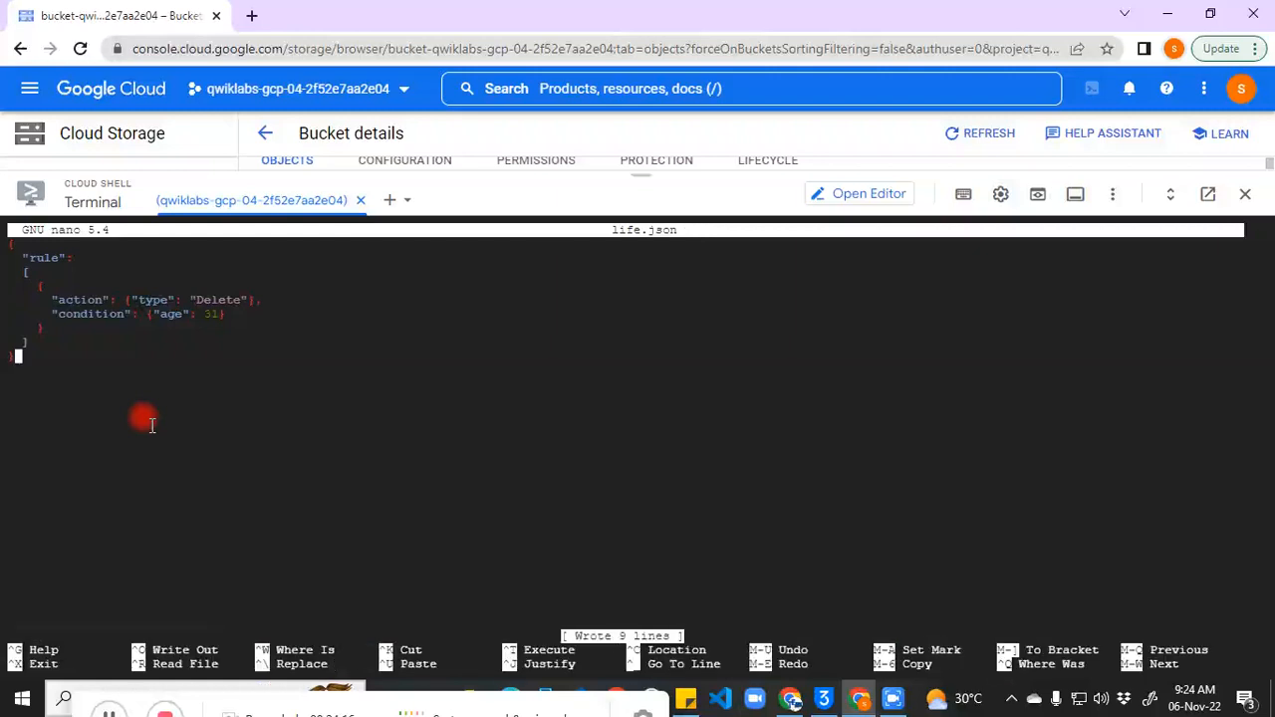
{"action": "key", "text": "ctrl+x"}
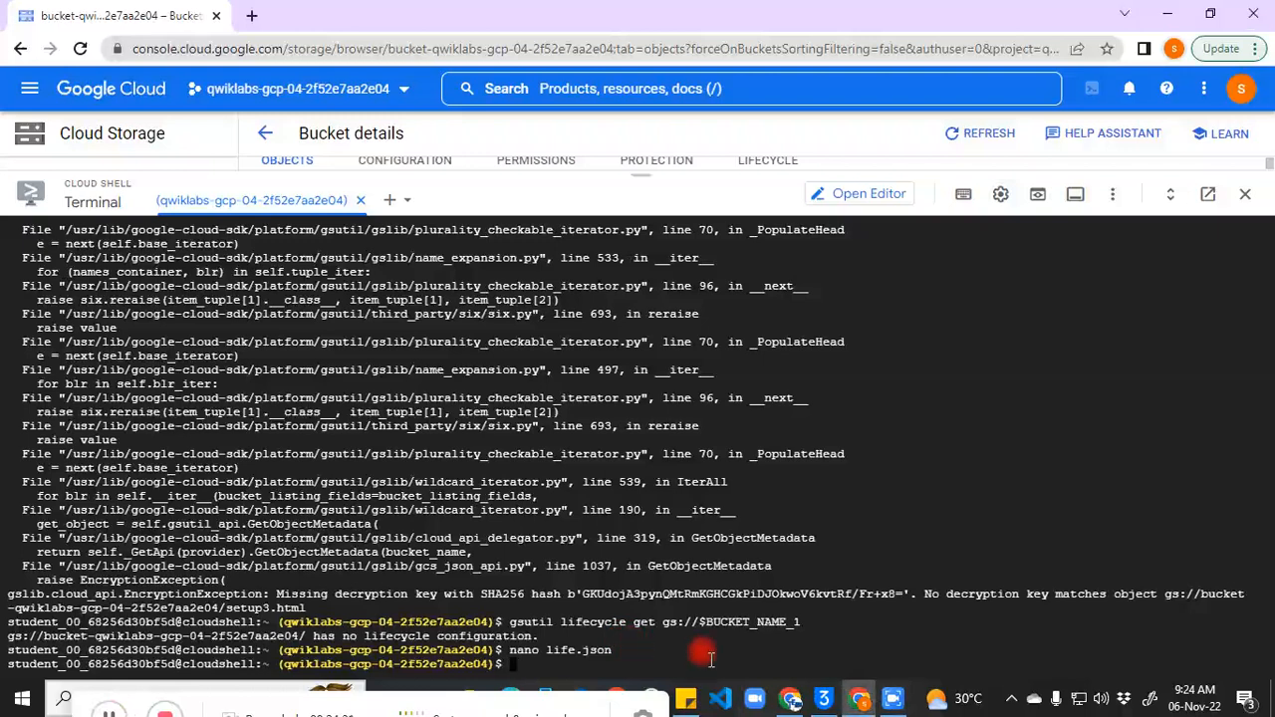
Step: Apply life.json to gs://$BUCKET_NAME_1 with gsutil lifecycle set, then read it back with lifecycle get
{"action": "key", "text": "ctrl+v"}
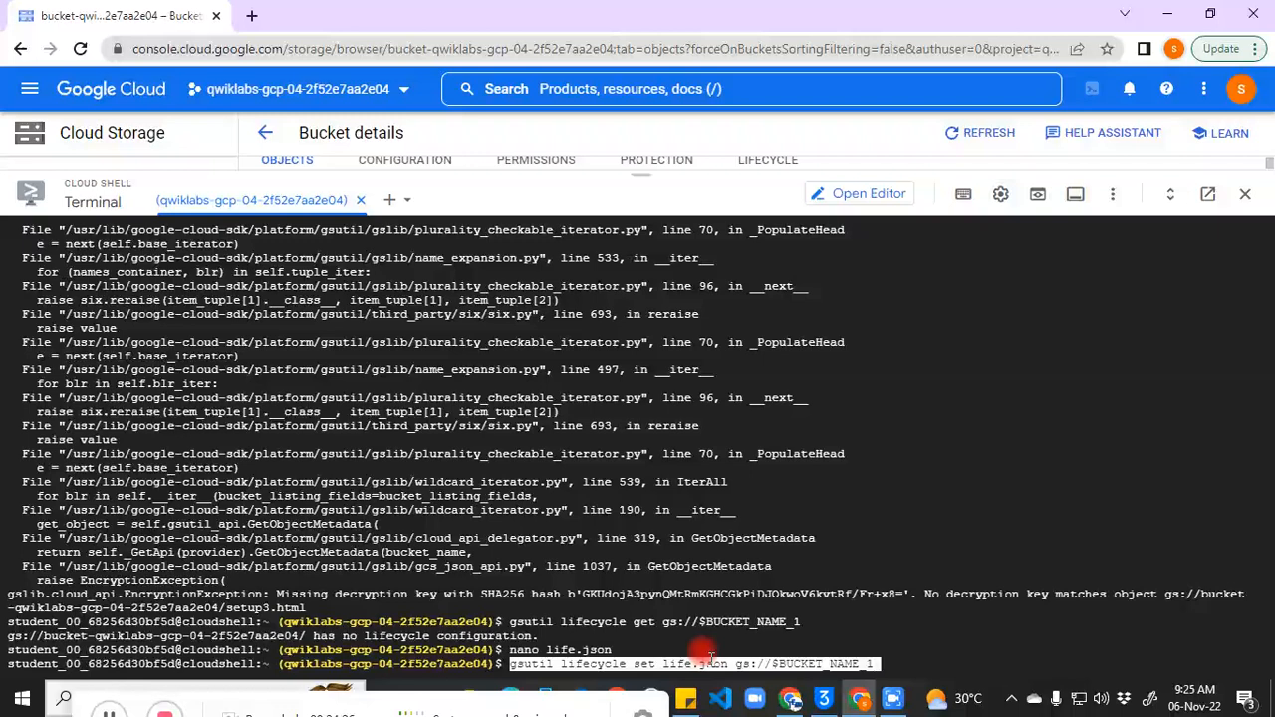
{"action": "key", "text": "Return"}
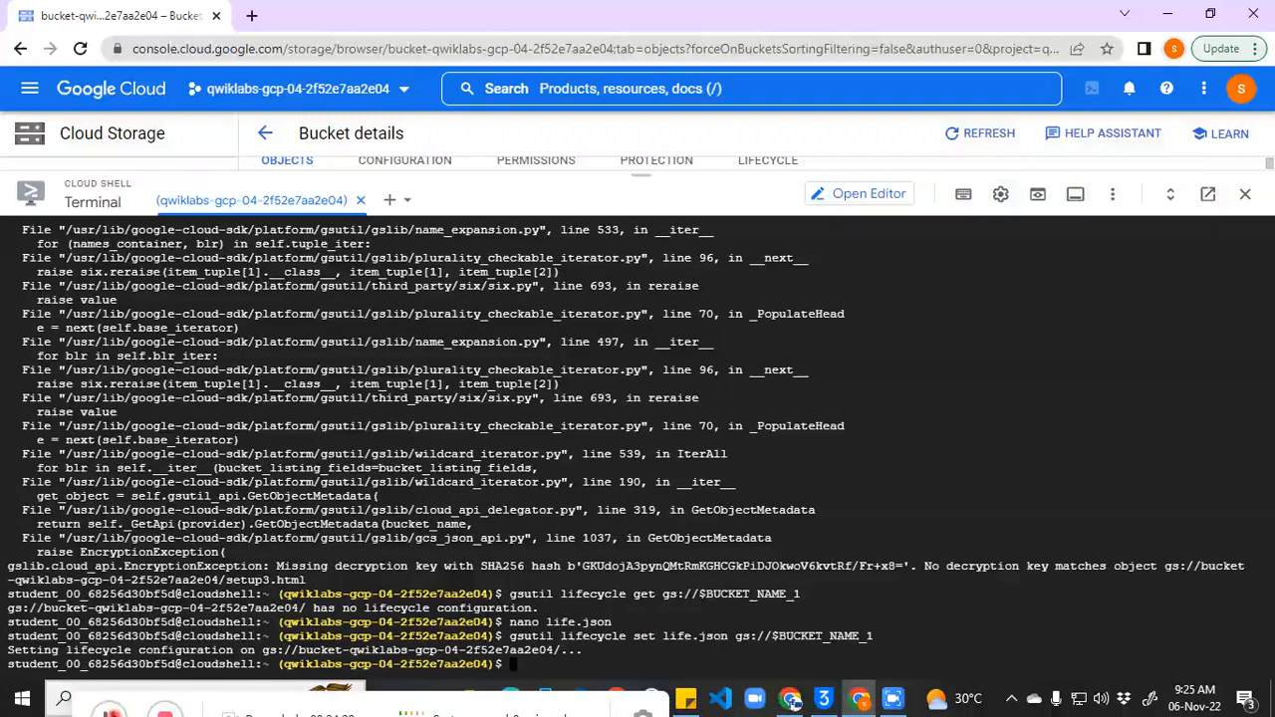
{"action": "left_click", "coordinate": [110, 711]}
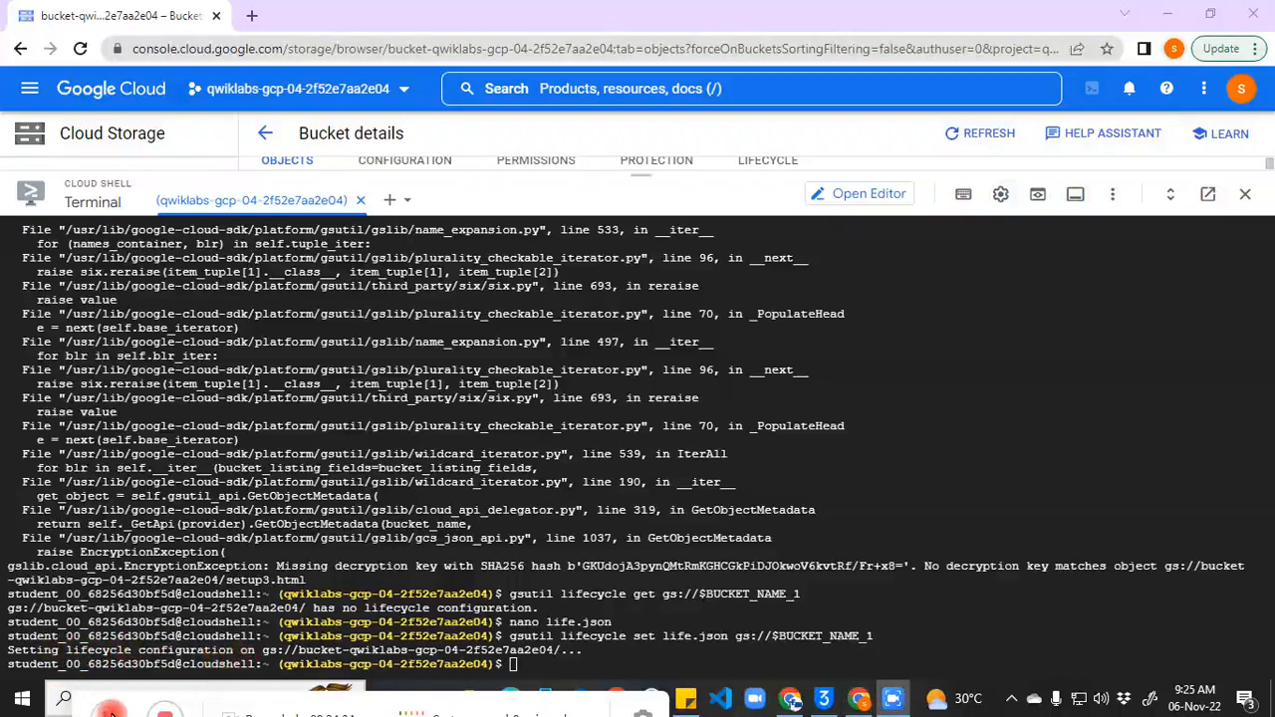
{"action": "left_click", "coordinate": [642, 655]}
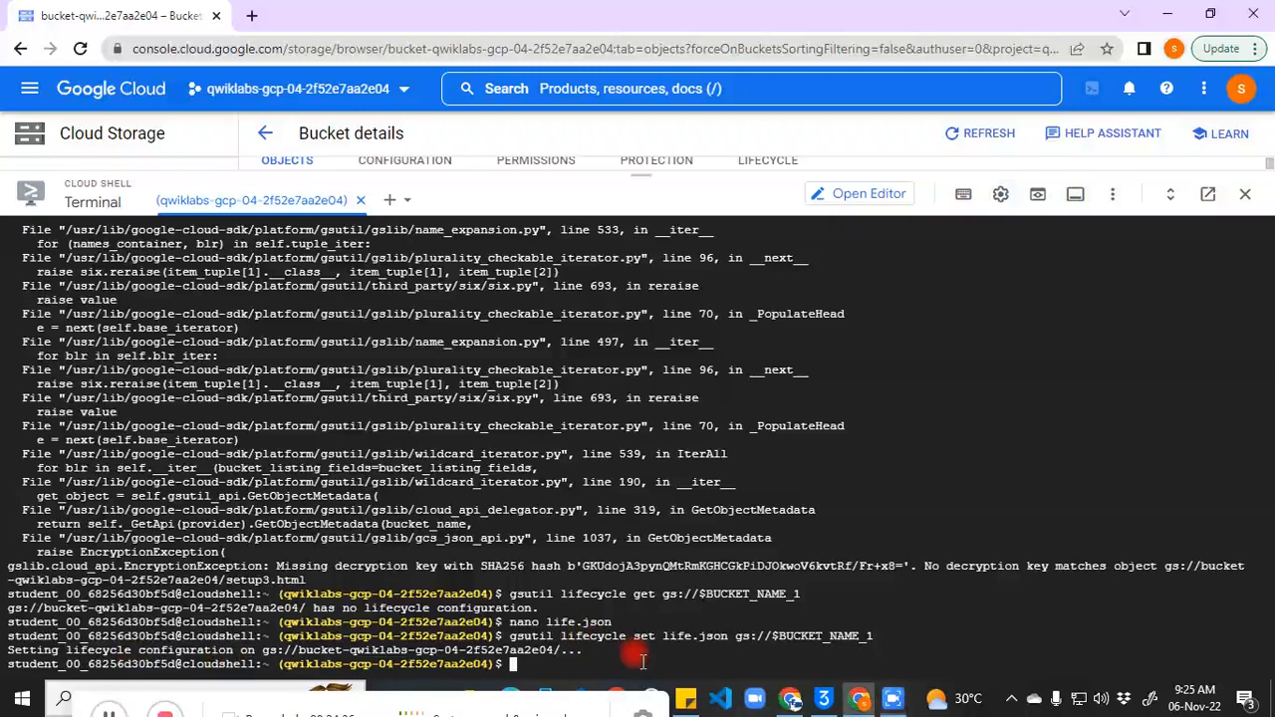
{"action": "key", "text": "ctrl+v"}
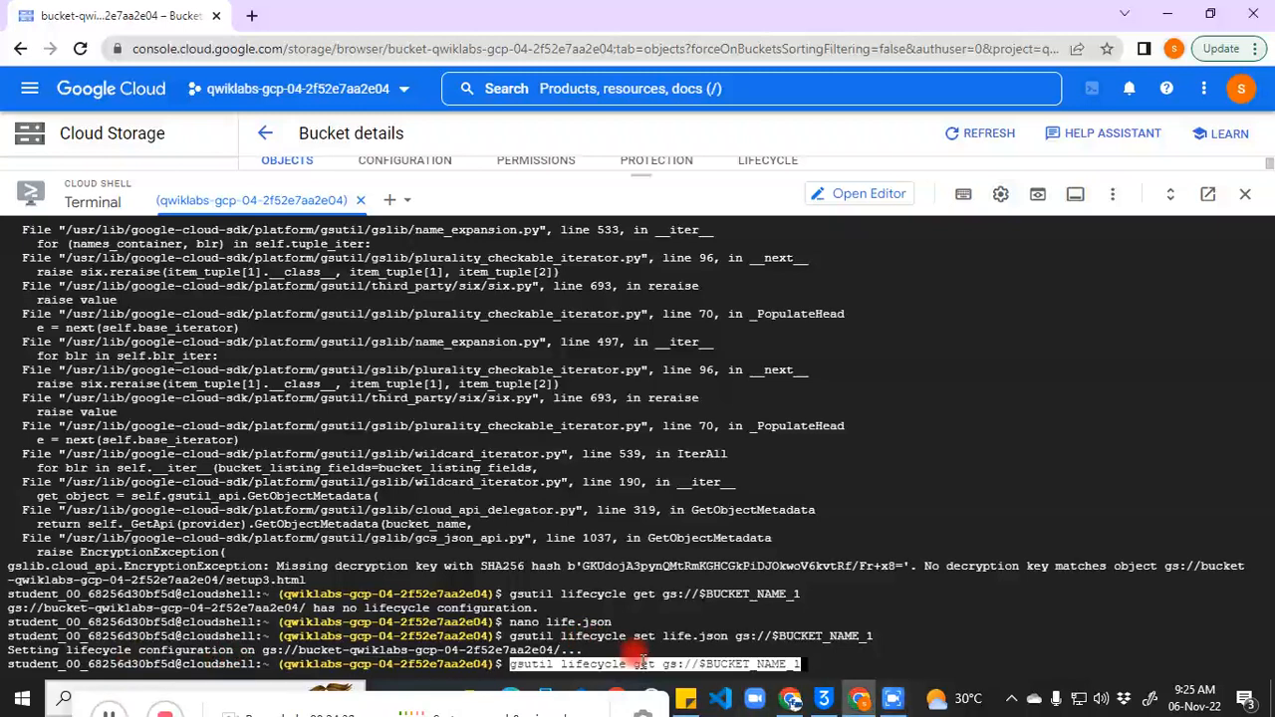
{"action": "key", "text": "Return"}
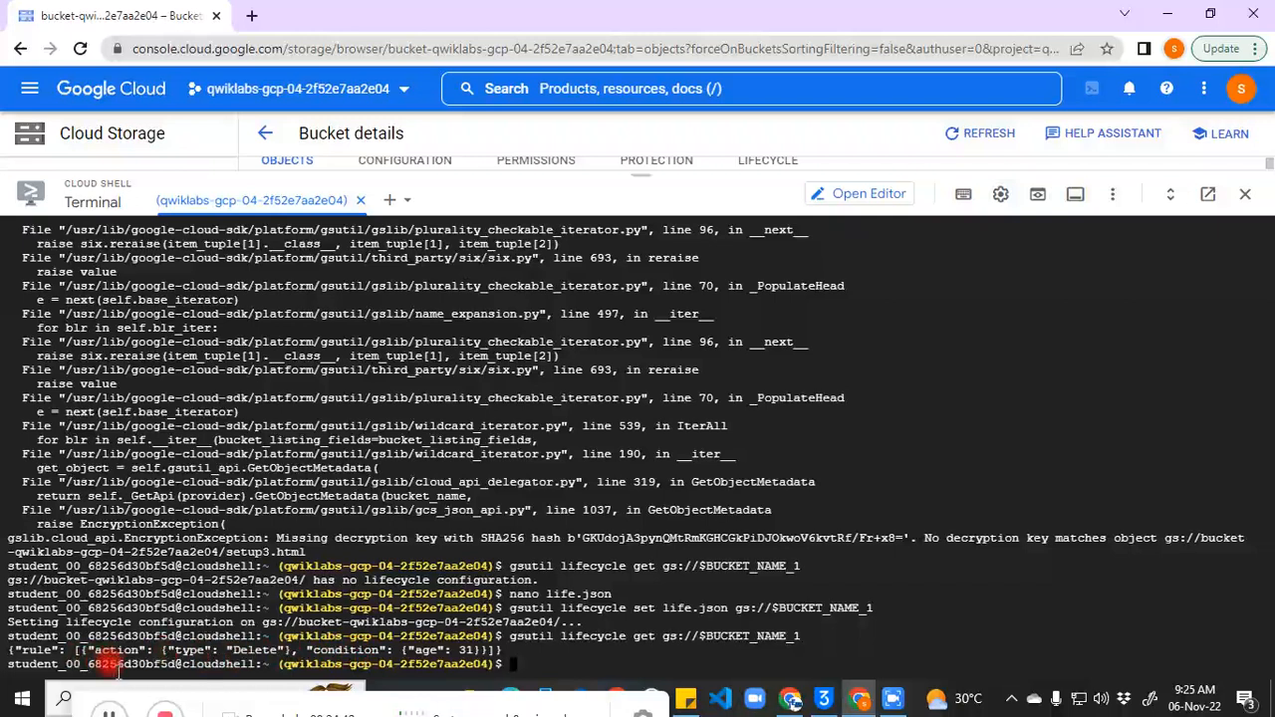
{"action": "left_click", "coordinate": [115, 709]}
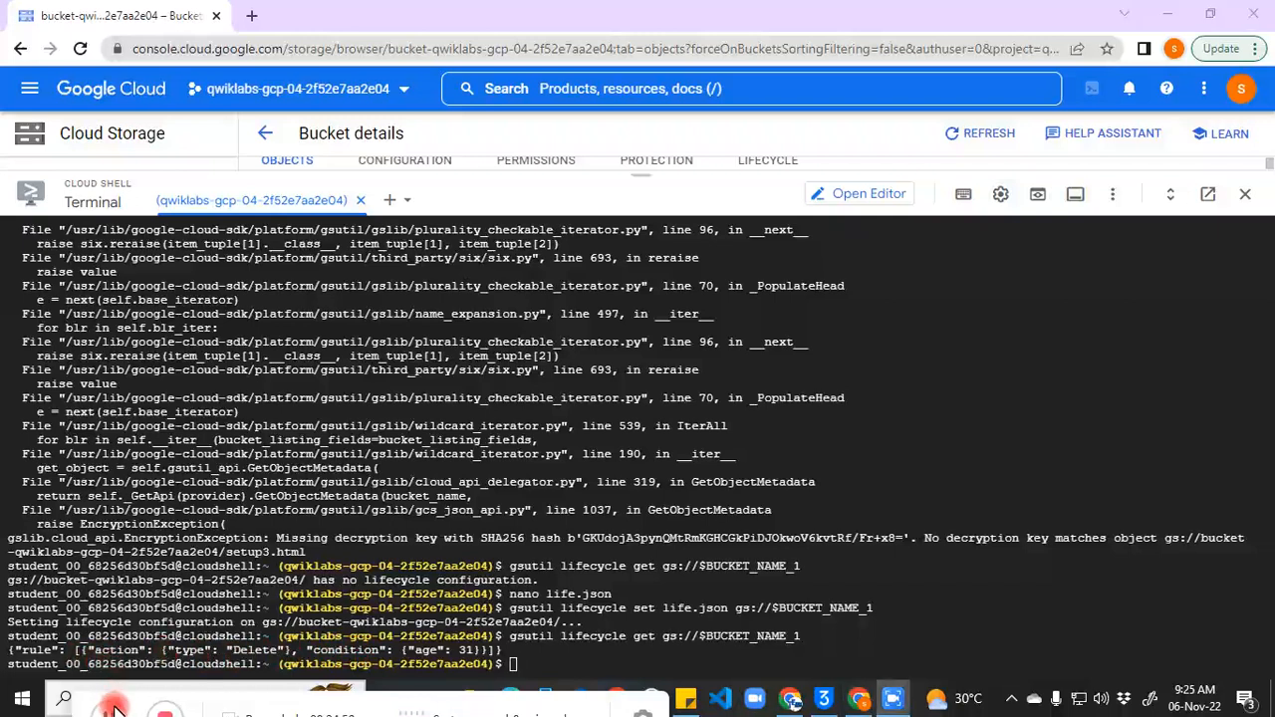
Step: Check versioning on gs://$BUCKET_NAME_1, found Suspended, and enable it with gsutil versioning set
{"action": "left_click", "coordinate": [525, 668]}
{"action": "key", "text": "ctrl+v"}
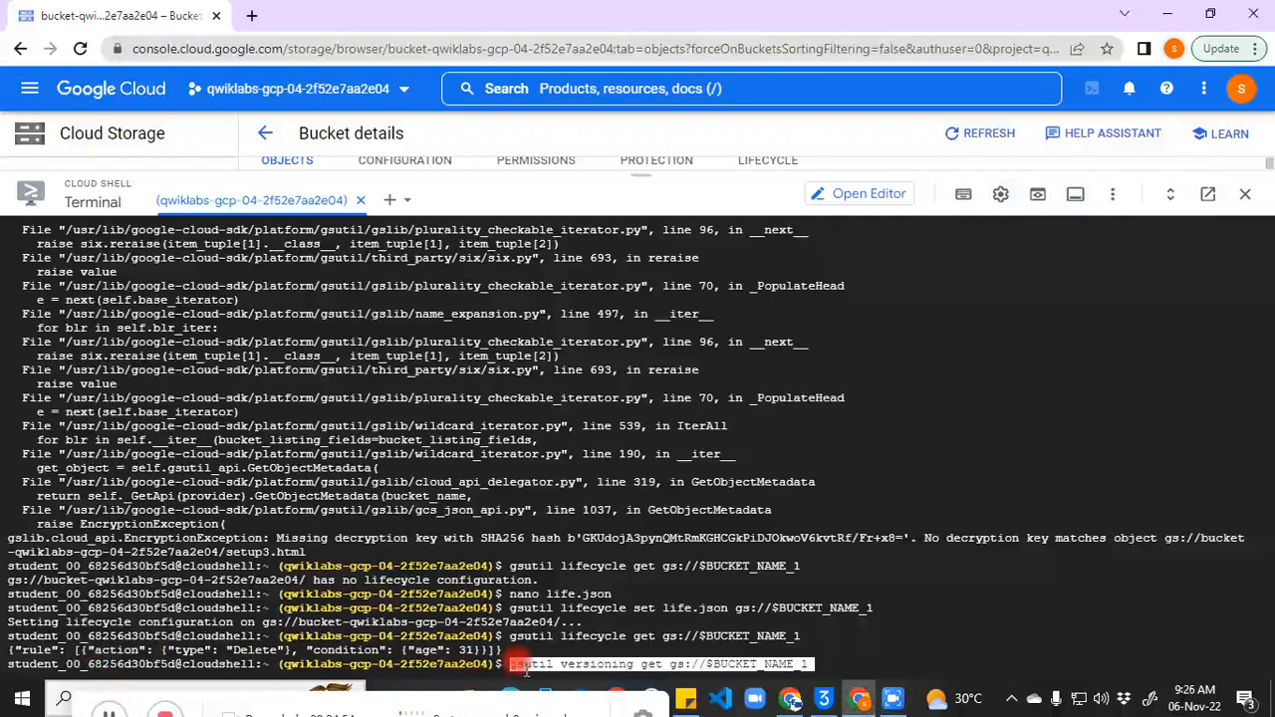
{"action": "key", "text": "Return"}
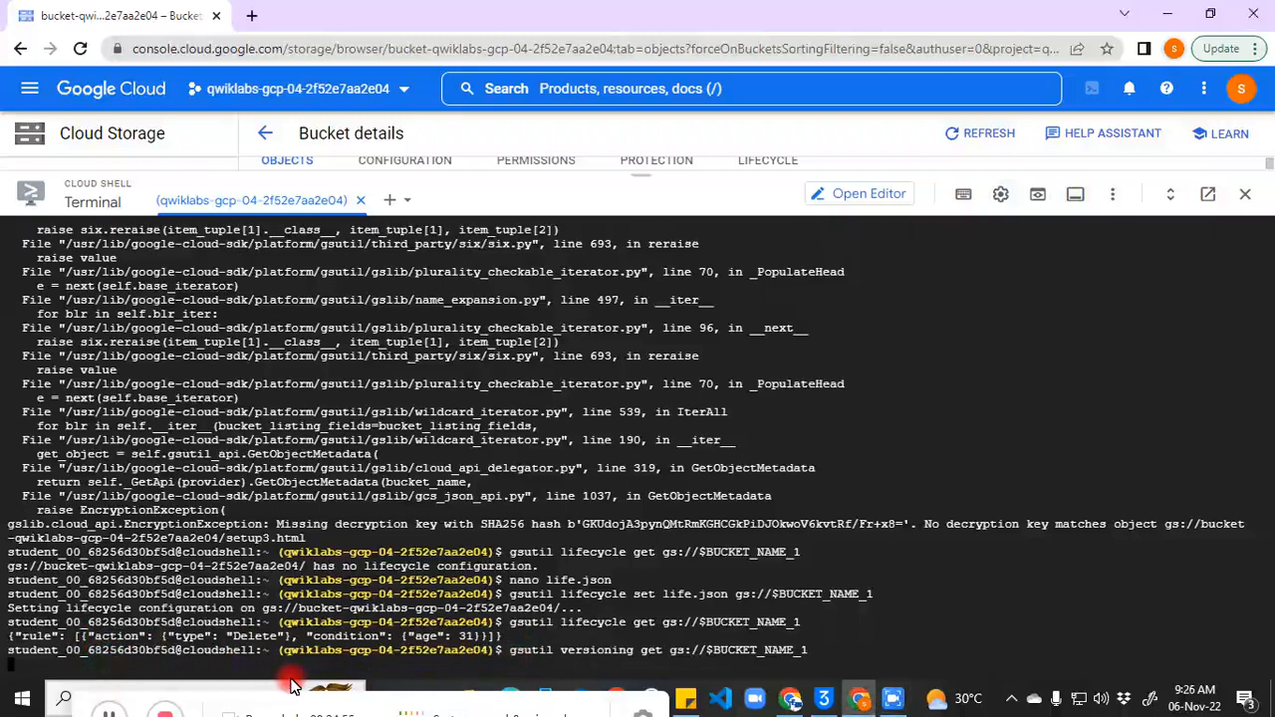
{"action": "left_click", "coordinate": [111, 714]}
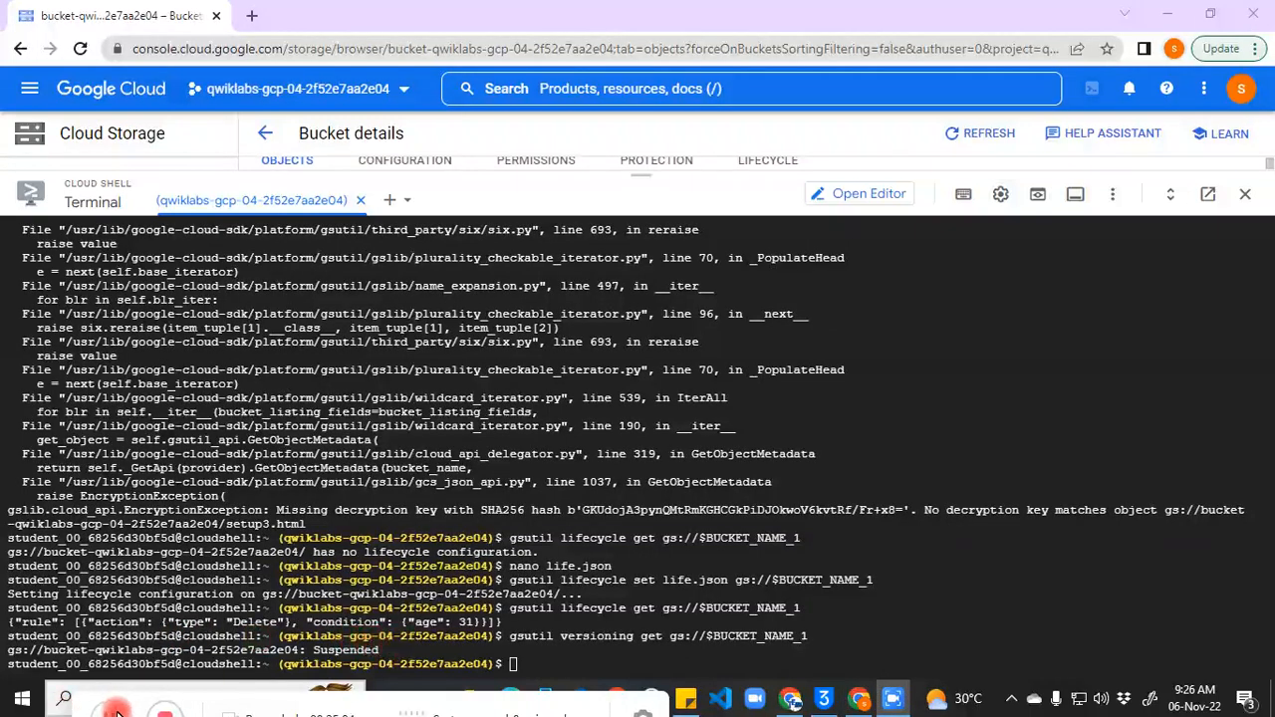
{"action": "left_click", "coordinate": [534, 662]}
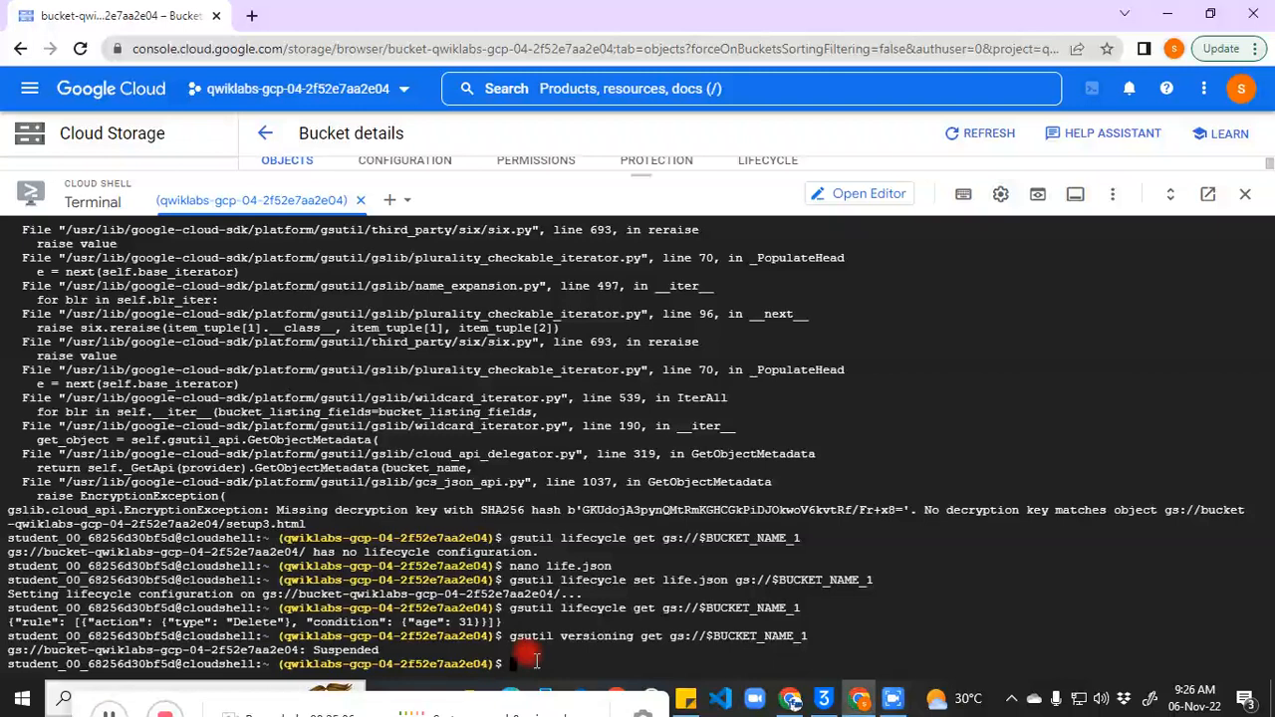
{"action": "key", "text": "ctrl+v"}
{"action": "key", "text": "Return"}
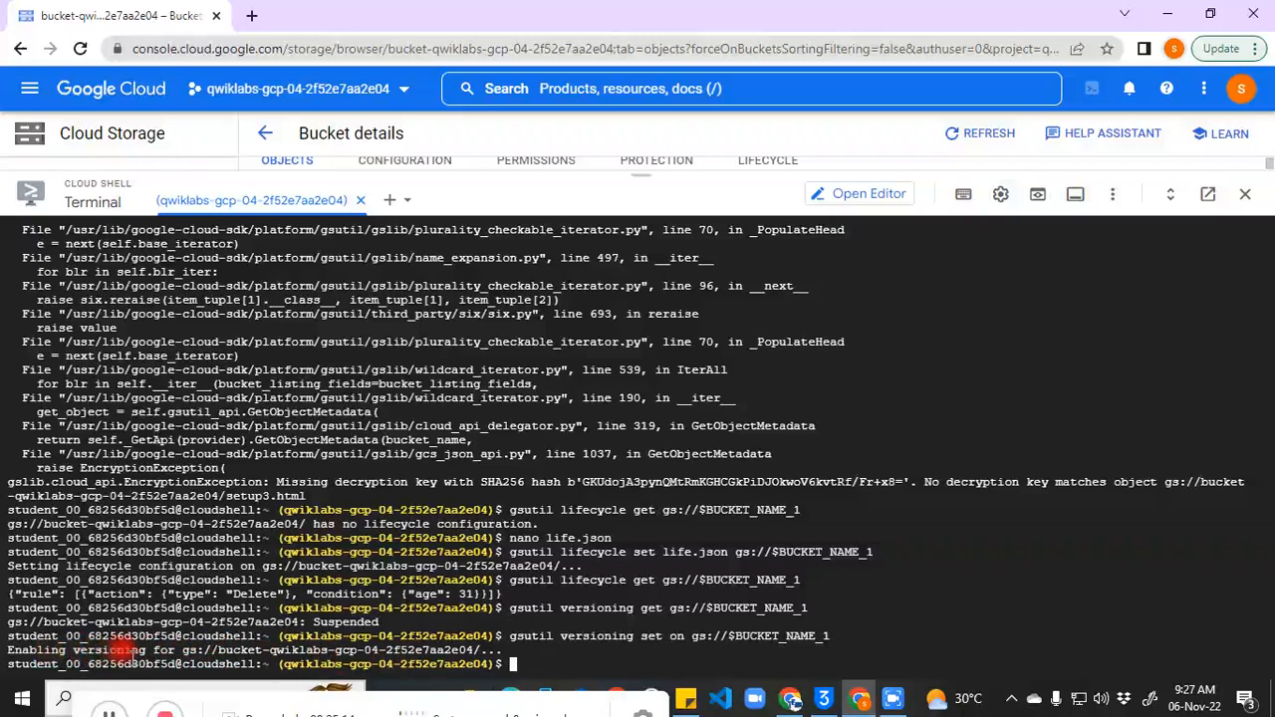
{"action": "left_click", "coordinate": [117, 713]}
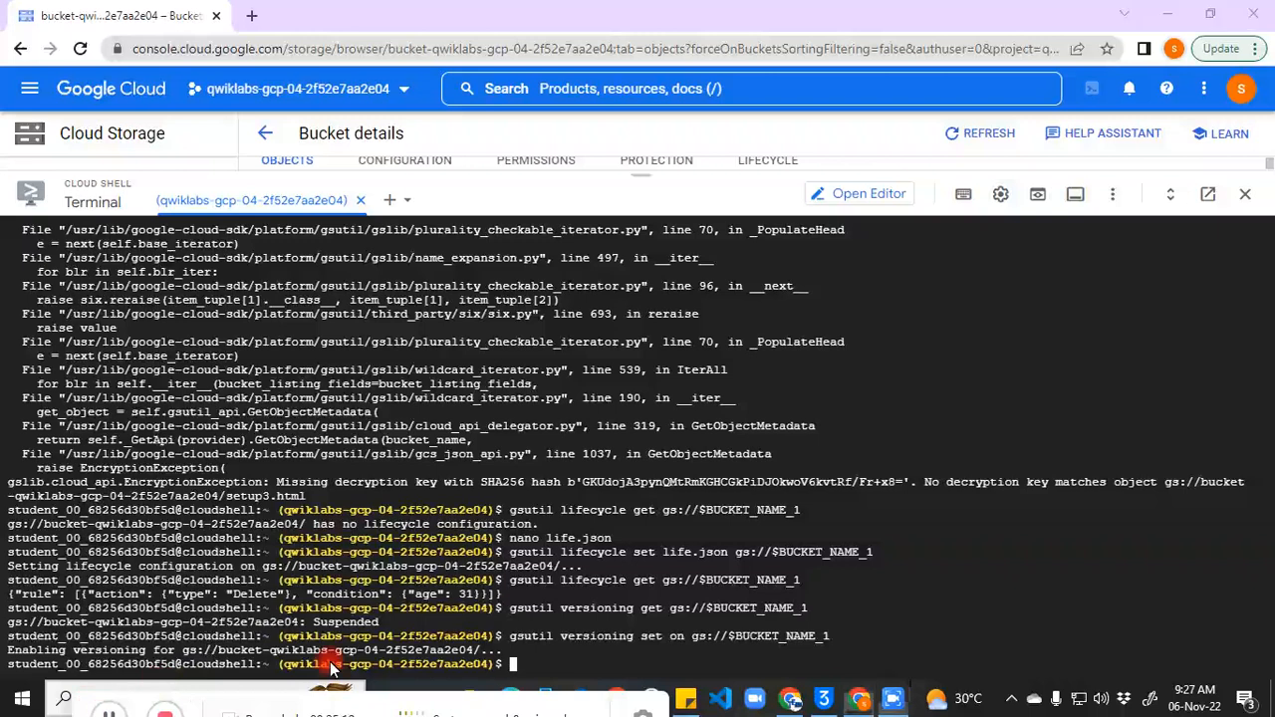
Step: Rerun gsutil versioning get to confirm the bucket's versioning now reports Enabled
{"action": "left_click", "coordinate": [525, 664]}
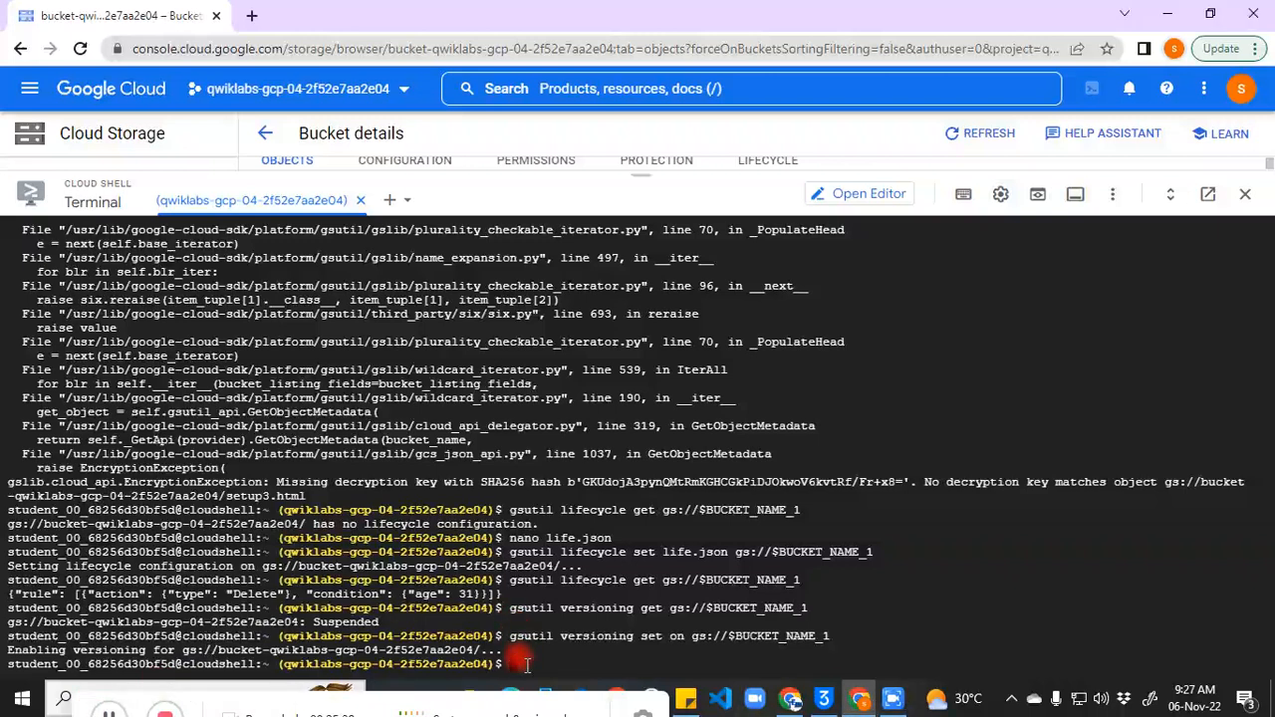
{"action": "key", "text": "ctrl+v"}
{"action": "key", "text": "Return"}
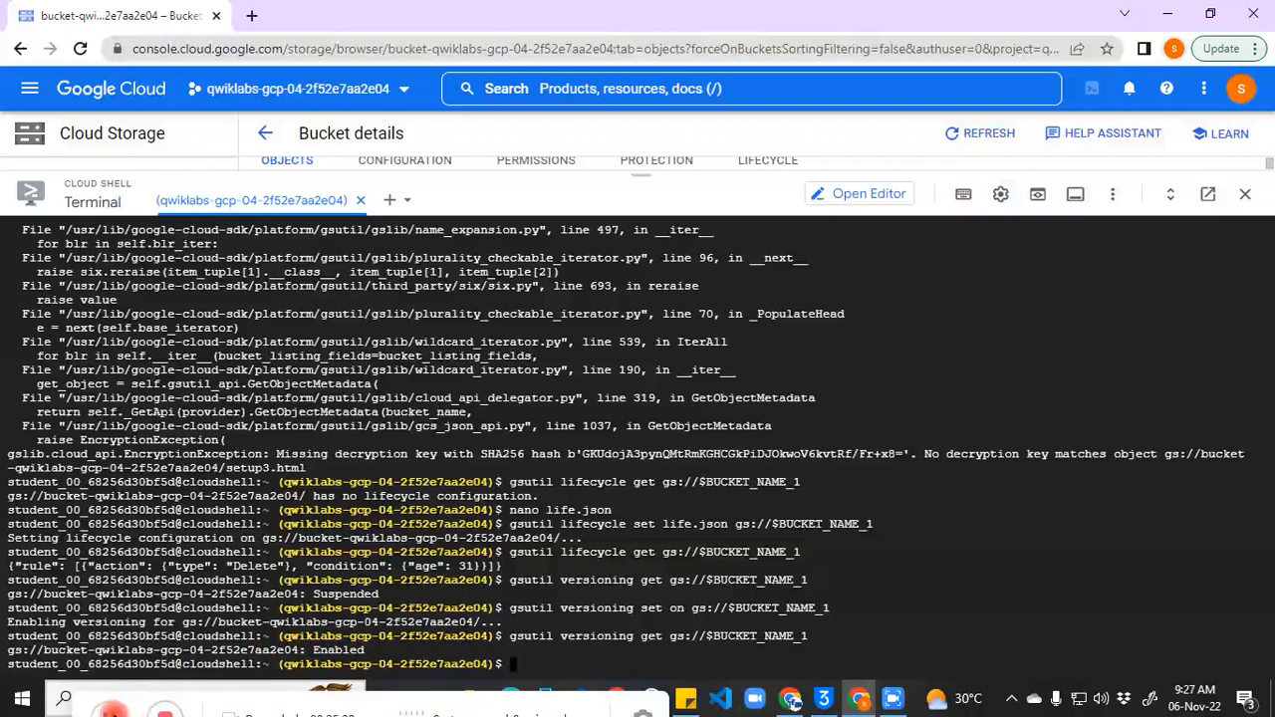
{"action": "left_click", "coordinate": [109, 710]}
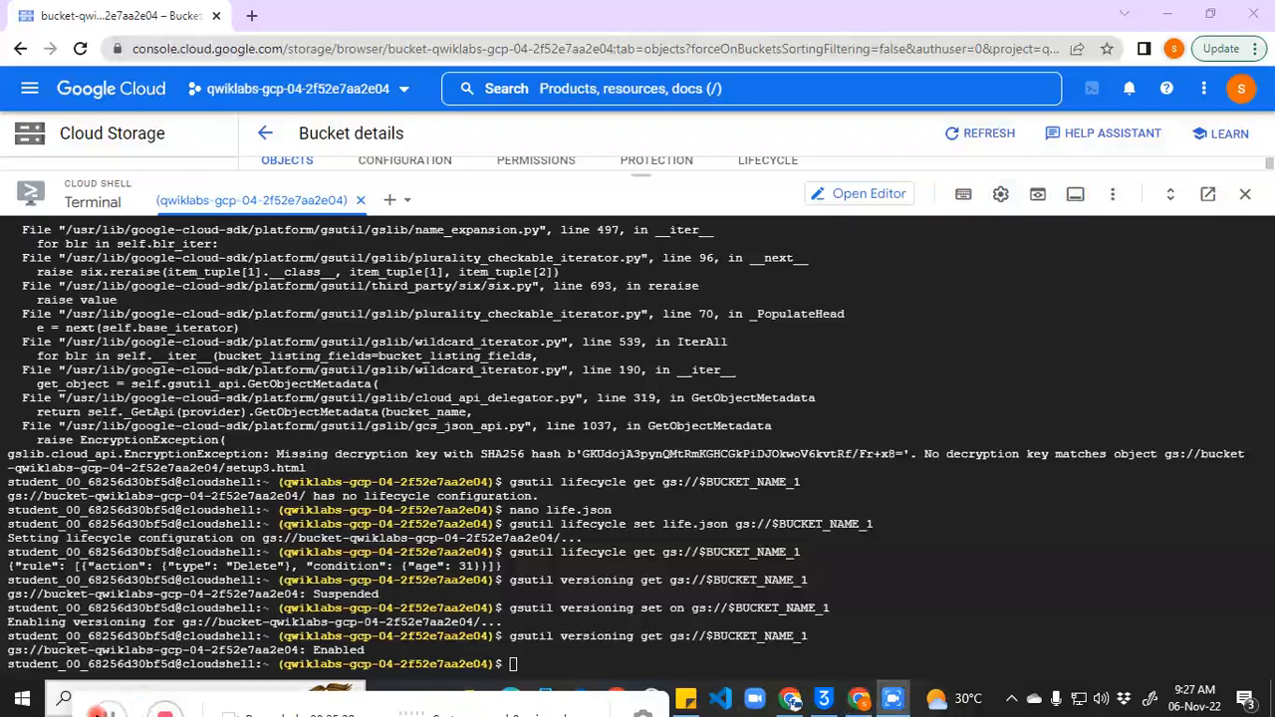
{"action": "left_click", "coordinate": [513, 663]}
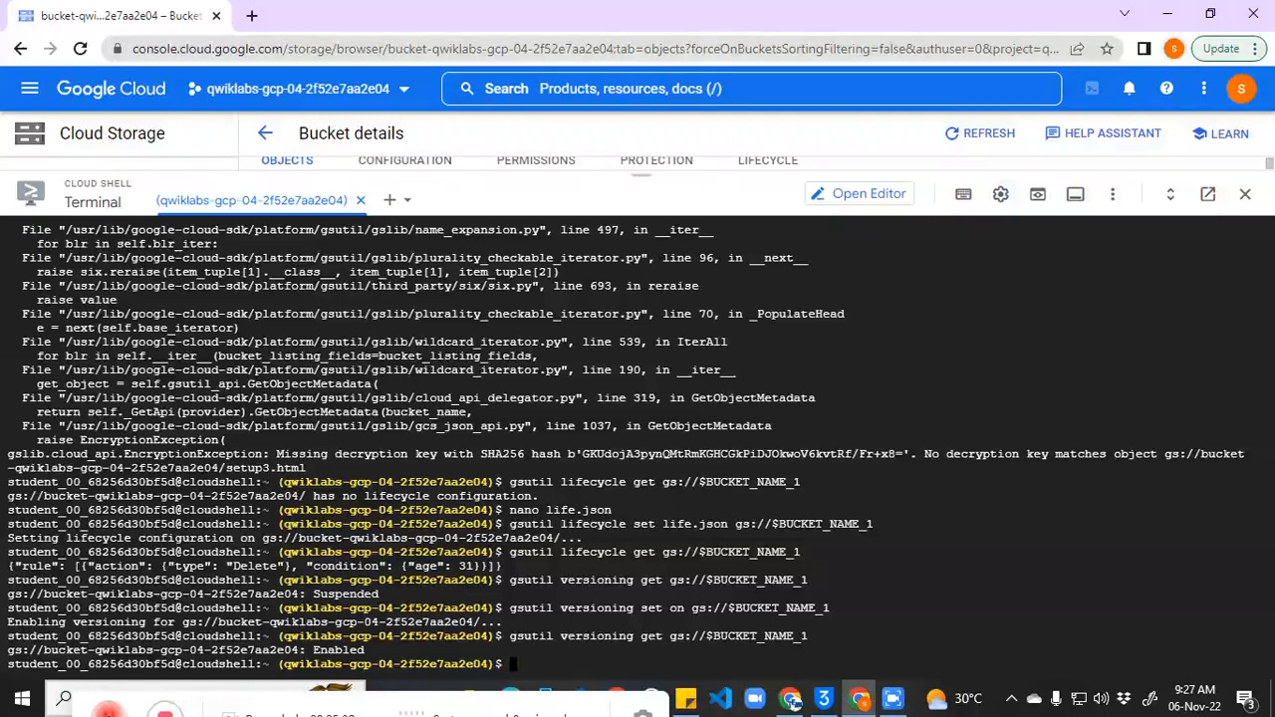
{"action": "left_click", "coordinate": [109, 712]}
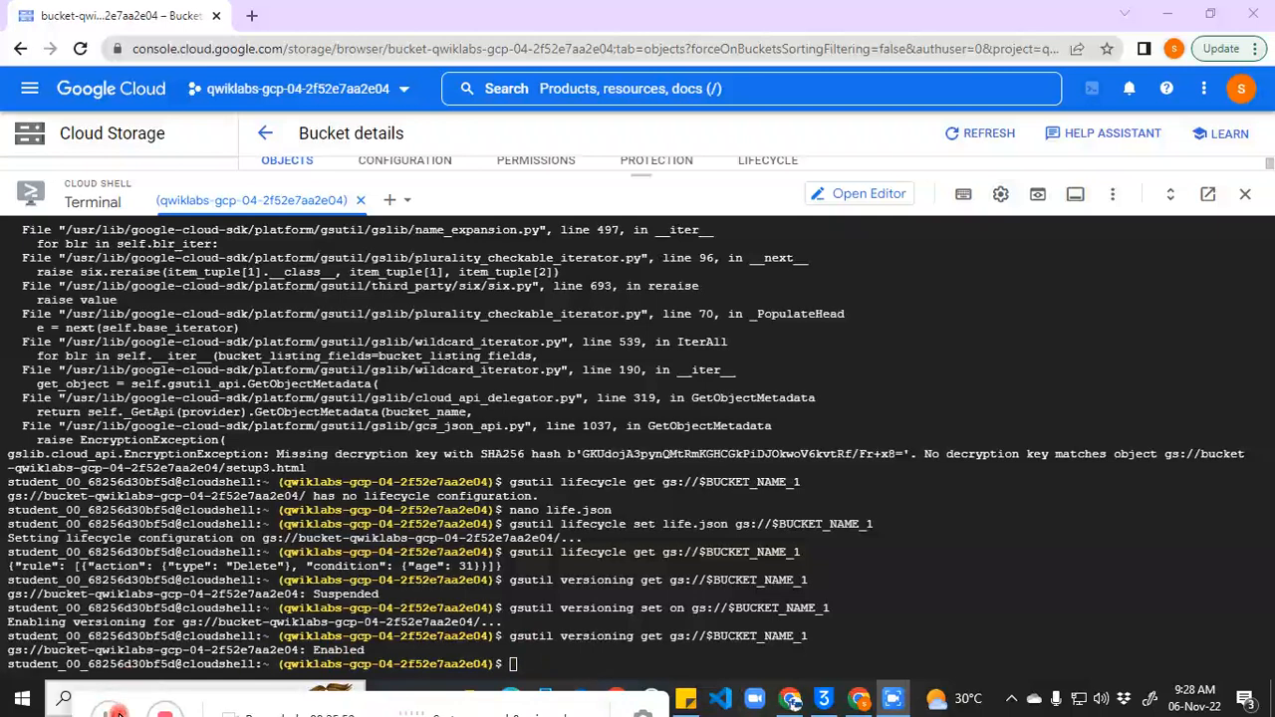
Step: Run ls -al setup.html and inspect its rw-r--r-- permissions and 58468-byte size
{"action": "left_click", "coordinate": [566, 663]}
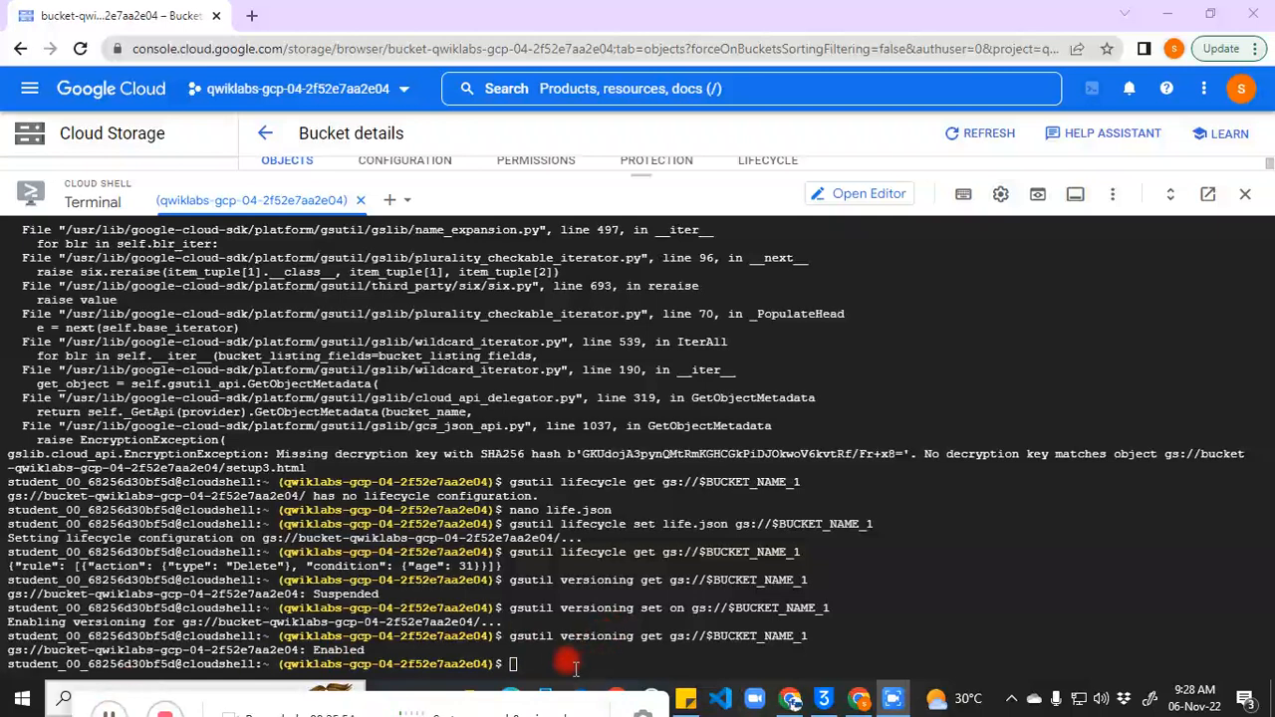
{"action": "key", "text": "ctrl+v"}
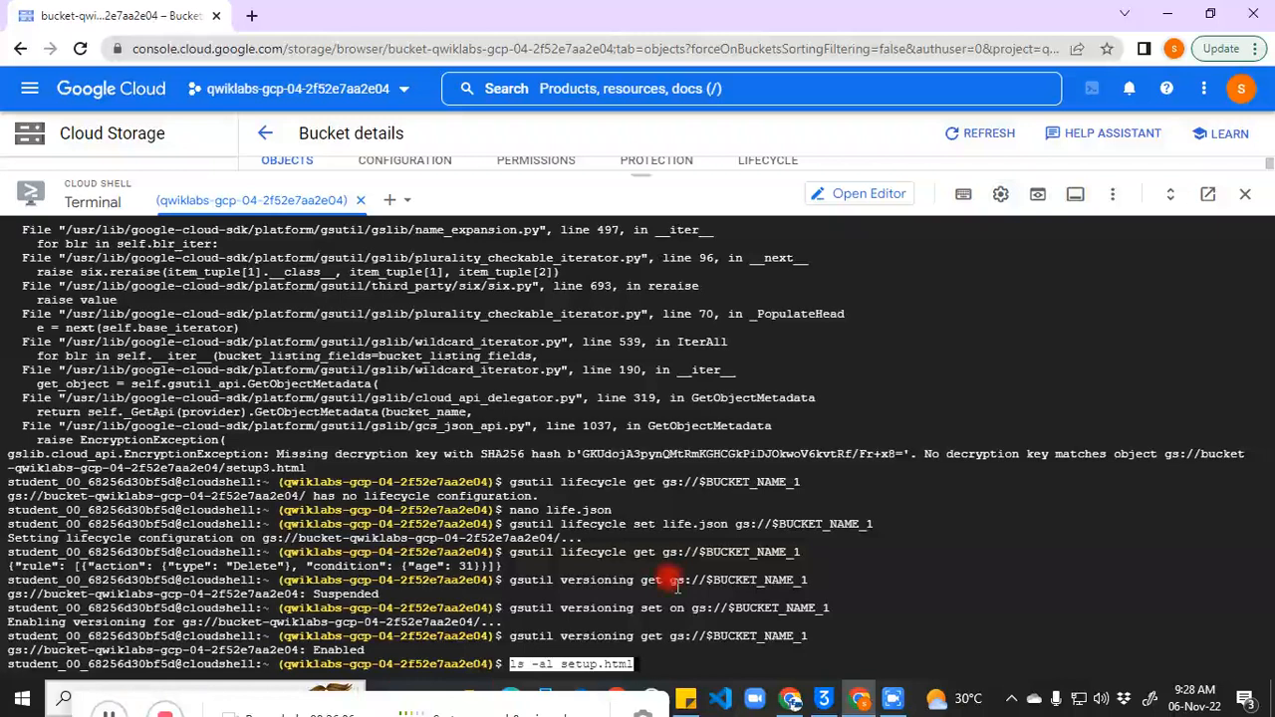
{"action": "key", "text": "Return"}
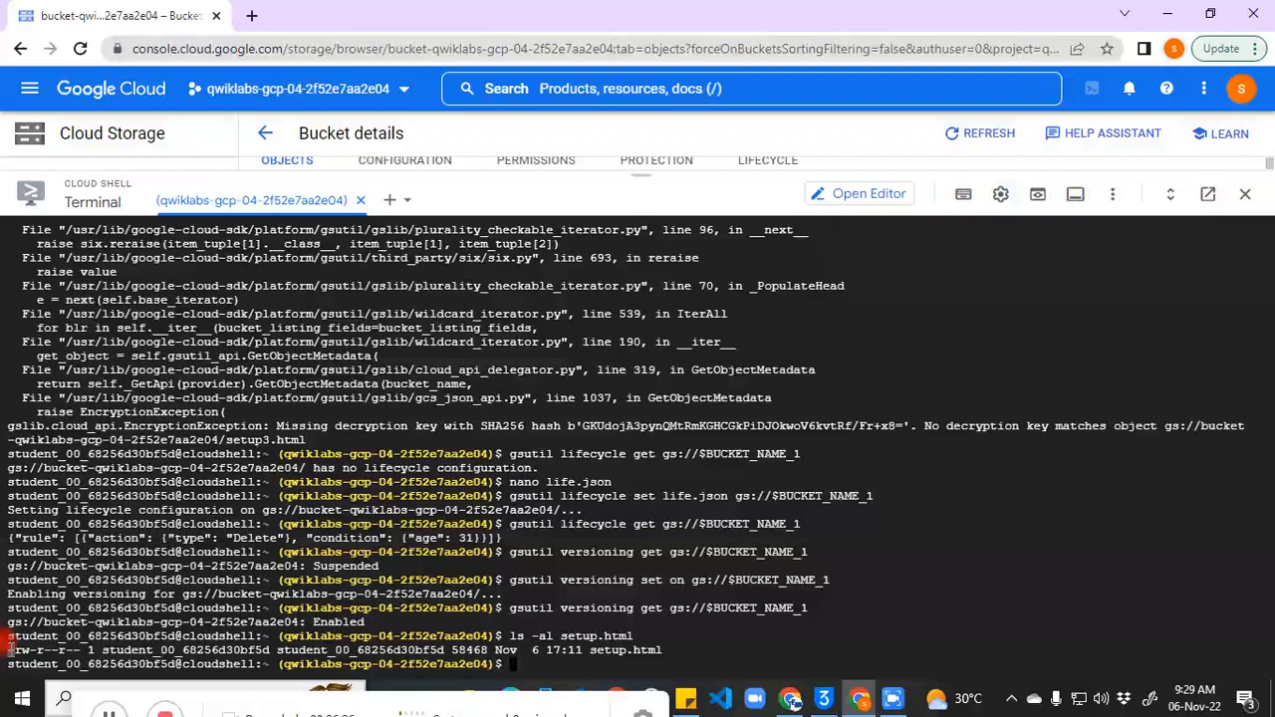
{"action": "left_click_drag", "start_coordinate": [14, 650], "coordinate": [34, 650]}
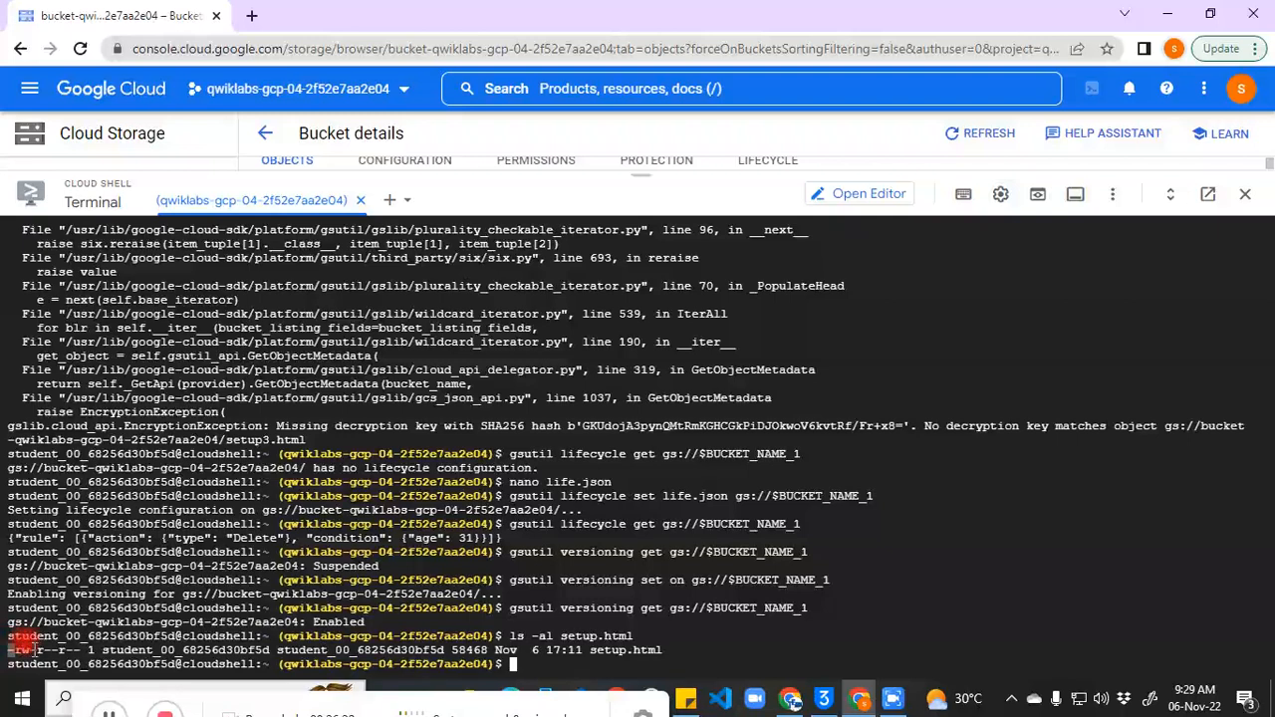
{"action": "left_click", "coordinate": [37, 652]}
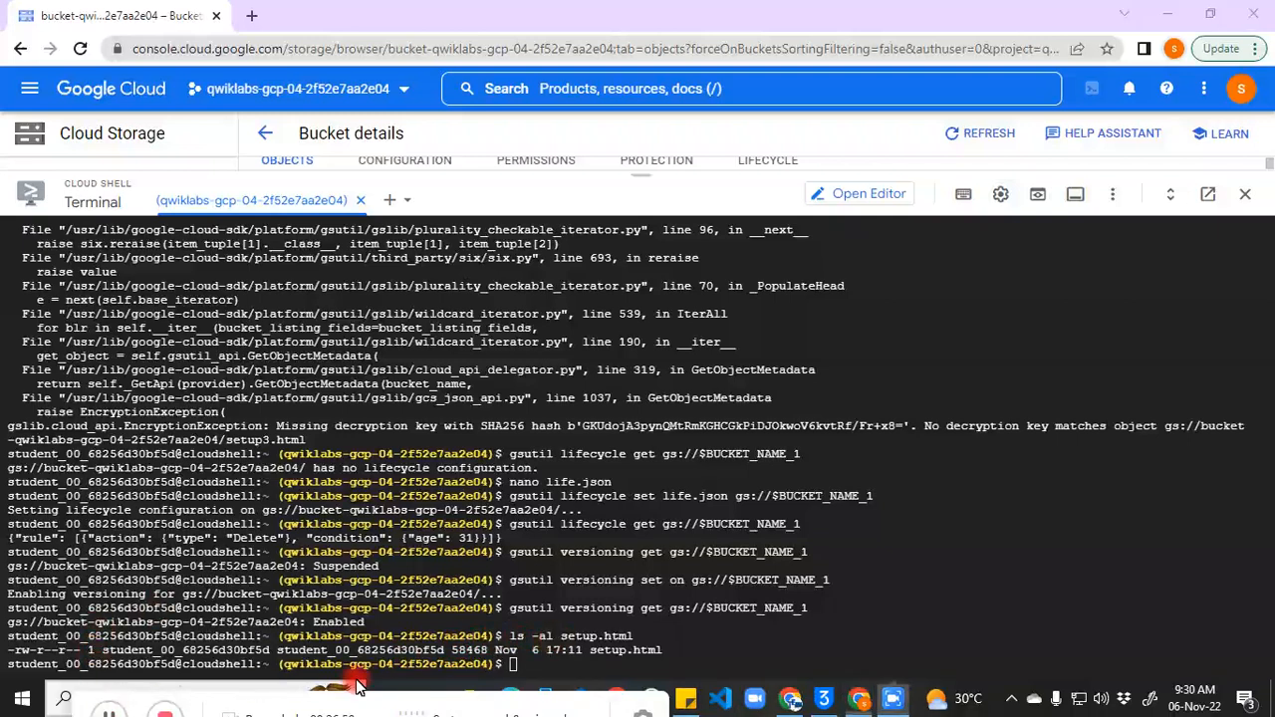
{"action": "left_click", "coordinate": [529, 666]}
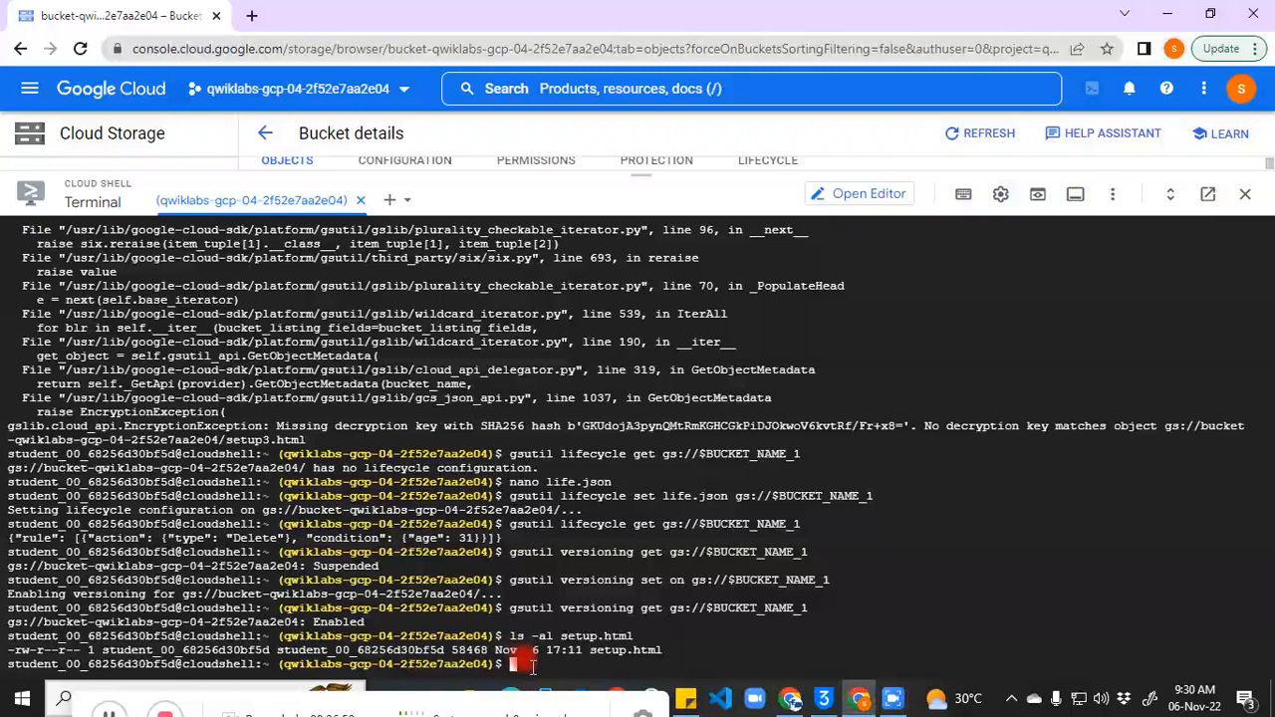
Step: Open setup.html in nano and move to the style block below the title
{"action": "type", "text": "nano setup.html"}
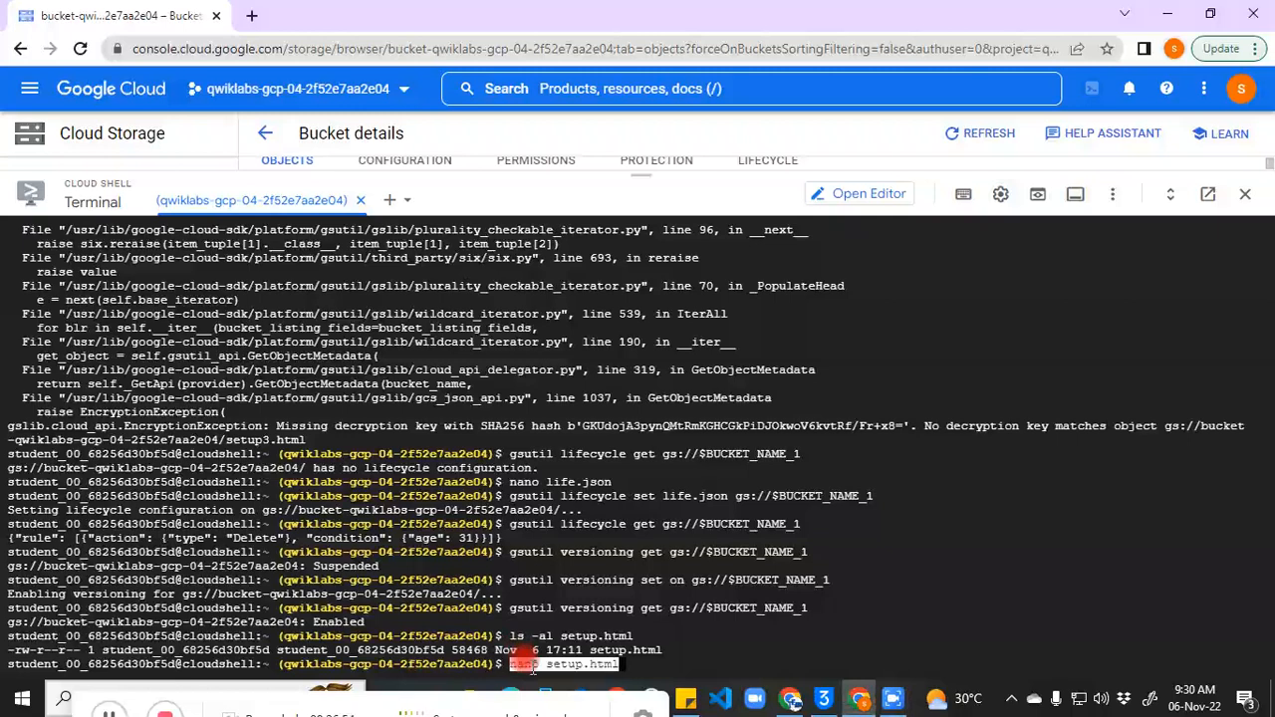
{"action": "key", "text": "Return"}
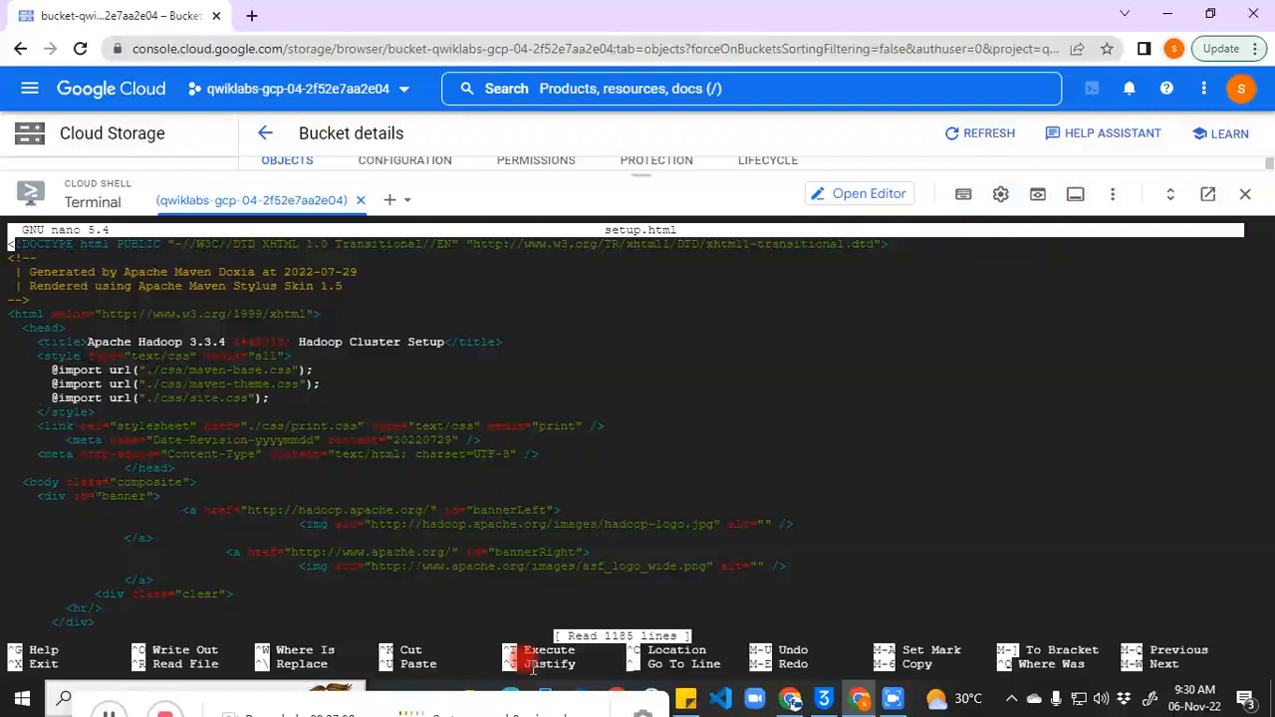
{"action": "key", "text": "Down"}
{"action": "key", "text": "Down"}
{"action": "key", "text": "Down"}
{"action": "key", "text": "Down"}
{"action": "key", "text": "Down"}
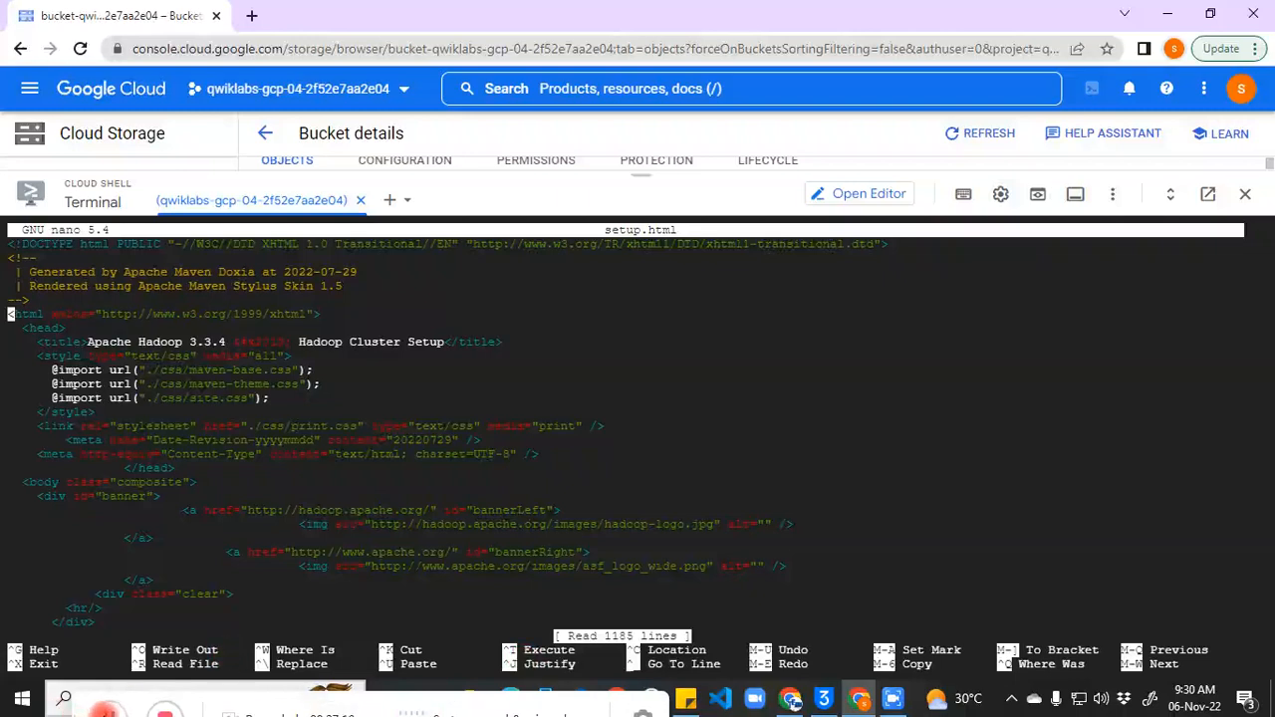
{"action": "left_click", "coordinate": [104, 709]}
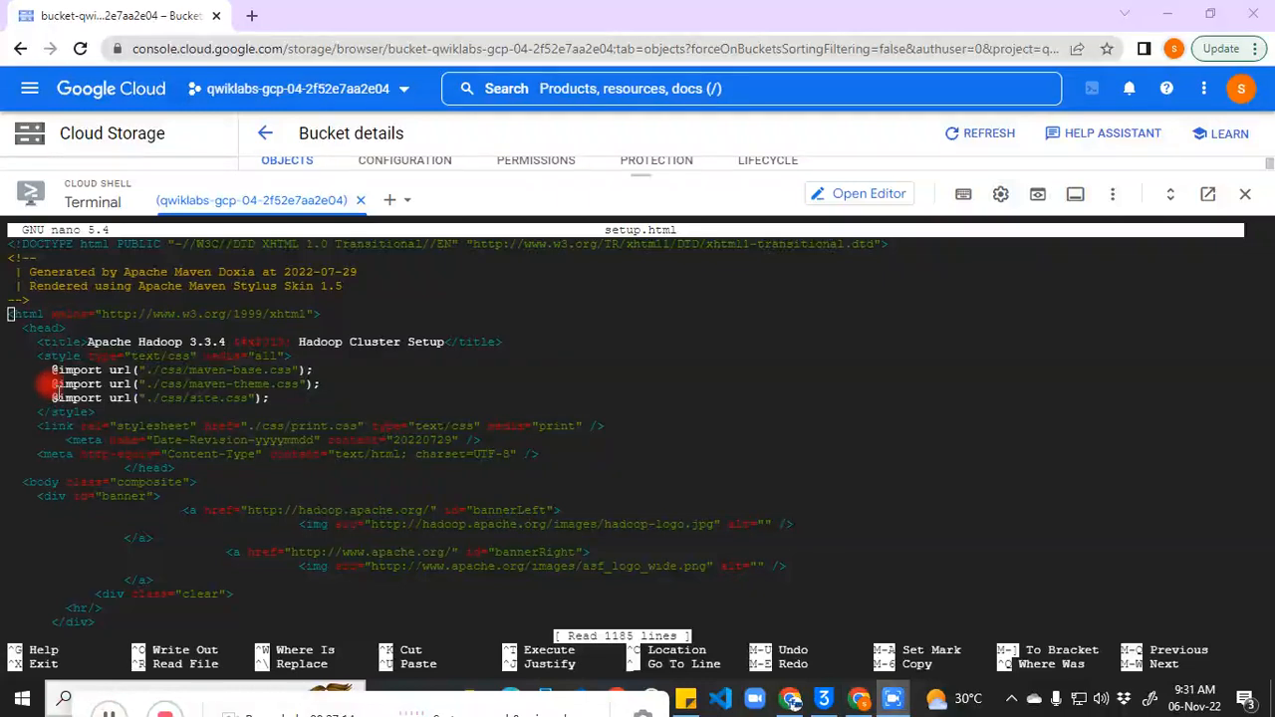
{"action": "left_click", "coordinate": [59, 286]}
{"action": "key", "text": "Down"}
{"action": "key", "text": "Down"}
{"action": "key", "text": "Down"}
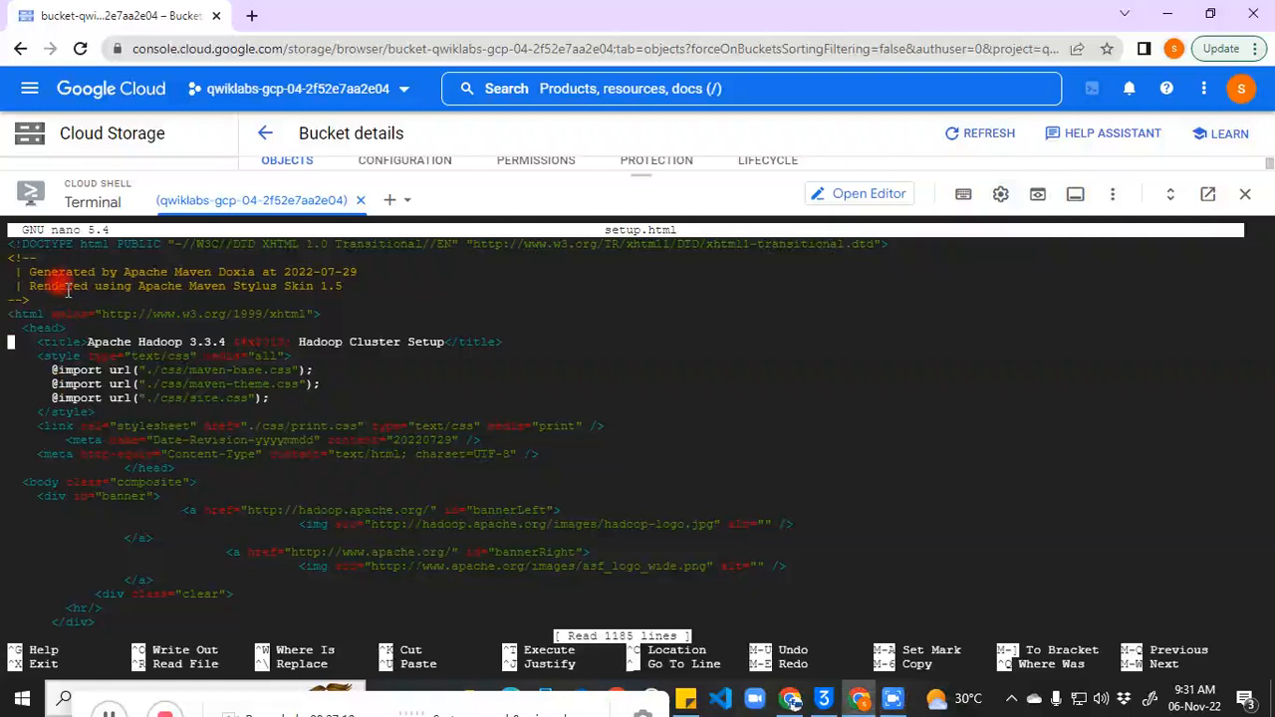
{"action": "key", "text": "Right"}
{"action": "key", "text": "Right"}
{"action": "key", "text": "Down"}
{"action": "key", "text": "Down"}
{"action": "key", "text": "Down"}
{"action": "key", "text": "Down"}
{"action": "key", "text": "Right"}
{"action": "key", "text": "Right"}
{"action": "key", "text": "Right"}
{"action": "key", "text": "Right"}
{"action": "key", "text": "Right"}
{"action": "key", "text": "Right"}
{"action": "key", "text": "Right"}
{"action": "key", "text": "Right"}
Step: Delete the <style> element with its site.css, maven-theme.css and maven-base.css imports, then save and exit
{"action": "key", "text": "BackSpace"}
{"action": "key", "text": "BackSpace"}
{"action": "key", "text": "BackSpace"}
{"action": "key", "text": "BackSpace"}
{"action": "key", "text": "BackSpace"}
{"action": "key", "text": "BackSpace"}
{"action": "key", "text": "BackSpace"}
{"action": "key", "text": "BackSpace"}
{"action": "key", "text": "BackSpace"}
{"action": "key", "text": "BackSpace"}
{"action": "key", "text": "BackSpace"}
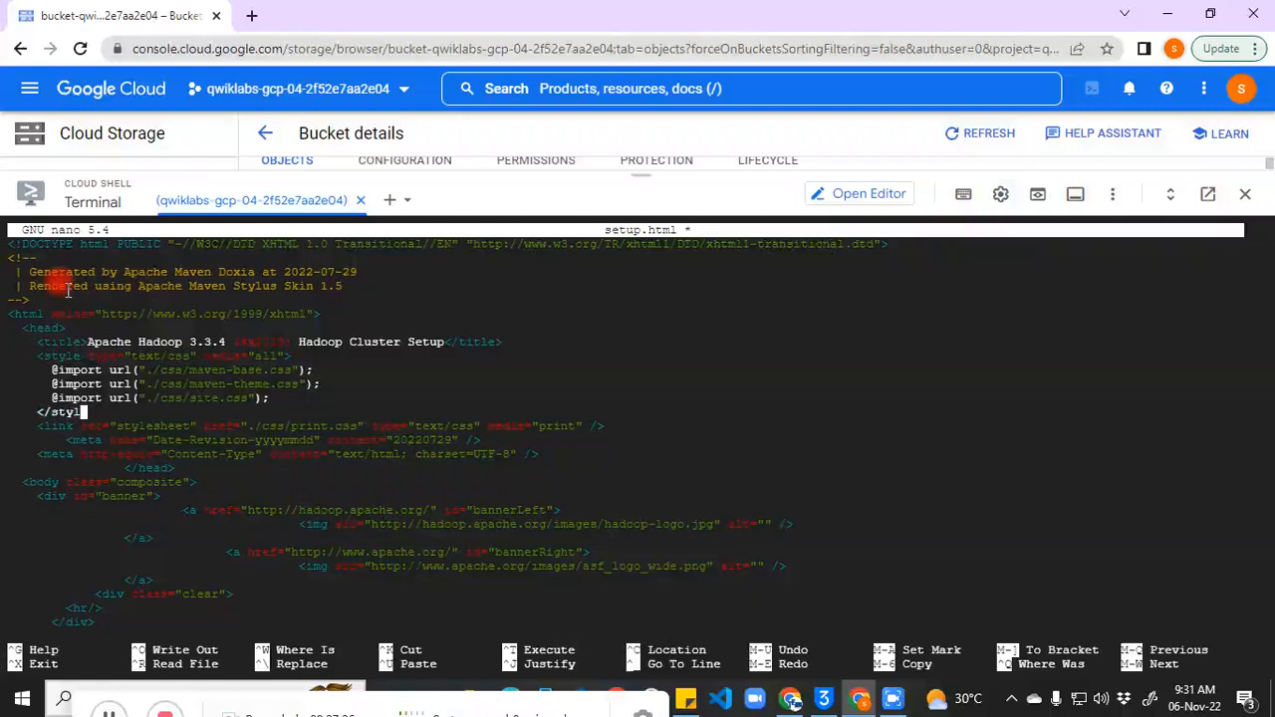
{"action": "key", "text": "BackSpace"}
{"action": "key", "text": "BackSpace"}
{"action": "key", "text": "BackSpace"}
{"action": "key", "text": "BackSpace"}
{"action": "key", "text": "BackSpace"}
{"action": "key", "text": "BackSpace"}
{"action": "key", "text": "BackSpace"}
{"action": "key", "text": "BackSpace"}
{"action": "key", "text": "BackSpace"}
{"action": "key", "text": "BackSpace"}
{"action": "key", "text": "BackSpace"}
{"action": "key", "text": "BackSpace"}
{"action": "key", "text": "BackSpace"}
{"action": "key", "text": "BackSpace"}
{"action": "key", "text": "BackSpace"}
{"action": "key", "text": "BackSpace"}
{"action": "key", "text": "BackSpace"}
{"action": "key", "text": "BackSpace"}
{"action": "key", "text": "BackSpace"}
{"action": "key", "text": "BackSpace"}
{"action": "key", "text": "BackSpace"}
{"action": "key", "text": "BackSpace"}
{"action": "key", "text": "BackSpace"}
{"action": "key", "text": "BackSpace"}
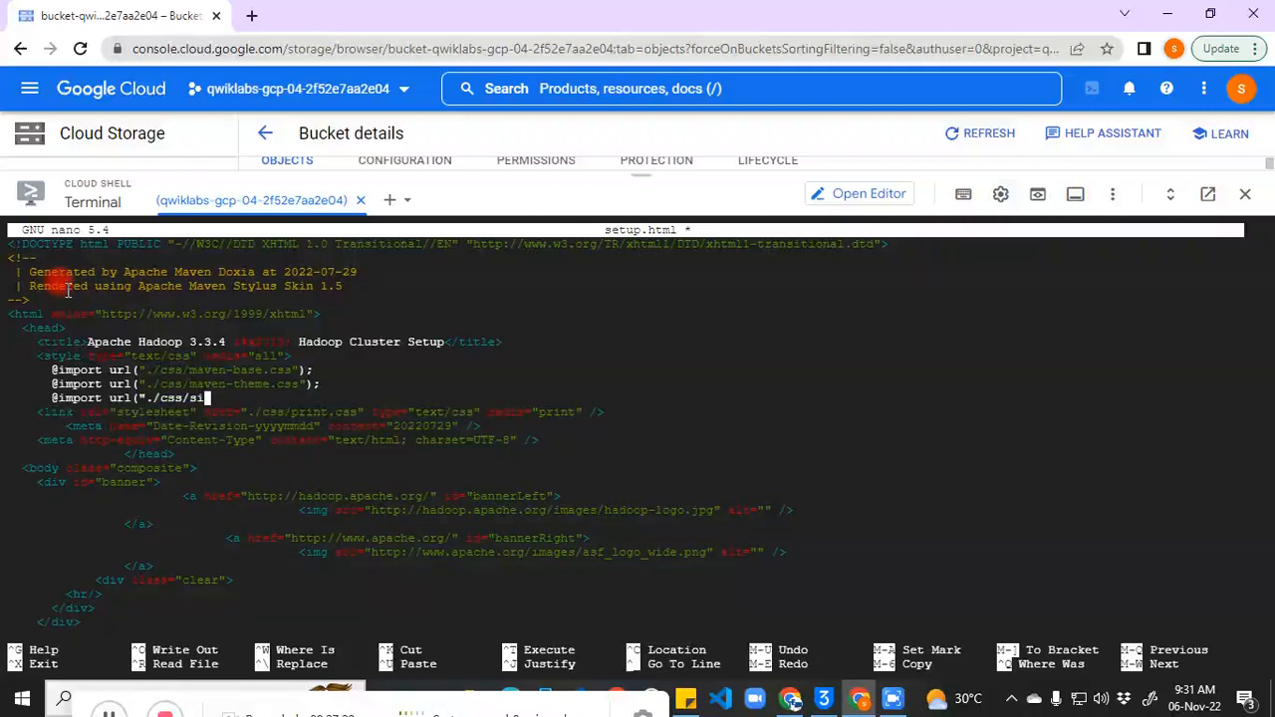
{"action": "key", "text": "BackSpace"}
{"action": "key", "text": "BackSpace"}
{"action": "key", "text": "BackSpace"}
{"action": "key", "text": "BackSpace"}
{"action": "key", "text": "BackSpace"}
{"action": "key", "text": "BackSpace"}
{"action": "key", "text": "BackSpace"}
{"action": "key", "text": "BackSpace"}
{"action": "key", "text": "BackSpace"}
{"action": "key", "text": "BackSpace"}
{"action": "key", "text": "BackSpace"}
{"action": "key", "text": "BackSpace"}
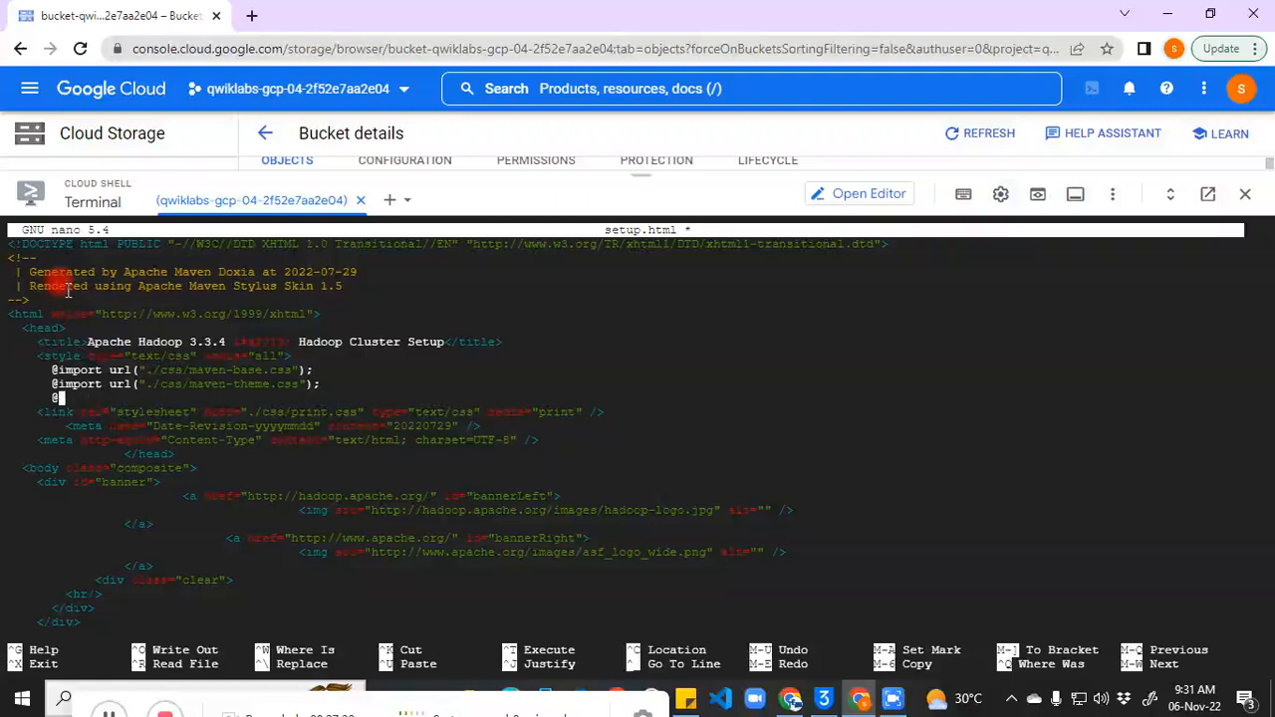
{"action": "key", "text": "BackSpace"}
{"action": "key", "text": "BackSpace"}
{"action": "key", "text": "BackSpace"}
{"action": "key", "text": "BackSpace"}
{"action": "key", "text": "BackSpace"}
{"action": "key", "text": "BackSpace"}
{"action": "key", "text": "BackSpace"}
{"action": "key", "text": "BackSpace"}
{"action": "key", "text": "BackSpace"}
{"action": "key", "text": "BackSpace"}
{"action": "key", "text": "BackSpace"}
{"action": "key", "text": "BackSpace"}
{"action": "key", "text": "BackSpace"}
{"action": "key", "text": "BackSpace"}
{"action": "key", "text": "BackSpace"}
{"action": "key", "text": "BackSpace"}
{"action": "key", "text": "BackSpace"}
{"action": "key", "text": "BackSpace"}
{"action": "key", "text": "BackSpace"}
{"action": "key", "text": "BackSpace"}
{"action": "key", "text": "BackSpace"}
{"action": "key", "text": "BackSpace"}
{"action": "key", "text": "BackSpace"}
{"action": "key", "text": "BackSpace"}
{"action": "key", "text": "BackSpace"}
{"action": "key", "text": "BackSpace"}
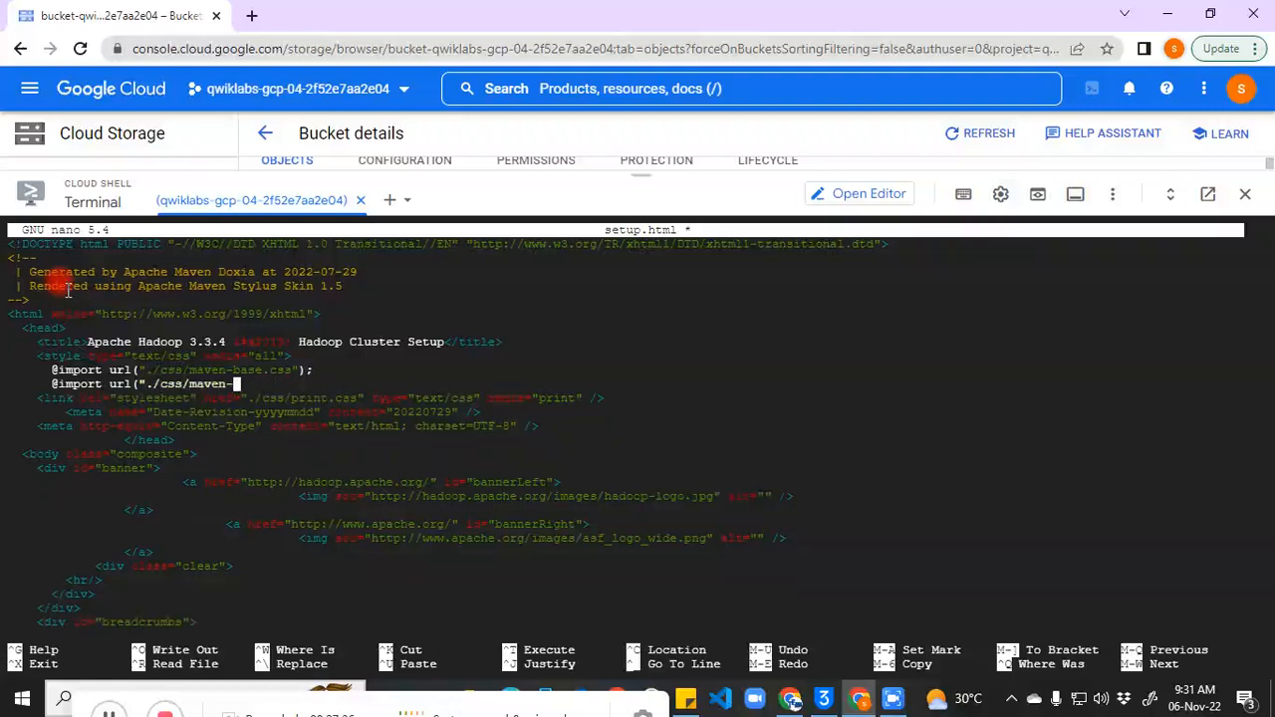
{"action": "key", "text": "BackSpace"}
{"action": "key", "text": "BackSpace"}
{"action": "key", "text": "BackSpace"}
{"action": "key", "text": "BackSpace"}
{"action": "key", "text": "BackSpace"}
{"action": "key", "text": "BackSpace"}
{"action": "key", "text": "BackSpace"}
{"action": "key", "text": "BackSpace"}
{"action": "key", "text": "BackSpace"}
{"action": "key", "text": "BackSpace"}
{"action": "key", "text": "BackSpace"}
{"action": "key", "text": "BackSpace"}
{"action": "key", "text": "BackSpace"}
{"action": "key", "text": "BackSpace"}
{"action": "key", "text": "BackSpace"}
{"action": "key", "text": "BackSpace"}
{"action": "key", "text": "BackSpace"}
{"action": "key", "text": "BackSpace"}
{"action": "key", "text": "BackSpace"}
{"action": "key", "text": "BackSpace"}
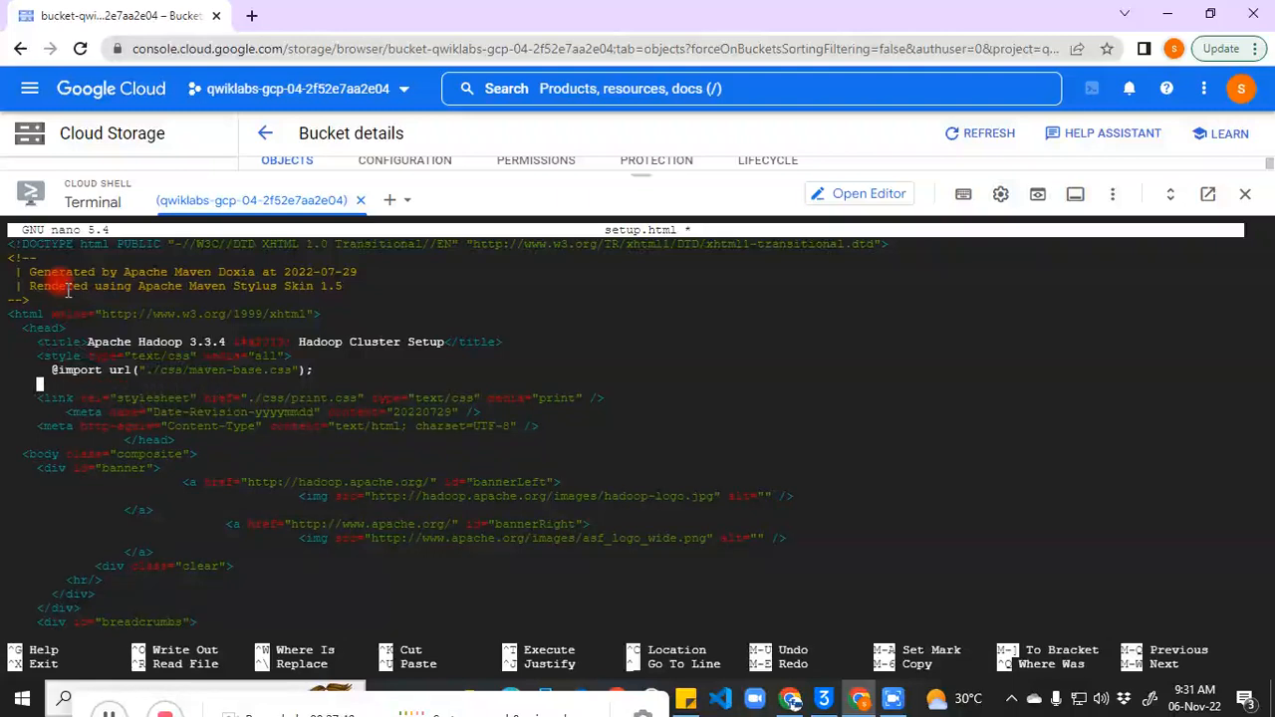
{"action": "key", "text": "BackSpace"}
{"action": "key", "text": "BackSpace"}
{"action": "key", "text": "BackSpace"}
{"action": "key", "text": "BackSpace"}
{"action": "key", "text": "BackSpace"}
{"action": "key", "text": "BackSpace"}
{"action": "key", "text": "BackSpace"}
{"action": "key", "text": "BackSpace"}
{"action": "key", "text": "BackSpace"}
{"action": "key", "text": "BackSpace"}
{"action": "key", "text": "BackSpace"}
{"action": "key", "text": "BackSpace"}
{"action": "key", "text": "BackSpace"}
{"action": "key", "text": "BackSpace"}
{"action": "key", "text": "BackSpace"}
{"action": "key", "text": "BackSpace"}
{"action": "key", "text": "BackSpace"}
{"action": "key", "text": "BackSpace"}
{"action": "key", "text": "BackSpace"}
{"action": "key", "text": "BackSpace"}
{"action": "key", "text": "BackSpace"}
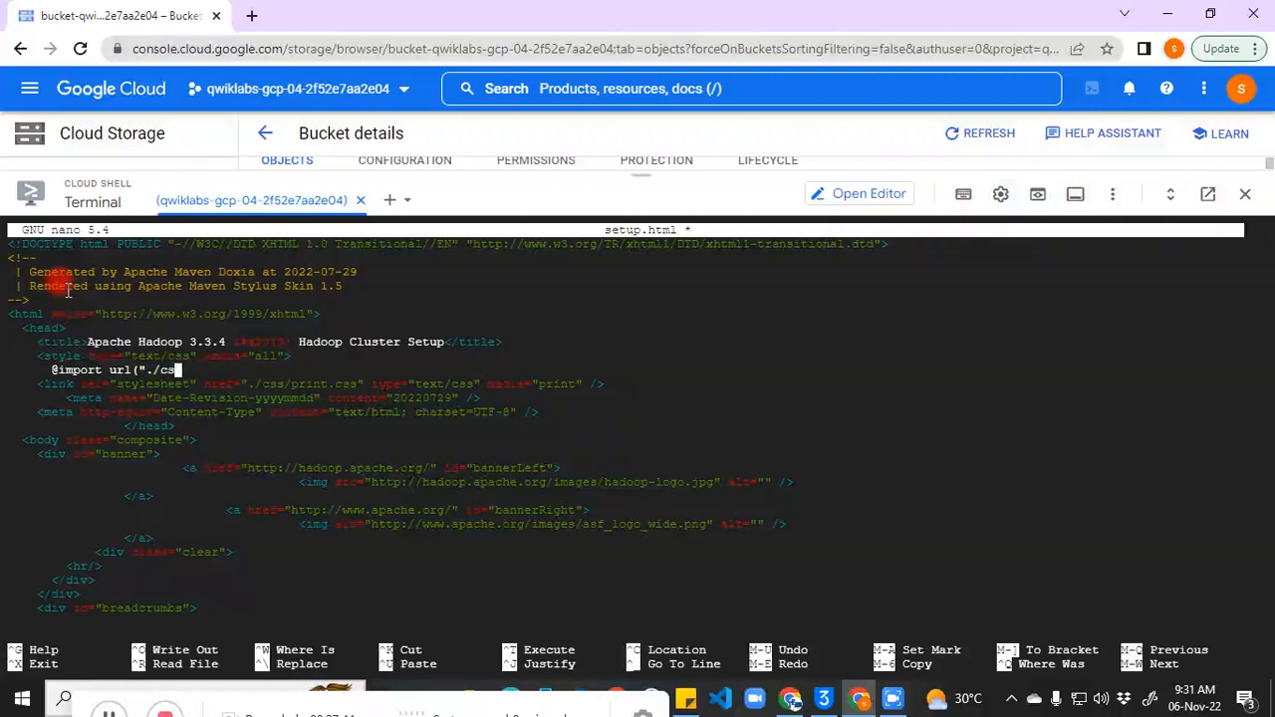
{"action": "key", "text": "BackSpace"}
{"action": "key", "text": "BackSpace"}
{"action": "key", "text": "BackSpace"}
{"action": "key", "text": "BackSpace"}
{"action": "key", "text": "BackSpace"}
{"action": "key", "text": "BackSpace"}
{"action": "key", "text": "BackSpace"}
{"action": "key", "text": "BackSpace"}
{"action": "key", "text": "BackSpace"}
{"action": "key", "text": "BackSpace"}
{"action": "key", "text": "BackSpace"}
{"action": "key", "text": "BackSpace"}
{"action": "key", "text": "BackSpace"}
{"action": "key", "text": "BackSpace"}
{"action": "key", "text": "BackSpace"}
{"action": "key", "text": "BackSpace"}
{"action": "key", "text": "BackSpace"}
{"action": "key", "text": "BackSpace"}
{"action": "key", "text": "BackSpace"}
{"action": "key", "text": "BackSpace"}
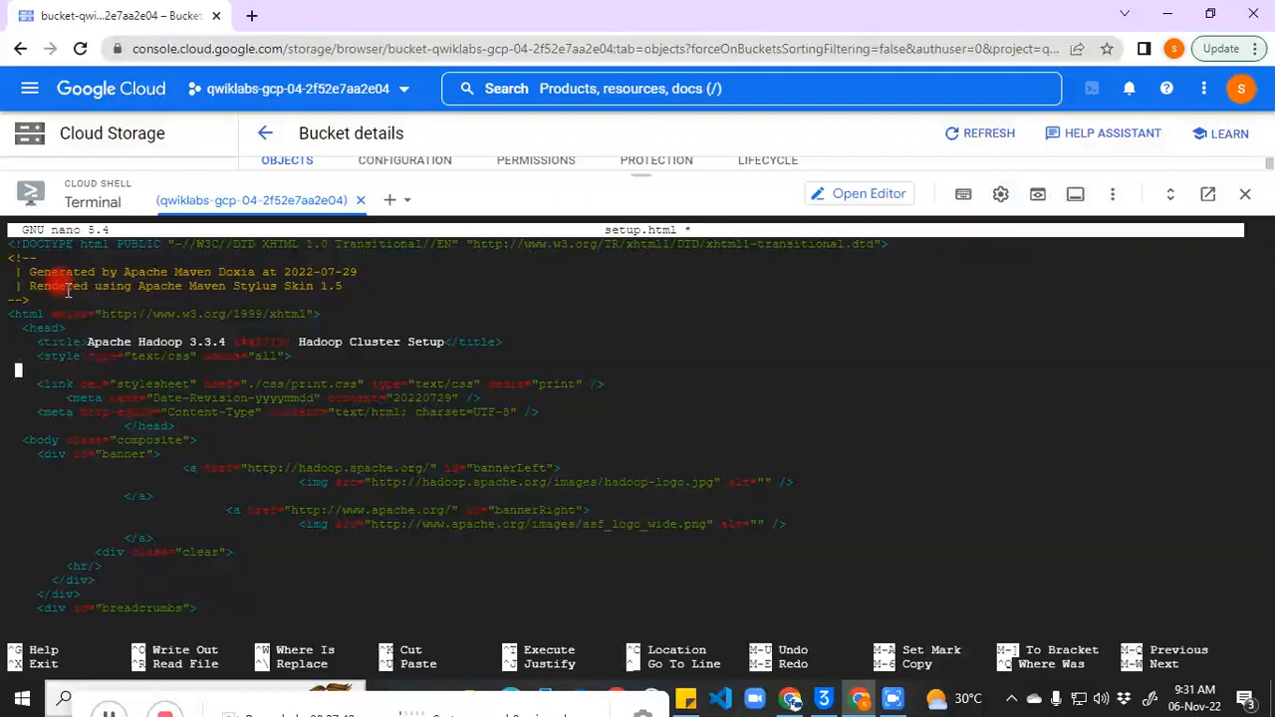
{"action": "key", "text": "BackSpace"}
{"action": "key", "text": "BackSpace"}
{"action": "key", "text": "BackSpace"}
{"action": "key", "text": "BackSpace"}
{"action": "key", "text": "BackSpace"}
{"action": "key", "text": "BackSpace"}
{"action": "key", "text": "BackSpace"}
{"action": "key", "text": "BackSpace"}
{"action": "key", "text": "BackSpace"}
{"action": "key", "text": "BackSpace"}
{"action": "key", "text": "BackSpace"}
{"action": "key", "text": "BackSpace"}
{"action": "key", "text": "BackSpace"}
{"action": "key", "text": "BackSpace"}
{"action": "key", "text": "BackSpace"}
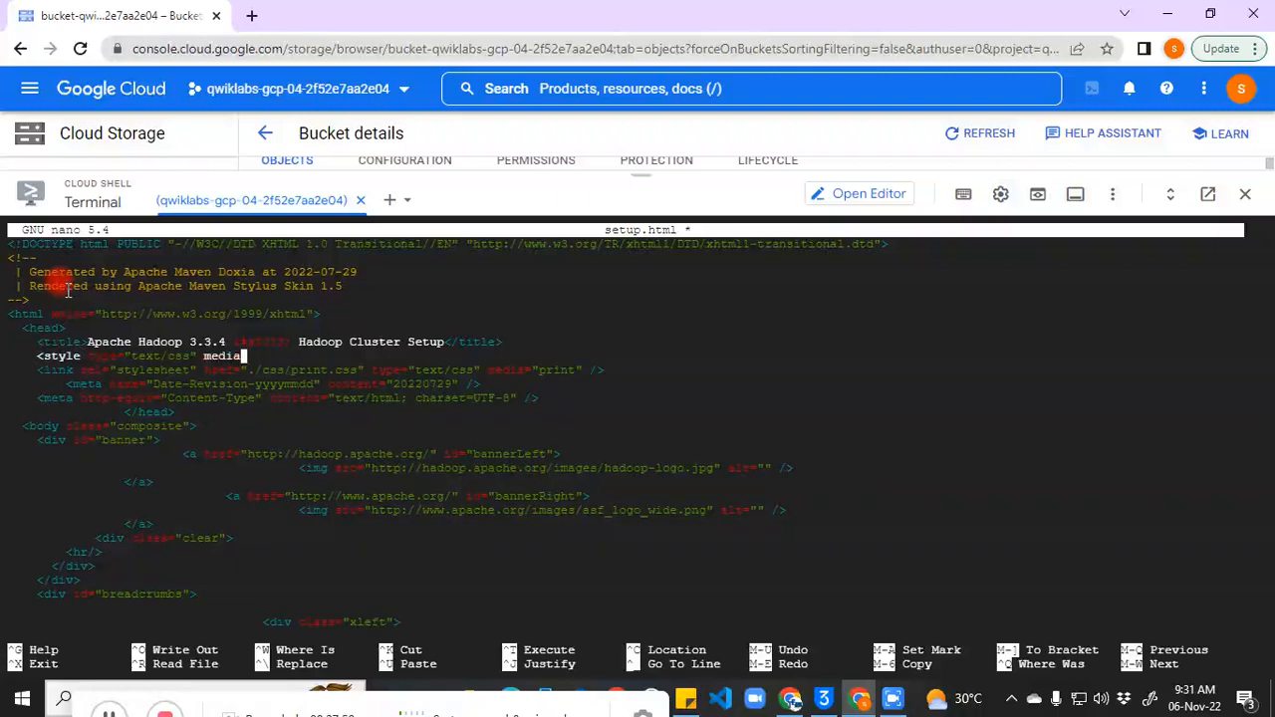
{"action": "key", "text": "BackSpace"}
{"action": "key", "text": "BackSpace"}
{"action": "key", "text": "BackSpace"}
{"action": "key", "text": "BackSpace"}
{"action": "key", "text": "BackSpace"}
{"action": "key", "text": "BackSpace"}
{"action": "key", "text": "BackSpace"}
{"action": "key", "text": "BackSpace"}
{"action": "key", "text": "BackSpace"}
{"action": "key", "text": "BackSpace"}
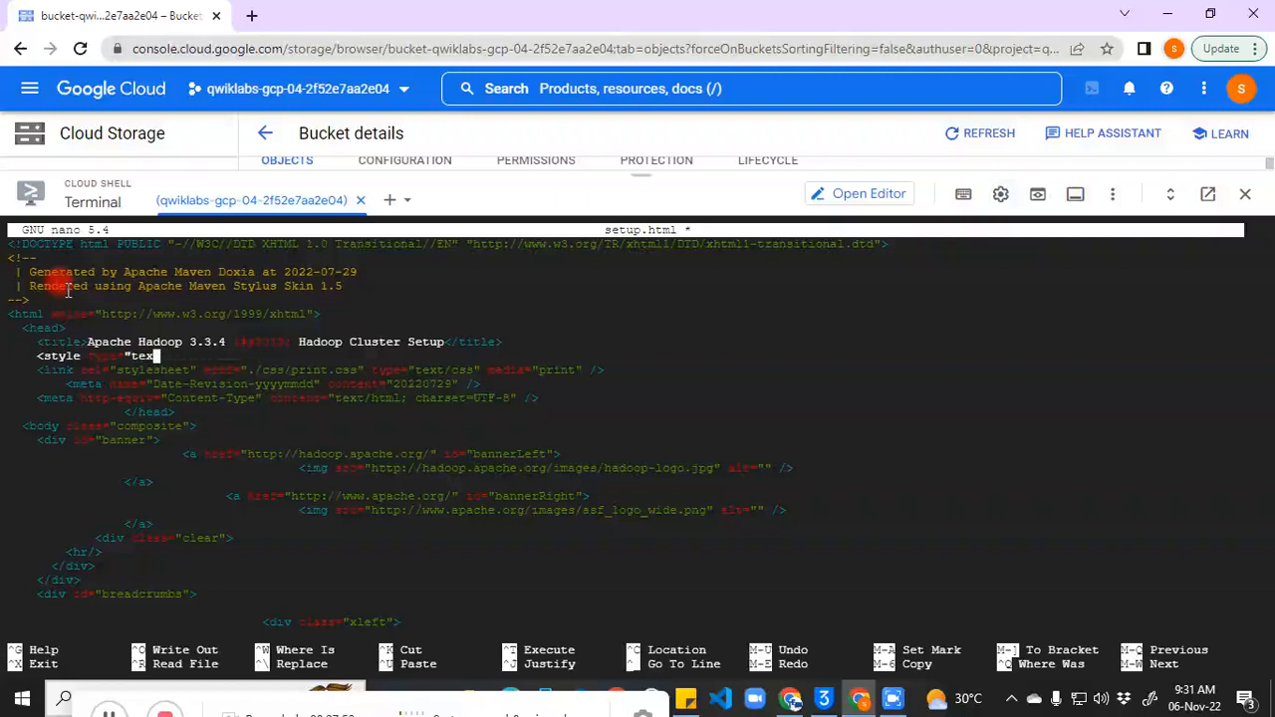
{"action": "key", "text": "BackSpace"}
{"action": "key", "text": "BackSpace"}
{"action": "key", "text": "BackSpace"}
{"action": "key", "text": "BackSpace"}
{"action": "key", "text": "BackSpace"}
{"action": "key", "text": "BackSpace"}
{"action": "key", "text": "BackSpace"}
{"action": "key", "text": "BackSpace"}
{"action": "key", "text": "BackSpace"}
{"action": "key", "text": "BackSpace"}
{"action": "key", "text": "BackSpace"}
{"action": "key", "text": "BackSpace"}
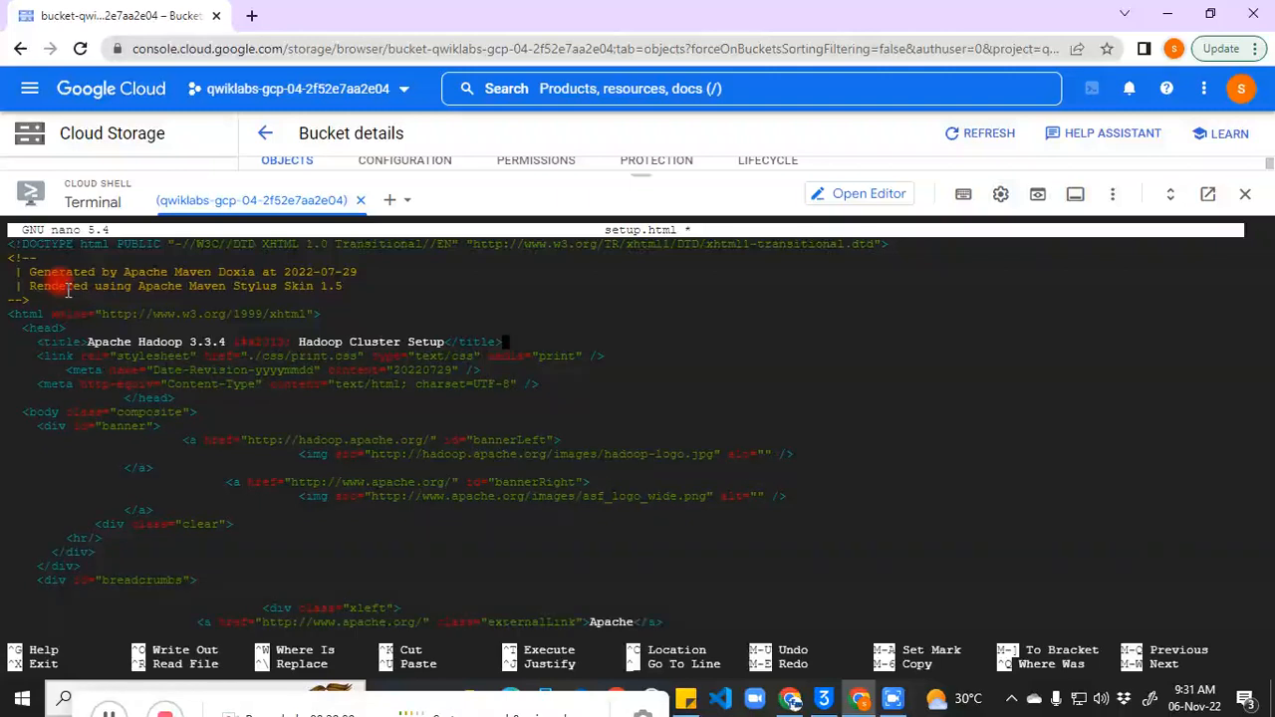
{"action": "key", "text": "ctrl+o"}
{"action": "key", "text": "Return"}
{"action": "key", "text": "ctrl+x"}
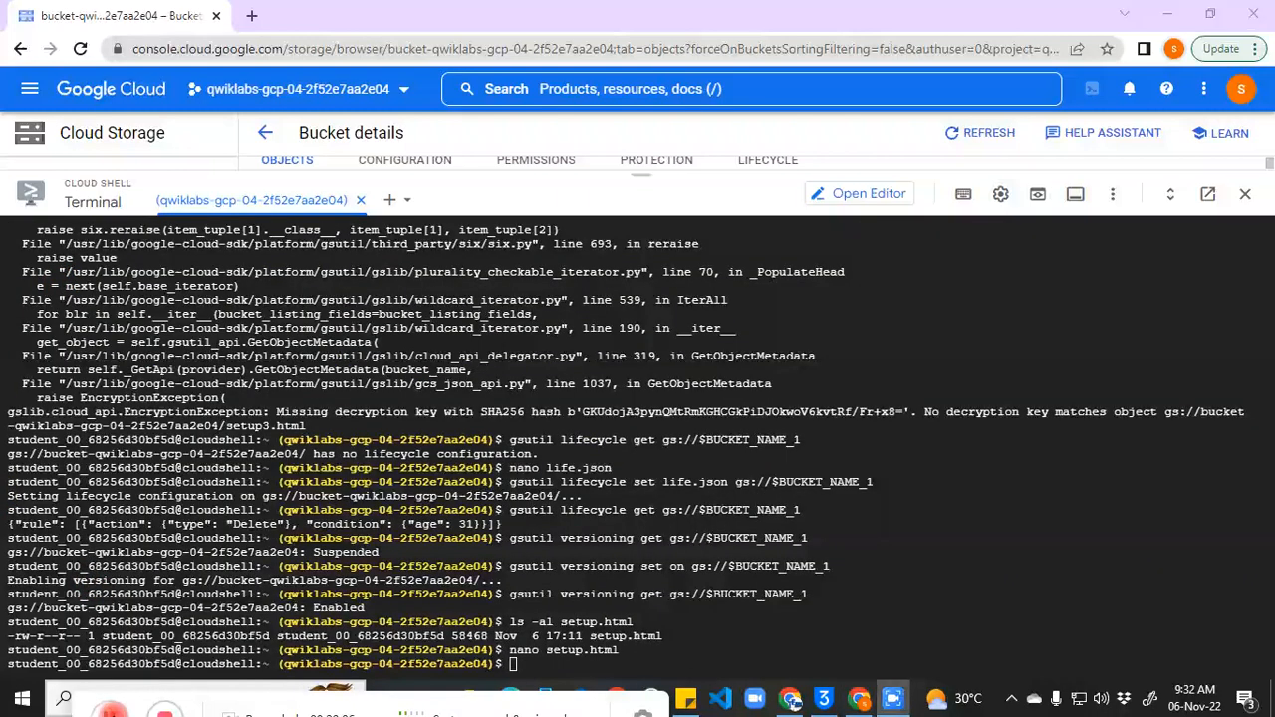
Step: Upload the edited setup.html to gs://$BUCKET_NAME_1 with gsutil cp -v, creating a 56.9 KiB version
{"action": "key", "text": "alt+Tab"}
{"action": "key", "text": "ctrl+v"}
{"action": "key", "text": "Return"}
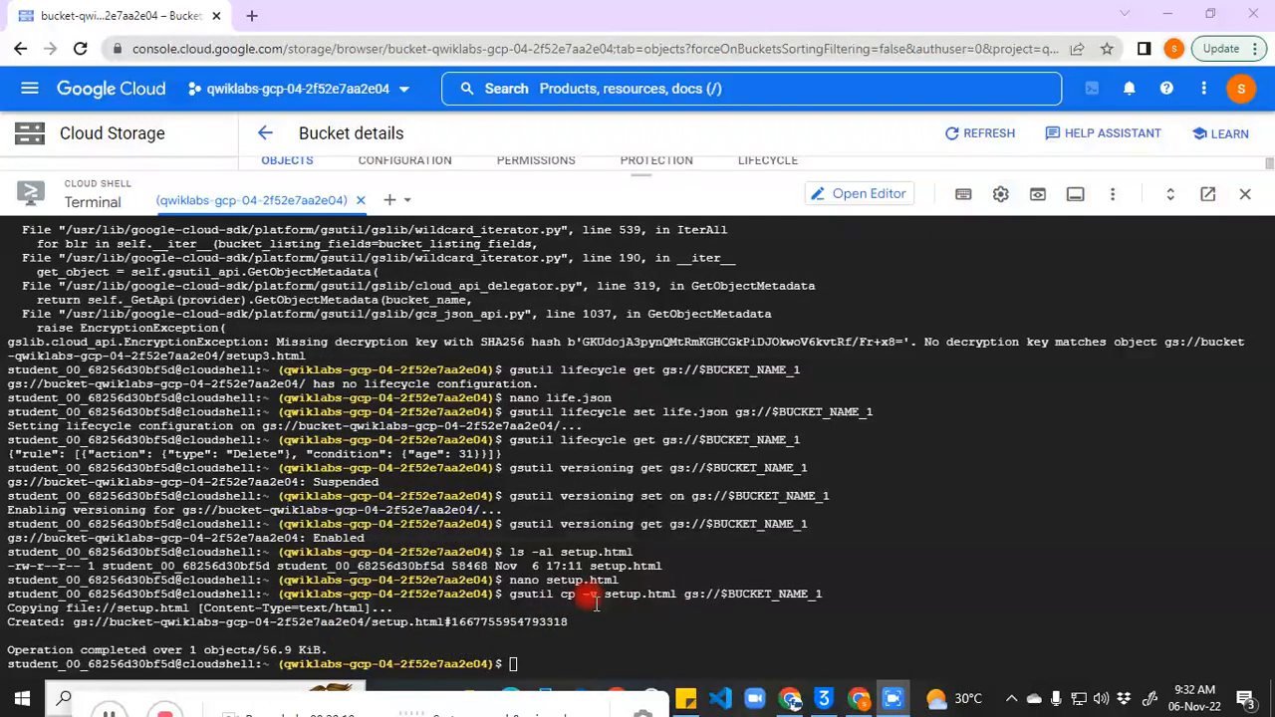
{"action": "left_click_drag", "start_coordinate": [514, 594], "coordinate": [803, 593]}
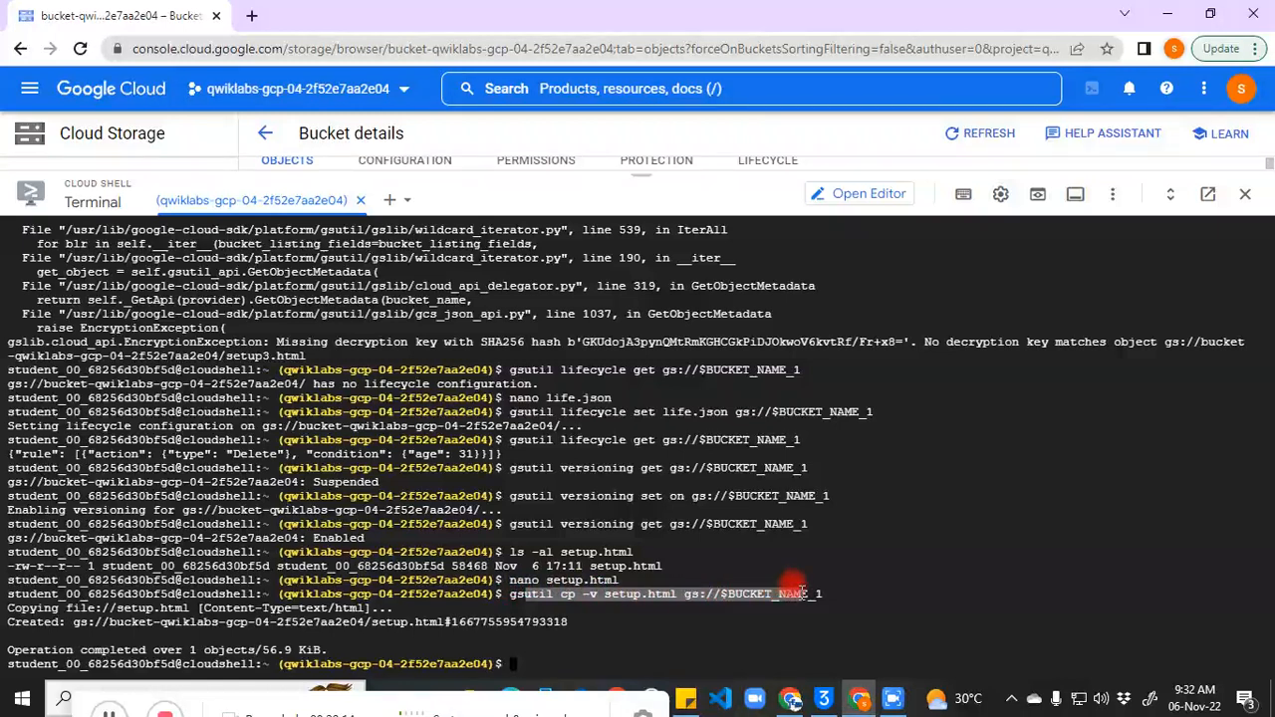
{"action": "left_click", "coordinate": [570, 646]}
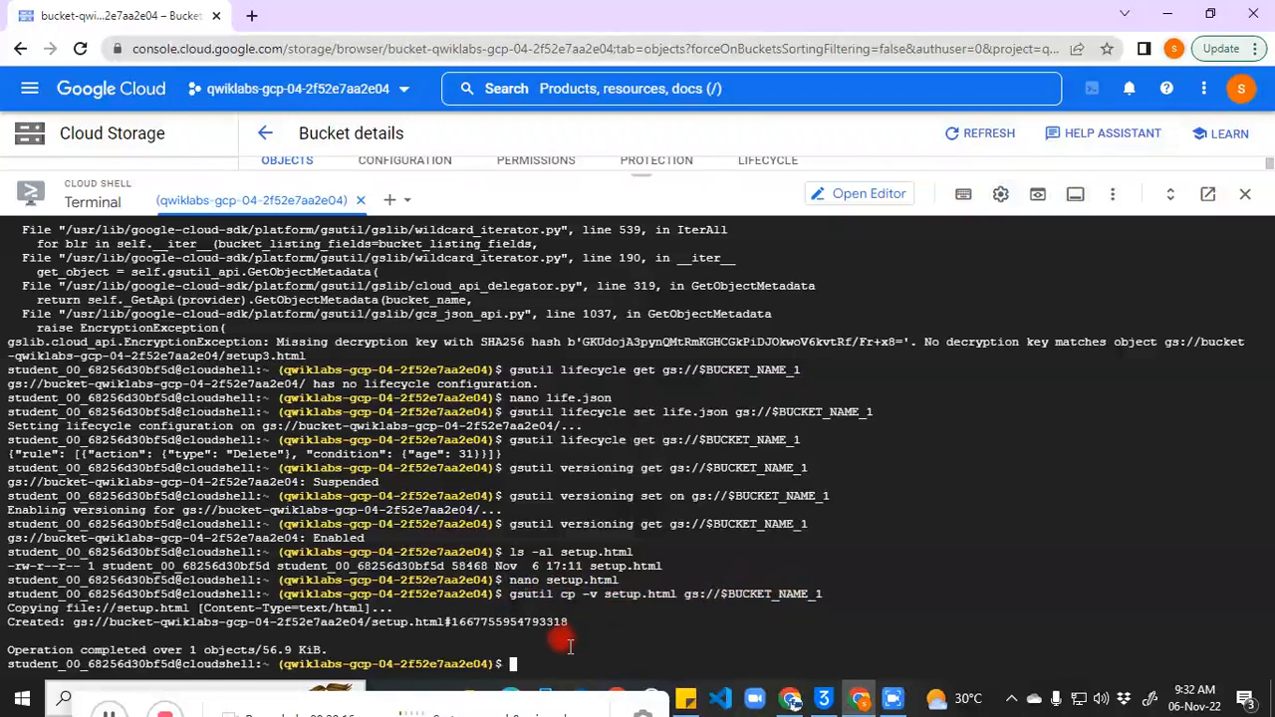
{"action": "left_click", "coordinate": [111, 713]}
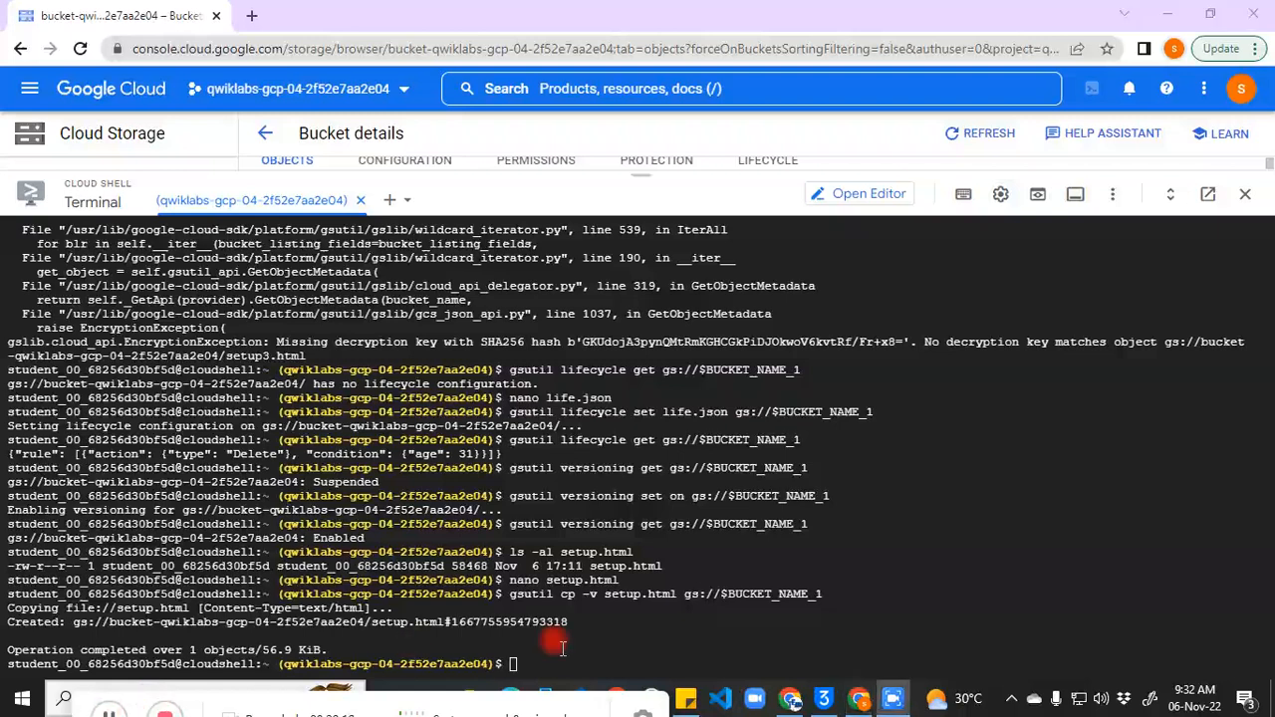
{"action": "left_click", "coordinate": [584, 653]}
Step: Reopen setup.html in nano and move to the FileSystem Specification list item
{"action": "key", "text": "ctrl+v"}
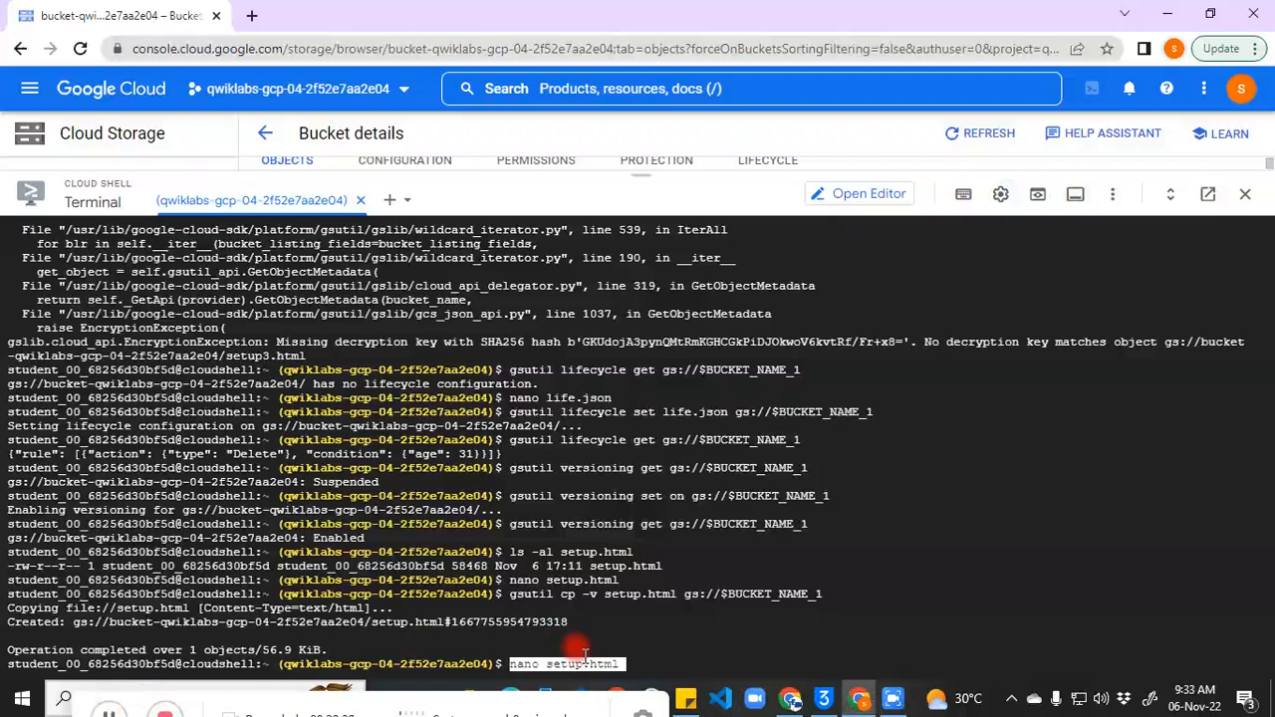
{"action": "key", "text": "Return"}
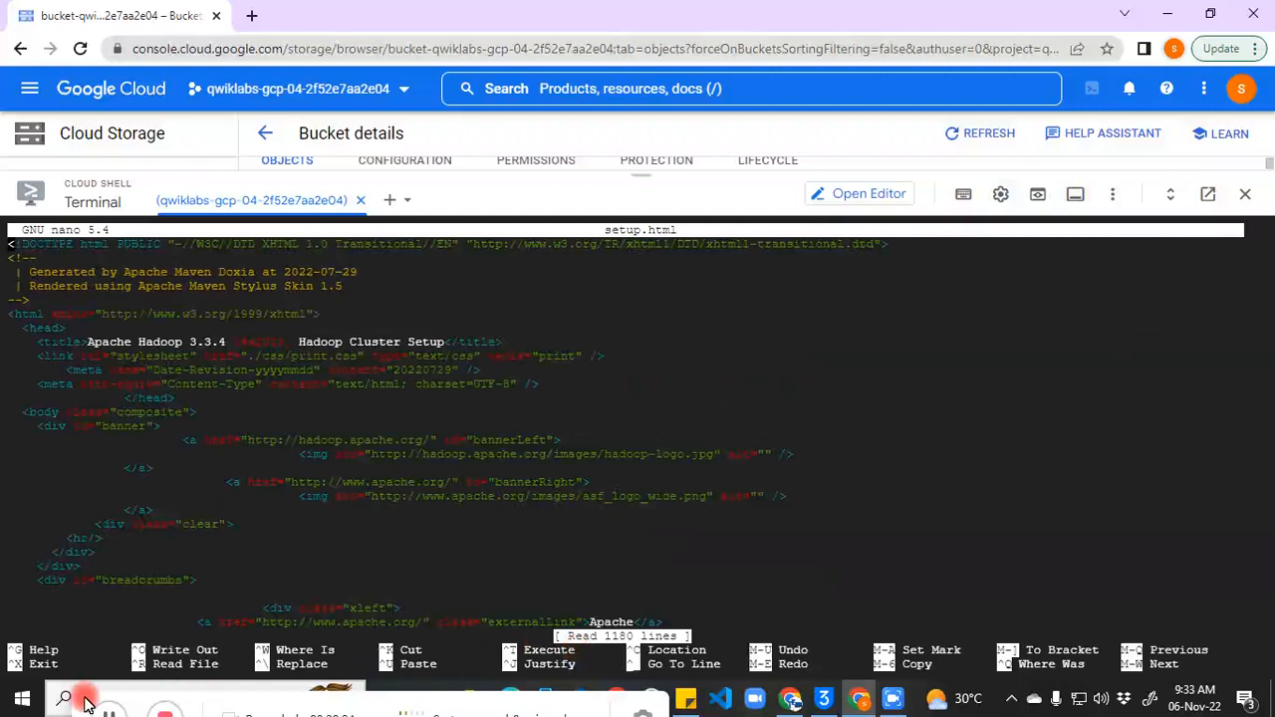
{"action": "key", "text": "Down"}
{"action": "key", "text": "Down"}
{"action": "key", "text": "Down"}
{"action": "key", "text": "Down"}
{"action": "key", "text": "Down"}
{"action": "key", "text": "Down"}
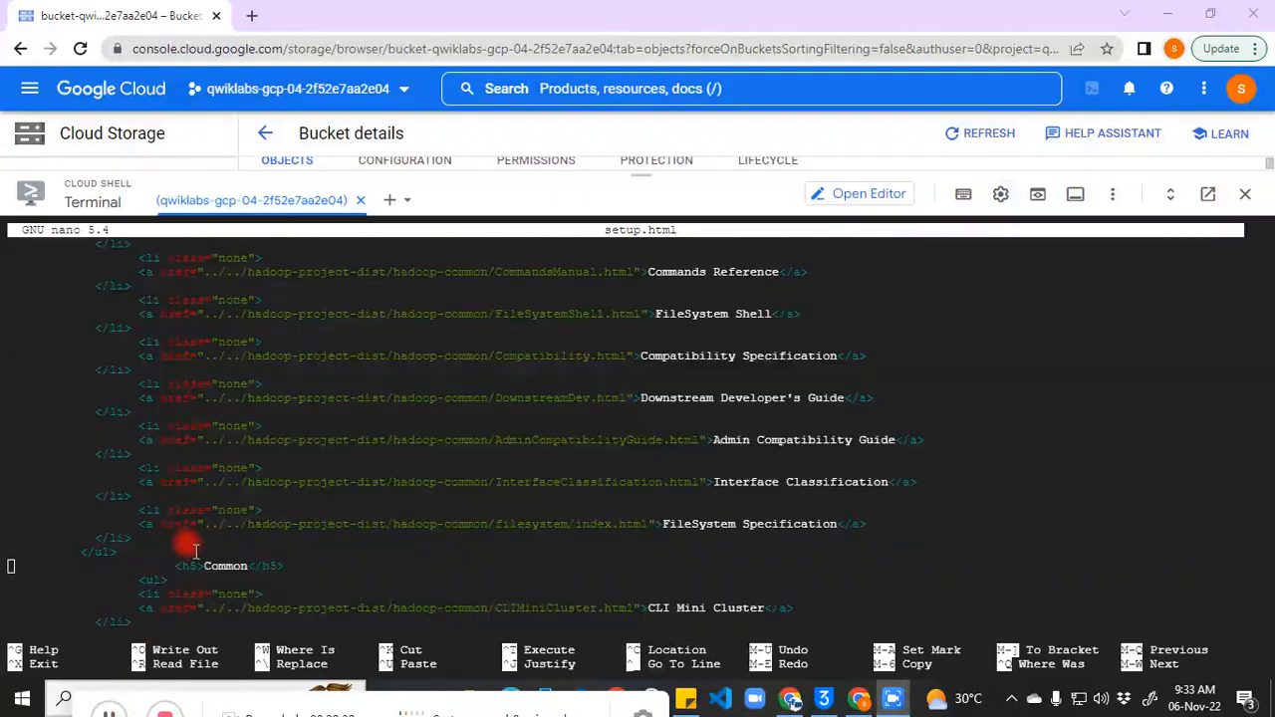
{"action": "key", "text": "Right"}
{"action": "key", "text": "Right"}
{"action": "key", "text": "Right"}
{"action": "key", "text": "Right"}
{"action": "key", "text": "Right"}
{"action": "key", "text": "Right"}
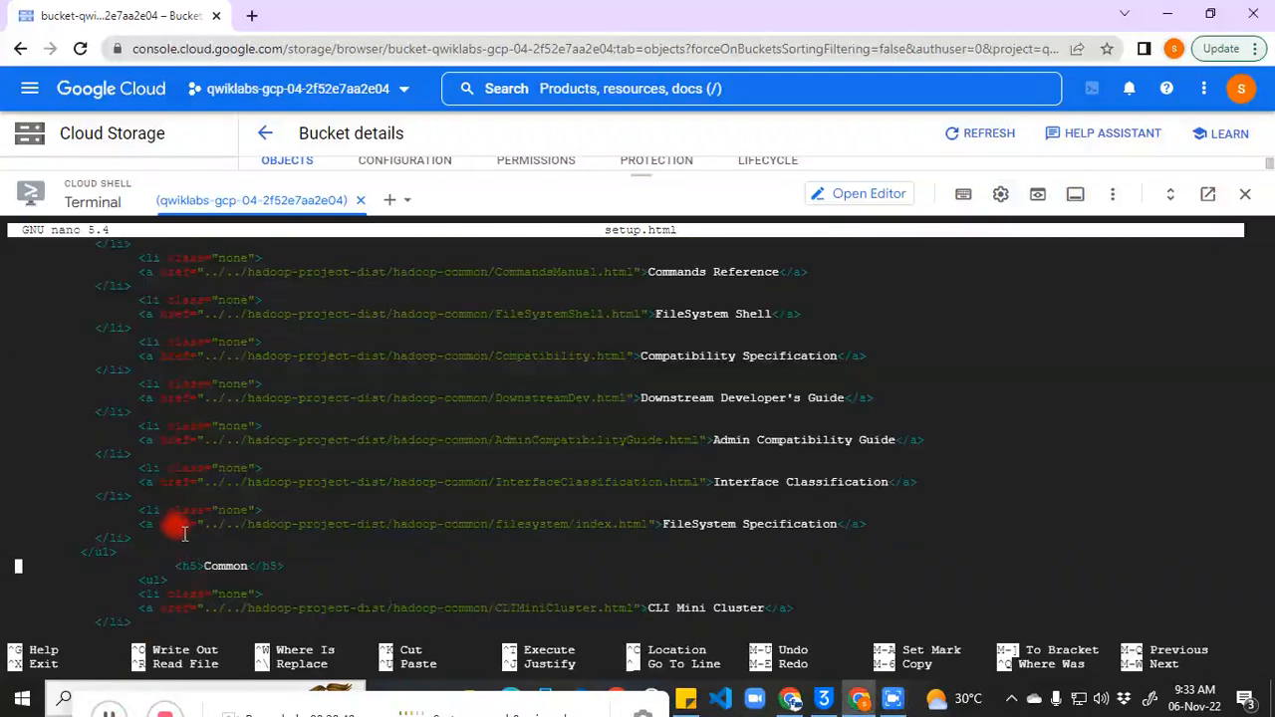
{"action": "key", "text": "Up"}
{"action": "key", "text": "Up"}
{"action": "key", "text": "Up"}
{"action": "key", "text": "Up"}
{"action": "key", "text": "Right"}
{"action": "key", "text": "Right"}
{"action": "key", "text": "Right"}
{"action": "key", "text": "Right"}
{"action": "key", "text": "Right"}
{"action": "key", "text": "Right"}
{"action": "key", "text": "Down"}
{"action": "key", "text": "Right"}
{"action": "key", "text": "Right"}
{"action": "key", "text": "Down"}
Step: Delete the FileSystem Specification list item and its link line
{"action": "key", "text": "BackSpace"}
{"action": "key", "text": "BackSpace"}
{"action": "key", "text": "BackSpace"}
{"action": "key", "text": "BackSpace"}
{"action": "key", "text": "BackSpace"}
{"action": "key", "text": "BackSpace"}
{"action": "key", "text": "BackSpace"}
{"action": "key", "text": "BackSpace"}
{"action": "key", "text": "BackSpace"}
{"action": "key", "text": "BackSpace"}
{"action": "key", "text": "BackSpace"}
{"action": "key", "text": "BackSpace"}
{"action": "key", "text": "BackSpace"}
{"action": "key", "text": "BackSpace"}
{"action": "key", "text": "BackSpace"}
{"action": "key", "text": "BackSpace"}
{"action": "key", "text": "BackSpace"}
{"action": "key", "text": "BackSpace"}
{"action": "key", "text": "BackSpace"}
{"action": "key", "text": "BackSpace"}
{"action": "key", "text": "BackSpace"}
{"action": "key", "text": "BackSpace"}
{"action": "key", "text": "BackSpace"}
{"action": "key", "text": "BackSpace"}
{"action": "key", "text": "BackSpace"}
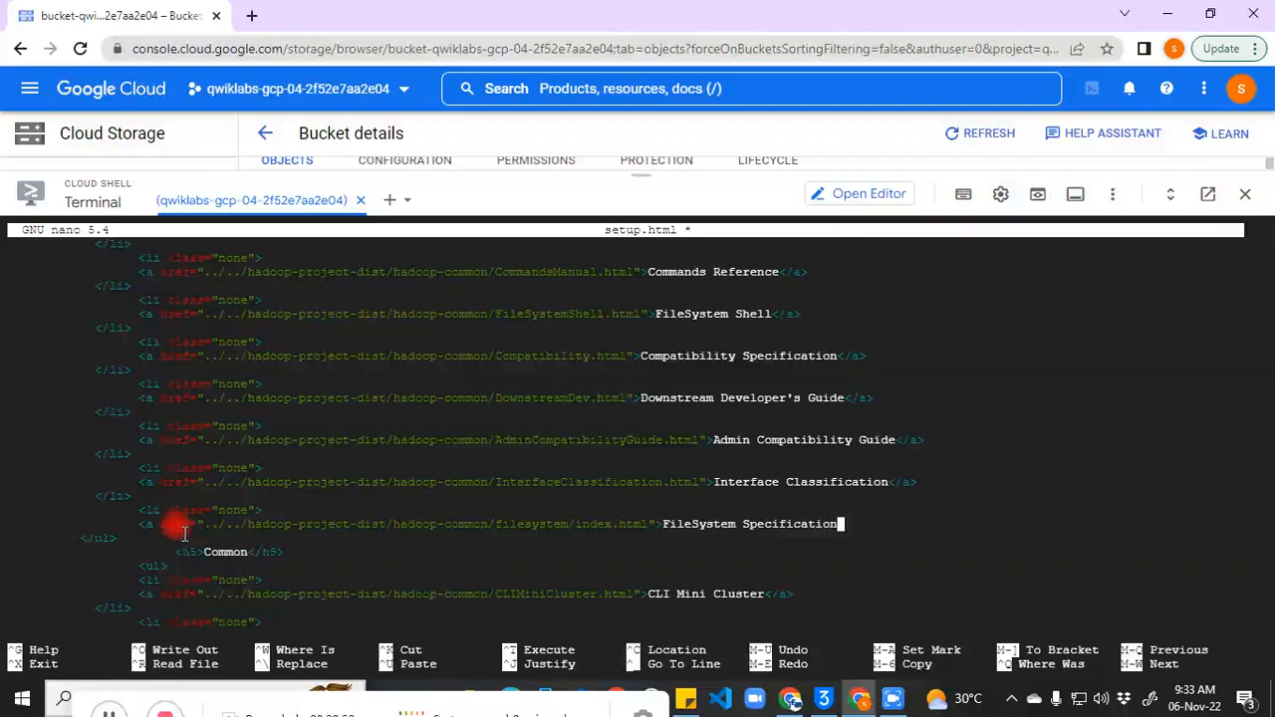
{"action": "key", "text": "BackSpace"}
{"action": "key", "text": "BackSpace"}
{"action": "key", "text": "BackSpace"}
{"action": "key", "text": "BackSpace"}
{"action": "key", "text": "BackSpace"}
{"action": "key", "text": "BackSpace"}
{"action": "key", "text": "BackSpace"}
{"action": "key", "text": "BackSpace"}
{"action": "key", "text": "BackSpace"}
{"action": "key", "text": "BackSpace"}
{"action": "key", "text": "BackSpace"}
{"action": "key", "text": "BackSpace"}
{"action": "key", "text": "BackSpace"}
{"action": "key", "text": "BackSpace"}
{"action": "key", "text": "BackSpace"}
{"action": "key", "text": "BackSpace"}
{"action": "key", "text": "BackSpace"}
{"action": "key", "text": "BackSpace"}
{"action": "key", "text": "BackSpace"}
{"action": "key", "text": "BackSpace"}
{"action": "key", "text": "BackSpace"}
{"action": "key", "text": "BackSpace"}
{"action": "key", "text": "BackSpace"}
{"action": "key", "text": "BackSpace"}
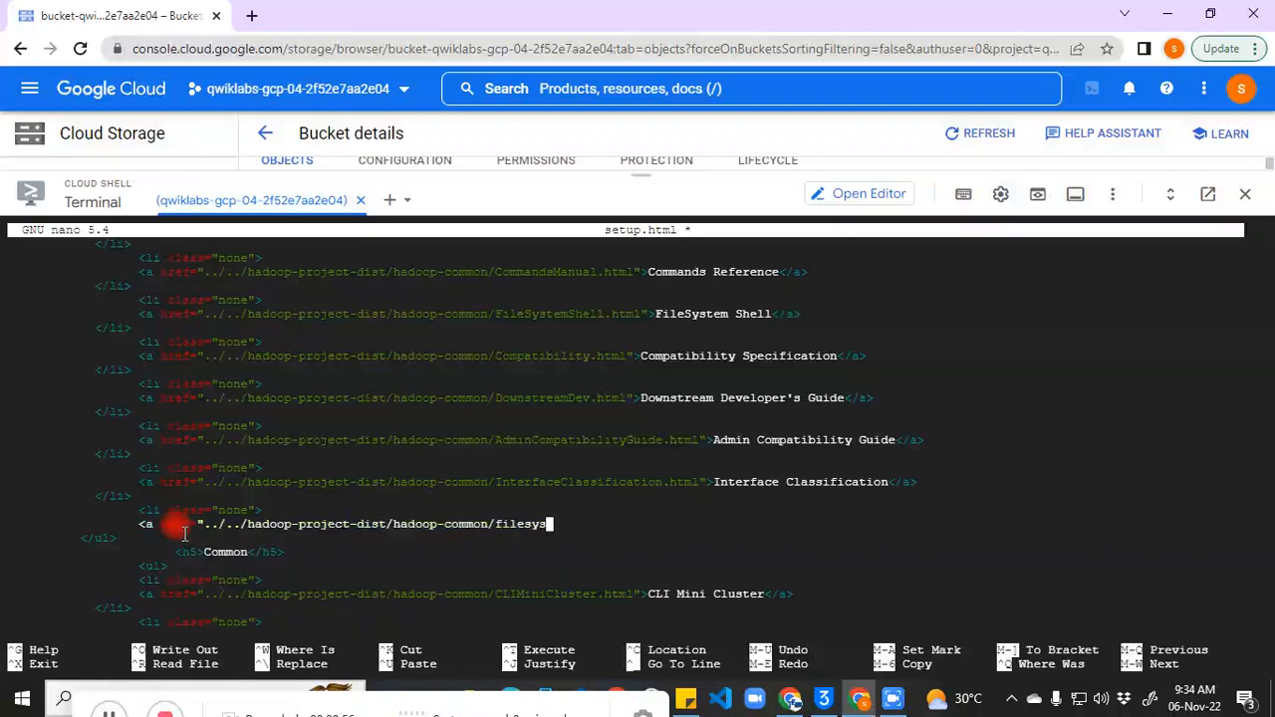
{"action": "key", "text": "BackSpace"}
{"action": "key", "text": "BackSpace"}
{"action": "key", "text": "BackSpace"}
{"action": "key", "text": "BackSpace"}
{"action": "key", "text": "BackSpace"}
{"action": "key", "text": "BackSpace"}
{"action": "key", "text": "BackSpace"}
{"action": "key", "text": "BackSpace"}
{"action": "key", "text": "BackSpace"}
{"action": "key", "text": "BackSpace"}
{"action": "key", "text": "BackSpace"}
{"action": "key", "text": "BackSpace"}
{"action": "key", "text": "BackSpace"}
{"action": "key", "text": "BackSpace"}
{"action": "key", "text": "BackSpace"}
{"action": "key", "text": "BackSpace"}
{"action": "key", "text": "BackSpace"}
{"action": "key", "text": "BackSpace"}
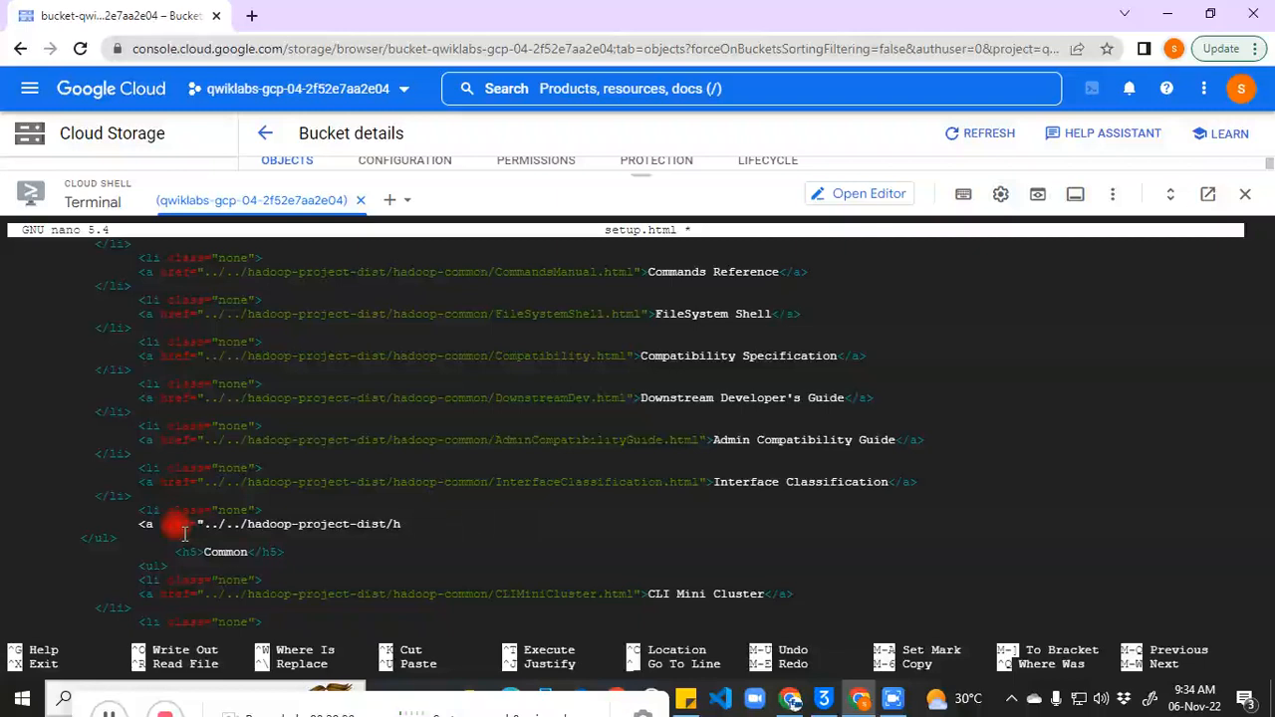
{"action": "key", "text": "BackSpace"}
{"action": "key", "text": "BackSpace"}
{"action": "key", "text": "BackSpace"}
{"action": "key", "text": "BackSpace"}
{"action": "key", "text": "BackSpace"}
{"action": "key", "text": "BackSpace"}
{"action": "key", "text": "BackSpace"}
{"action": "key", "text": "BackSpace"}
{"action": "key", "text": "BackSpace"}
{"action": "key", "text": "BackSpace"}
{"action": "key", "text": "BackSpace"}
{"action": "key", "text": "BackSpace"}
{"action": "key", "text": "BackSpace"}
{"action": "key", "text": "BackSpace"}
{"action": "key", "text": "BackSpace"}
{"action": "key", "text": "BackSpace"}
{"action": "key", "text": "BackSpace"}
{"action": "key", "text": "BackSpace"}
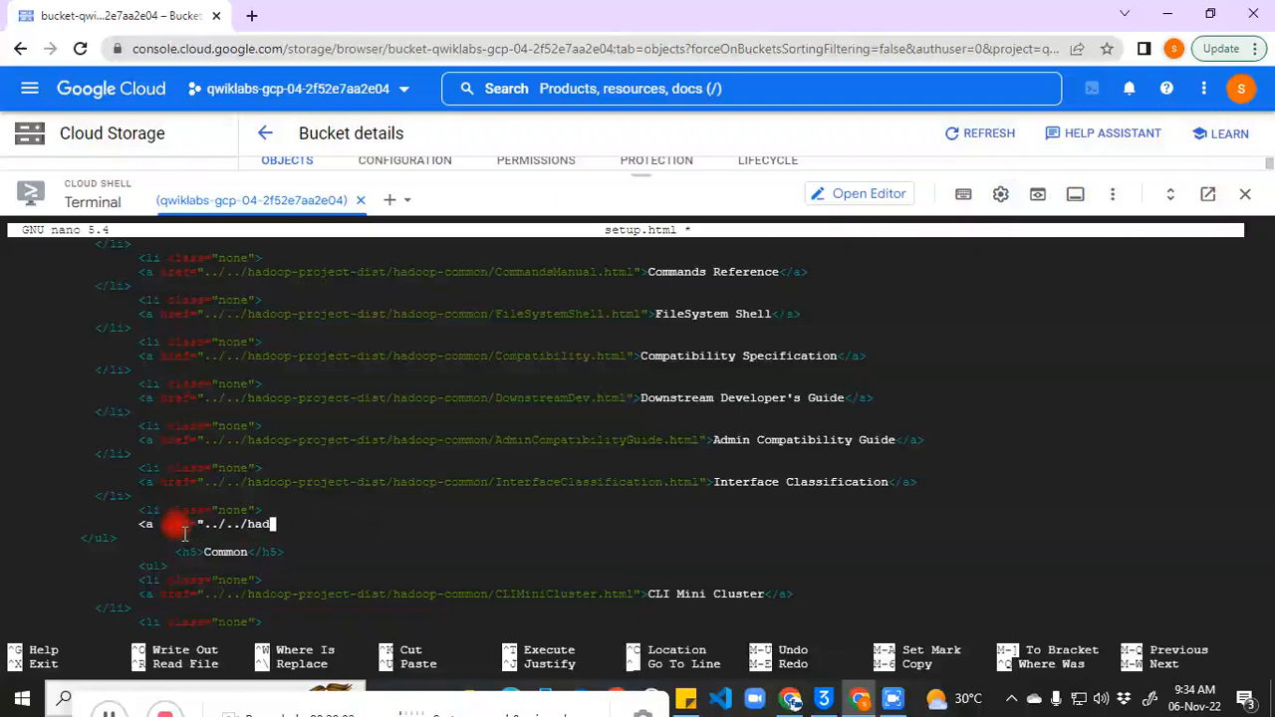
{"action": "key", "text": "BackSpace"}
{"action": "key", "text": "BackSpace"}
{"action": "key", "text": "BackSpace"}
{"action": "key", "text": "BackSpace"}
{"action": "key", "text": "BackSpace"}
{"action": "key", "text": "BackSpace"}
{"action": "key", "text": "BackSpace"}
{"action": "key", "text": "BackSpace"}
{"action": "key", "text": "BackSpace"}
{"action": "key", "text": "BackSpace"}
{"action": "key", "text": "BackSpace"}
{"action": "key", "text": "BackSpace"}
{"action": "key", "text": "BackSpace"}
{"action": "key", "text": "BackSpace"}
{"action": "key", "text": "BackSpace"}
{"action": "key", "text": "BackSpace"}
{"action": "key", "text": "BackSpace"}
{"action": "key", "text": "BackSpace"}
{"action": "key", "text": "BackSpace"}
{"action": "key", "text": "BackSpace"}
{"action": "key", "text": "BackSpace"}
{"action": "key", "text": "BackSpace"}
{"action": "key", "text": "BackSpace"}
{"action": "key", "text": "BackSpace"}
{"action": "key", "text": "BackSpace"}
{"action": "key", "text": "BackSpace"}
{"action": "key", "text": "BackSpace"}
{"action": "key", "text": "BackSpace"}
{"action": "key", "text": "BackSpace"}
{"action": "key", "text": "BackSpace"}
{"action": "key", "text": "BackSpace"}
{"action": "key", "text": "BackSpace"}
{"action": "key", "text": "BackSpace"}
{"action": "key", "text": "BackSpace"}
{"action": "key", "text": "BackSpace"}
{"action": "key", "text": "BackSpace"}
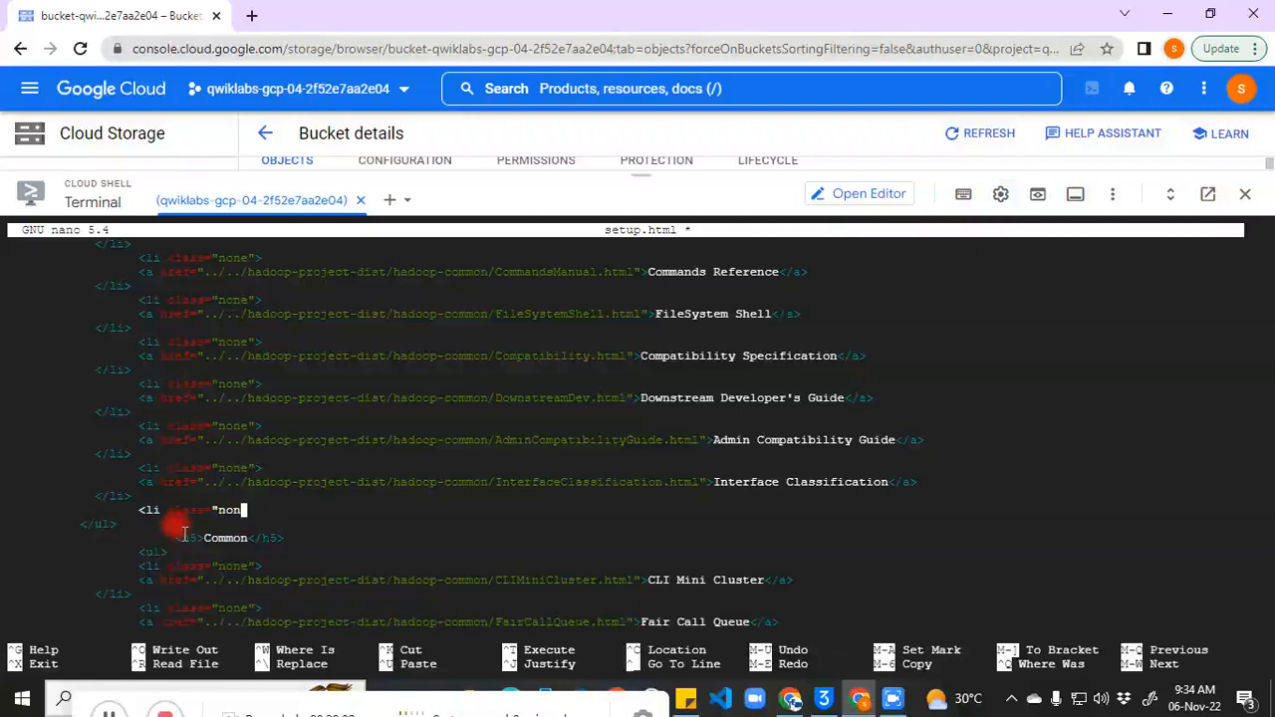
{"action": "key", "text": "BackSpace"}
{"action": "key", "text": "BackSpace"}
{"action": "key", "text": "BackSpace"}
{"action": "key", "text": "BackSpace"}
{"action": "key", "text": "BackSpace"}
{"action": "key", "text": "BackSpace"}
{"action": "key", "text": "BackSpace"}
{"action": "key", "text": "BackSpace"}
{"action": "key", "text": "BackSpace"}
{"action": "key", "text": "BackSpace"}
{"action": "key", "text": "BackSpace"}
{"action": "key", "text": "BackSpace"}
{"action": "key", "text": "BackSpace"}
{"action": "key", "text": "BackSpace"}
{"action": "key", "text": "BackSpace"}
{"action": "key", "text": "BackSpace"}
{"action": "key", "text": "BackSpace"}
{"action": "key", "text": "BackSpace"}
{"action": "key", "text": "BackSpace"}
{"action": "key", "text": "BackSpace"}
{"action": "key", "text": "BackSpace"}
{"action": "key", "text": "BackSpace"}
{"action": "key", "text": "BackSpace"}
{"action": "key", "text": "BackSpace"}
{"action": "key", "text": "BackSpace"}
{"action": "key", "text": "BackSpace"}
{"action": "key", "text": "BackSpace"}
{"action": "key", "text": "BackSpace"}
{"action": "key", "text": "BackSpace"}
{"action": "key", "text": "BackSpace"}
{"action": "key", "text": "BackSpace"}
{"action": "key", "text": "BackSpace"}
{"action": "key", "text": "BackSpace"}
{"action": "key", "text": "BackSpace"}
{"action": "key", "text": "BackSpace"}
{"action": "key", "text": "BackSpace"}
{"action": "key", "text": "BackSpace"}
{"action": "key", "text": "BackSpace"}
{"action": "key", "text": "BackSpace"}
{"action": "key", "text": "BackSpace"}
{"action": "key", "text": "BackSpace"}
{"action": "key", "text": "BackSpace"}
{"action": "key", "text": "BackSpace"}
{"action": "key", "text": "BackSpace"}
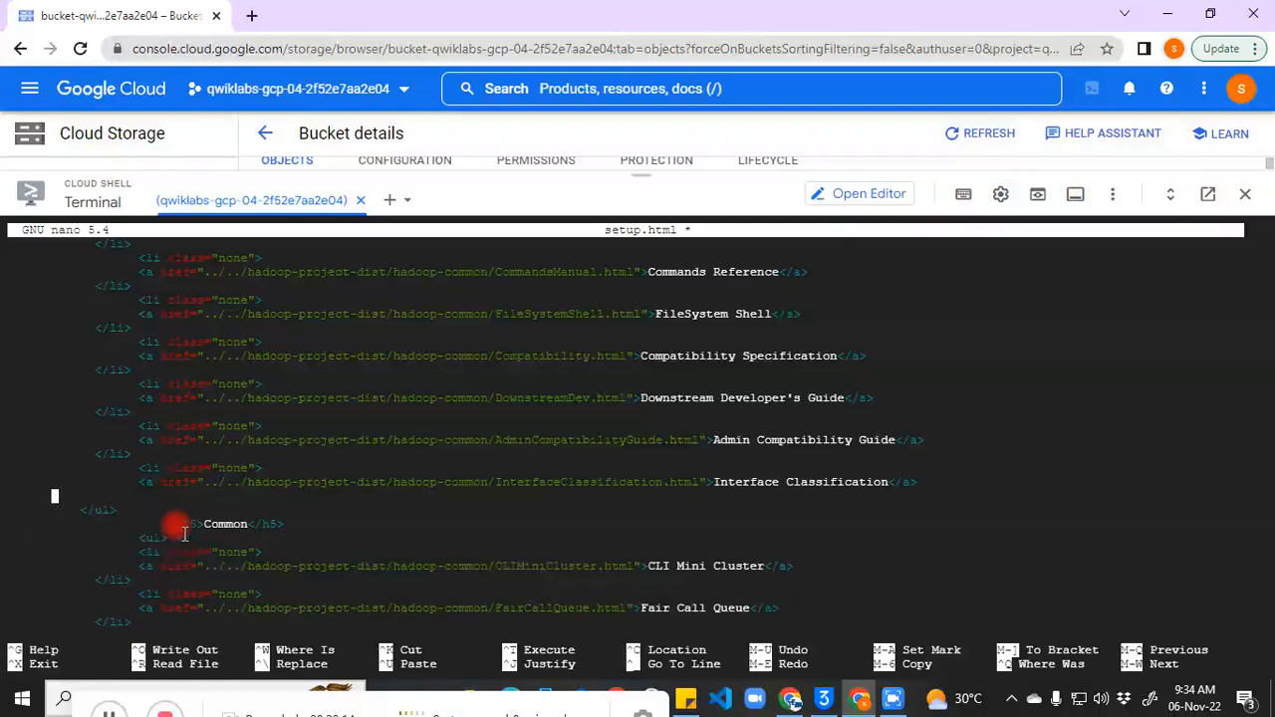
{"action": "key", "text": "BackSpace"}
Step: Erase the Interface Classification link and its indentation, then save setup.html and exit nano
{"action": "key", "text": "BackSpace"}
{"action": "key", "text": "BackSpace"}
{"action": "key", "text": "BackSpace"}
{"action": "key", "text": "BackSpace"}
{"action": "key", "text": "BackSpace"}
{"action": "key", "text": "BackSpace"}
{"action": "key", "text": "BackSpace"}
{"action": "key", "text": "BackSpace"}
{"action": "key", "text": "BackSpace"}
{"action": "key", "text": "BackSpace"}
{"action": "key", "text": "BackSpace"}
{"action": "key", "text": "BackSpace"}
{"action": "key", "text": "BackSpace"}
{"action": "key", "text": "BackSpace"}
{"action": "key", "text": "BackSpace"}
{"action": "key", "text": "BackSpace"}
{"action": "key", "text": "BackSpace"}
{"action": "key", "text": "BackSpace"}
{"action": "key", "text": "BackSpace"}
{"action": "key", "text": "BackSpace"}
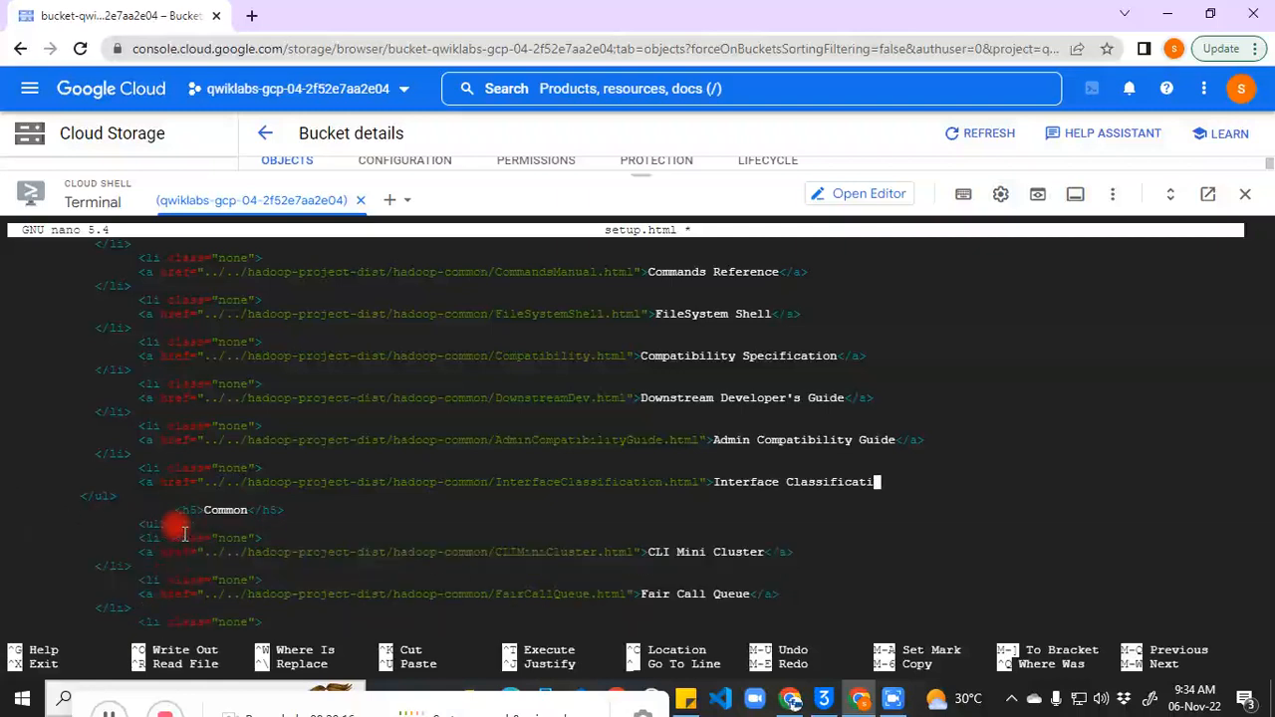
{"action": "key", "text": "BackSpace"}
{"action": "key", "text": "BackSpace"}
{"action": "key", "text": "BackSpace"}
{"action": "key", "text": "BackSpace"}
{"action": "key", "text": "BackSpace"}
{"action": "key", "text": "BackSpace"}
{"action": "key", "text": "BackSpace"}
{"action": "key", "text": "BackSpace"}
{"action": "key", "text": "BackSpace"}
{"action": "key", "text": "BackSpace"}
{"action": "key", "text": "BackSpace"}
{"action": "key", "text": "BackSpace"}
{"action": "key", "text": "BackSpace"}
{"action": "key", "text": "BackSpace"}
{"action": "key", "text": "BackSpace"}
{"action": "key", "text": "BackSpace"}
{"action": "key", "text": "BackSpace"}
{"action": "key", "text": "BackSpace"}
{"action": "key", "text": "BackSpace"}
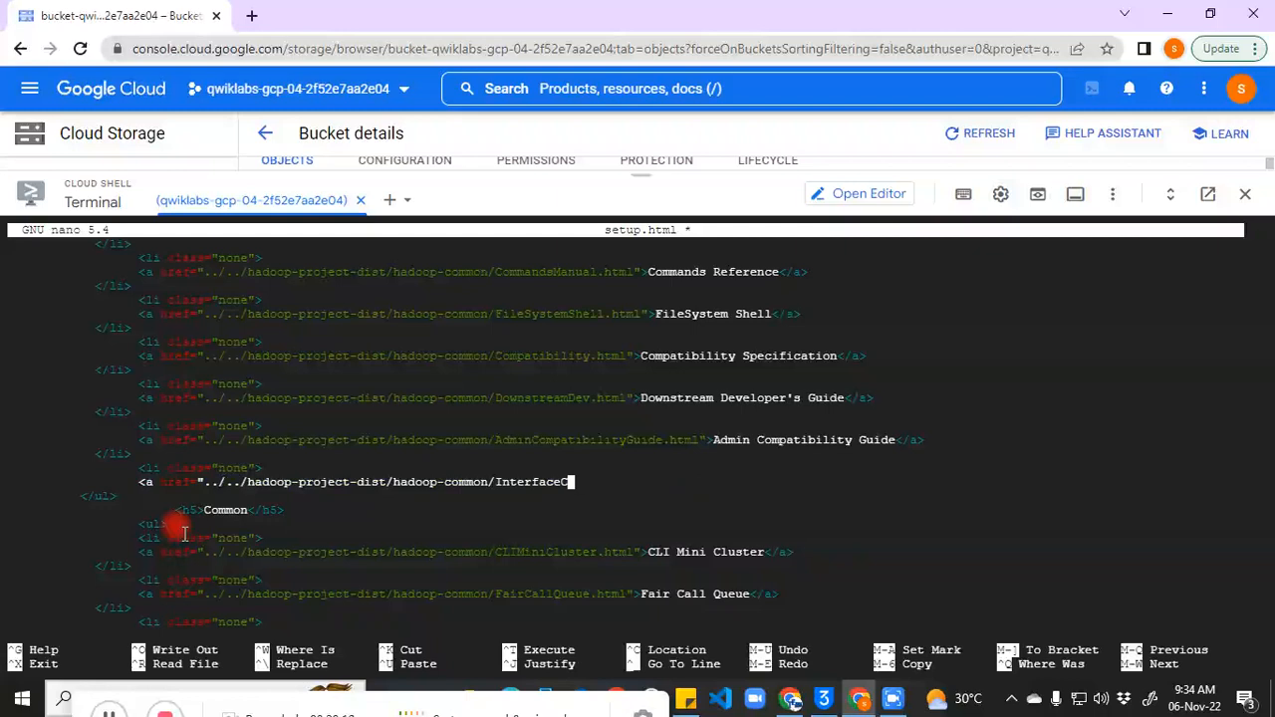
{"action": "key", "text": "BackSpace"}
{"action": "key", "text": "BackSpace"}
{"action": "key", "text": "BackSpace"}
{"action": "key", "text": "BackSpace"}
{"action": "key", "text": "BackSpace"}
{"action": "key", "text": "BackSpace"}
{"action": "key", "text": "BackSpace"}
{"action": "key", "text": "BackSpace"}
{"action": "key", "text": "BackSpace"}
{"action": "key", "text": "BackSpace"}
{"action": "key", "text": "BackSpace"}
{"action": "key", "text": "BackSpace"}
{"action": "key", "text": "BackSpace"}
{"action": "key", "text": "BackSpace"}
{"action": "key", "text": "BackSpace"}
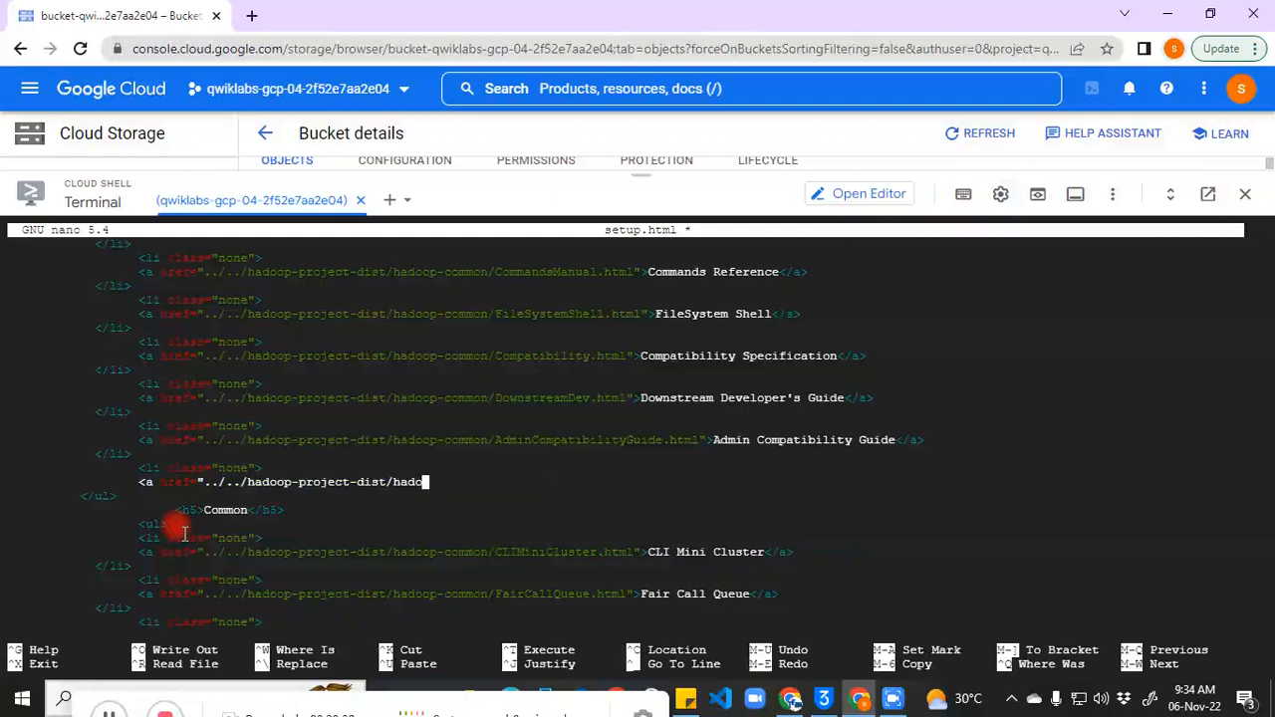
{"action": "key", "text": "BackSpace"}
{"action": "key", "text": "BackSpace"}
{"action": "key", "text": "BackSpace"}
{"action": "key", "text": "BackSpace"}
{"action": "key", "text": "BackSpace"}
{"action": "key", "text": "BackSpace"}
{"action": "key", "text": "BackSpace"}
{"action": "key", "text": "BackSpace"}
{"action": "key", "text": "BackSpace"}
{"action": "key", "text": "BackSpace"}
{"action": "key", "text": "BackSpace"}
{"action": "key", "text": "BackSpace"}
{"action": "key", "text": "BackSpace"}
{"action": "key", "text": "BackSpace"}
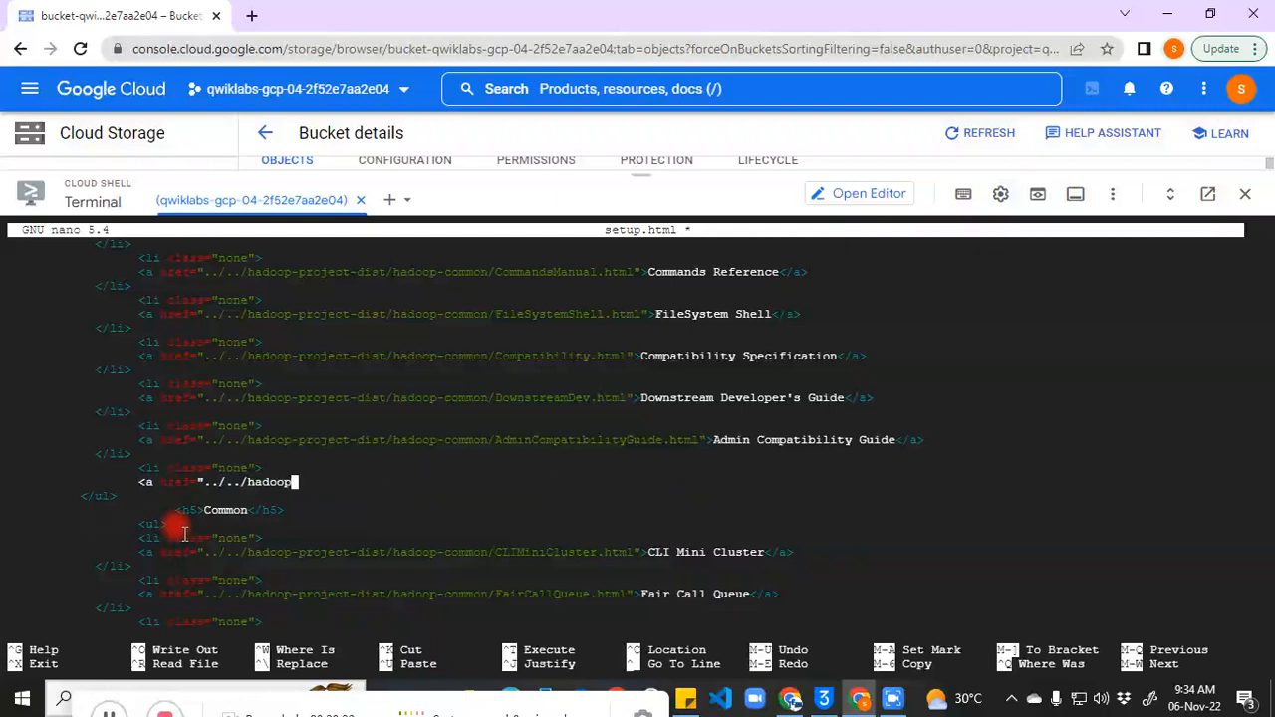
{"action": "key", "text": "BackSpace"}
{"action": "key", "text": "BackSpace"}
{"action": "key", "text": "BackSpace"}
{"action": "key", "text": "BackSpace"}
{"action": "key", "text": "BackSpace"}
{"action": "key", "text": "BackSpace"}
{"action": "key", "text": "BackSpace"}
{"action": "key", "text": "BackSpace"}
{"action": "key", "text": "BackSpace"}
{"action": "key", "text": "BackSpace"}
{"action": "key", "text": "BackSpace"}
{"action": "key", "text": "BackSpace"}
{"action": "key", "text": "BackSpace"}
{"action": "key", "text": "BackSpace"}
{"action": "key", "text": "BackSpace"}
{"action": "key", "text": "BackSpace"}
{"action": "key", "text": "BackSpace"}
{"action": "key", "text": "BackSpace"}
{"action": "key", "text": "BackSpace"}
{"action": "key", "text": "BackSpace"}
{"action": "key", "text": "BackSpace"}
{"action": "key", "text": "BackSpace"}
{"action": "key", "text": "BackSpace"}
{"action": "key", "text": "BackSpace"}
{"action": "key", "text": "BackSpace"}
{"action": "key", "text": "BackSpace"}
{"action": "key", "text": "BackSpace"}
{"action": "key", "text": "BackSpace"}
{"action": "key", "text": "BackSpace"}
{"action": "key", "text": "BackSpace"}
{"action": "key", "text": "BackSpace"}
{"action": "key", "text": "BackSpace"}
{"action": "key", "text": "BackSpace"}
{"action": "key", "text": "BackSpace"}
{"action": "key", "text": "BackSpace"}
{"action": "key", "text": "BackSpace"}
{"action": "key", "text": "BackSpace"}
{"action": "key", "text": "BackSpace"}
{"action": "key", "text": "BackSpace"}
{"action": "key", "text": "BackSpace"}
{"action": "key", "text": "BackSpace"}
{"action": "key", "text": "BackSpace"}
{"action": "key", "text": "BackSpace"}
{"action": "key", "text": "BackSpace"}
{"action": "key", "text": "BackSpace"}
{"action": "key", "text": "BackSpace"}
{"action": "key", "text": "BackSpace"}
{"action": "key", "text": "BackSpace"}
{"action": "key", "text": "BackSpace"}
{"action": "key", "text": "BackSpace"}
{"action": "key", "text": "BackSpace"}
{"action": "key", "text": "BackSpace"}
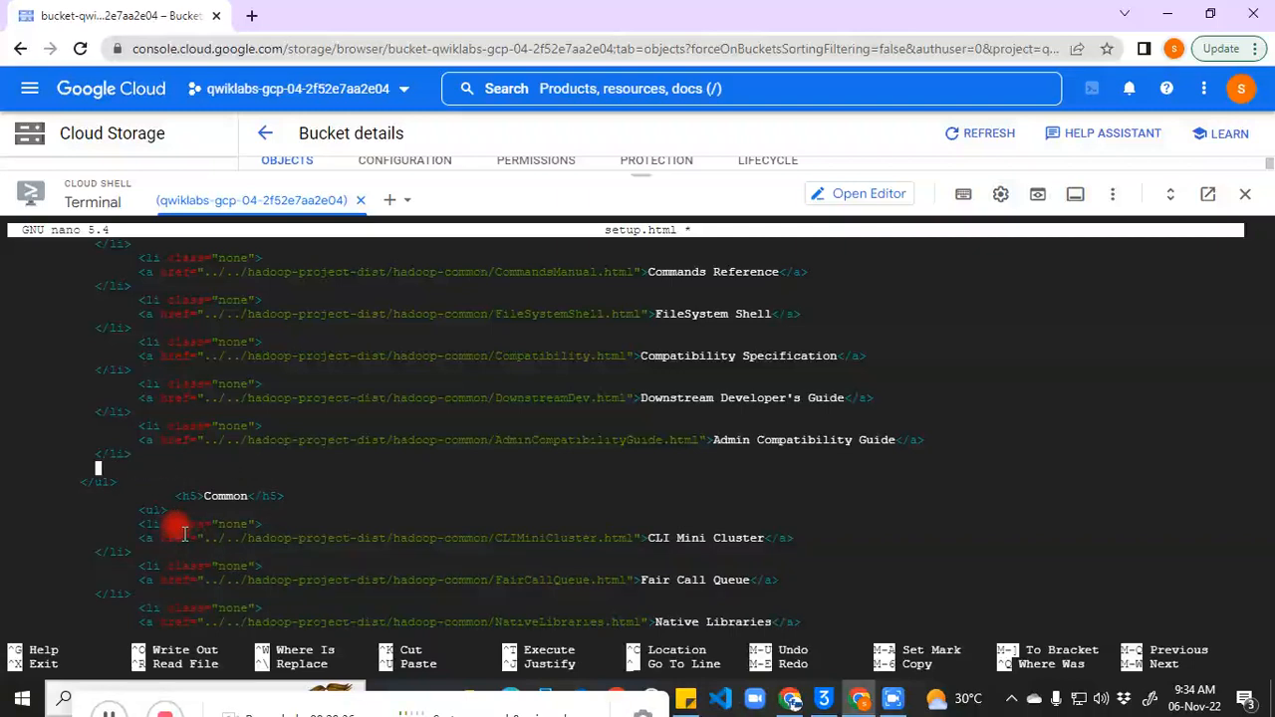
{"action": "key", "text": "BackSpace"}
{"action": "key", "text": "BackSpace"}
{"action": "key", "text": "BackSpace"}
{"action": "key", "text": "BackSpace"}
{"action": "key", "text": "BackSpace"}
{"action": "key", "text": "BackSpace"}
{"action": "key", "text": "BackSpace"}
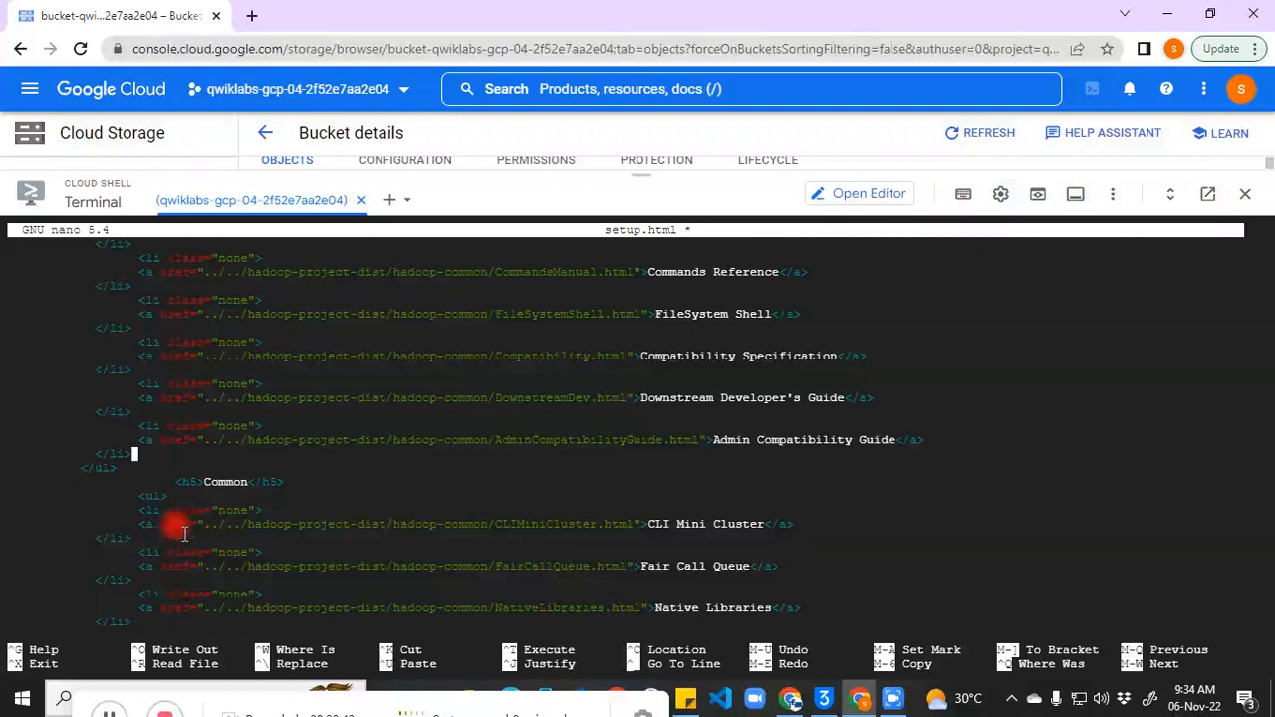
{"action": "key", "text": "Return"}
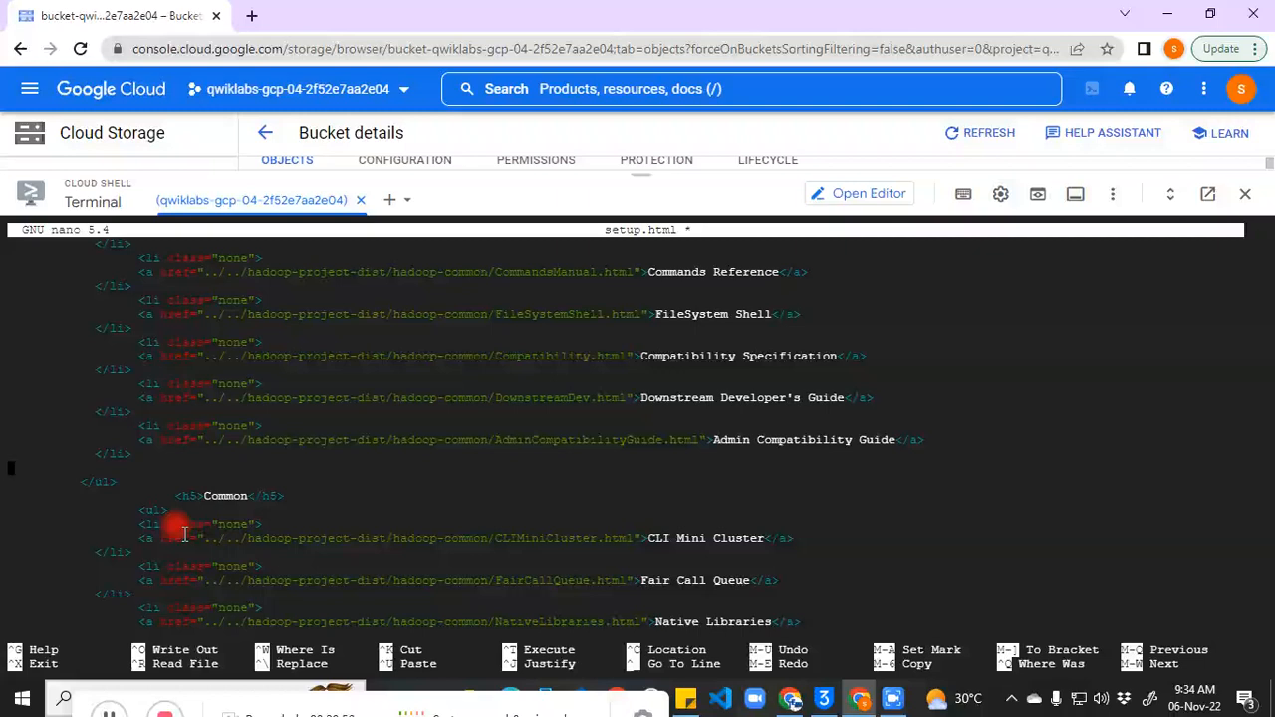
{"action": "key", "text": "ctrl+o"}
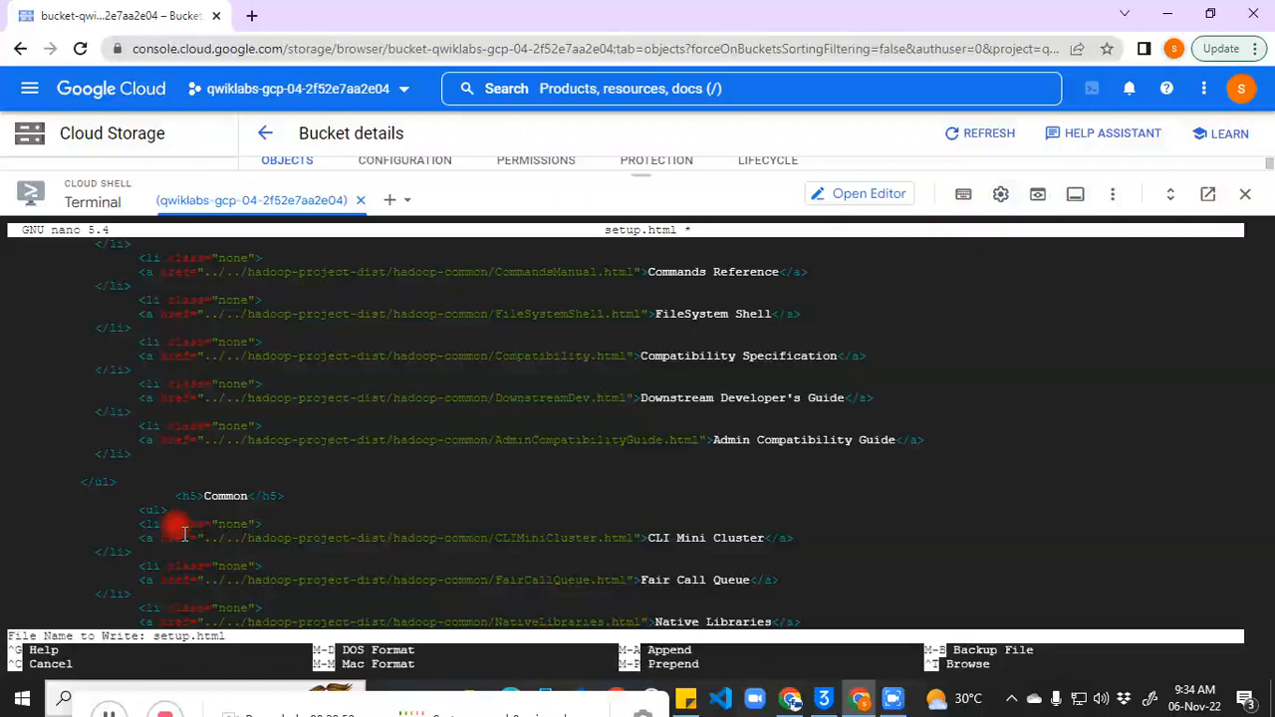
{"action": "key", "text": "Return"}
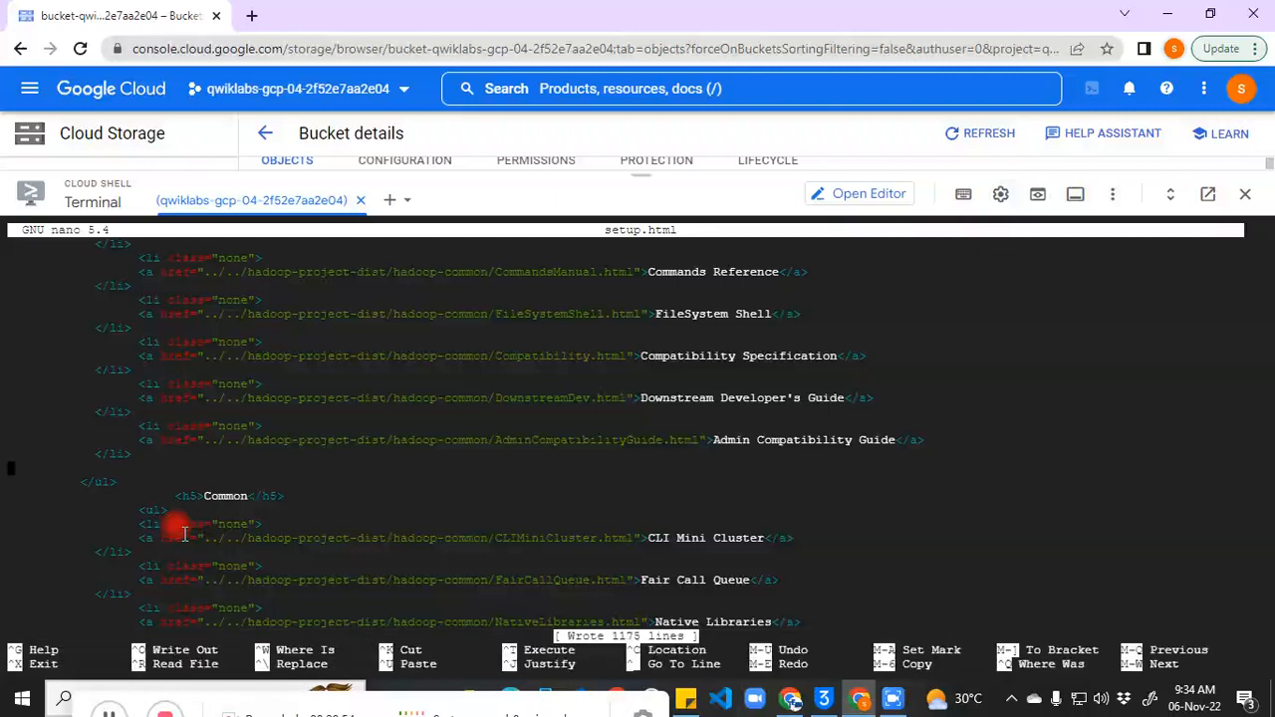
{"action": "key", "text": "ctrl+x"}
Step: Re-upload the edited setup.html to gs://$BUCKET_NAME_1 by recalling the gsutil cp -v command
{"action": "left_click", "coordinate": [108, 713]}
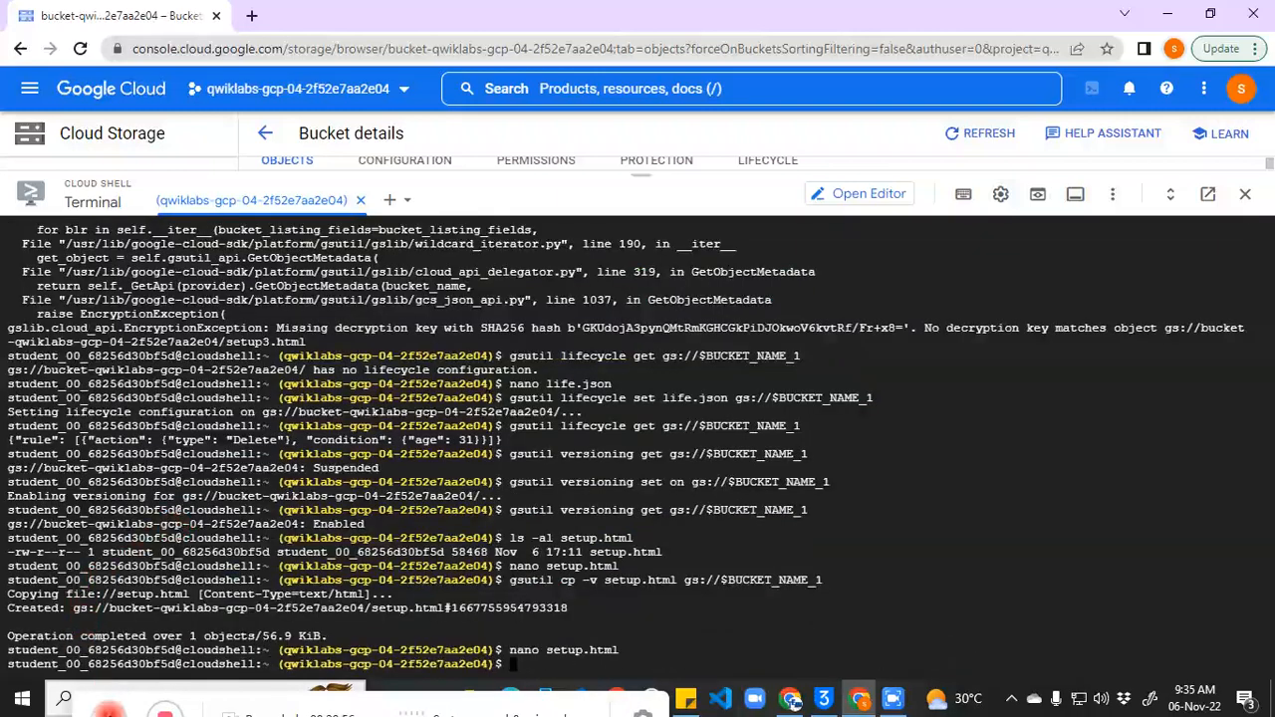
{"action": "left_click", "coordinate": [693, 620]}
{"action": "key", "text": "Up"}
{"action": "key", "text": "Up"}
{"action": "key", "text": "Return"}
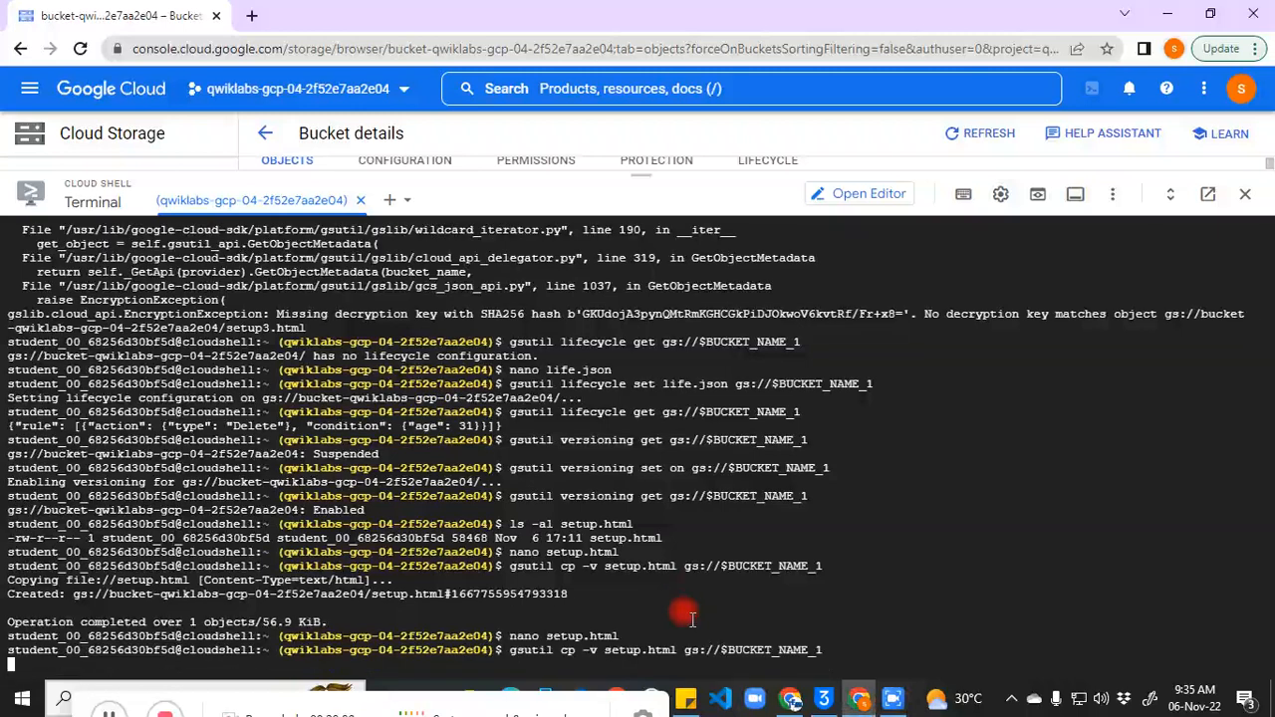
Step: List all three setup.html versions with gsutil ls -a gs://$BUCKET_NAME_1/setup.html
{"action": "left_click", "coordinate": [112, 713]}
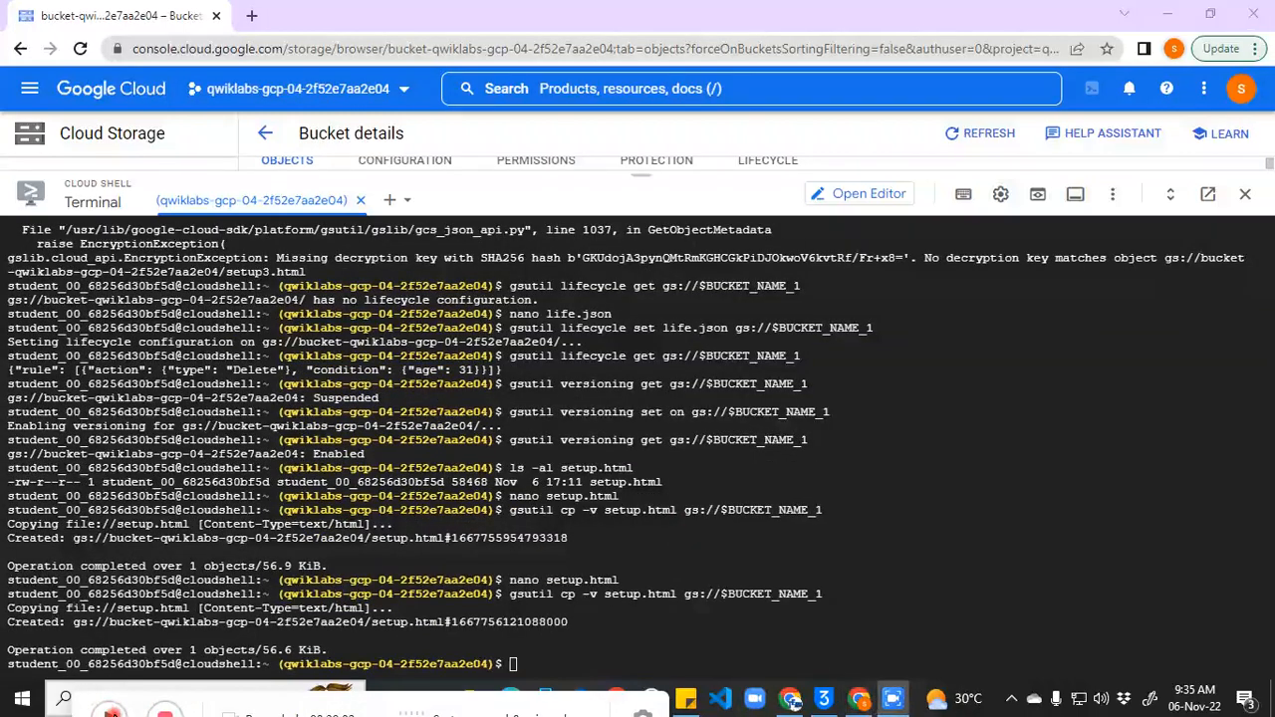
{"action": "left_click", "coordinate": [598, 650]}
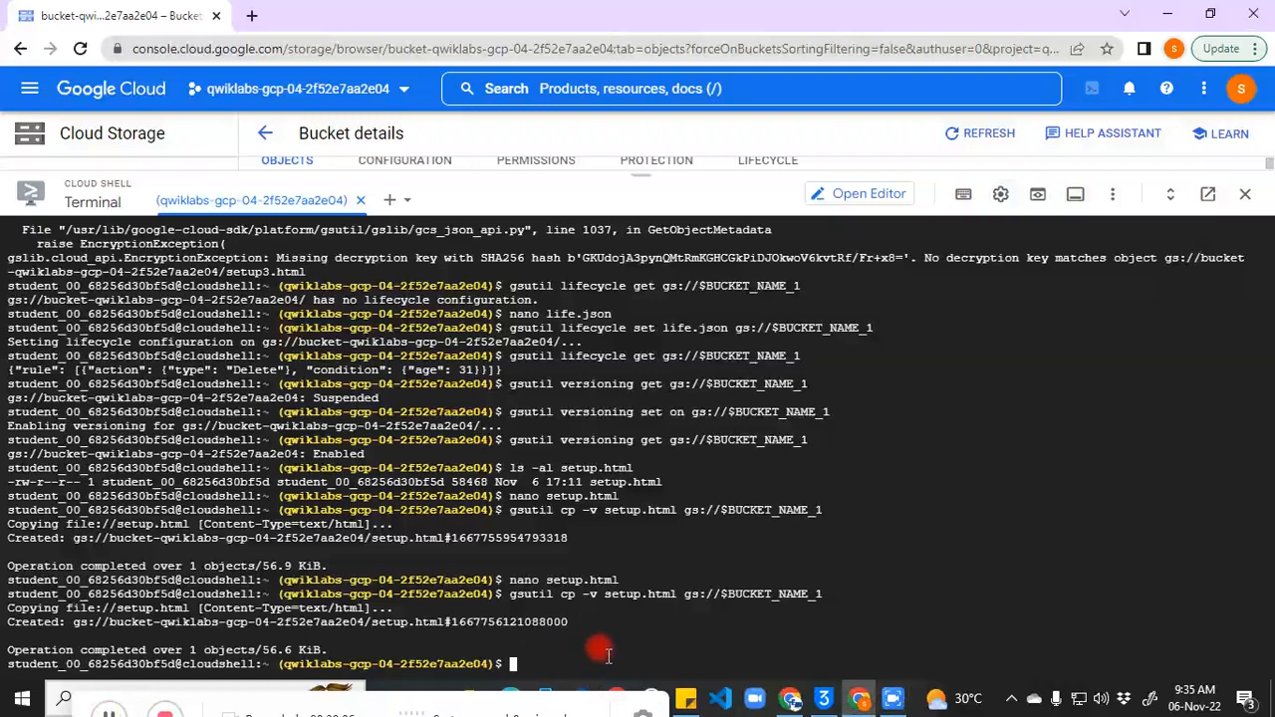
{"action": "key", "text": "ctrl+v"}
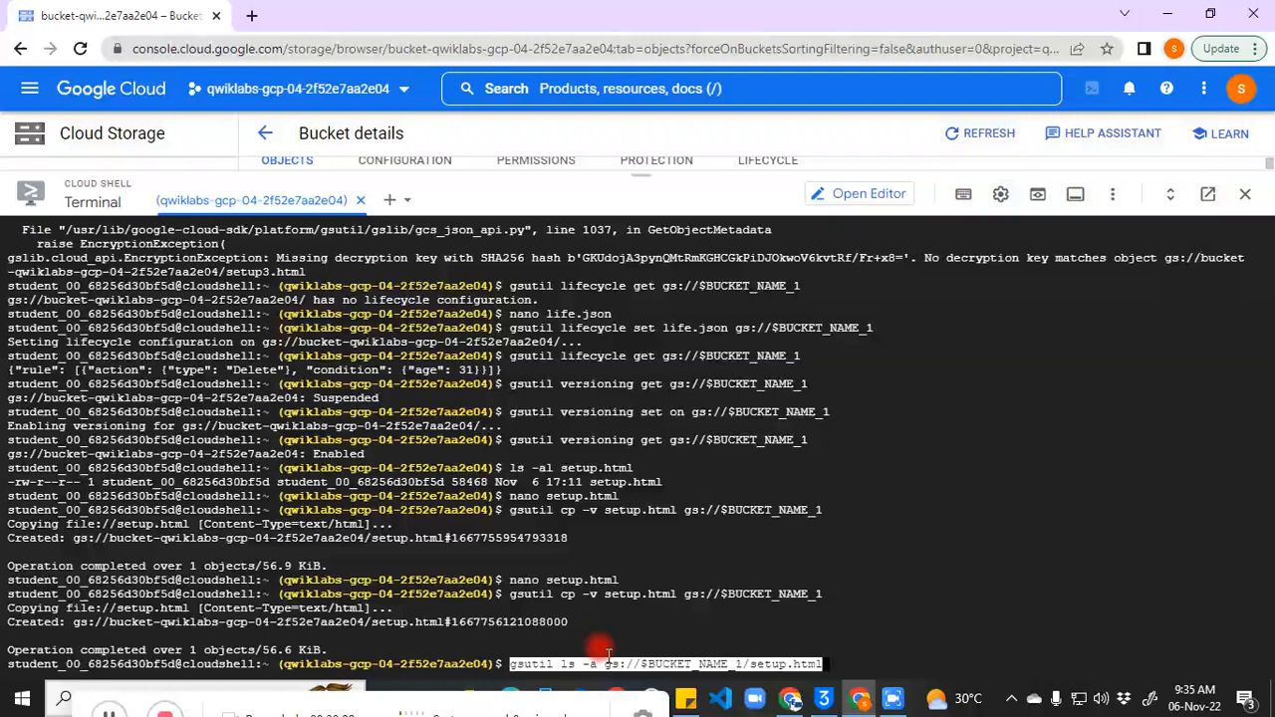
{"action": "key", "text": "Return"}
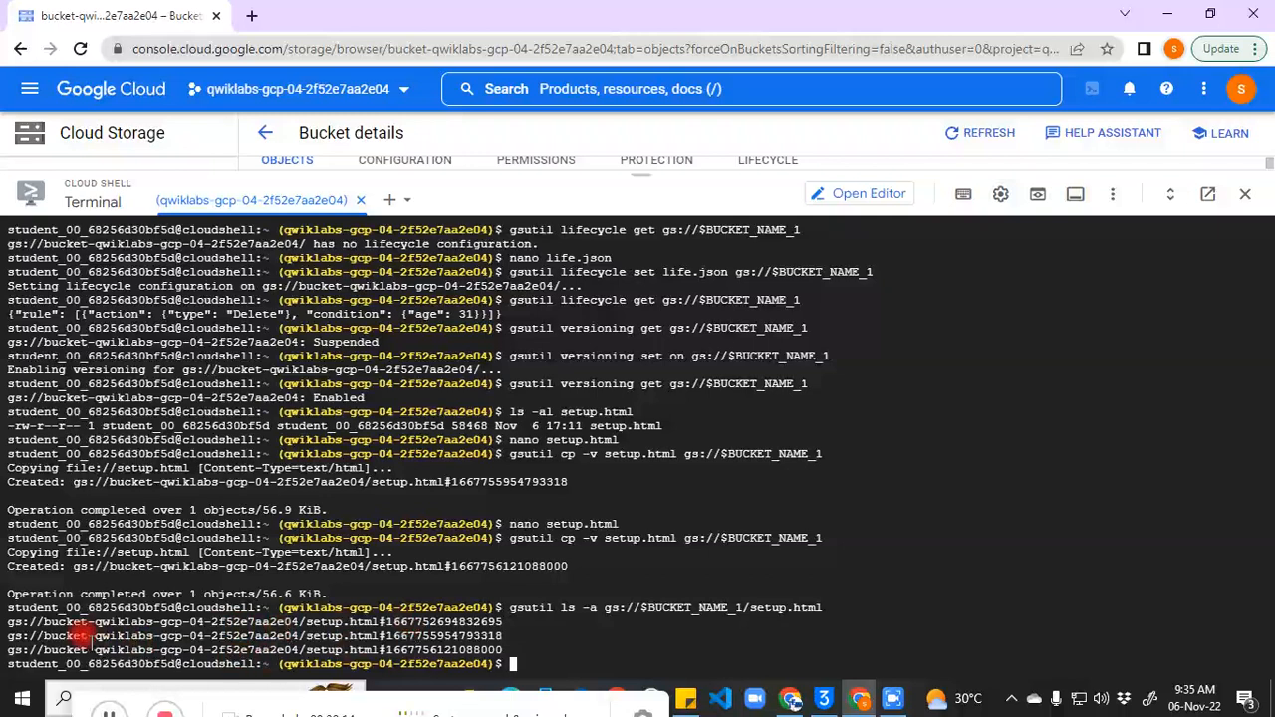
{"action": "left_click_drag", "start_coordinate": [6, 620], "coordinate": [65, 640]}
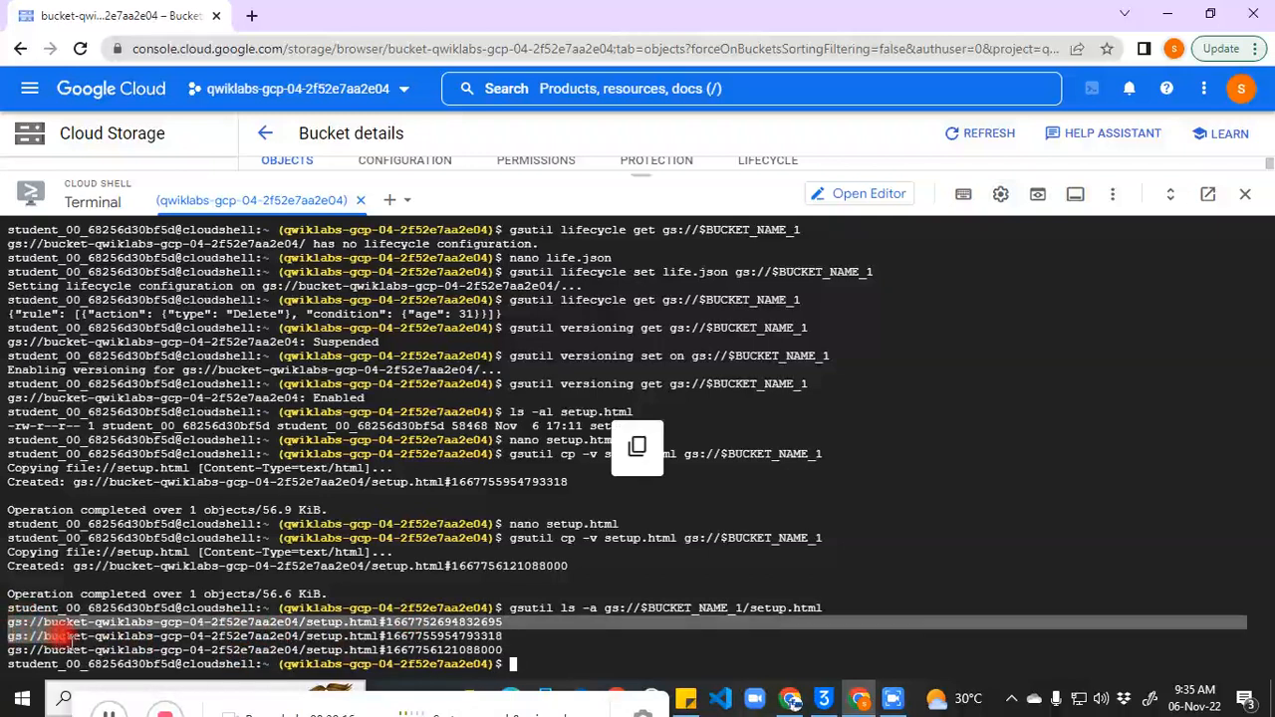
{"action": "left_click", "coordinate": [106, 711]}
{"action": "left_click", "coordinate": [535, 625]}
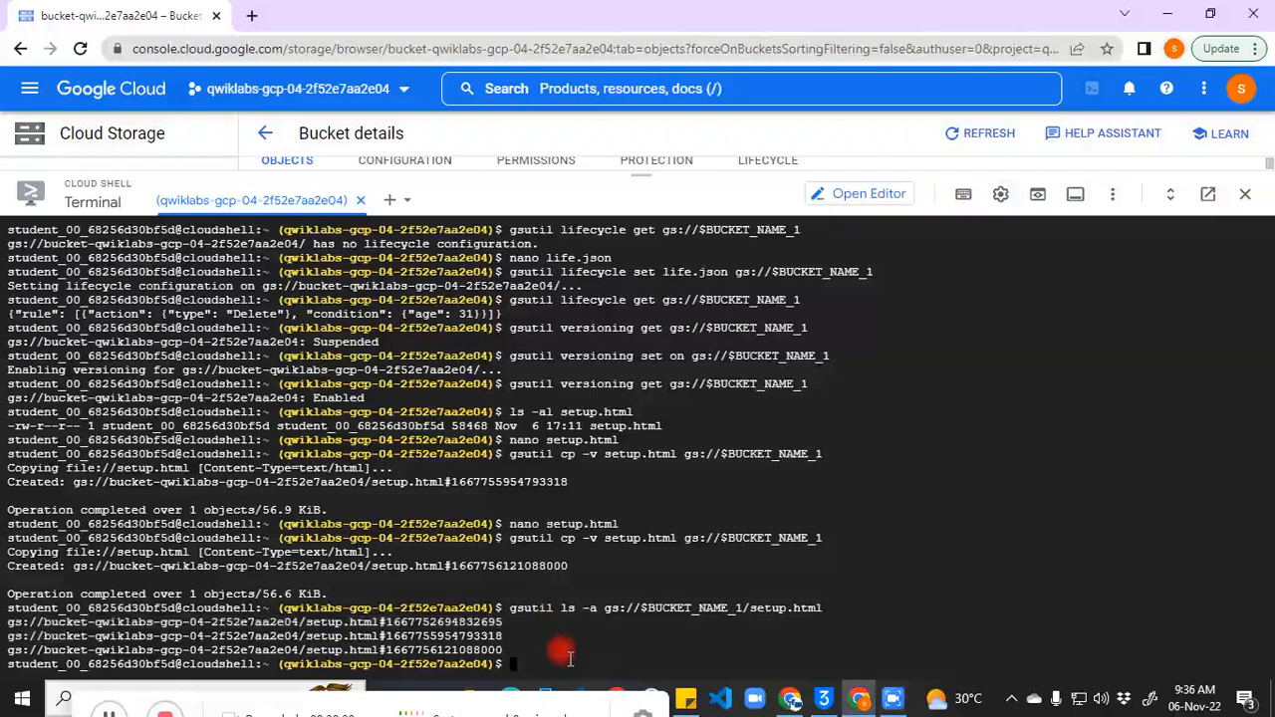
Step: Export VERSION_NAME, trimming the placeholder so it is set to SAMPLE
{"action": "key", "text": "ctrl+v"}
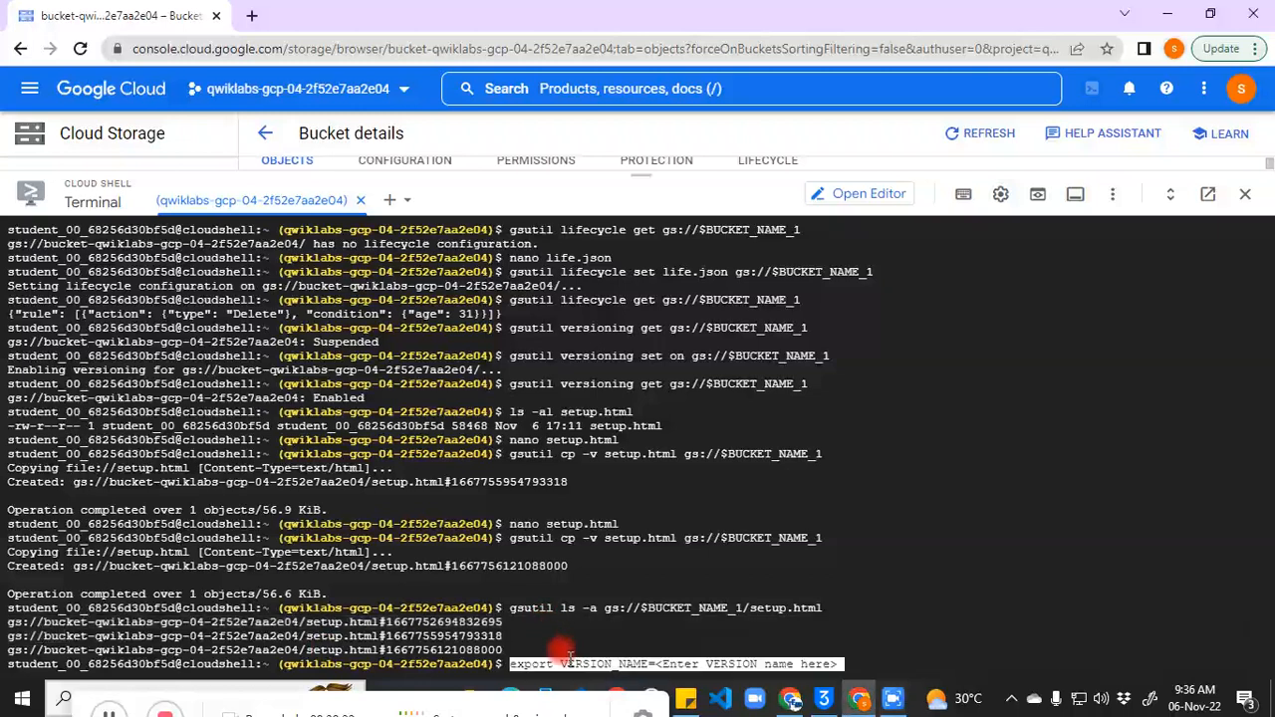
{"action": "key", "text": "Return"}
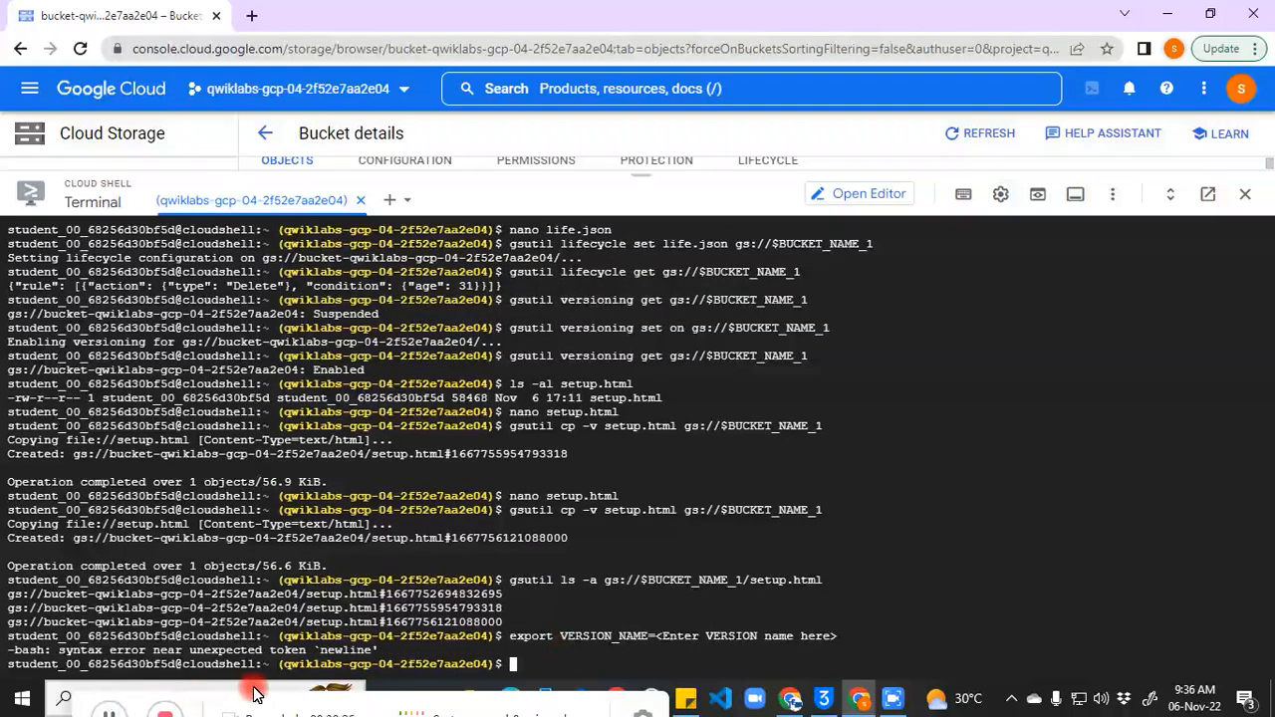
{"action": "left_click", "coordinate": [103, 714]}
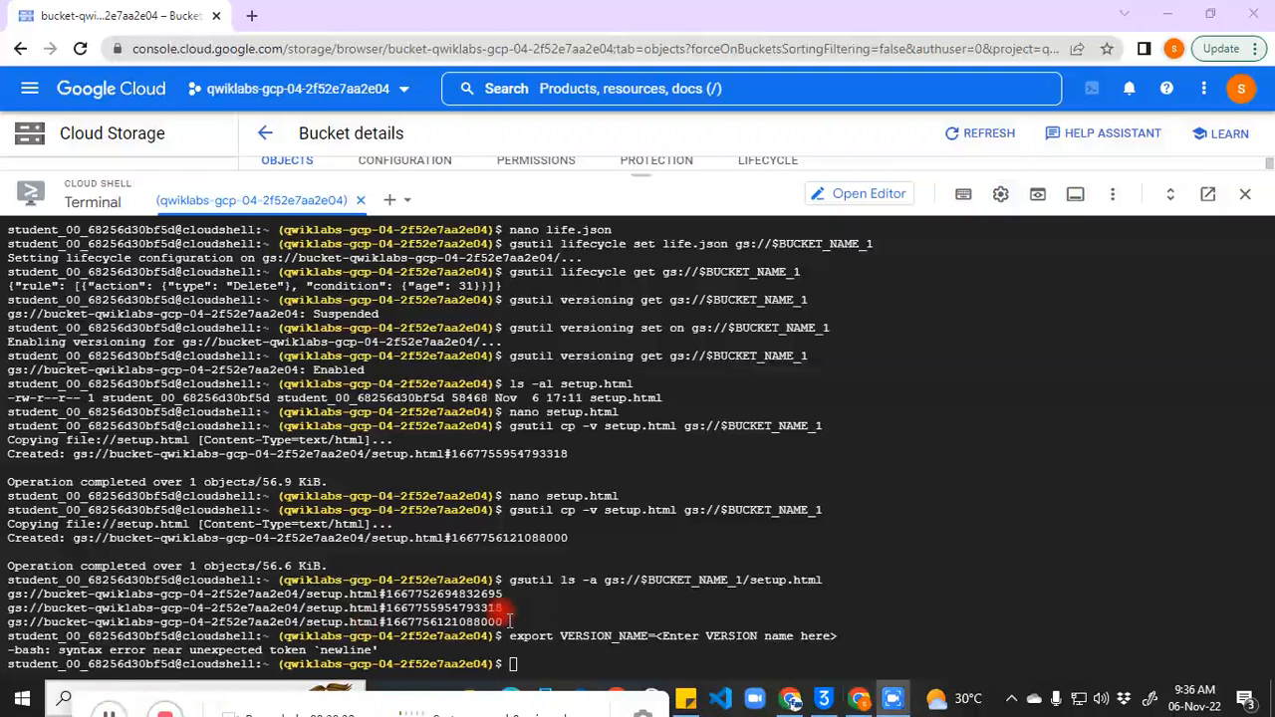
{"action": "left_click", "coordinate": [520, 656]}
{"action": "key", "text": "ctrl+v"}
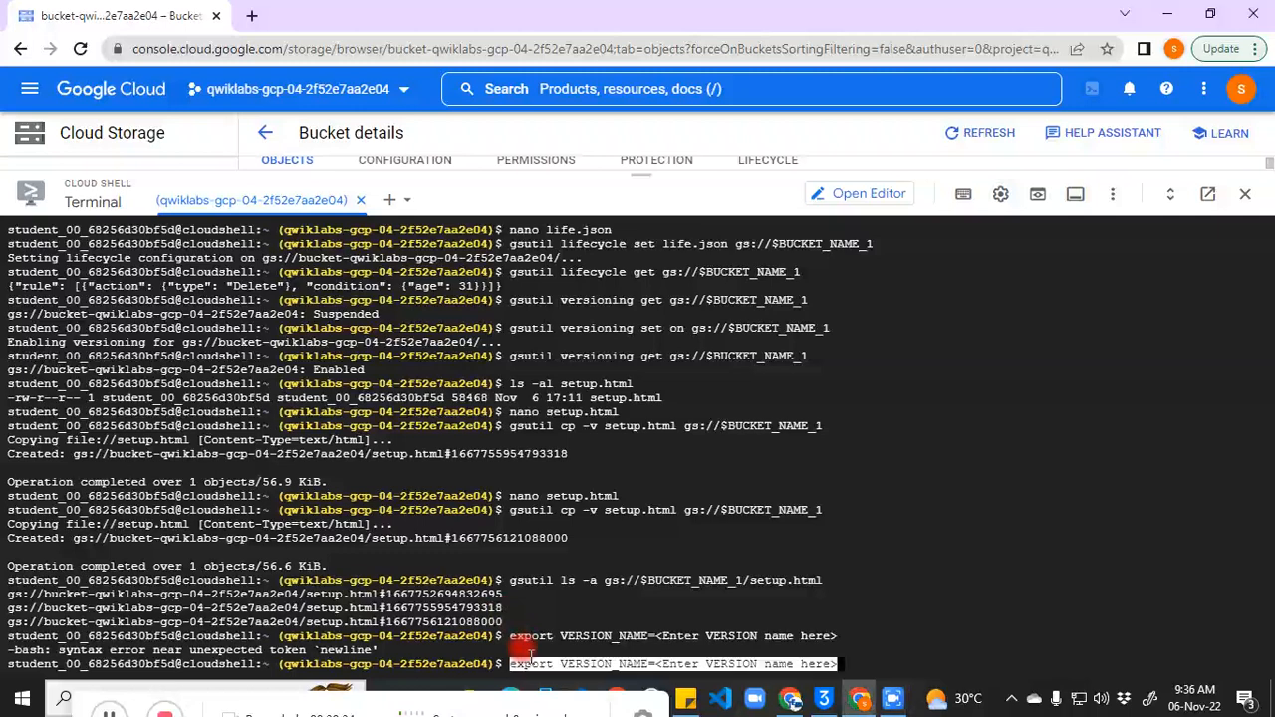
{"action": "key", "text": "BackSpace"}
{"action": "key", "text": "BackSpace"}
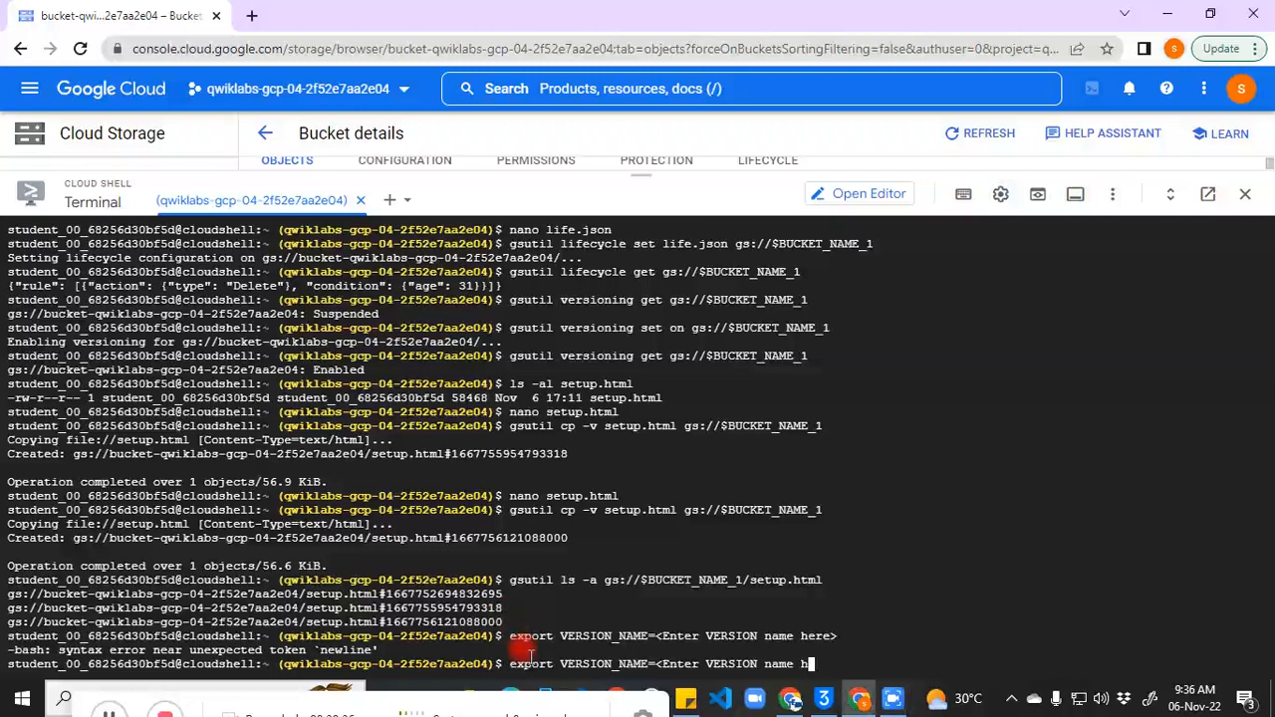
{"action": "key", "text": "BackSpace"}
{"action": "key", "text": "BackSpace"}
{"action": "key", "text": "BackSpace"}
{"action": "key", "text": "BackSpace"}
{"action": "key", "text": "BackSpace"}
{"action": "key", "text": "BackSpace"}
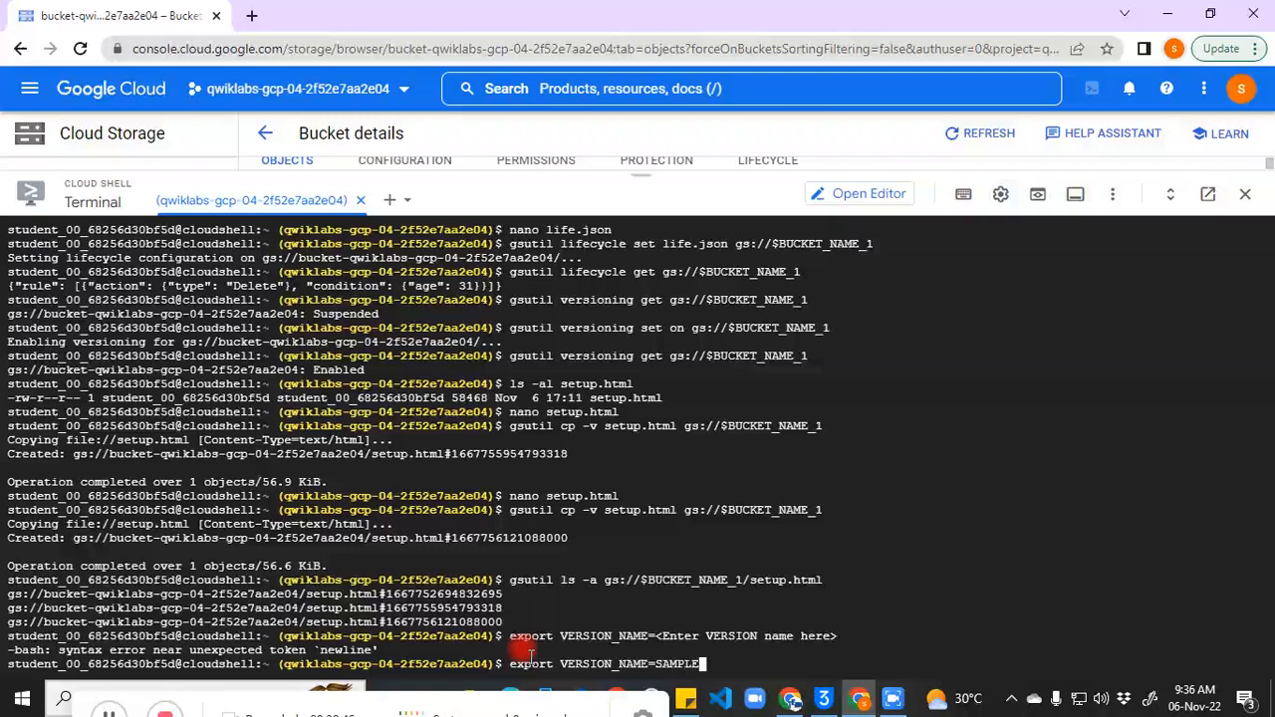
{"action": "key", "text": "Return"}
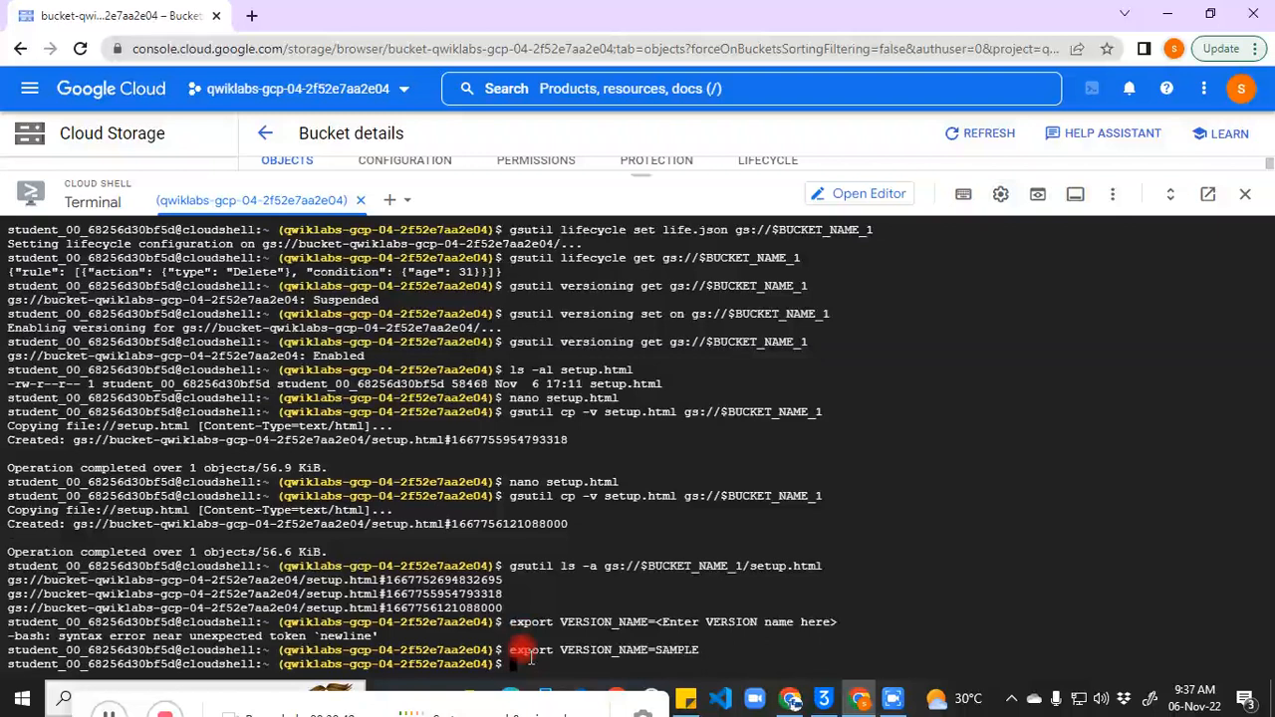
Step: Echo VERSION_NAME to confirm SAMPLE, then attempt gsutil cp $VERSION_NAME recovered.txt
{"action": "left_click", "coordinate": [112, 715]}
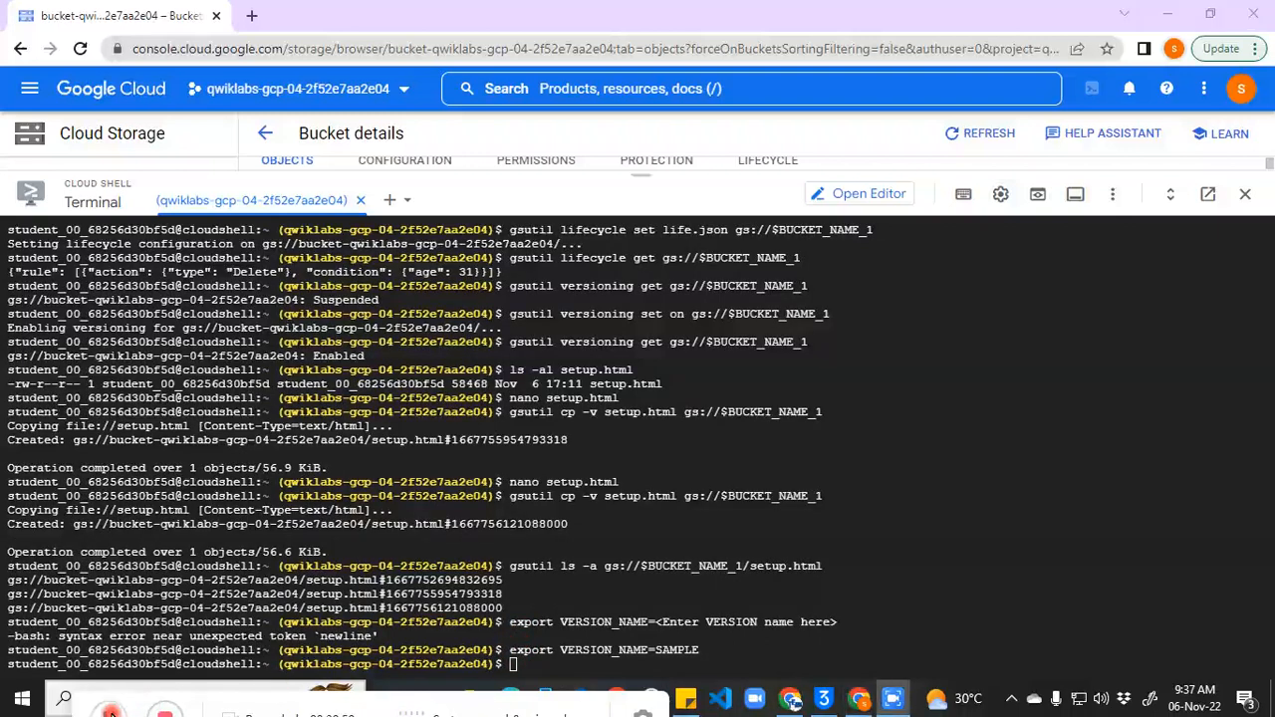
{"action": "left_click", "coordinate": [553, 668]}
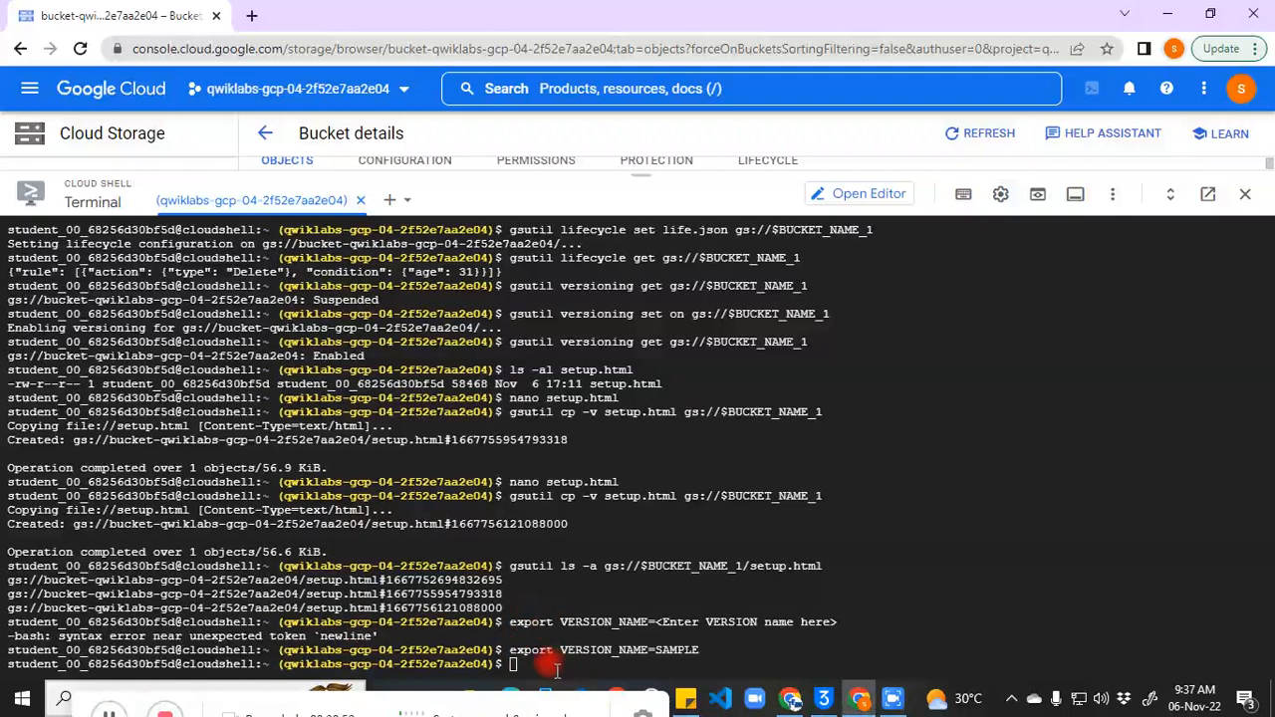
{"action": "key", "text": "ctrl+v"}
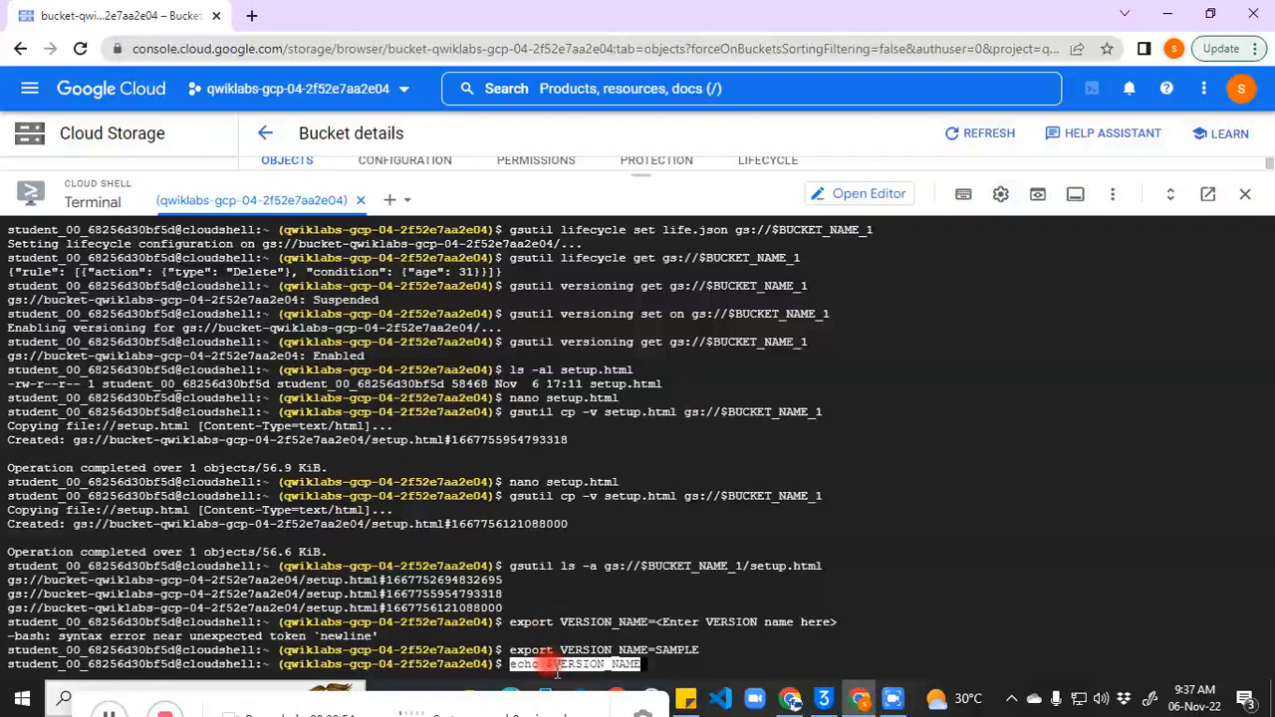
{"action": "key", "text": "Return"}
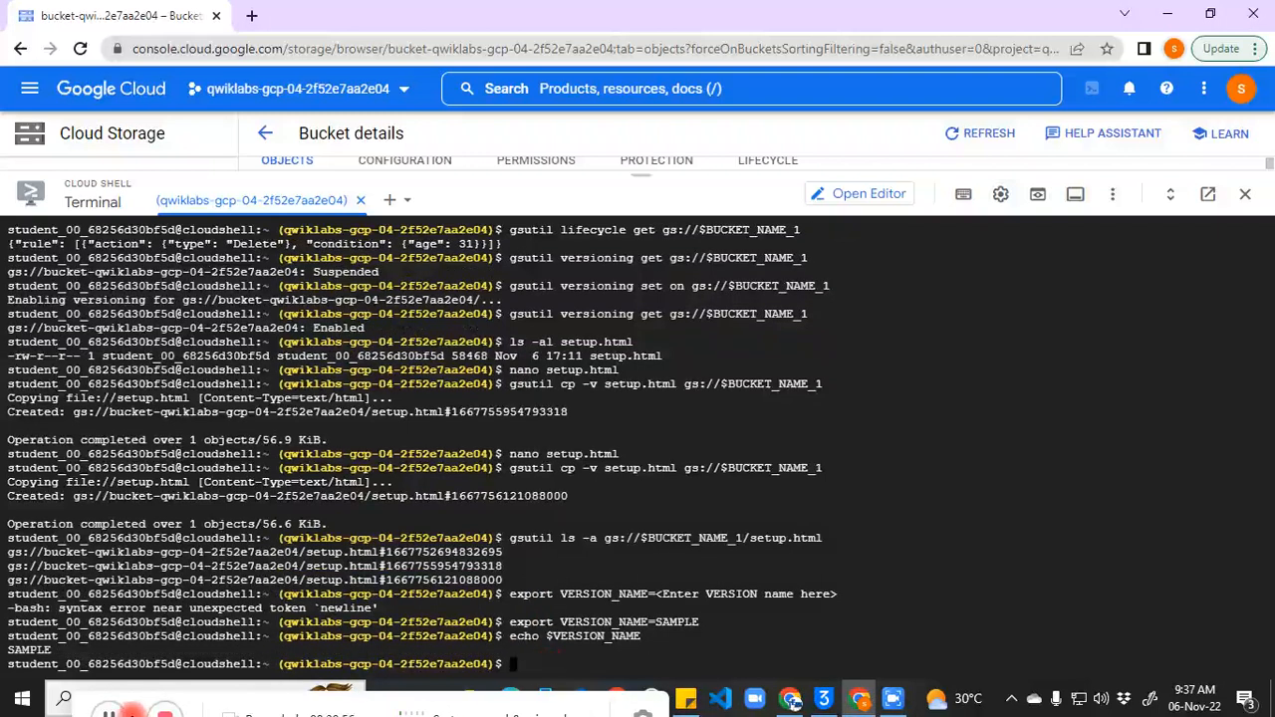
{"action": "left_click_drag", "start_coordinate": [28, 651], "coordinate": [22, 651]}
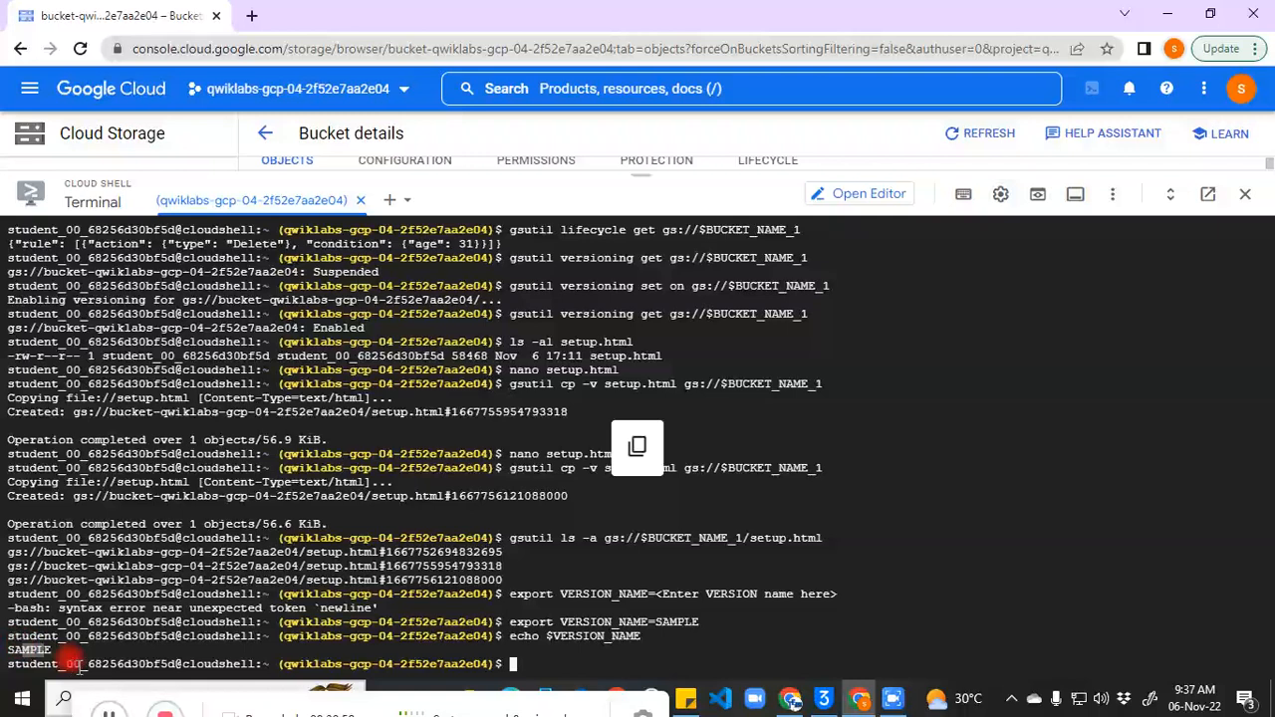
{"action": "left_click", "coordinate": [109, 712]}
{"action": "left_click", "coordinate": [529, 670]}
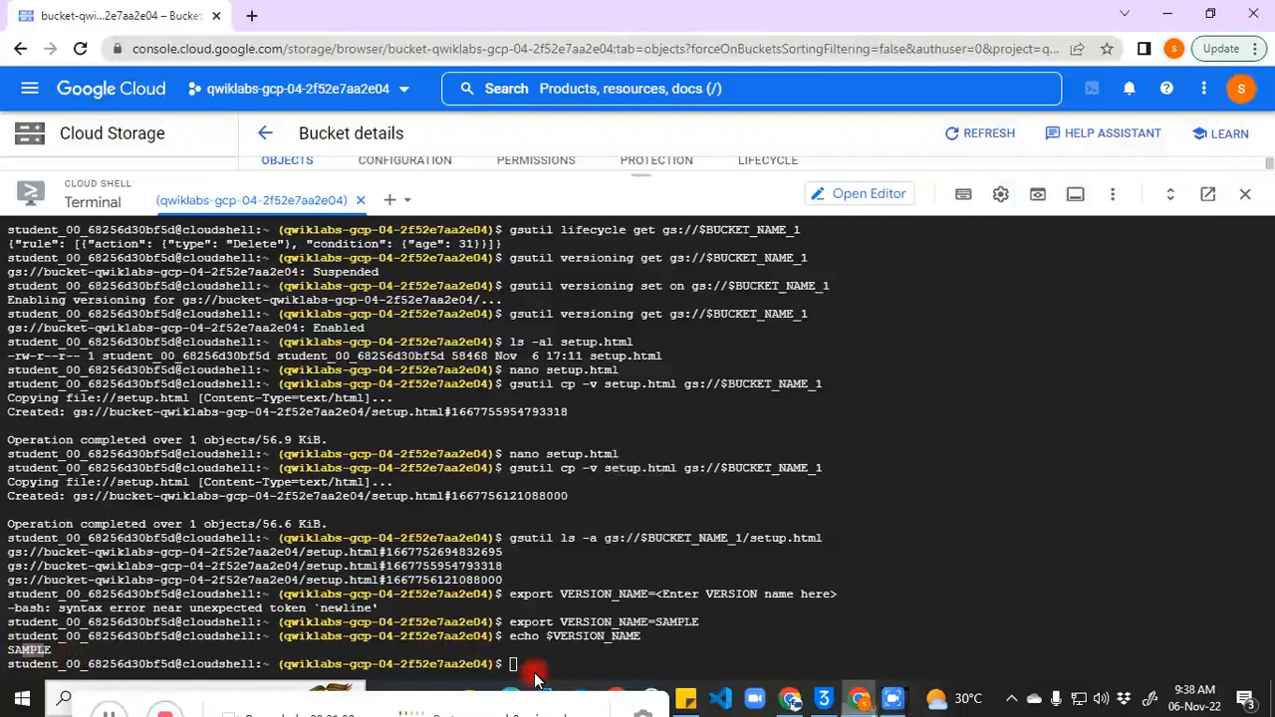
{"action": "key", "text": "ctrl+v"}
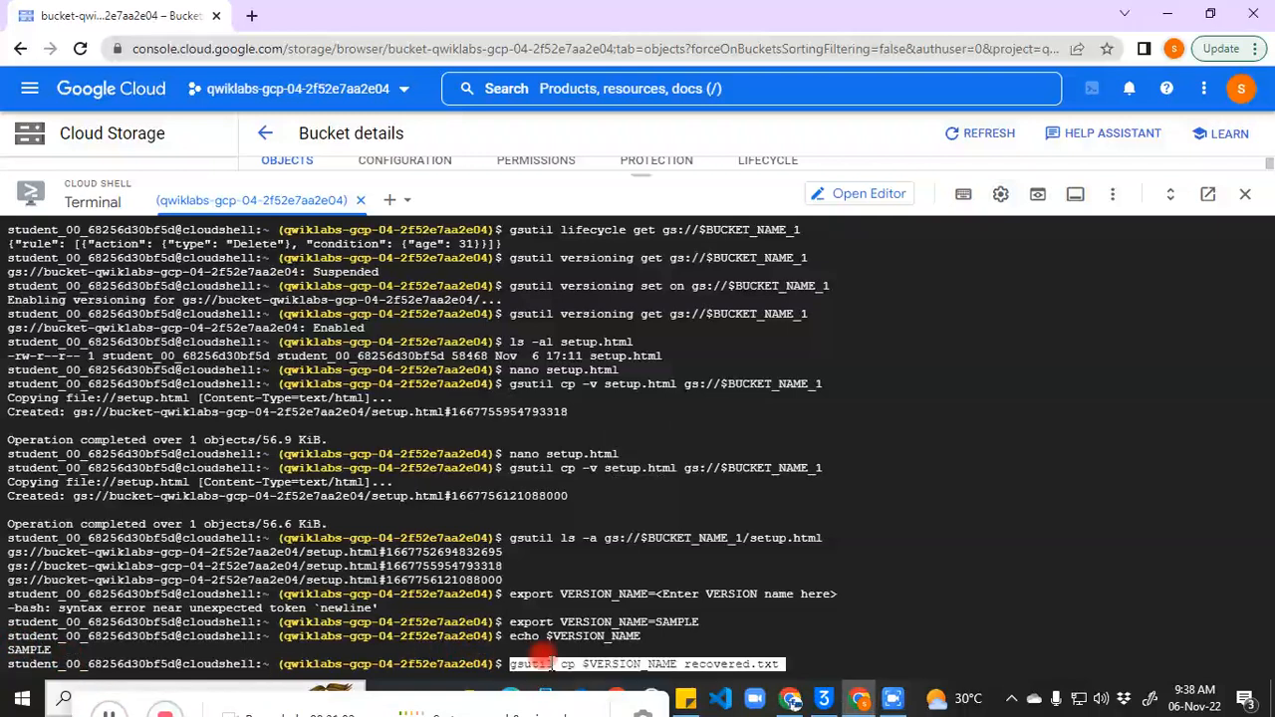
{"action": "key", "text": "Return"}
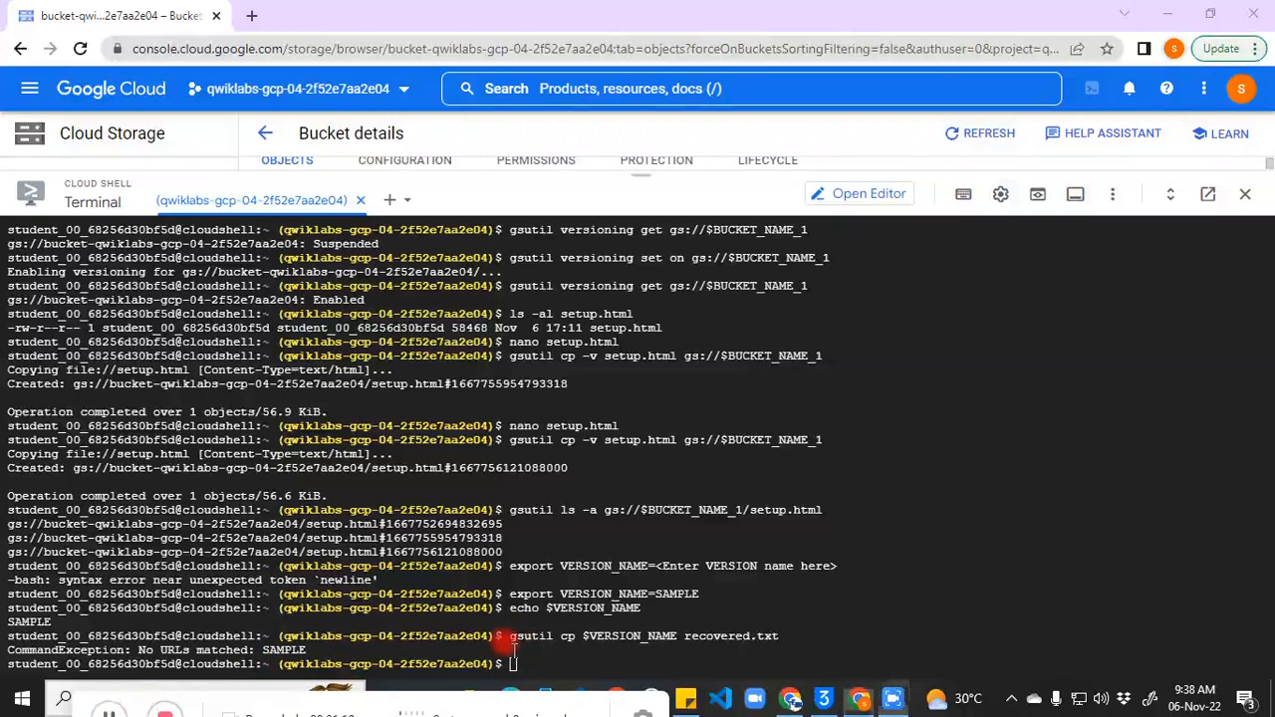
Step: Re-enter the VERSION_NAME export with the placeholder trimmed and rerun the restore command
{"action": "key", "text": "ctrl+v"}
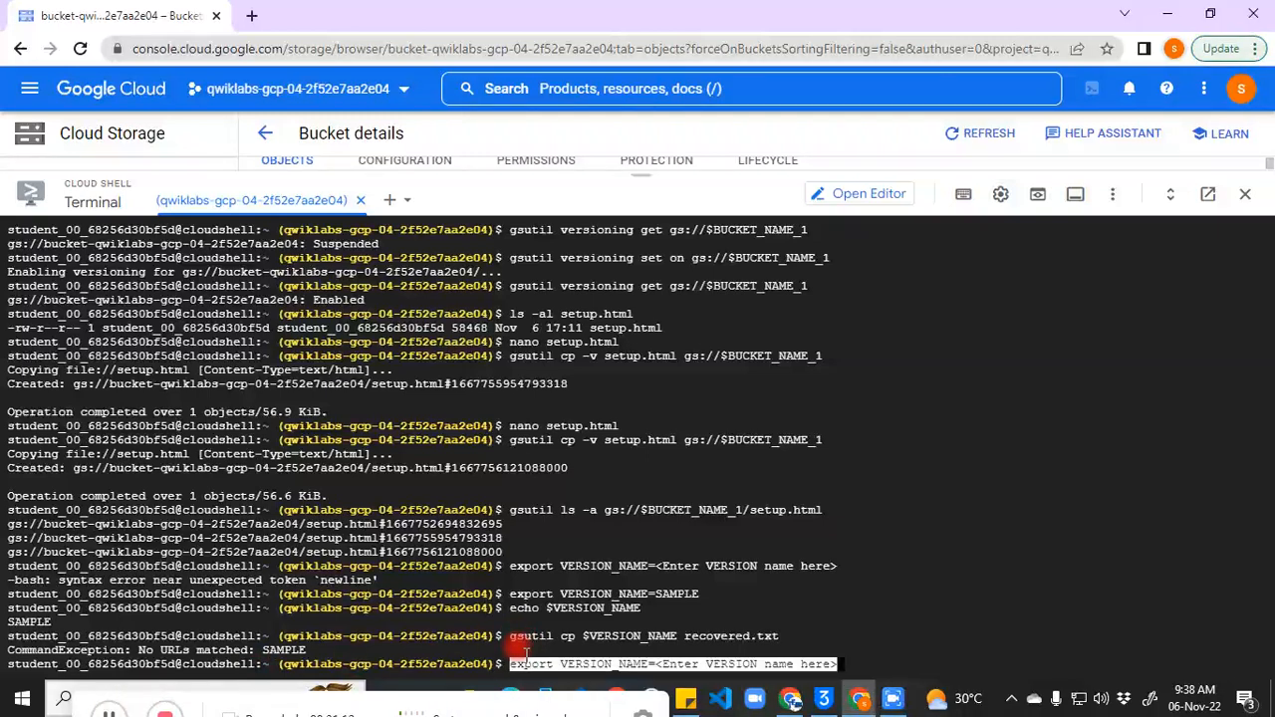
{"action": "key", "text": "BackSpace"}
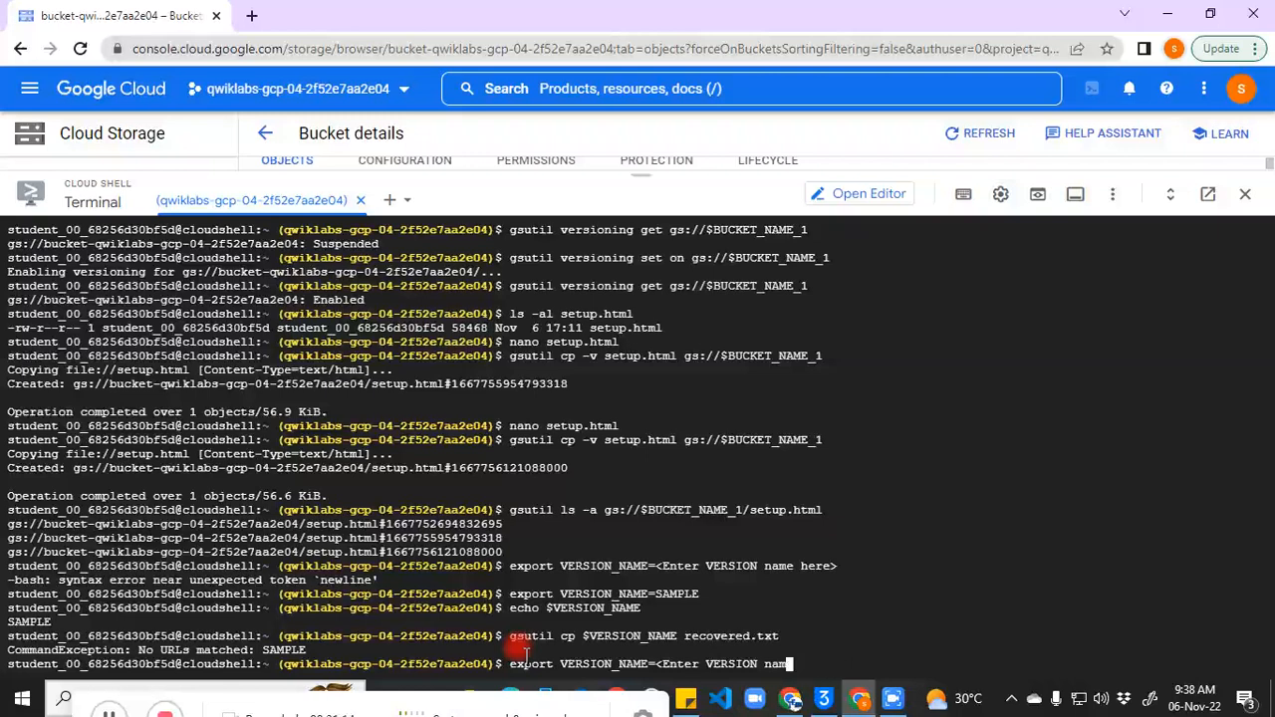
{"action": "key", "text": "BackSpace"}
{"action": "key", "text": "BackSpace"}
{"action": "key", "text": "BackSpace"}
{"action": "key", "text": "BackSpace"}
{"action": "key", "text": "BackSpace"}
{"action": "key", "text": "BackSpace"}
{"action": "key", "text": "BackSpace"}
{"action": "key", "text": "BackSpace"}
{"action": "key", "text": "BackSpace"}
{"action": "key", "text": "BackSpace"}
{"action": "key", "text": "BackSpace"}
{"action": "key", "text": "BackSpace"}
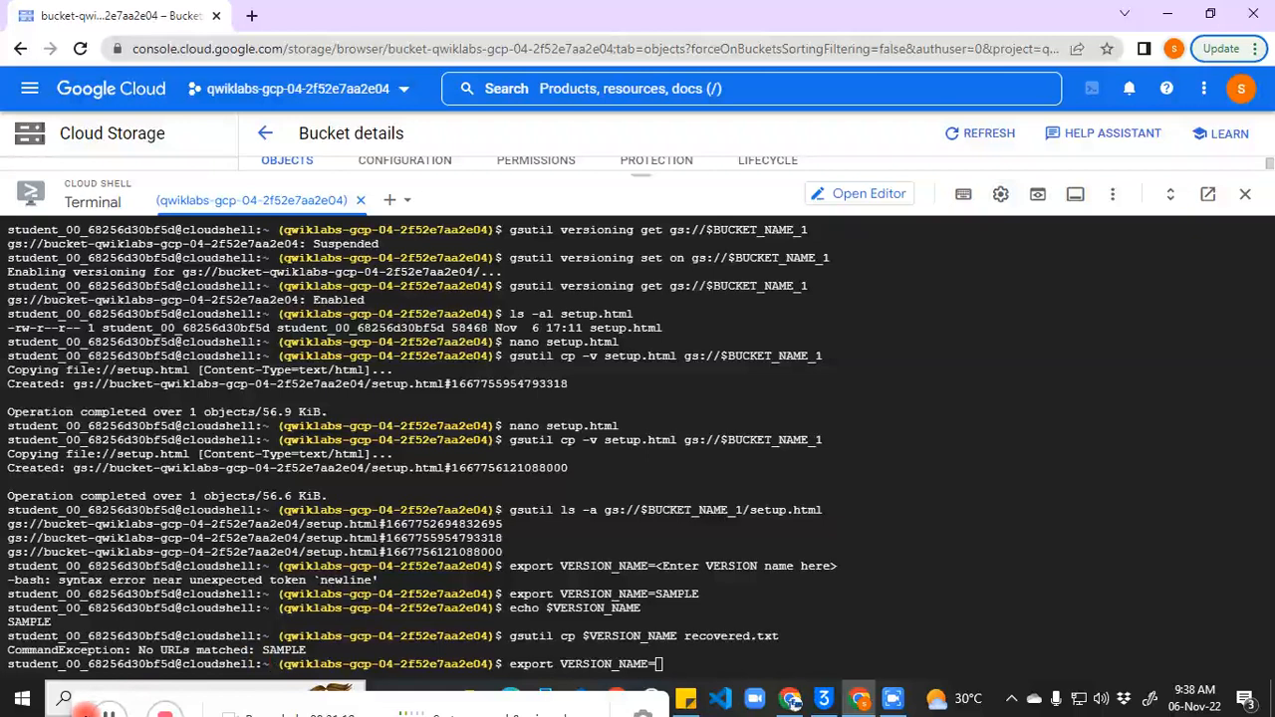
{"action": "left_click", "coordinate": [88, 714]}
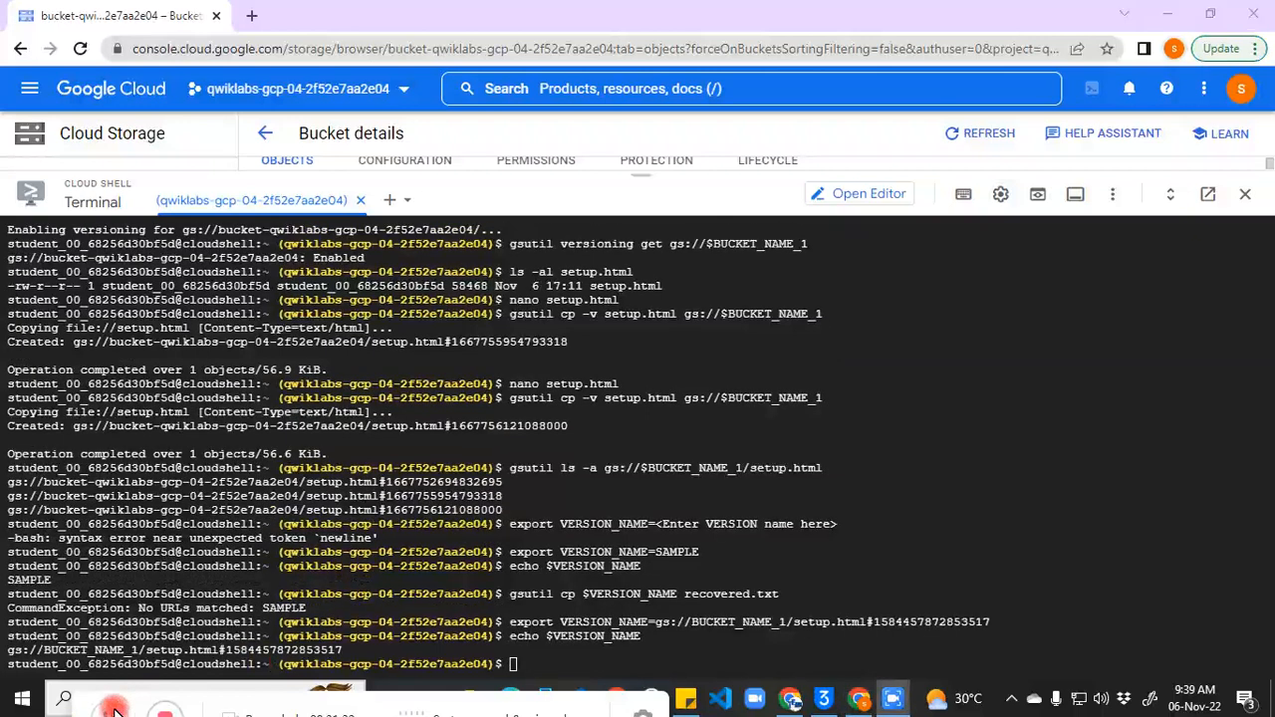
{"action": "left_click", "coordinate": [114, 714]}
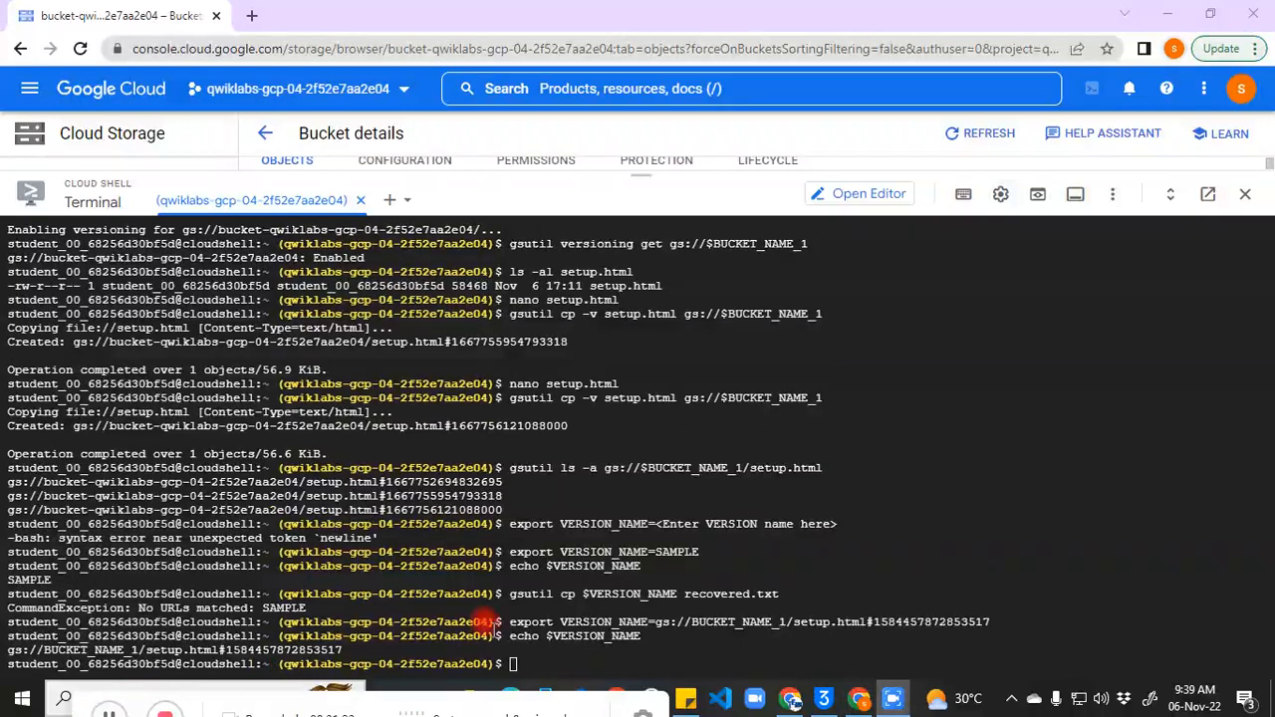
{"action": "left_click", "coordinate": [573, 643]}
{"action": "key", "text": "ctrl+v"}
{"action": "key", "text": "Return"}
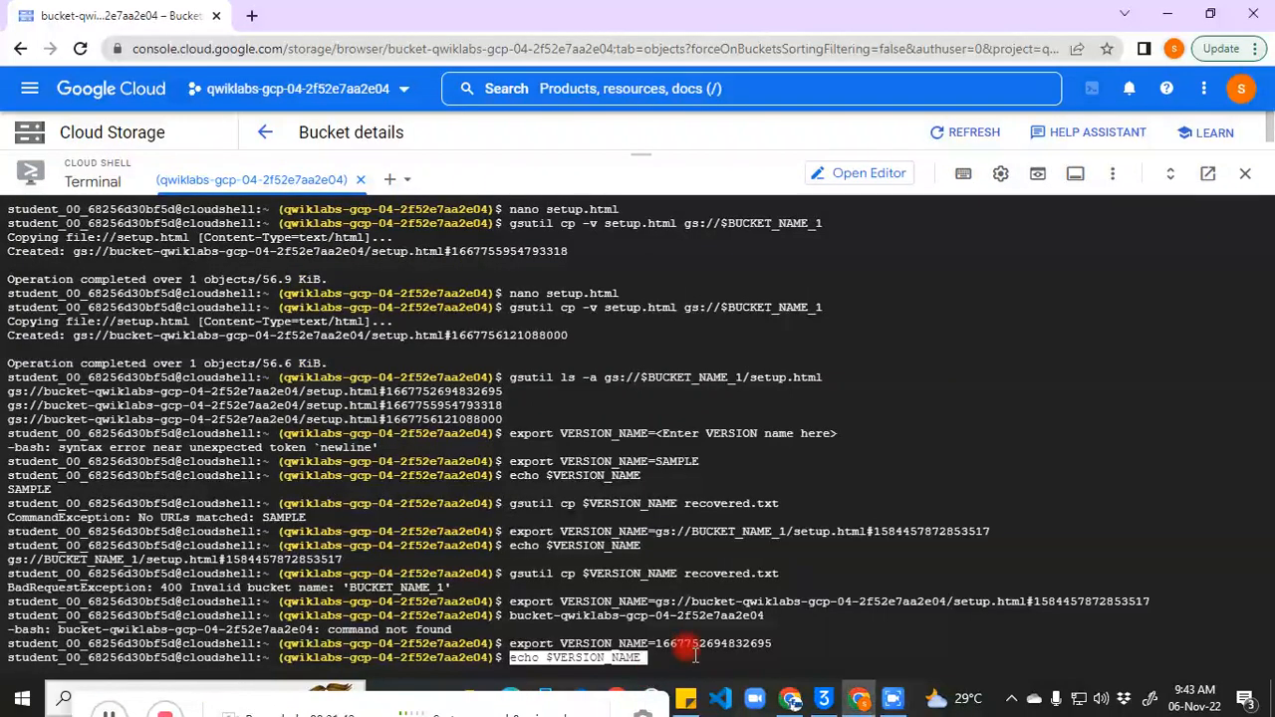
{"action": "key", "text": "Return"}
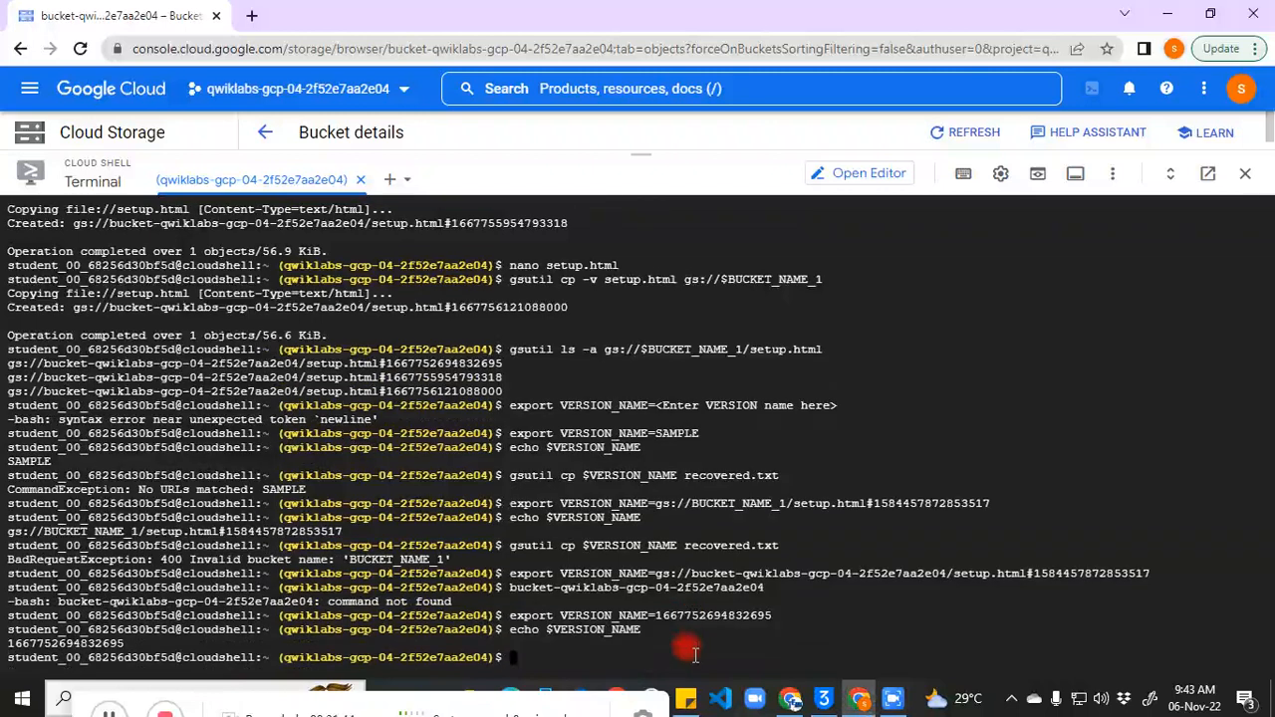
{"action": "left_click", "coordinate": [94, 713]}
{"action": "left_click", "coordinate": [546, 660]}
{"action": "key", "text": "ctrl+v"}
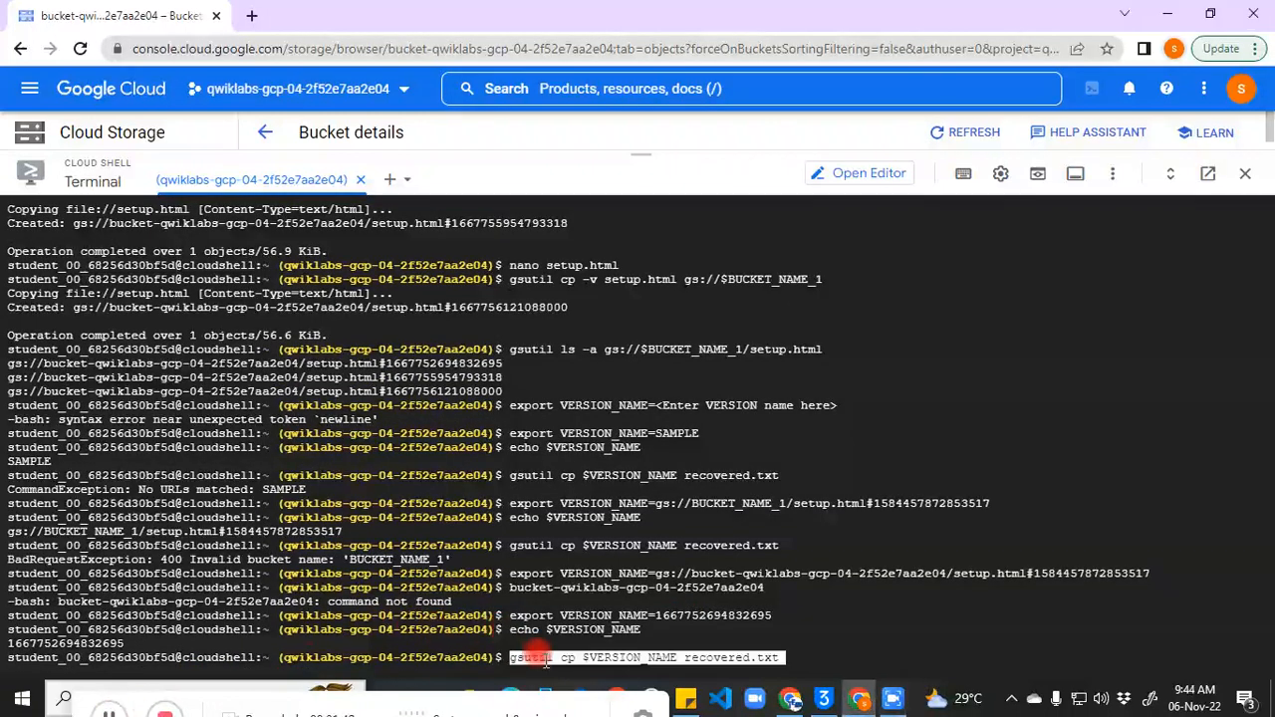
{"action": "key", "text": "Return"}
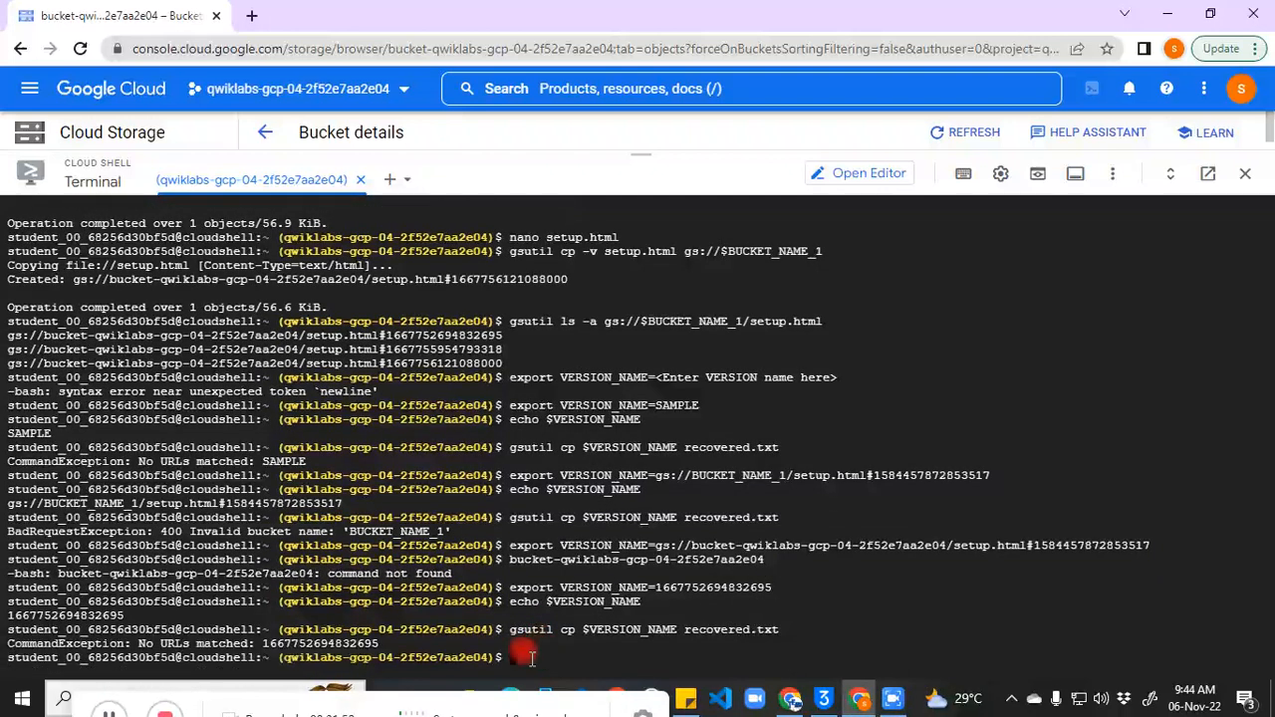
{"action": "left_click", "coordinate": [542, 546]}
{"action": "key", "text": "ctrl+v"}
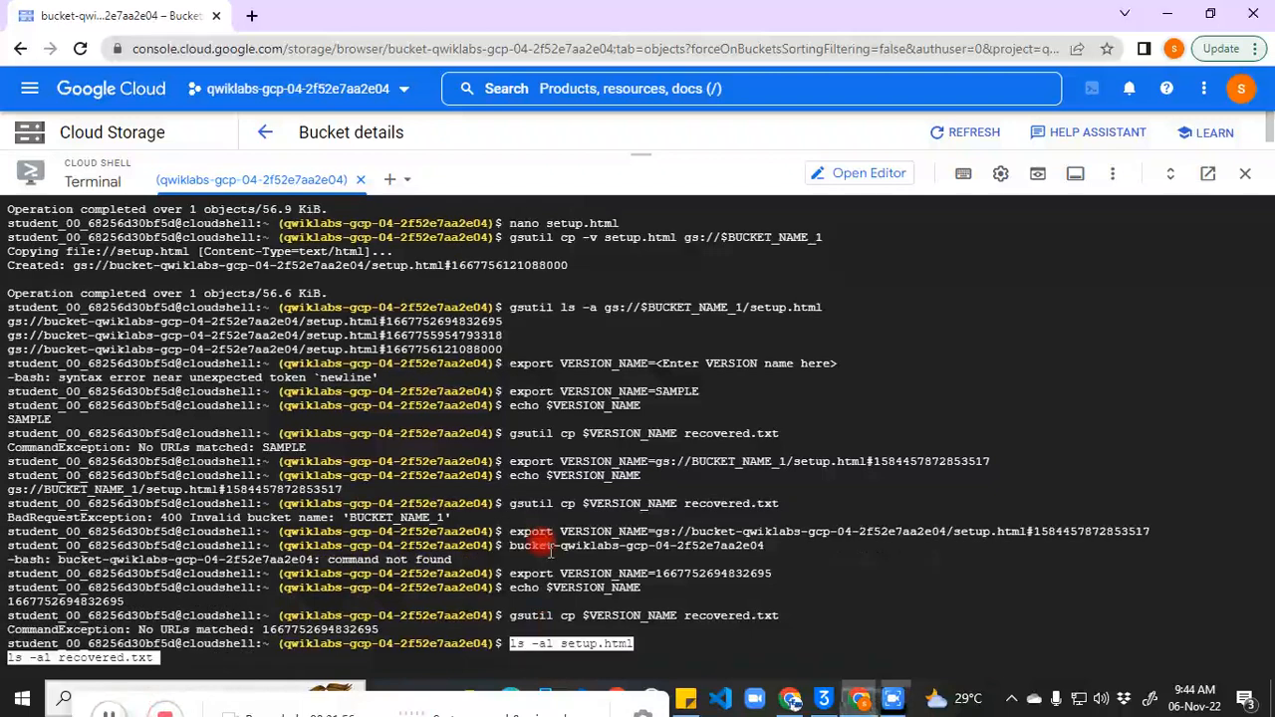
{"action": "key", "text": "Return"}
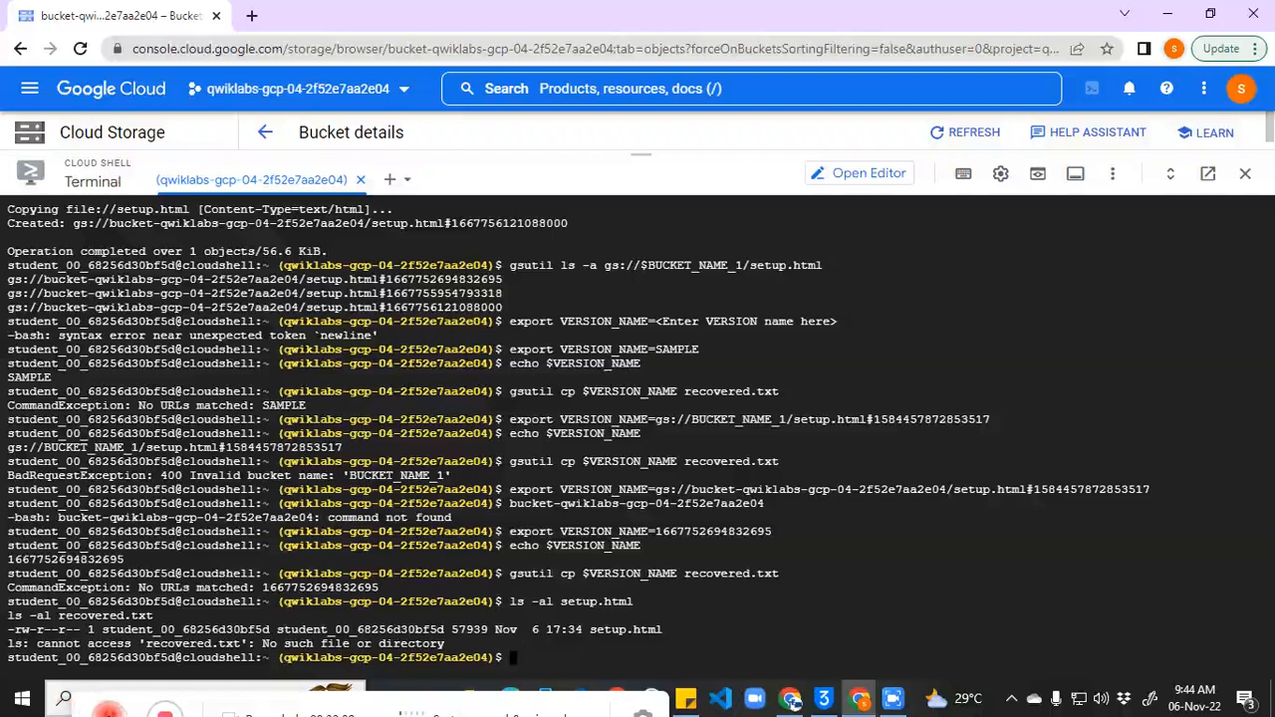
{"action": "key", "text": "ctrl+v"}
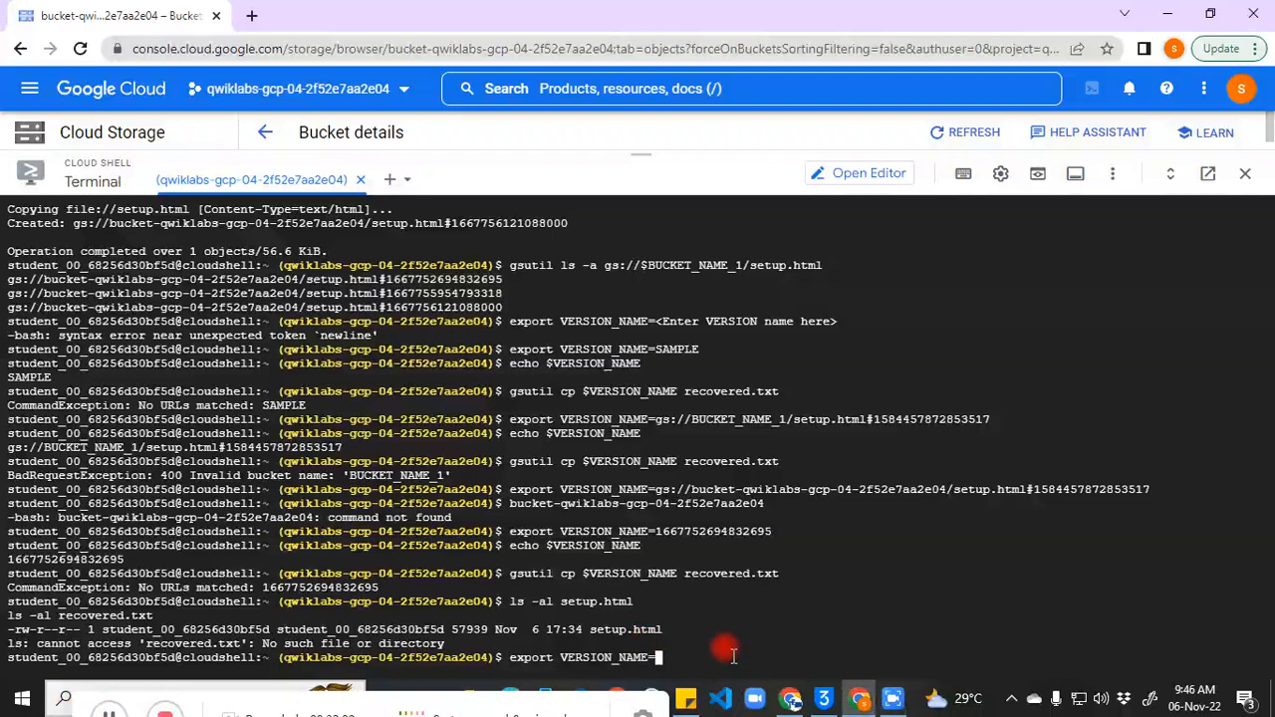
{"action": "key", "text": "ctrl+v"}
{"action": "key", "text": "Return"}
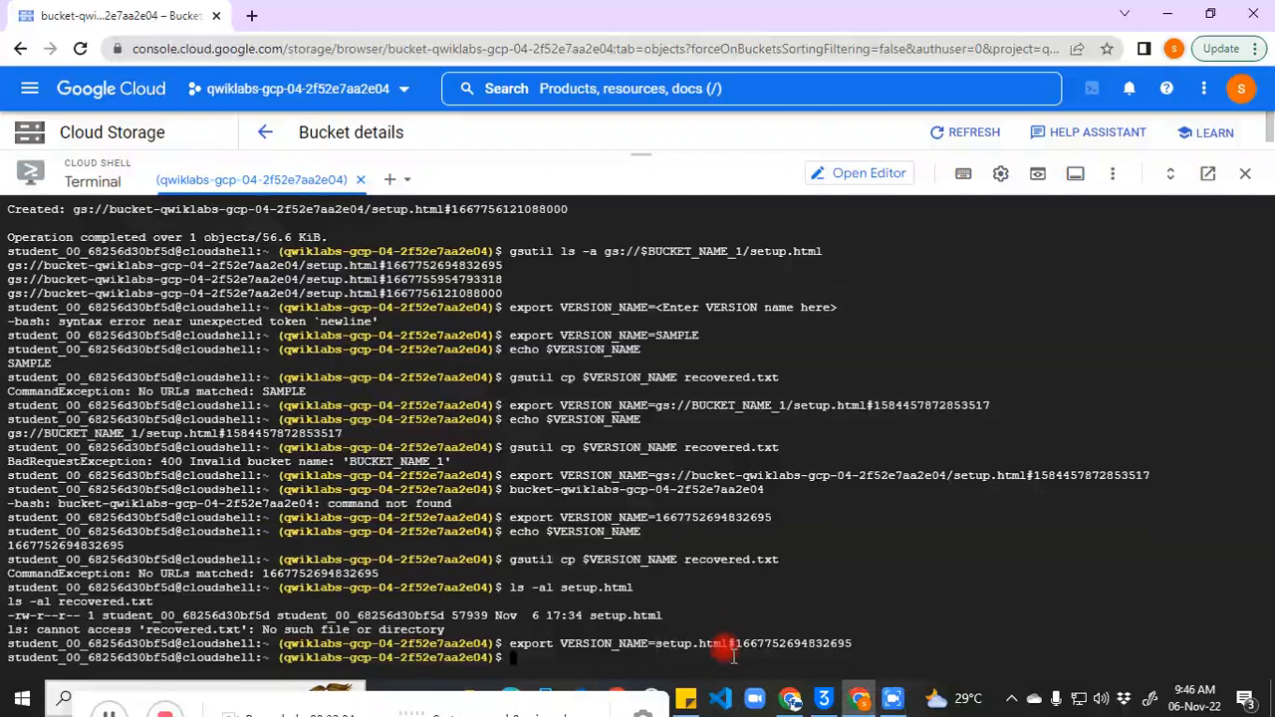
{"action": "key", "text": "ctrl+v"}
{"action": "key", "text": "Up"}
{"action": "key", "text": "Up"}
{"action": "key", "text": "Up"}
{"action": "key", "text": "Up"}
{"action": "key", "text": "Up"}
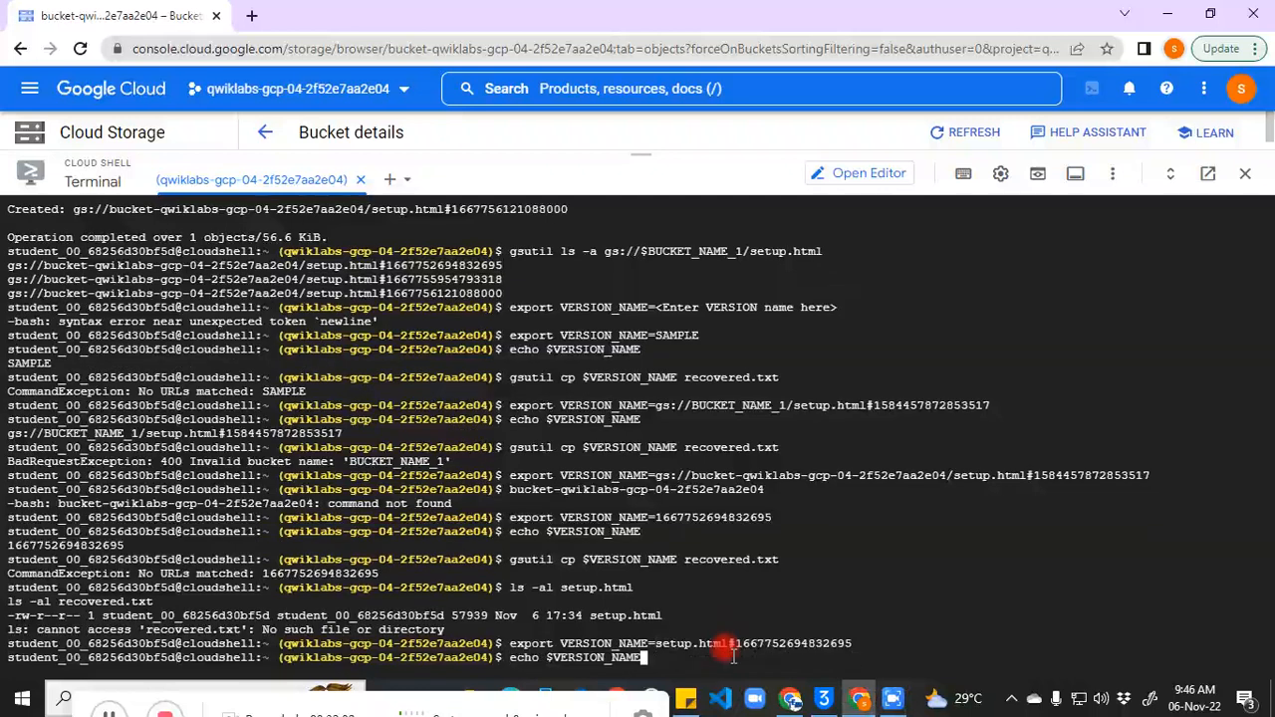
{"action": "key", "text": "Return"}
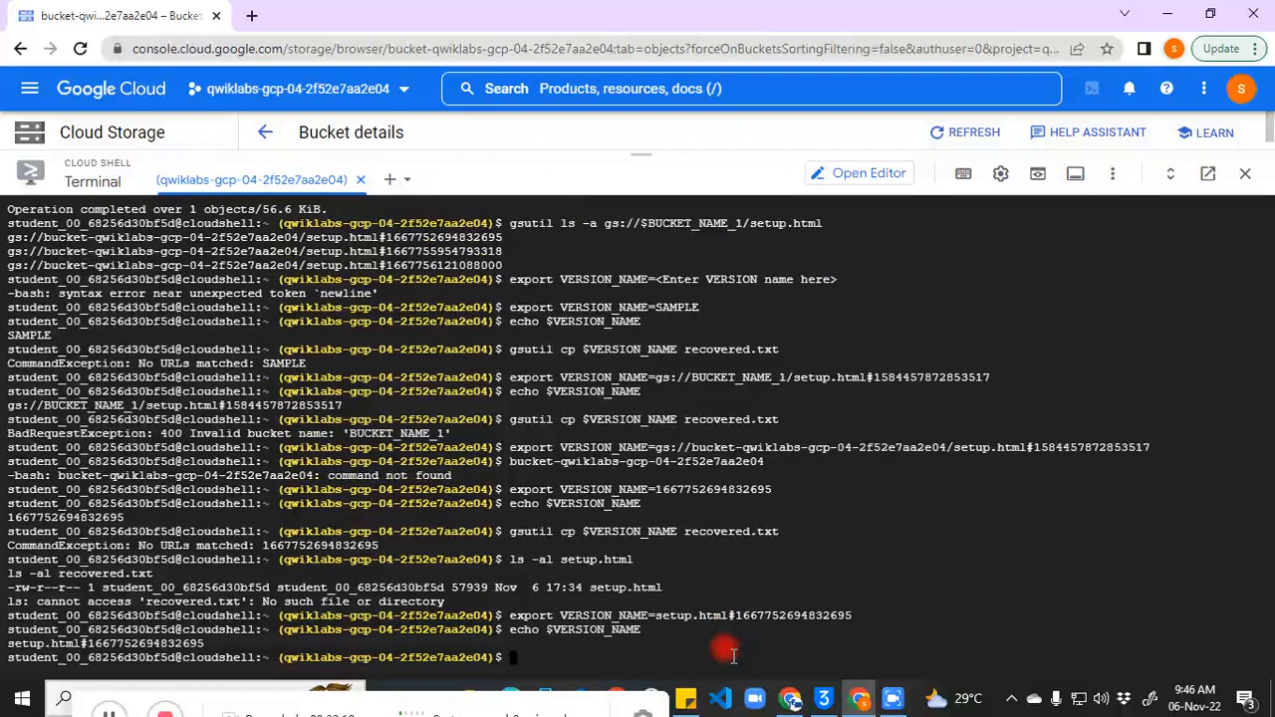
Step: Restore that setup.html version to recovered.txt with gsutil cp $VERSION_NAME recovered.txt
{"action": "key", "text": "alt+Tab"}
{"action": "key", "text": "alt+Tab"}
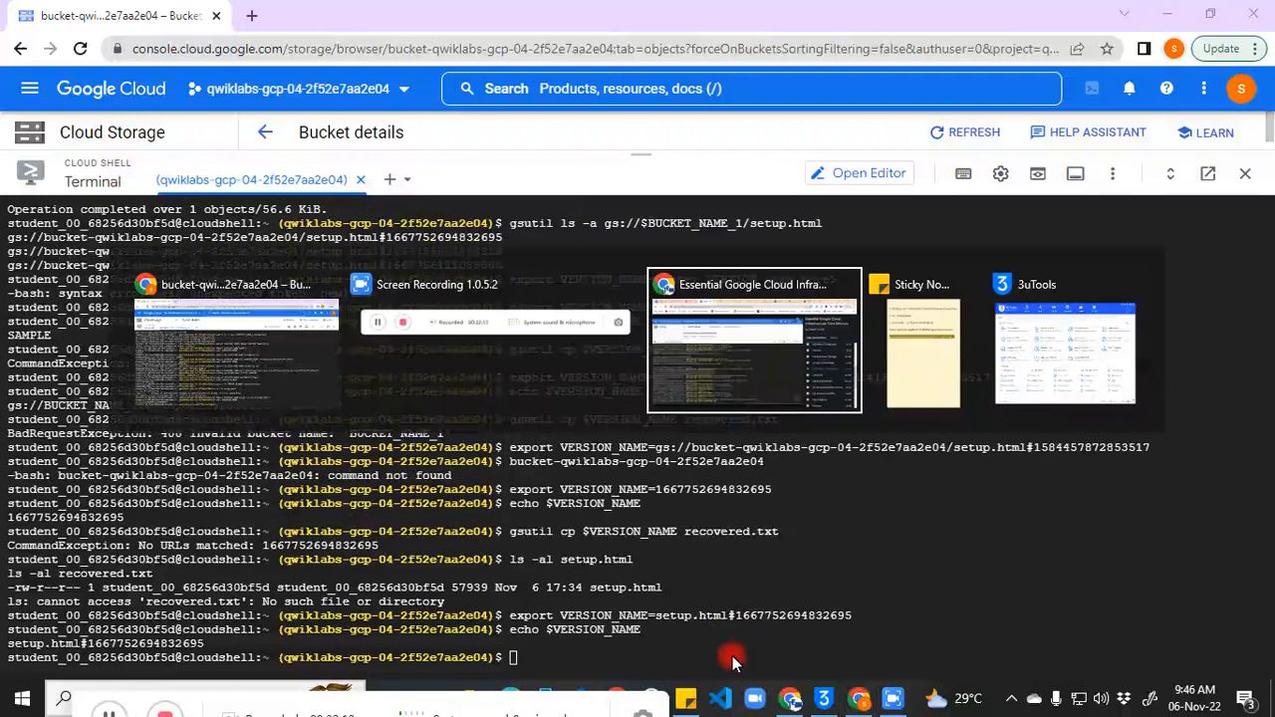
{"action": "key", "text": "alt+Tab"}
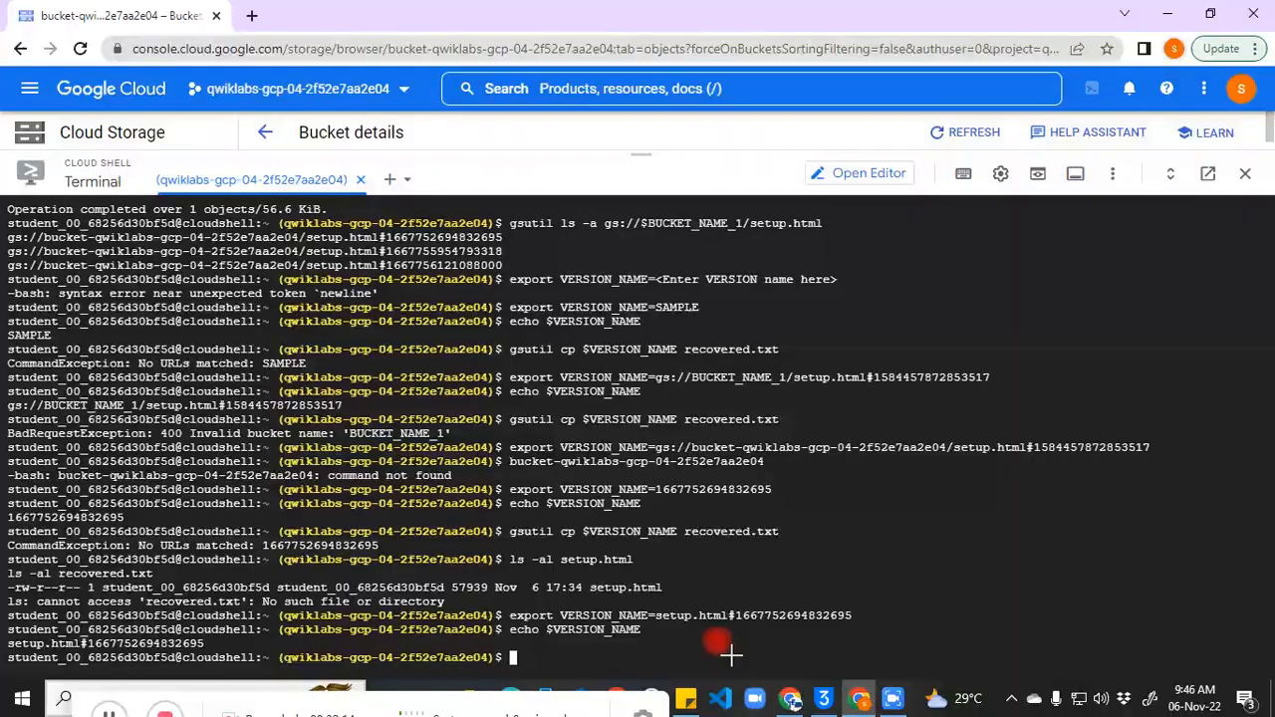
{"action": "left_click", "coordinate": [113, 714]}
{"action": "left_click", "coordinate": [584, 650]}
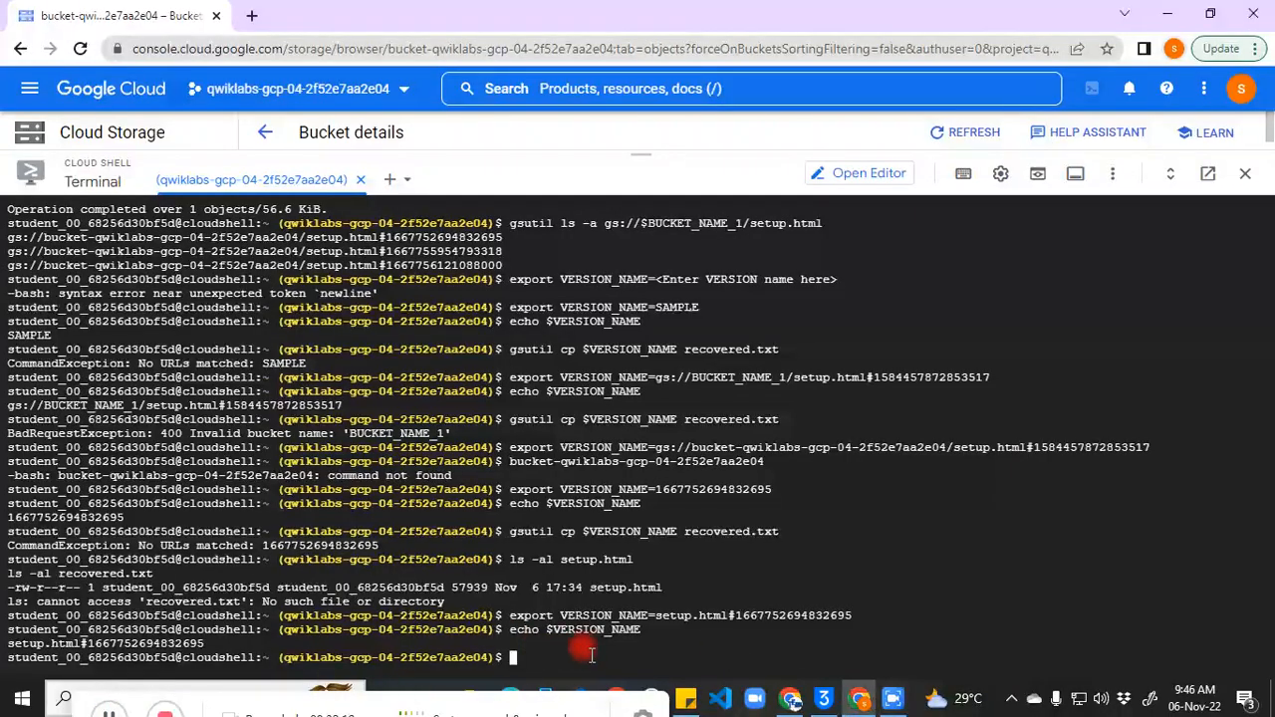
{"action": "key", "text": "ctrl+v"}
{"action": "key", "text": "Return"}
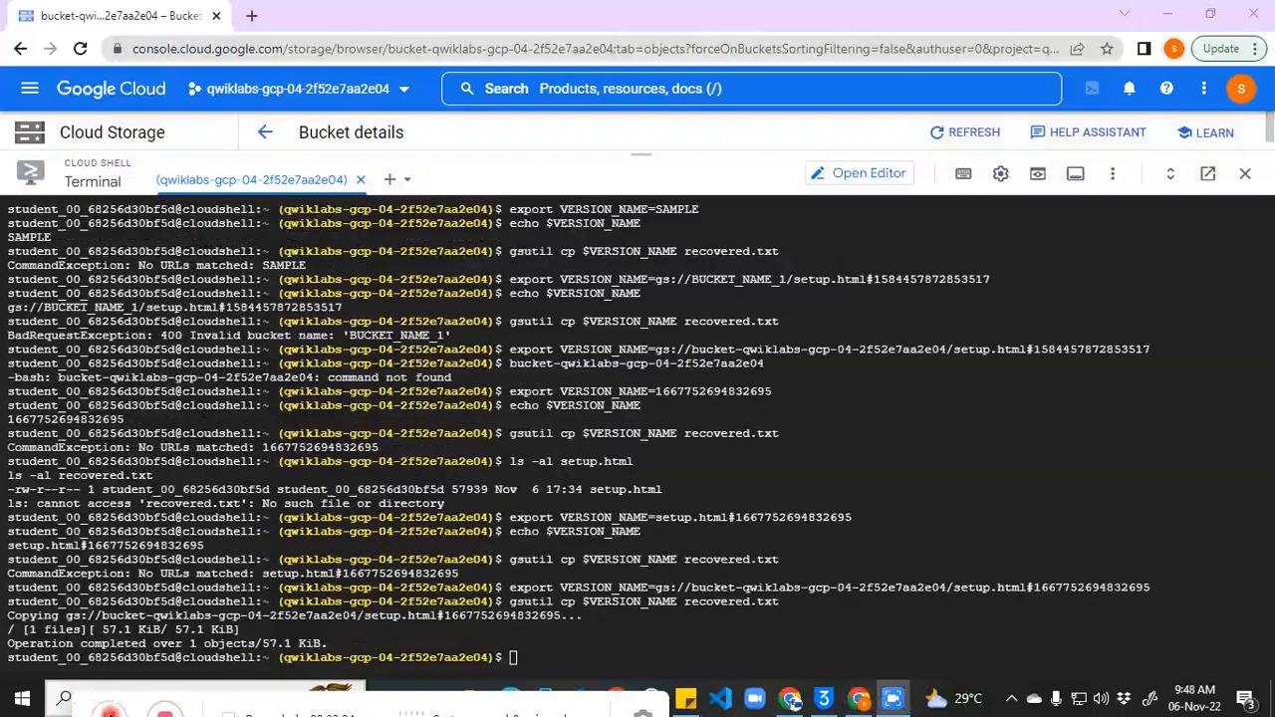
Step: List both files to confirm the 58468-byte recovered.txt is larger, then copy setup.html into firstlevel/secondlevel folders
{"action": "key", "text": "alt+Tab"}
{"action": "key", "text": "alt+Tab"}
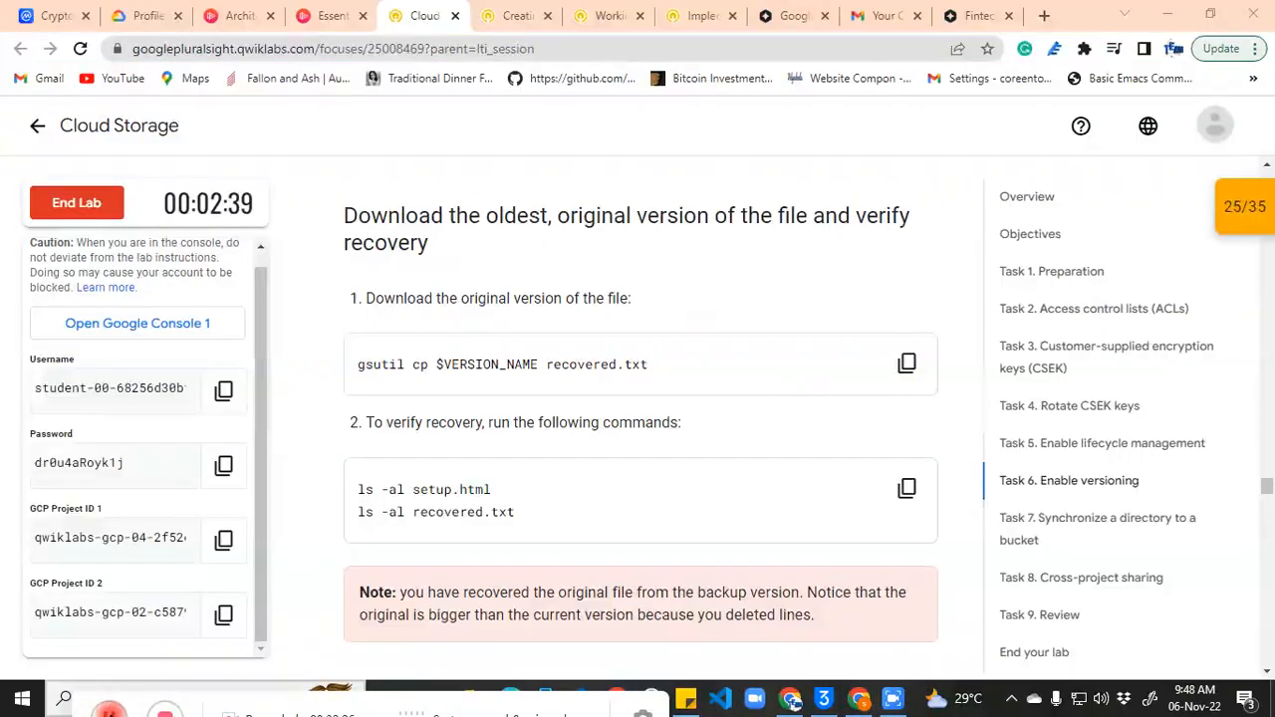
{"action": "left_click", "coordinate": [907, 488]}
{"action": "key", "text": "alt+Tab"}
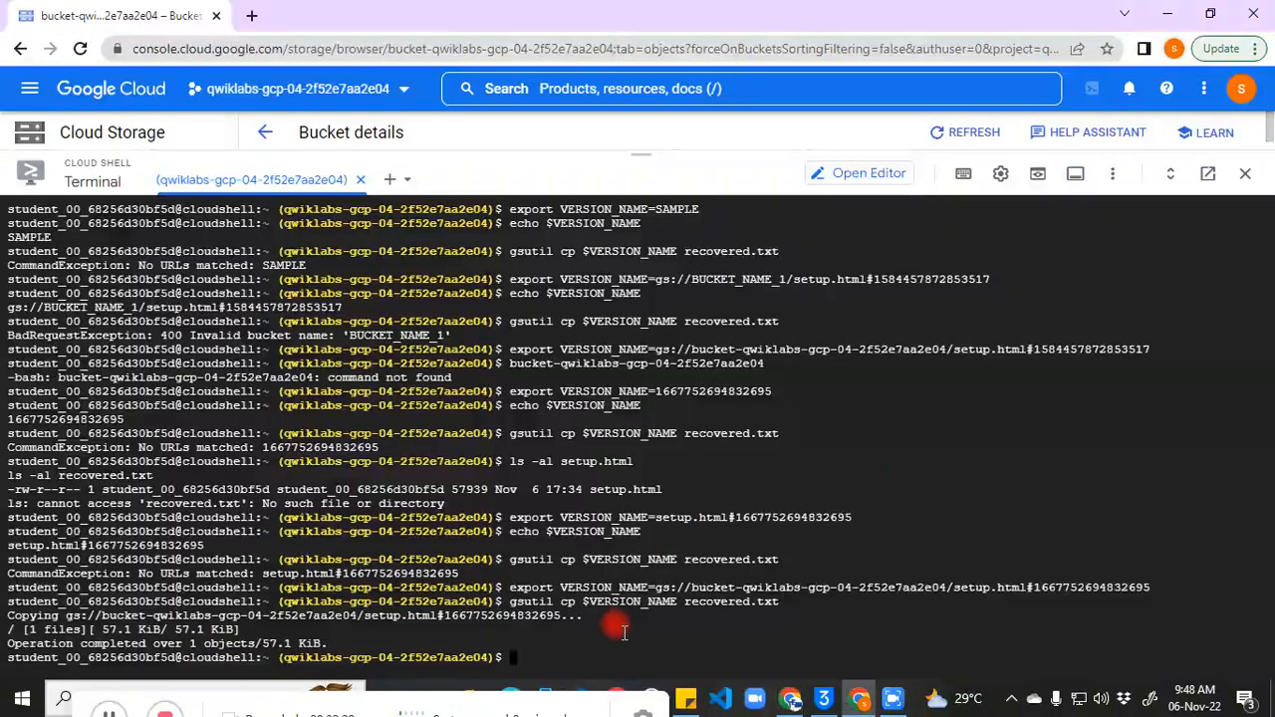
{"action": "key", "text": "ctrl+v"}
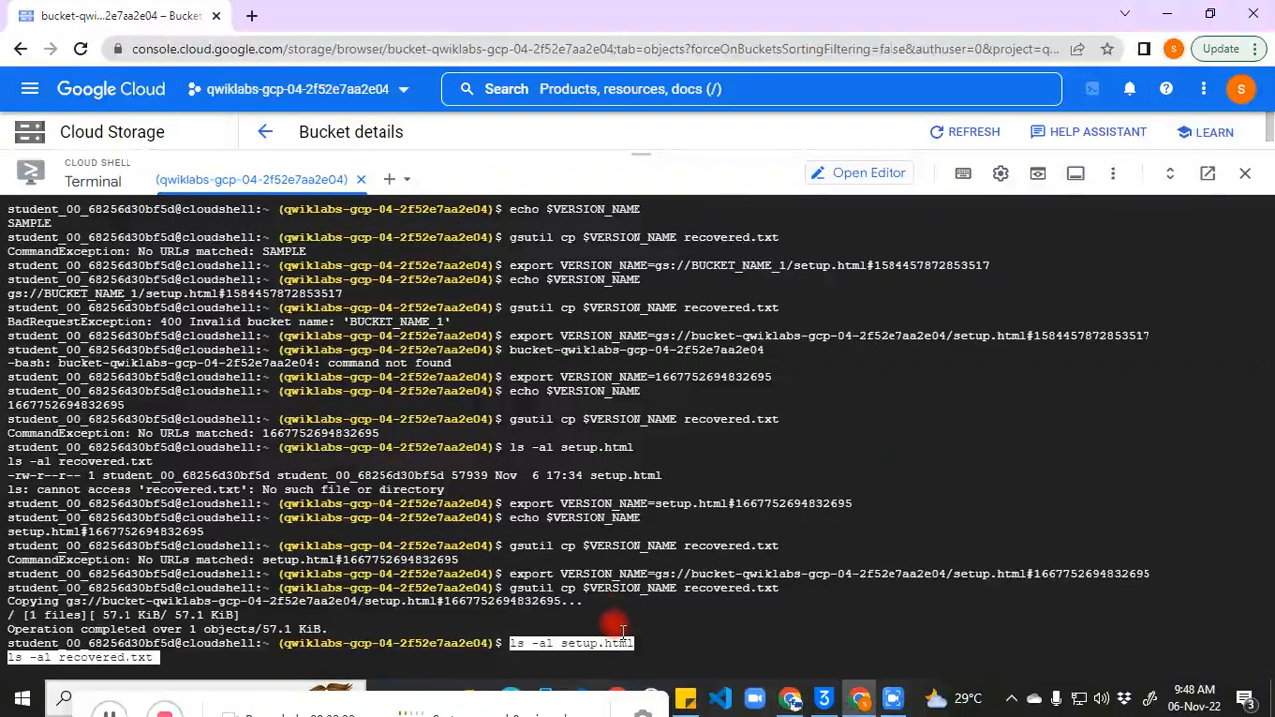
{"action": "key", "text": "Return"}
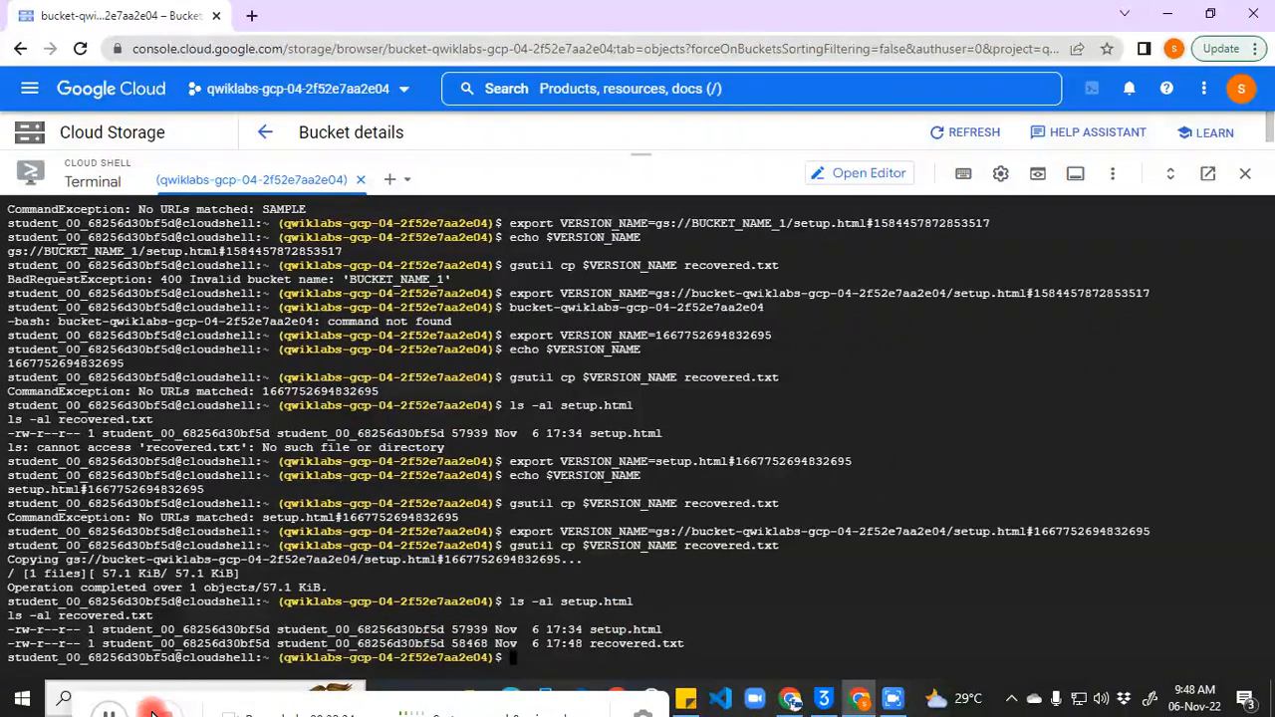
{"action": "left_click", "coordinate": [550, 646]}
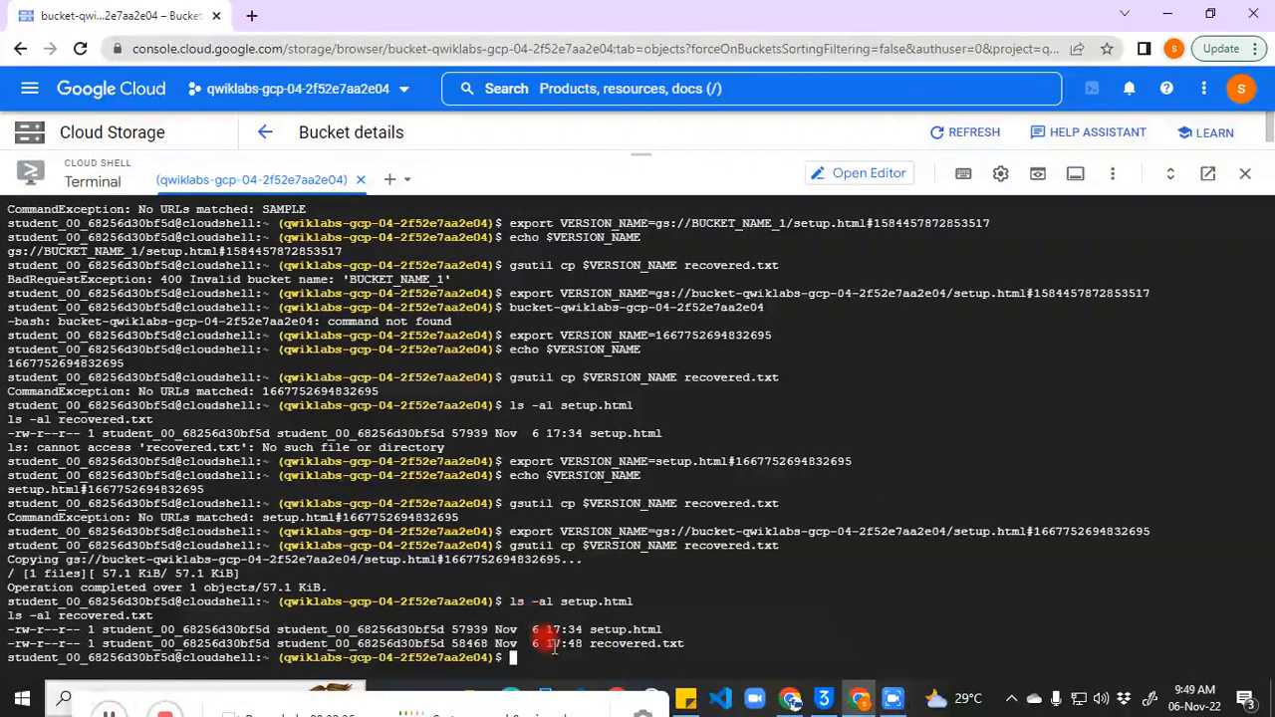
{"action": "key", "text": "ctrl+v"}
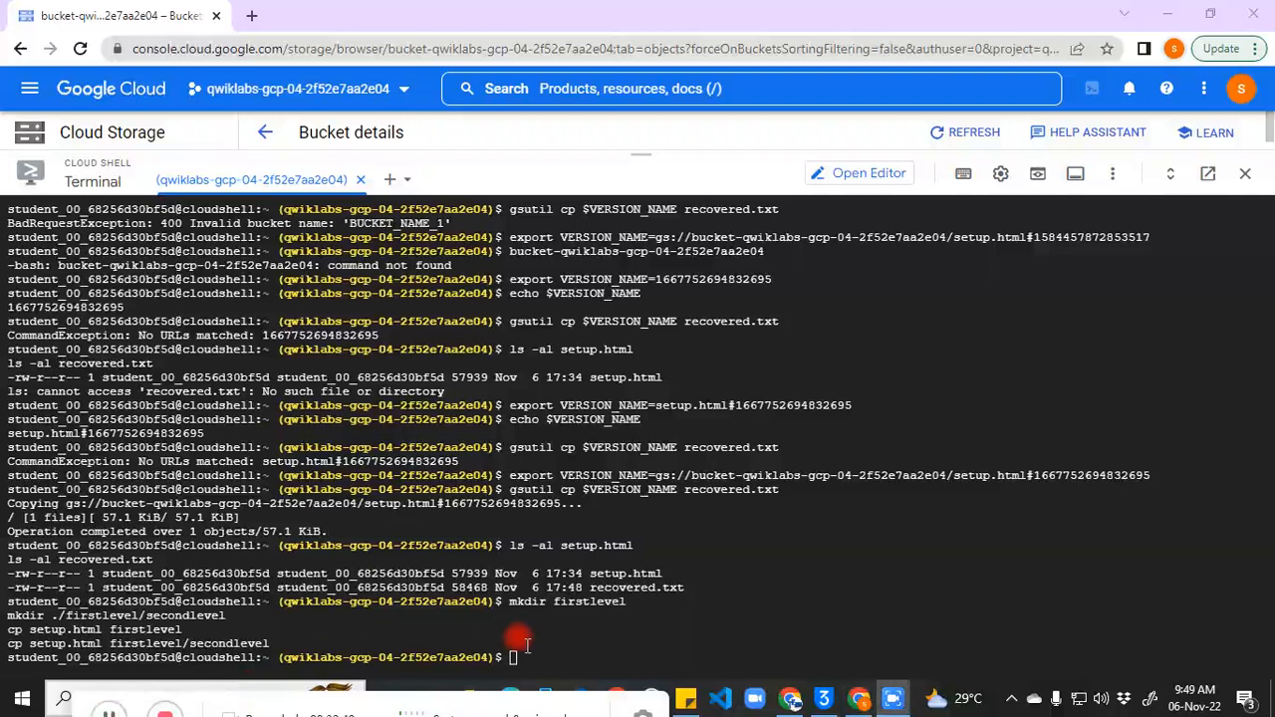
Step: Sync the firstlevel folder to the bucket, list it recursively, then exit Cloud Shell
{"action": "key", "text": "ctrl+v"}
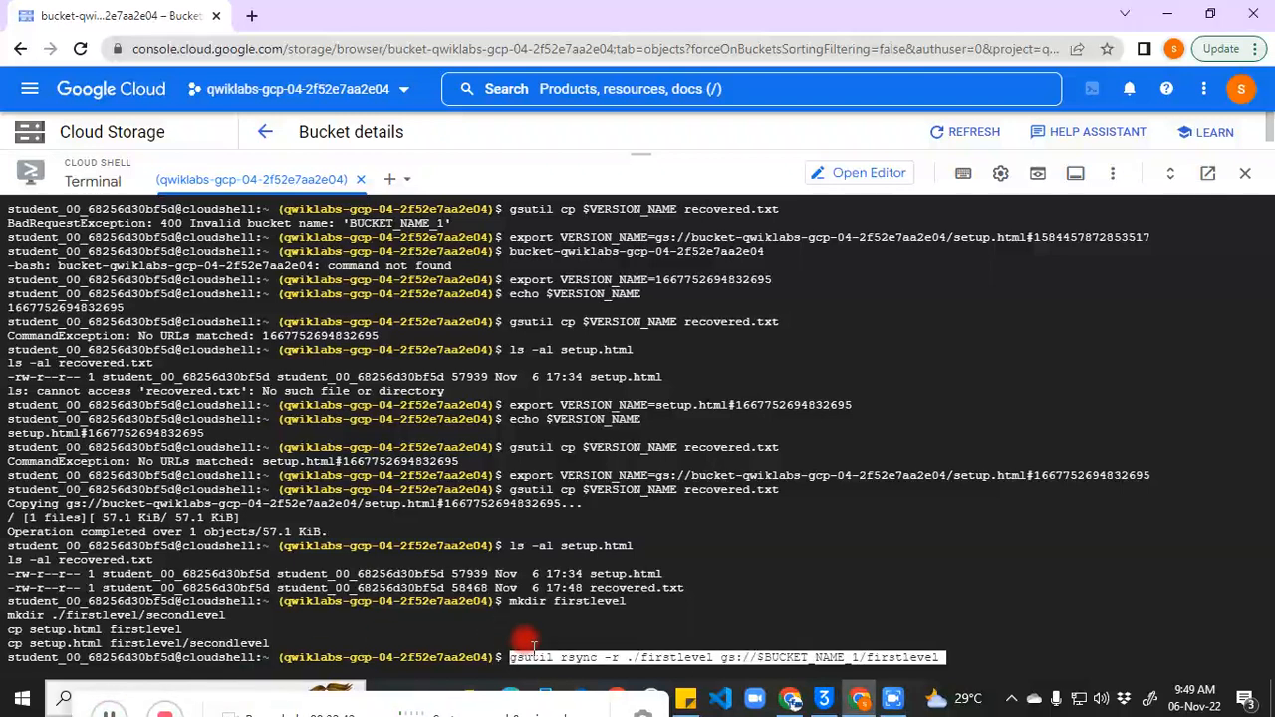
{"action": "key", "text": "Return"}
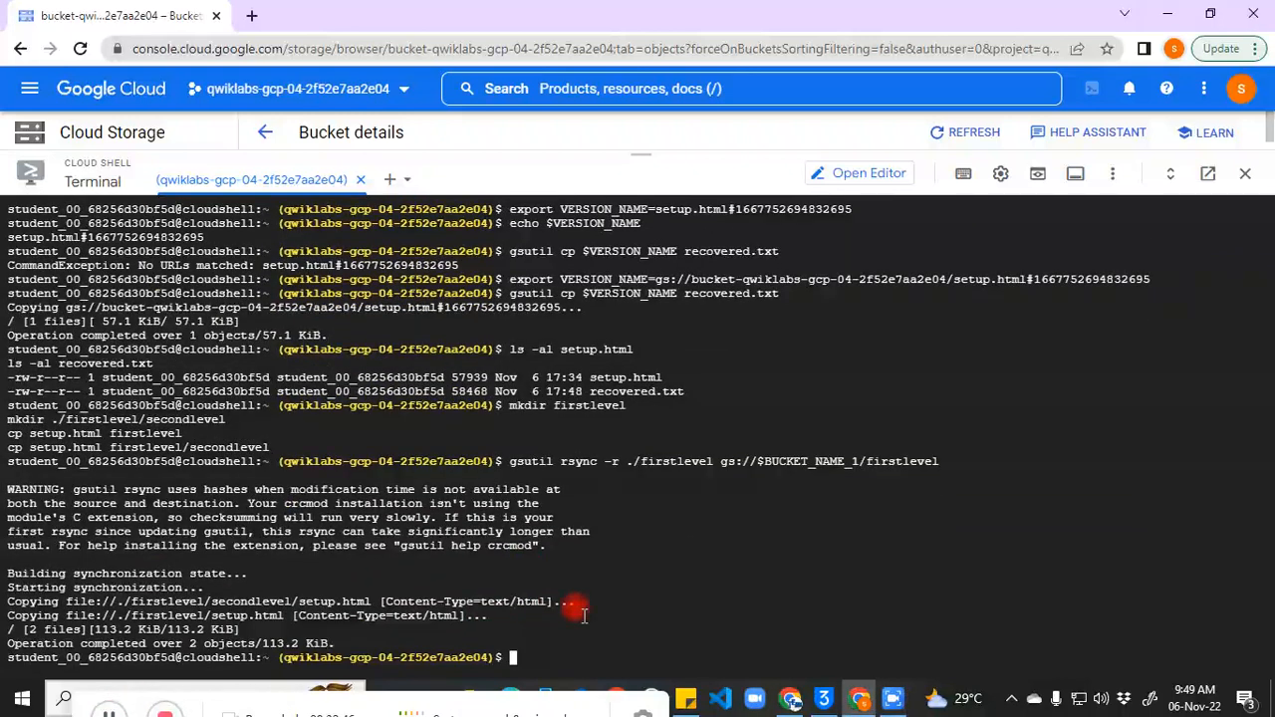
{"action": "key", "text": "ctrl+v"}
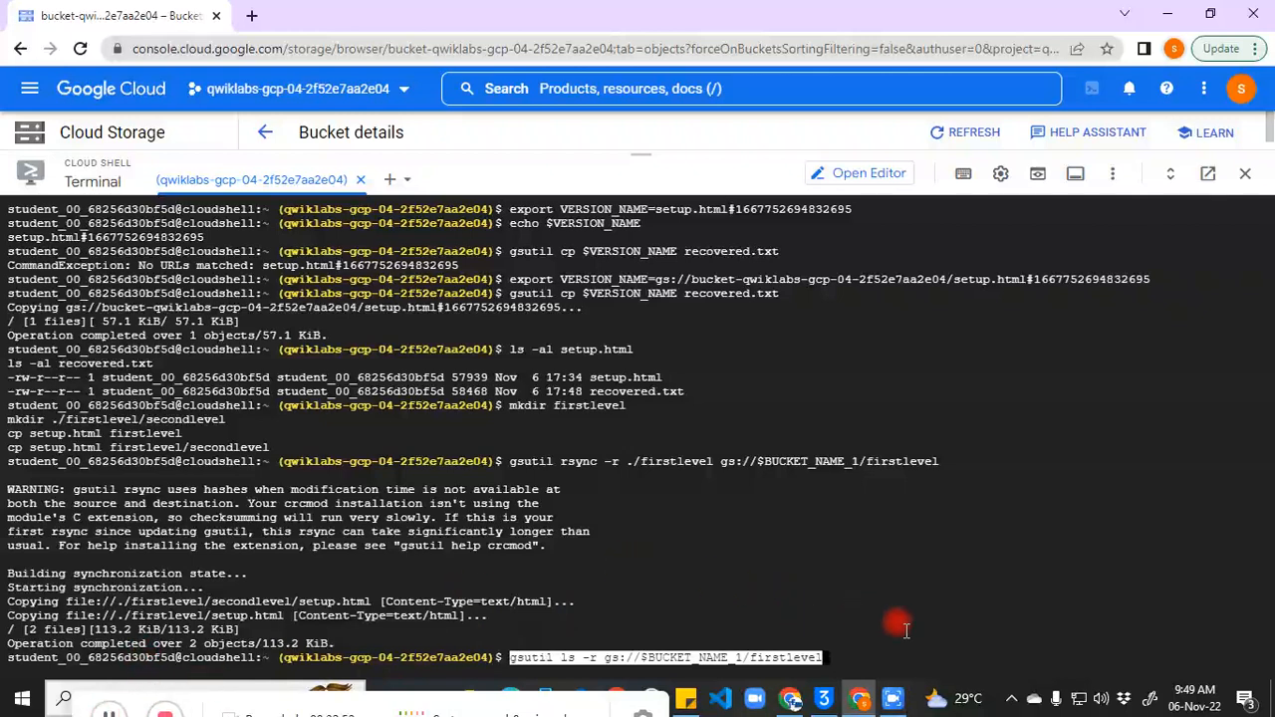
{"action": "key", "text": "Return"}
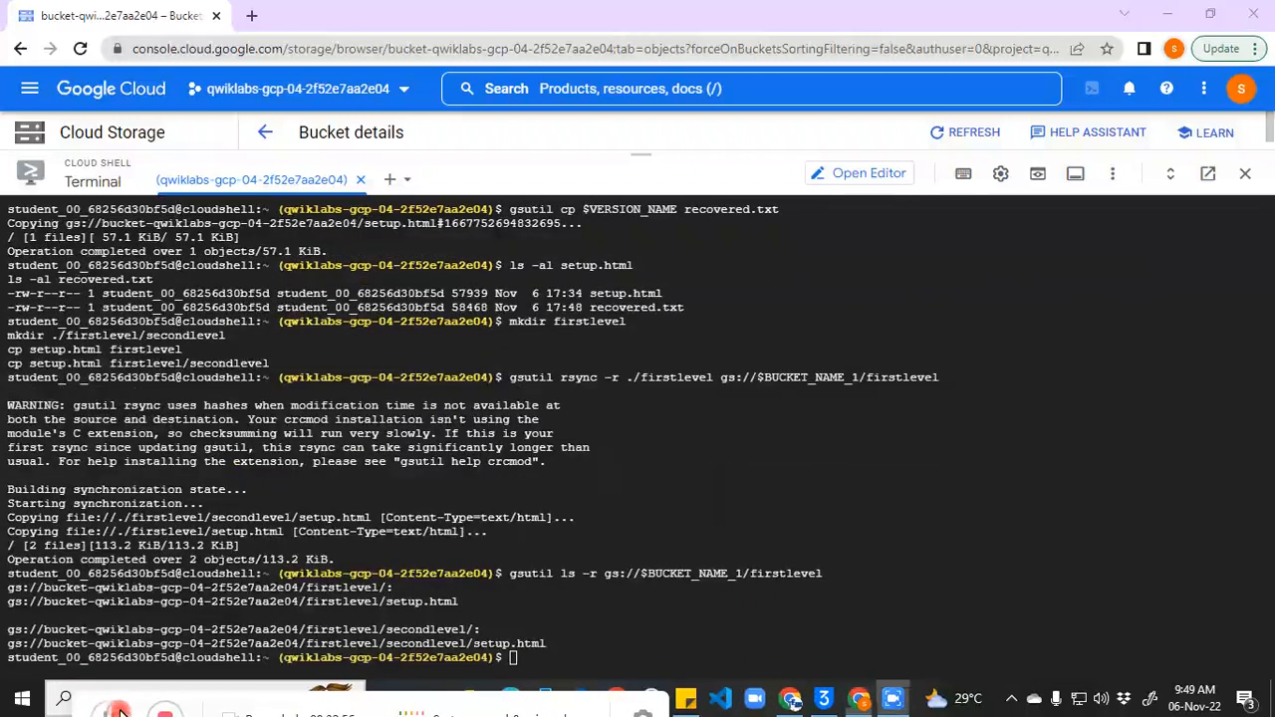
{"action": "type", "text": "exit"}
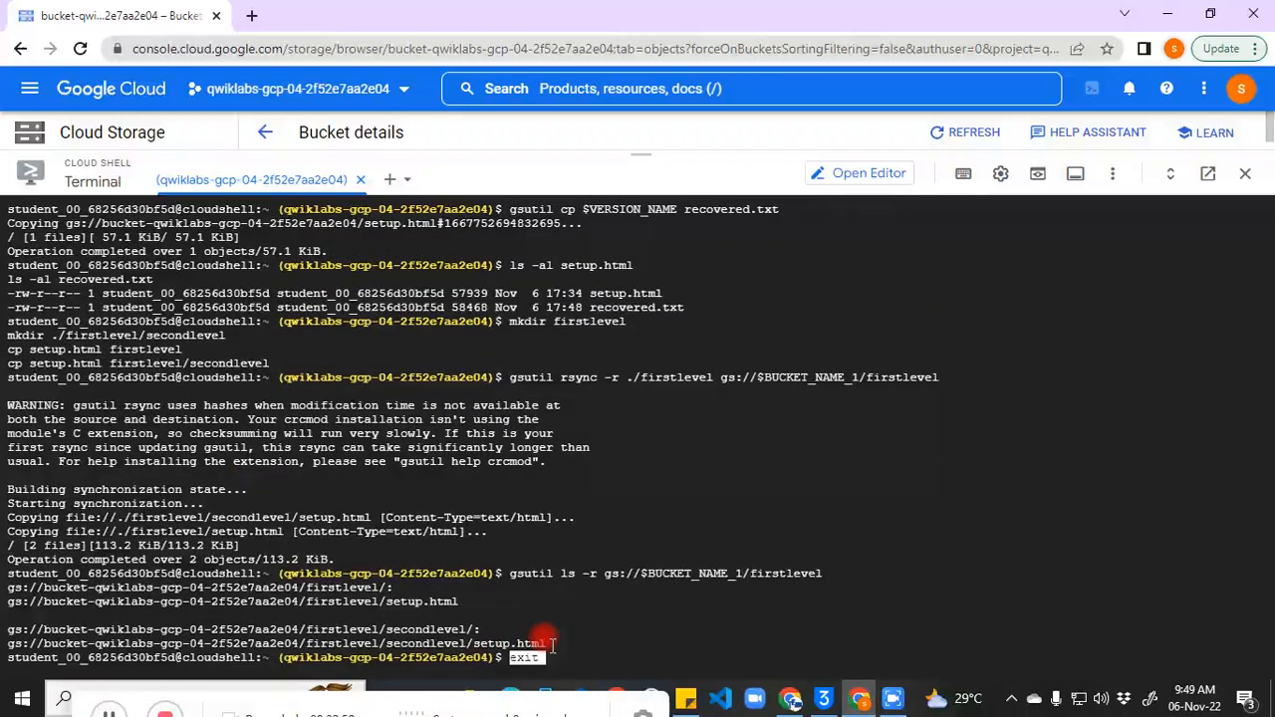
{"action": "key", "text": "Return"}
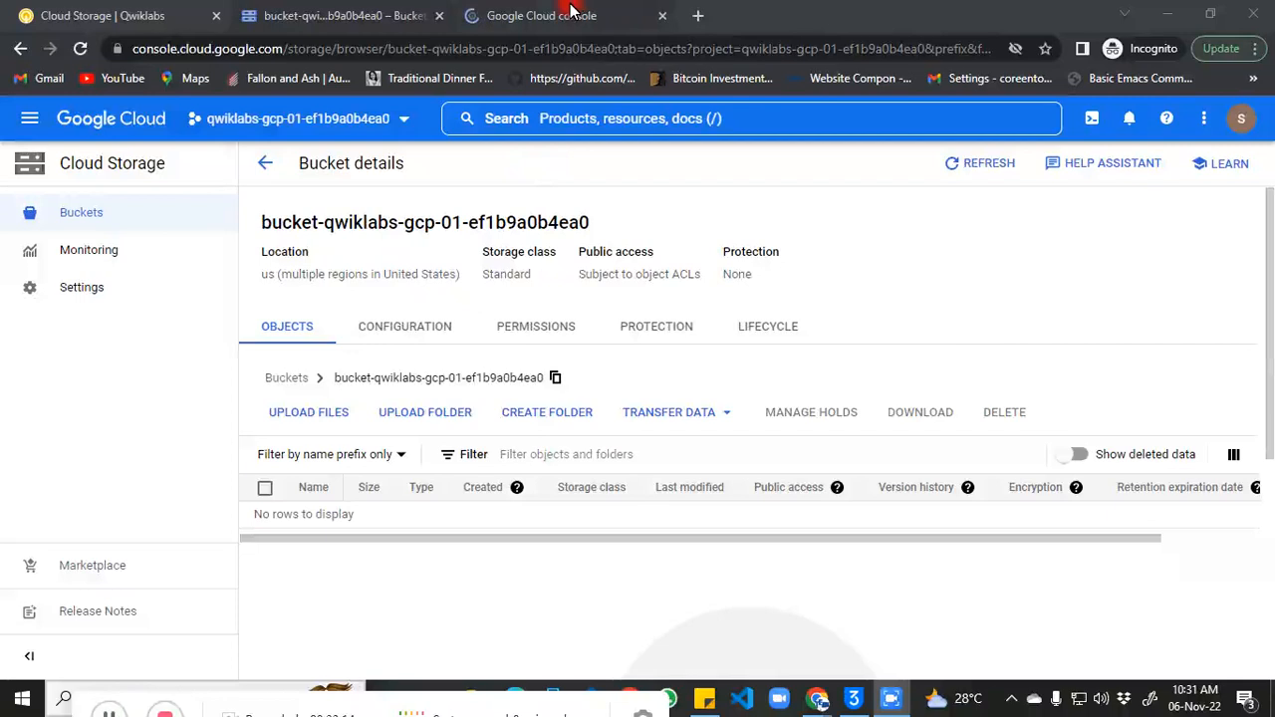
Step: Dismiss the tour and documentation tip and open the Dashboard for qwiklabs-gcp-01-ef1b9a0b4ea0
{"action": "left_click", "coordinate": [560, 16]}
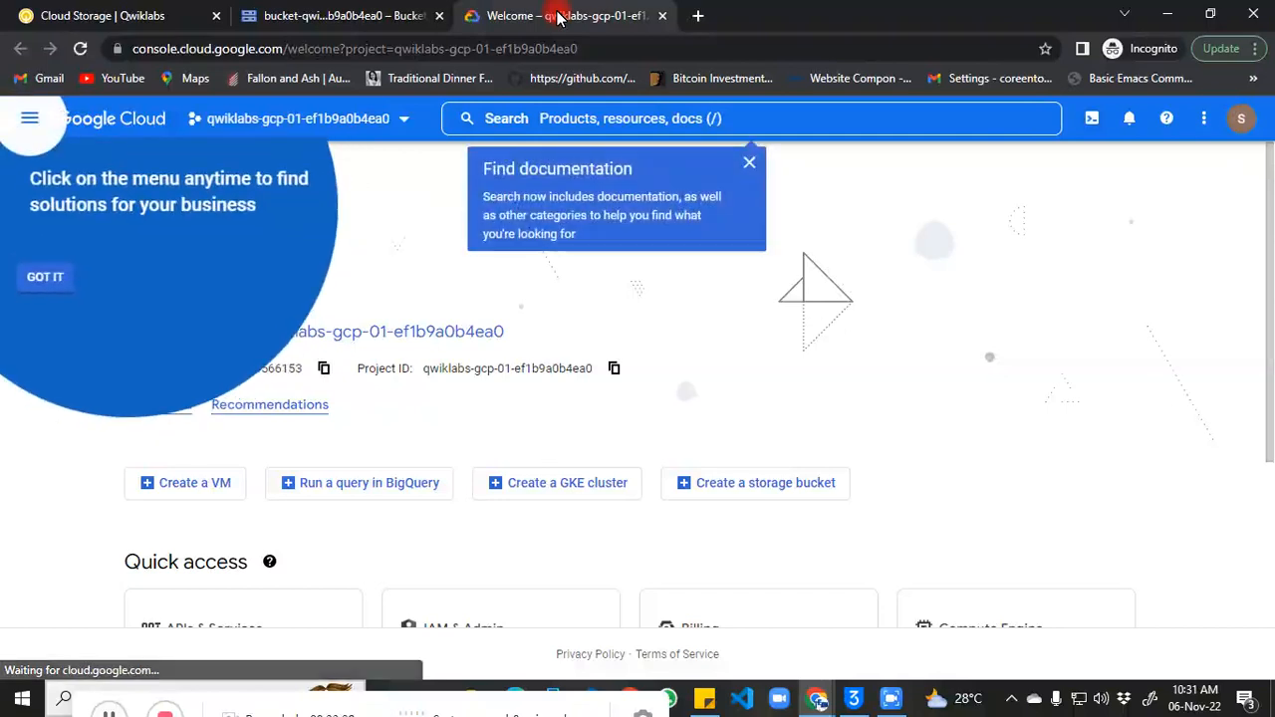
{"action": "left_click", "coordinate": [47, 279]}
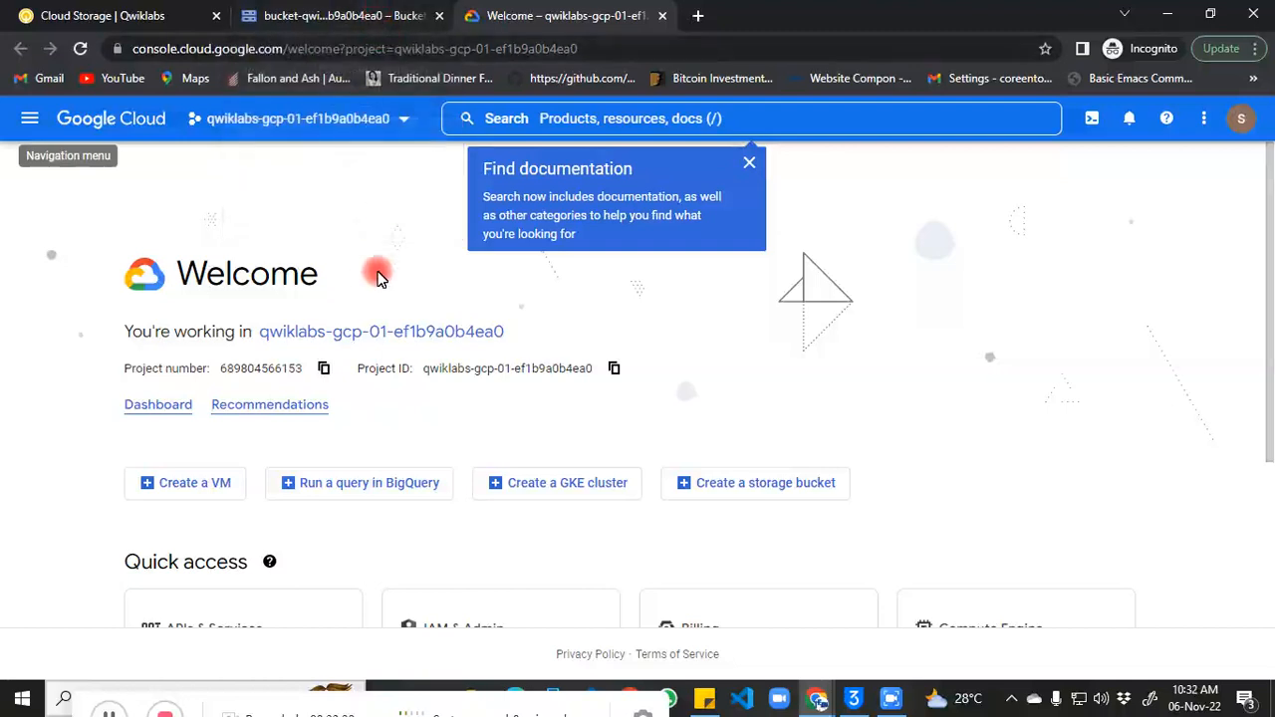
{"action": "left_click", "coordinate": [174, 413]}
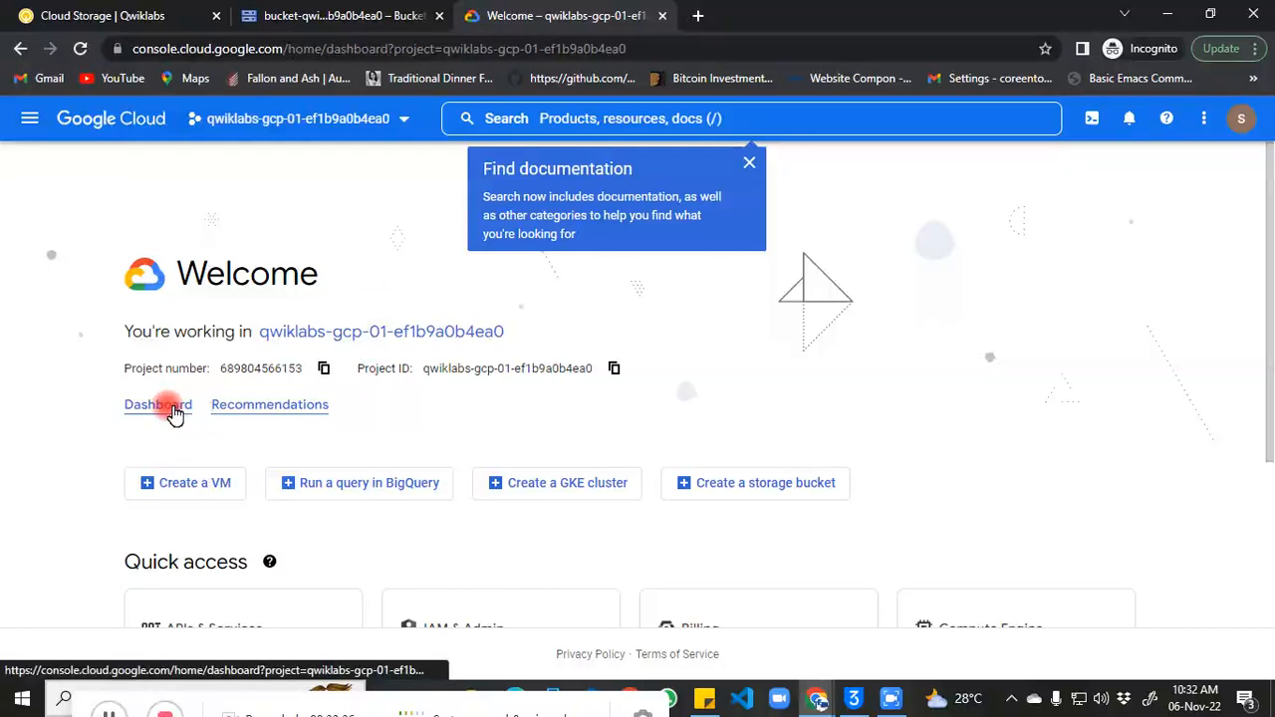
{"action": "left_click", "coordinate": [749, 163]}
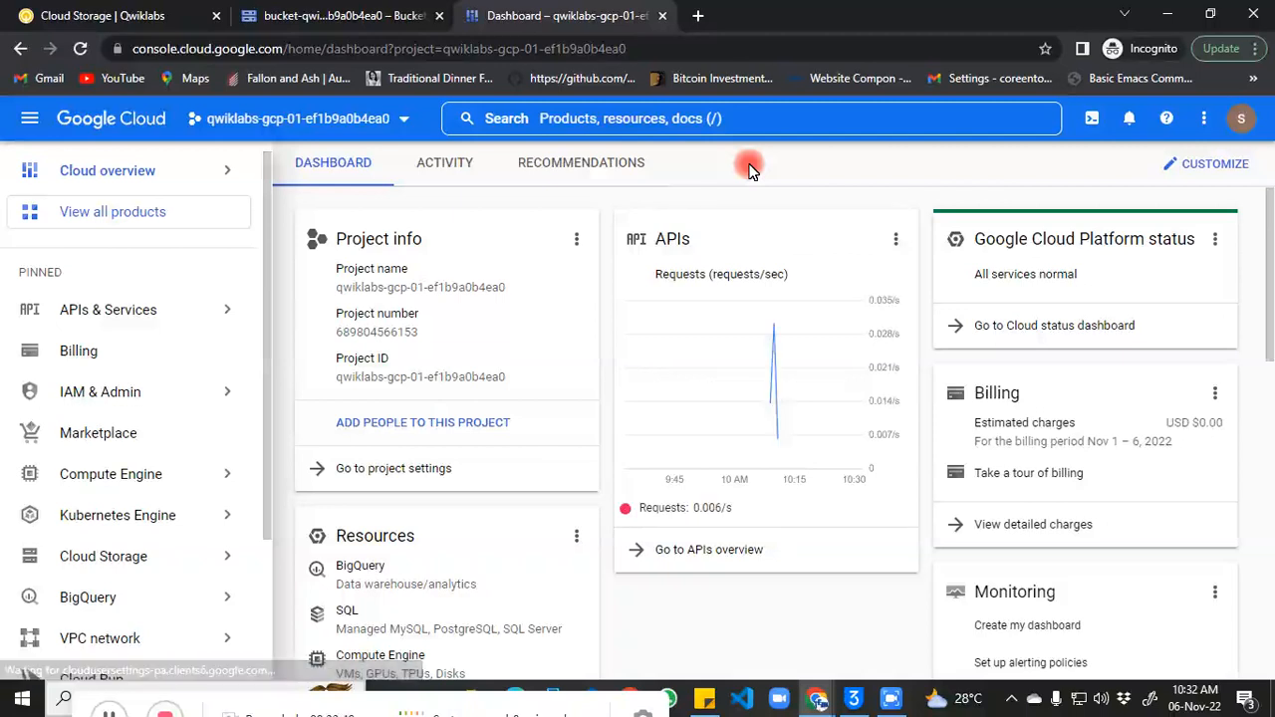
{"action": "left_click", "coordinate": [338, 16]}
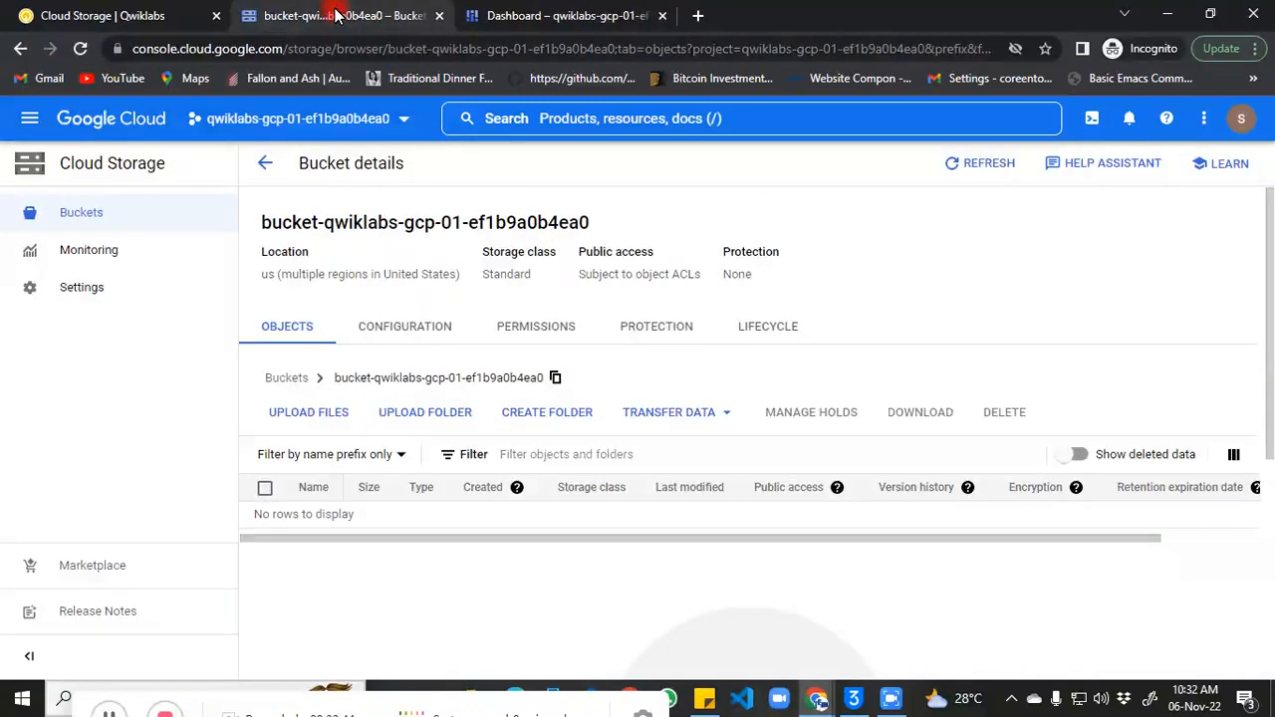
{"action": "left_click", "coordinate": [551, 20]}
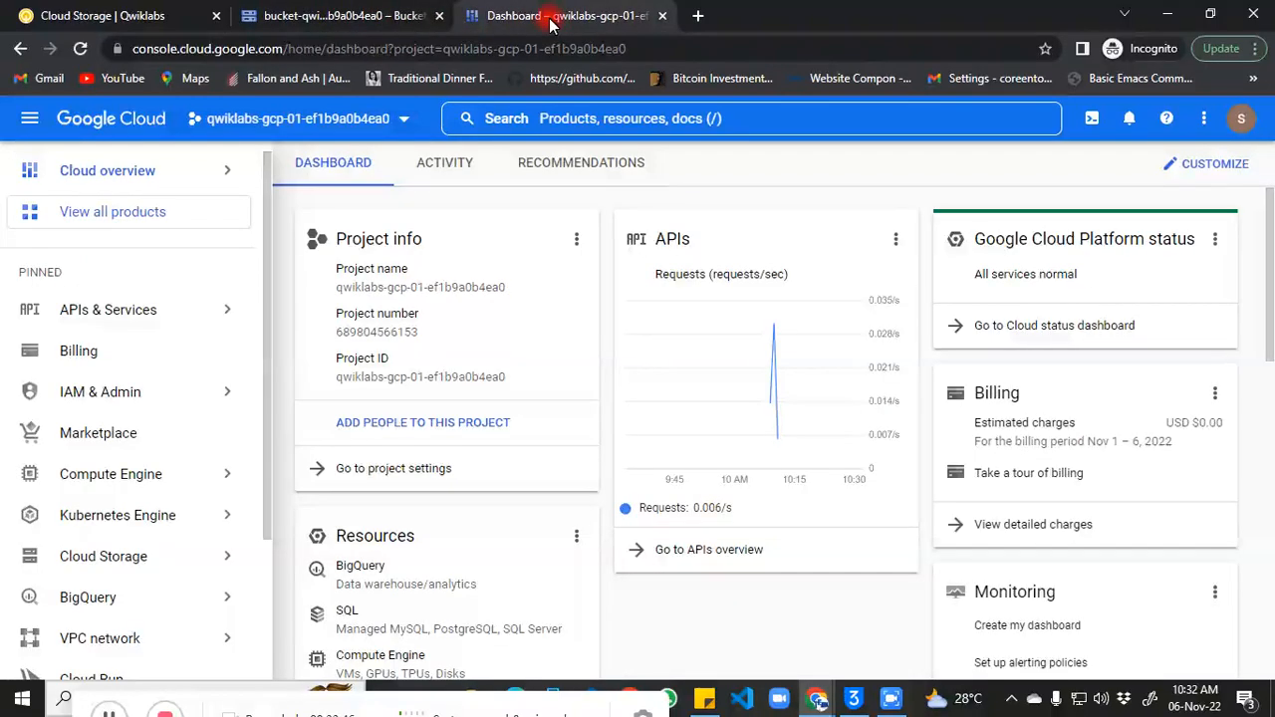
Step: Search the project selector for qwiklabs-gcp-00-038cbdd6fc03 and switch to that project
{"action": "left_click", "coordinate": [407, 122]}
{"action": "left_click", "coordinate": [454, 200]}
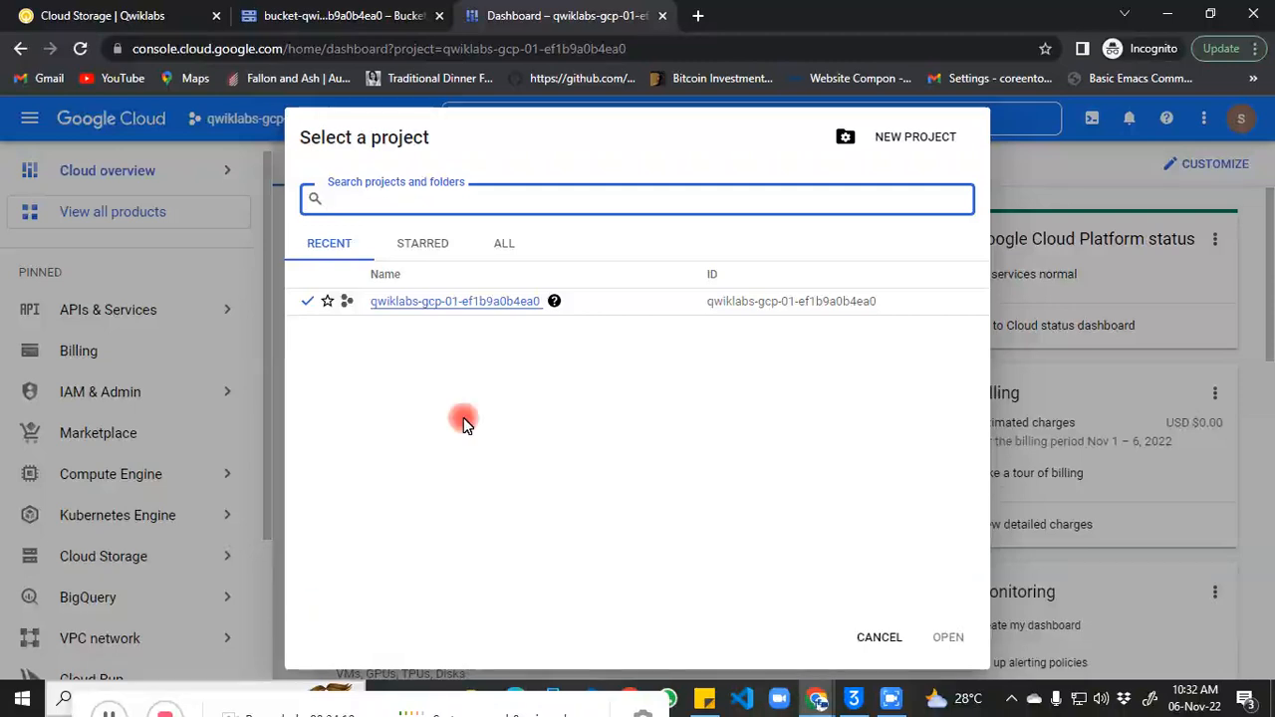
{"action": "left_click", "coordinate": [111, 715]}
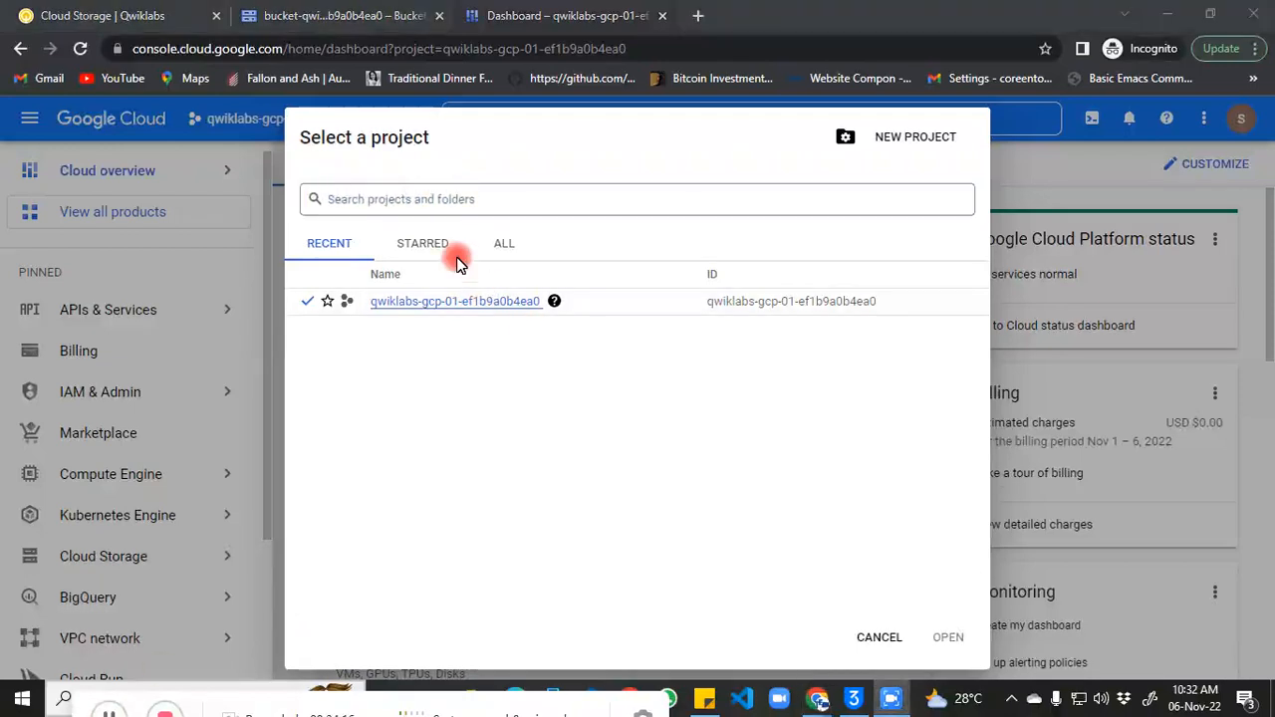
{"action": "left_click", "coordinate": [430, 198]}
{"action": "key", "text": "ctrl+v"}
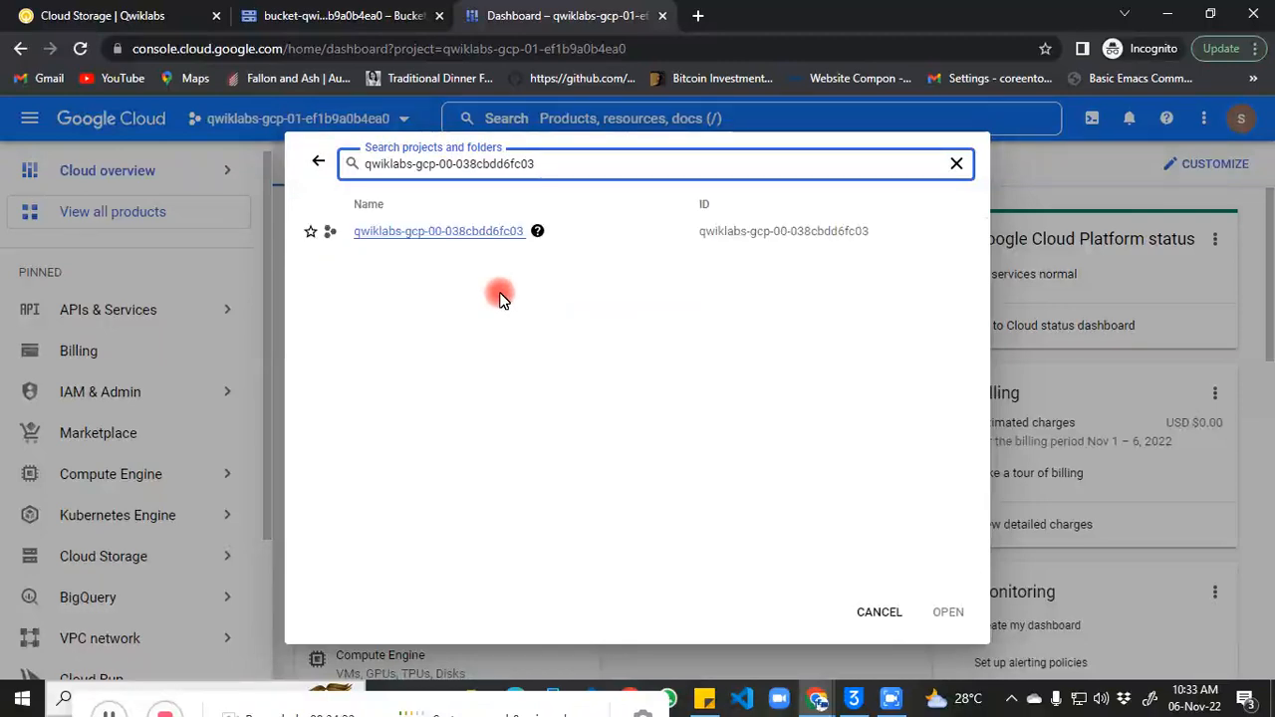
{"action": "left_click", "coordinate": [475, 240]}
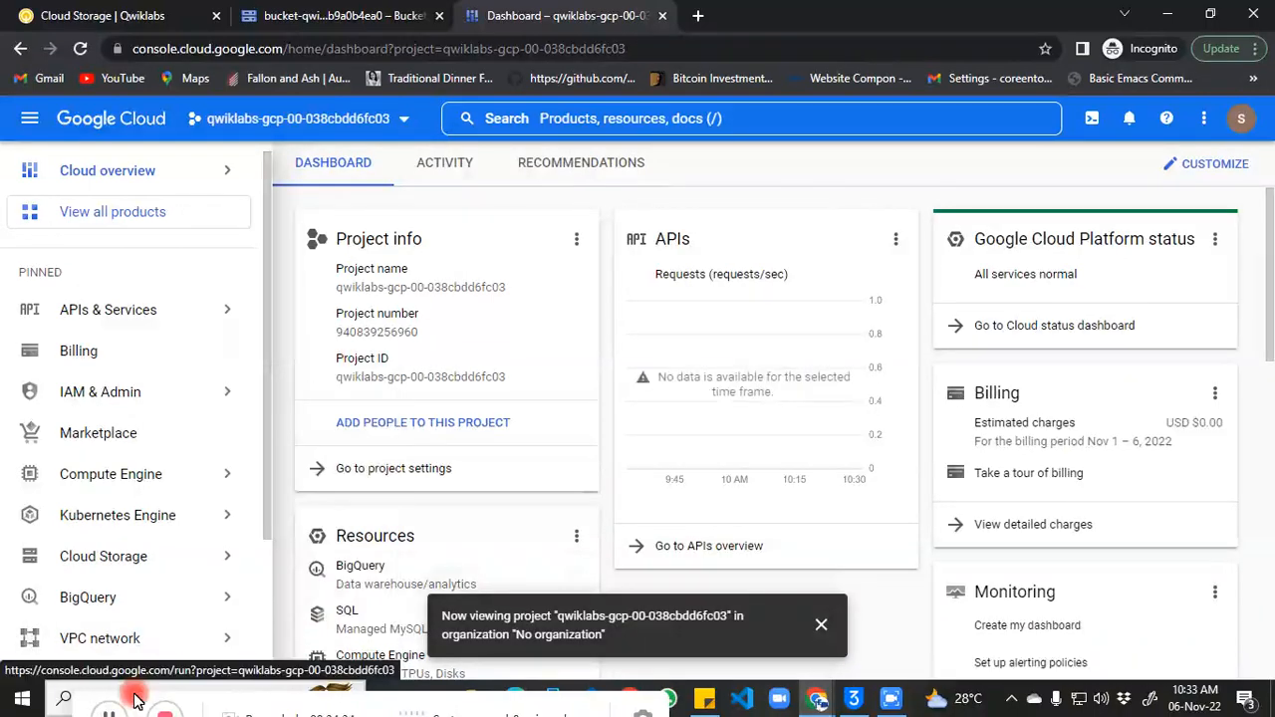
Step: Navigate through Cloud Storage to the empty Buckets list
{"action": "left_click", "coordinate": [108, 714]}
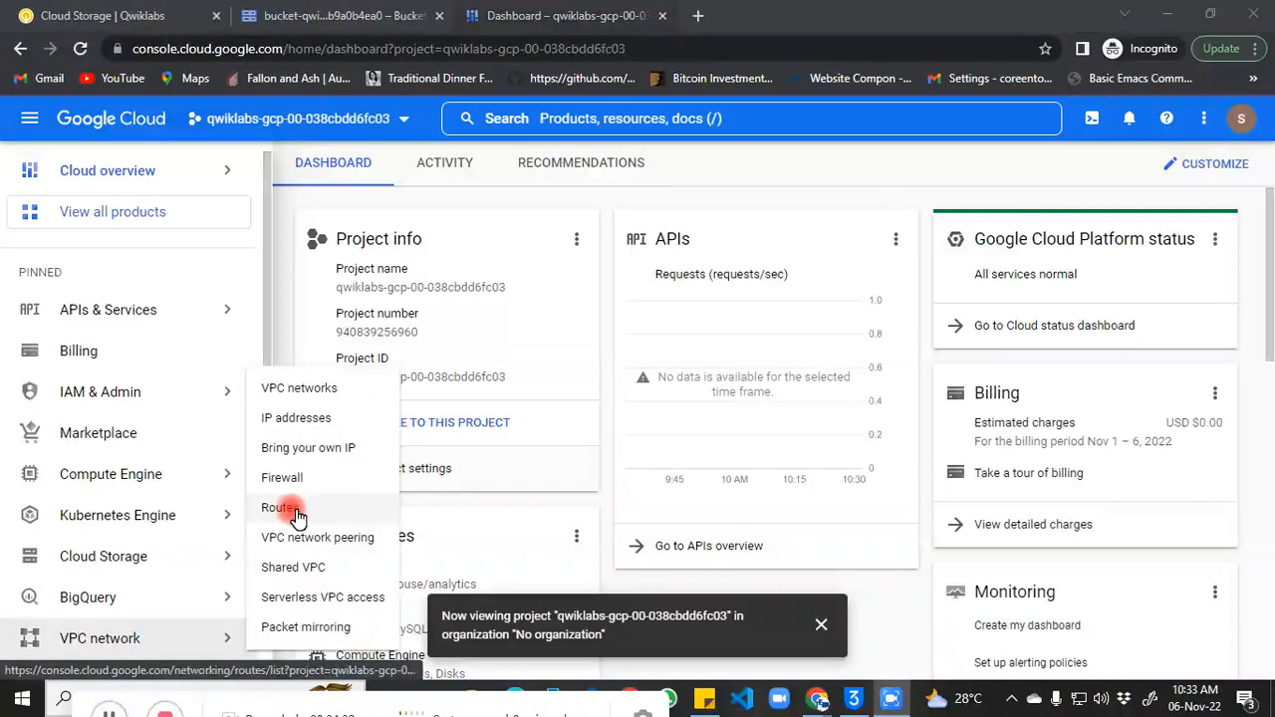
{"action": "mouse_move", "coordinate": [228, 555]}
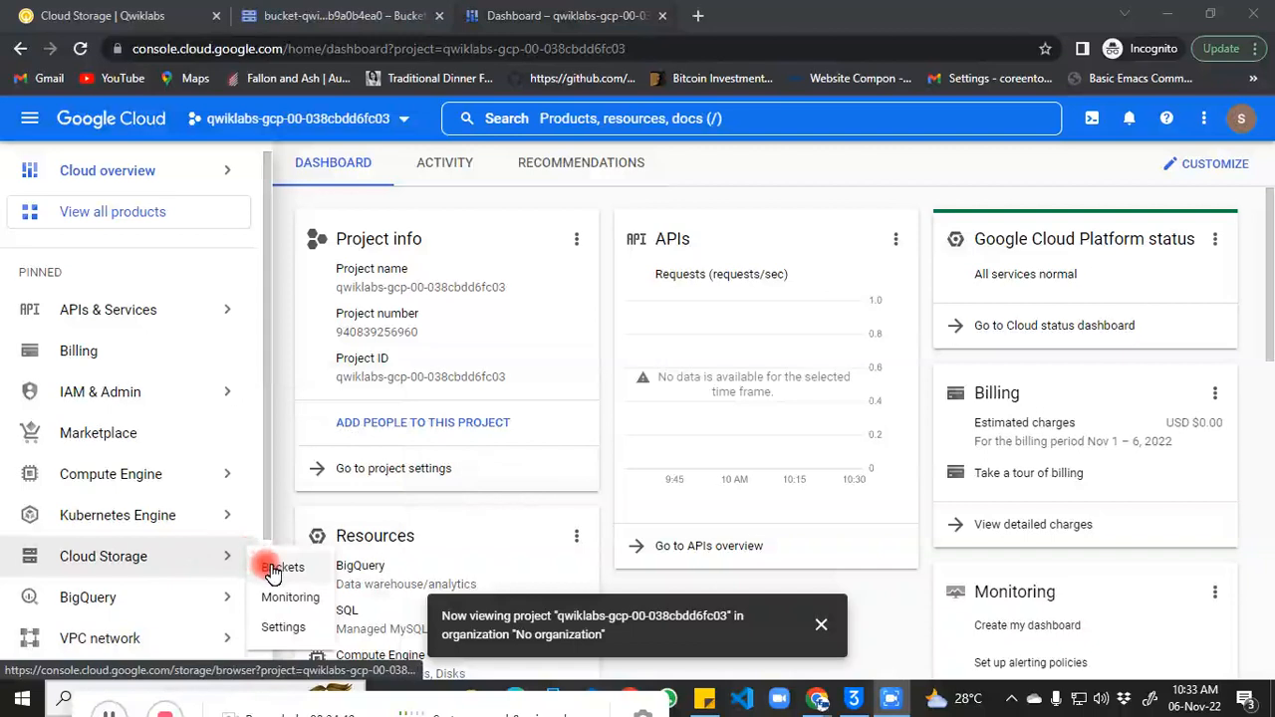
{"action": "left_click", "coordinate": [273, 569]}
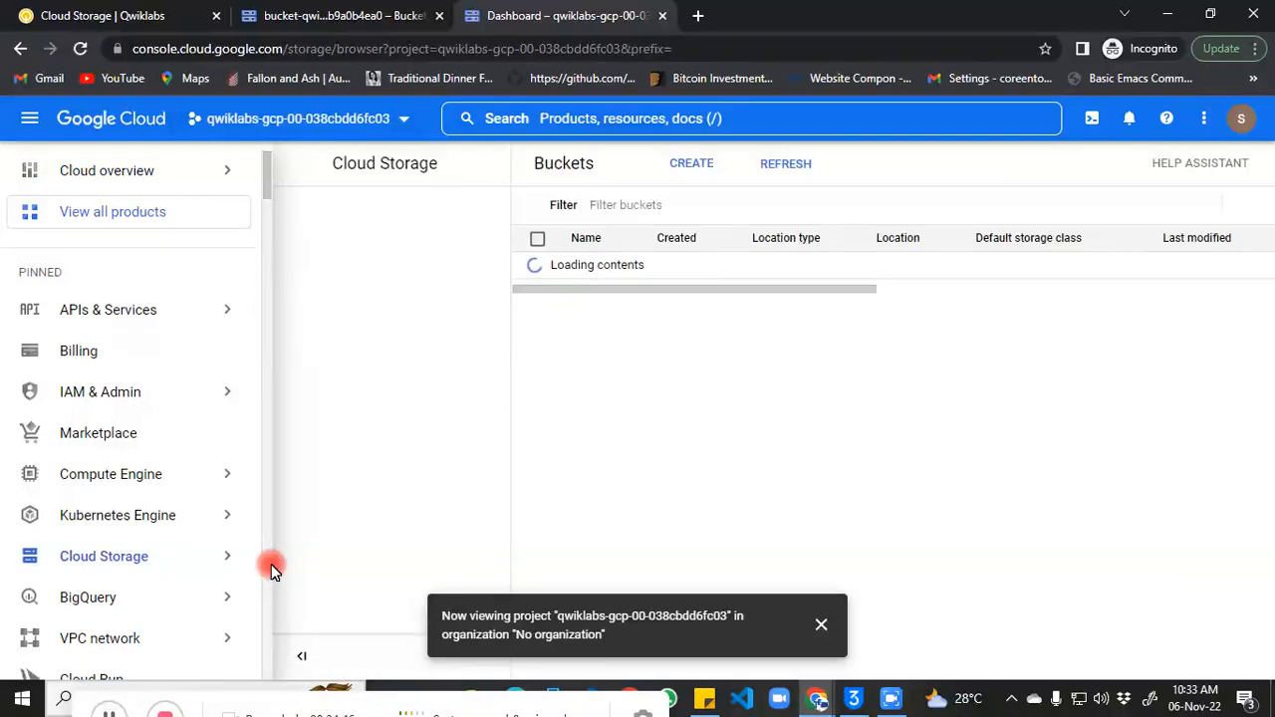
Step: Copy the project ID qwiklabs-gcp-00-038cbdd6fc03 from the project selector and open the Create a bucket form
{"action": "left_click", "coordinate": [403, 121]}
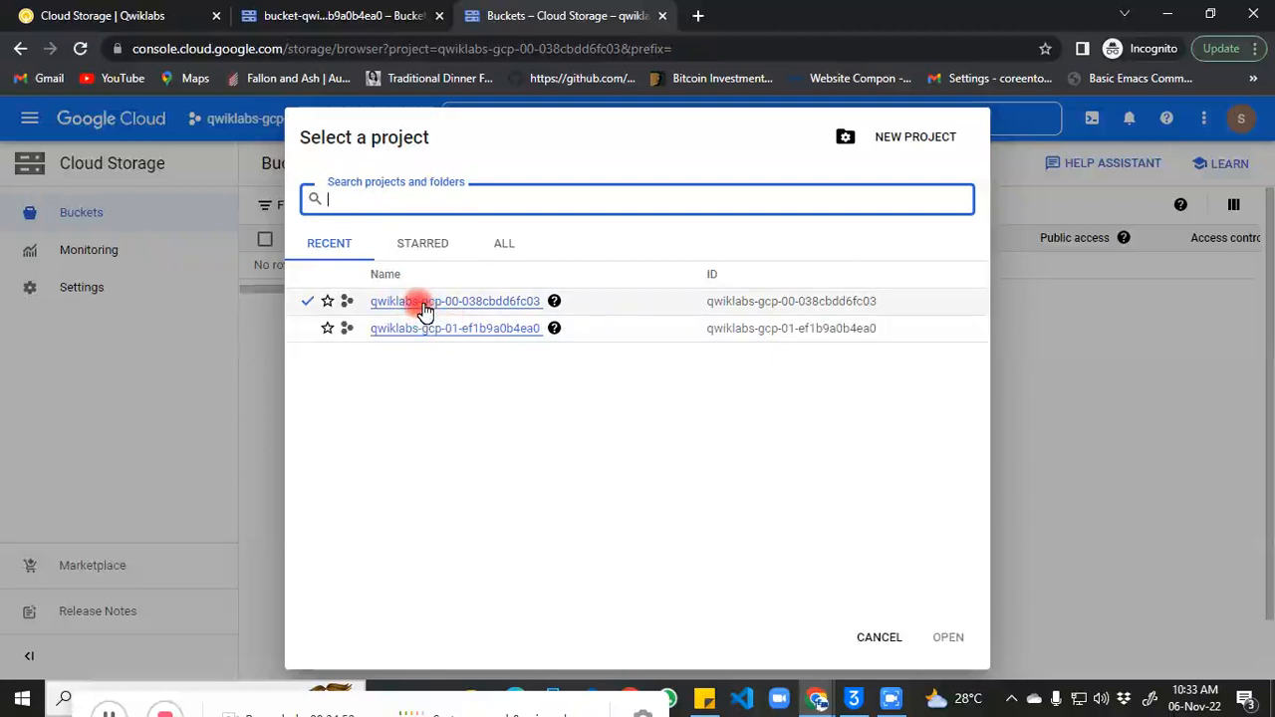
{"action": "left_click", "coordinate": [364, 303]}
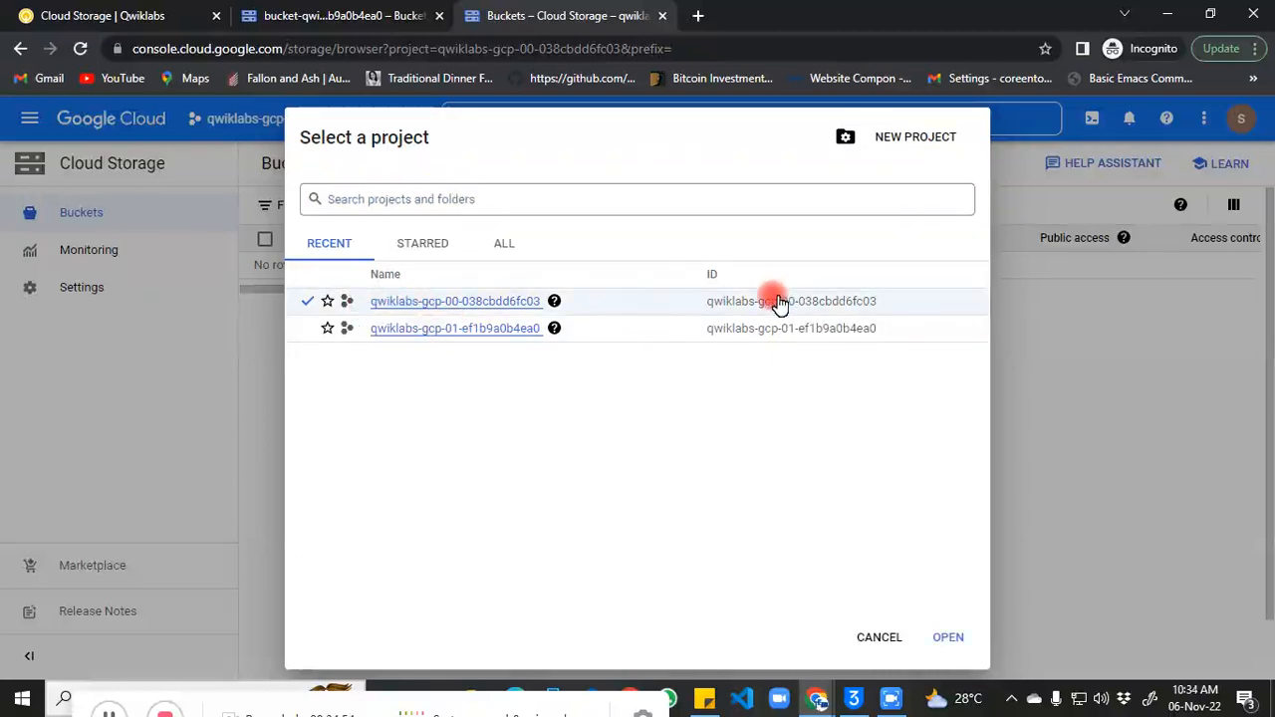
{"action": "left_click_drag", "start_coordinate": [707, 310], "coordinate": [879, 313]}
{"action": "key", "text": "ctrl+c"}
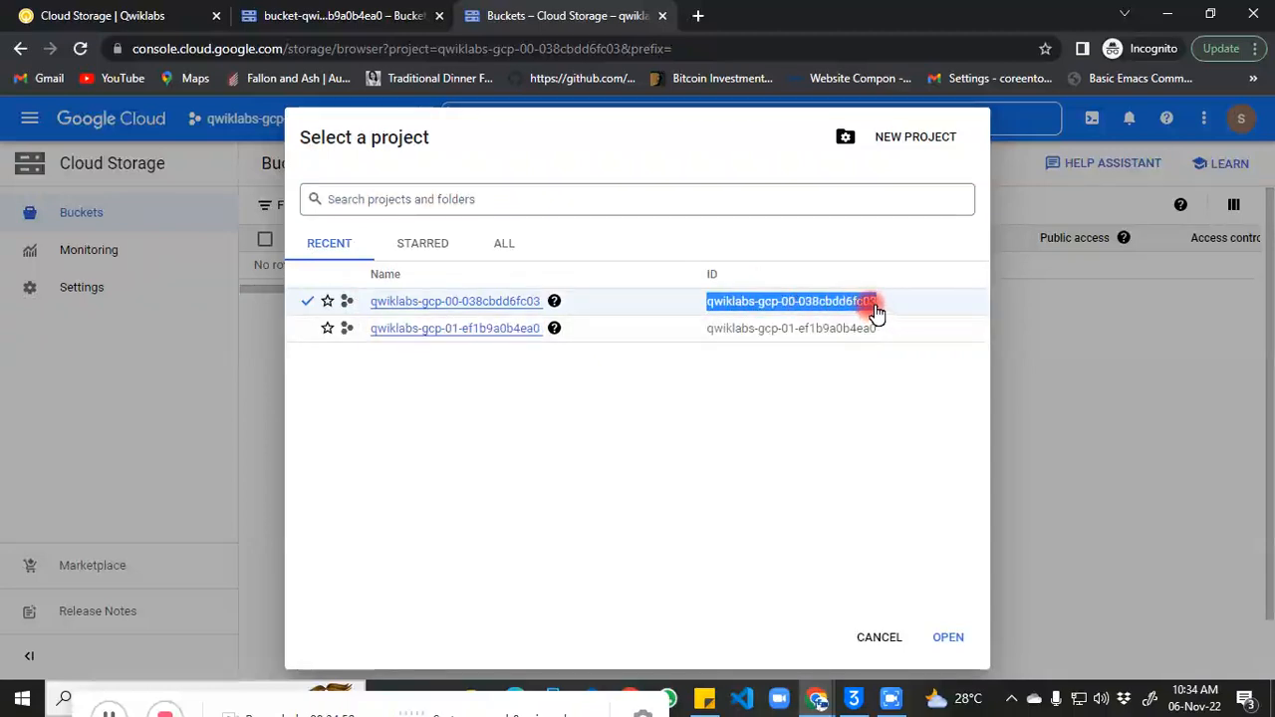
{"action": "left_click_drag", "start_coordinate": [877, 312], "coordinate": [877, 312]}
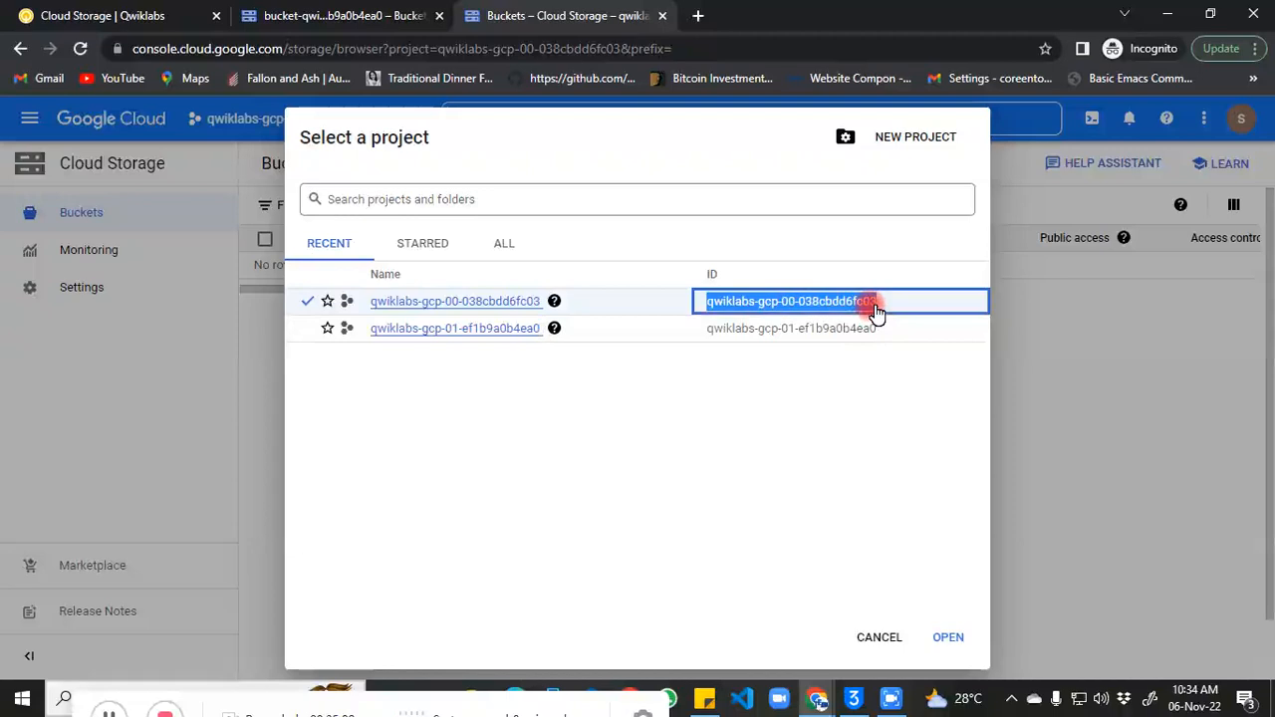
{"action": "left_click", "coordinate": [878, 639]}
{"action": "left_click", "coordinate": [394, 166]}
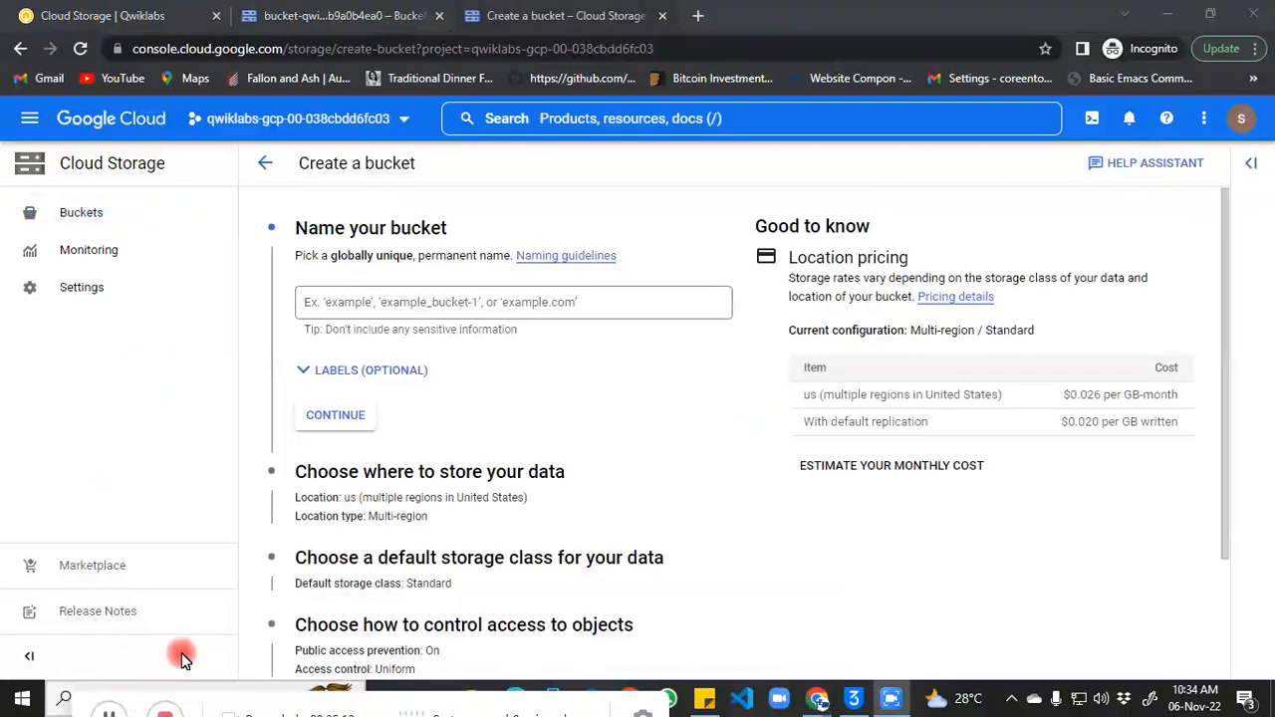
Step: Name the bucket bucket2-qwiklabs-gcp-00-038cbdd6fc03 and continue
{"action": "left_click", "coordinate": [373, 297]}
{"action": "type", "text": "bu"}
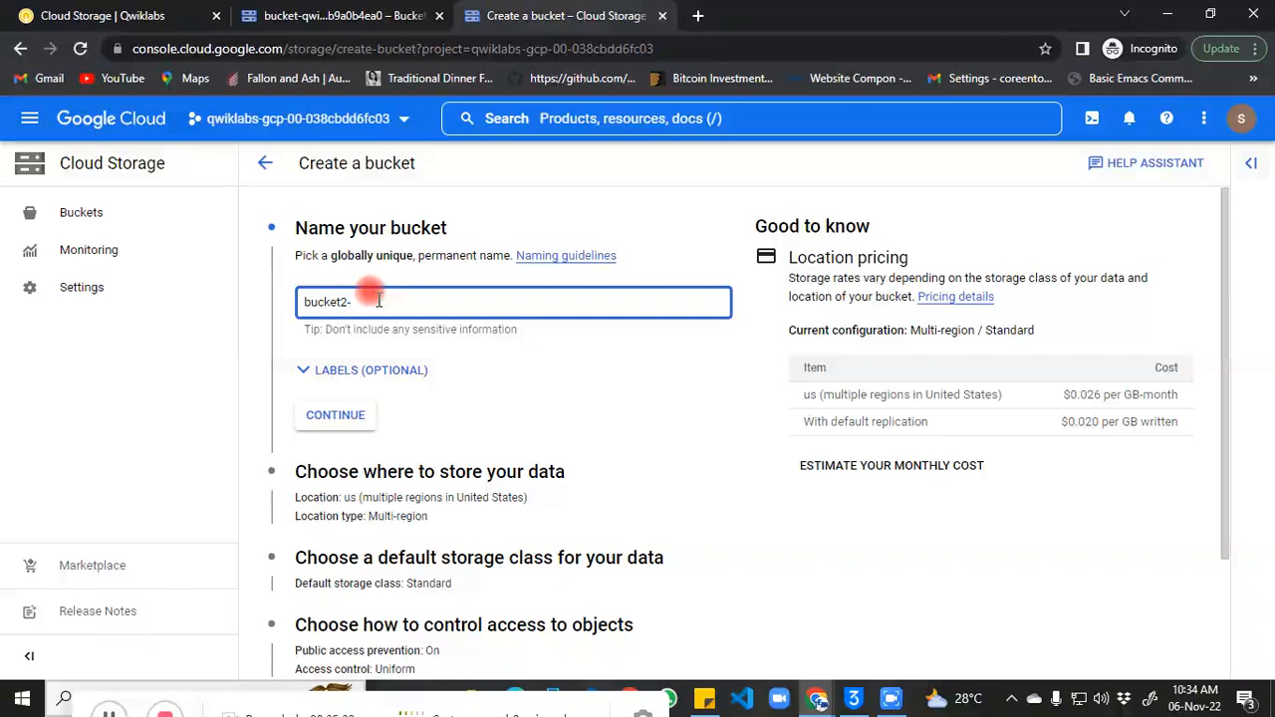
{"action": "type", "text": "cket2-"}
{"action": "key", "text": "ctrl+v"}
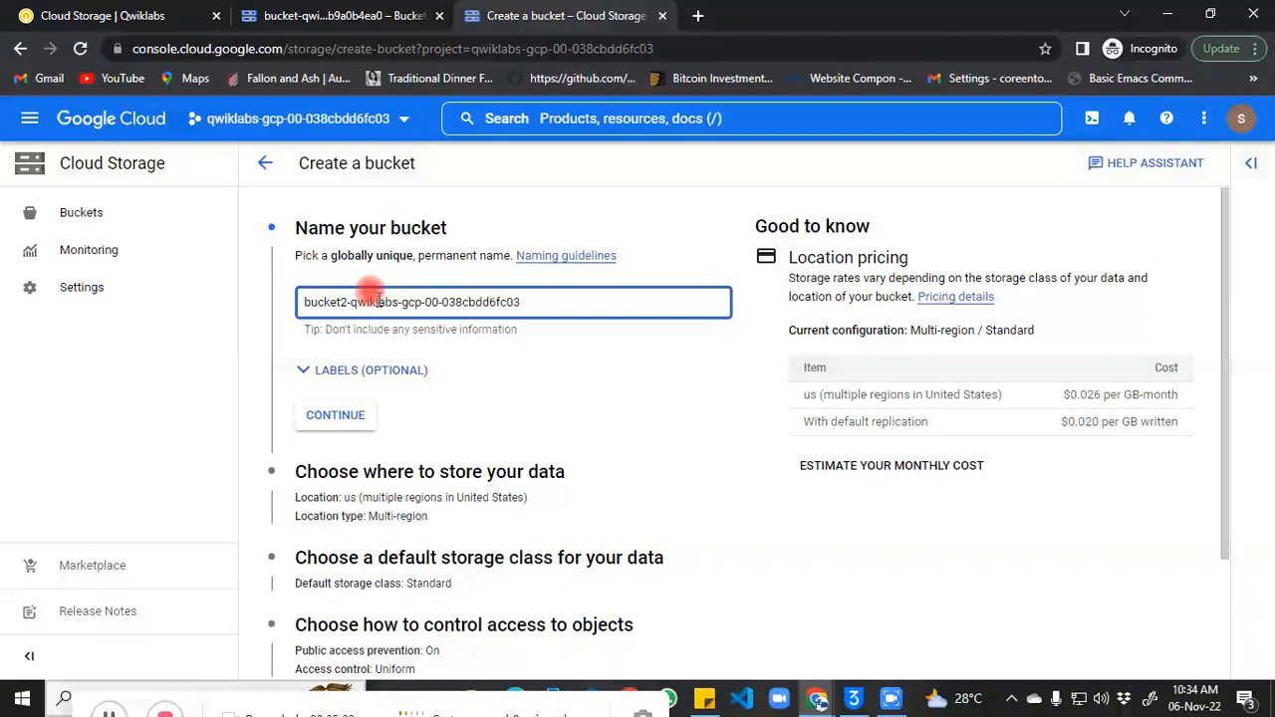
{"action": "left_click", "coordinate": [336, 413]}
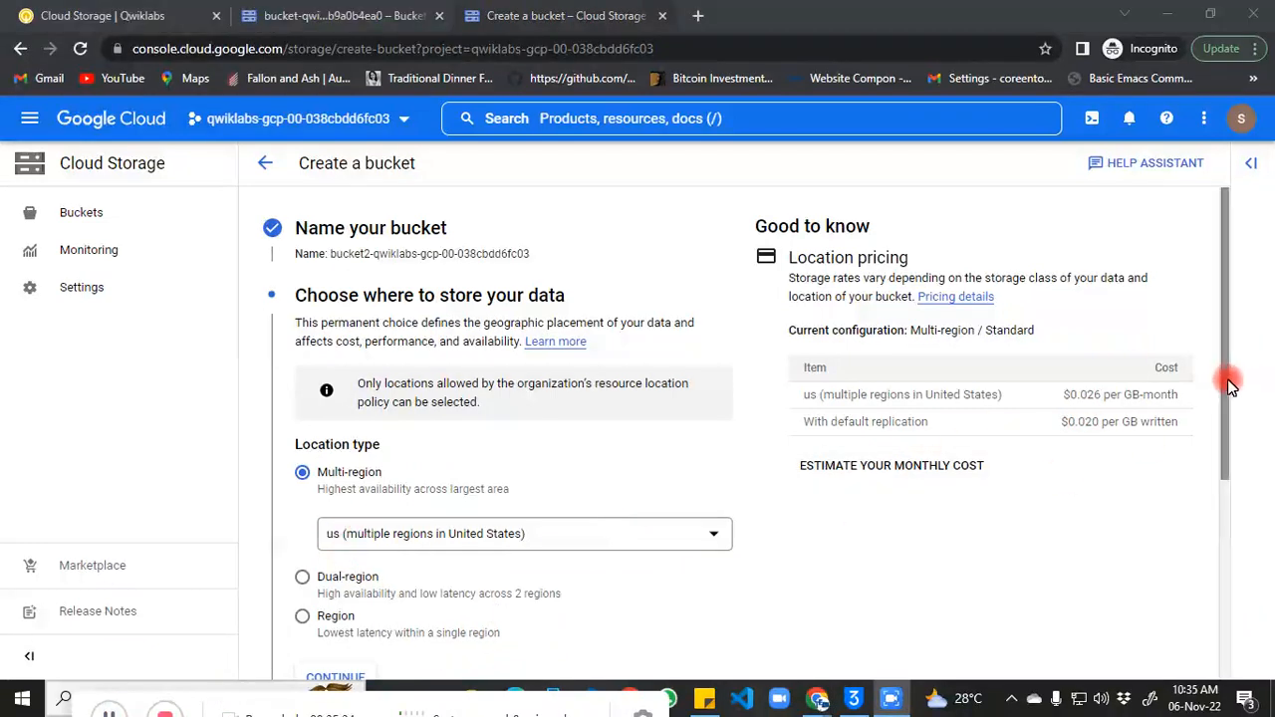
Step: Choose Fine-grained access control and submit the bucket for creation
{"action": "left_click_drag", "start_coordinate": [1226, 379], "coordinate": [1253, 569]}
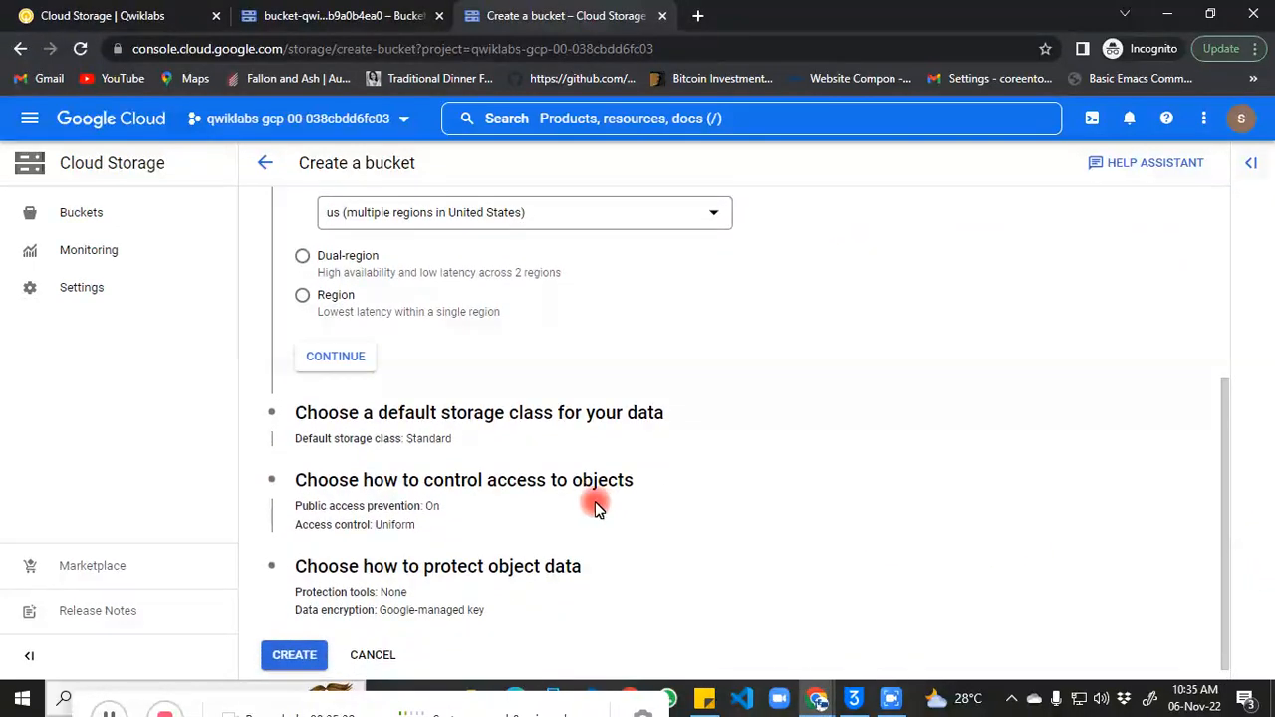
{"action": "left_click", "coordinate": [485, 494]}
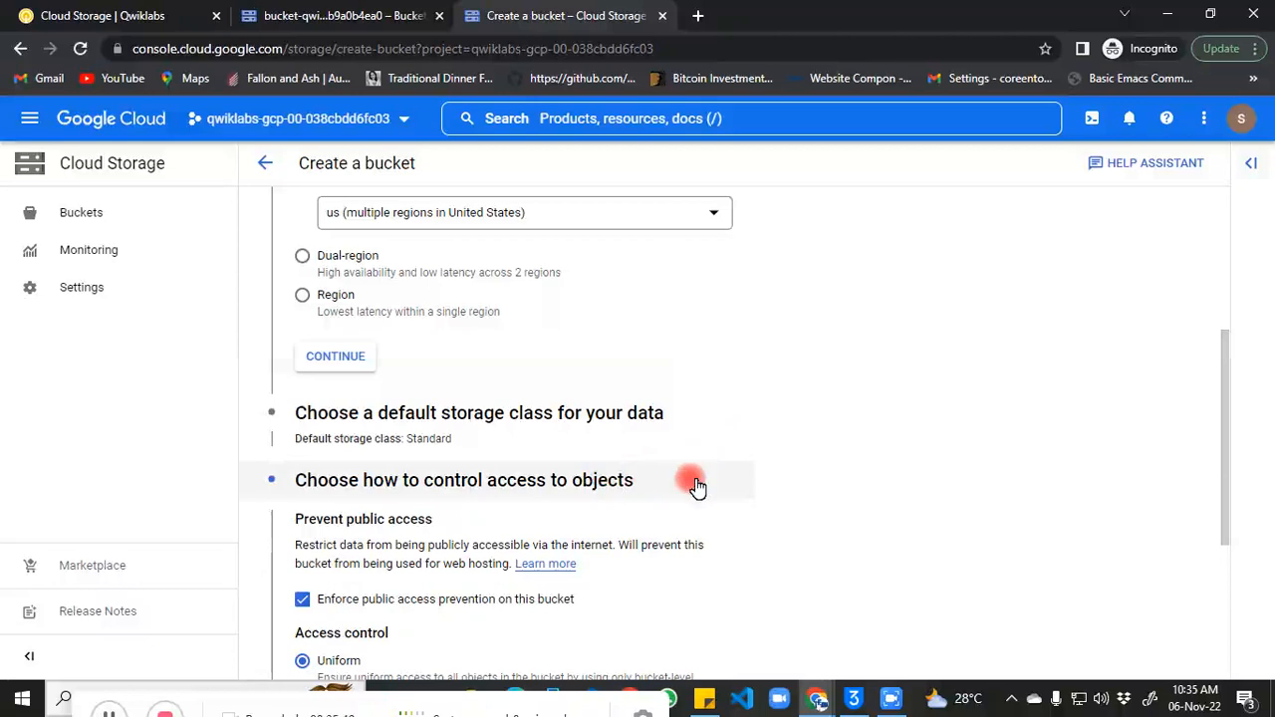
{"action": "left_click_drag", "start_coordinate": [1227, 402], "coordinate": [1230, 478]}
{"action": "left_click", "coordinate": [303, 556]}
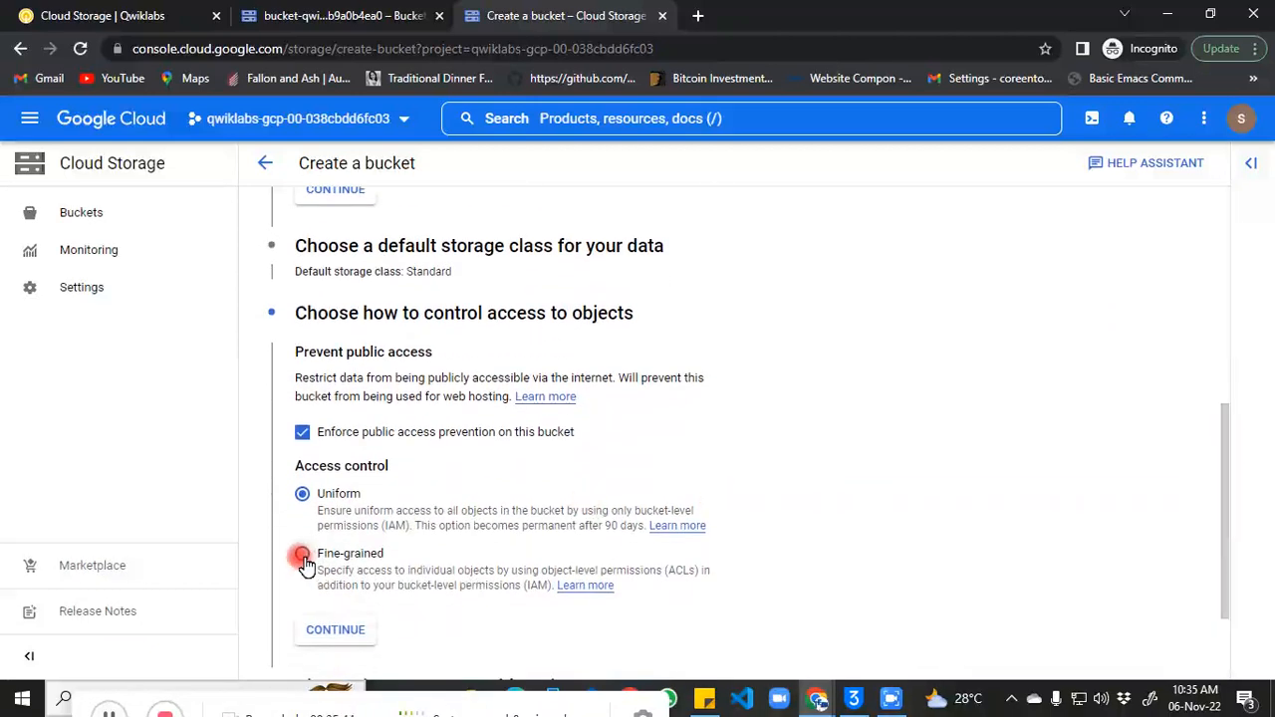
{"action": "left_click", "coordinate": [336, 632]}
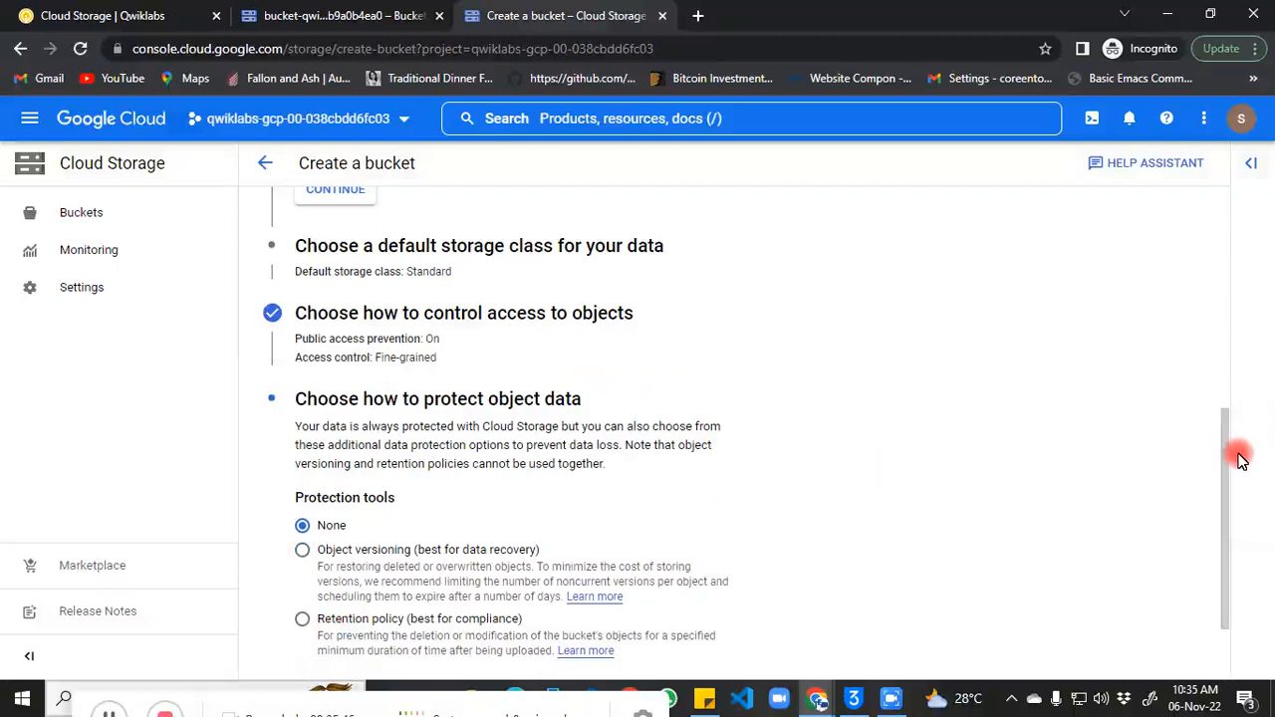
{"action": "left_click_drag", "start_coordinate": [1227, 448], "coordinate": [1226, 535]}
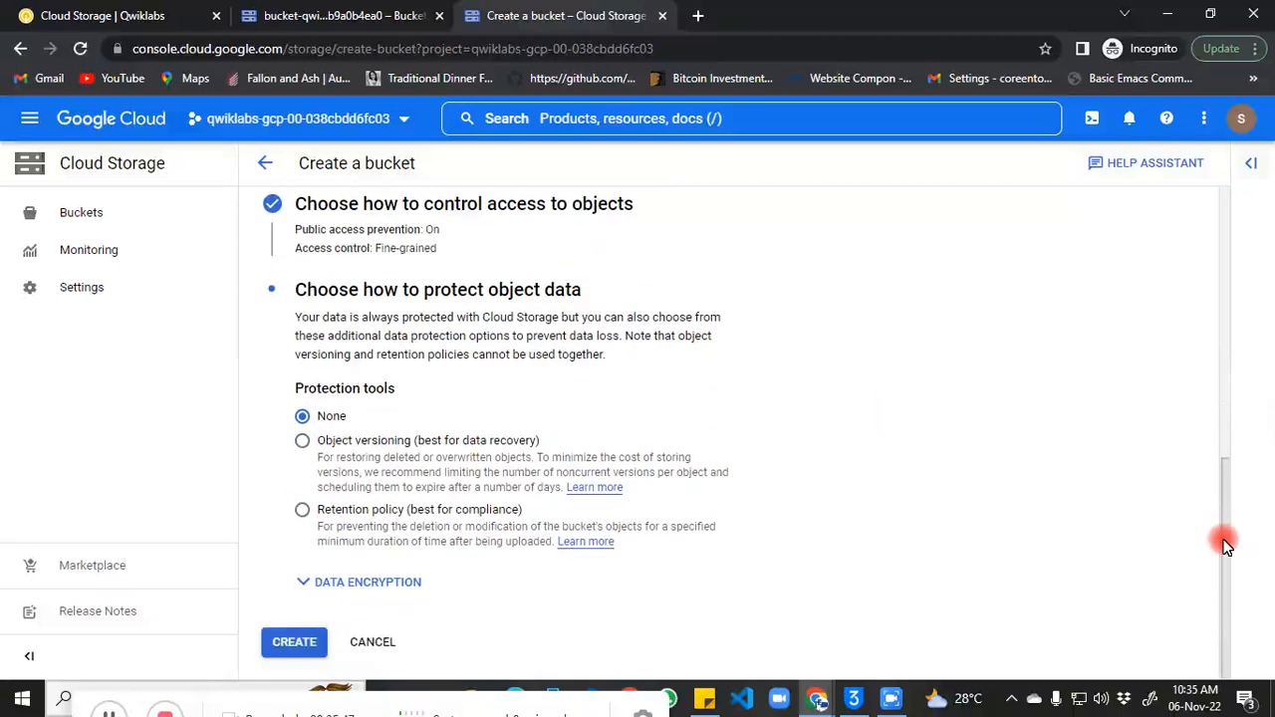
{"action": "left_click", "coordinate": [289, 643]}
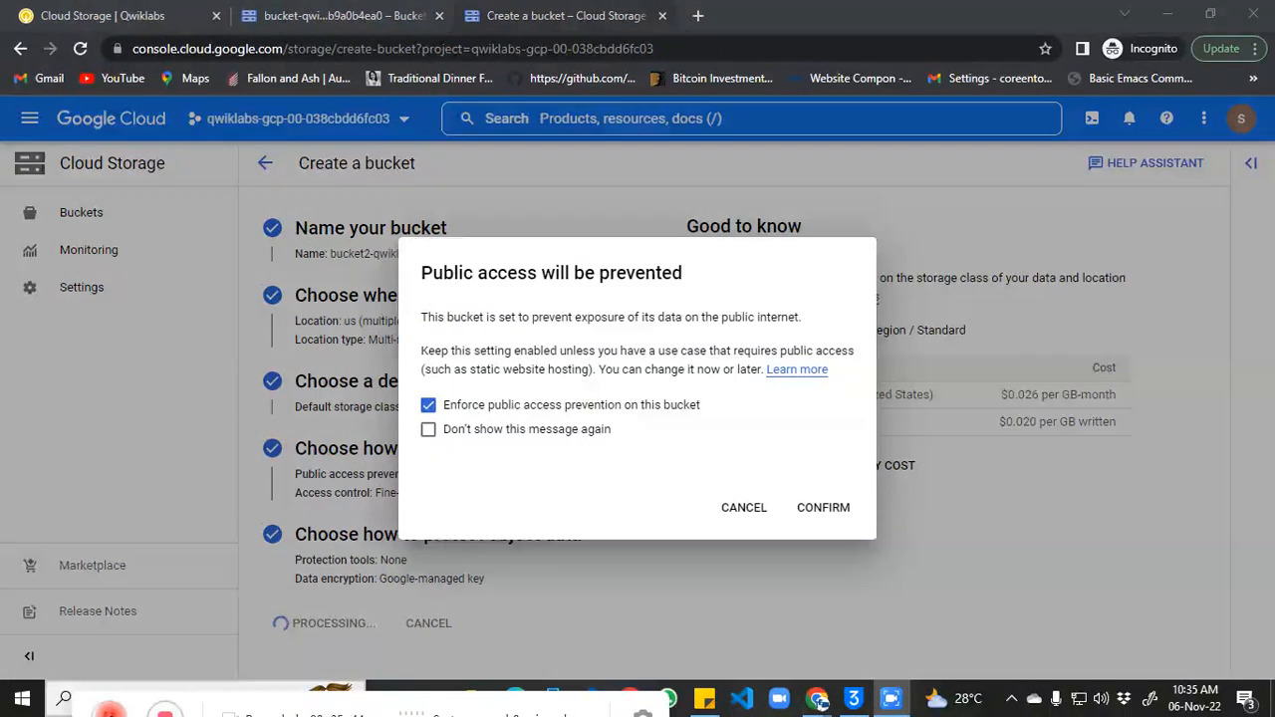
Step: Confirm public access prevention, then upload script.PNG from the Pictures folder into the bucket
{"action": "left_click", "coordinate": [825, 507]}
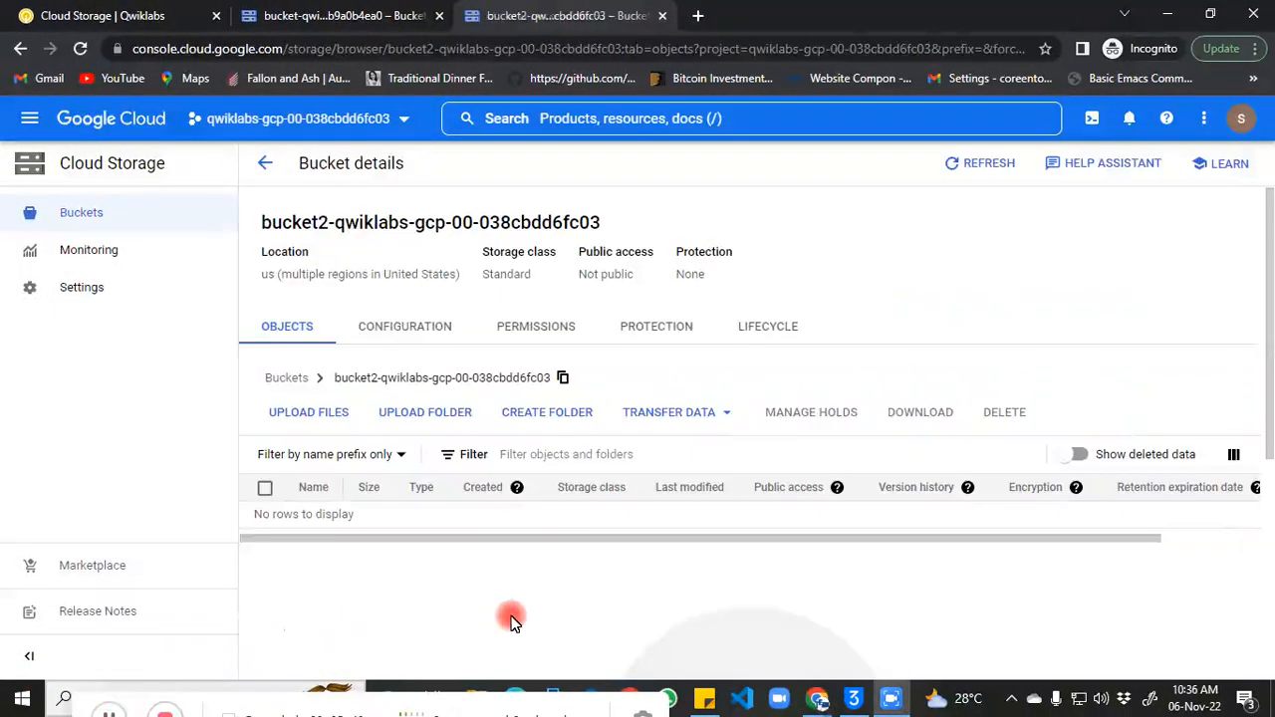
{"action": "left_click", "coordinate": [297, 417]}
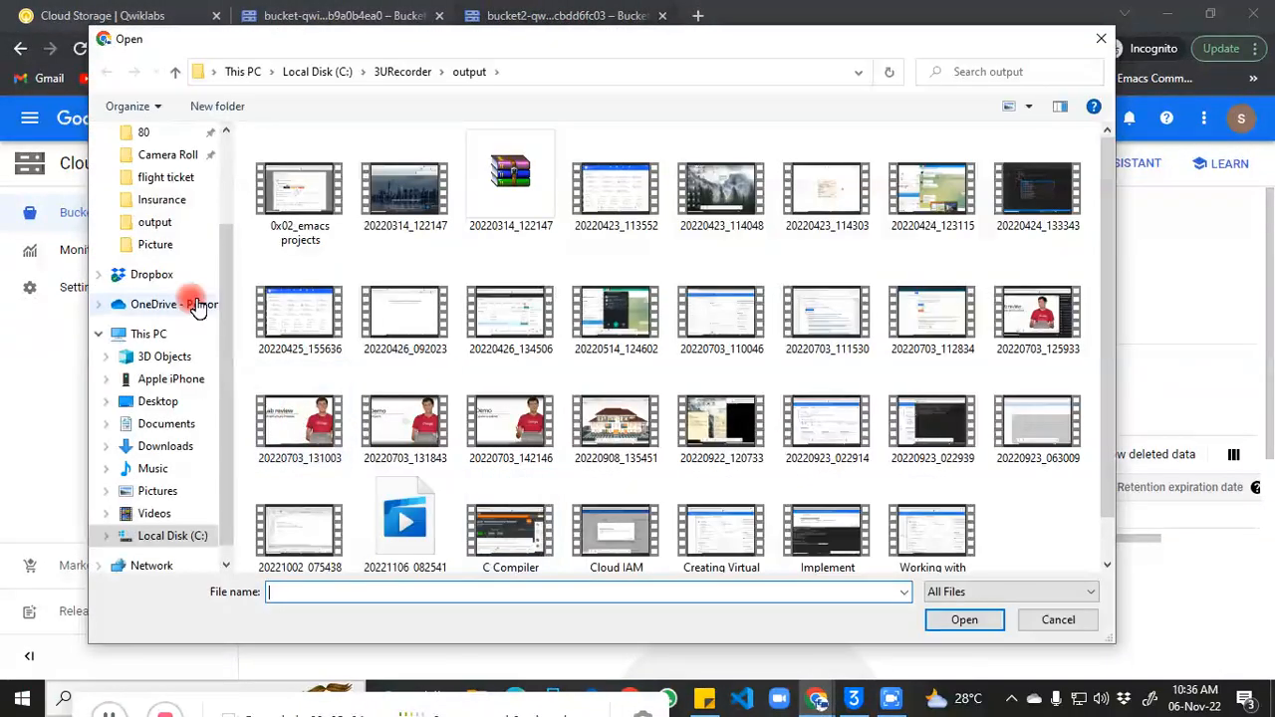
{"action": "left_click", "coordinate": [154, 178]}
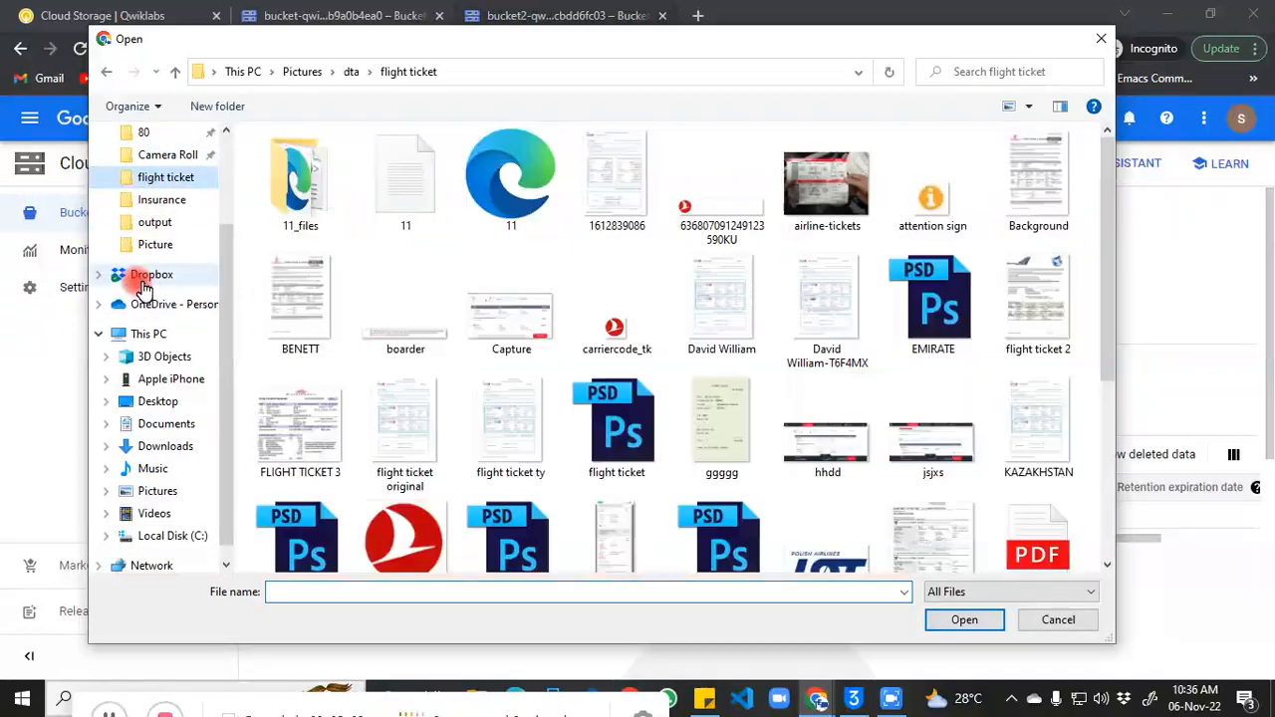
{"action": "left_click", "coordinate": [168, 385]}
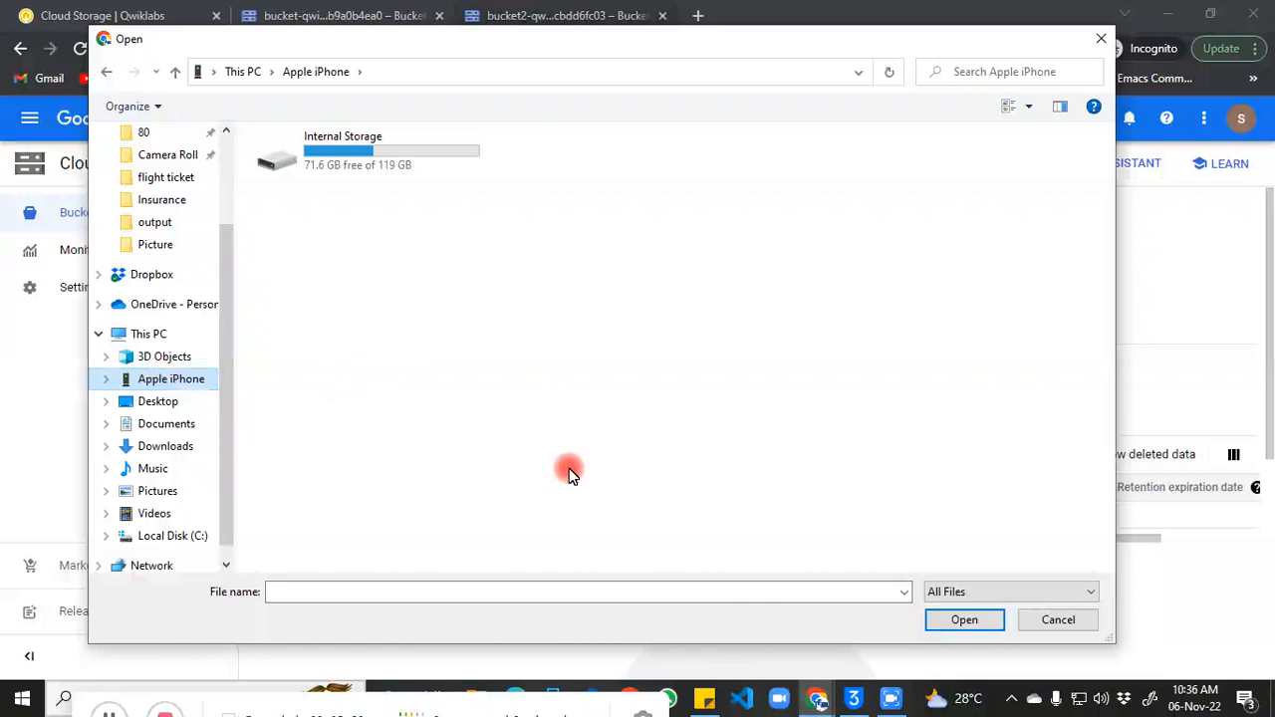
{"action": "left_click", "coordinate": [156, 492]}
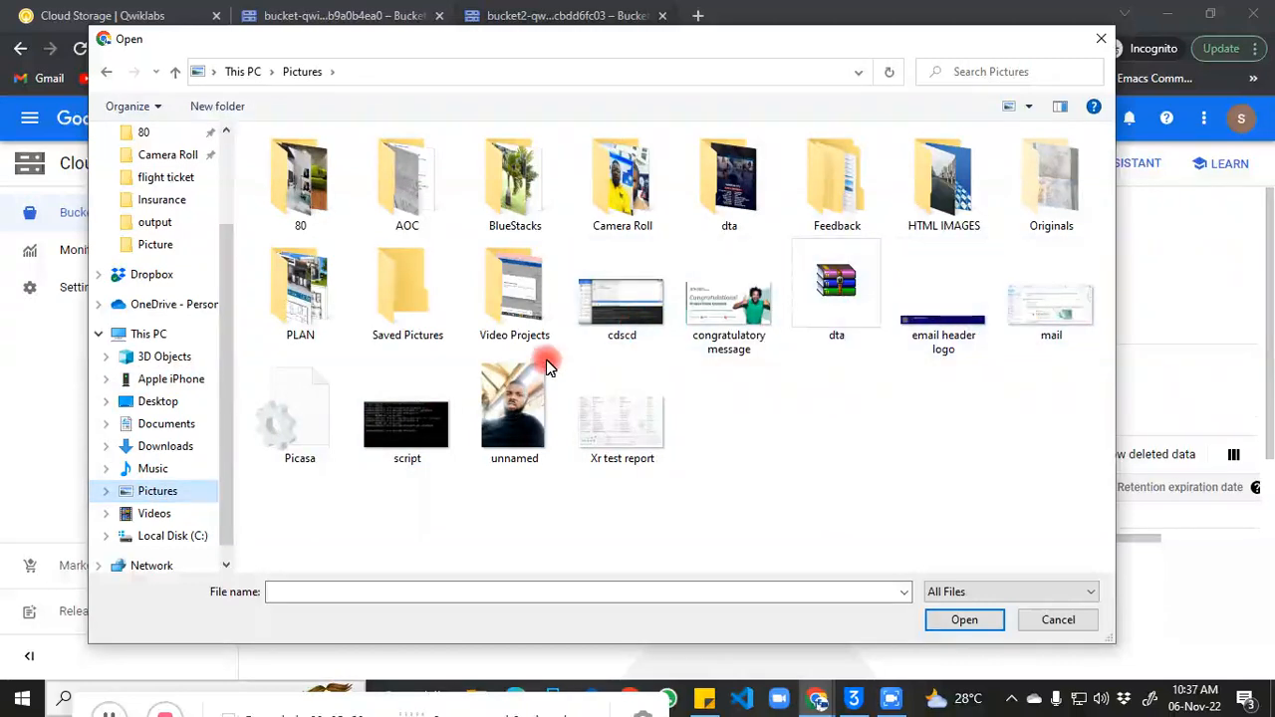
{"action": "left_click", "coordinate": [430, 423]}
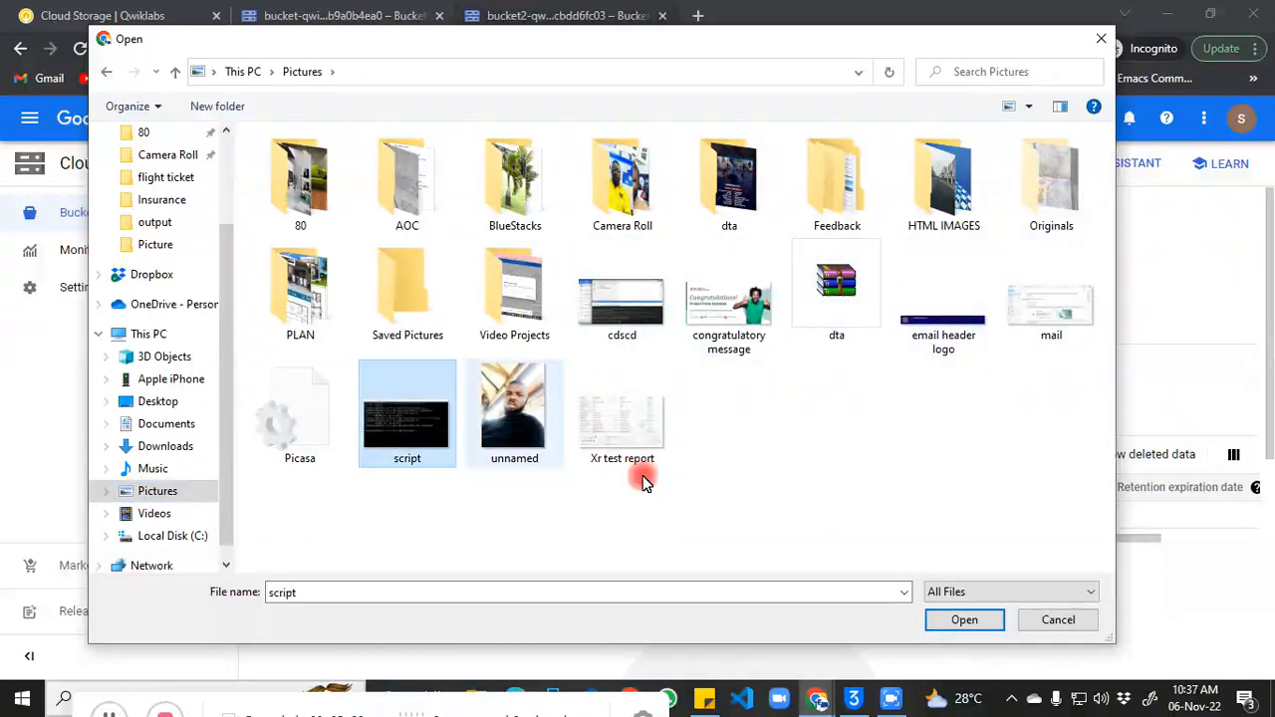
{"action": "left_click", "coordinate": [965, 619]}
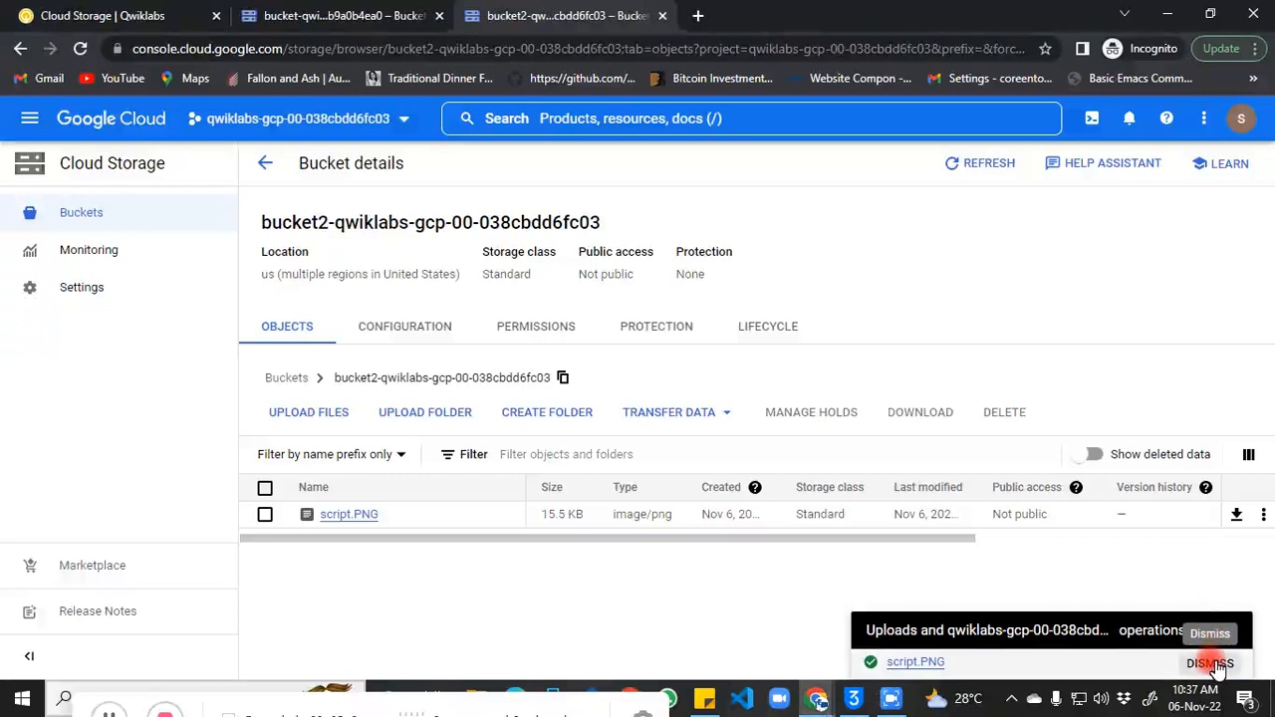
{"action": "left_click", "coordinate": [1209, 638]}
{"action": "left_click", "coordinate": [112, 709]}
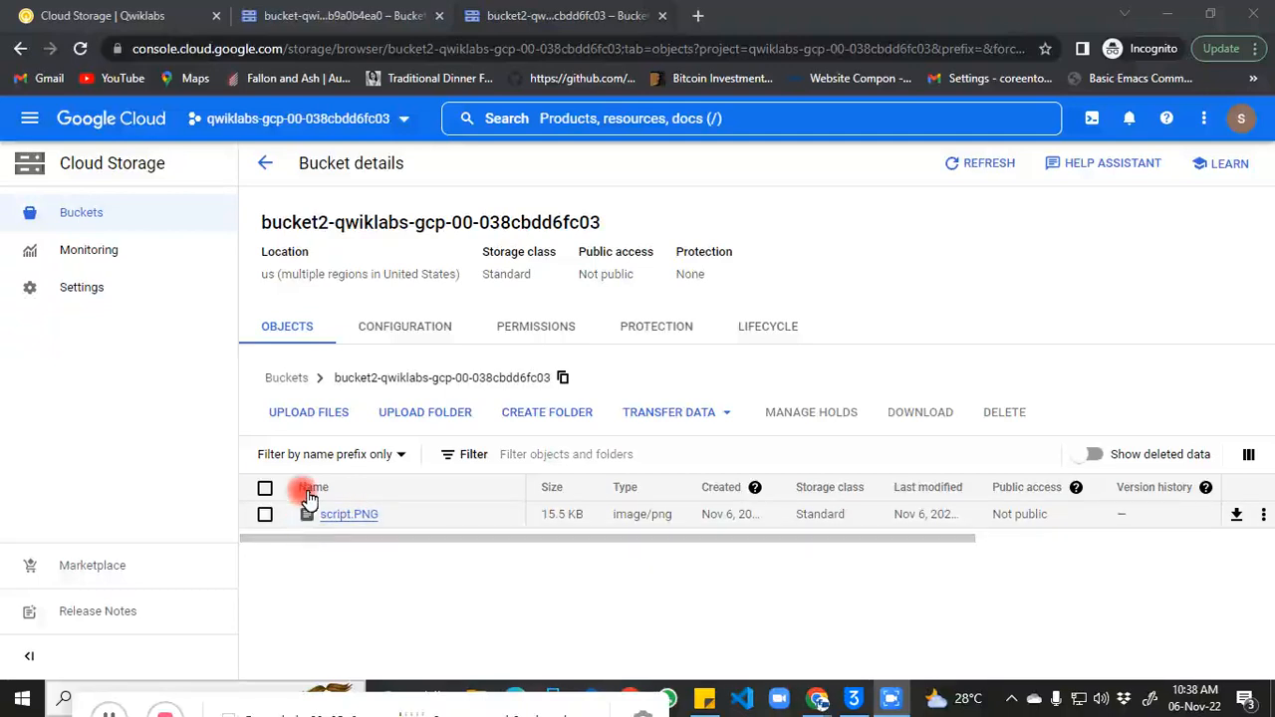
Step: Go to IAM & Admin > Service Accounts, close the Tutorial panel, and start a new service account
{"action": "left_click", "coordinate": [30, 118]}
{"action": "left_click", "coordinate": [31, 120]}
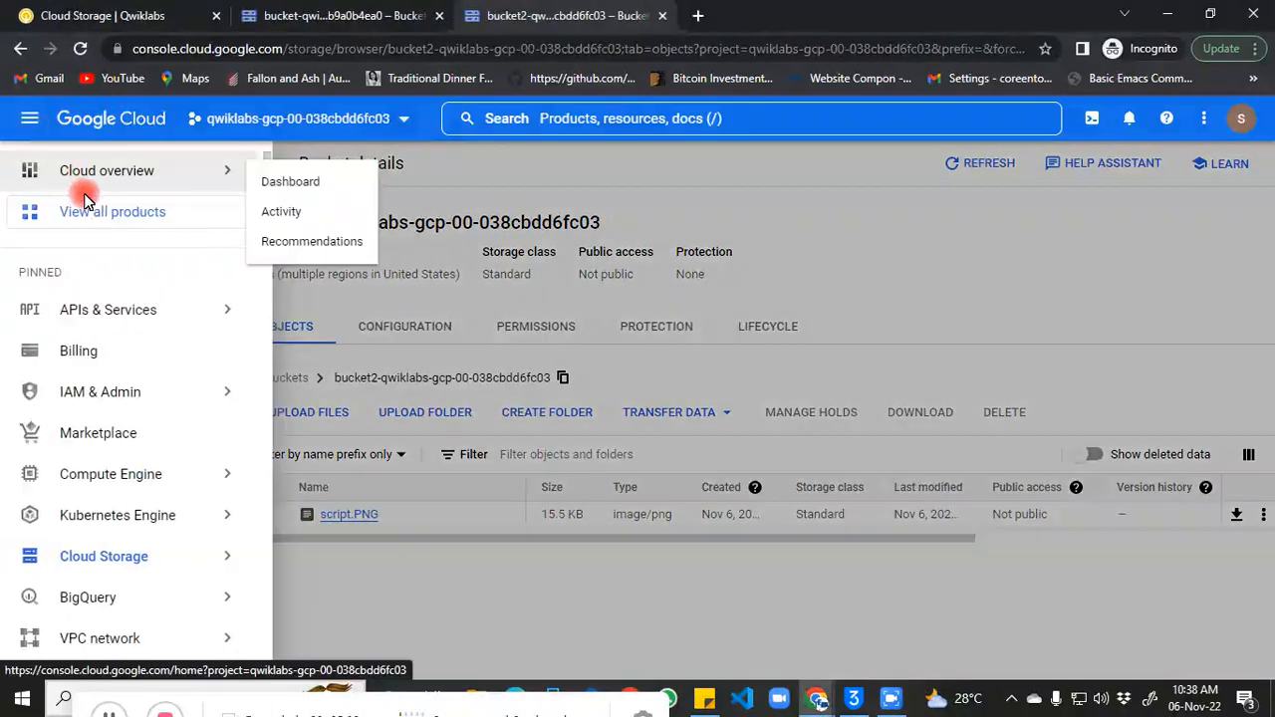
{"action": "mouse_move", "coordinate": [204, 390]}
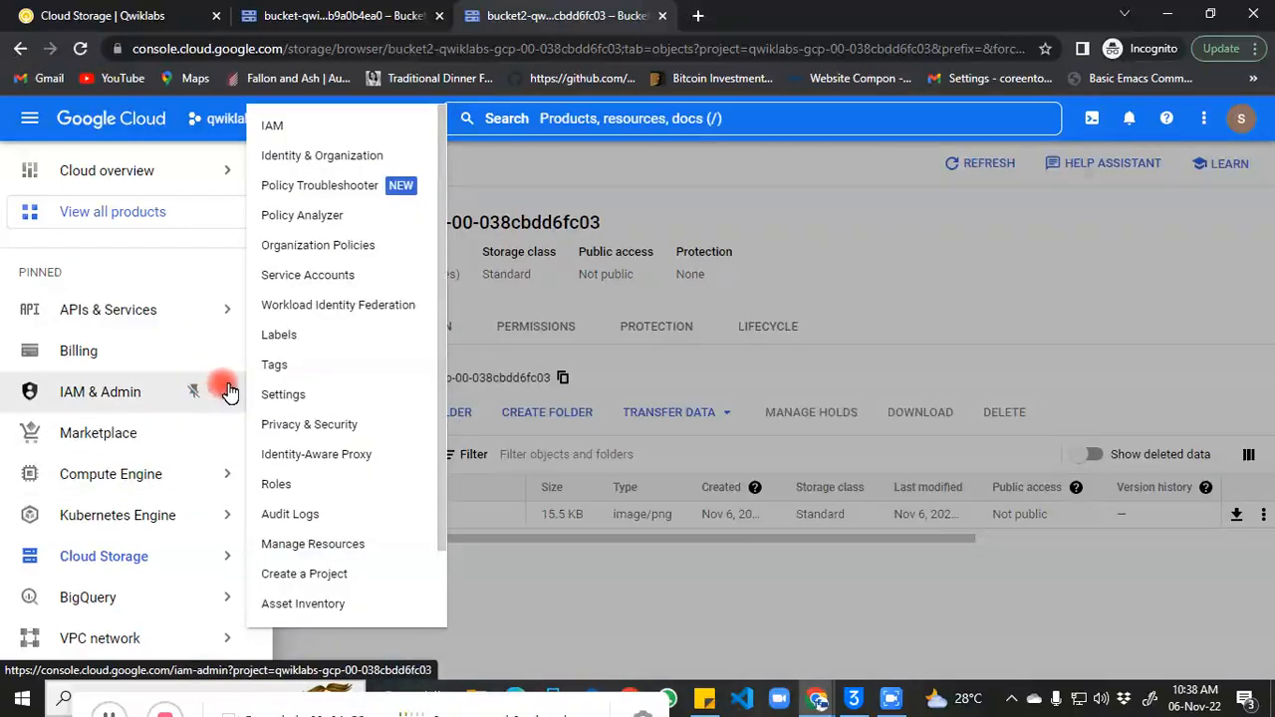
{"action": "left_click", "coordinate": [326, 275]}
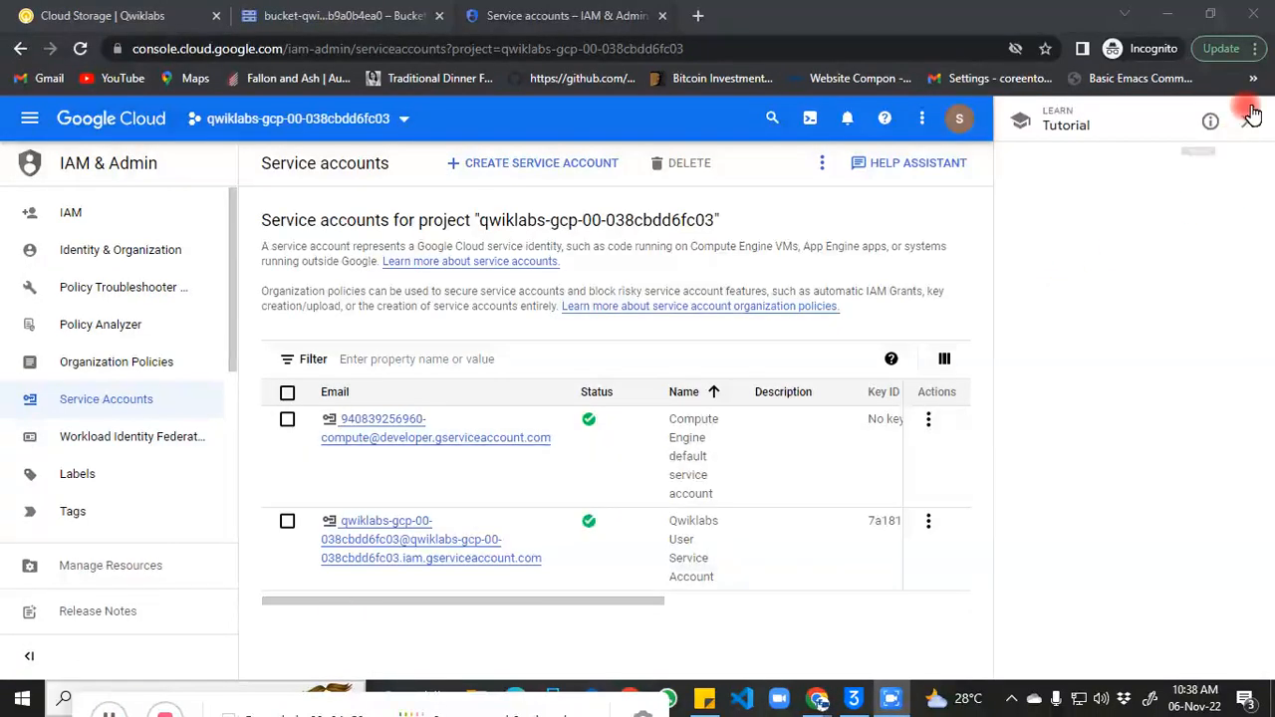
{"action": "left_click", "coordinate": [1250, 117]}
{"action": "left_click", "coordinate": [604, 169]}
{"action": "left_click", "coordinate": [193, 711]}
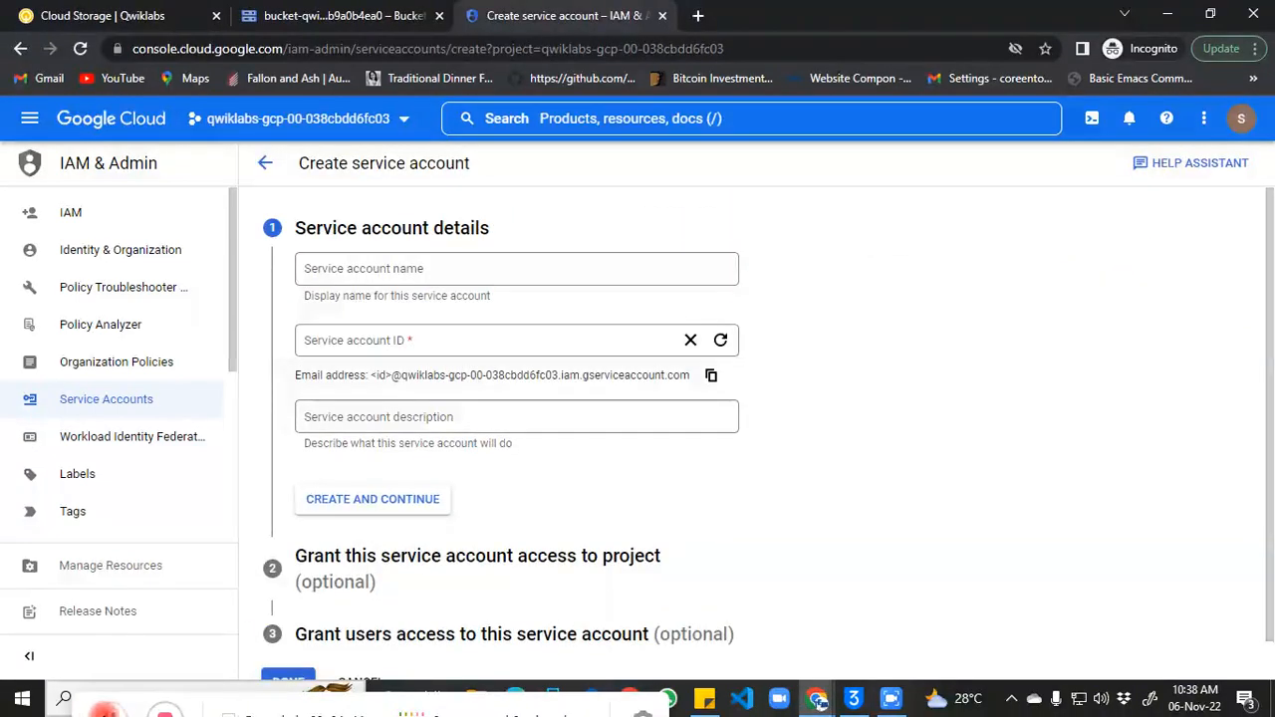
Step: Name the service account cross-project-storage and proceed to the Grant access to project step
{"action": "left_click", "coordinate": [419, 269]}
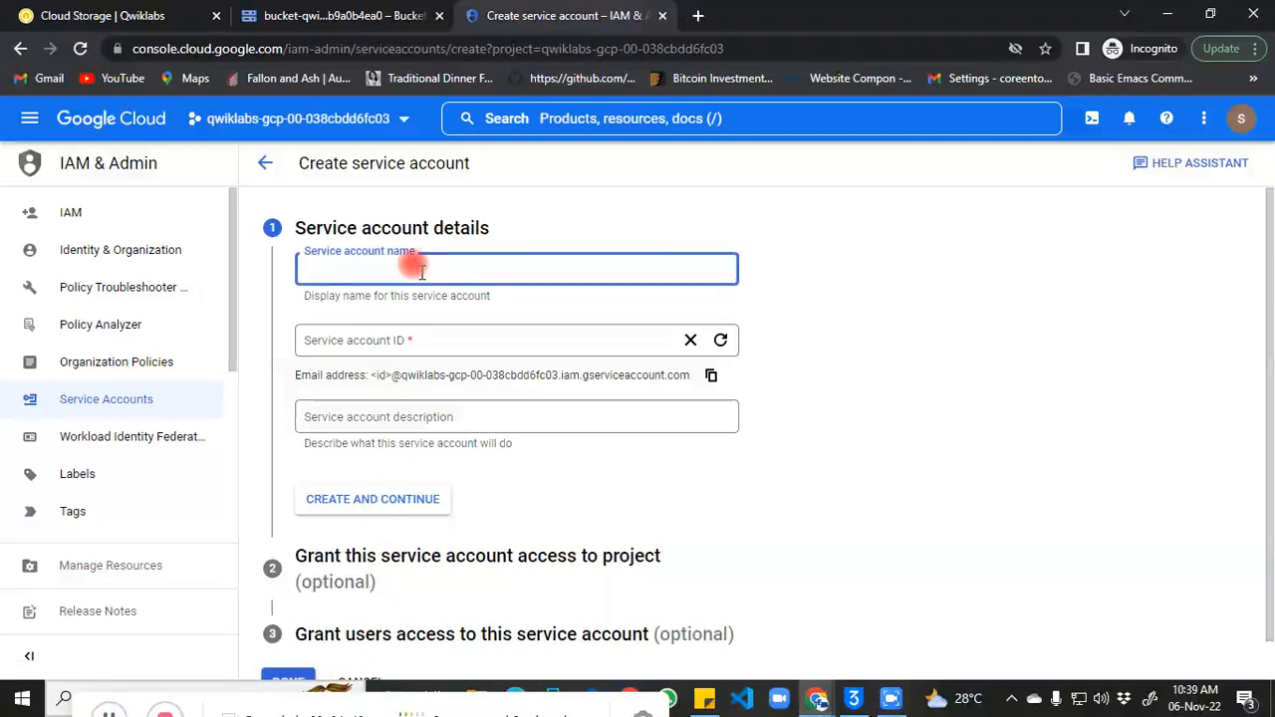
{"action": "type", "text": "cross-project-storage"}
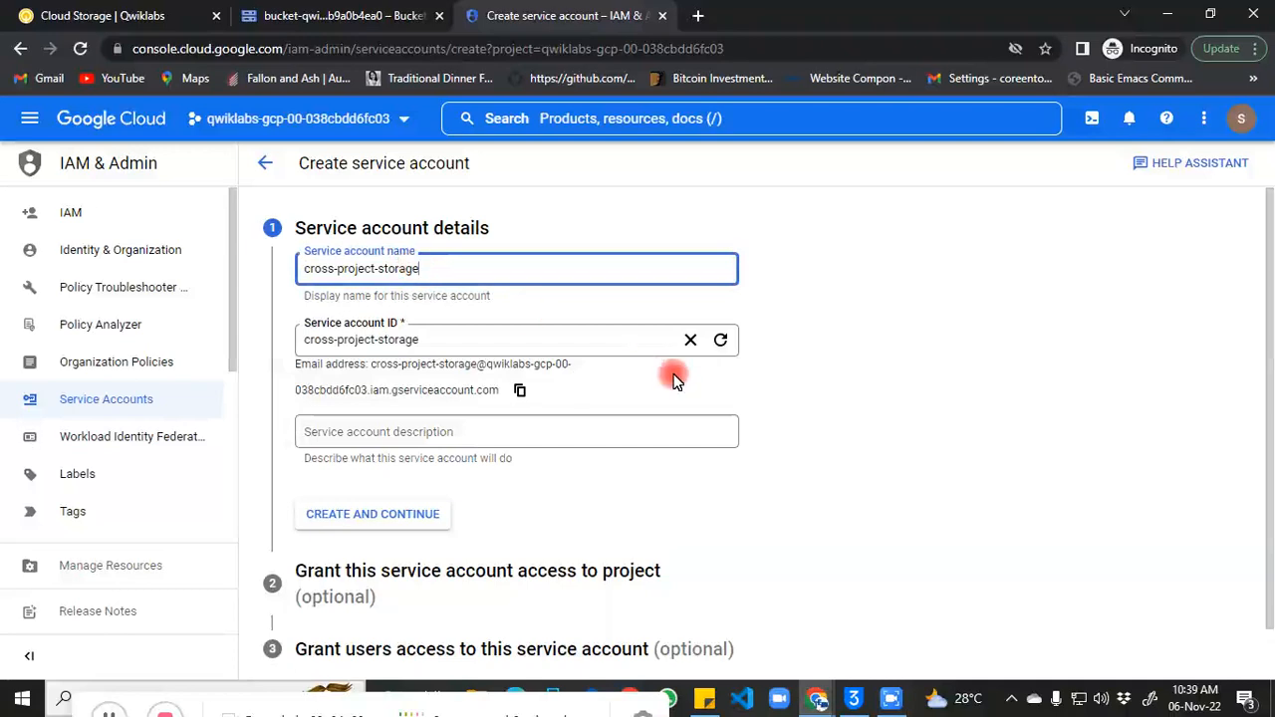
{"action": "left_click", "coordinate": [804, 431]}
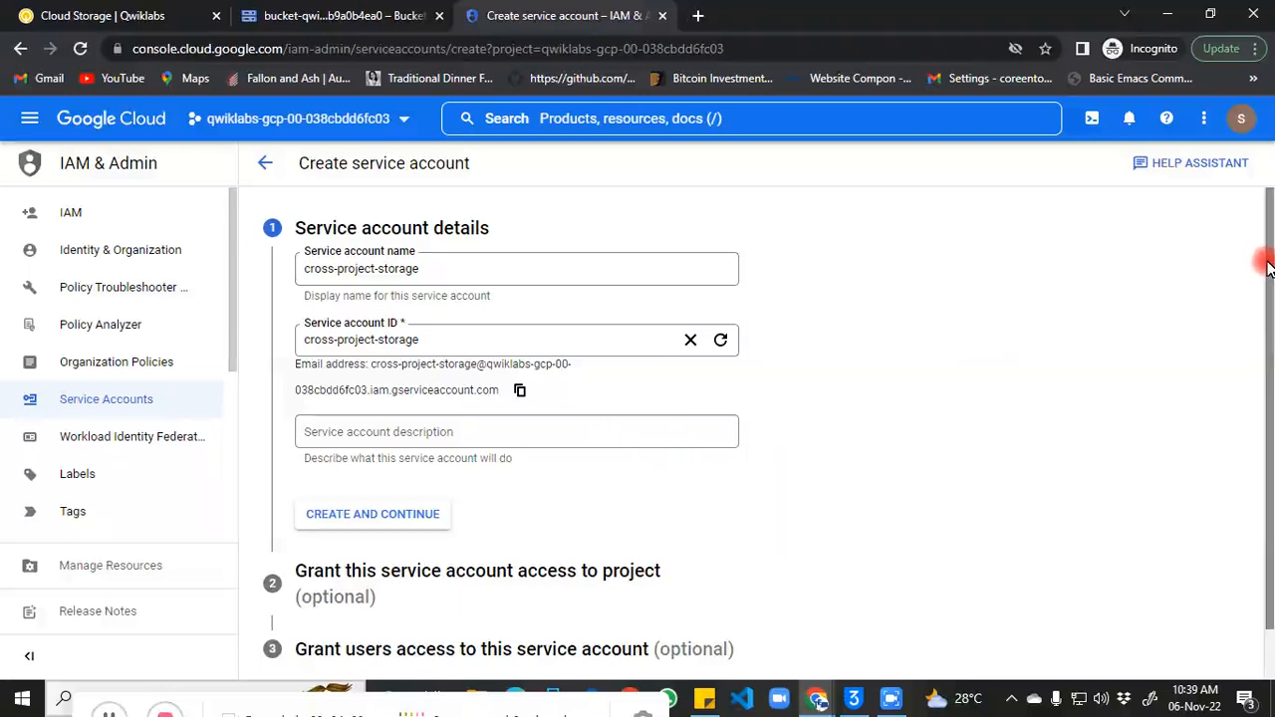
{"action": "scroll", "coordinate": [1269, 269], "scroll_direction": "down", "scroll_amount": 2}
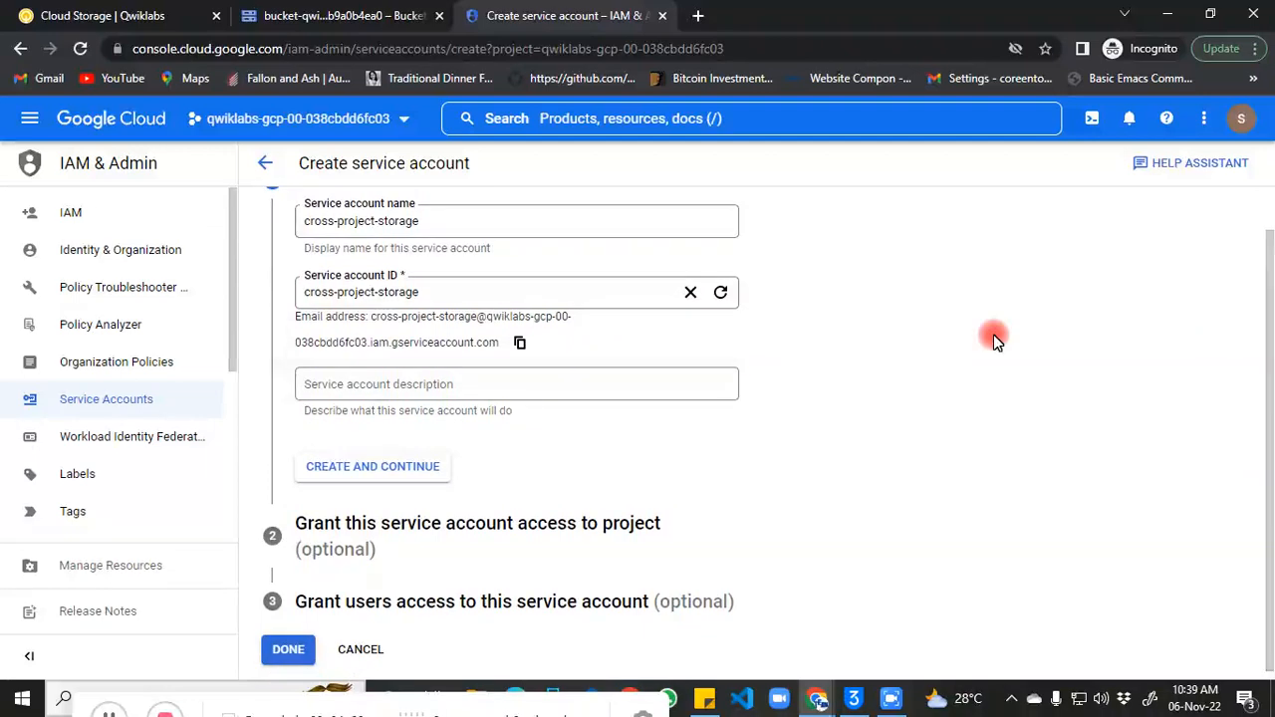
{"action": "left_click", "coordinate": [686, 391]}
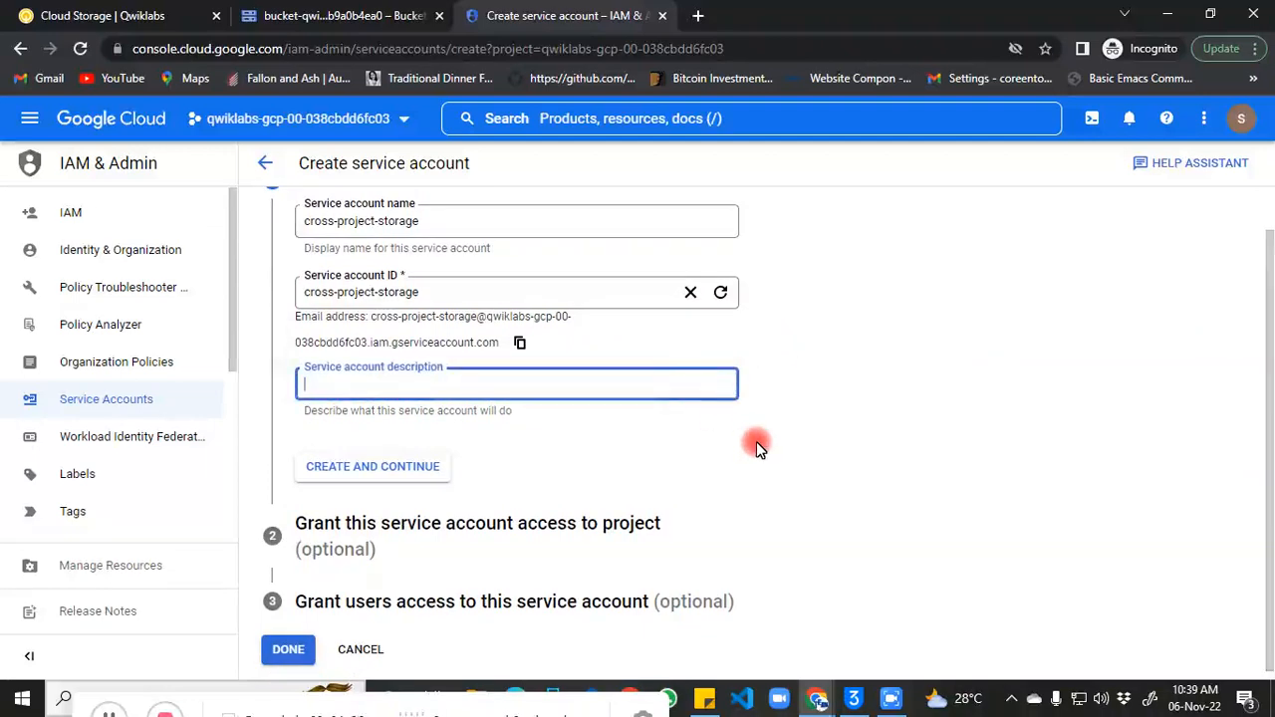
{"action": "left_click", "coordinate": [460, 604]}
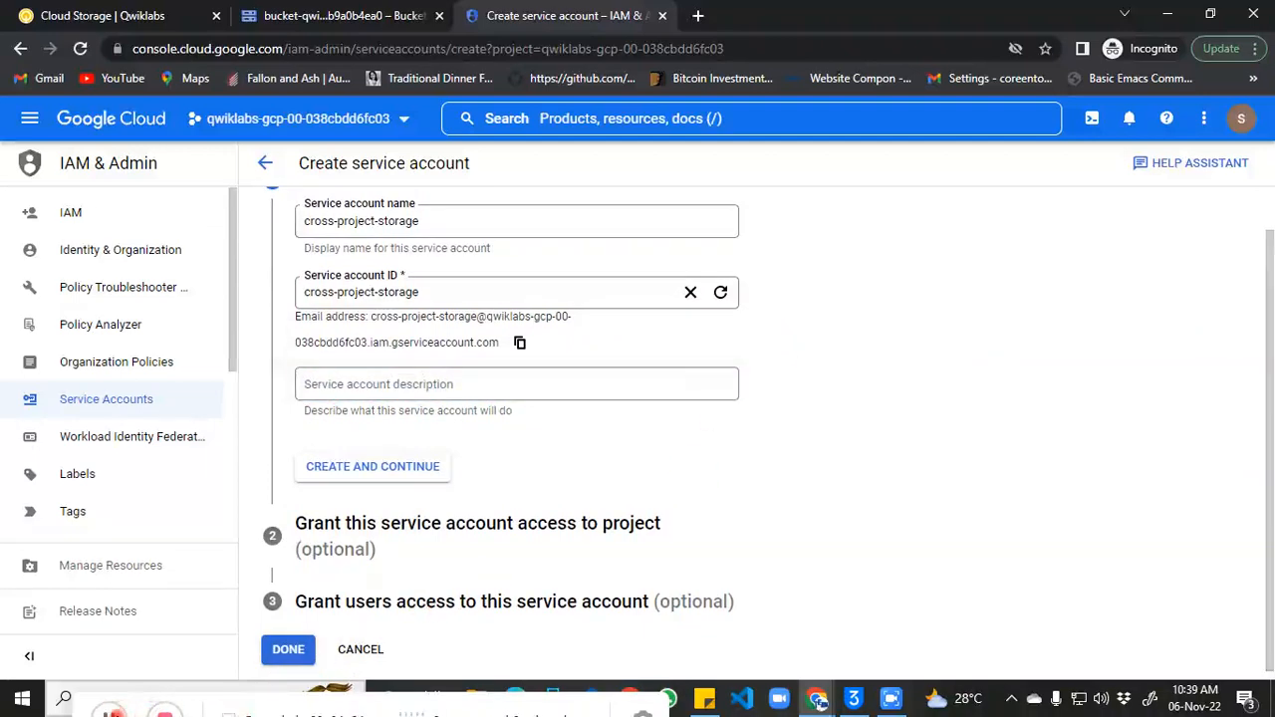
{"action": "left_click", "coordinate": [294, 656]}
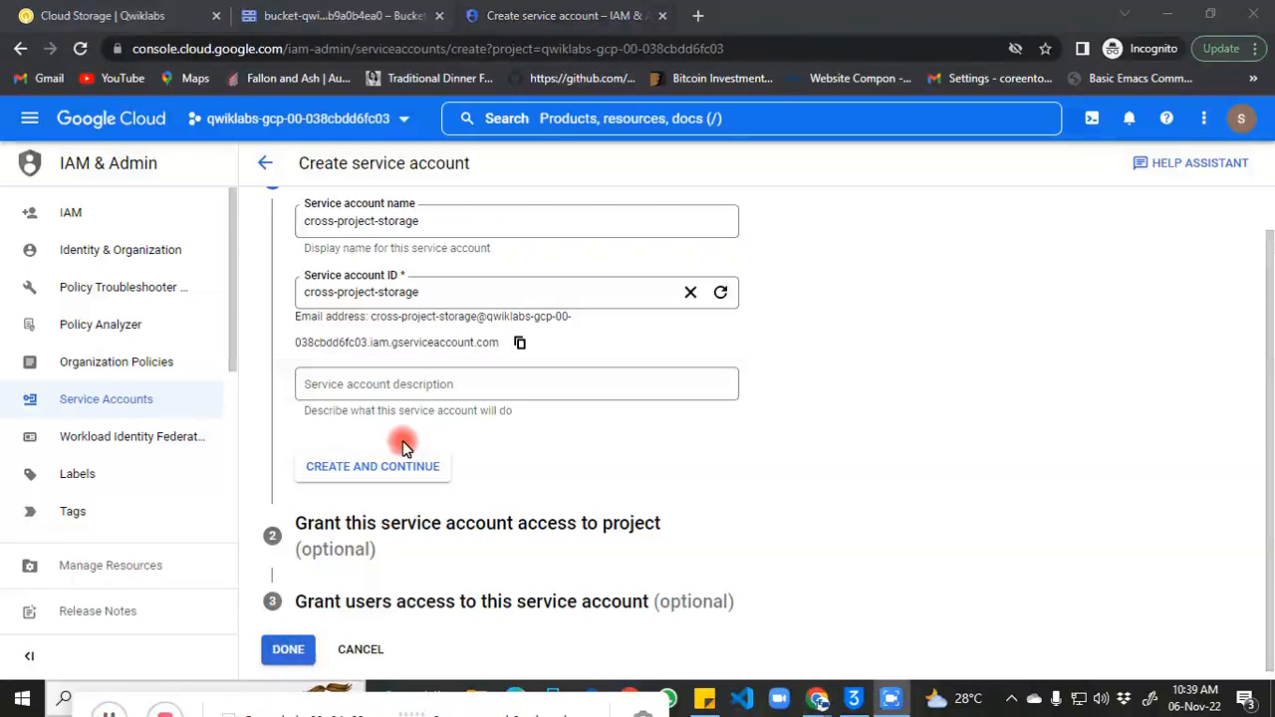
{"action": "left_click", "coordinate": [388, 469]}
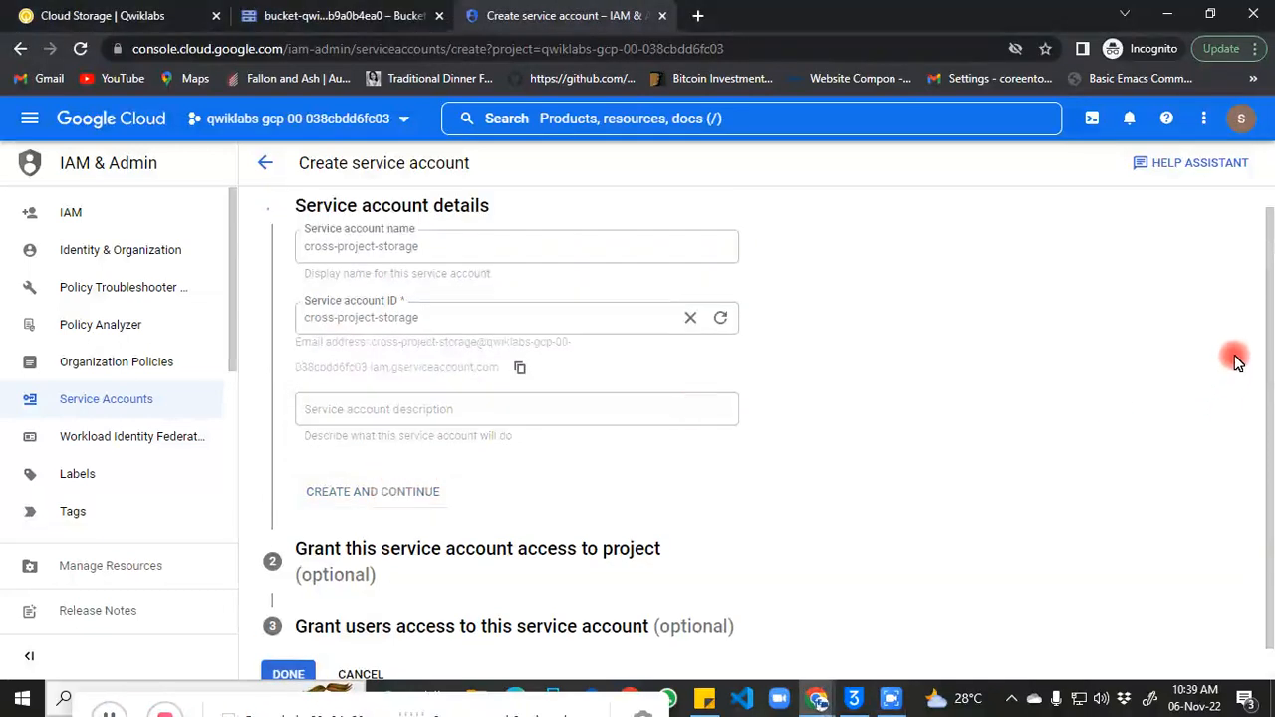
{"action": "left_click_drag", "start_coordinate": [1267, 330], "coordinate": [1267, 371]}
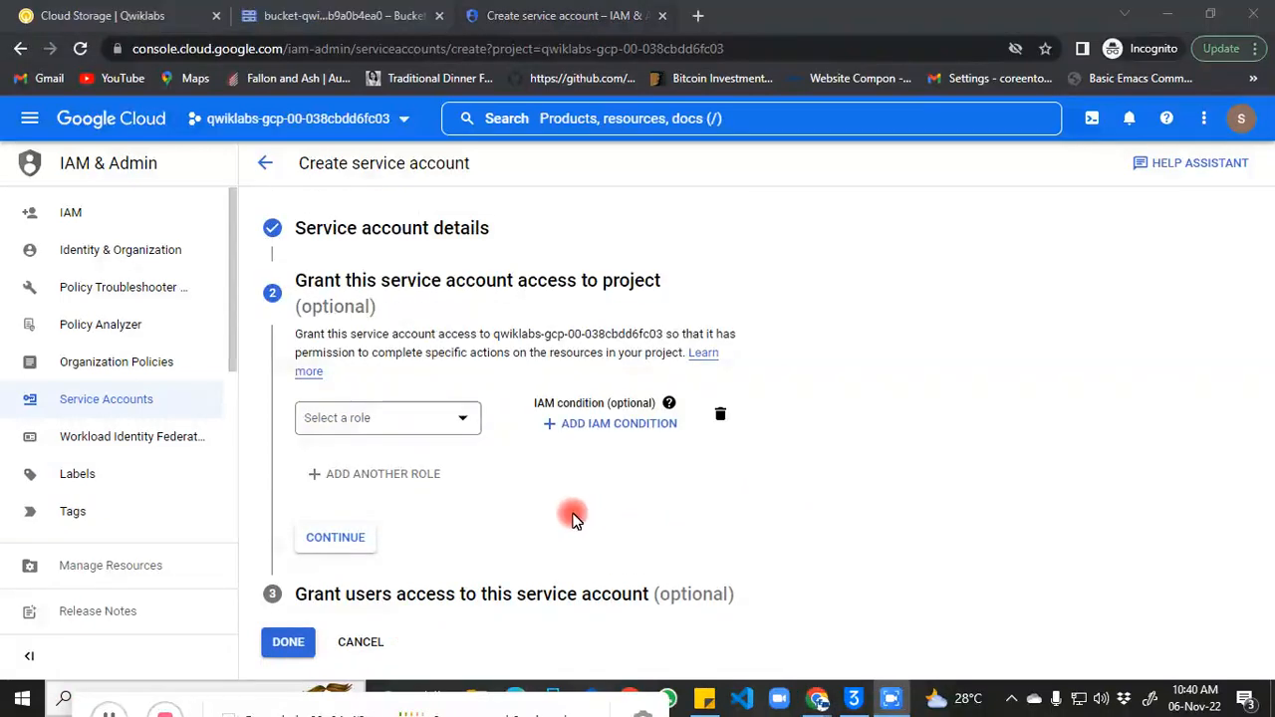
Step: Grant cross-project-storage the Storage Object Viewer role, found by filtering roles for 'storag'
{"action": "left_click", "coordinate": [463, 419]}
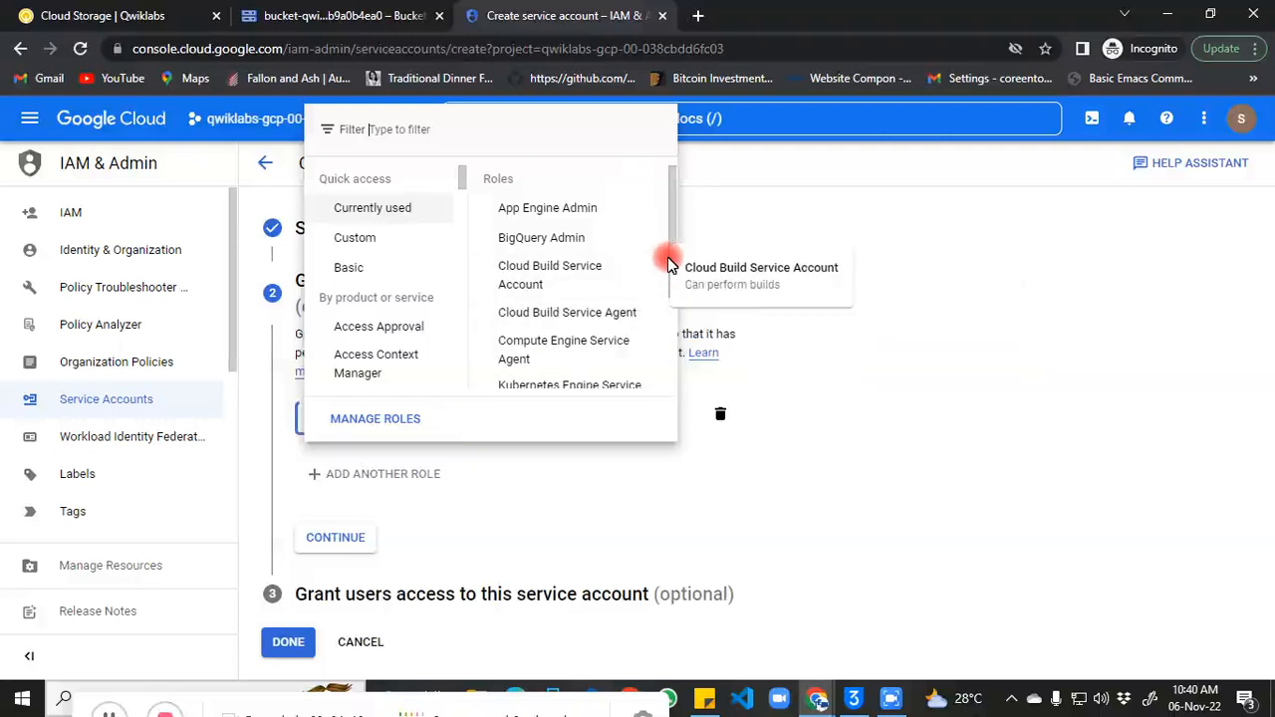
{"action": "mouse_move", "coordinate": [673, 243]}
{"action": "left_mouse_down"}
{"action": "mouse_move", "coordinate": [667, 366]}
{"action": "mouse_move", "coordinate": [662, 223]}
{"action": "left_mouse_up"}
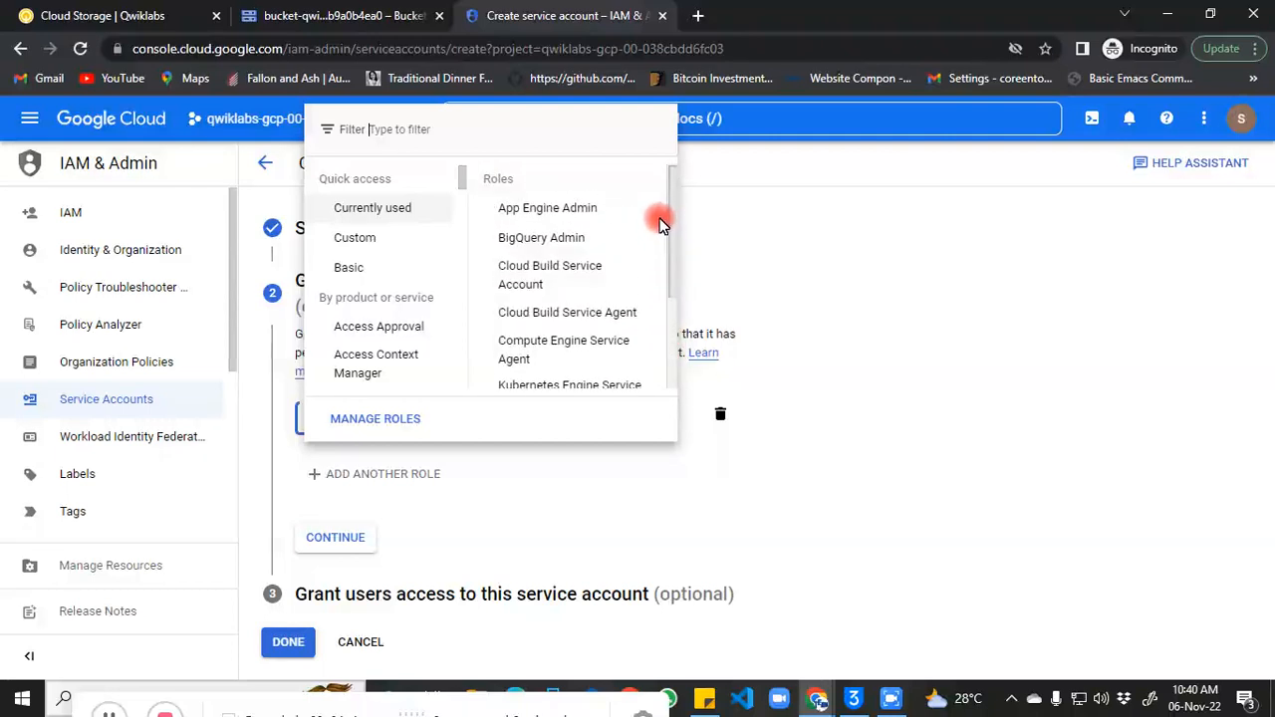
{"action": "left_click", "coordinate": [382, 139]}
{"action": "type", "text": "stor"}
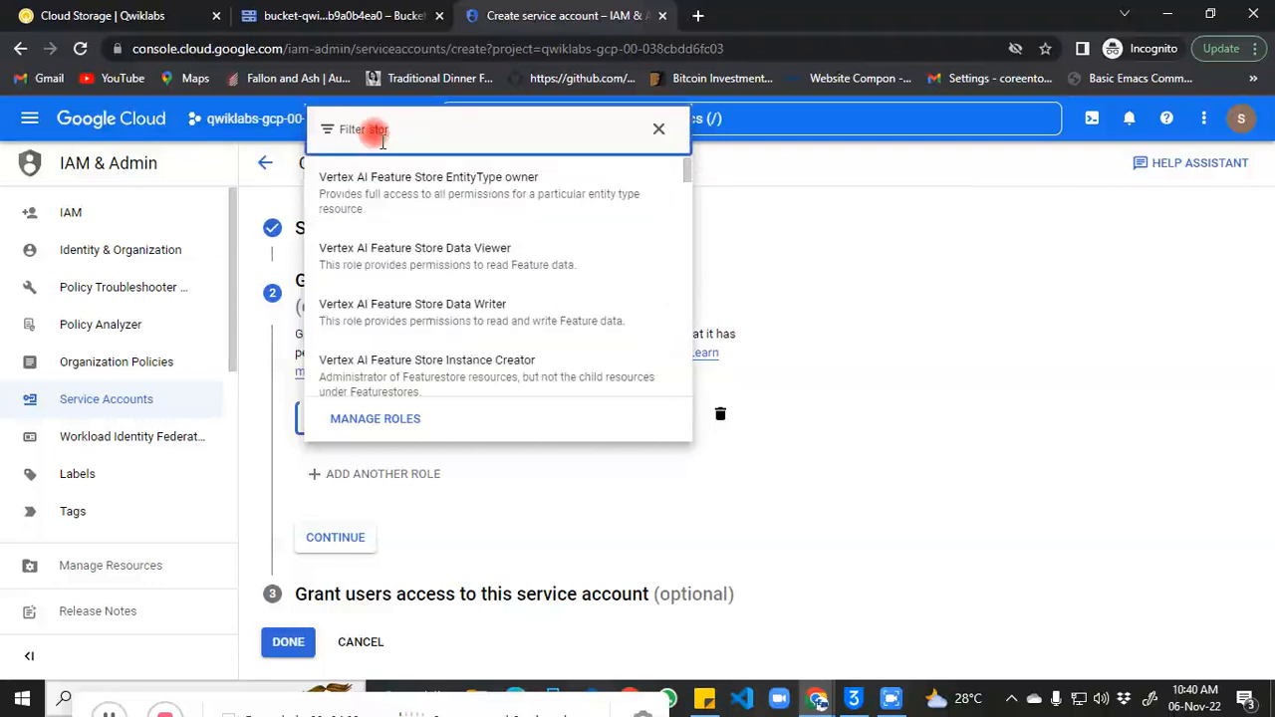
{"action": "type", "text": "age"}
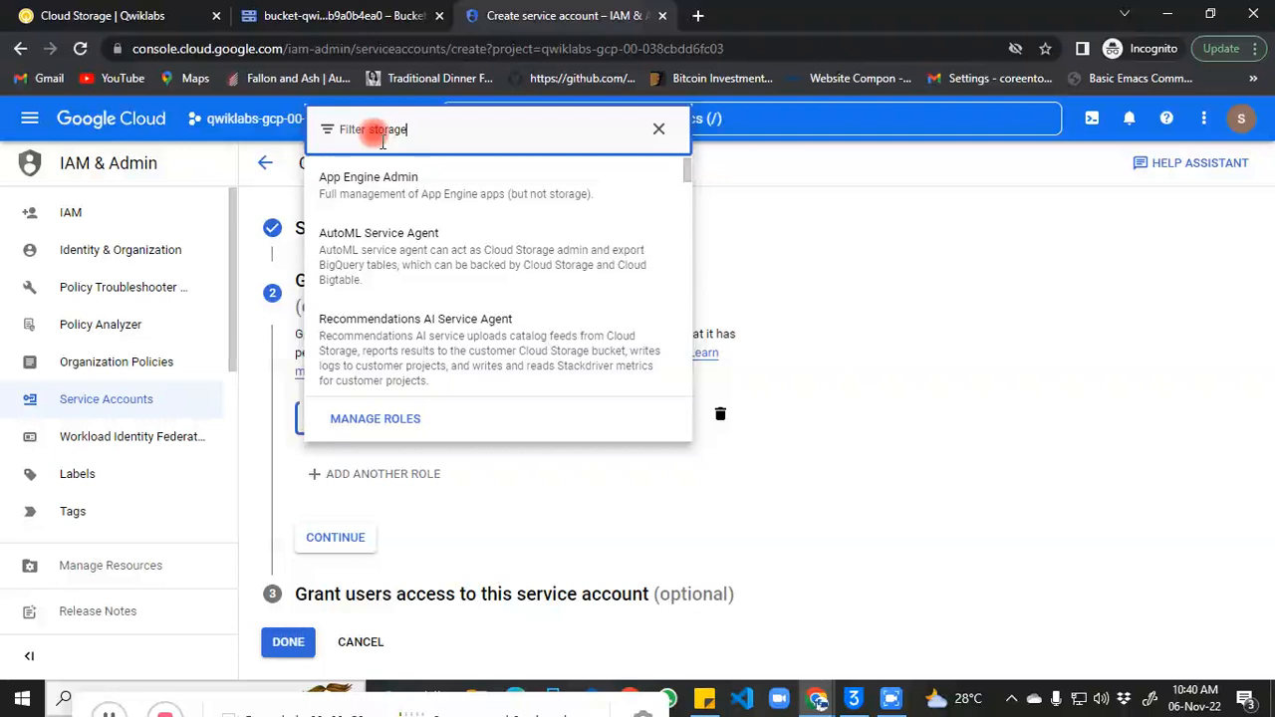
{"action": "key", "text": "Down"}
{"action": "key", "text": "Down"}
{"action": "key", "text": "Down"}
{"action": "key", "text": "Down"}
{"action": "key", "text": "Down"}
{"action": "key", "text": "Down"}
{"action": "key", "text": "Down"}
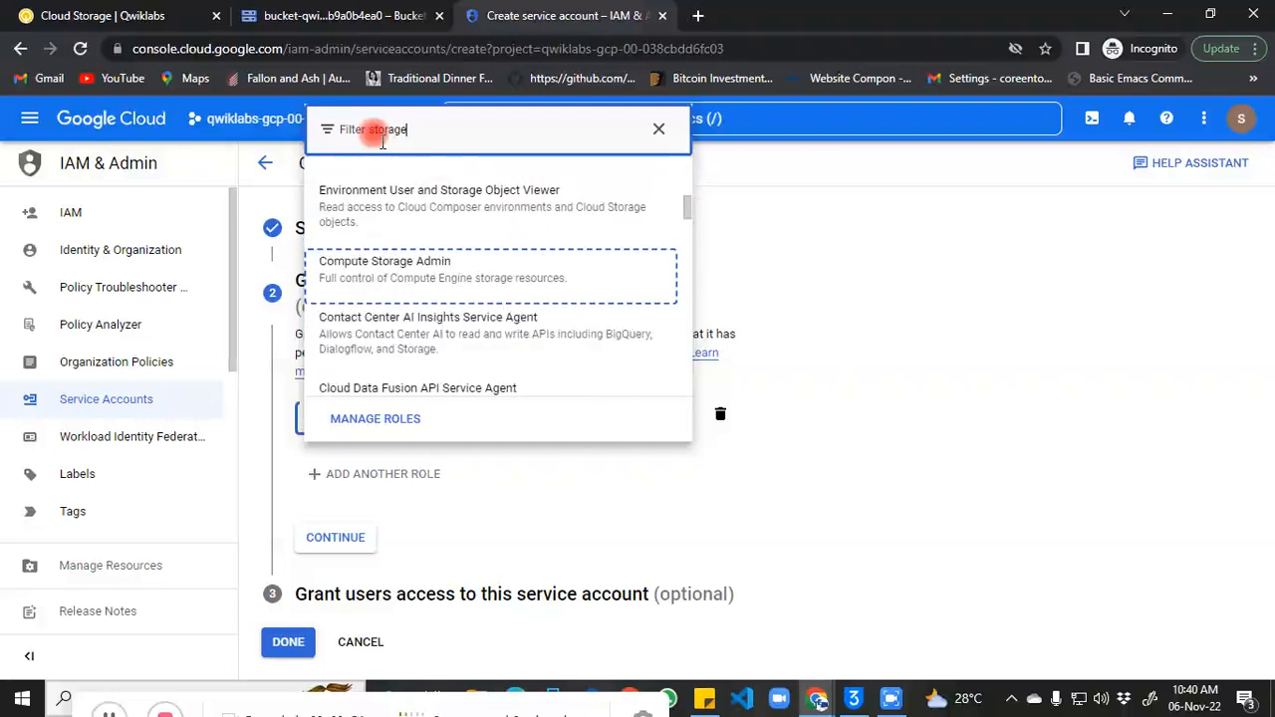
{"action": "key", "text": "Down"}
{"action": "key", "text": "Down"}
{"action": "key", "text": "Down"}
{"action": "key", "text": "Down"}
{"action": "key", "text": "Down"}
{"action": "key", "text": "Down"}
{"action": "key", "text": "Down"}
{"action": "key", "text": "Down"}
{"action": "key", "text": "Down"}
{"action": "key", "text": "Down"}
{"action": "key", "text": "Down"}
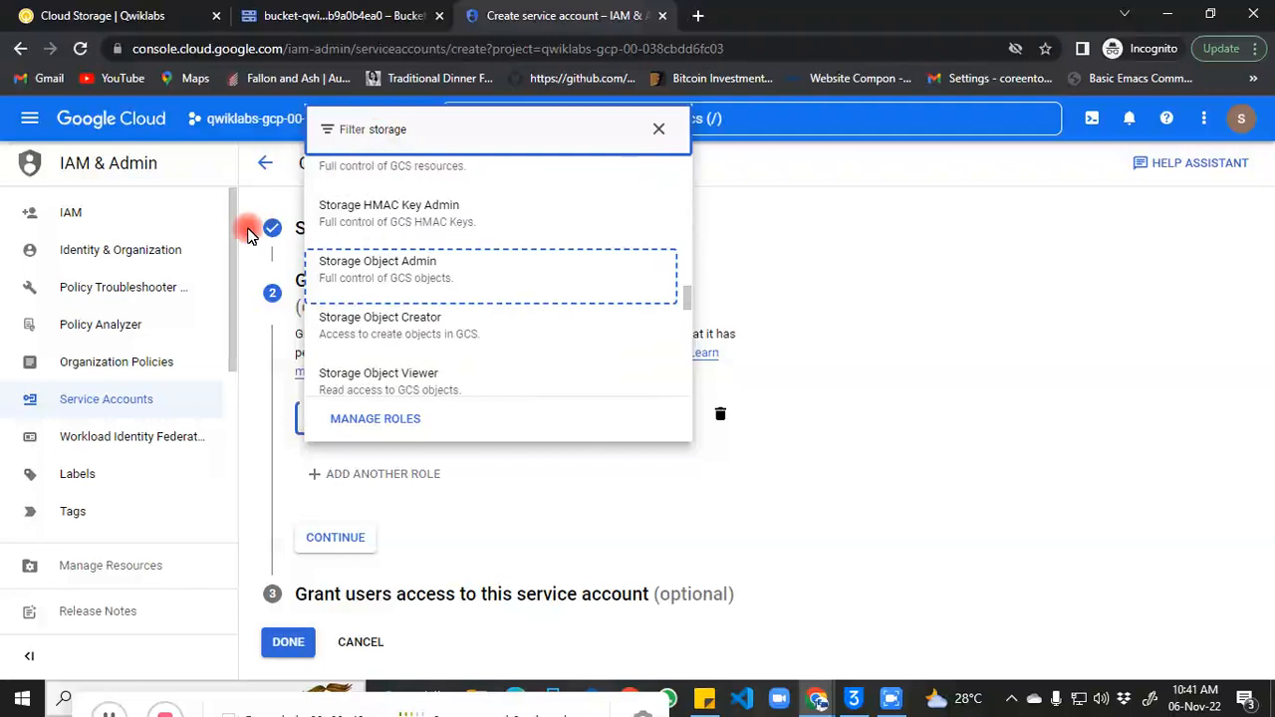
{"action": "left_click", "coordinate": [388, 379]}
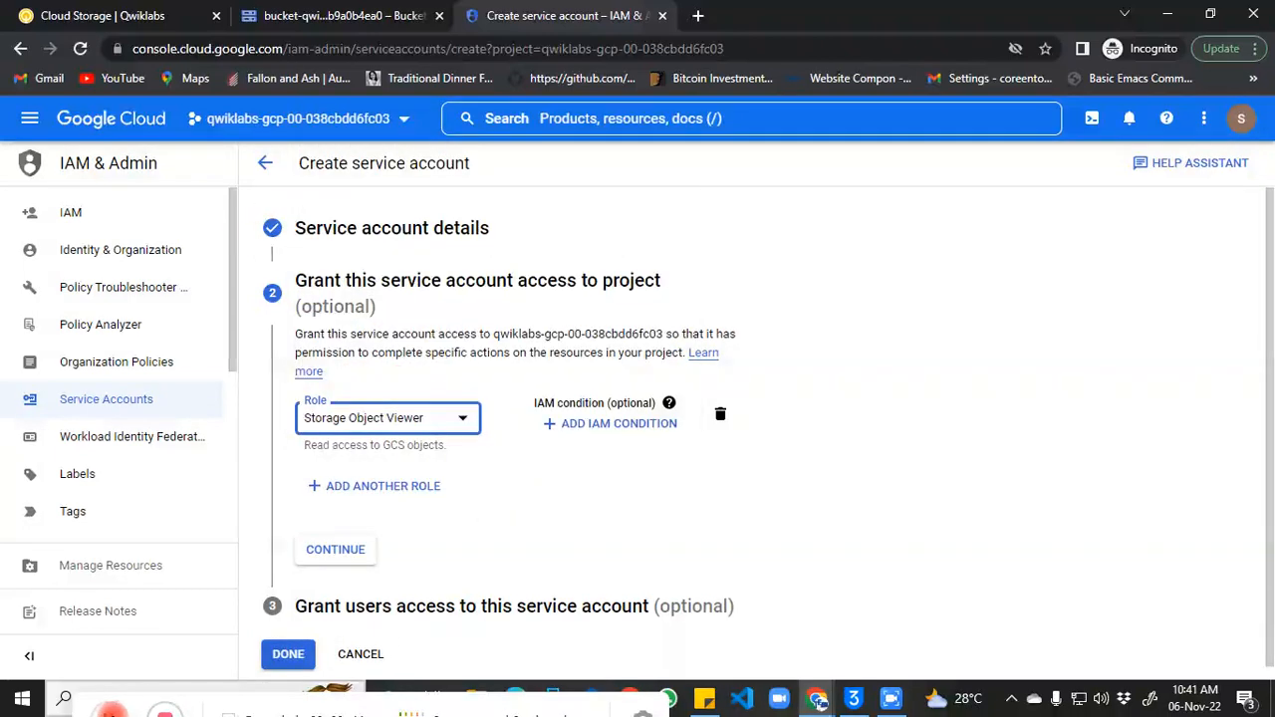
Step: Confirm the role and finish creating the cross-project-storage service account
{"action": "left_click", "coordinate": [113, 714]}
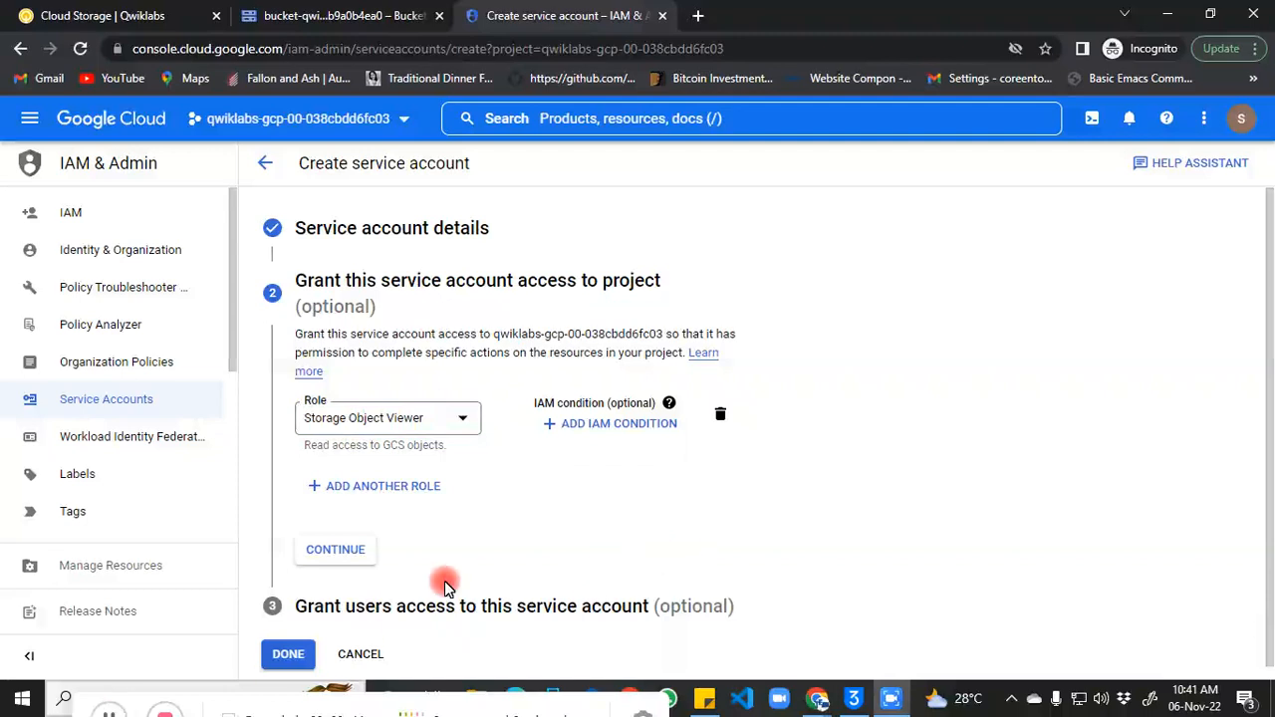
{"action": "left_click", "coordinate": [336, 550]}
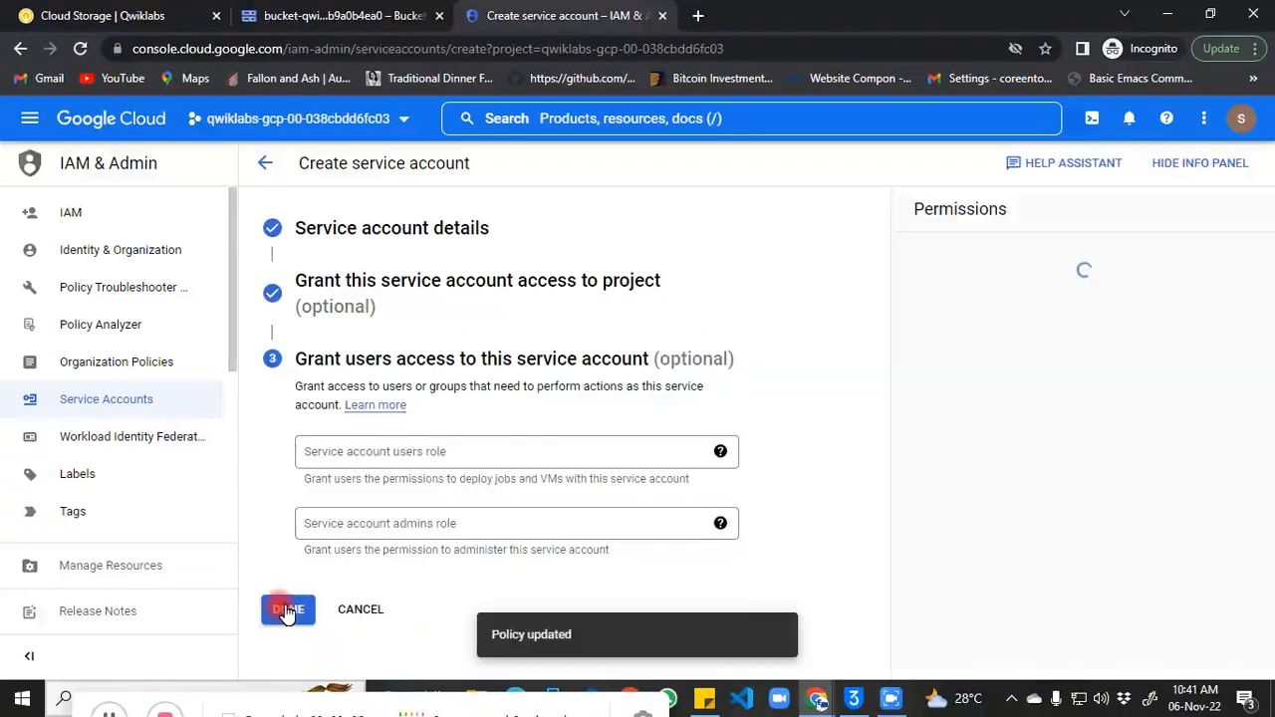
{"action": "left_click", "coordinate": [287, 610]}
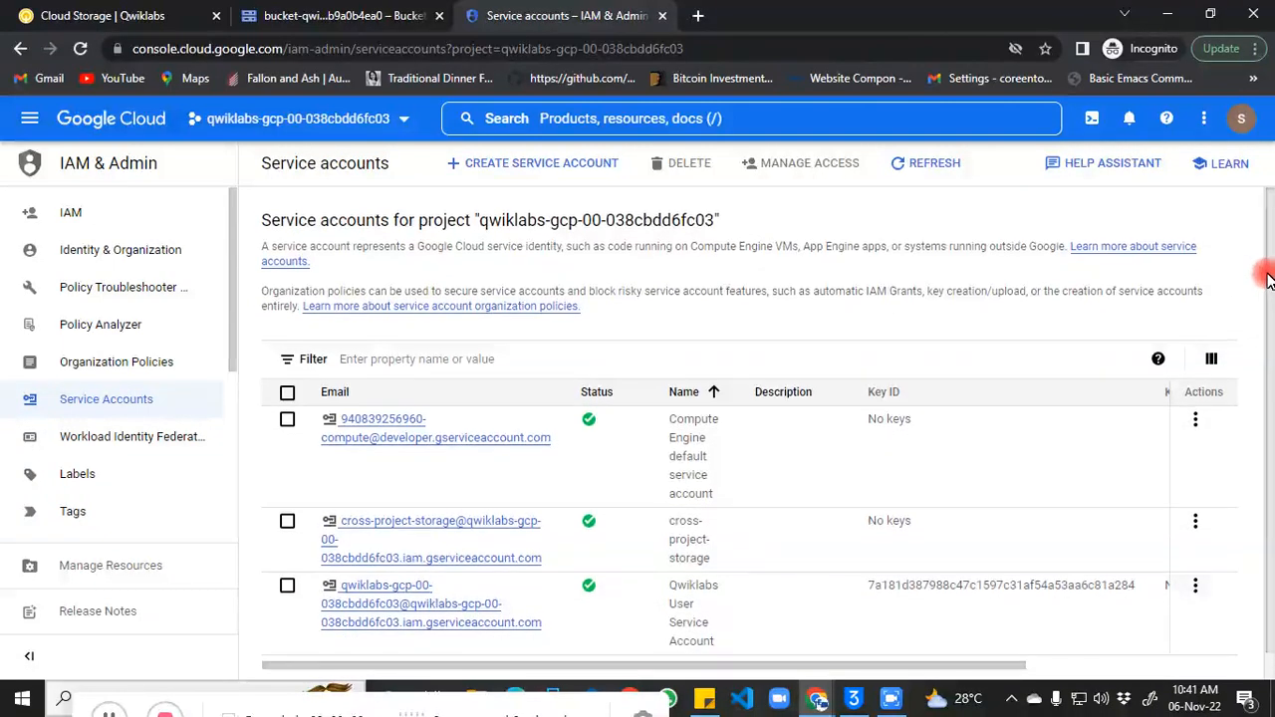
Step: Open the cross-project-storage service account details and show its empty Keys tab
{"action": "left_click_drag", "start_coordinate": [1270, 297], "coordinate": [1271, 334]}
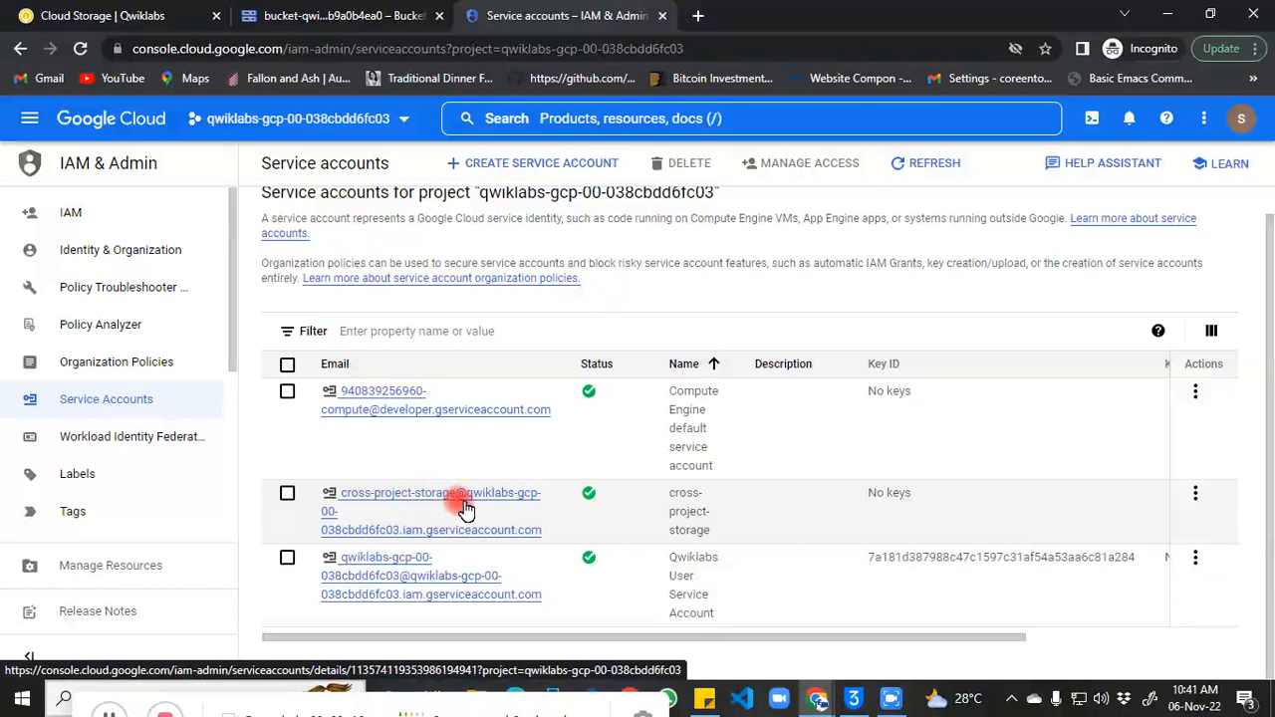
{"action": "left_click", "coordinate": [371, 508]}
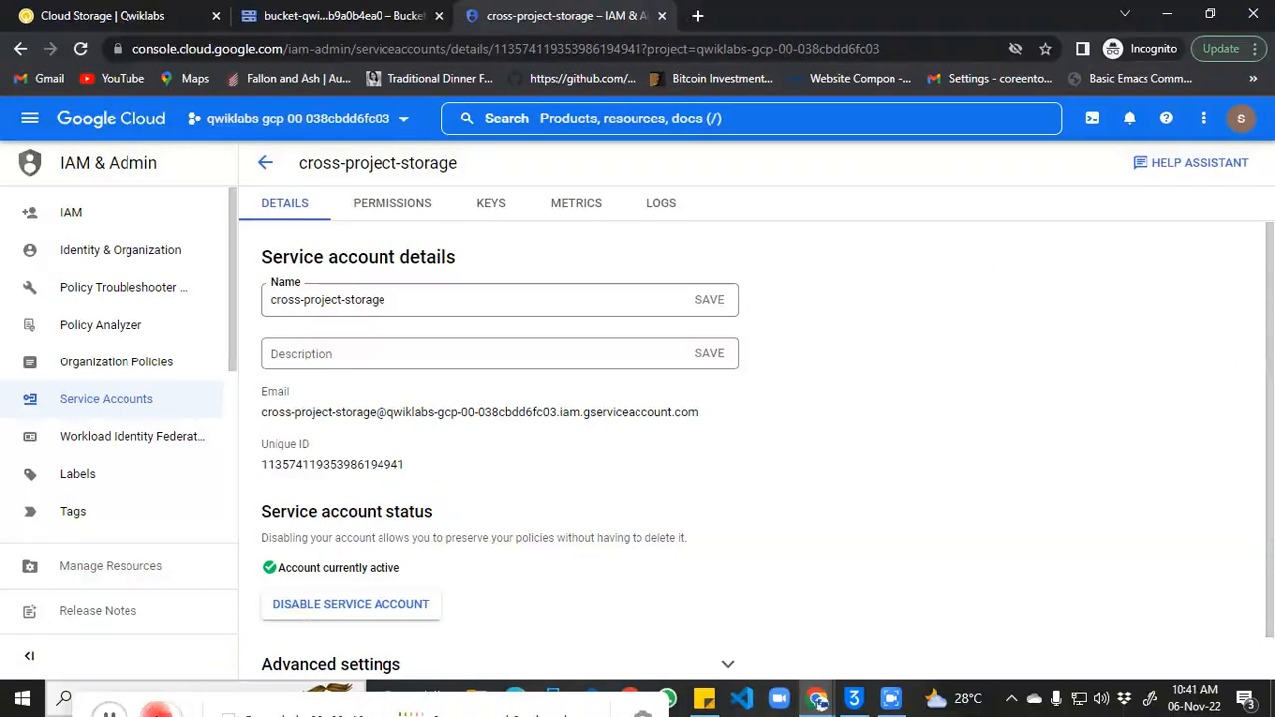
{"action": "left_click", "coordinate": [115, 713]}
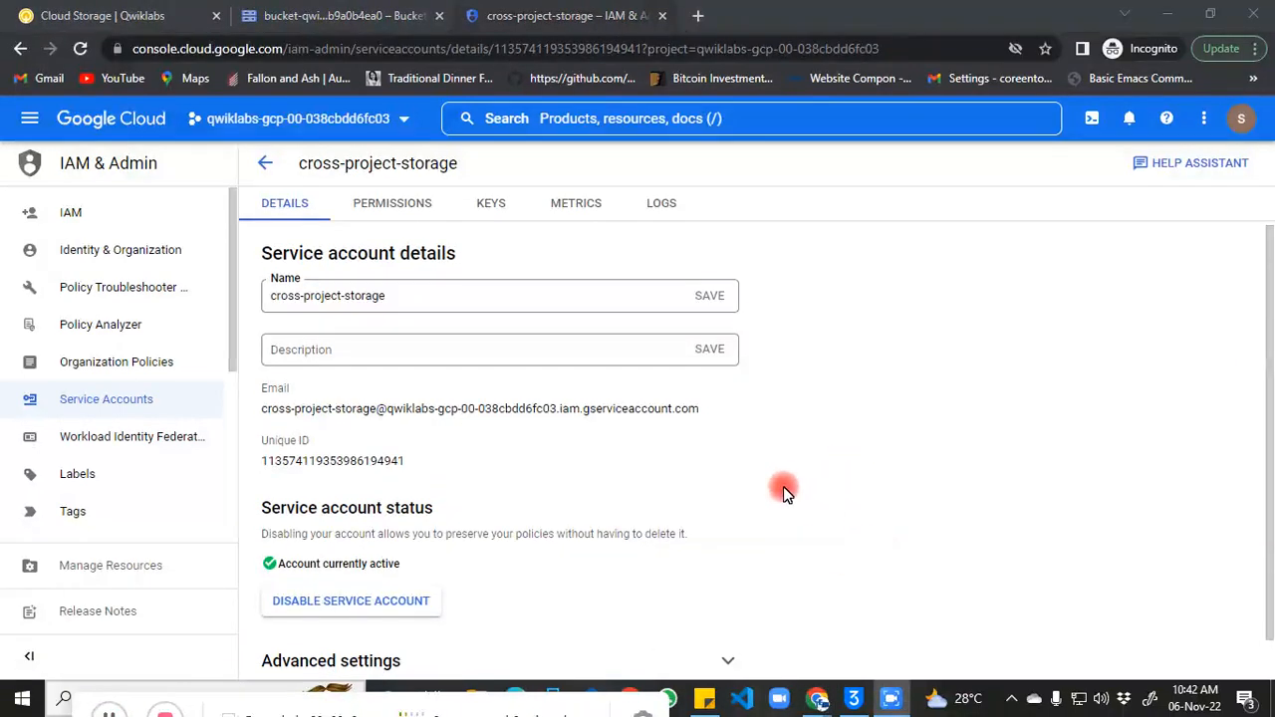
{"action": "left_click", "coordinate": [492, 203]}
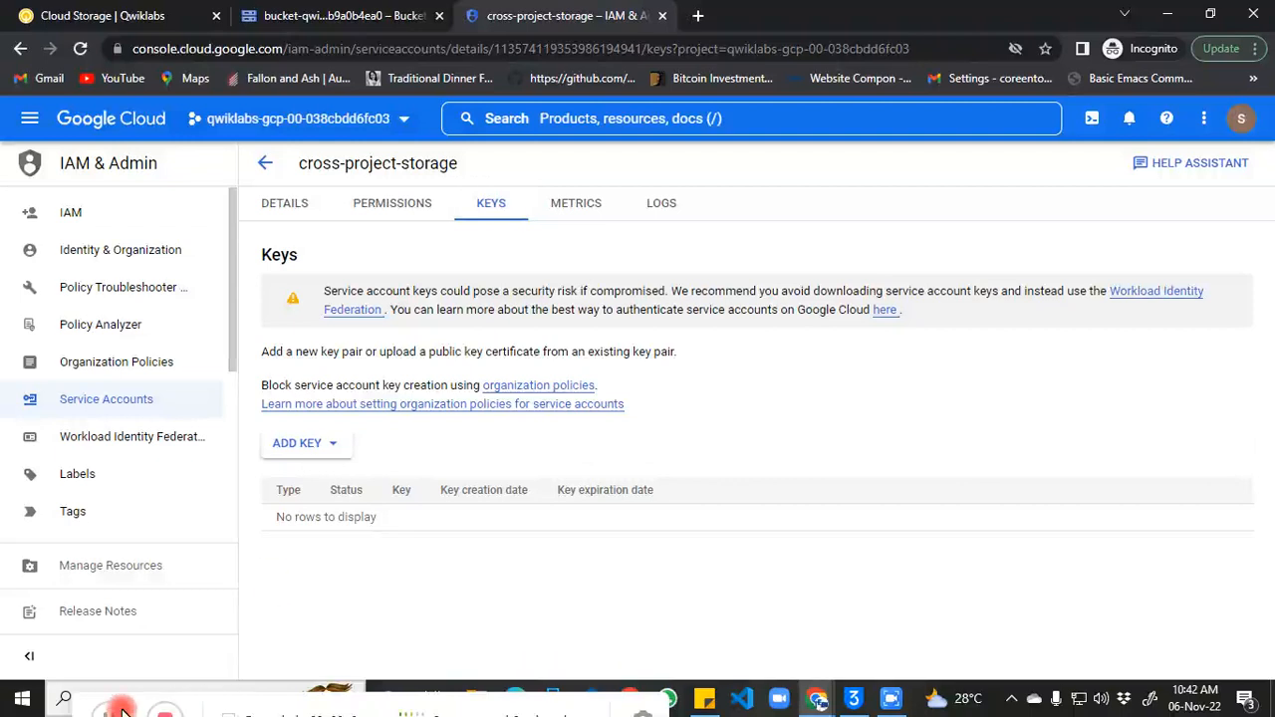
Step: Create and download a new JSON private key for cross-project-storage, then dismiss the confirmation
{"action": "left_click", "coordinate": [312, 451]}
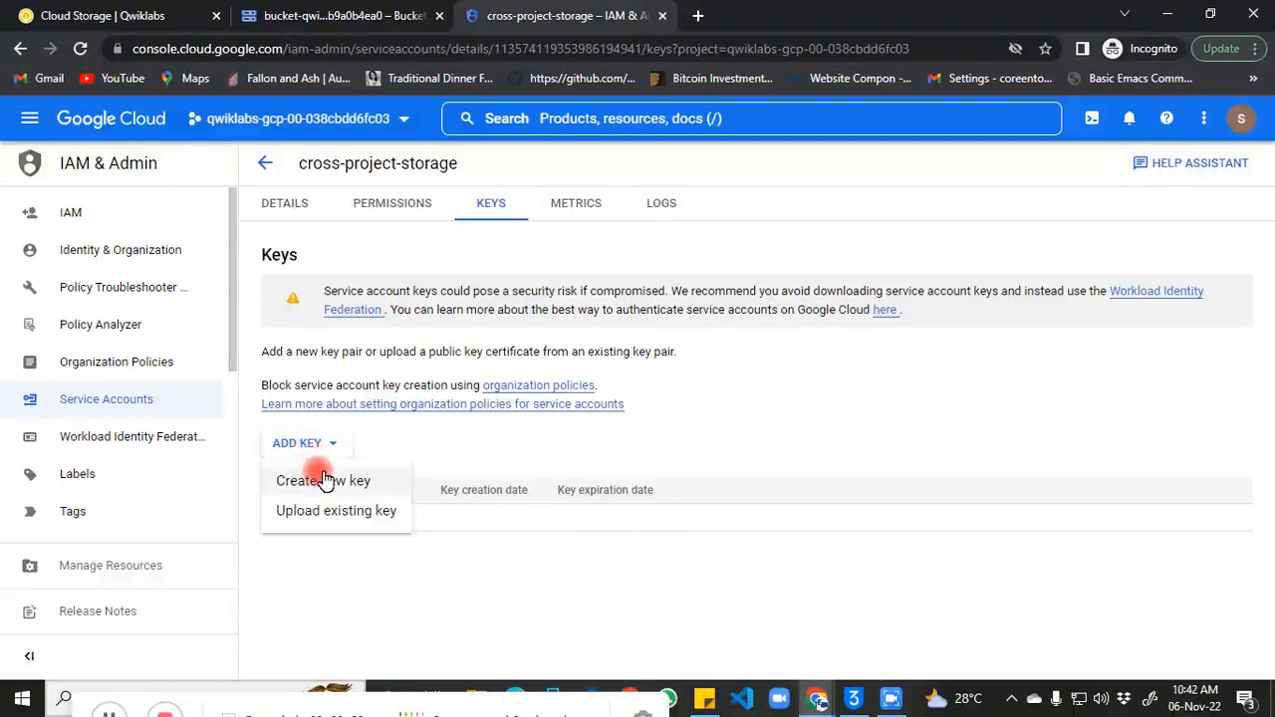
{"action": "left_click", "coordinate": [329, 482]}
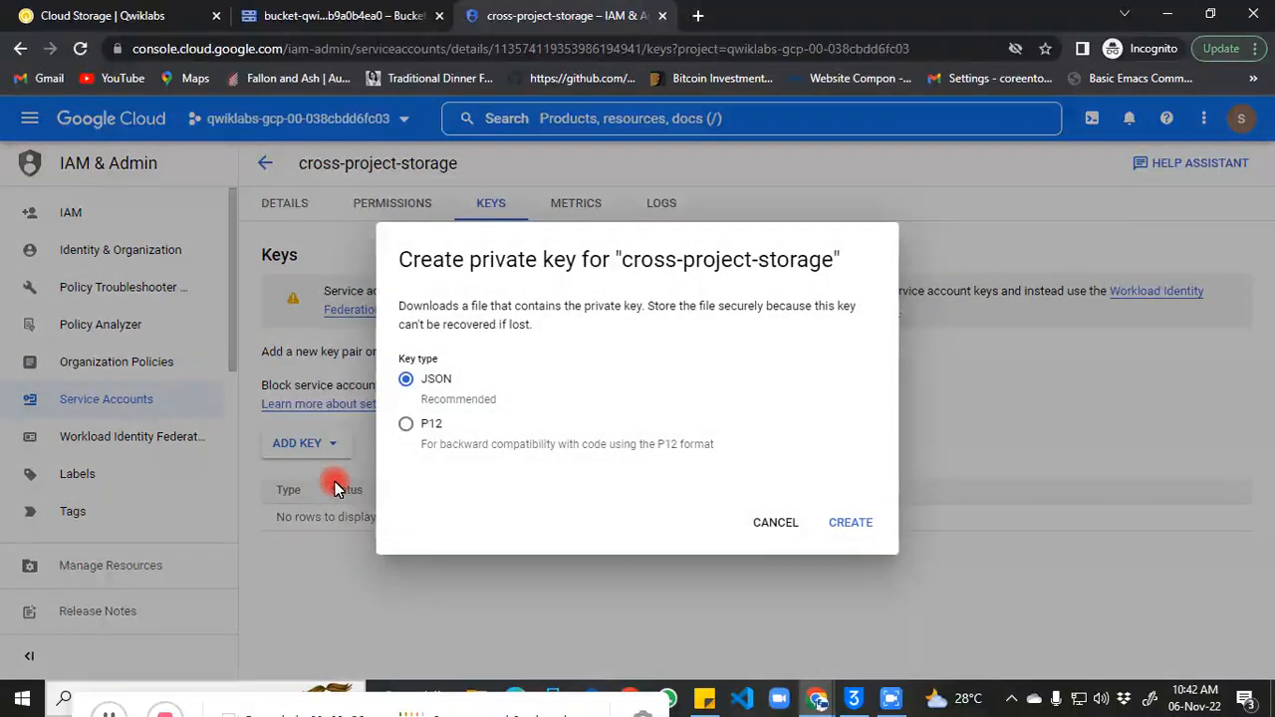
{"action": "left_click", "coordinate": [850, 524]}
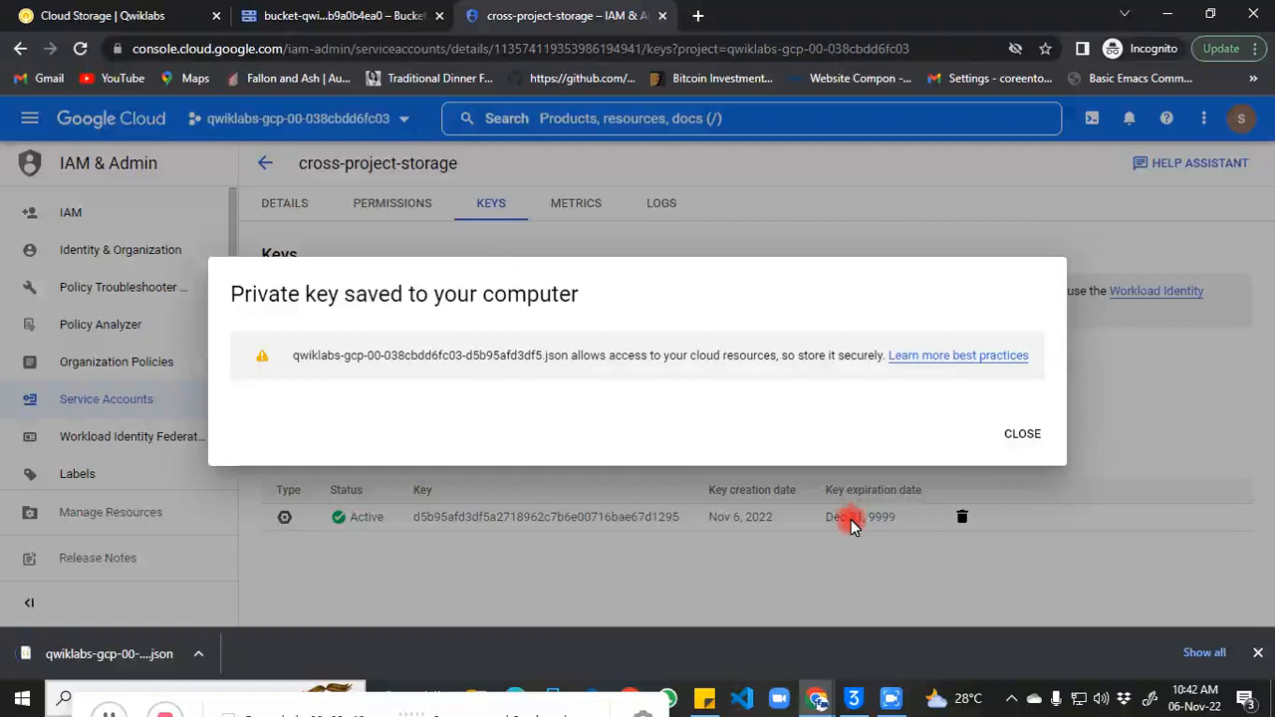
{"action": "left_click", "coordinate": [1022, 436]}
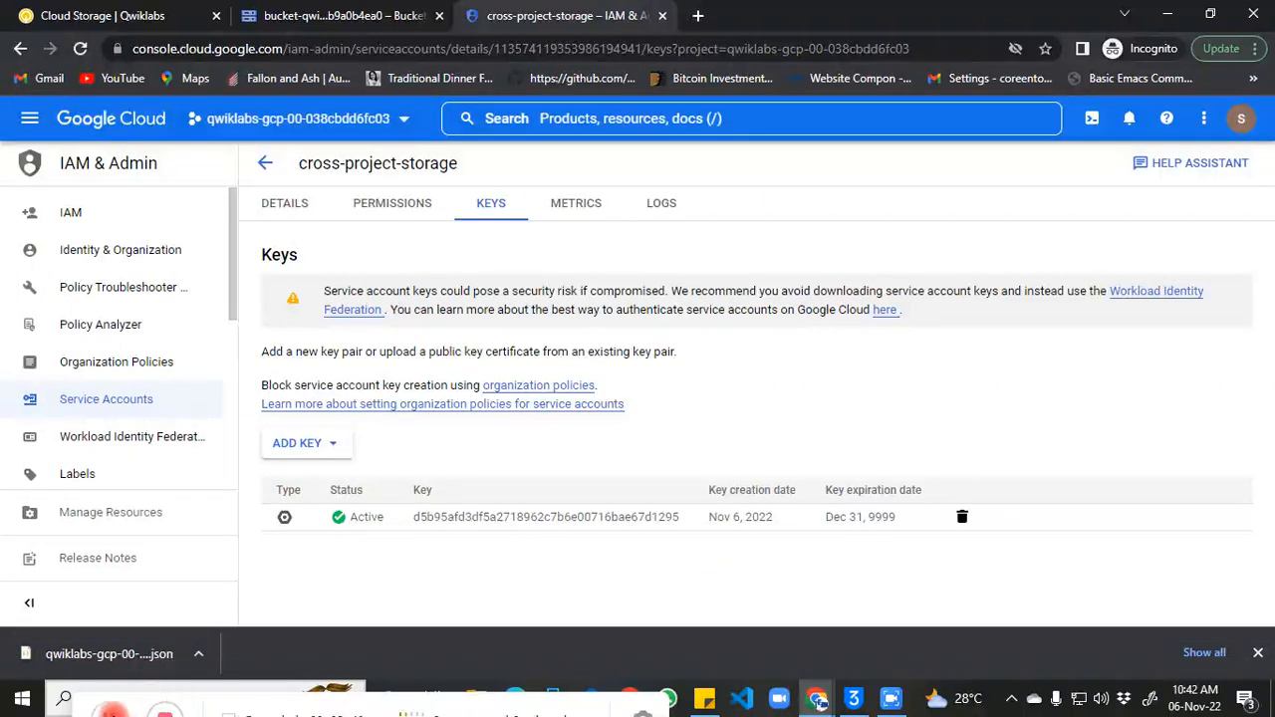
{"action": "left_click", "coordinate": [111, 714]}
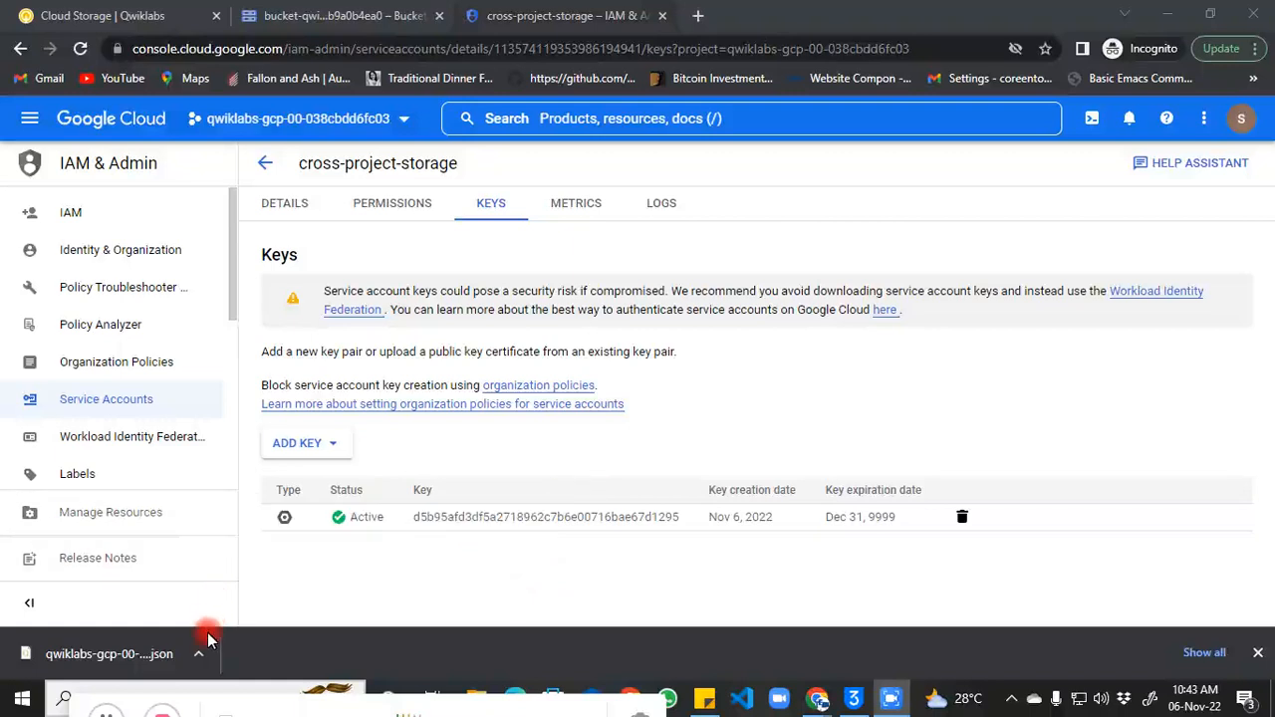
Step: Rename the downloaded JSON key in Downloads to credentials.json and close the folder window
{"action": "left_click", "coordinate": [198, 656]}
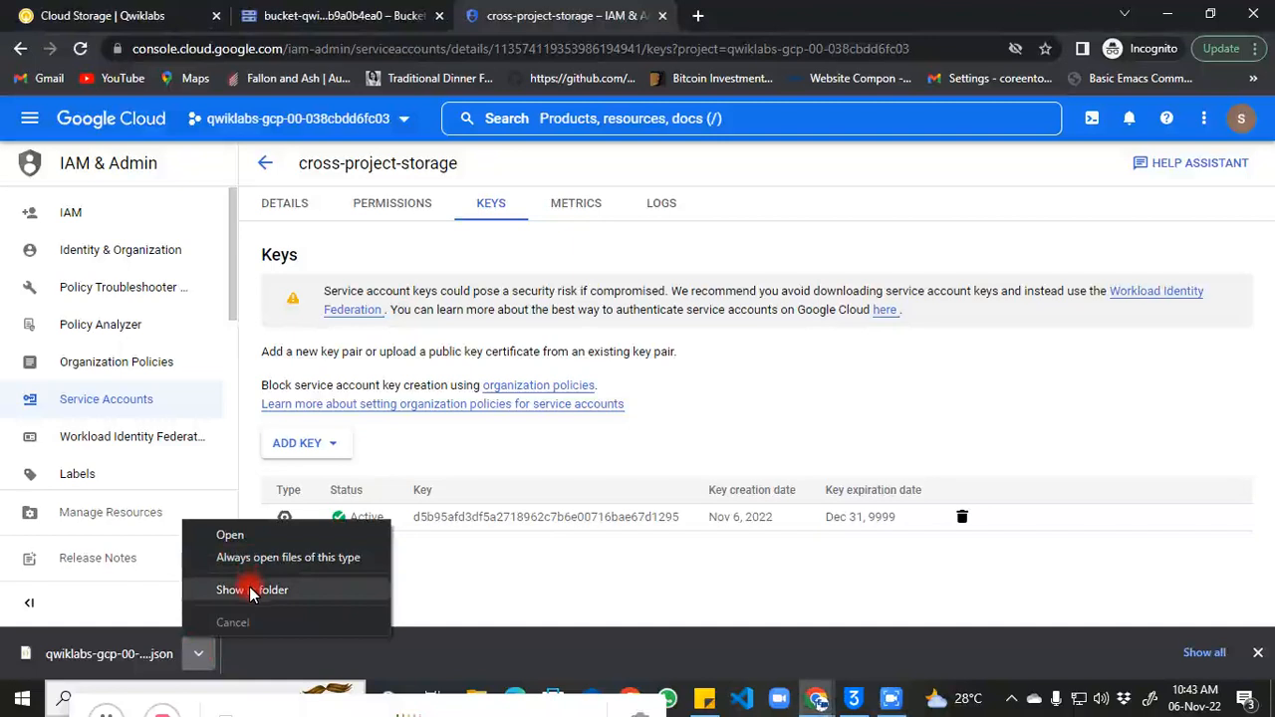
{"action": "left_click", "coordinate": [250, 591]}
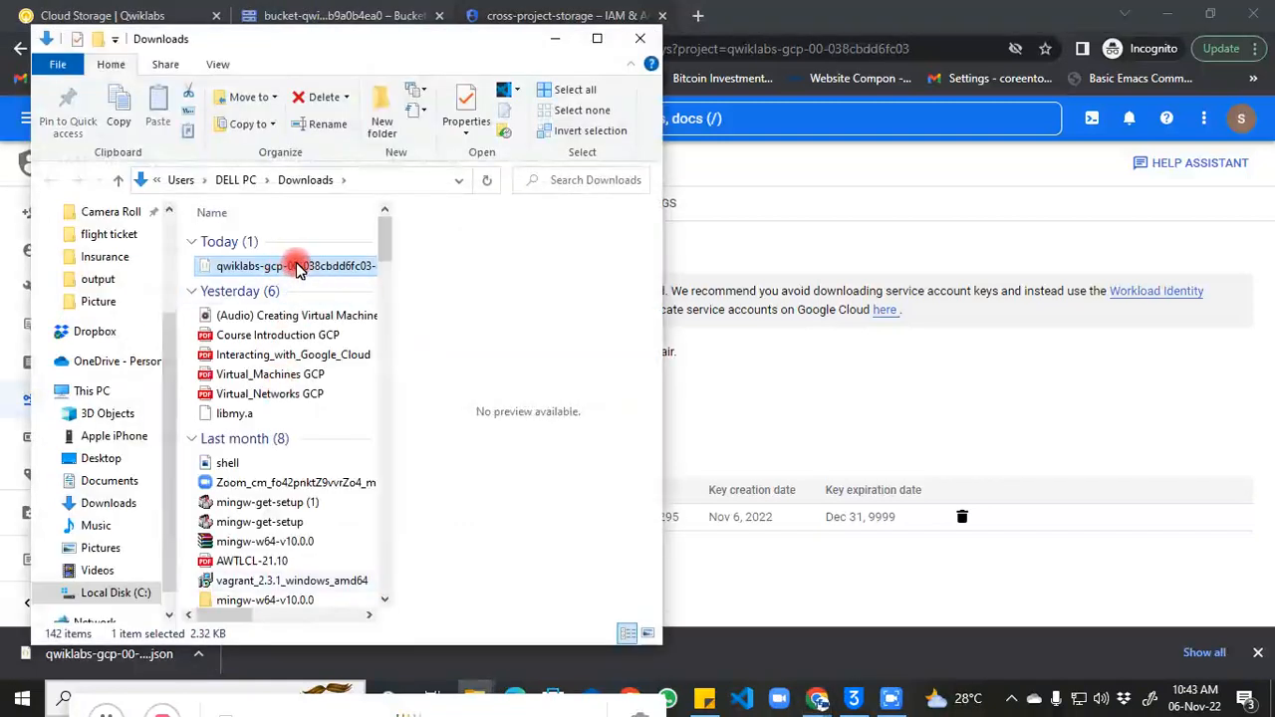
{"action": "double_click", "coordinate": [296, 266]}
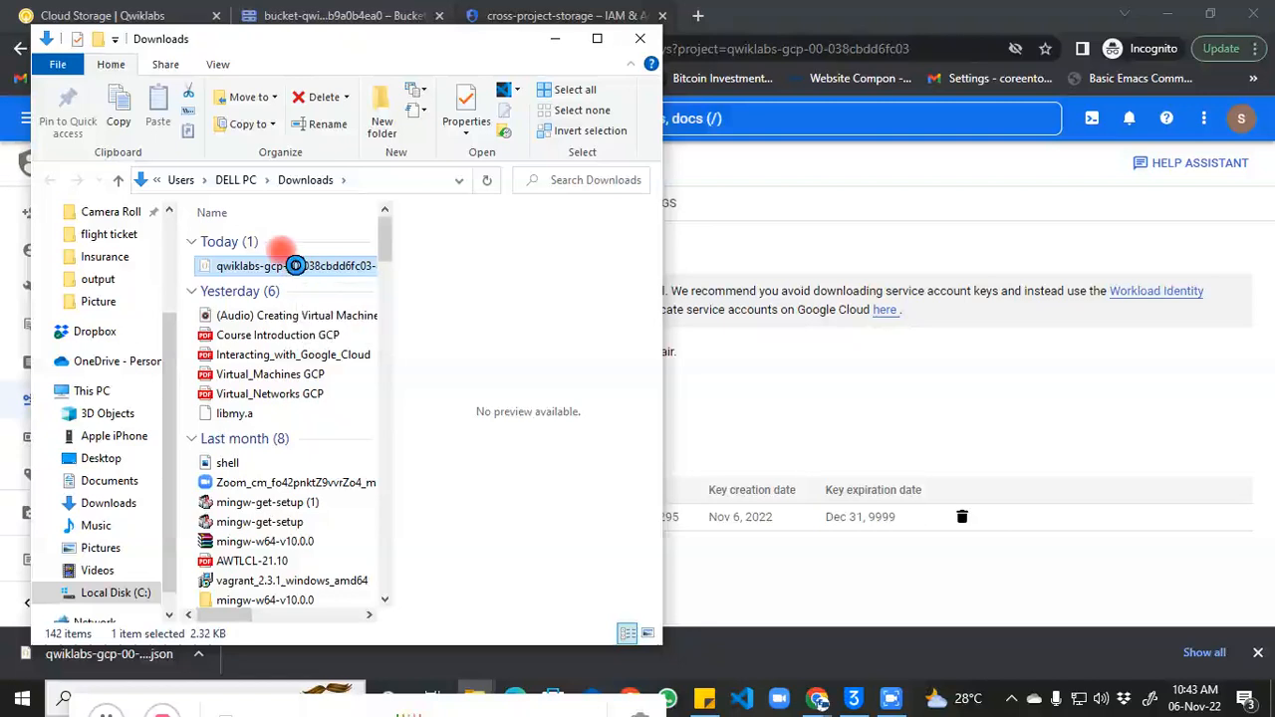
{"action": "right_click", "coordinate": [297, 267]}
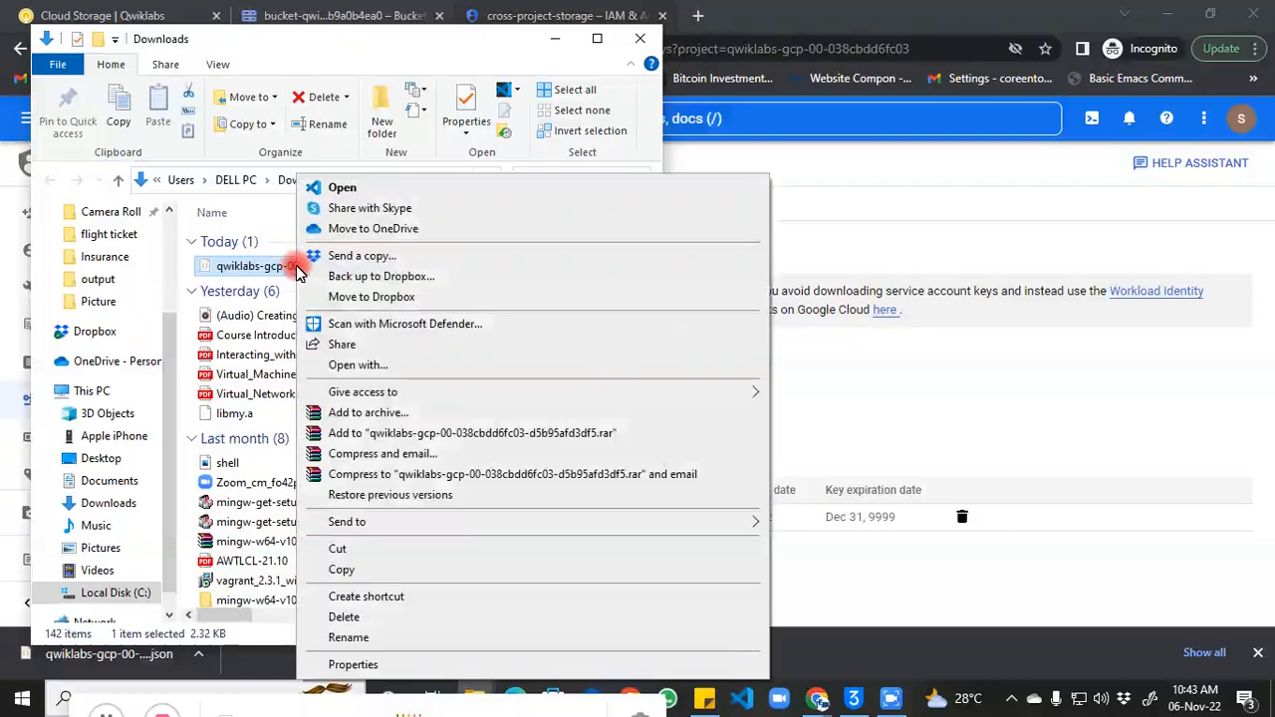
{"action": "left_click", "coordinate": [348, 638]}
{"action": "key", "text": "ctrl+v"}
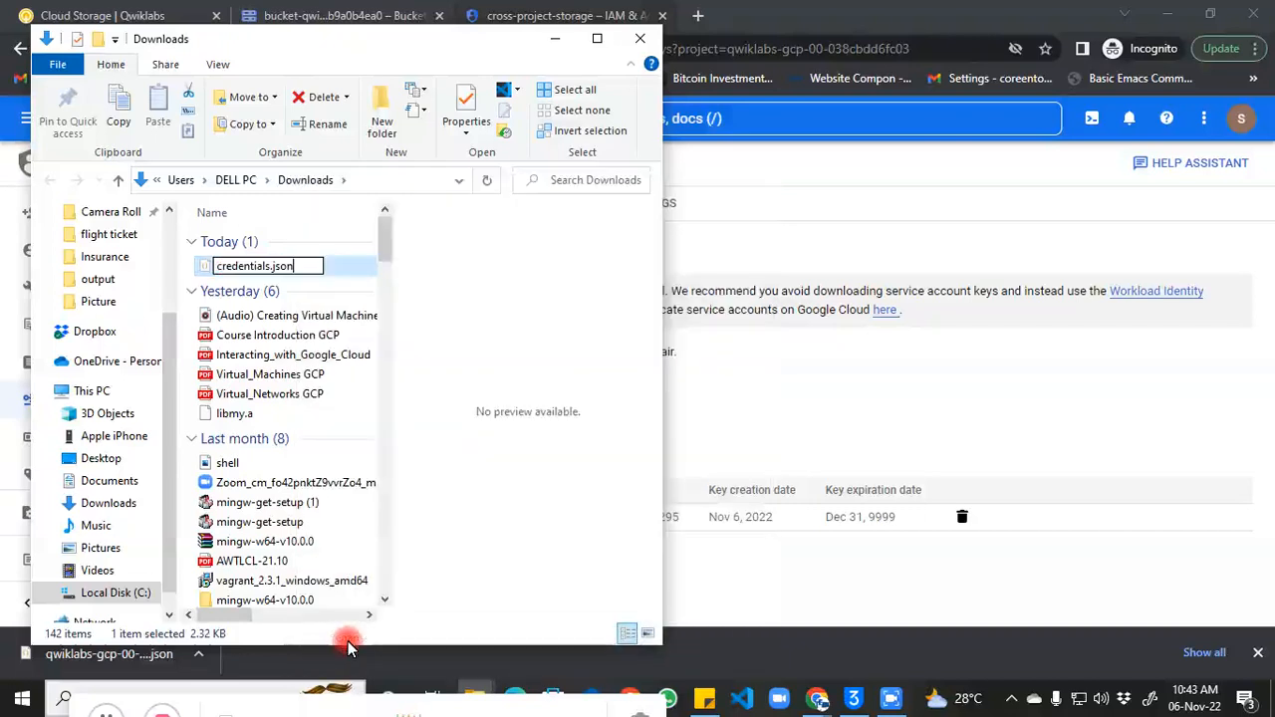
{"action": "key", "text": "Return"}
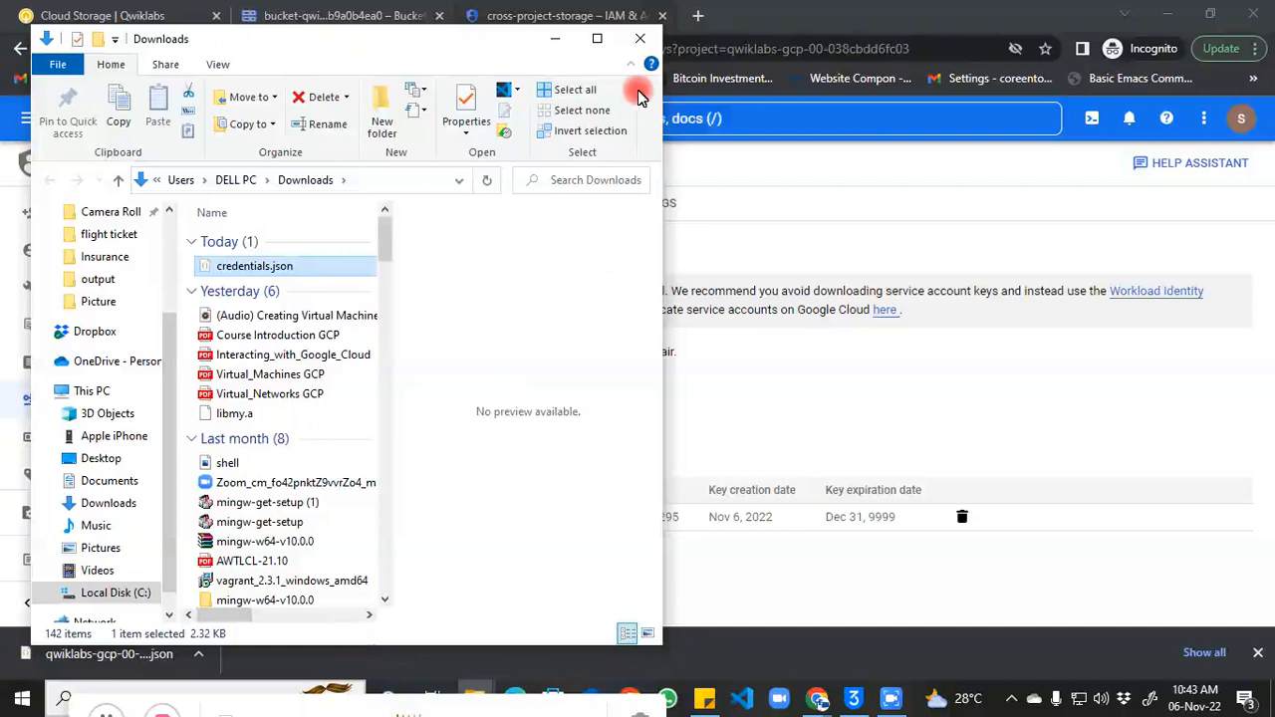
{"action": "left_click", "coordinate": [640, 38]}
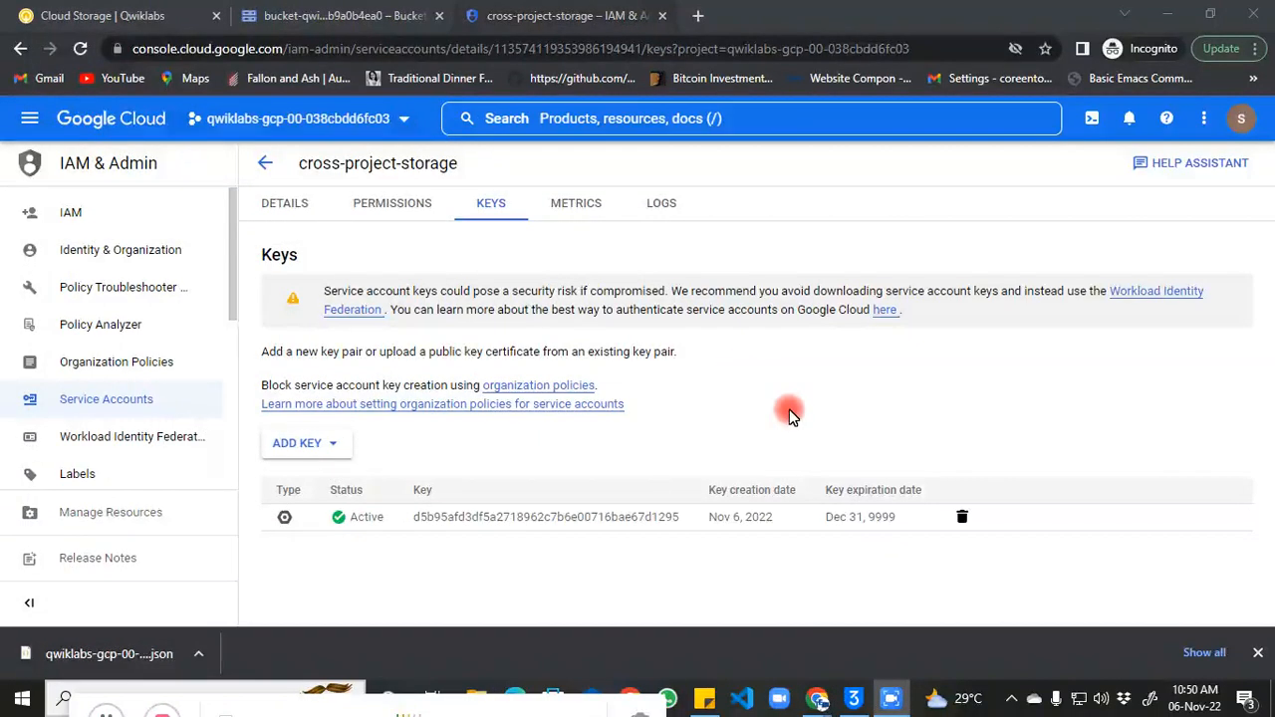
Step: In project qwiklabs-gcp-01-ef1b9a0b4ea0, go to Compute Engine VM instances and begin a new instance
{"action": "left_click", "coordinate": [368, 20]}
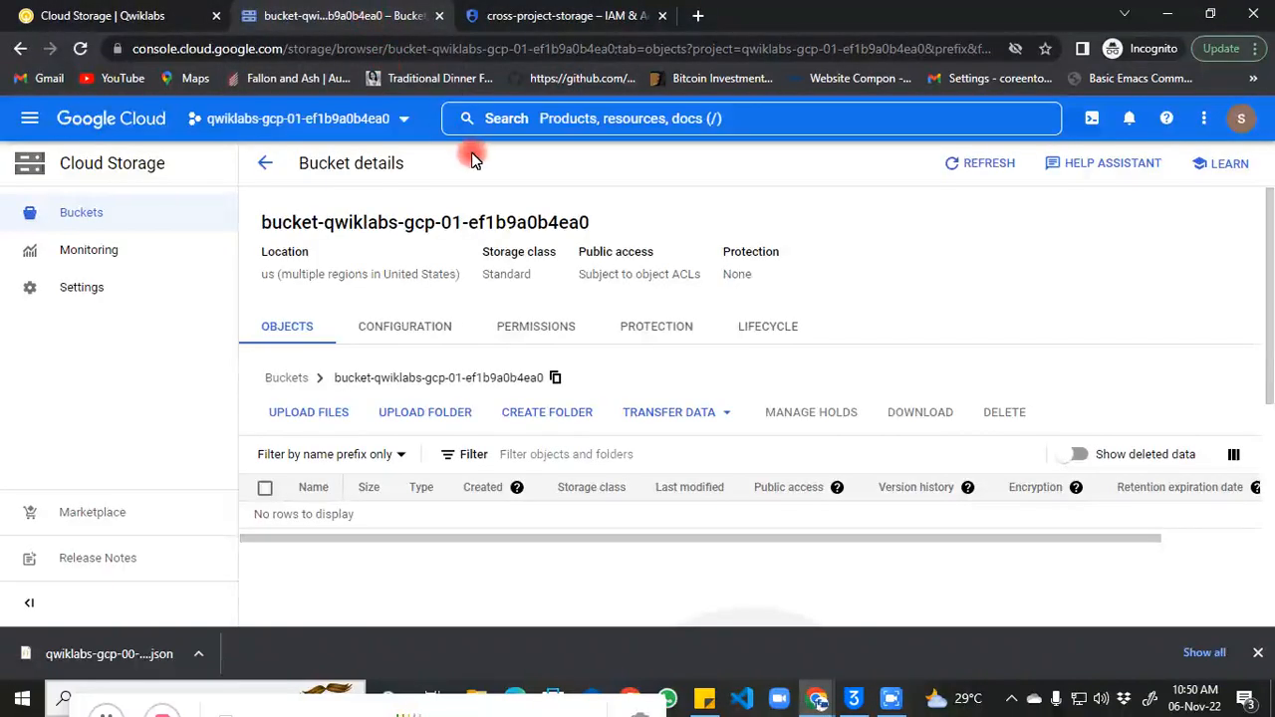
{"action": "left_click", "coordinate": [30, 118]}
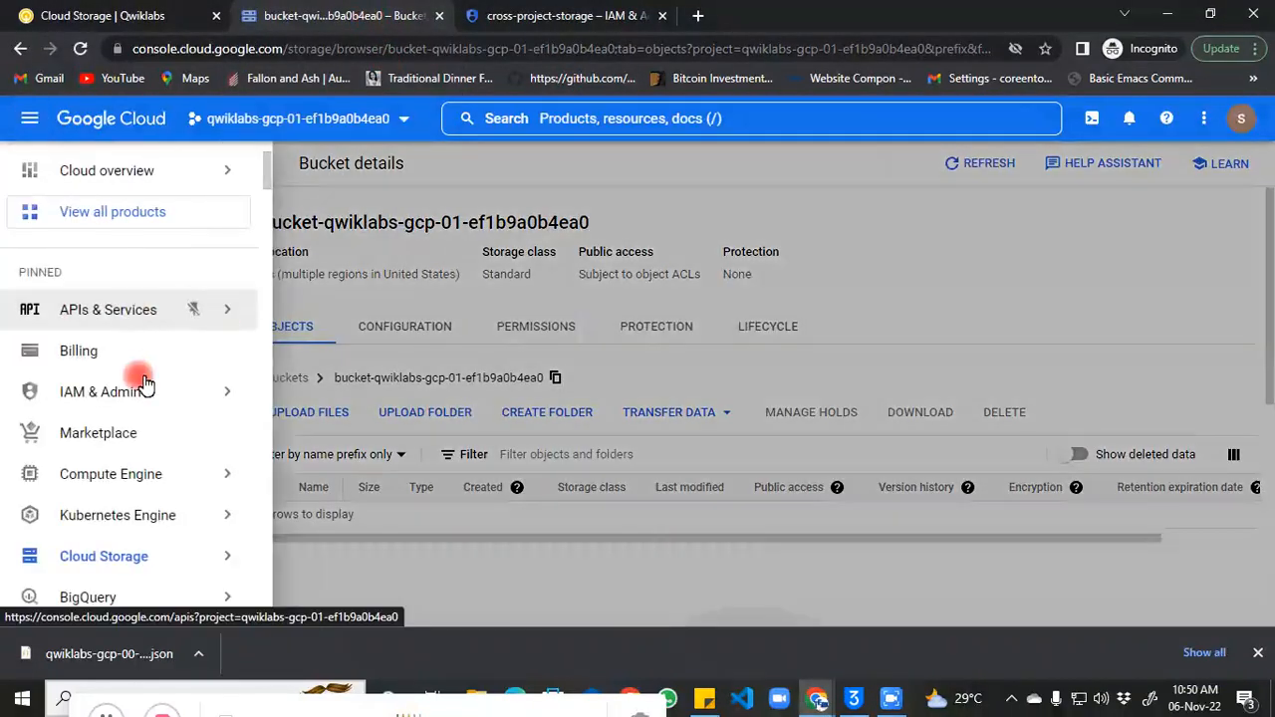
{"action": "mouse_move", "coordinate": [163, 482]}
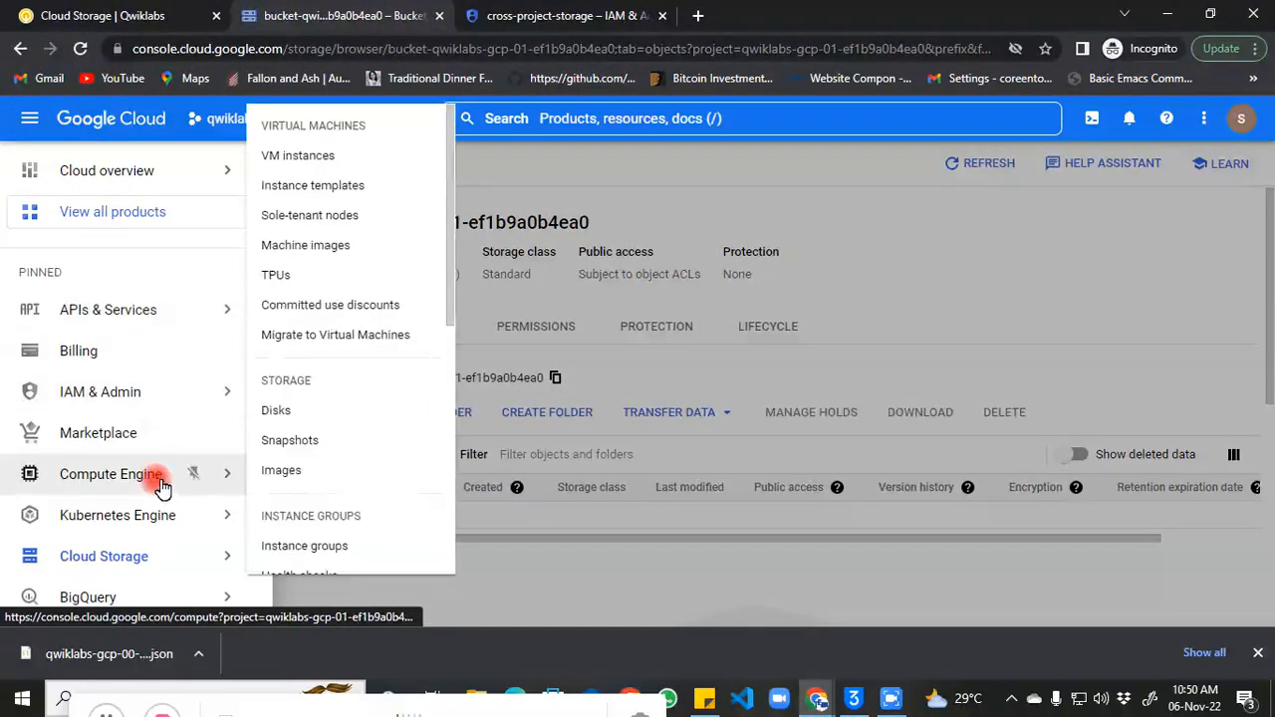
{"action": "left_click", "coordinate": [304, 158]}
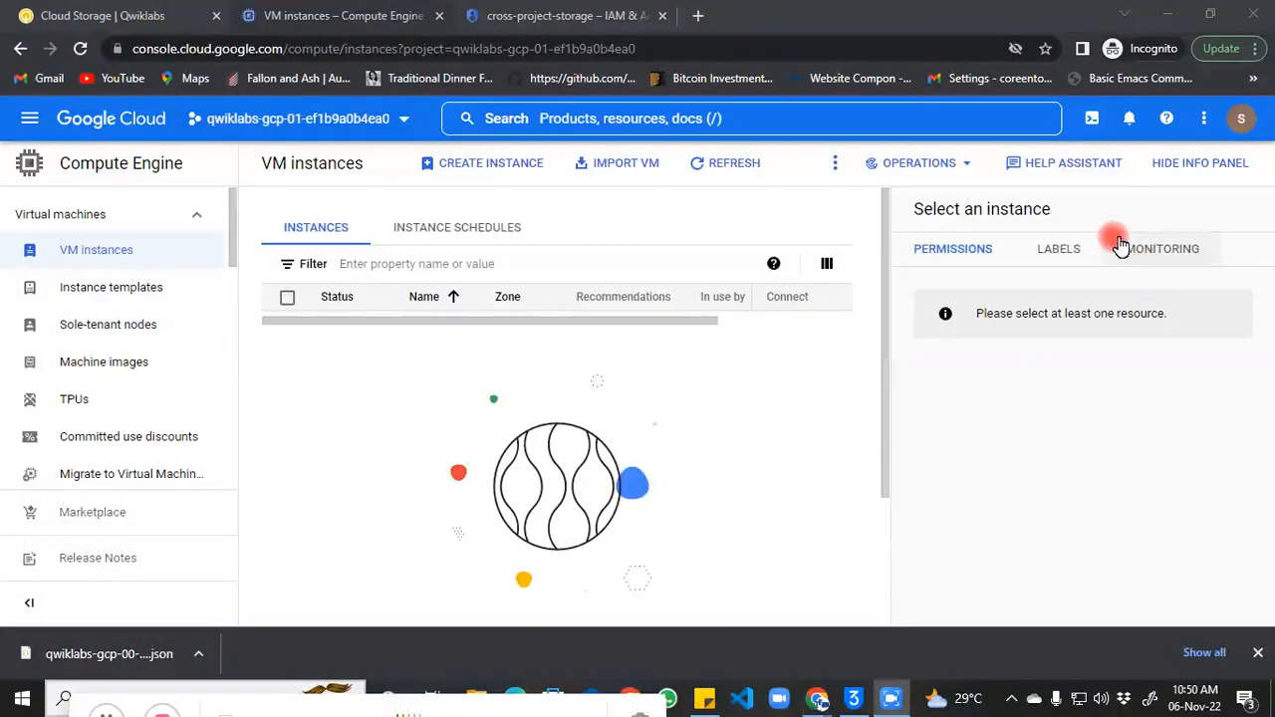
{"action": "left_click", "coordinate": [1184, 168]}
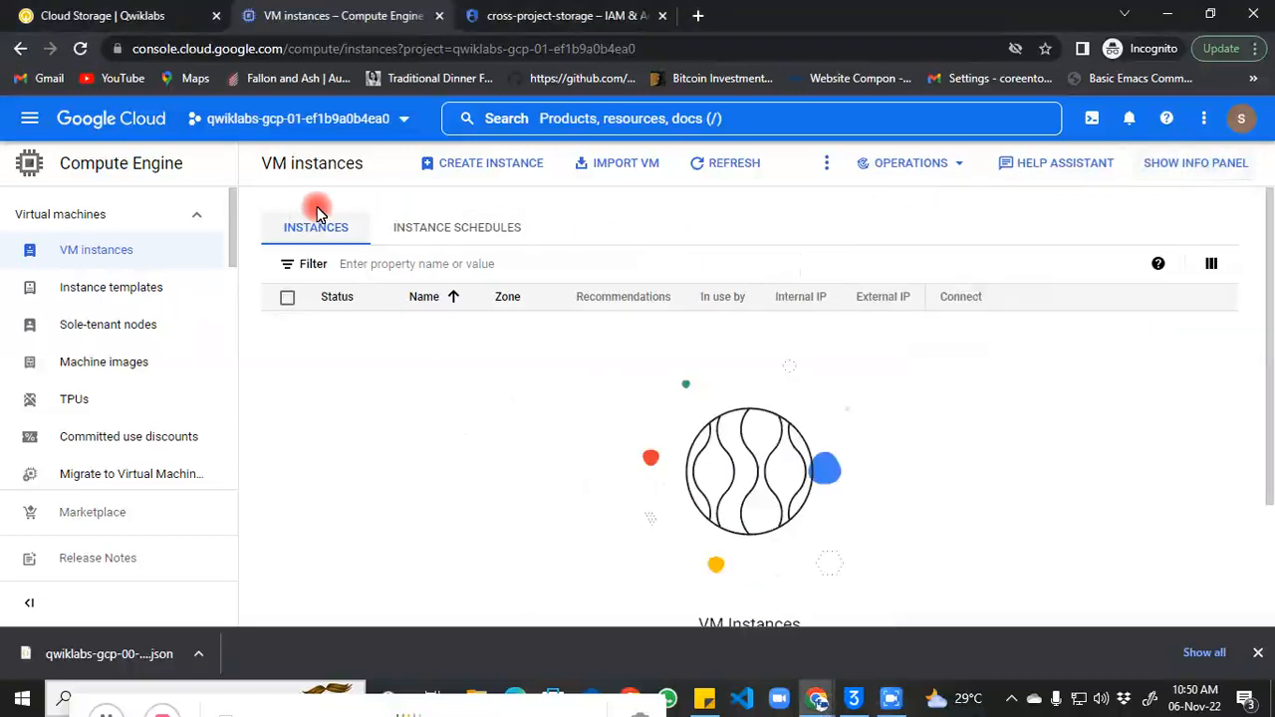
{"action": "left_click", "coordinate": [436, 167]}
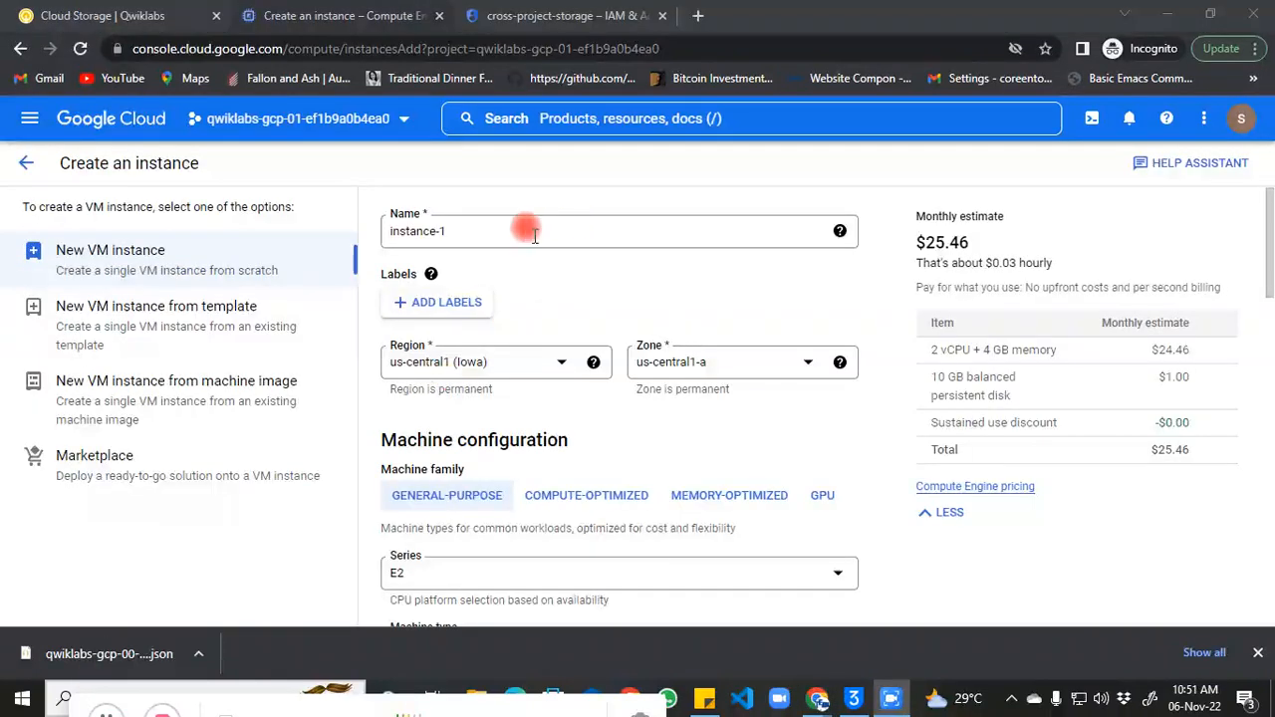
Step: Name the instance crossproject and place it in region europe-west1 (Belgium), zone europe-west1-d
{"action": "left_click", "coordinate": [528, 230]}
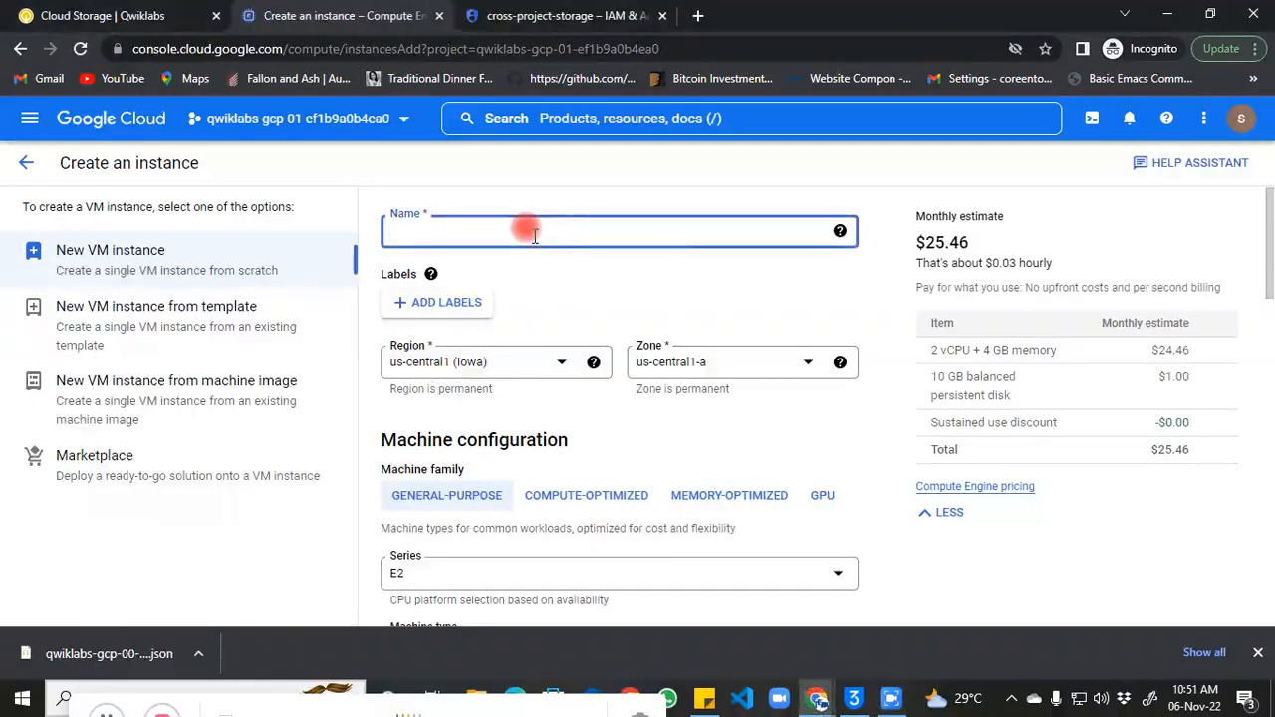
{"action": "left_click", "coordinate": [536, 368]}
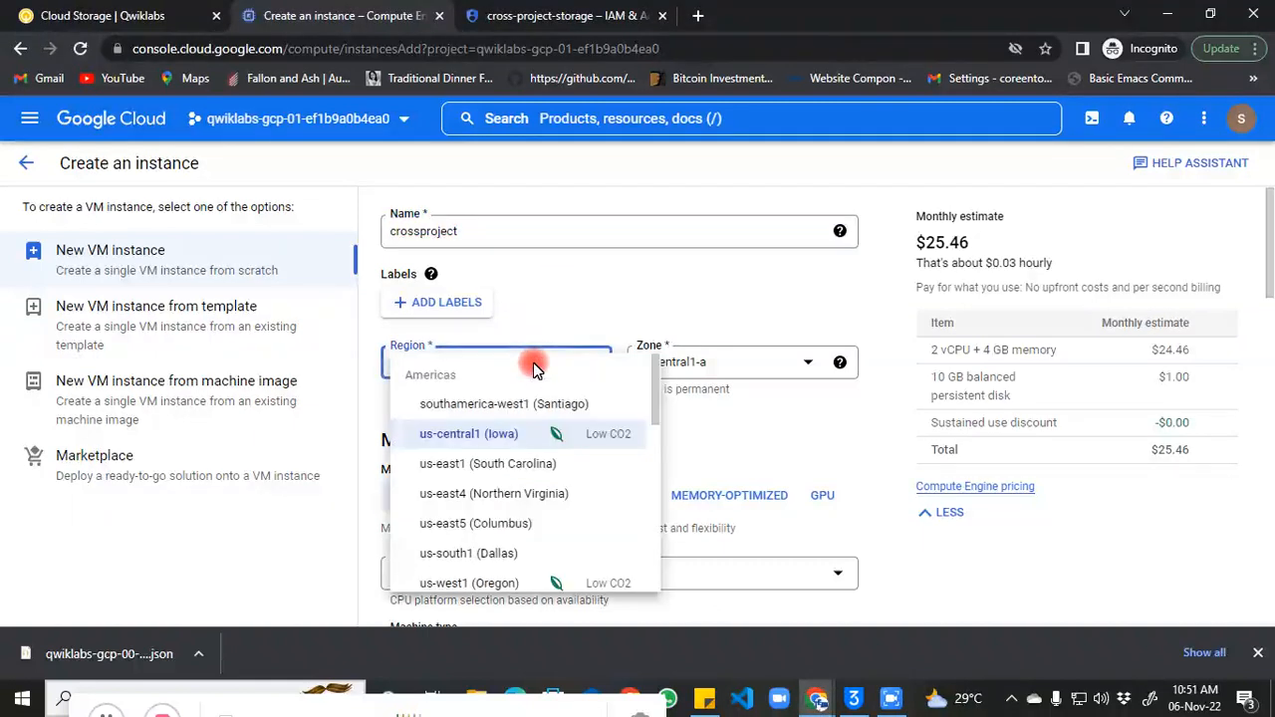
{"action": "key", "text": "e"}
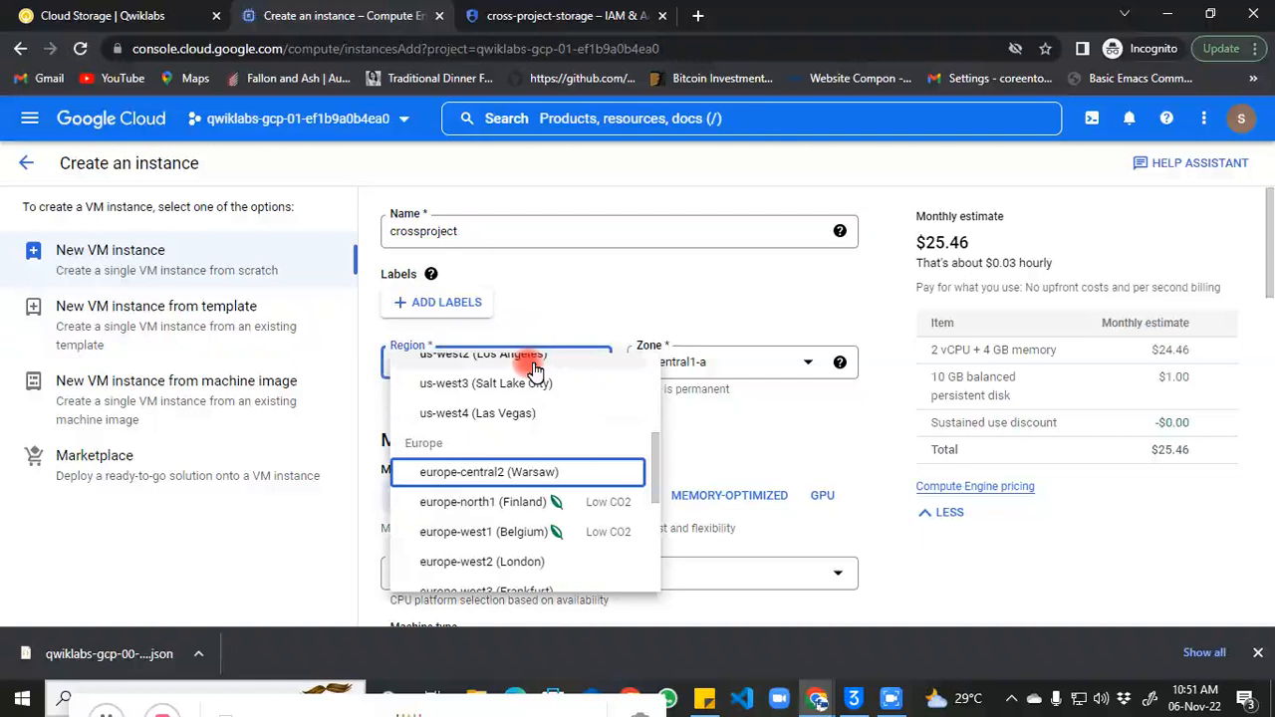
{"action": "left_click", "coordinate": [492, 531]}
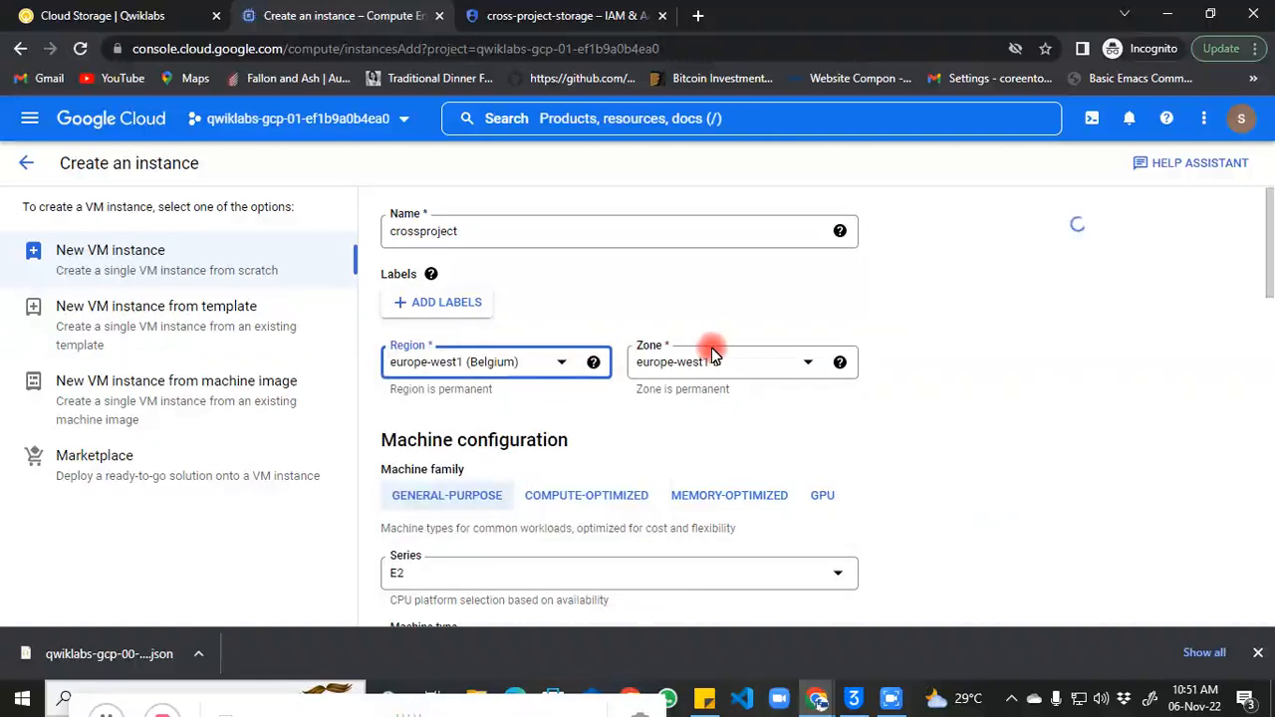
{"action": "left_click", "coordinate": [809, 365]}
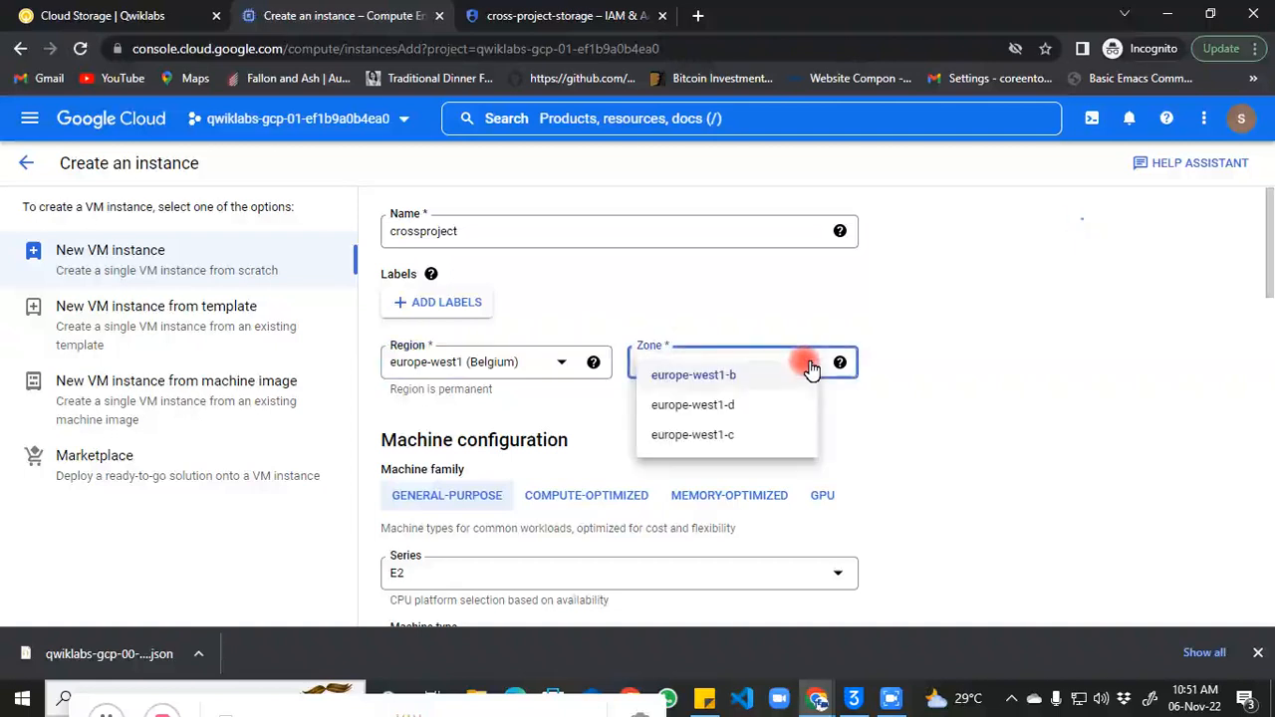
{"action": "left_click", "coordinate": [746, 408]}
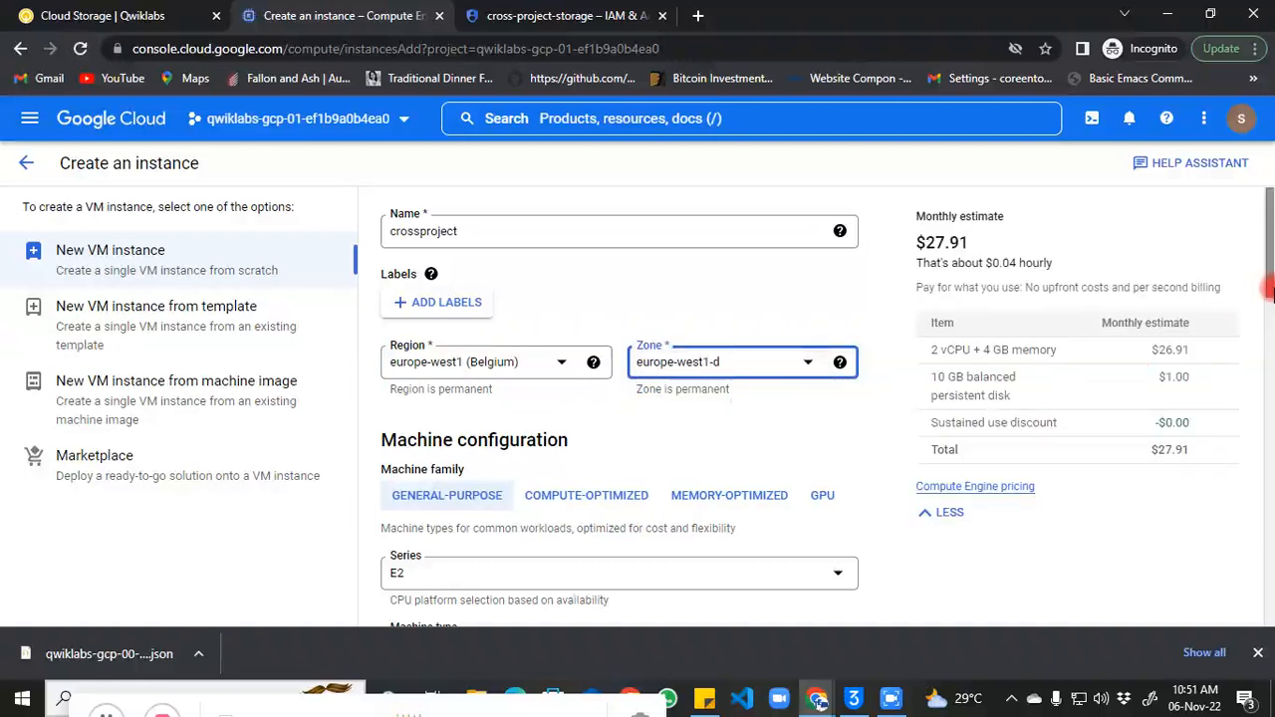
Step: Choose the N1 machine series, giving n1-standard-1 (1 vCPU, 3.75 GB) at $27.70 monthly
{"action": "scroll", "coordinate": [1271, 286], "scroll_direction": "down", "scroll_amount": 3}
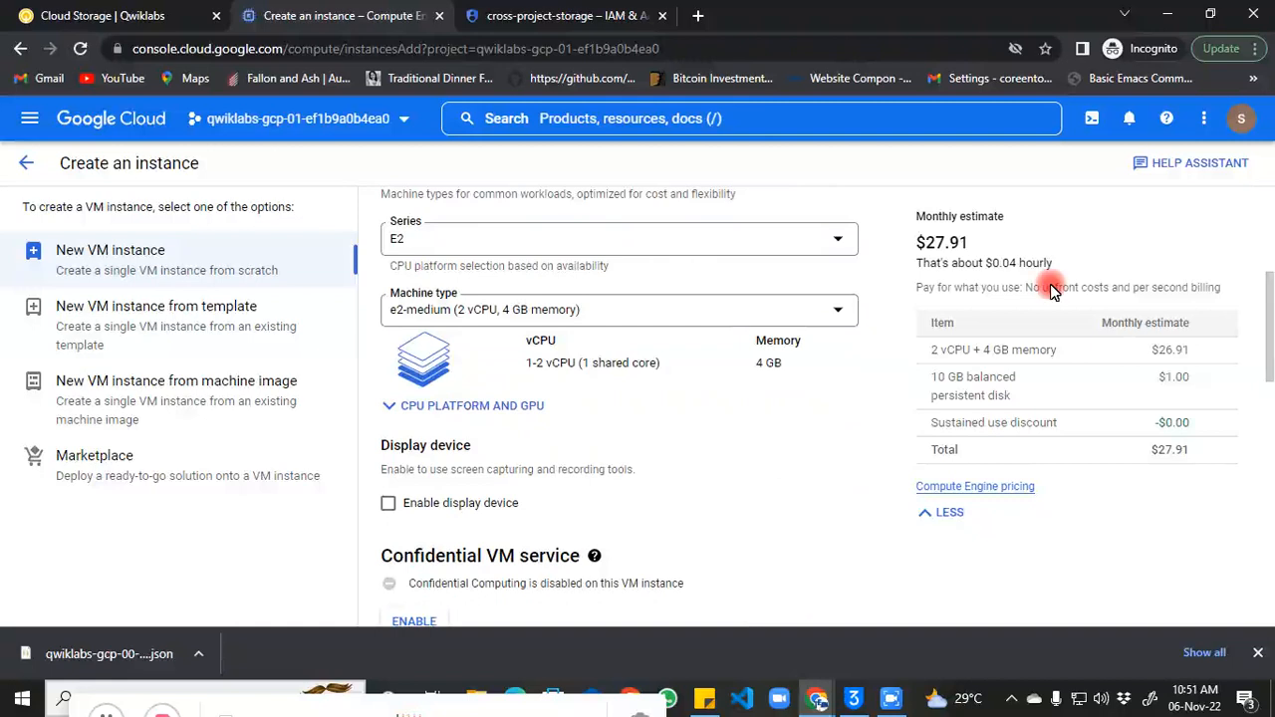
{"action": "left_click", "coordinate": [847, 246]}
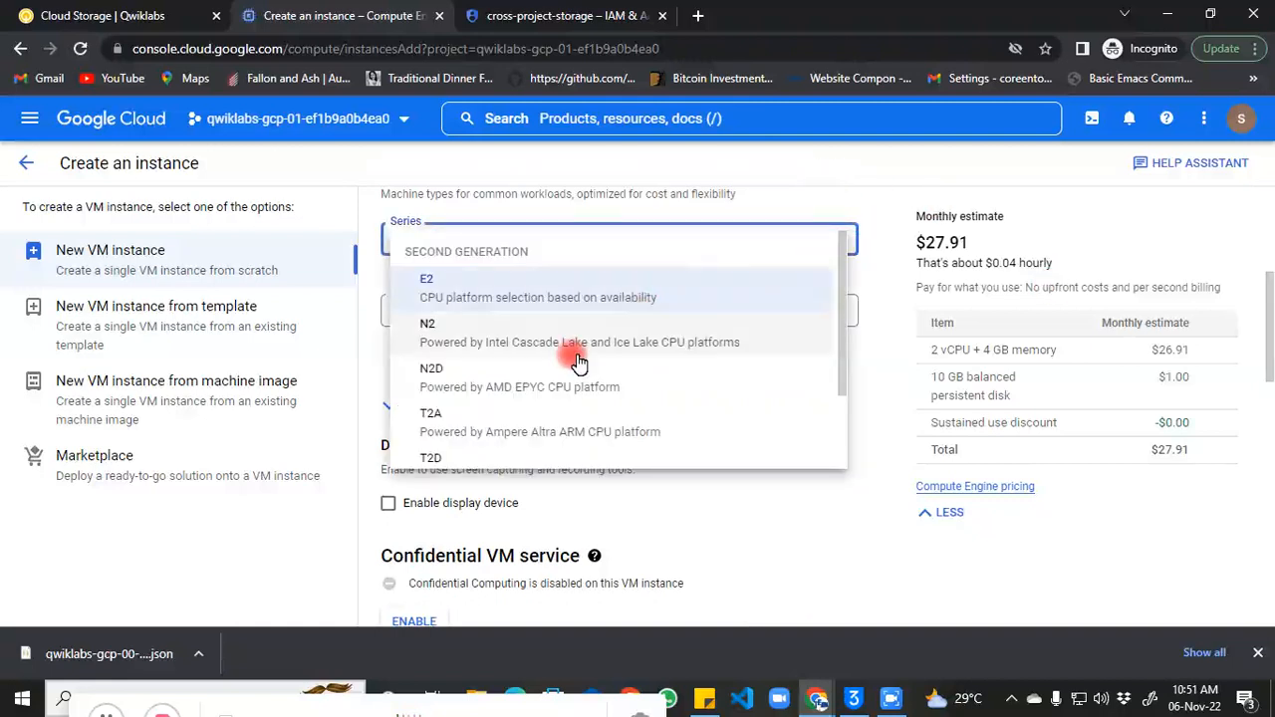
{"action": "scroll", "coordinate": [844, 285], "scroll_direction": "down", "scroll_amount": 2}
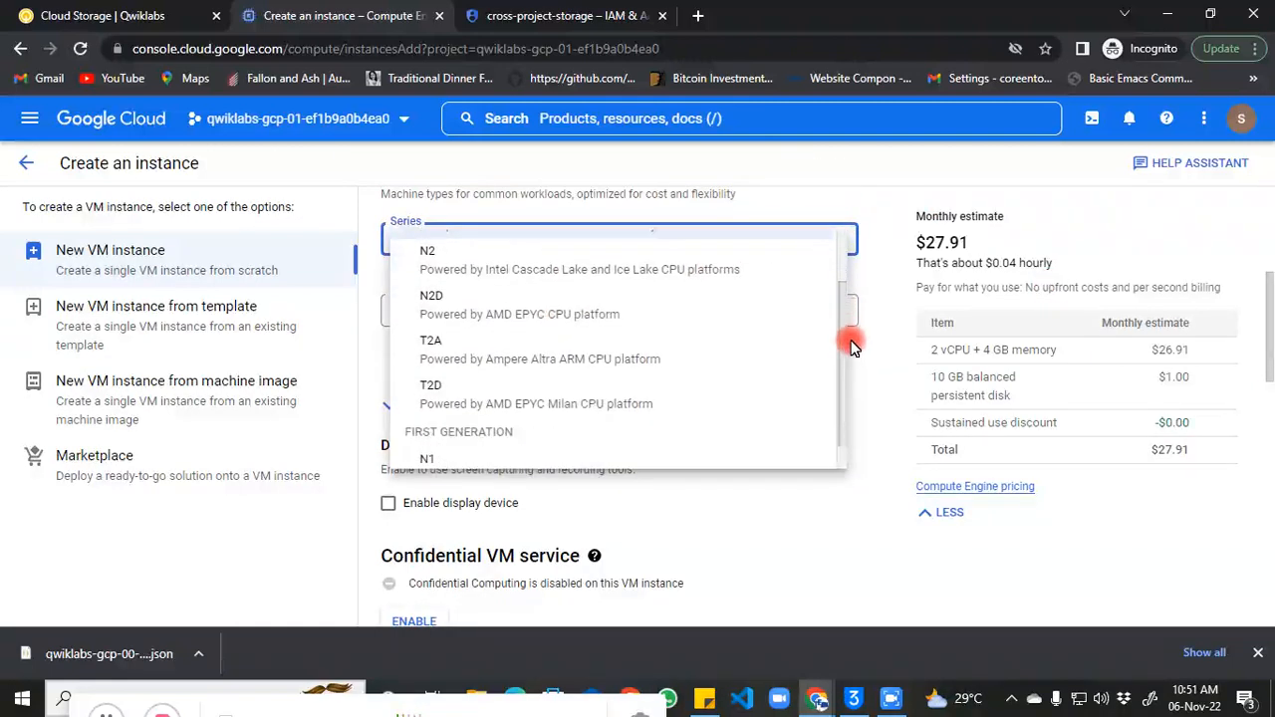
{"action": "left_click", "coordinate": [698, 444]}
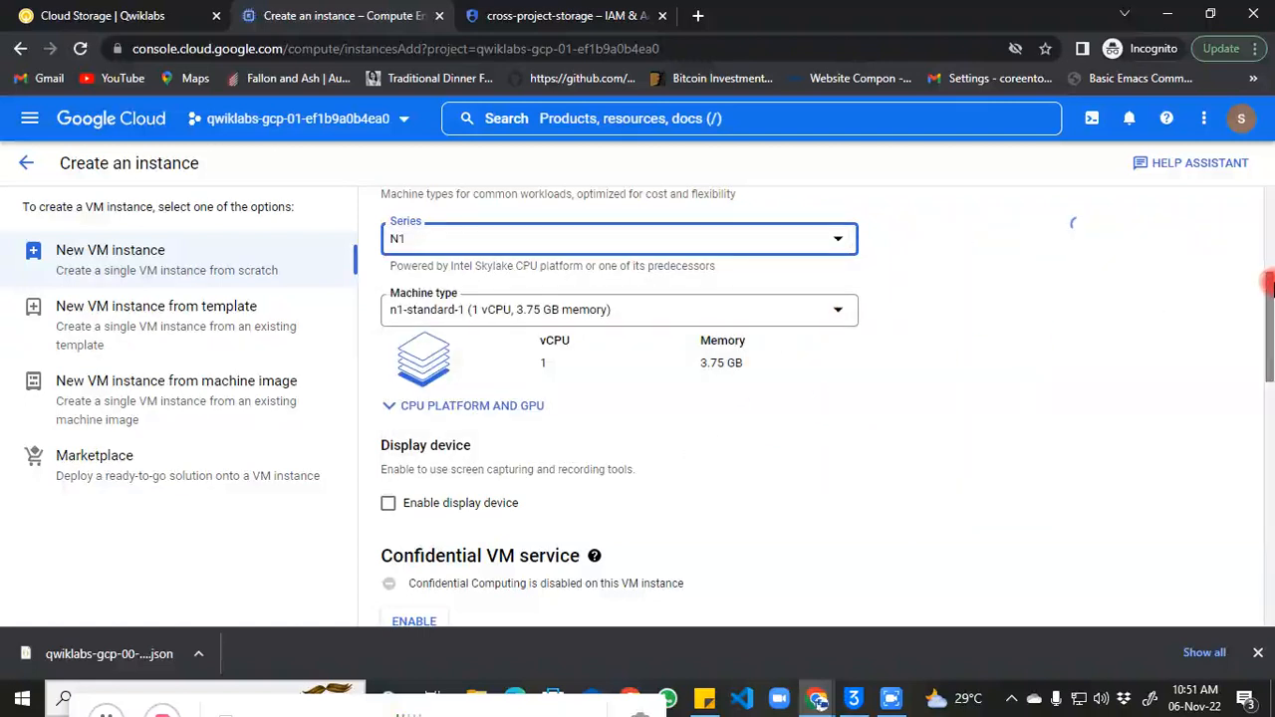
{"action": "left_click_drag", "start_coordinate": [1272, 288], "coordinate": [1265, 402]}
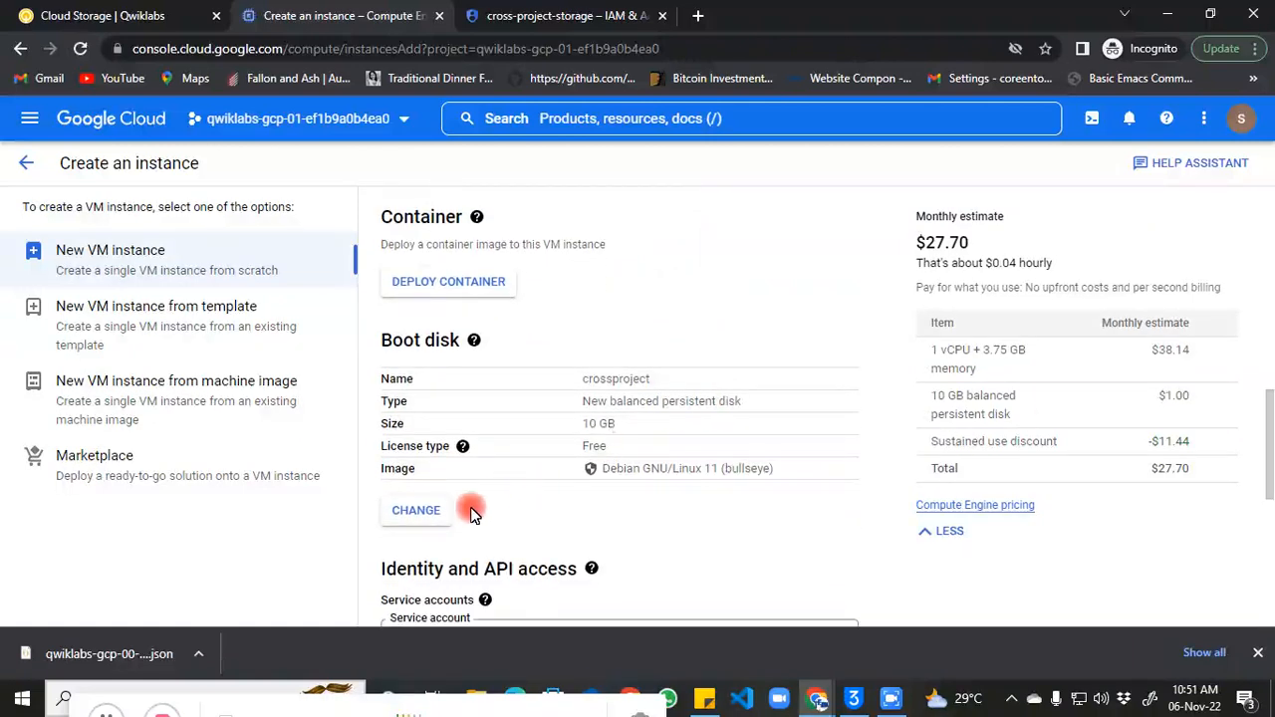
Step: Set the boot disk image to Debian GNU/Linux 10 (buster) on a 10 GB balanced disk
{"action": "left_click", "coordinate": [424, 513]}
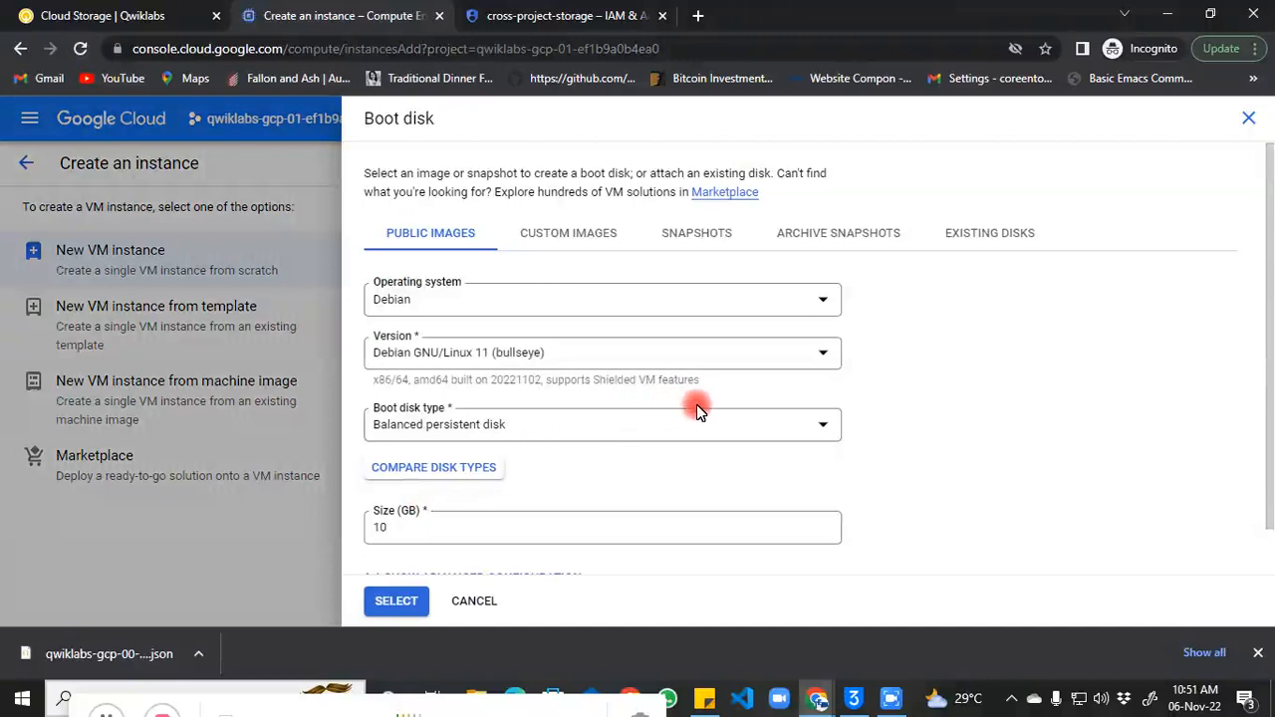
{"action": "left_click", "coordinate": [677, 346]}
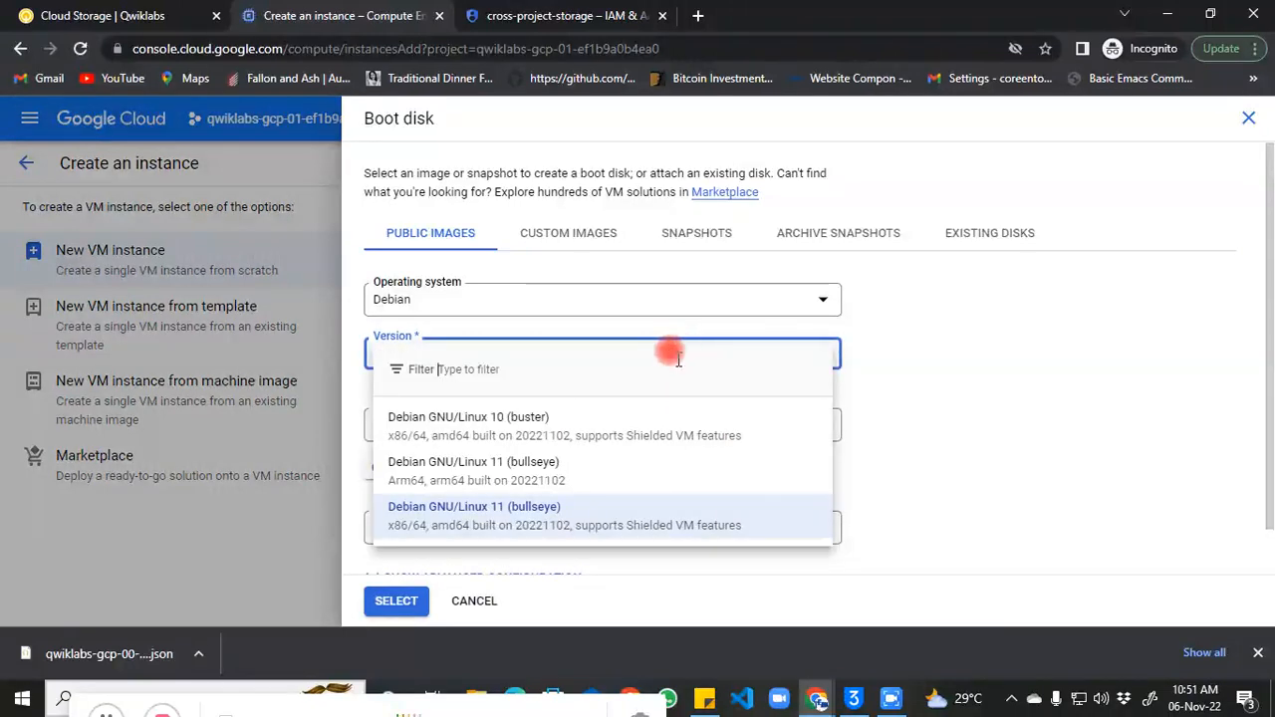
{"action": "left_click", "coordinate": [529, 418]}
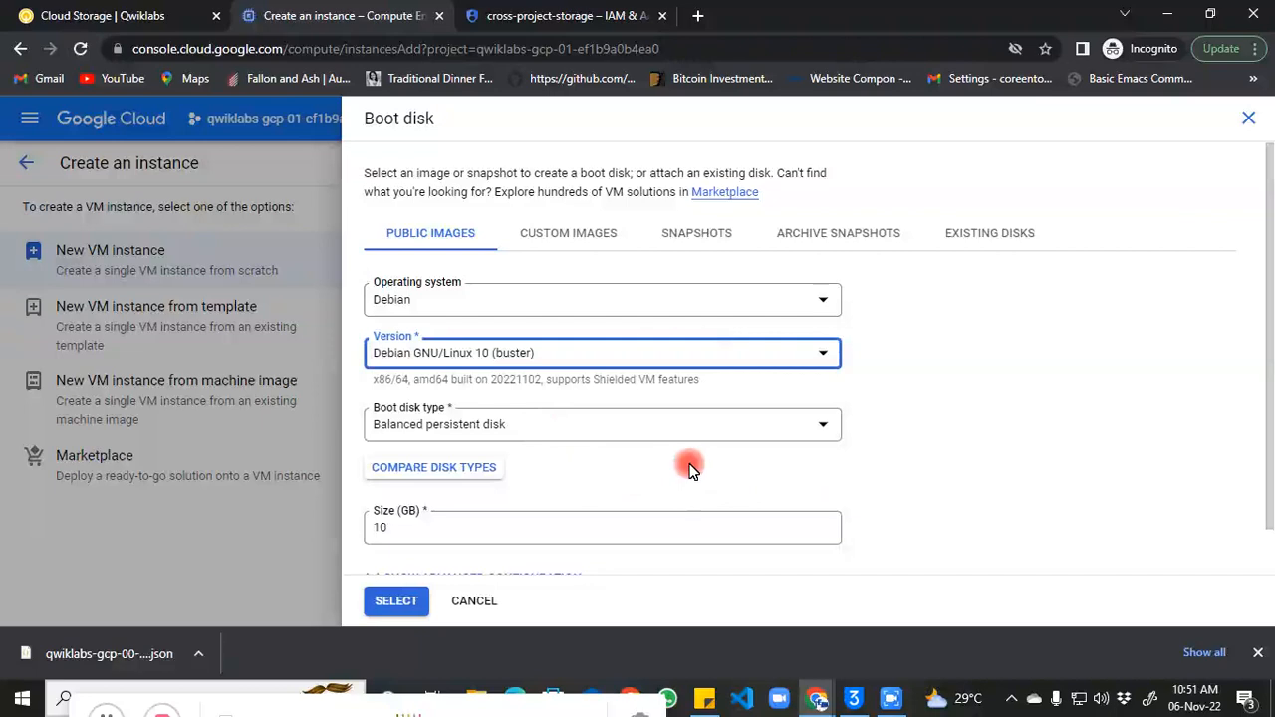
{"action": "left_click", "coordinate": [385, 604]}
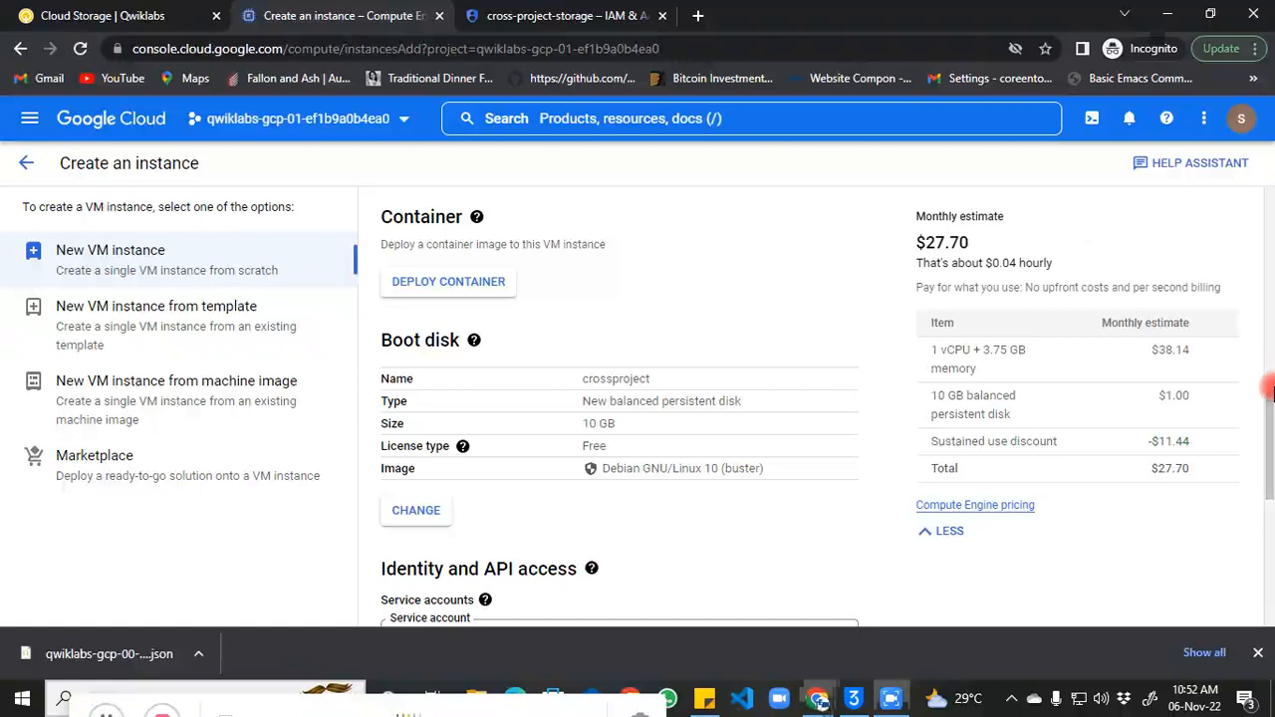
{"action": "scroll", "coordinate": [1269, 426], "scroll_direction": "up", "scroll_amount": 4}
{"action": "left_click_drag", "start_coordinate": [1269, 428], "coordinate": [1269, 523]}
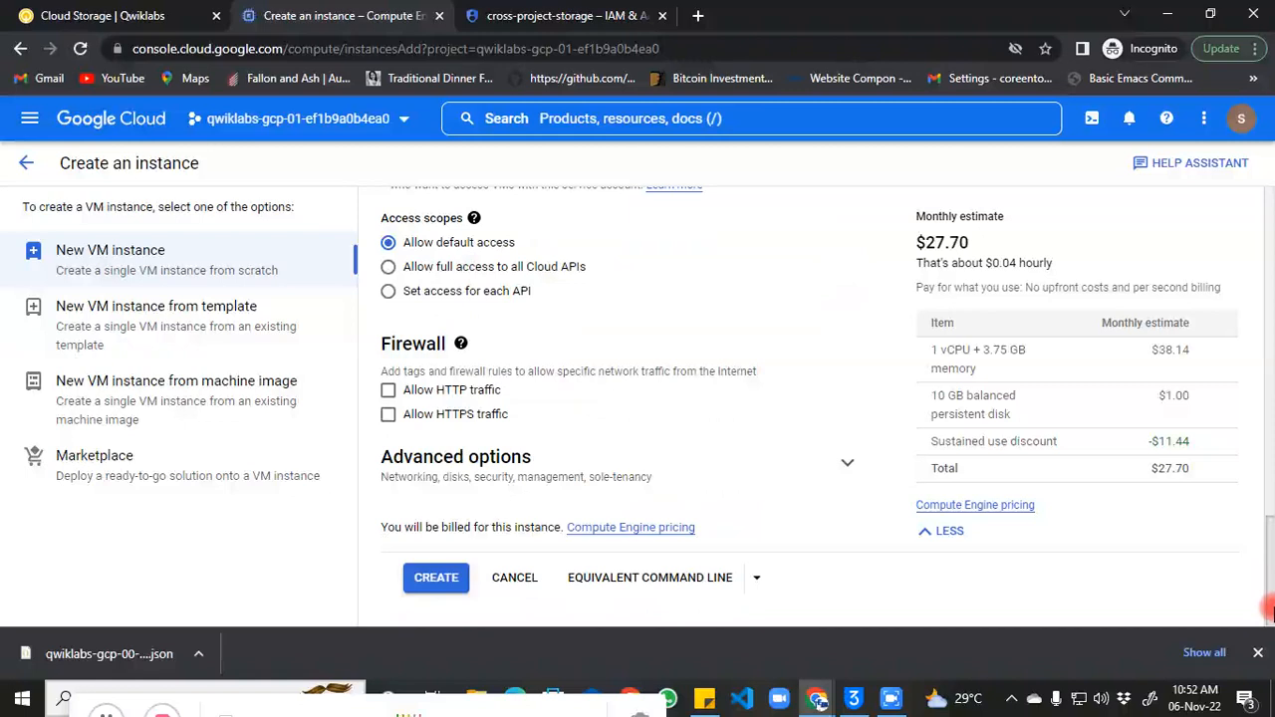
Step: Create the crossproject VM in europe-west1-d and launch an SSH-in-browser session to it
{"action": "left_click", "coordinate": [439, 577]}
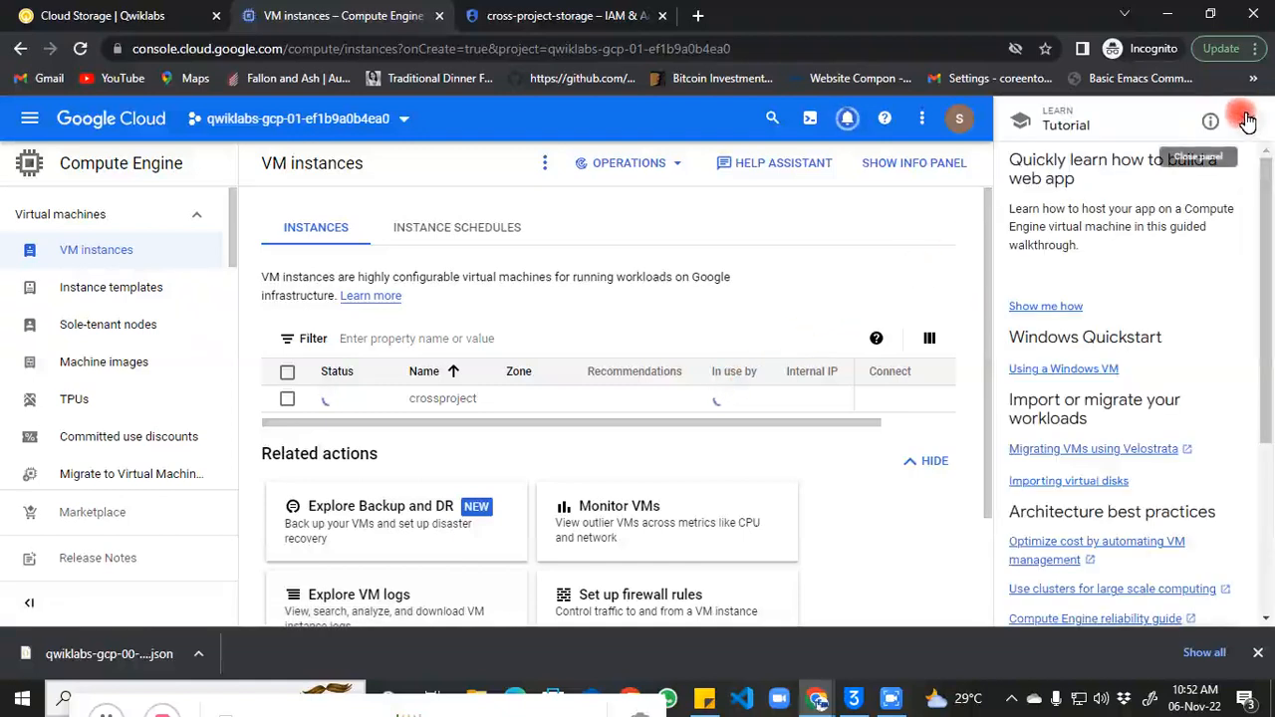
{"action": "left_click", "coordinate": [1247, 121]}
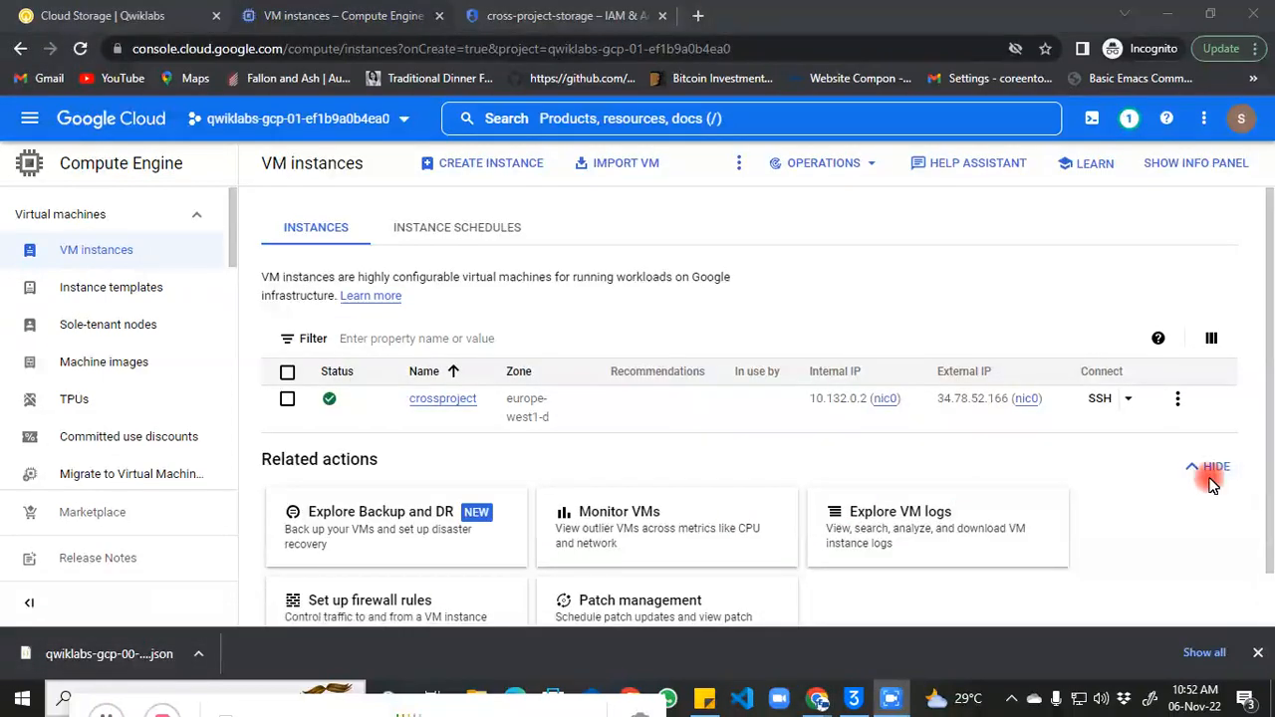
{"action": "left_click", "coordinate": [1210, 465]}
{"action": "left_click", "coordinate": [1115, 400]}
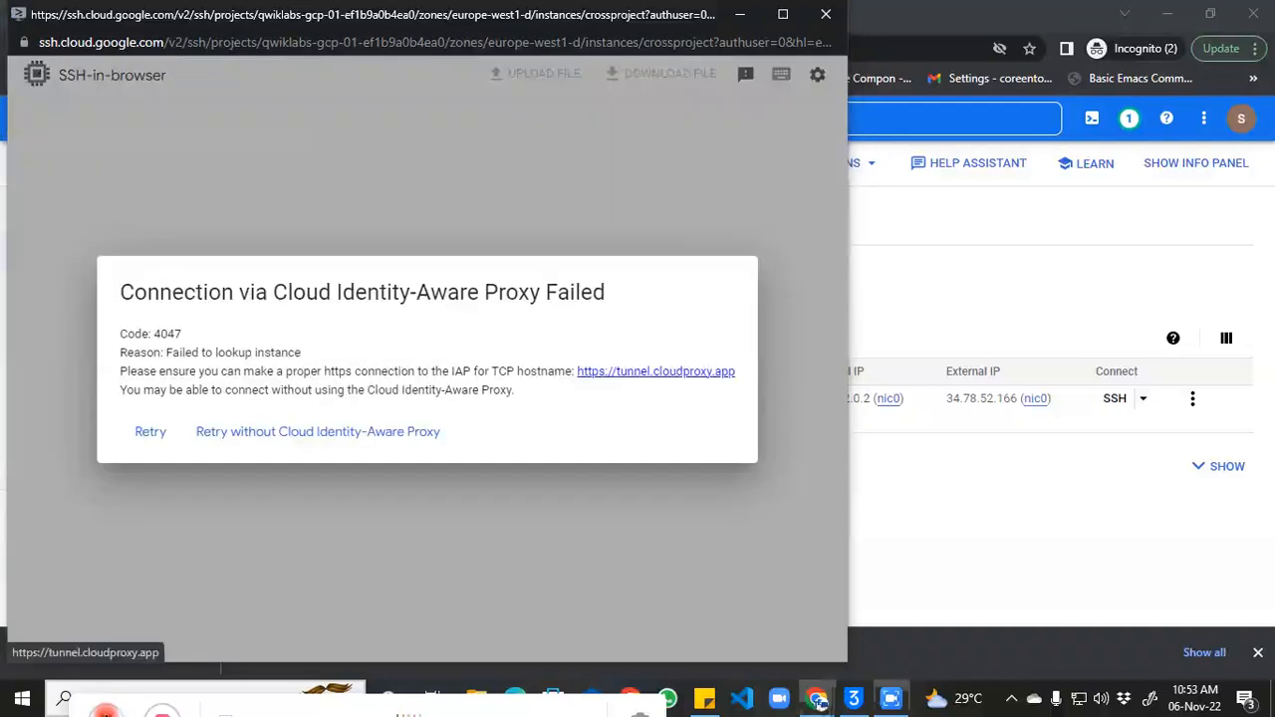
Step: Reconnect SSH without Identity-Aware Proxy, paste an export BUCKET_NAME_2= line, and return to the keys page
{"action": "left_click", "coordinate": [291, 438]}
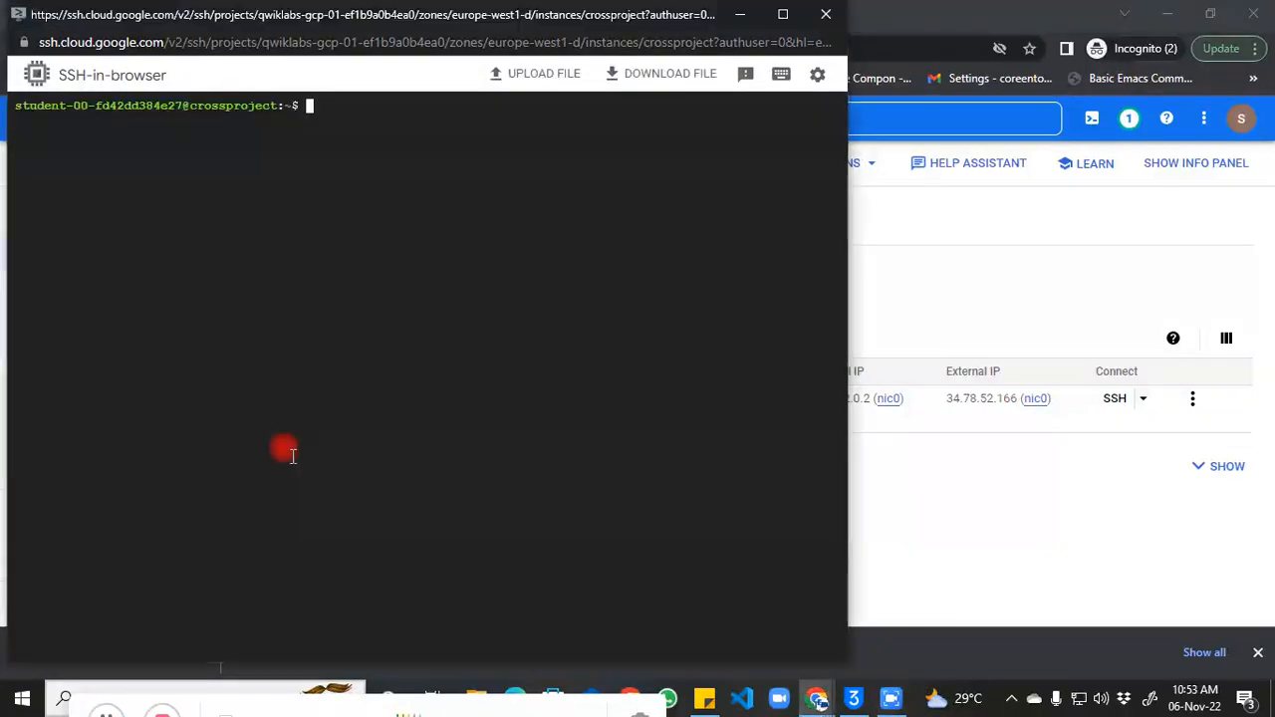
{"action": "type", "text": "export BUCKET_NAME_2=<enter bucket name 2 here>"}
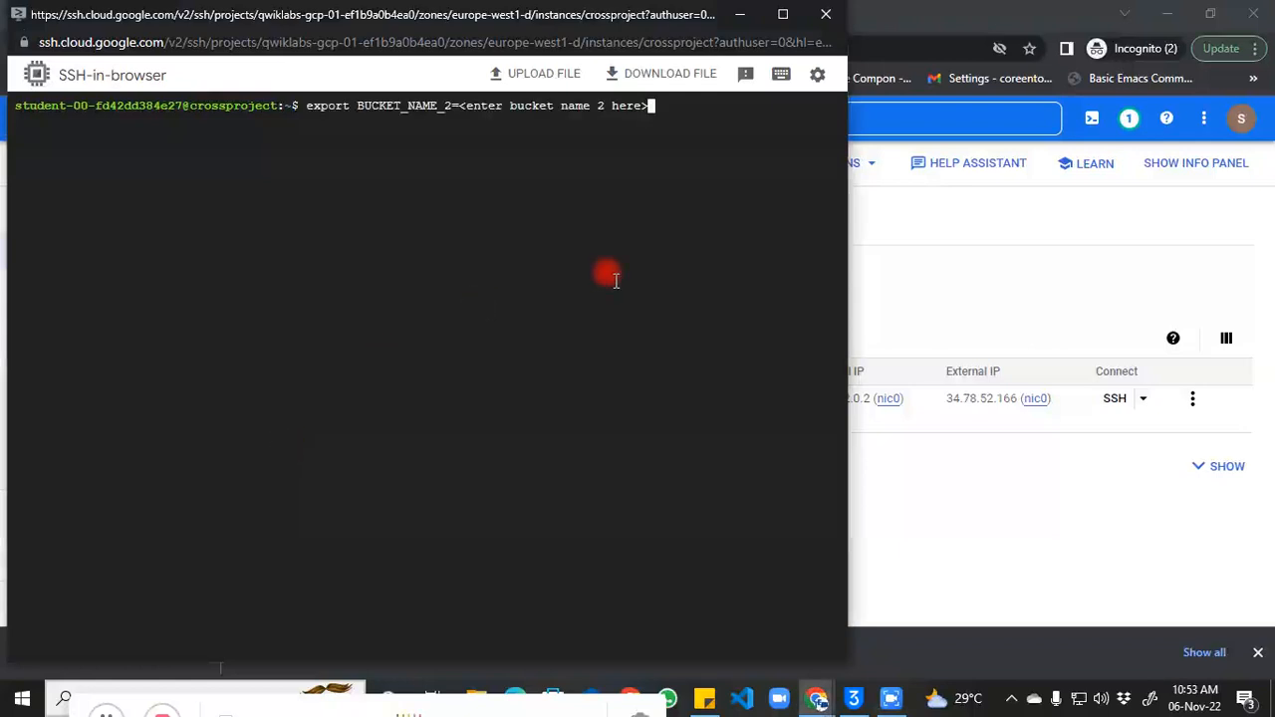
{"action": "key", "text": "BackSpace"}
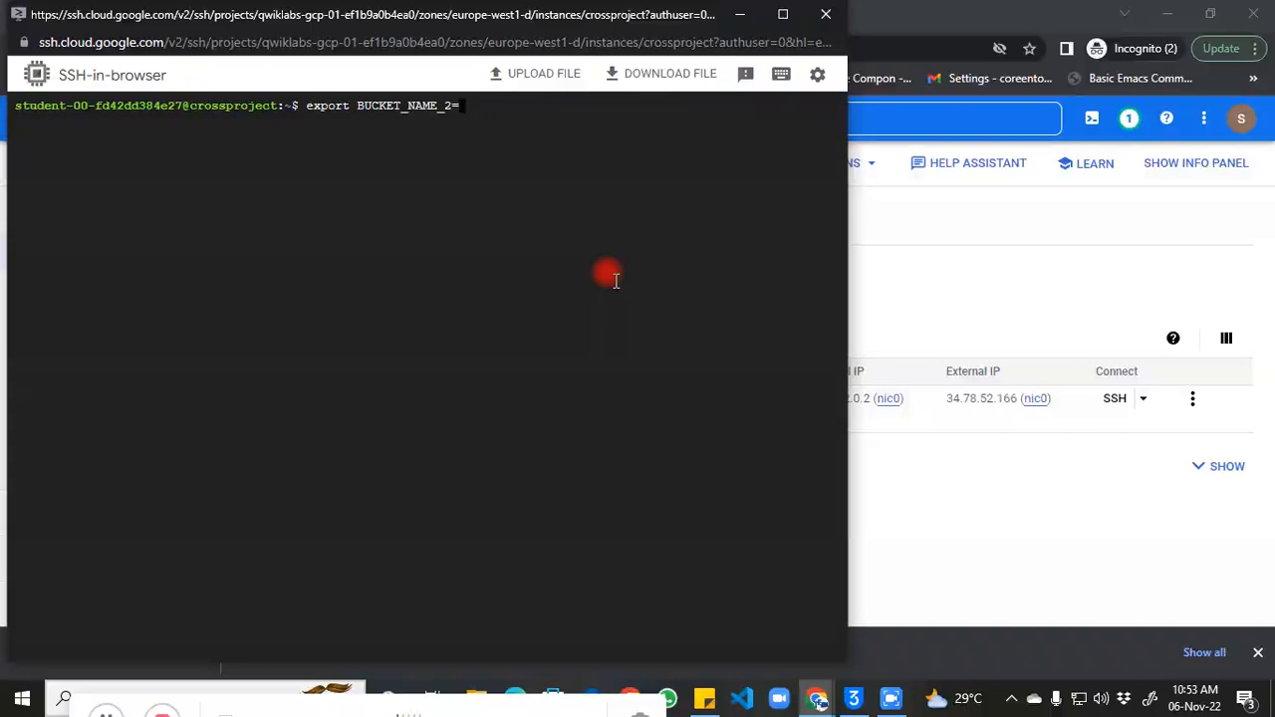
{"action": "left_click", "coordinate": [963, 228]}
{"action": "left_click", "coordinate": [496, 16]}
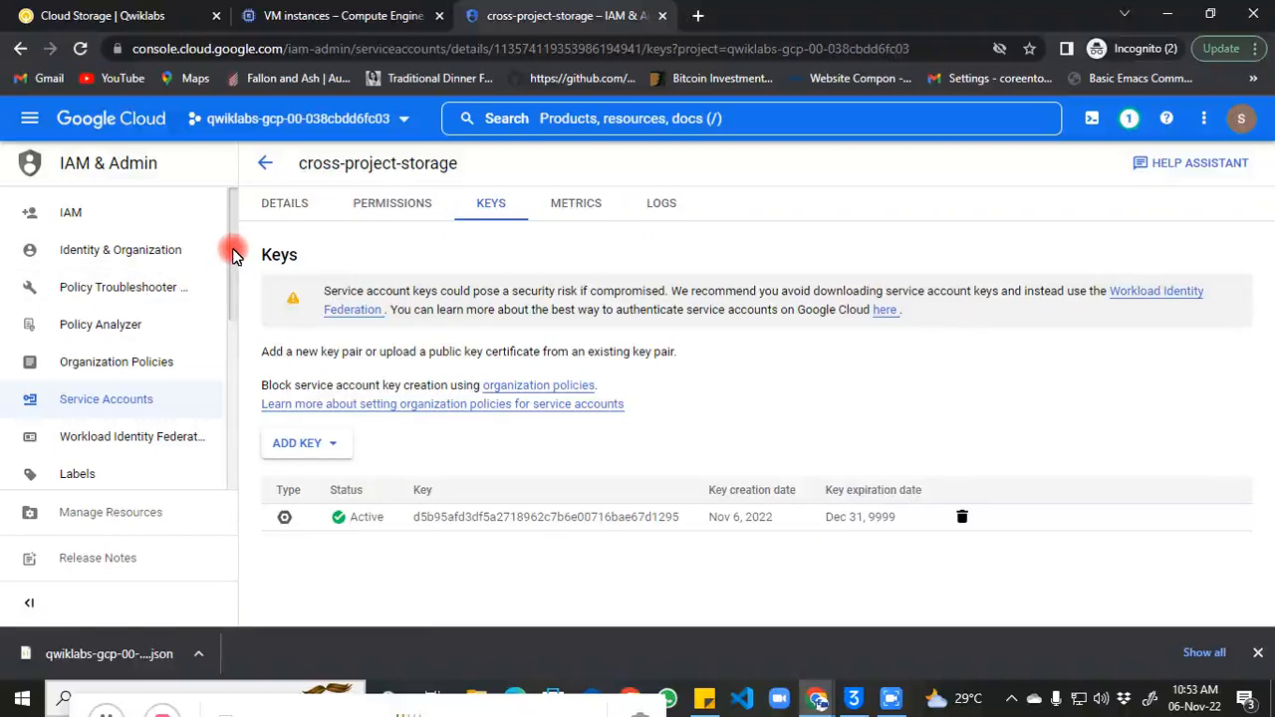
Step: Copy the bucket name bucket2-qwiklabs-gcp-00-038cbdd6fc03 from Cloud Storage and bring back the SSH terminal
{"action": "left_click", "coordinate": [30, 124]}
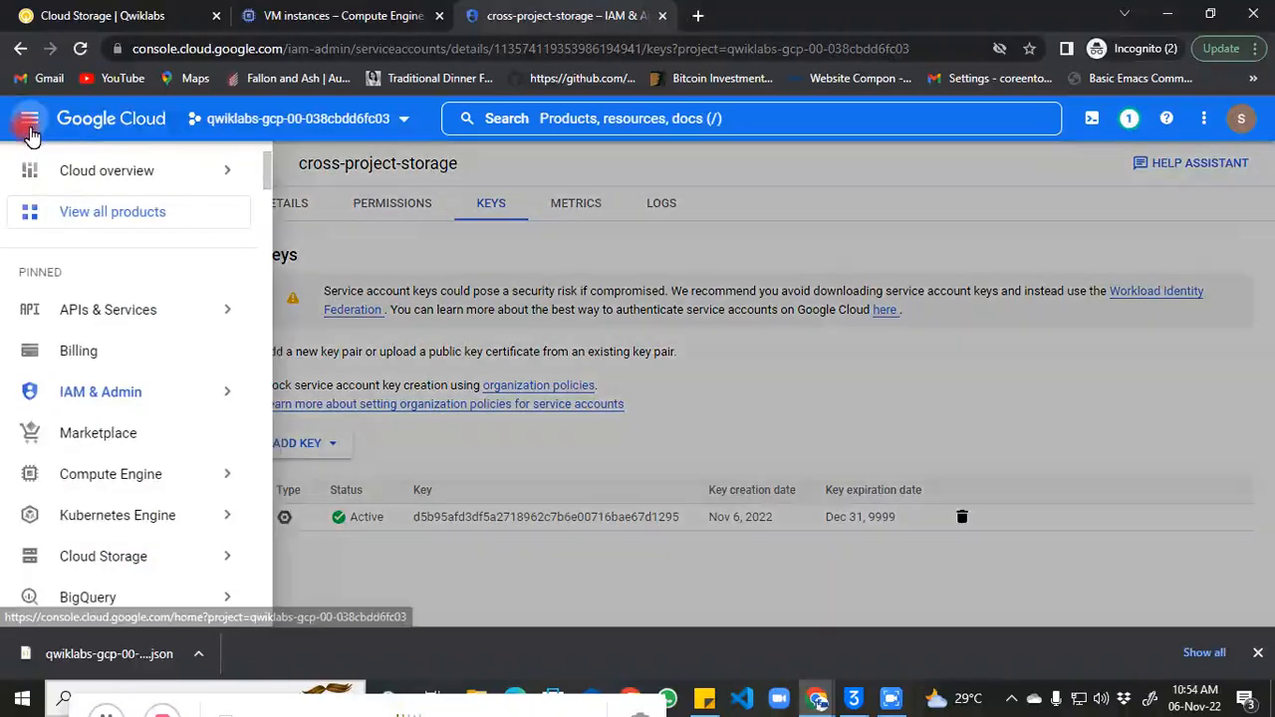
{"action": "mouse_move", "coordinate": [182, 563]}
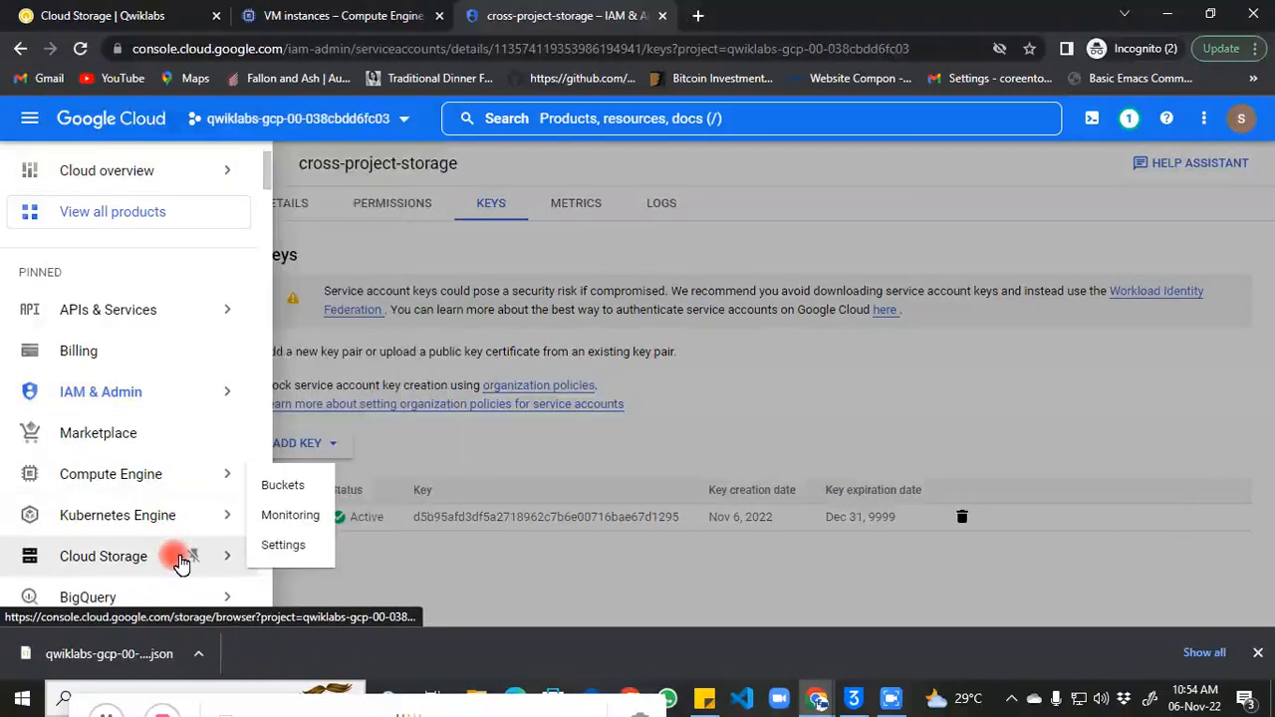
{"action": "left_click", "coordinate": [294, 487]}
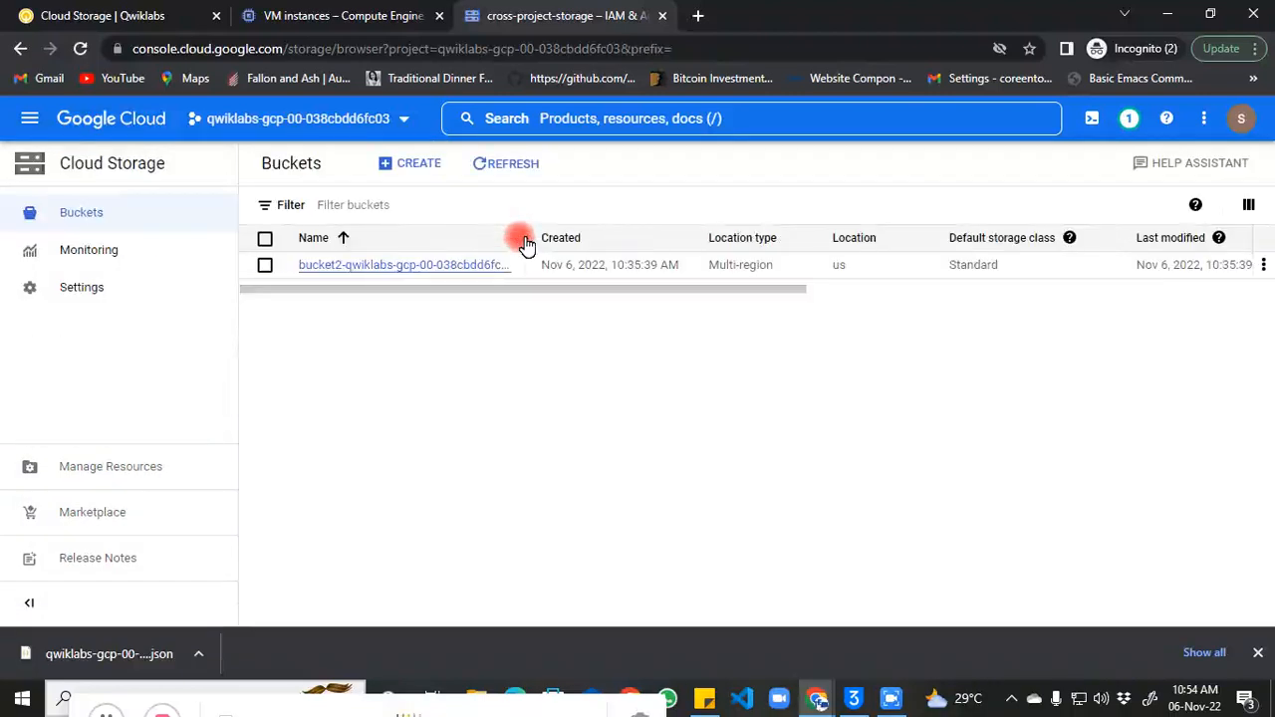
{"action": "left_click", "coordinate": [396, 277]}
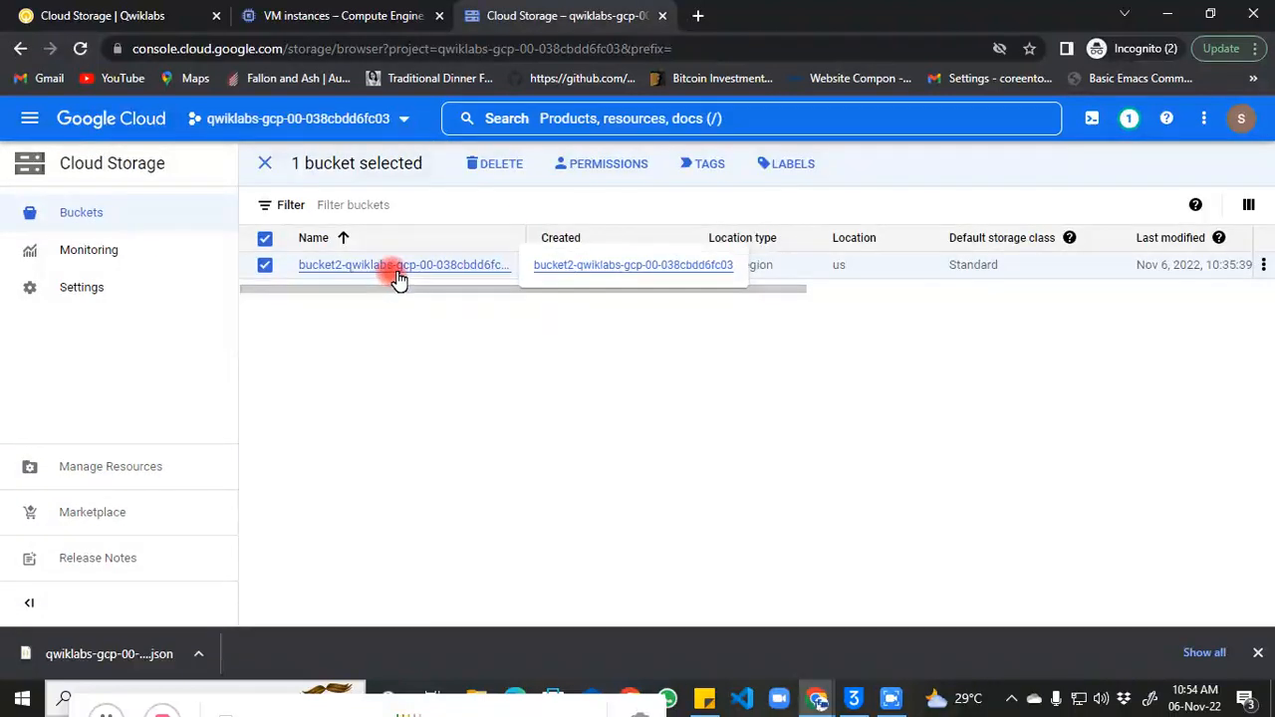
{"action": "left_click", "coordinate": [398, 276]}
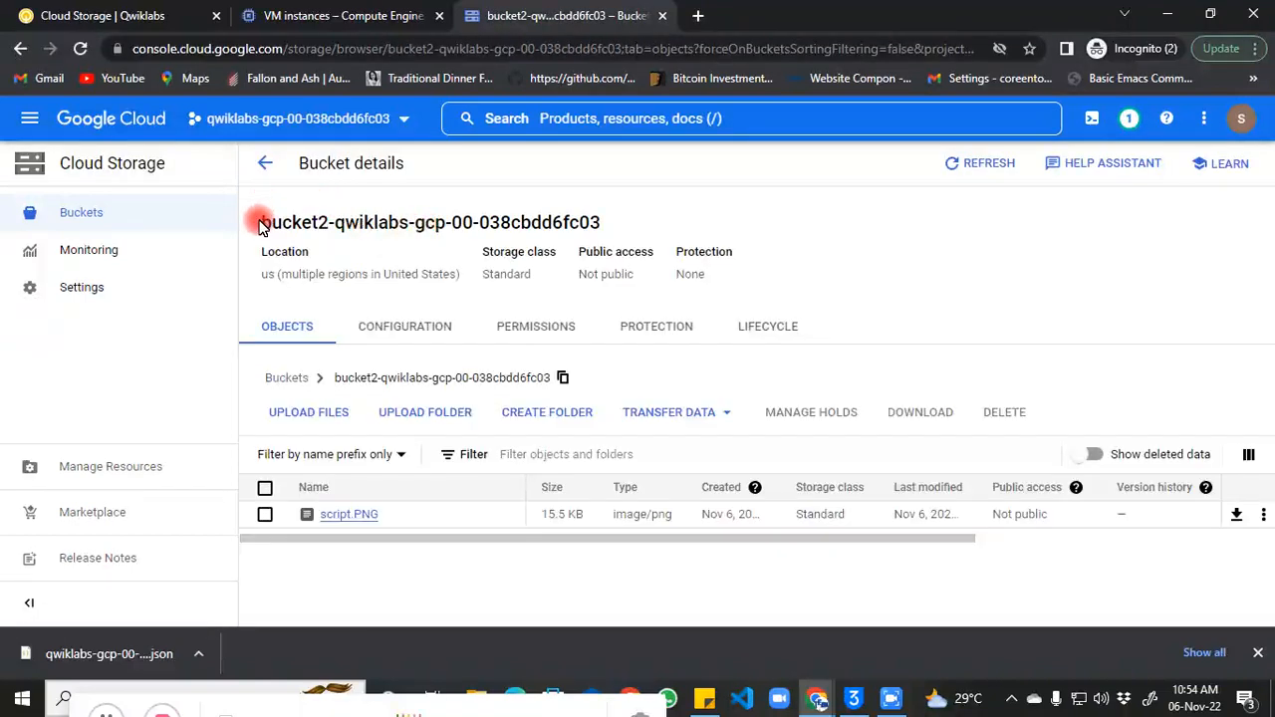
{"action": "left_click_drag", "start_coordinate": [261, 223], "coordinate": [638, 207]}
{"action": "key", "text": "ctrl+c"}
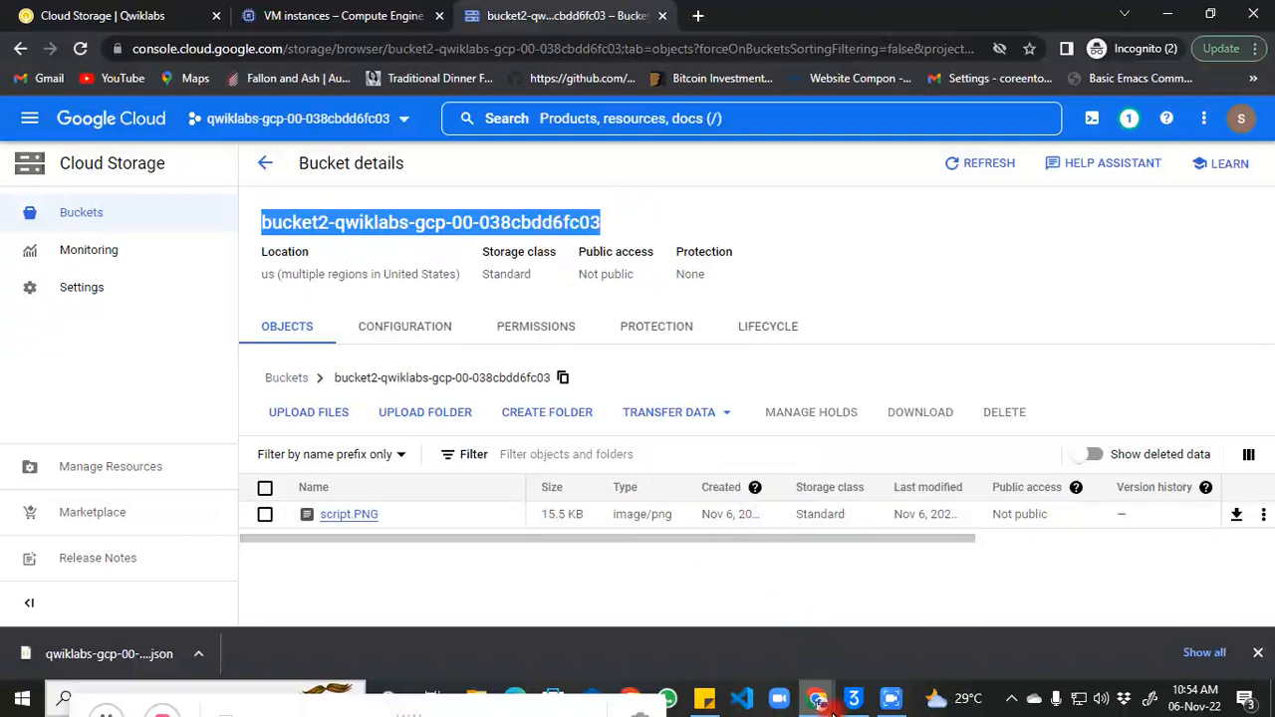
{"action": "mouse_move", "coordinate": [833, 711]}
{"action": "left_click", "coordinate": [1003, 620]}
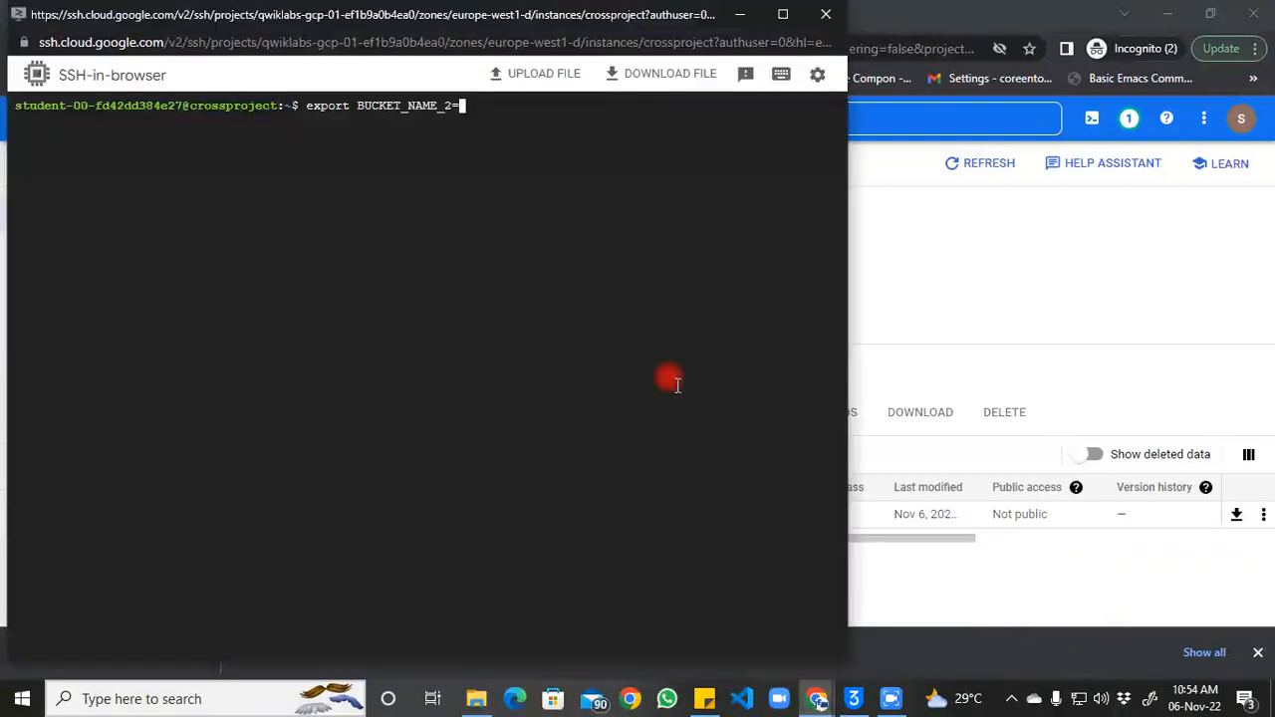
Step: Set BUCKET_NAME_2 to bucket2-qwiklabs-gcp-00-038cbdd6fc03 and confirm it with echo $BUCKET_NAME_2
{"action": "key", "text": "ctrl+v"}
{"action": "key", "text": "Return"}
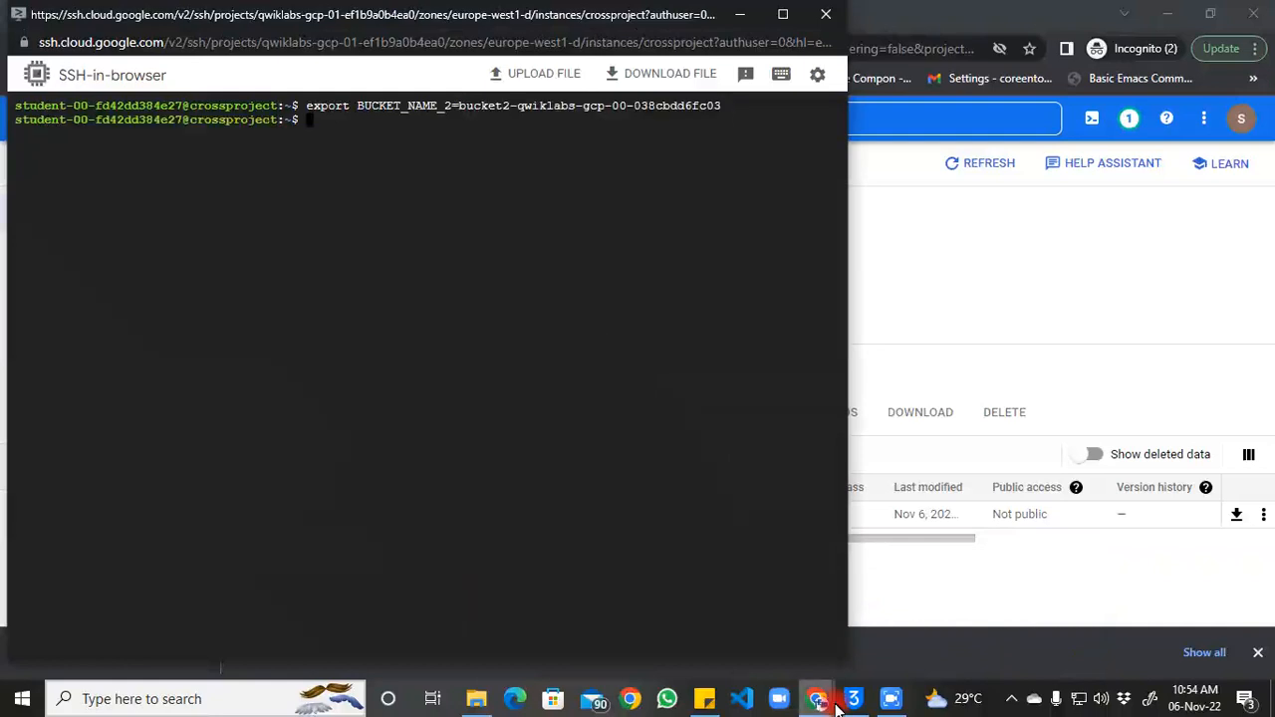
{"action": "left_click", "coordinate": [892, 697]}
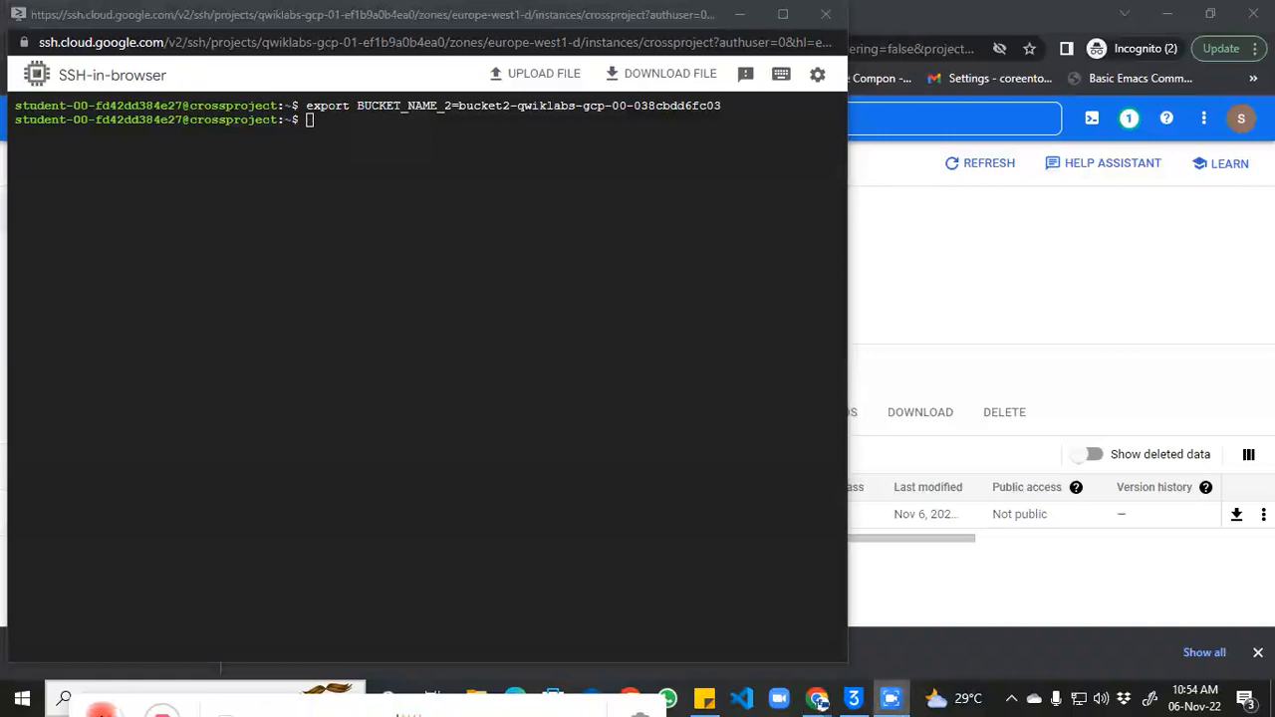
{"action": "left_click", "coordinate": [464, 476]}
{"action": "type", "text": "echo $BUCKET_NAME_2"}
{"action": "key", "text": "Return"}
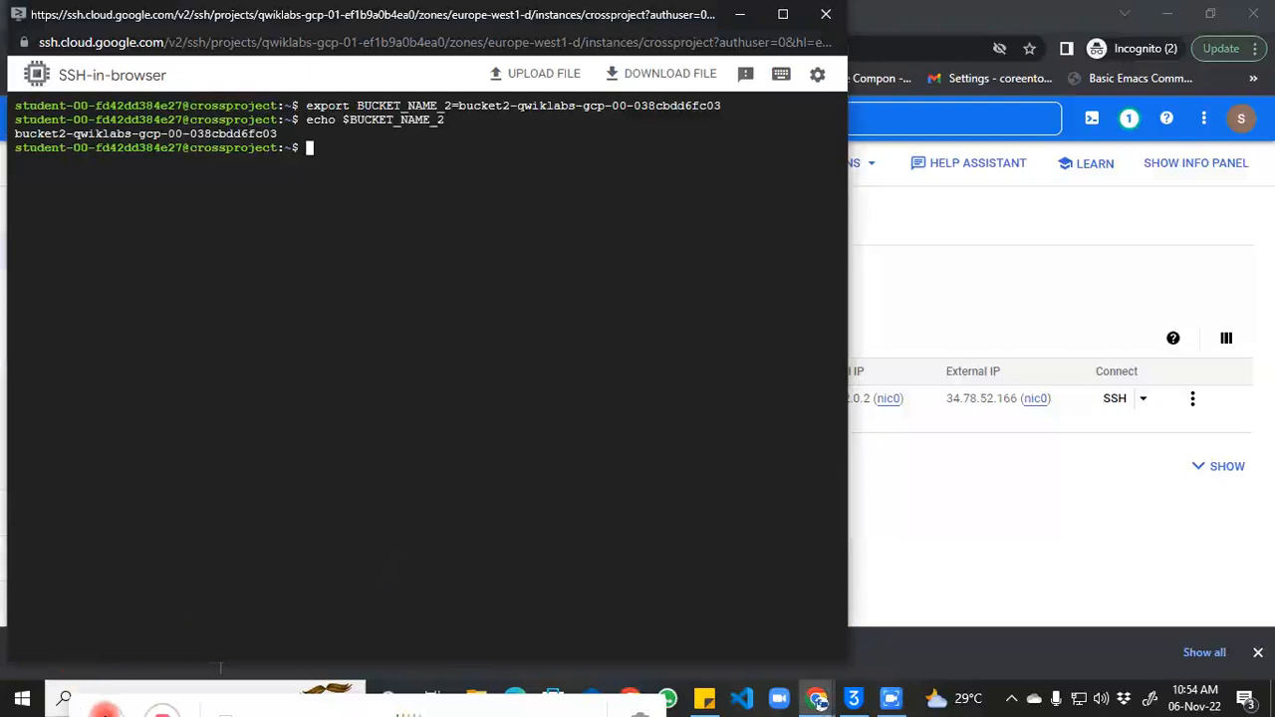
Step: Start an export FILE_NAME= line by pasting the template and clearing its placeholder
{"action": "left_click", "coordinate": [104, 711]}
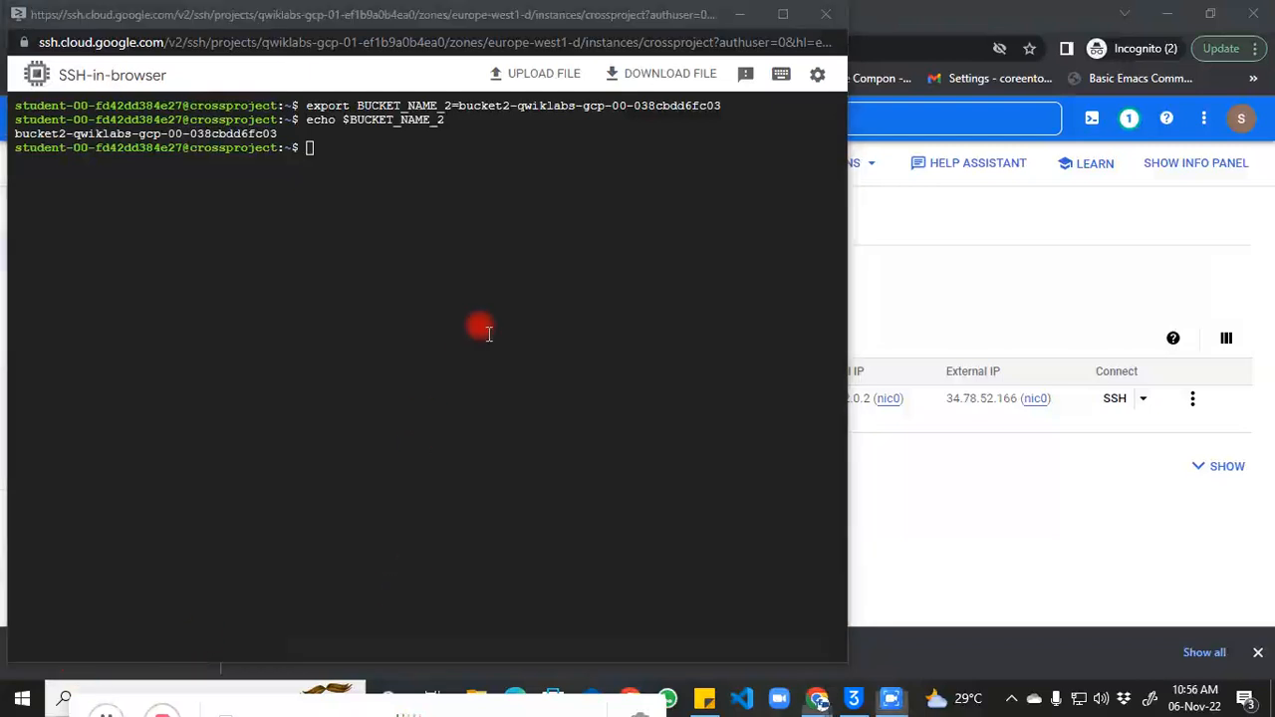
{"action": "left_click", "coordinate": [483, 331]}
{"action": "key", "text": "ctrl+v"}
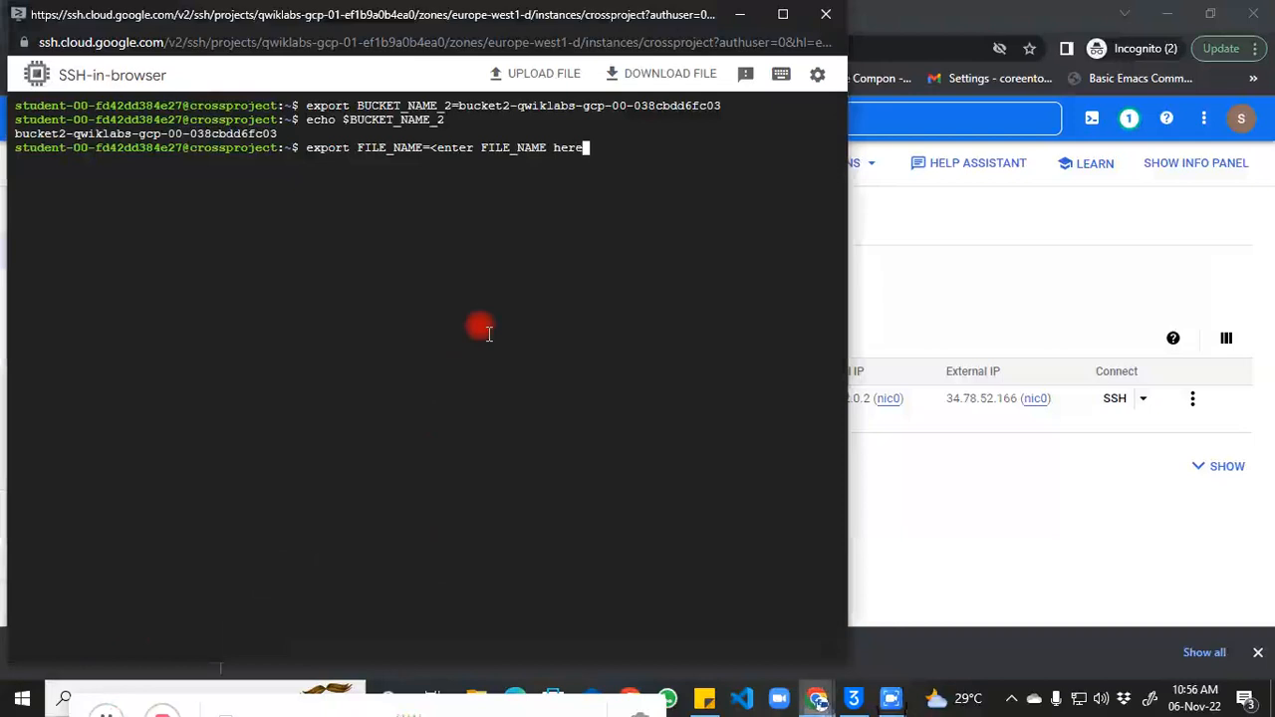
{"action": "key", "text": "BackSpace"}
{"action": "key", "text": "BackSpace"}
{"action": "key", "text": "BackSpace"}
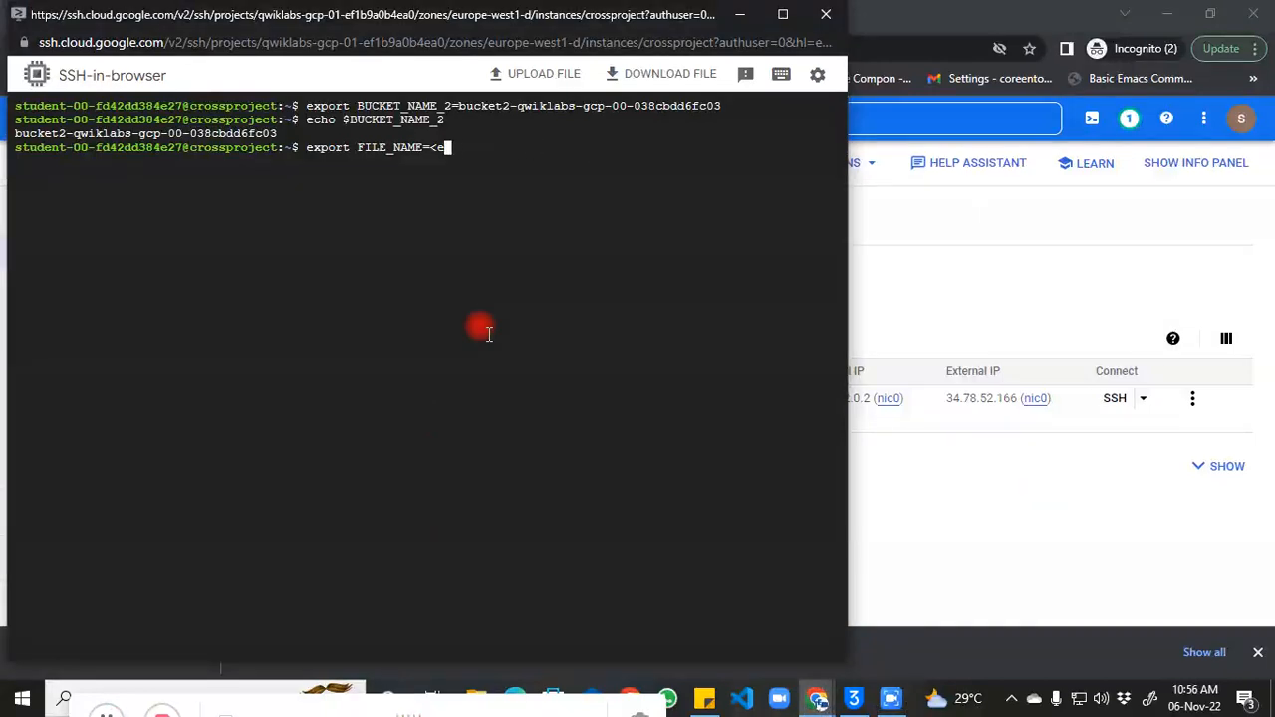
Step: Copy the script.PNG object name from its bucket details and paste it after export FILE_NAME=
{"action": "left_click", "coordinate": [1100, 242]}
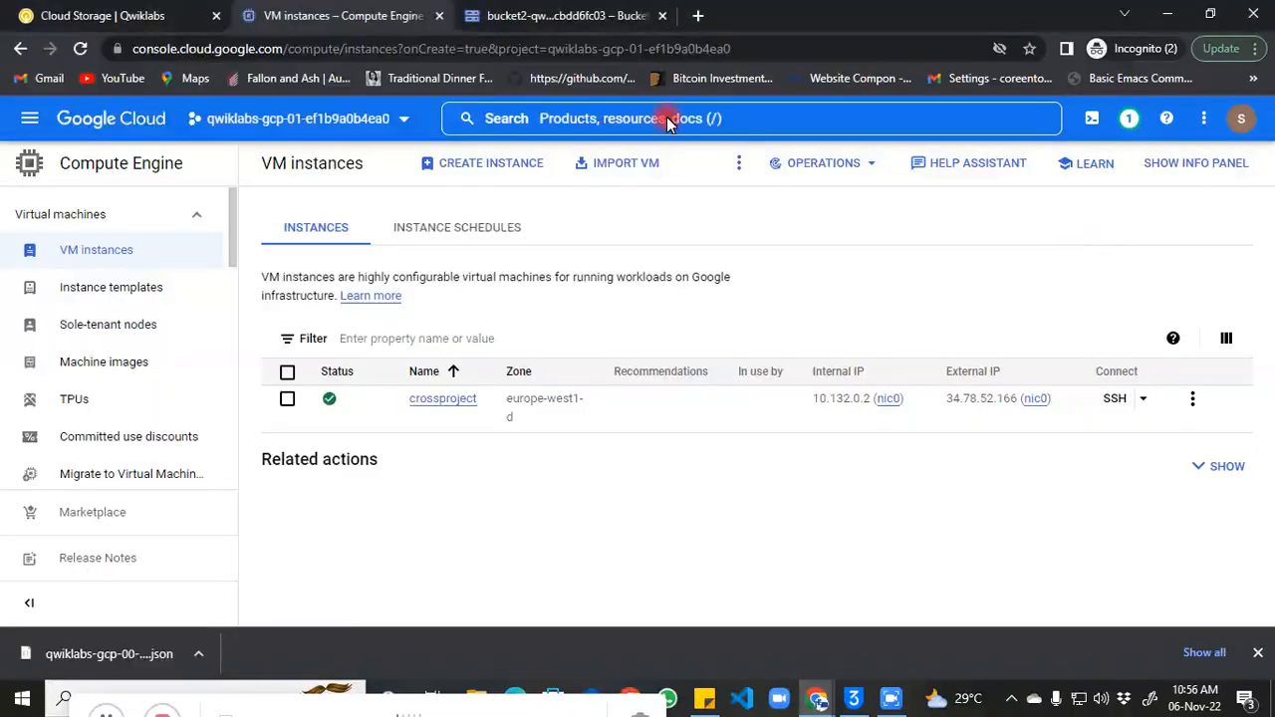
{"action": "left_click", "coordinate": [535, 24]}
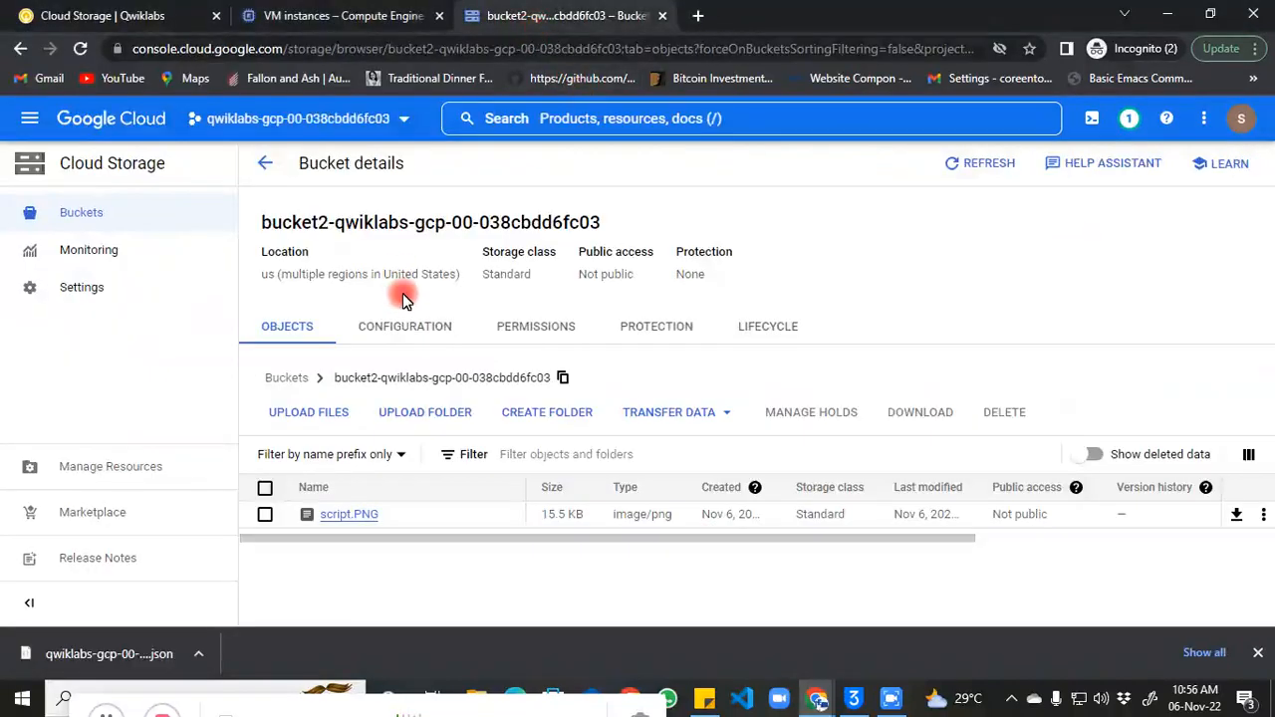
{"action": "left_click", "coordinate": [348, 514]}
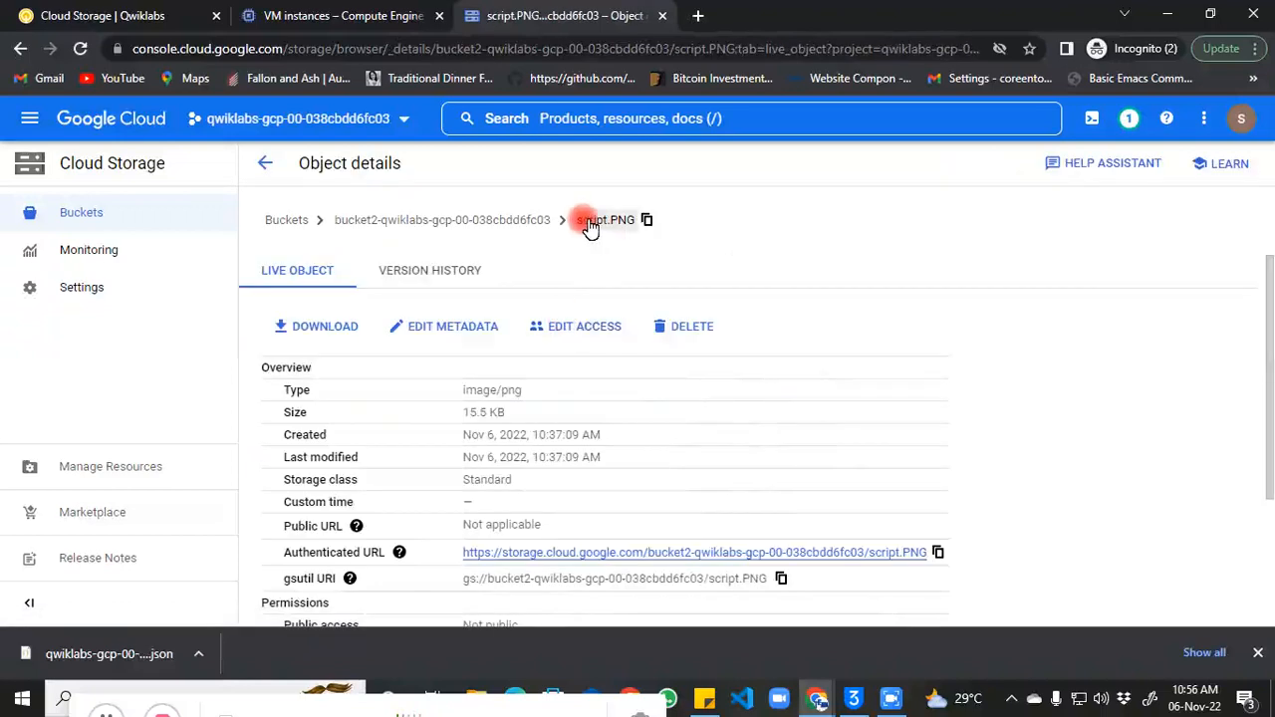
{"action": "left_click", "coordinate": [648, 221]}
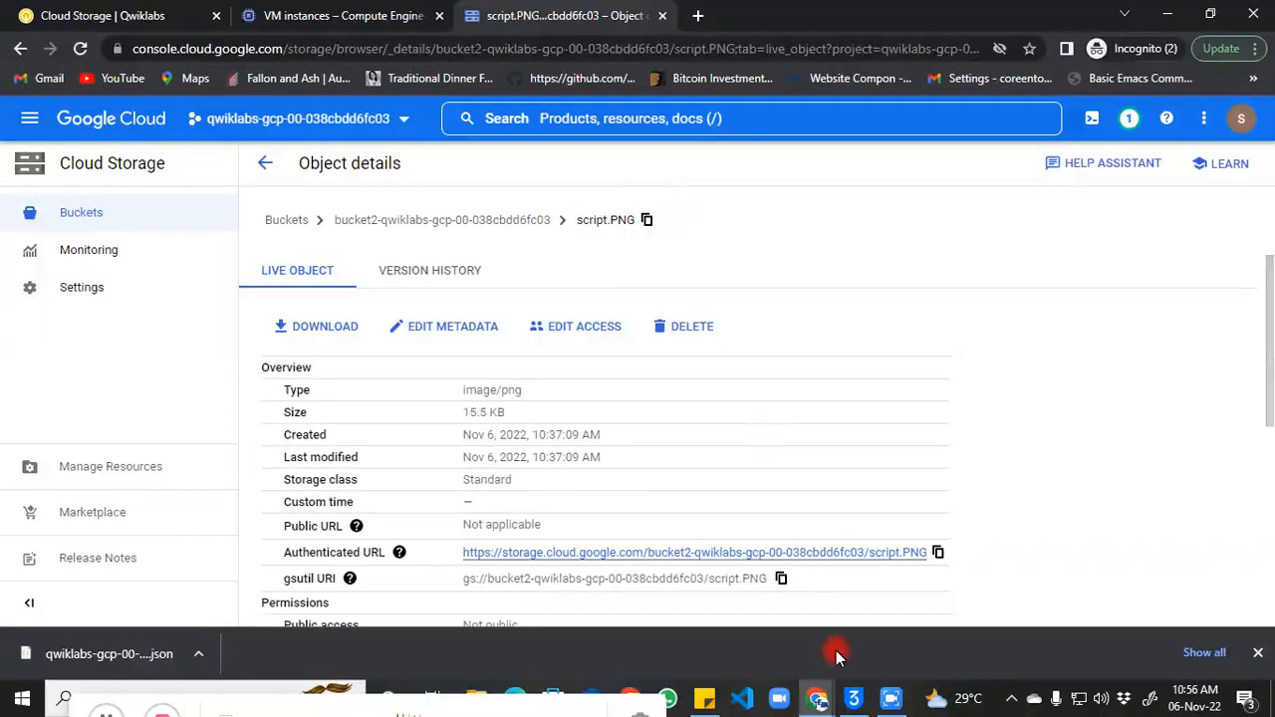
{"action": "mouse_move", "coordinate": [825, 697]}
{"action": "left_click", "coordinate": [981, 636]}
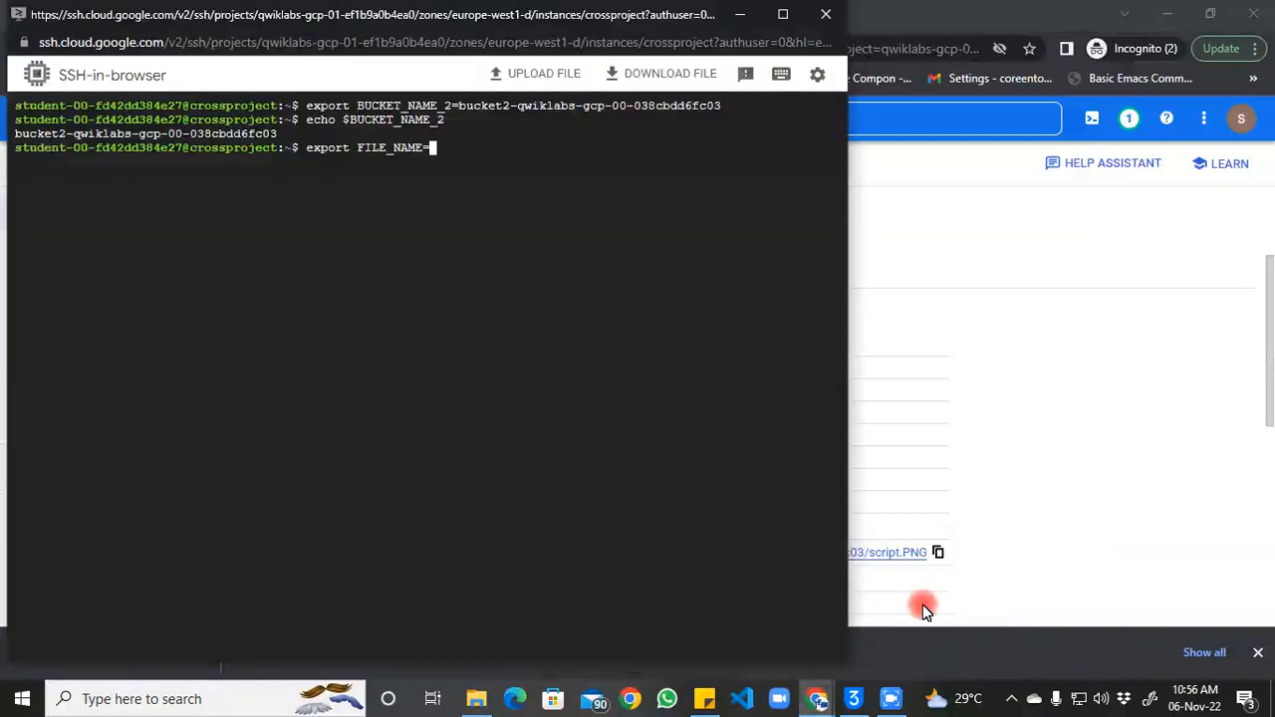
{"action": "key", "text": "ctrl+v"}
{"action": "left_click", "coordinate": [1062, 387]}
{"action": "left_click", "coordinate": [644, 221]}
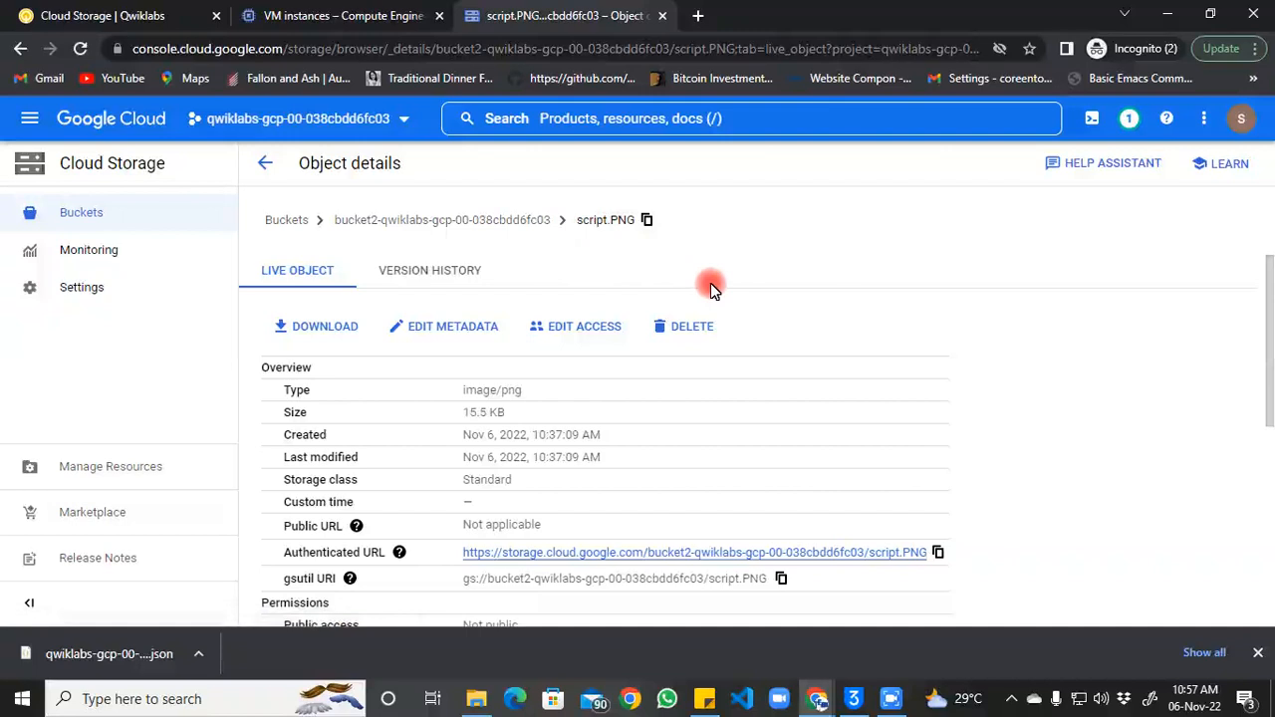
{"action": "mouse_move", "coordinate": [831, 703]}
{"action": "left_click", "coordinate": [971, 629]}
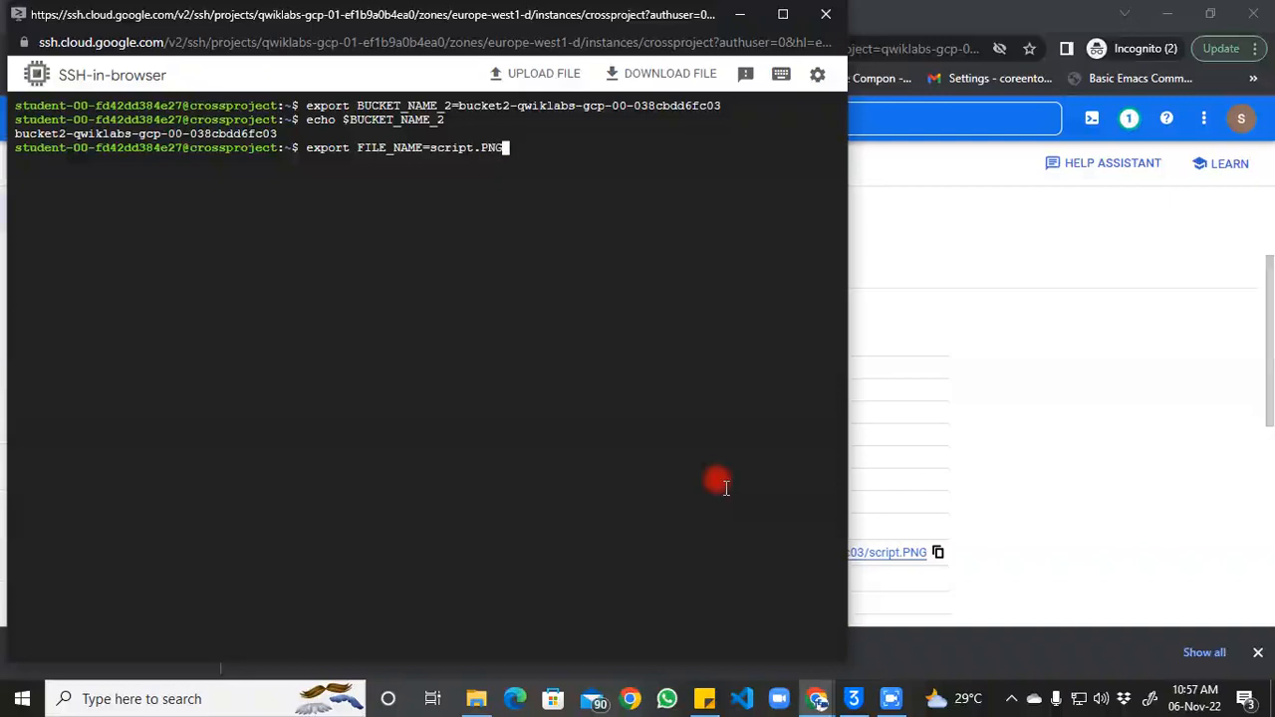
Step: Run the FILE_NAME=script.PNG export and verify it with echo $FILE_NAME
{"action": "key", "text": "Return"}
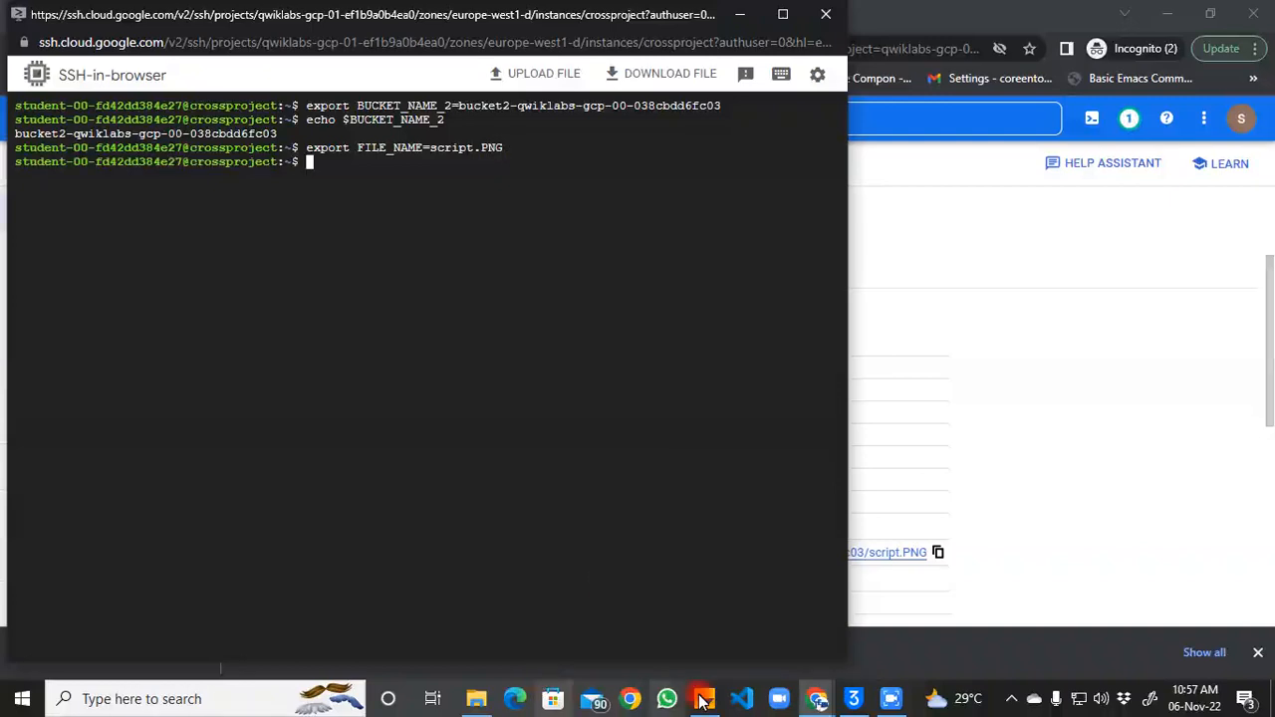
{"action": "left_click", "coordinate": [888, 700]}
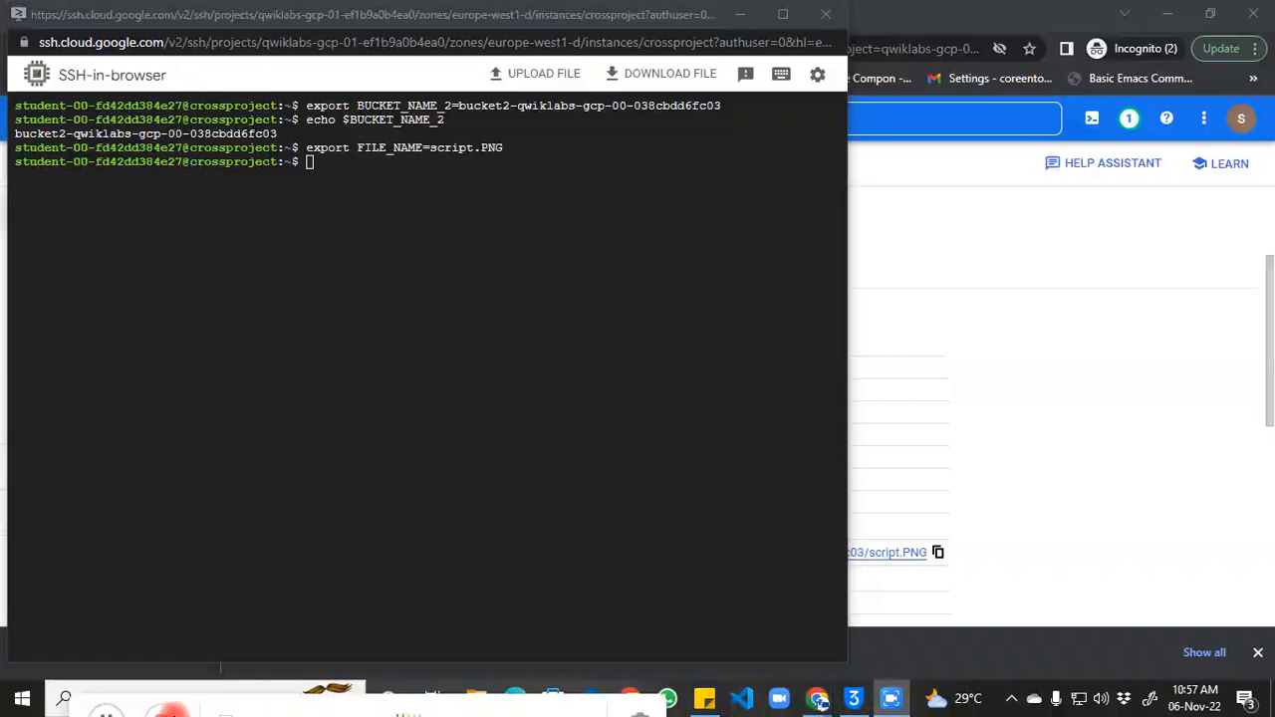
{"action": "left_click", "coordinate": [481, 399]}
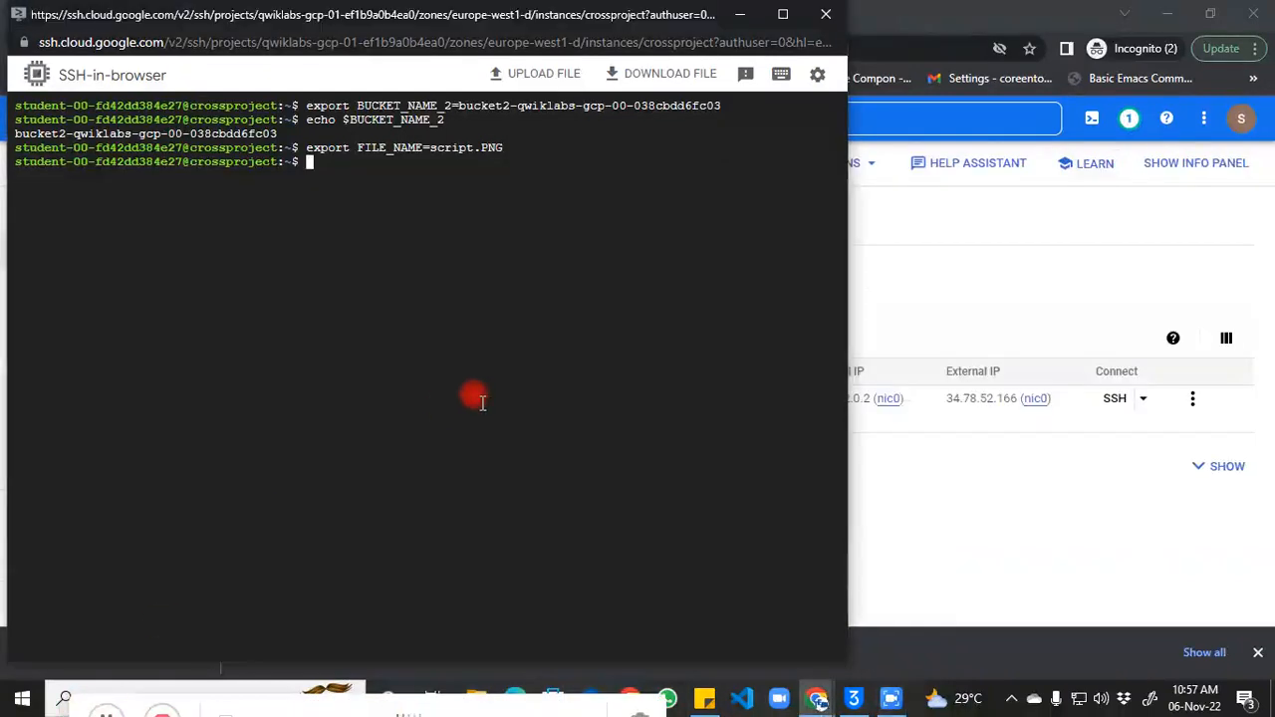
{"action": "key", "text": "ctrl+v"}
{"action": "key", "text": "Return"}
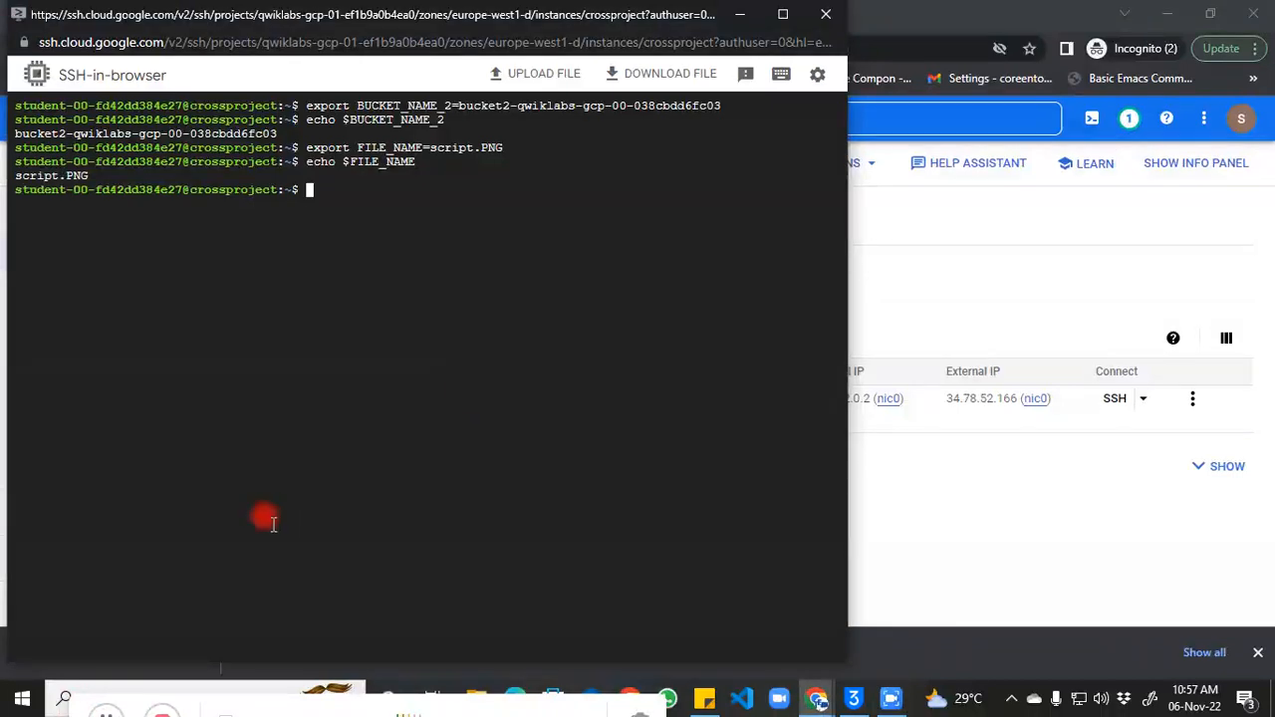
Step: Run gsutil ls gs://$BUCKET_NAME_2/ and observe the 403 AccessDeniedException
{"action": "left_click", "coordinate": [119, 714]}
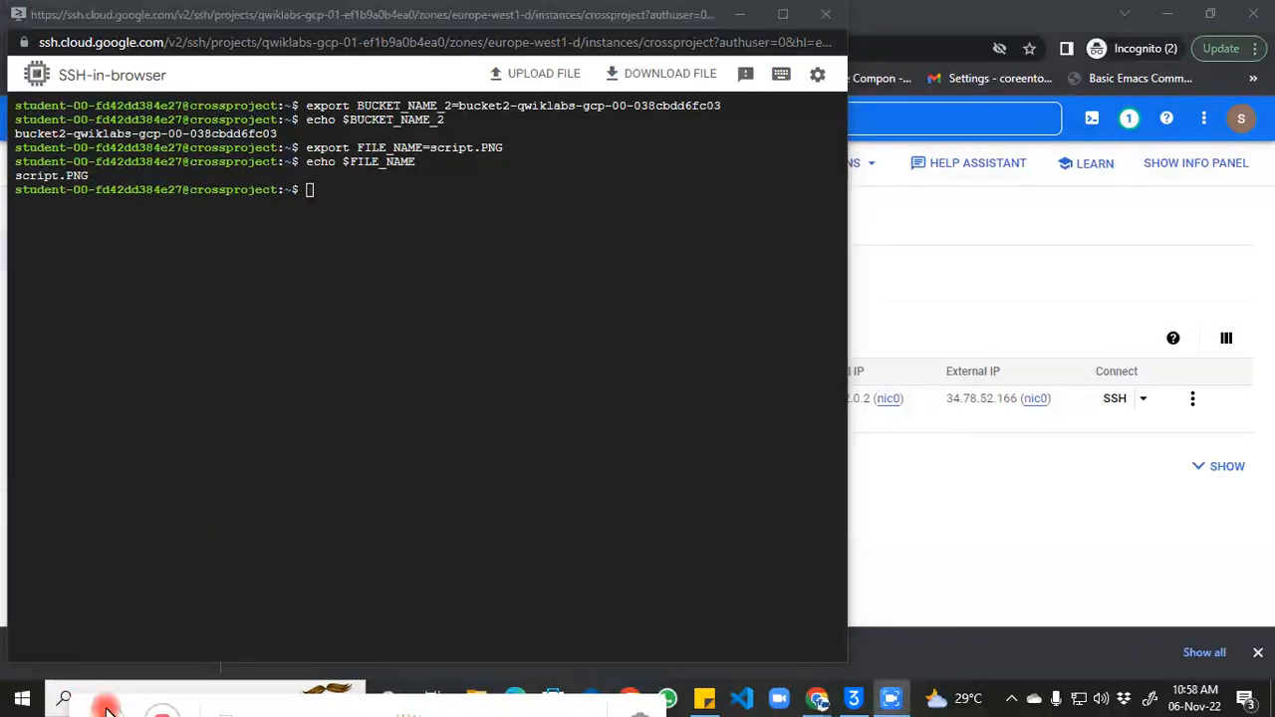
{"action": "left_click", "coordinate": [368, 448]}
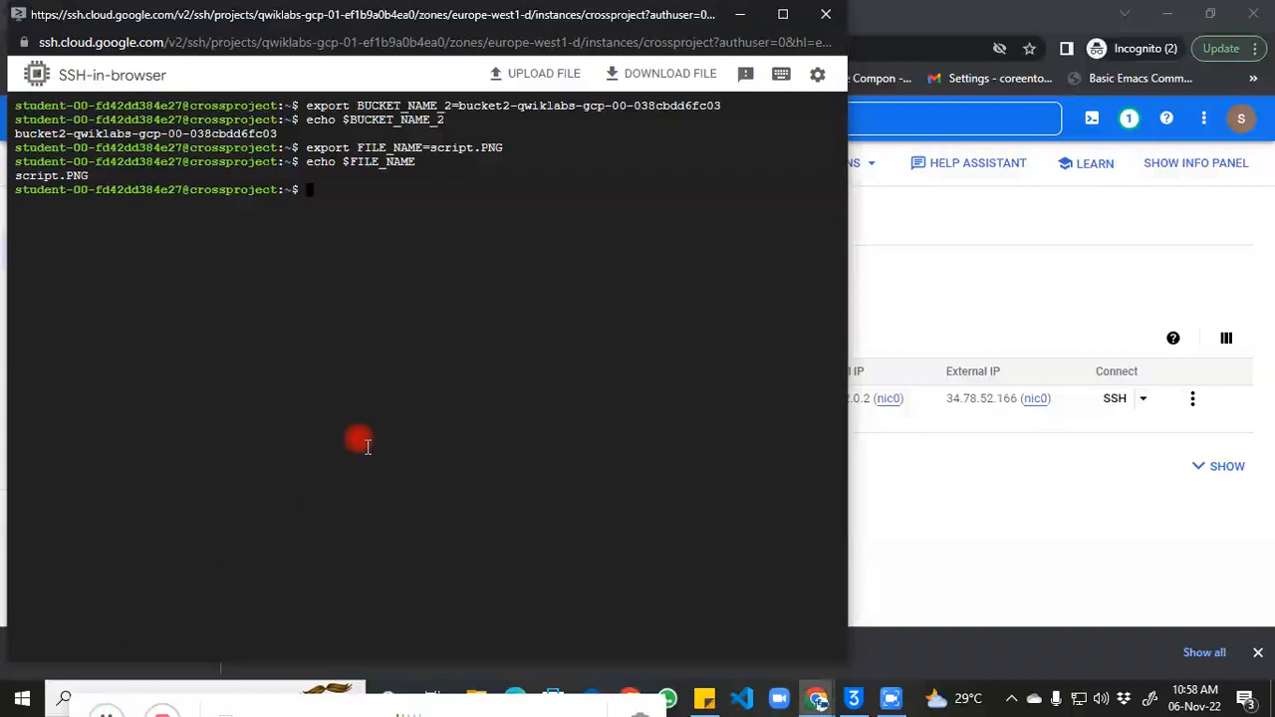
{"action": "key", "text": "ctrl+v"}
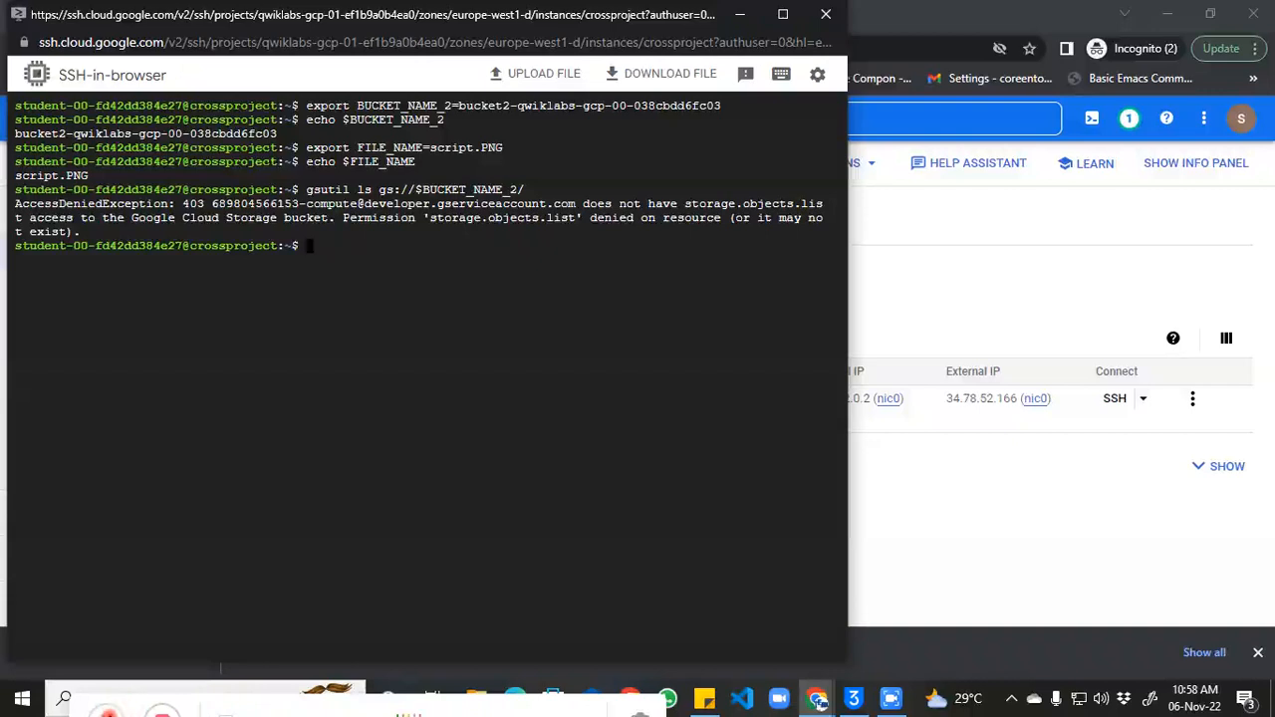
{"action": "left_click", "coordinate": [392, 512]}
Step: Upload credentials.json from the Downloads folder to the VM over SSH
{"action": "left_click", "coordinate": [521, 78]}
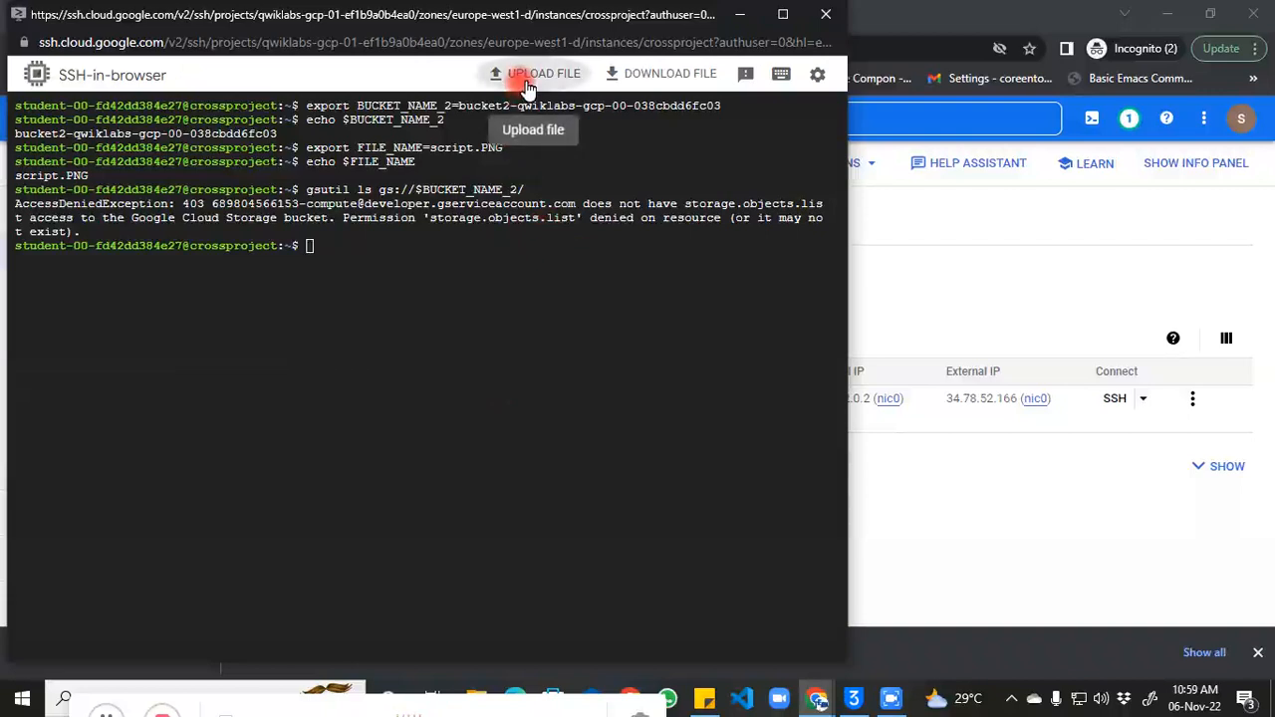
{"action": "left_click", "coordinate": [405, 381]}
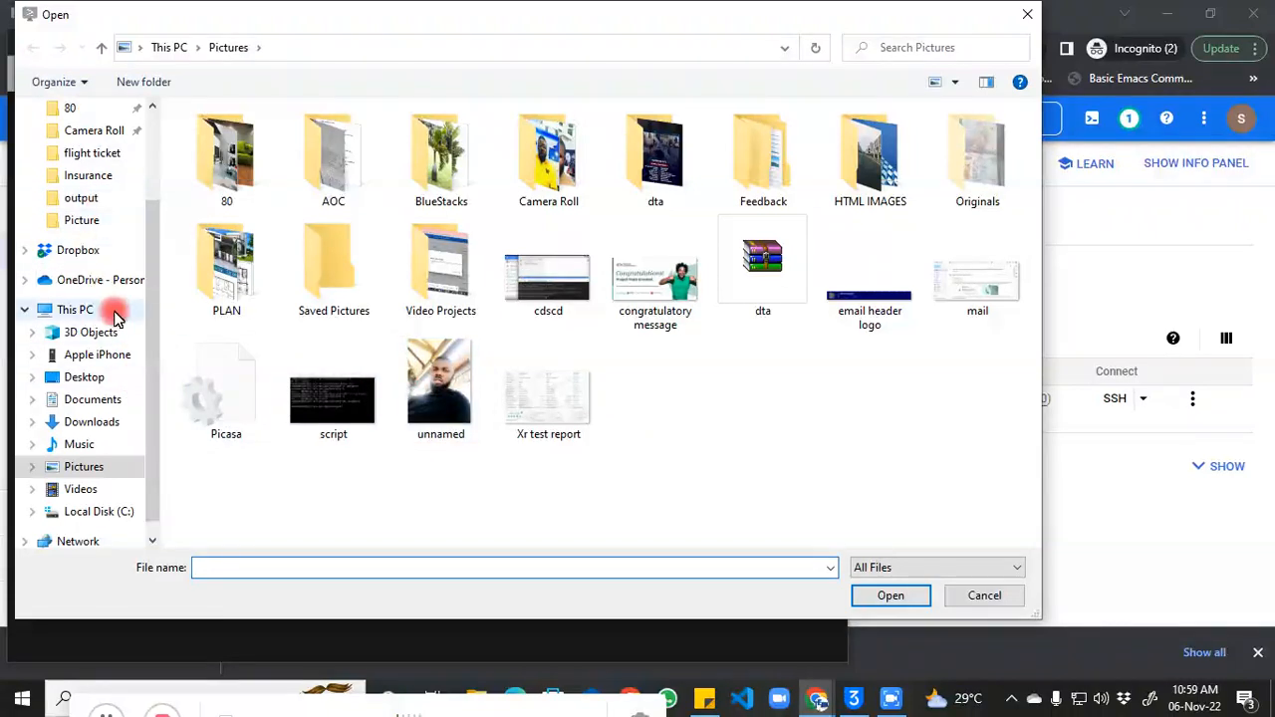
{"action": "left_click", "coordinate": [102, 427]}
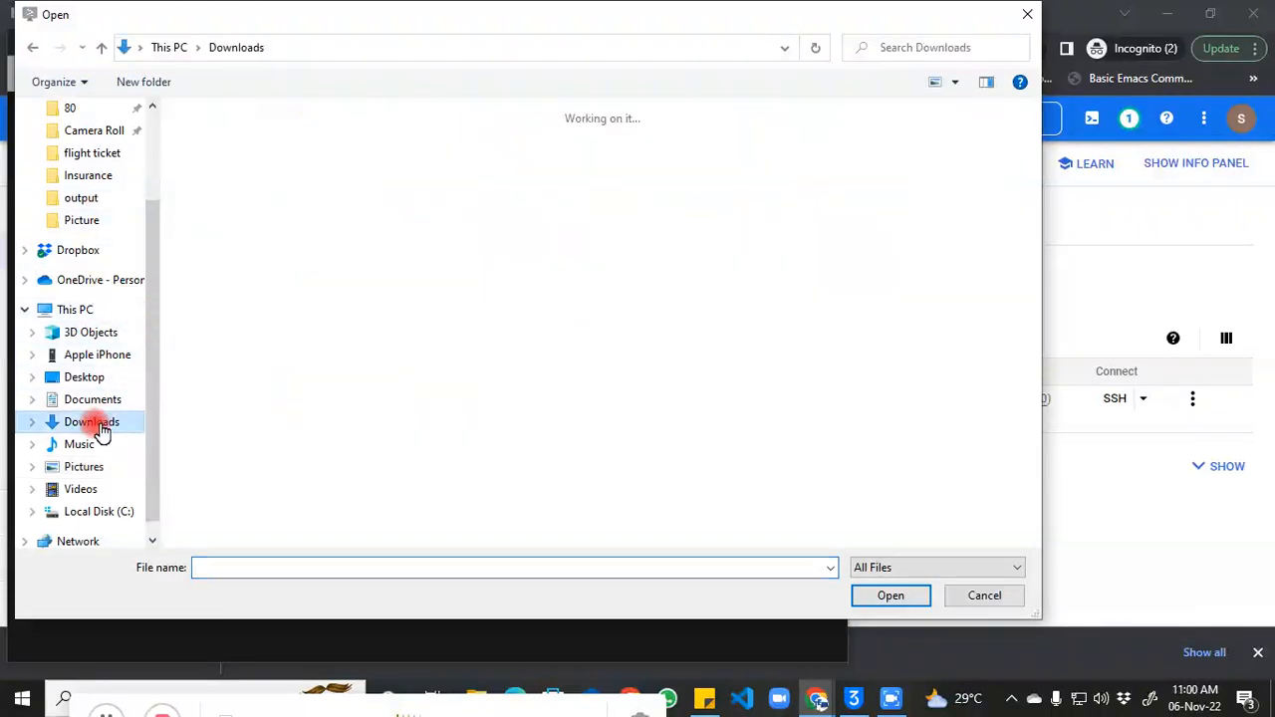
{"action": "left_click", "coordinate": [217, 211]}
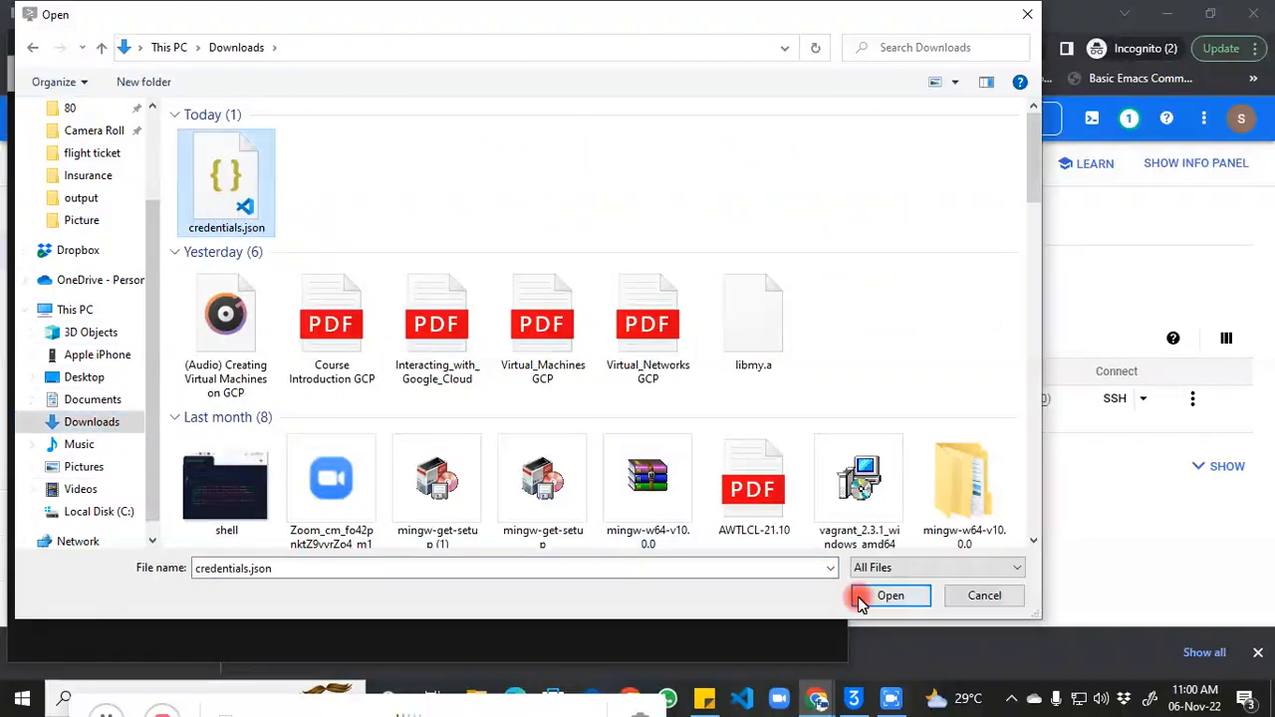
{"action": "left_click", "coordinate": [897, 596]}
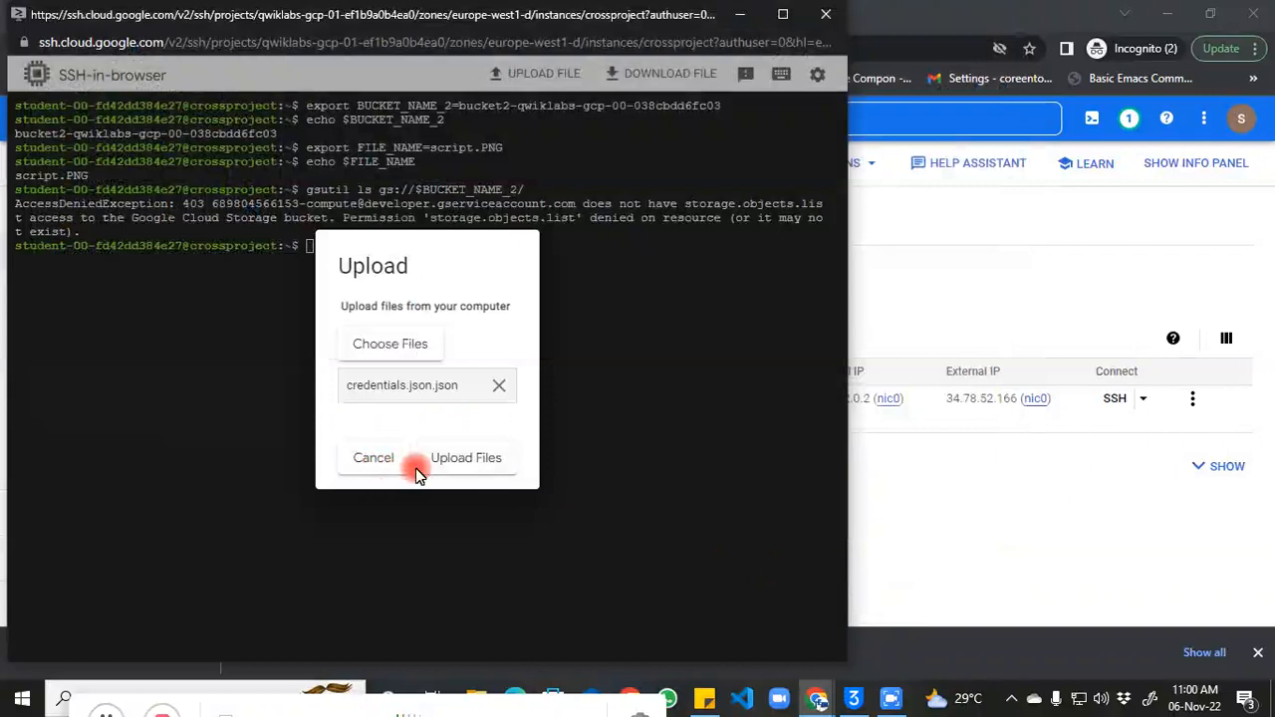
{"action": "left_click", "coordinate": [454, 460]}
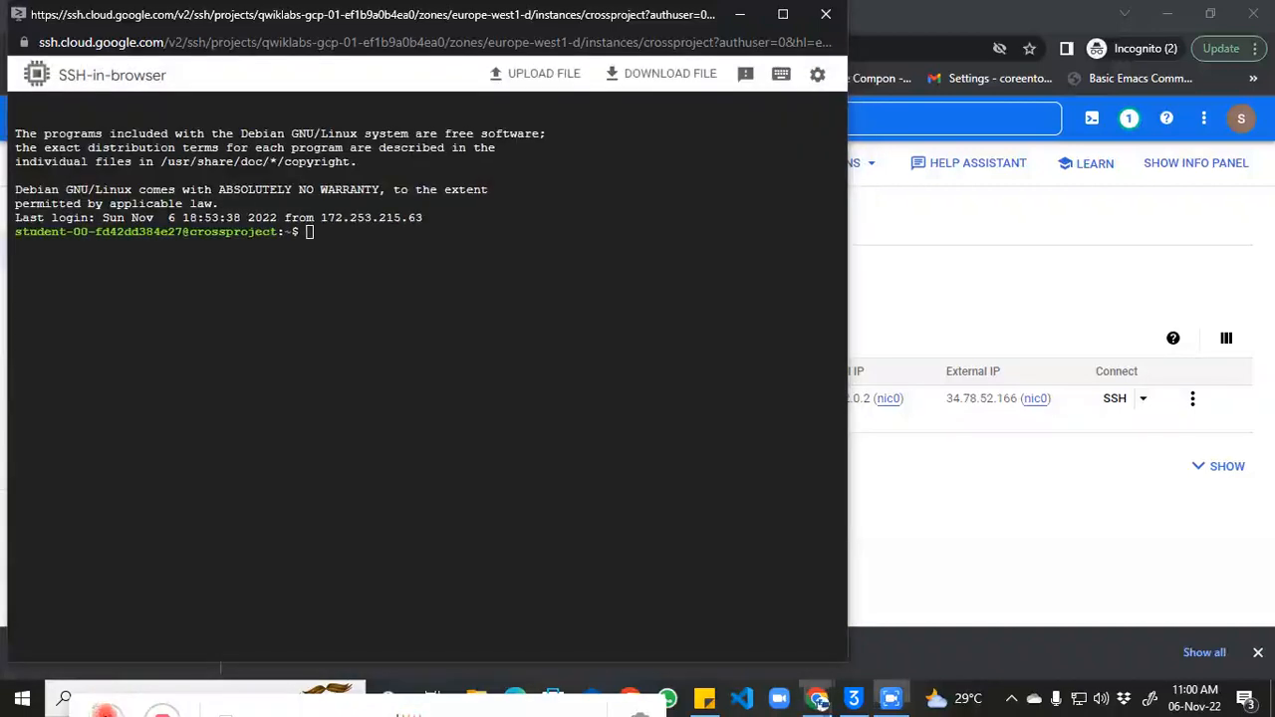
Step: Upload credentials.json from Downloads to the VM again and dismiss the transfer-complete notice
{"action": "left_click", "coordinate": [299, 487]}
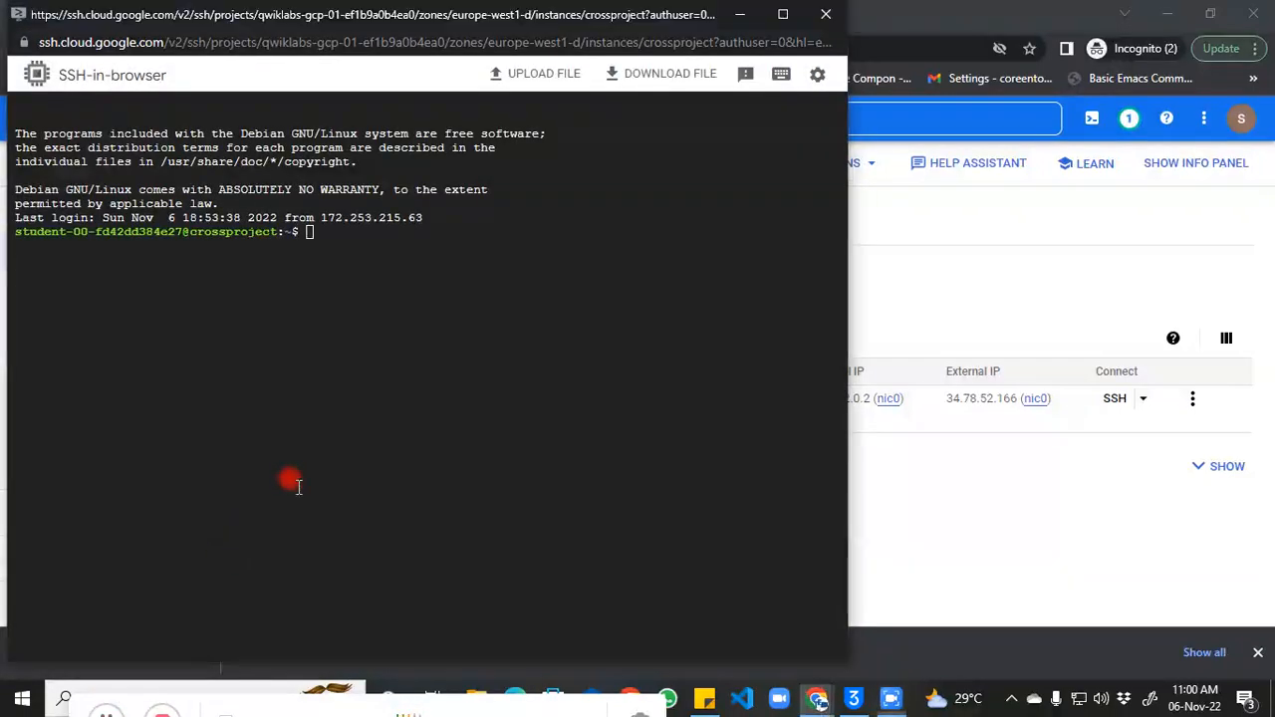
{"action": "left_click", "coordinate": [519, 76]}
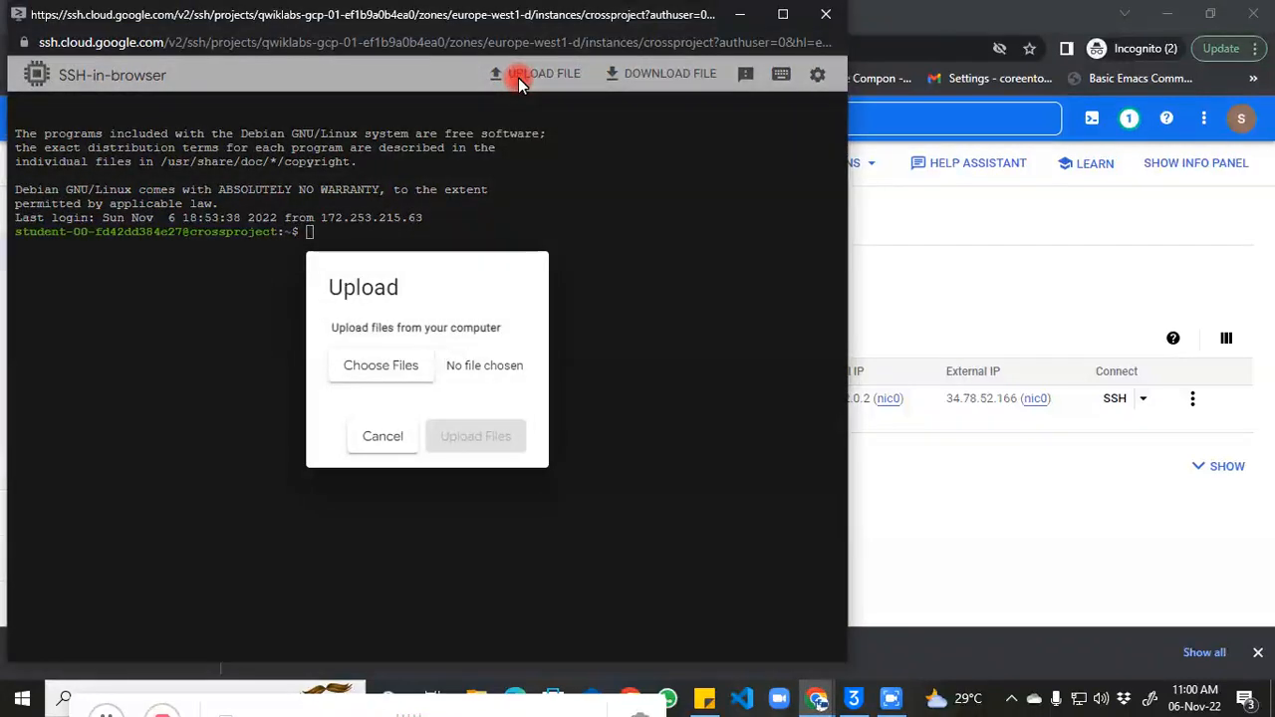
{"action": "left_click", "coordinate": [382, 366]}
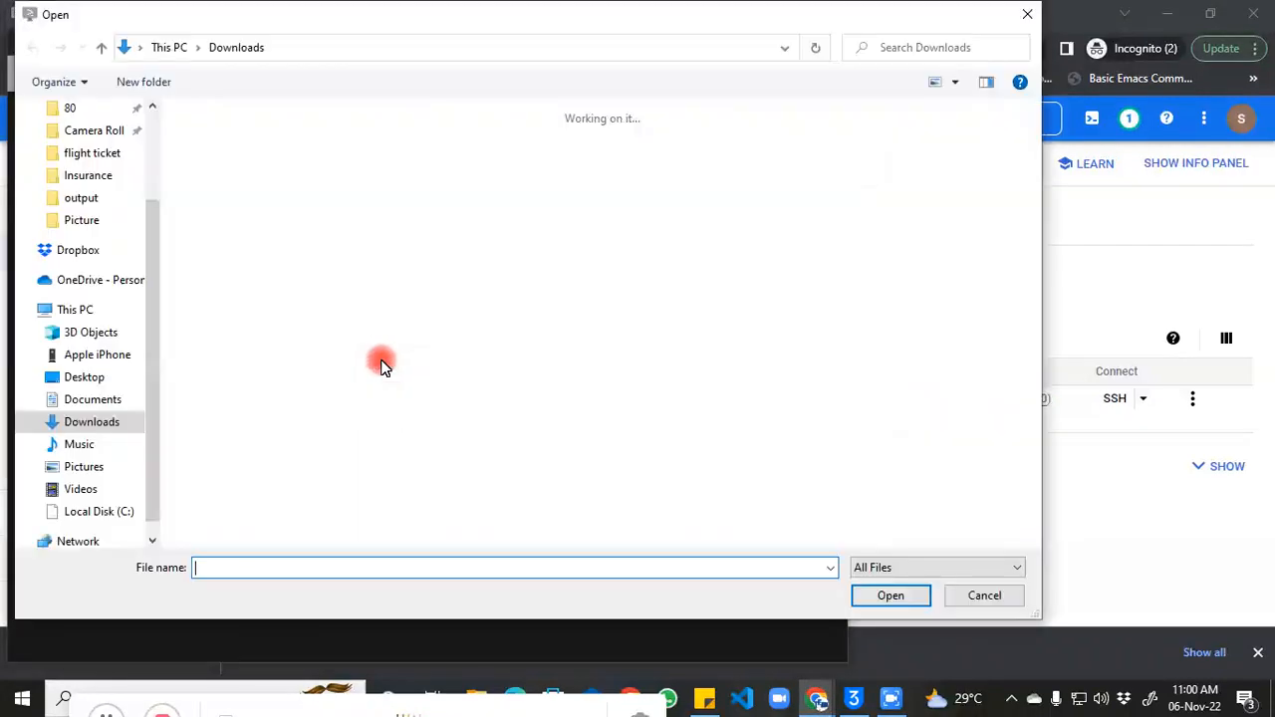
{"action": "left_click", "coordinate": [226, 179]}
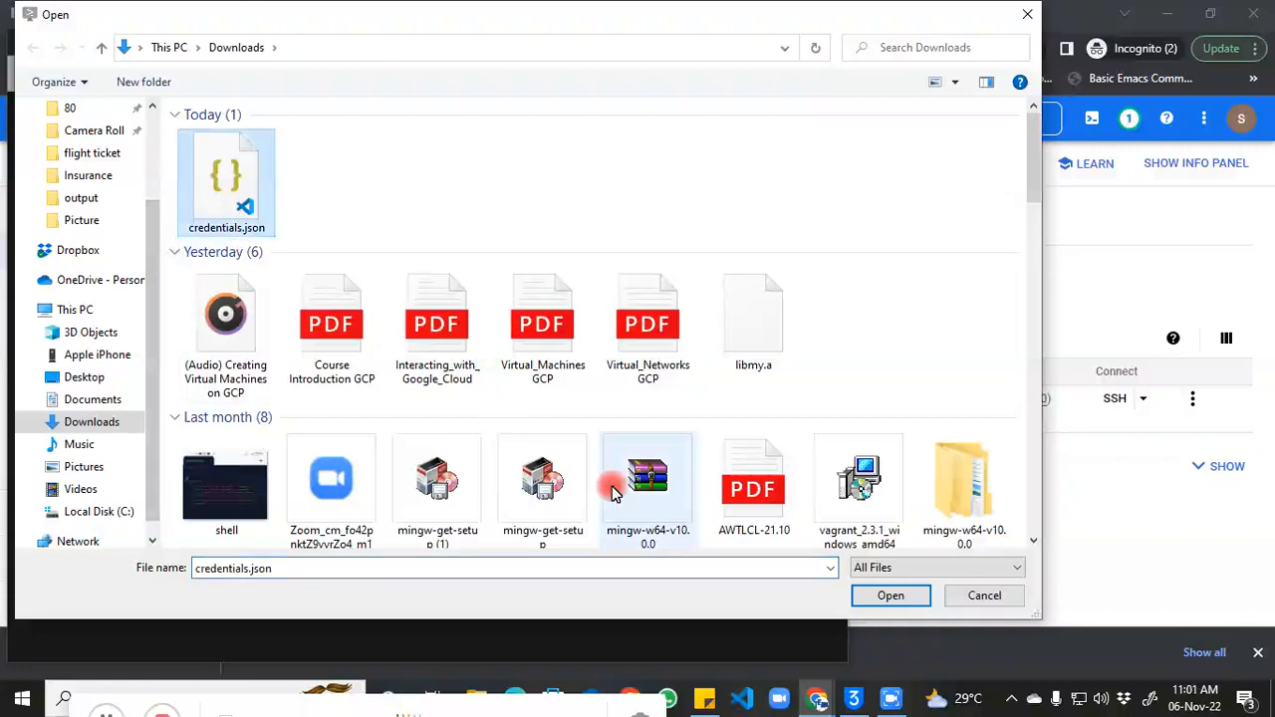
{"action": "left_click", "coordinate": [869, 596]}
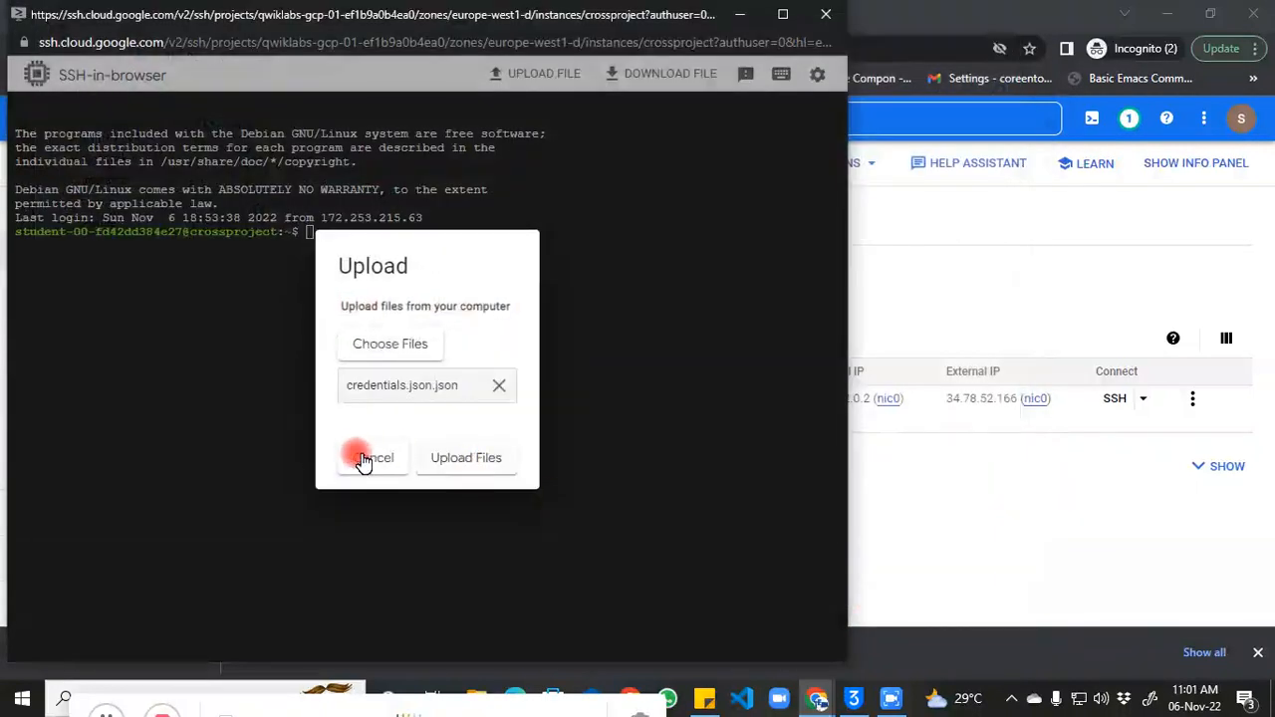
{"action": "left_click", "coordinate": [443, 458]}
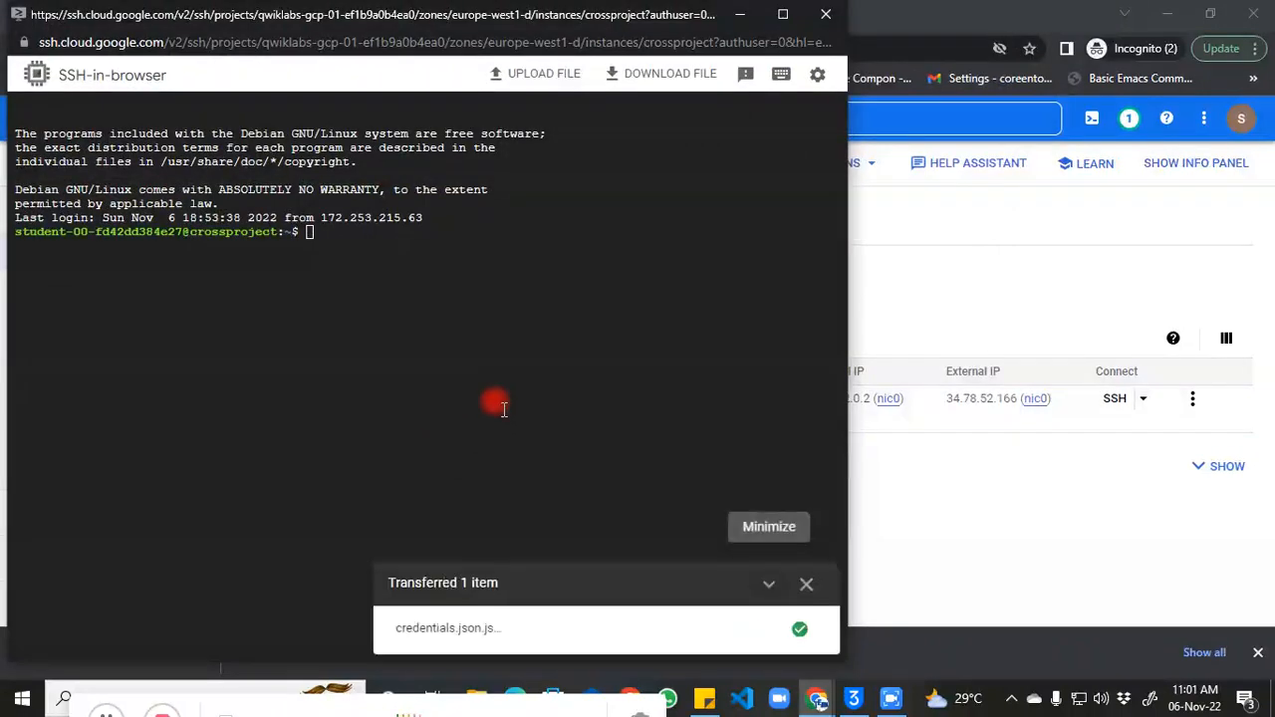
{"action": "left_click", "coordinate": [807, 584]}
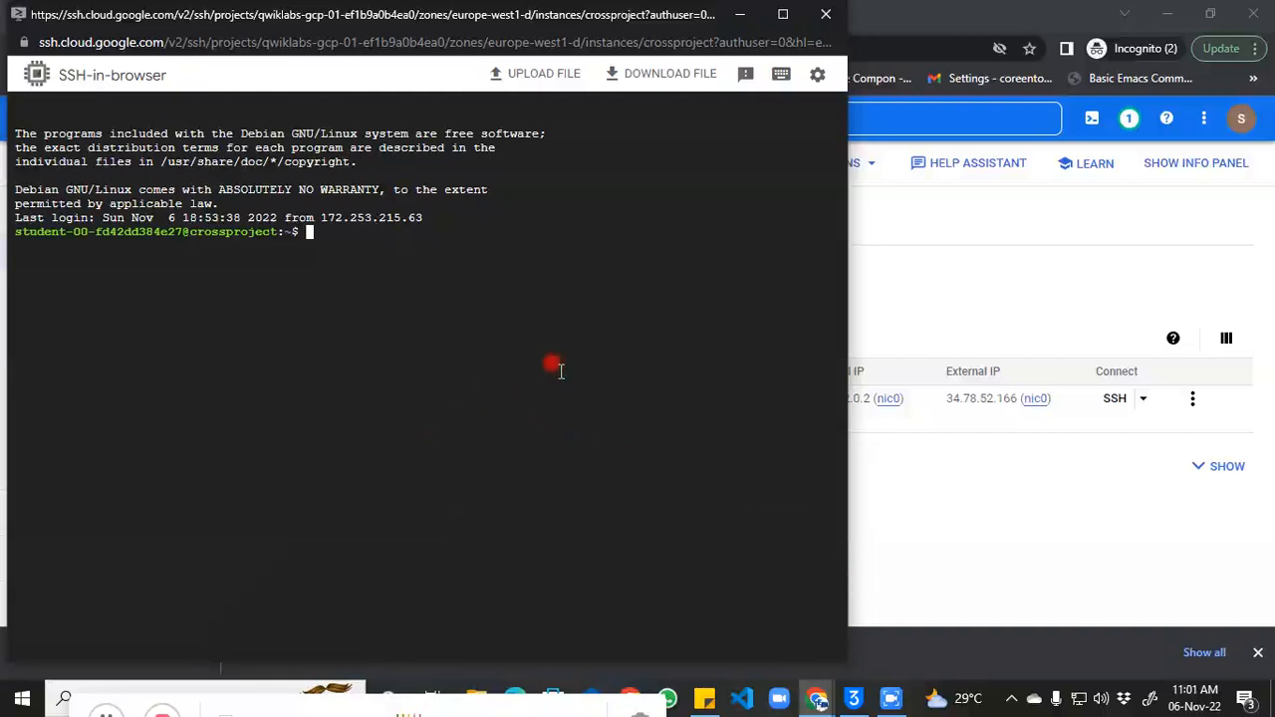
Step: Run ls to check which credentials files sit in the VM home directory
{"action": "type", "text": "ls"}
{"action": "key", "text": "Return"}
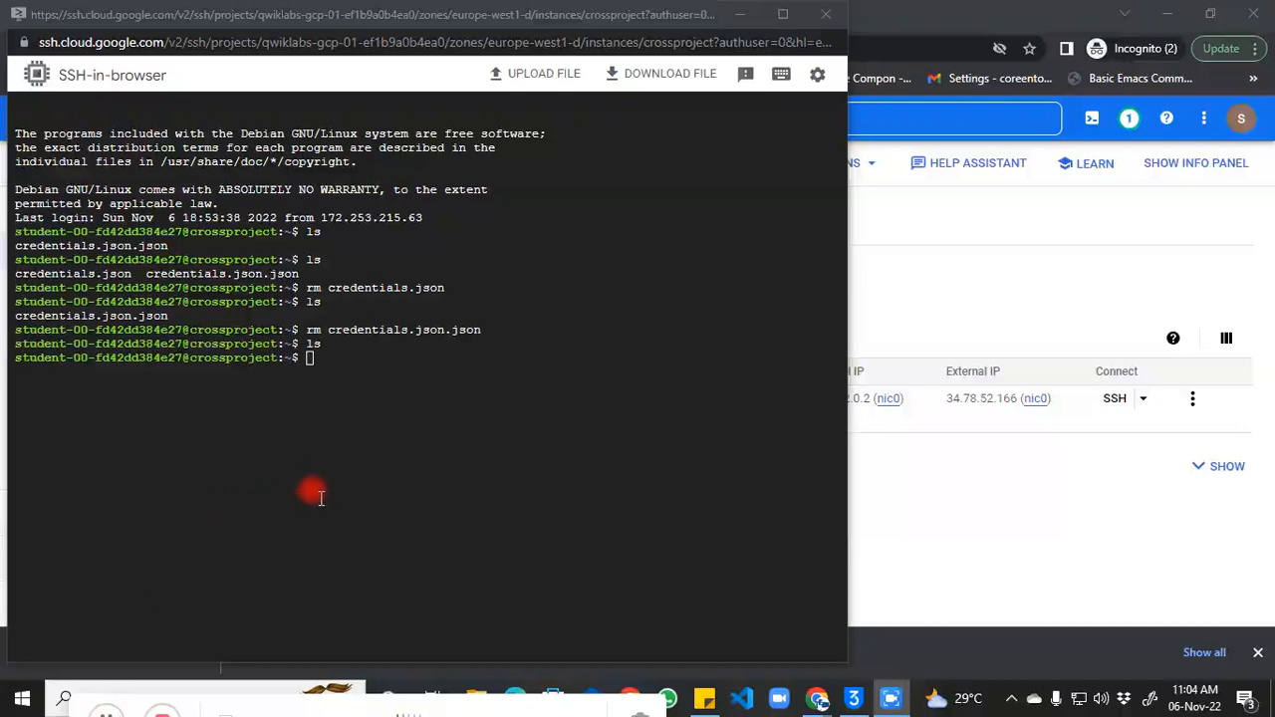
{"action": "left_click", "coordinate": [392, 427]}
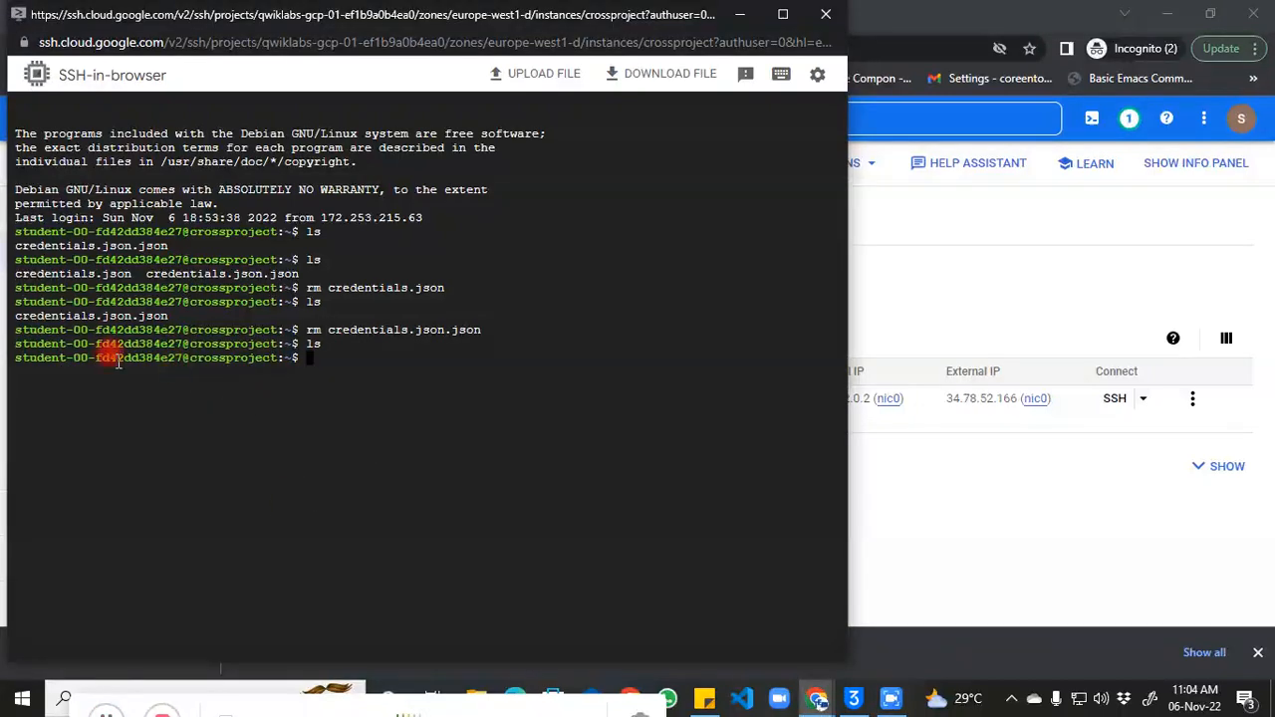
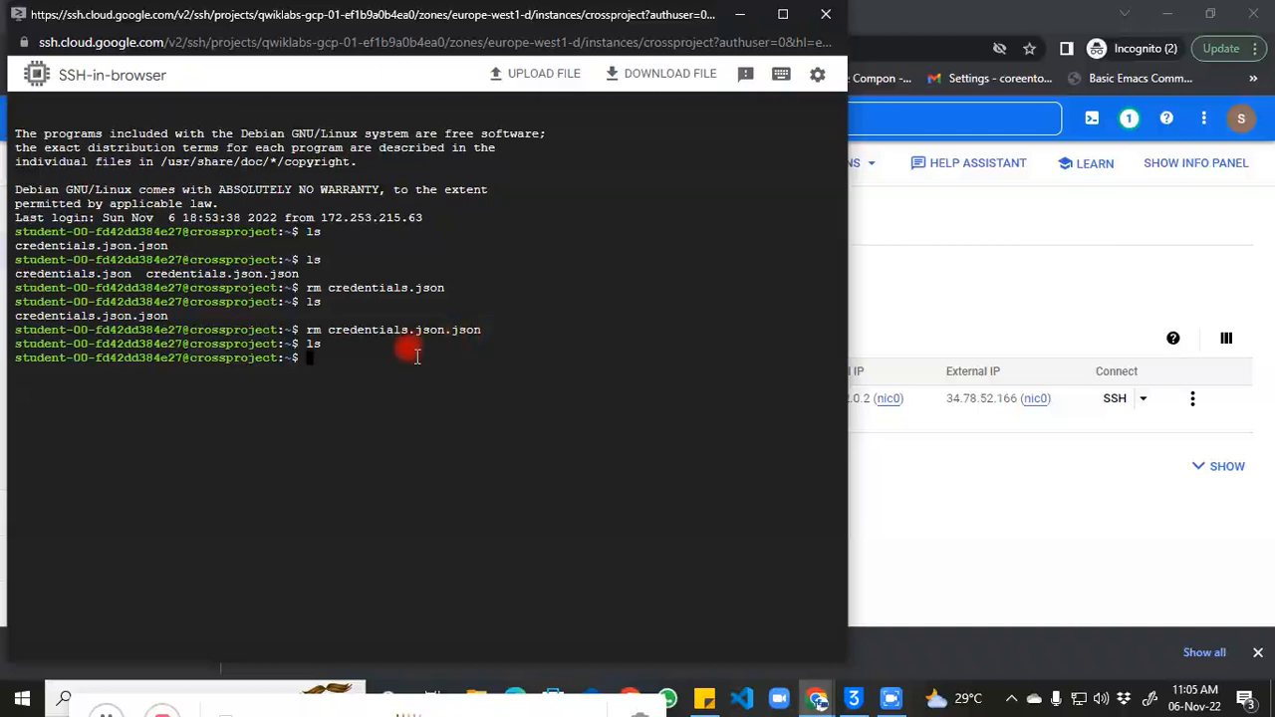
Step: Upload credentials.json from Downloads to the VM, then list the home directory with ls
{"action": "left_click", "coordinate": [550, 75]}
{"action": "left_click", "coordinate": [404, 367]}
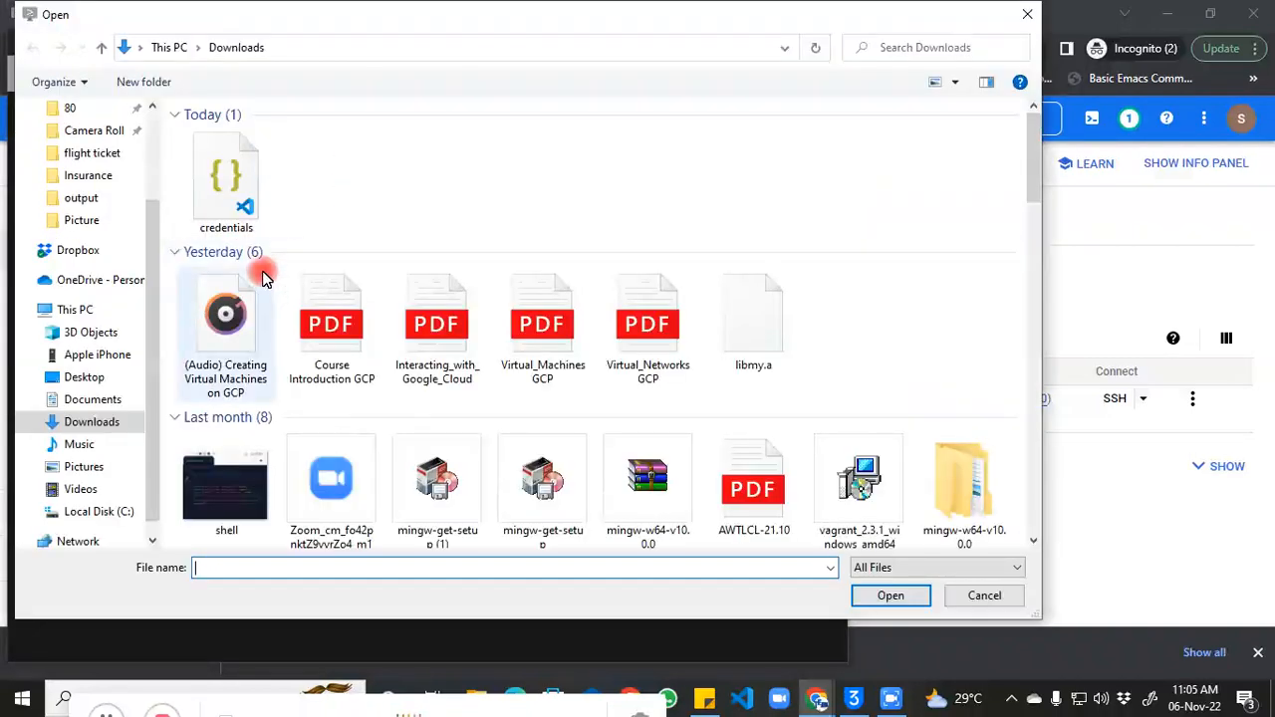
{"action": "left_click", "coordinate": [226, 180]}
{"action": "left_click", "coordinate": [883, 598]}
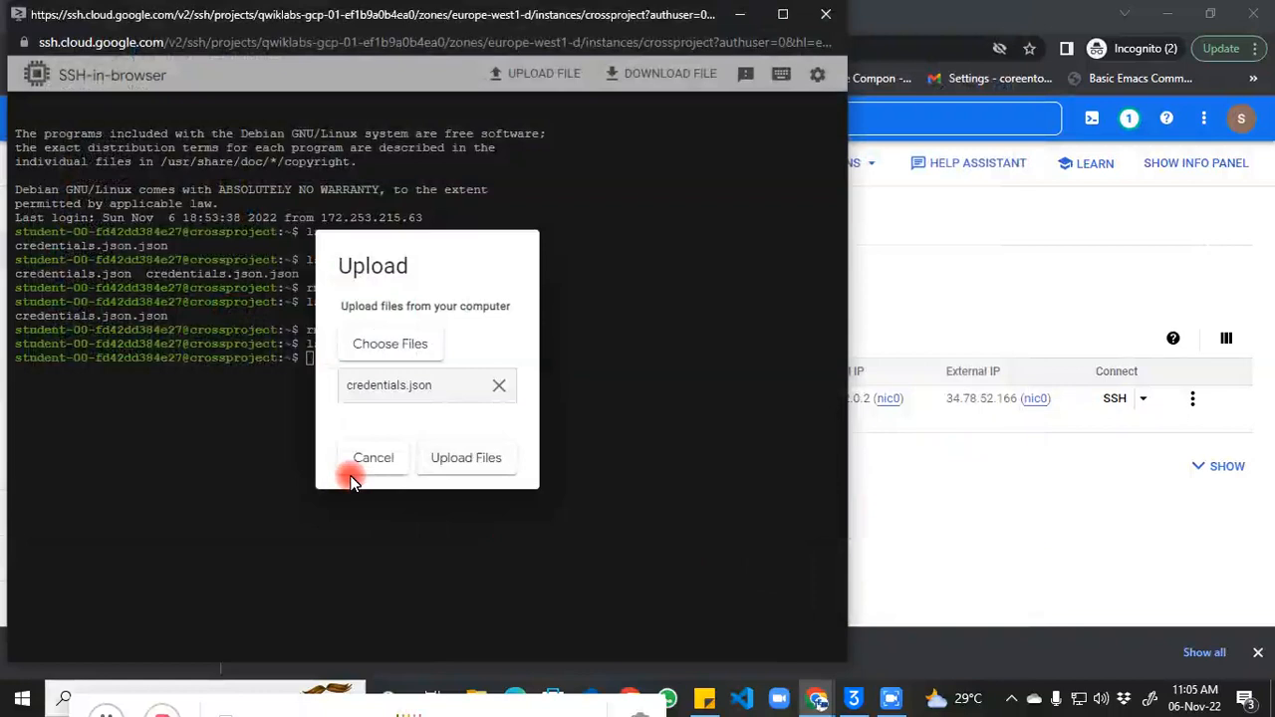
{"action": "left_click", "coordinate": [441, 456]}
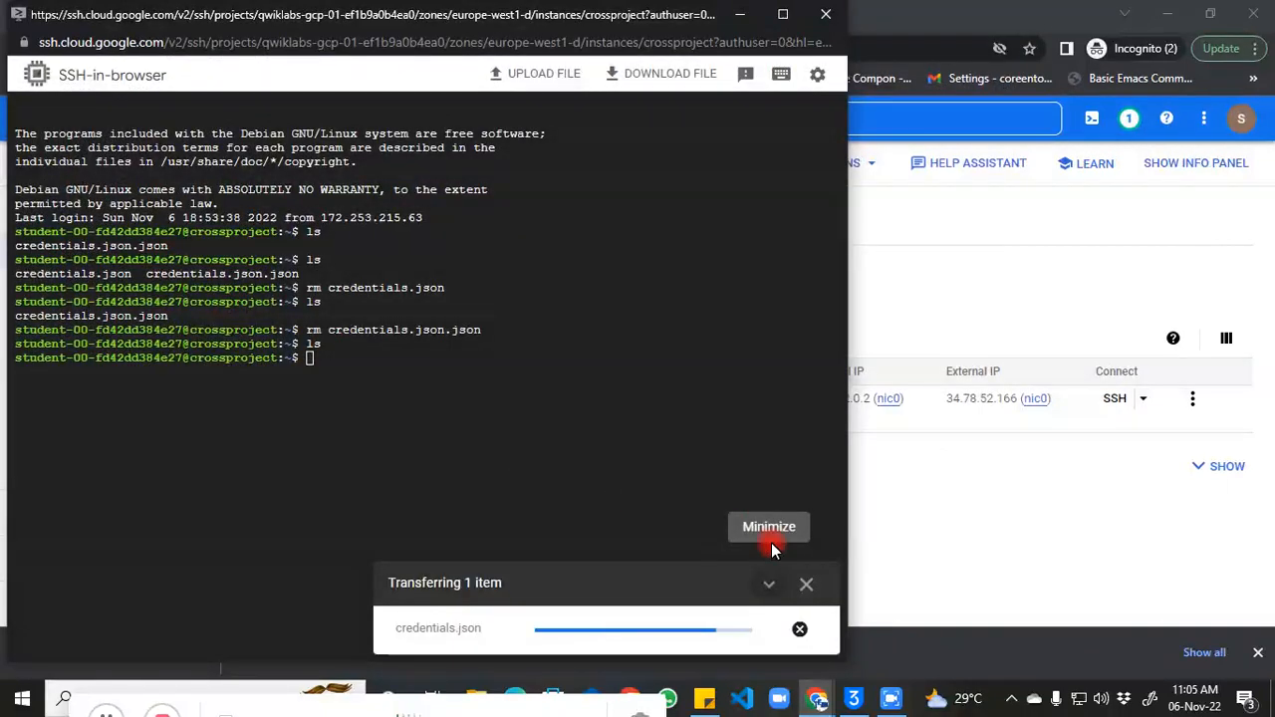
{"action": "left_click", "coordinate": [806, 585]}
{"action": "type", "text": "ls"}
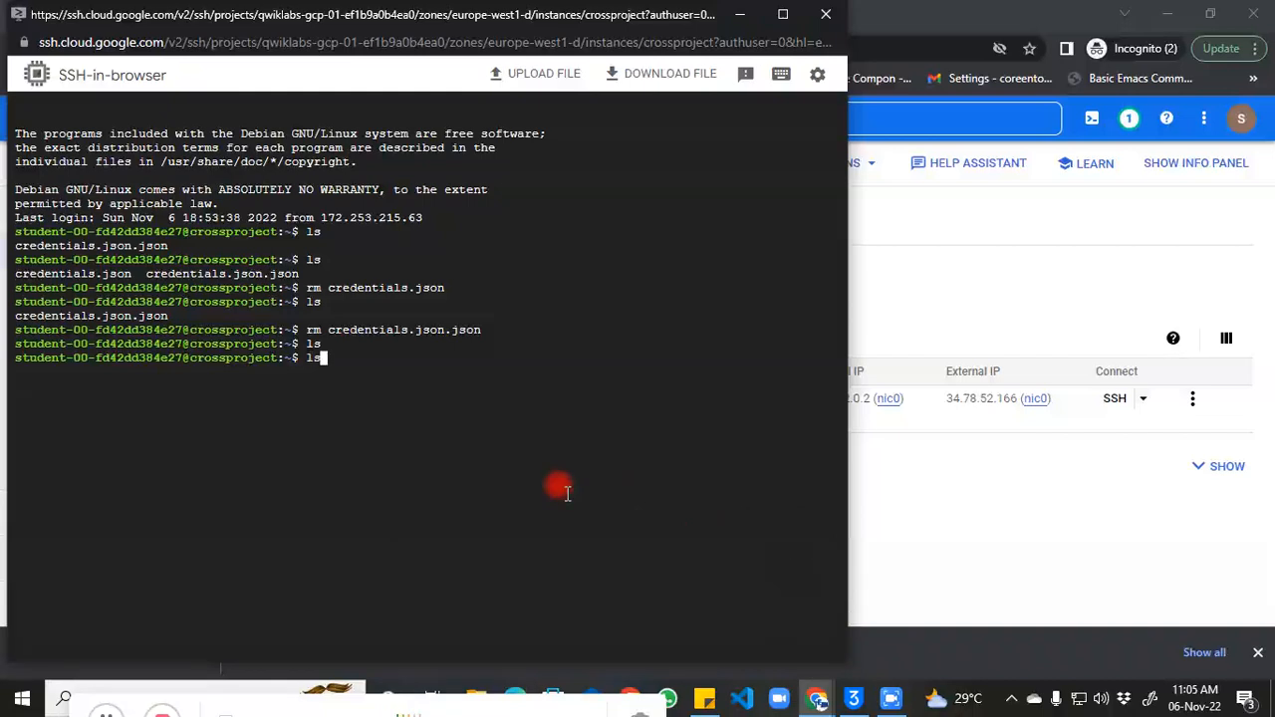
{"action": "key", "text": "Return"}
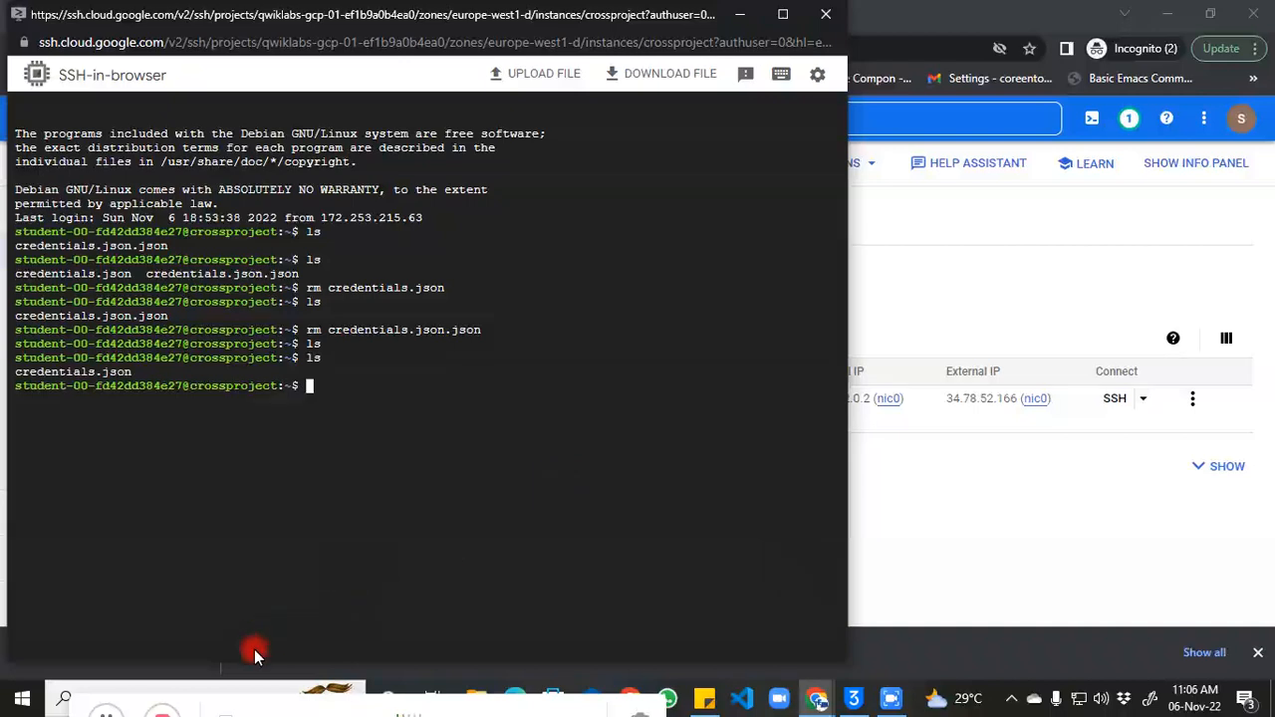
Step: Activate the service account on the VM using credentials.json as the key file
{"action": "left_click", "coordinate": [105, 713]}
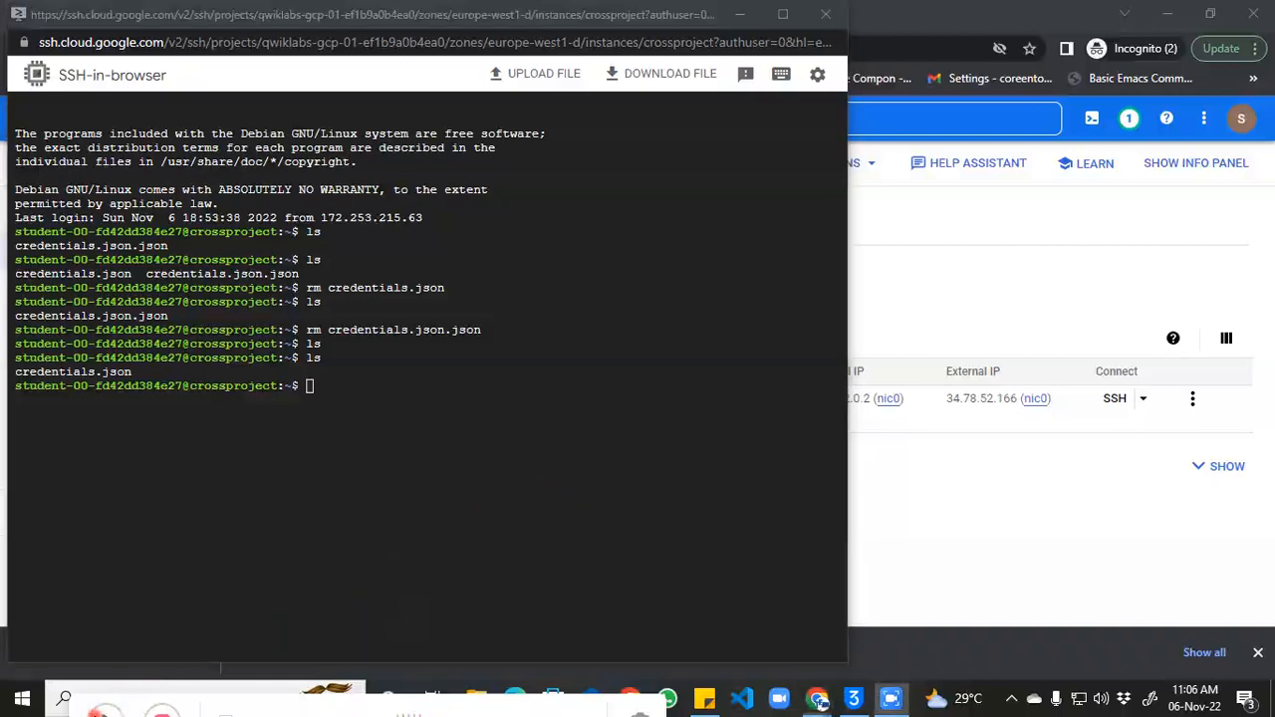
{"action": "double_click", "coordinate": [506, 469]}
{"action": "left_click", "coordinate": [514, 476]}
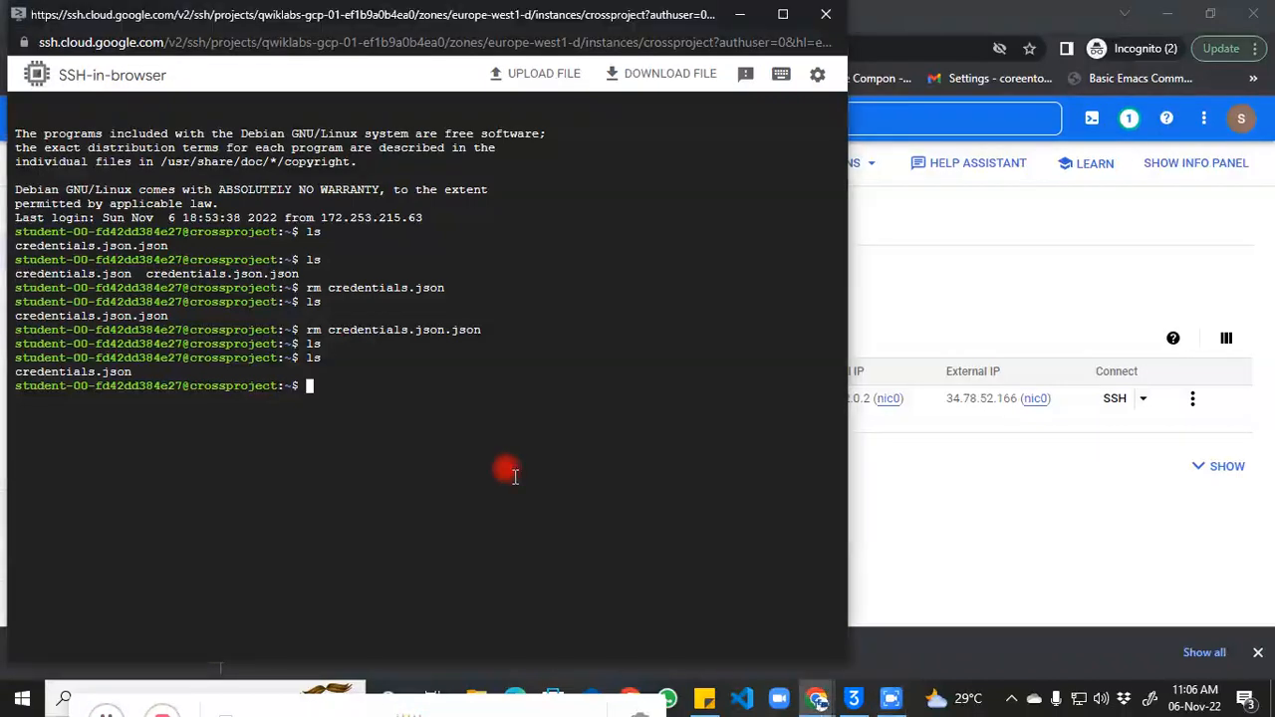
{"action": "type", "text": "gcloud auth activate-service-account --key-file credentials.json"}
{"action": "key", "text": "Return"}
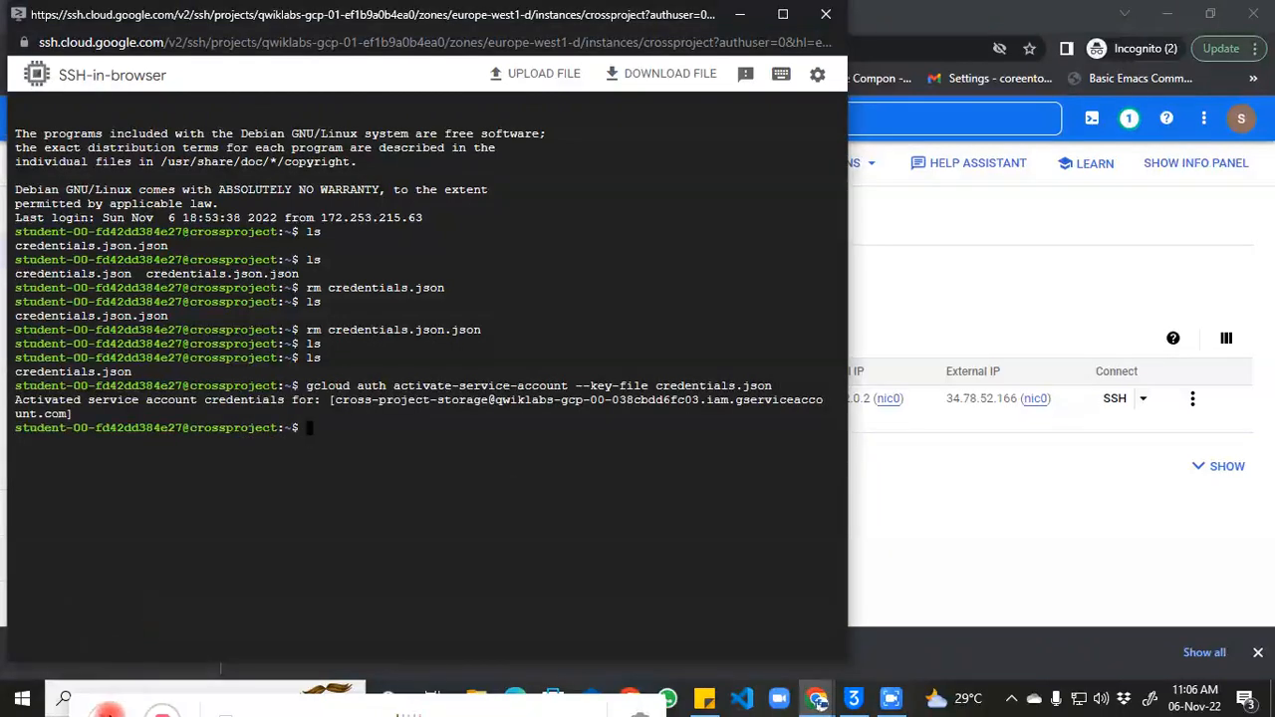
Step: Run gsutil ls and gsutil cat against the second bucket; both return InvalidUrlError
{"action": "left_click", "coordinate": [108, 713]}
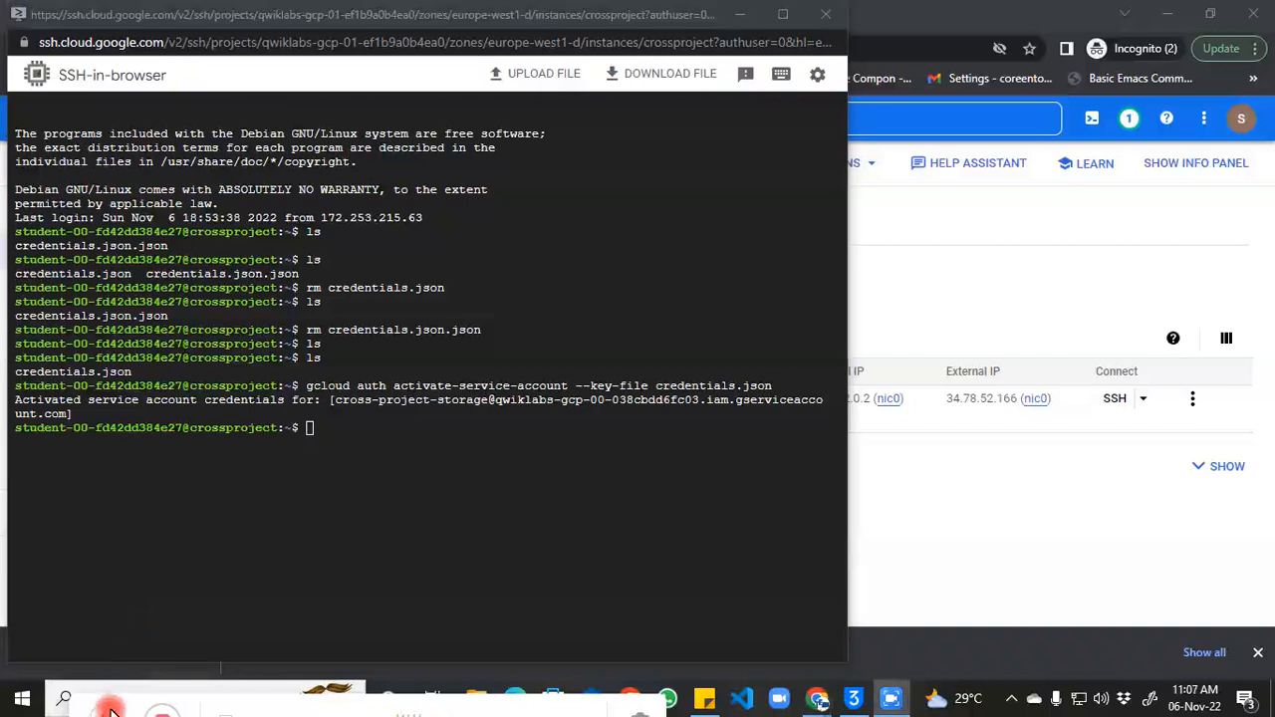
{"action": "left_click", "coordinate": [433, 500]}
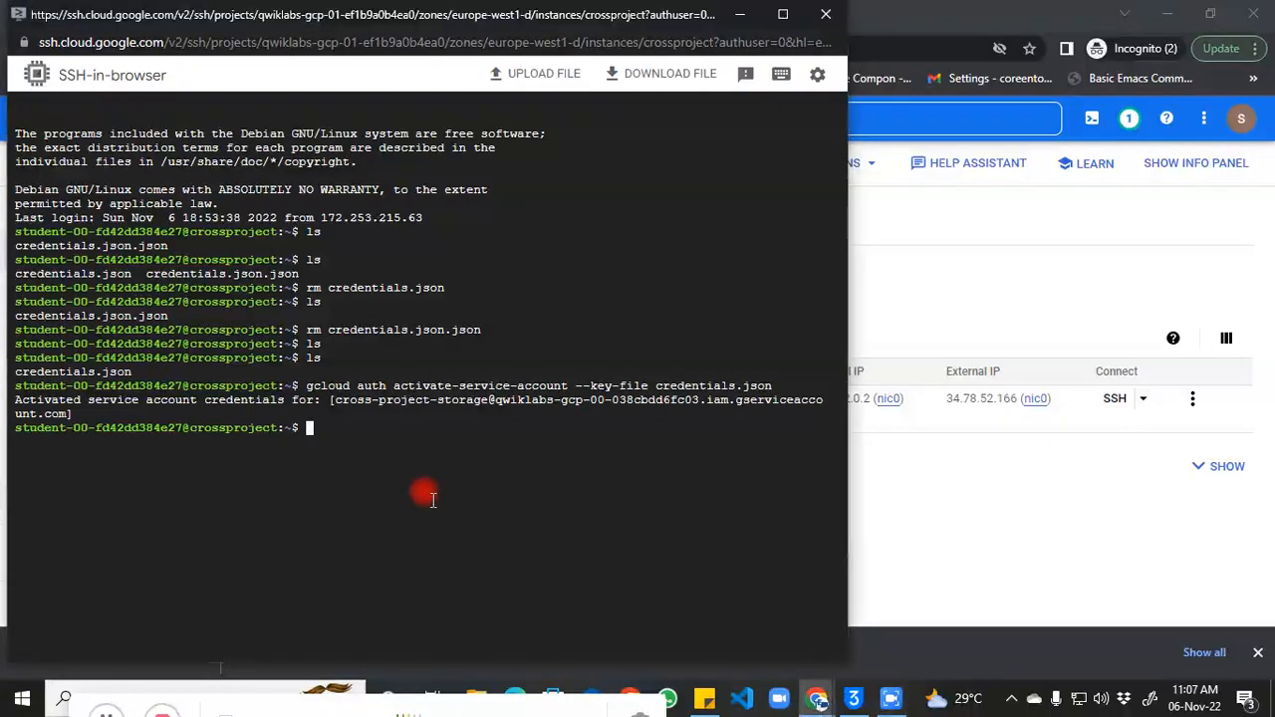
{"action": "type", "text": "gsutil ls gs://$BUCKET_NAME_2/"}
{"action": "key", "text": "Return"}
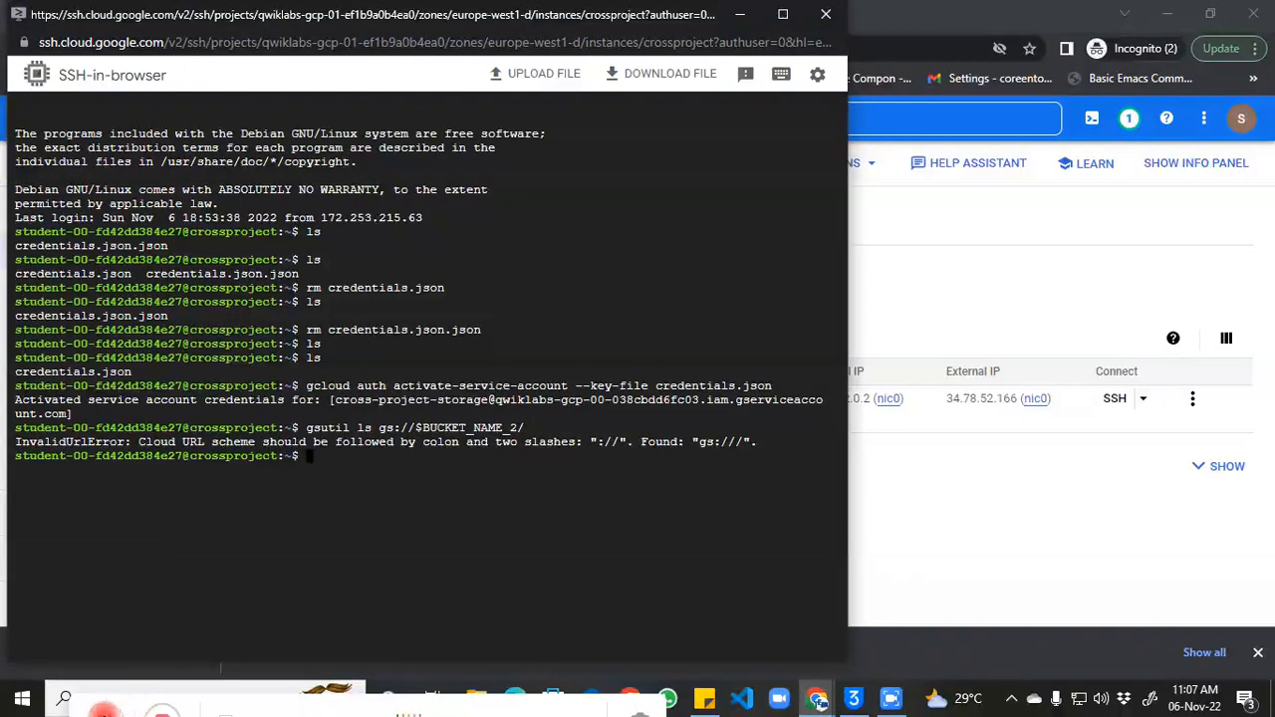
{"action": "left_click", "coordinate": [466, 540]}
{"action": "type", "text": "gsutil cat gs://$BUCKET_NAME_2/$FILE_NAME"}
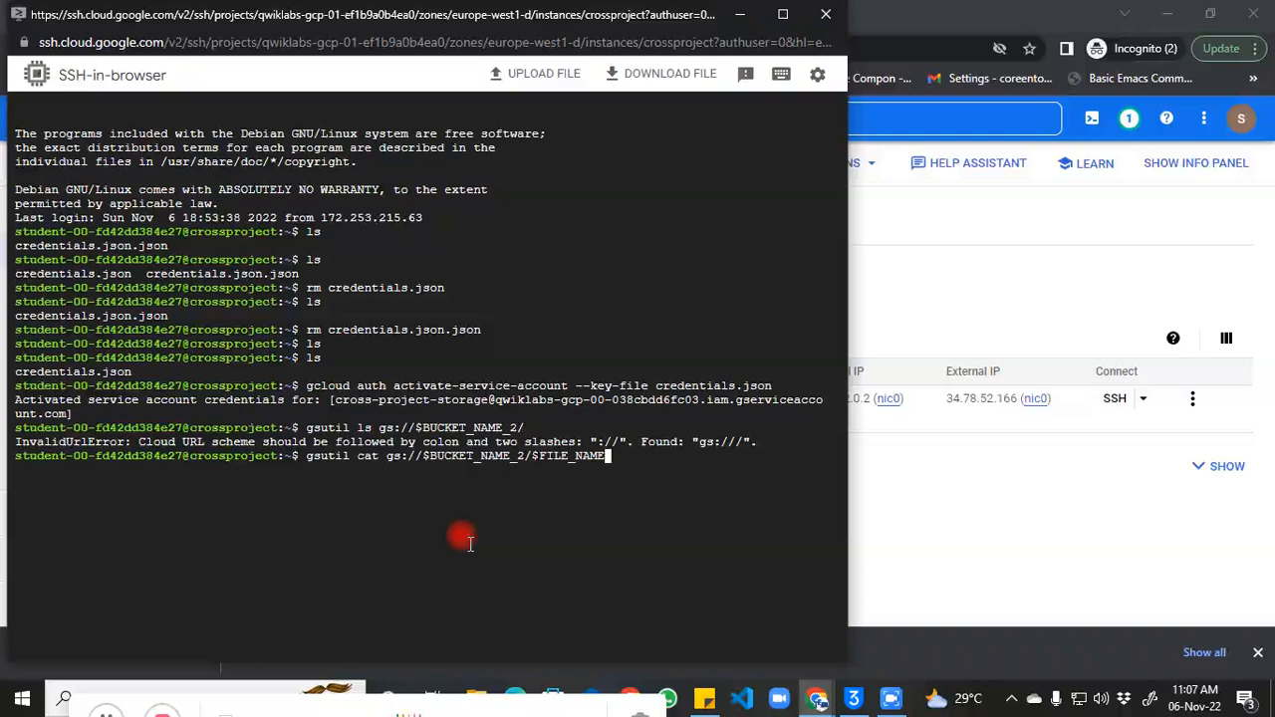
{"action": "key", "text": "Return"}
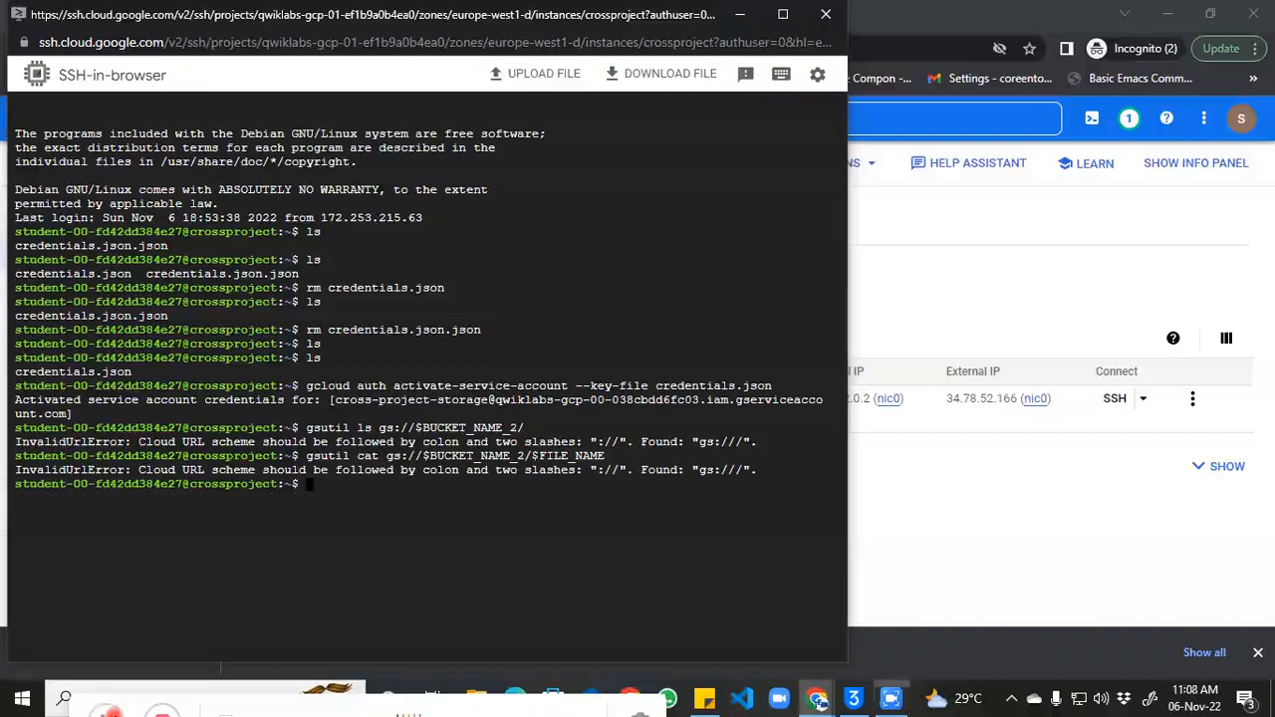
{"action": "left_click", "coordinate": [304, 556]}
Step: Try copying credentials.json to the second bucket, then export BUCKET_NAME_2=bucket2-qwiklabs-gcp-00-038cbdd6fc03
{"action": "key", "text": "ctrl+v"}
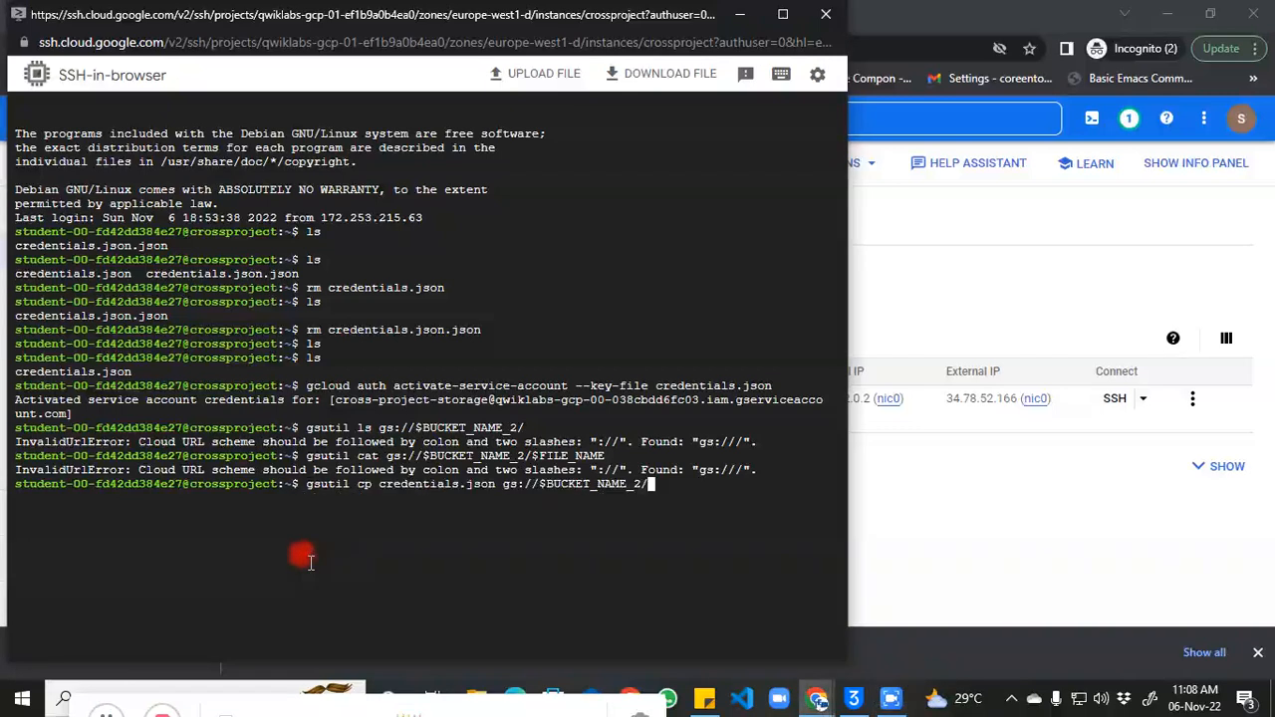
{"action": "key", "text": "Return"}
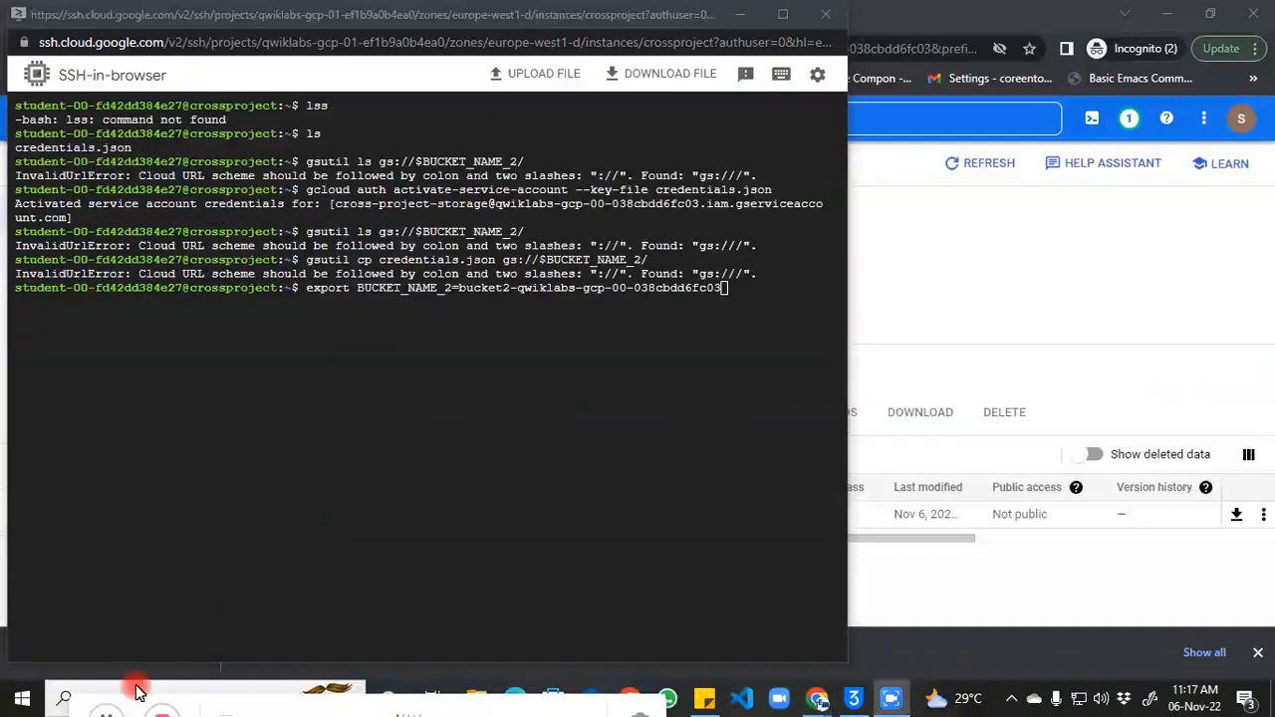
{"action": "left_click", "coordinate": [623, 503]}
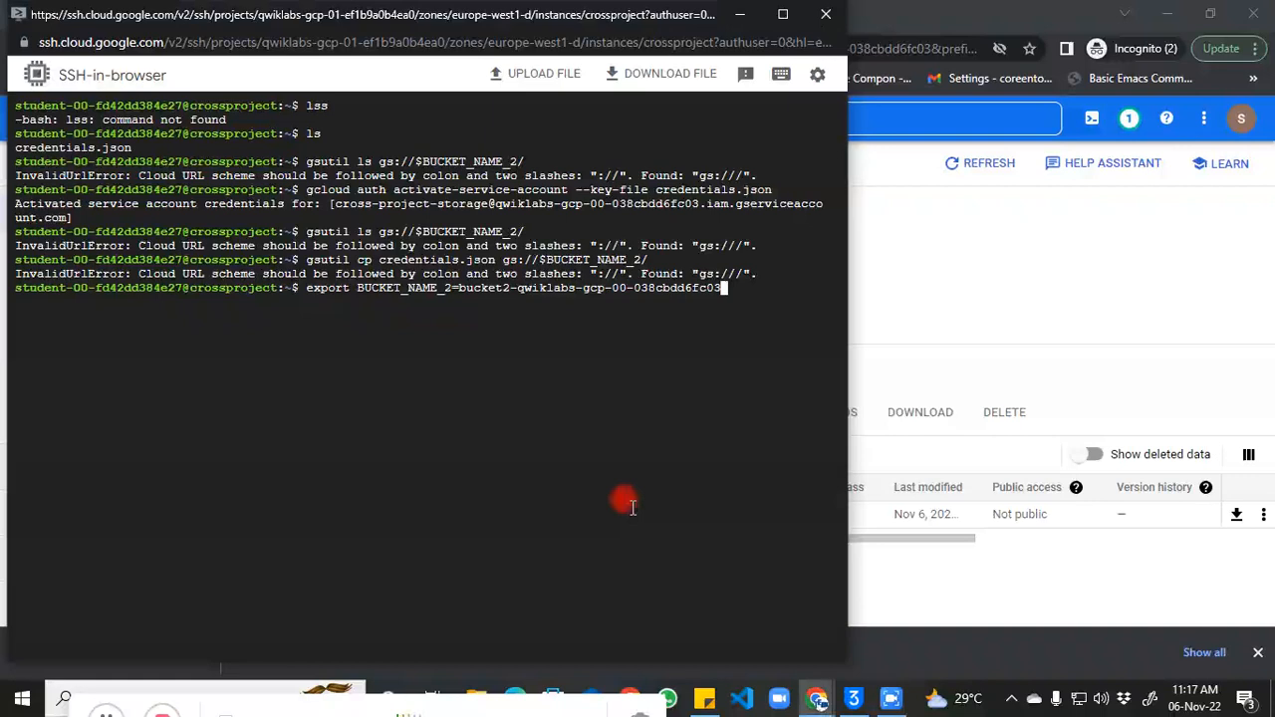
{"action": "key", "text": "Return"}
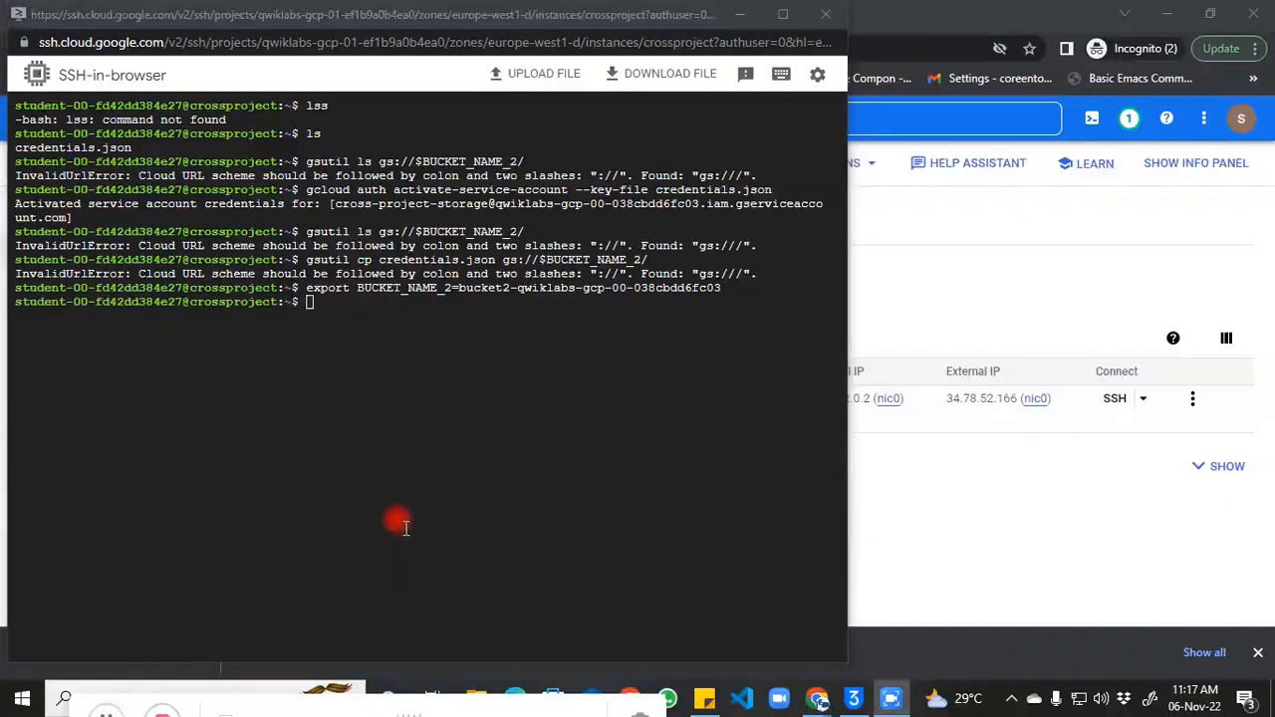
Step: Echo BUCKET_NAME_2 to confirm the bucket name, then export FILE_NAM as "script.PNG"
{"action": "left_click", "coordinate": [406, 523]}
{"action": "type", "text": "echo $BUCKET_NAME_2"}
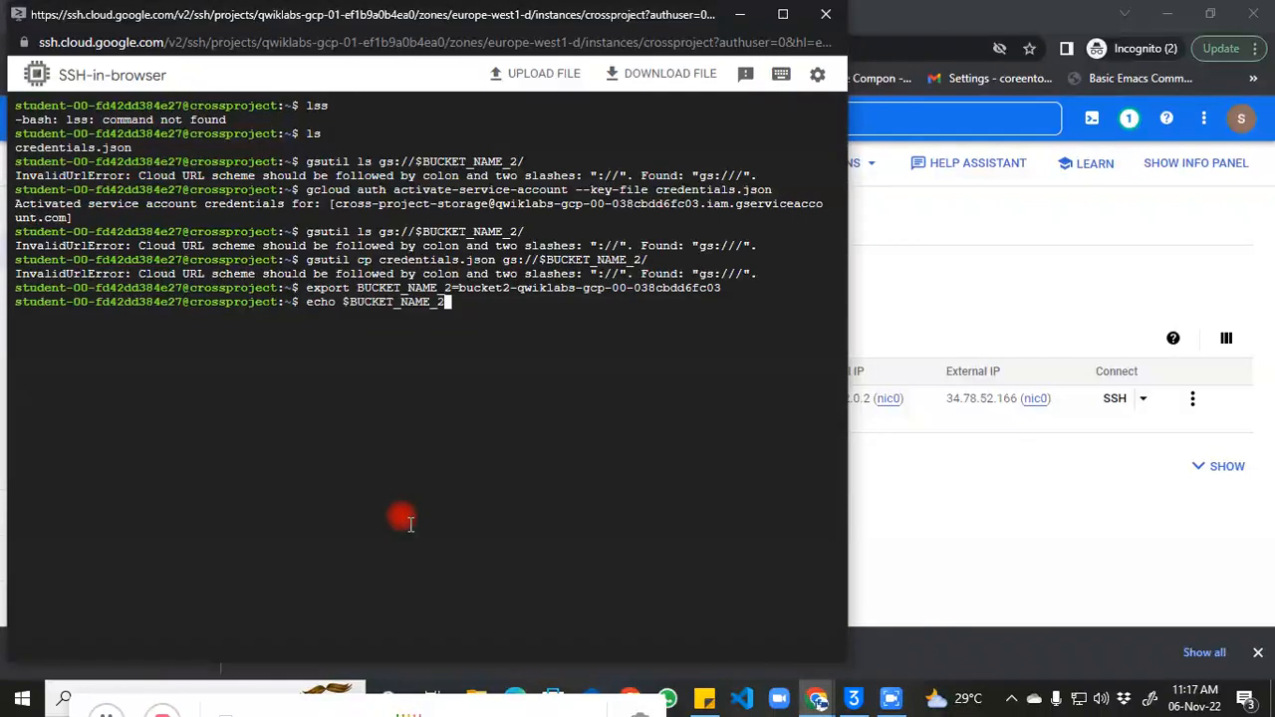
{"action": "key", "text": "Return"}
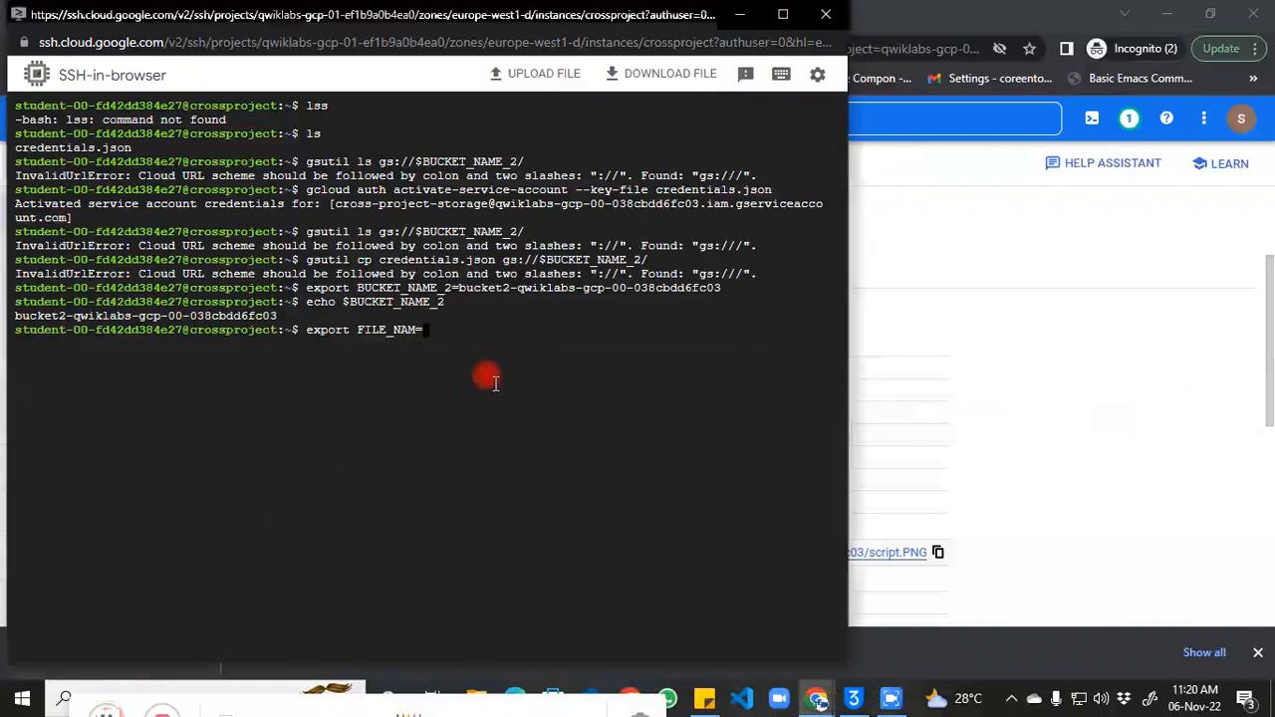
{"action": "type", "text": "\"script.PNG"}
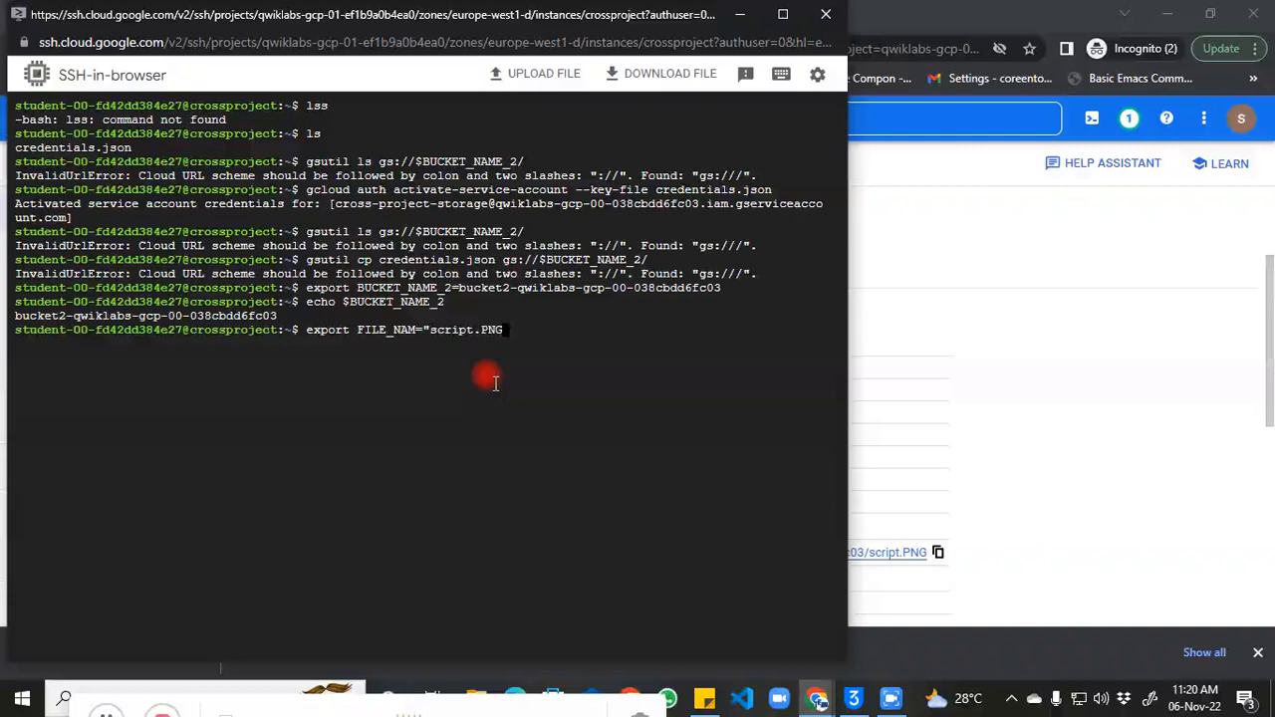
{"action": "type", "text": "\""}
{"action": "key", "text": "Return"}
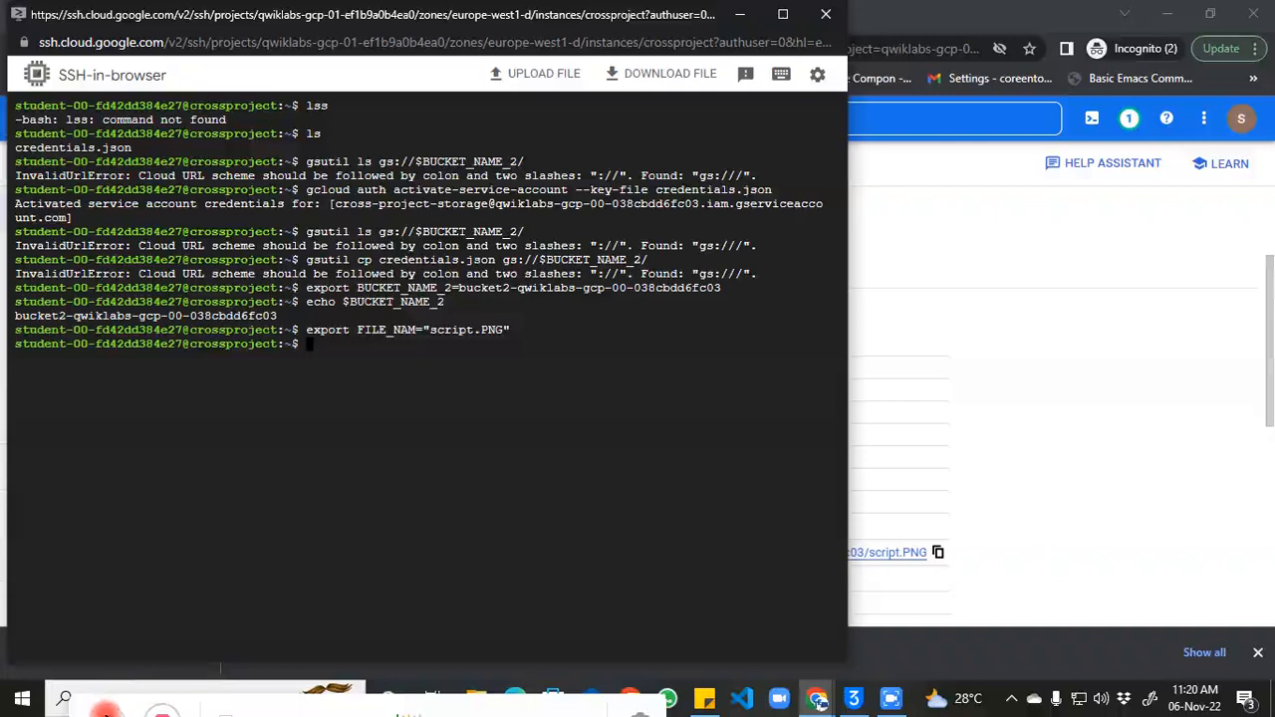
Step: Echo $FILE_NAME twice and see that it prints empty
{"action": "left_click", "coordinate": [106, 715]}
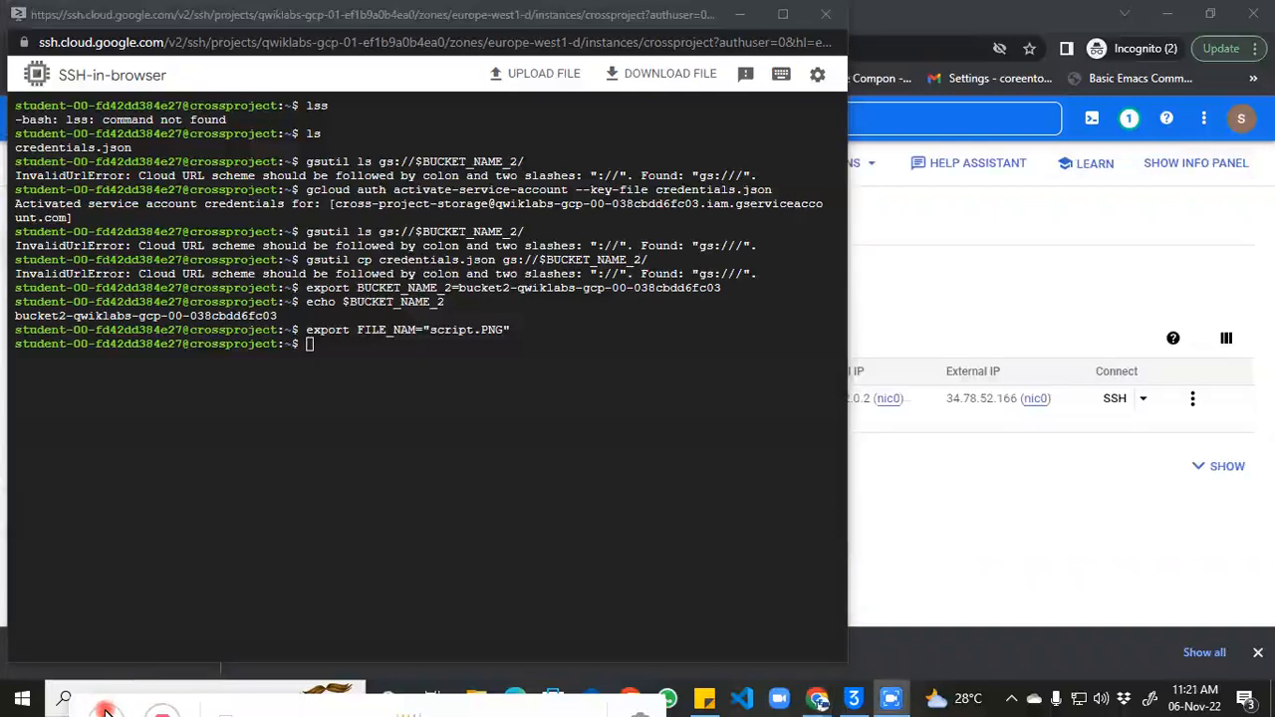
{"action": "left_click", "coordinate": [331, 566]}
{"action": "type", "text": "echo $FILE_NAME"}
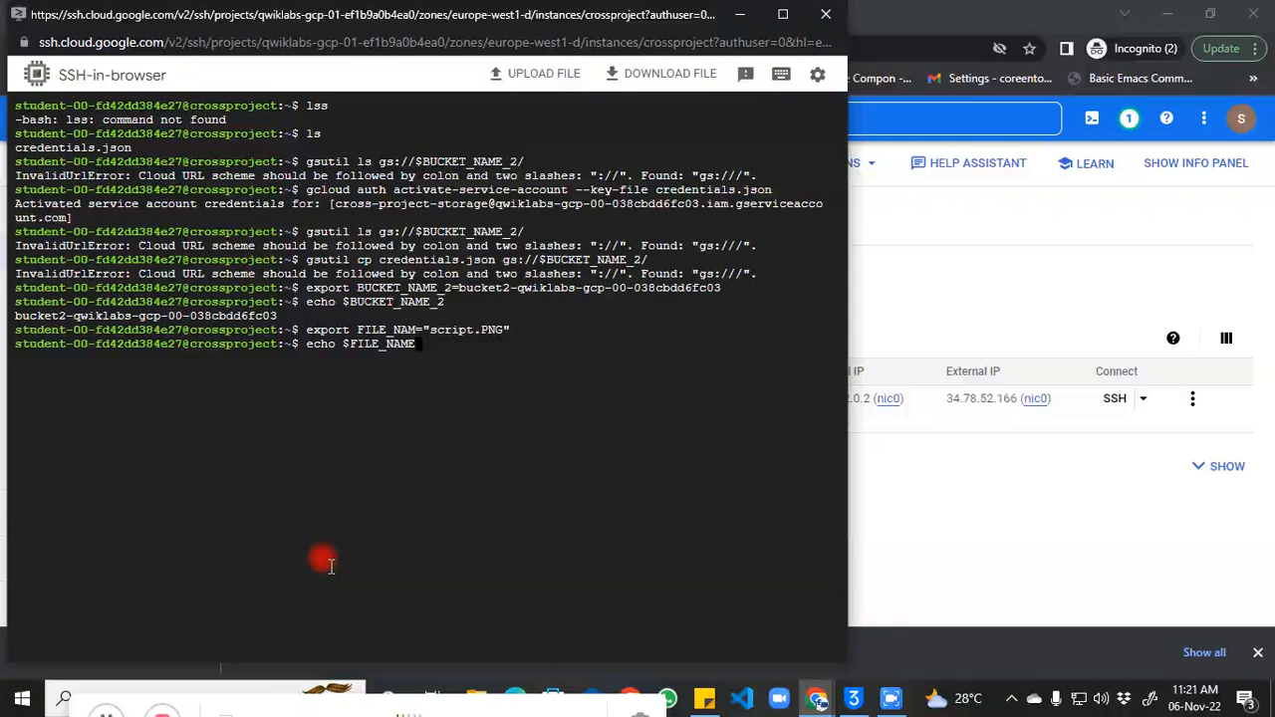
{"action": "key", "text": "Return"}
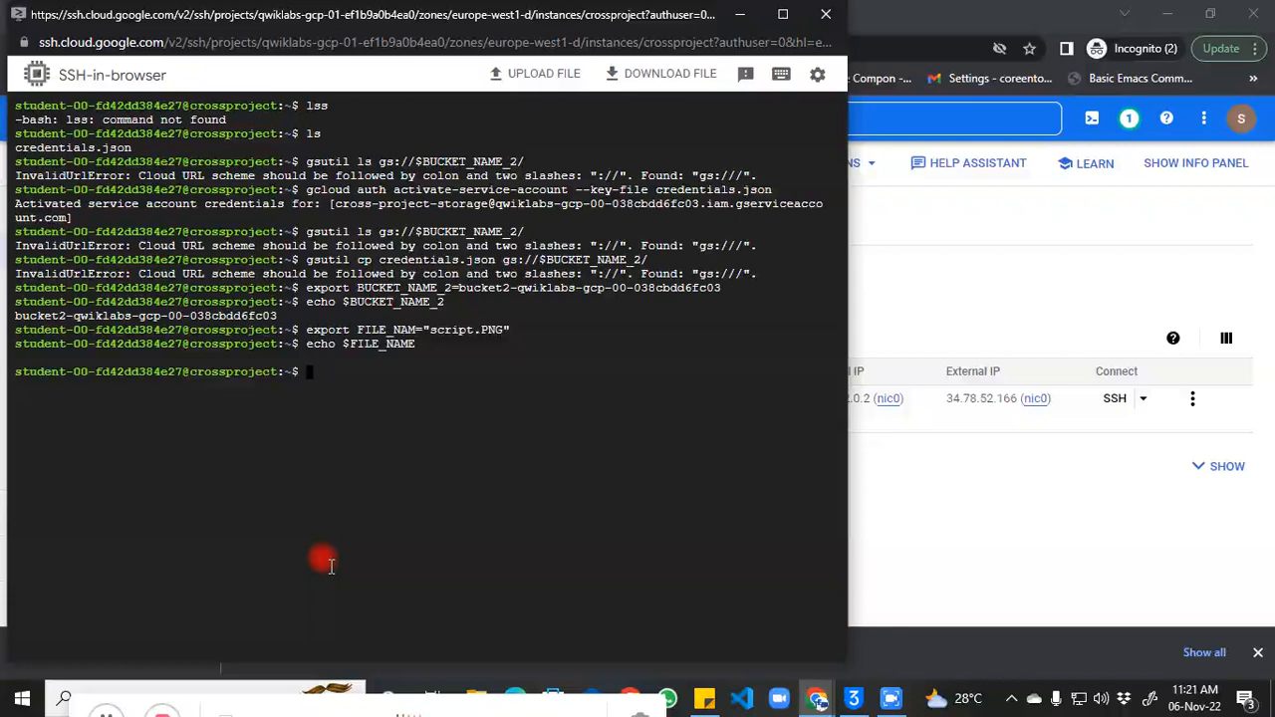
{"action": "key", "text": "Up"}
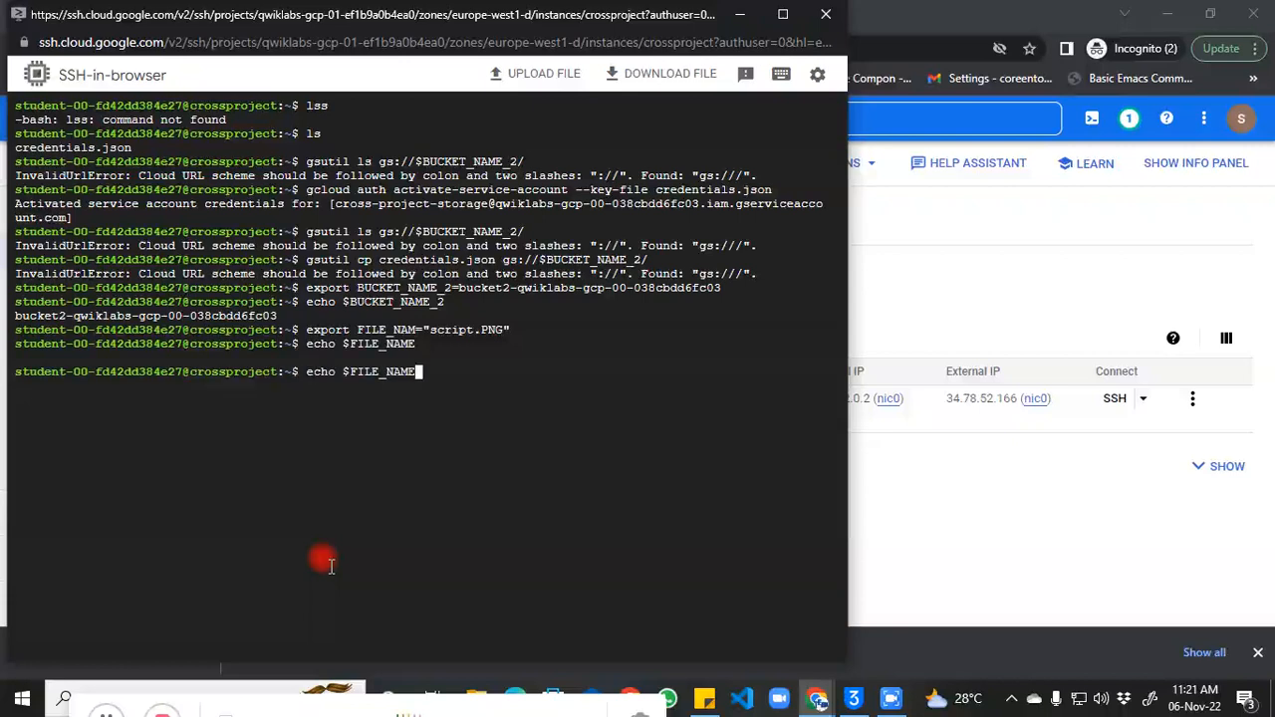
{"action": "key", "text": "Return"}
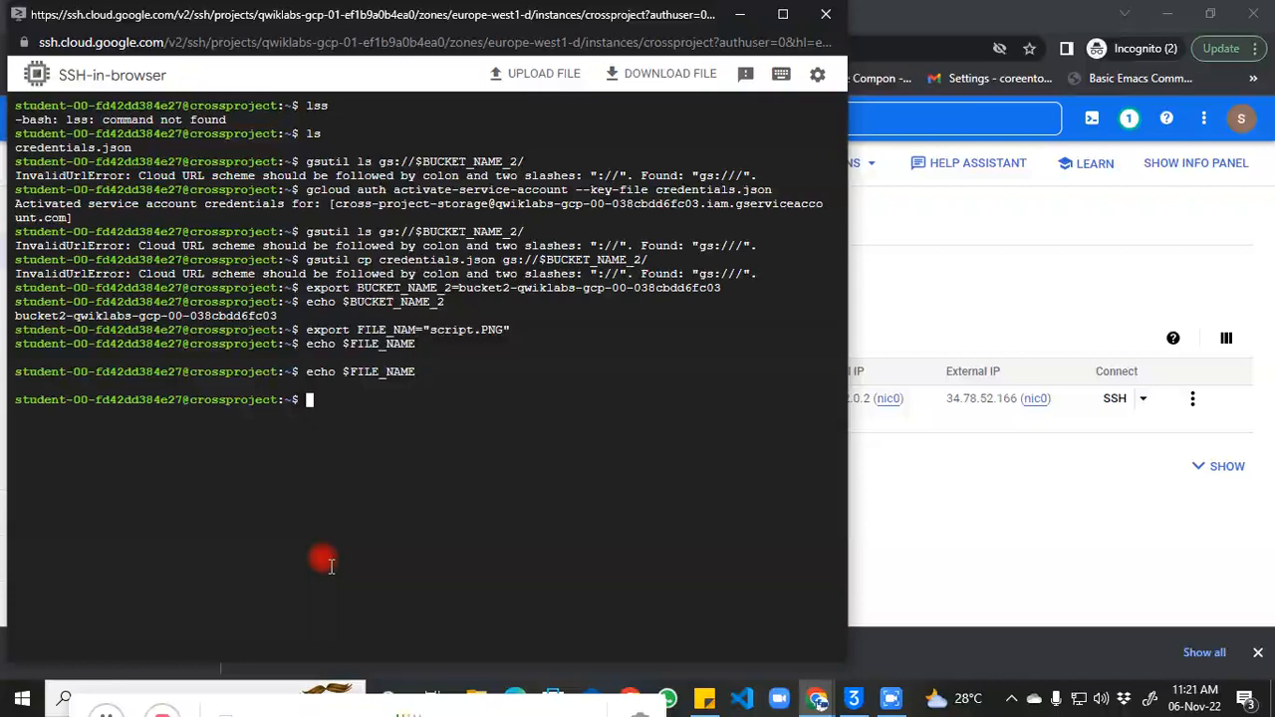
Step: Rerun the script.PNG export without quotes and echo FILE_NAME again
{"action": "key", "text": "Up"}
{"action": "key", "text": "Up"}
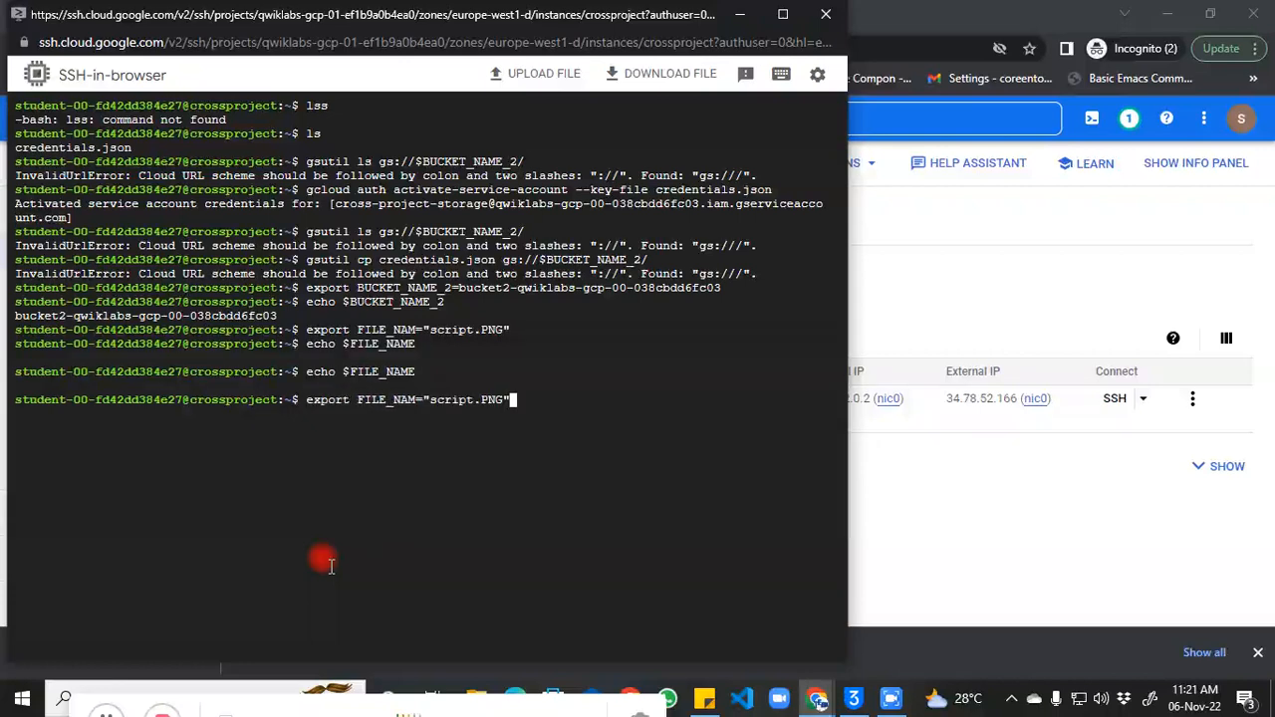
{"action": "key", "text": "Left"}
{"action": "key", "text": "Left"}
{"action": "key", "text": "Left"}
{"action": "key", "text": "Left"}
{"action": "key", "text": "Left"}
{"action": "key", "text": "Left"}
{"action": "key", "text": "Left"}
{"action": "key", "text": "Left"}
{"action": "key", "text": "Left"}
{"action": "key", "text": "Left"}
{"action": "key", "text": "Left"}
{"action": "key", "text": "Left"}
{"action": "key", "text": "Delete"}
{"action": "key", "text": "Return"}
{"action": "key", "text": "Up"}
{"action": "key", "text": "Up"}
{"action": "key", "text": "Return"}
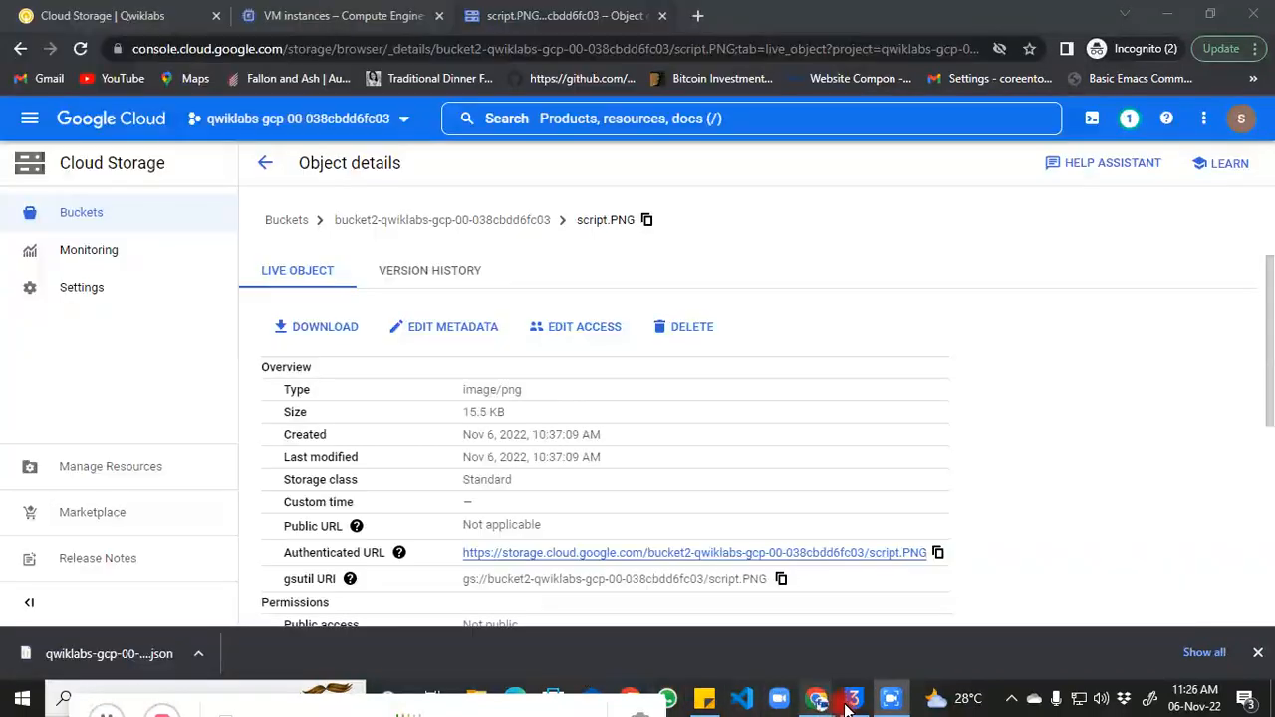
{"action": "mouse_move", "coordinate": [819, 700]}
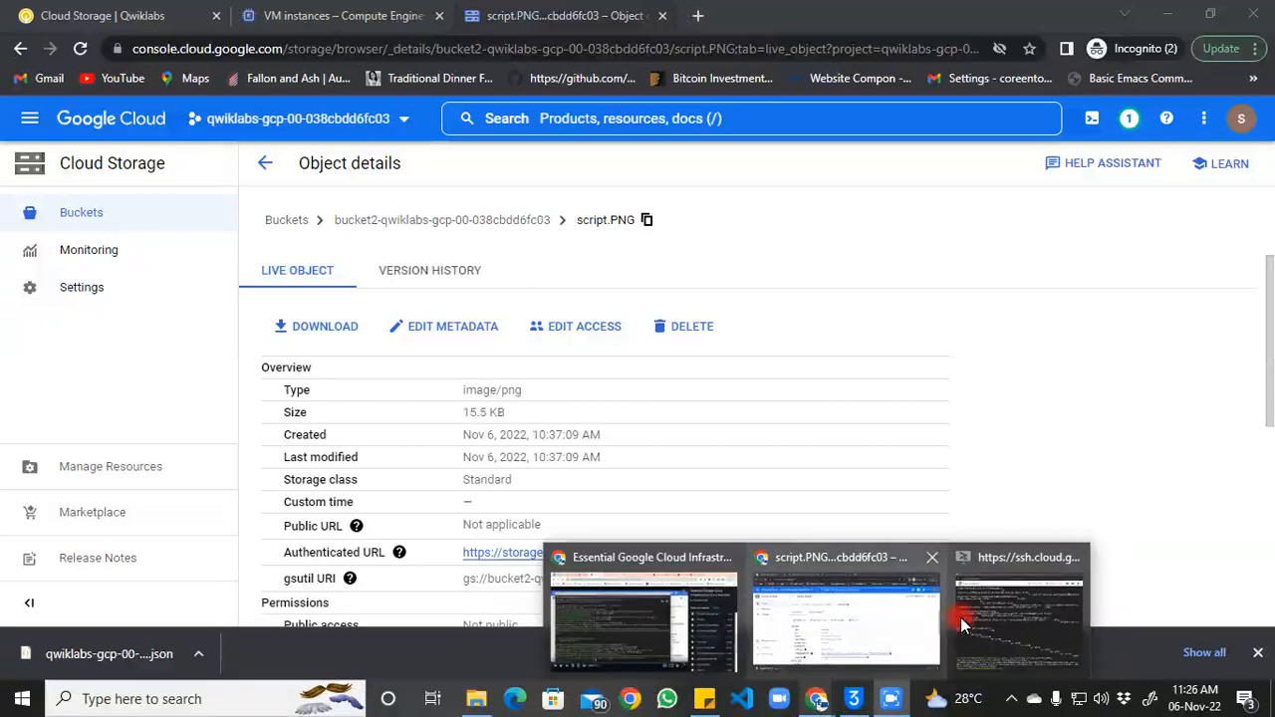
{"action": "mouse_move", "coordinate": [972, 626]}
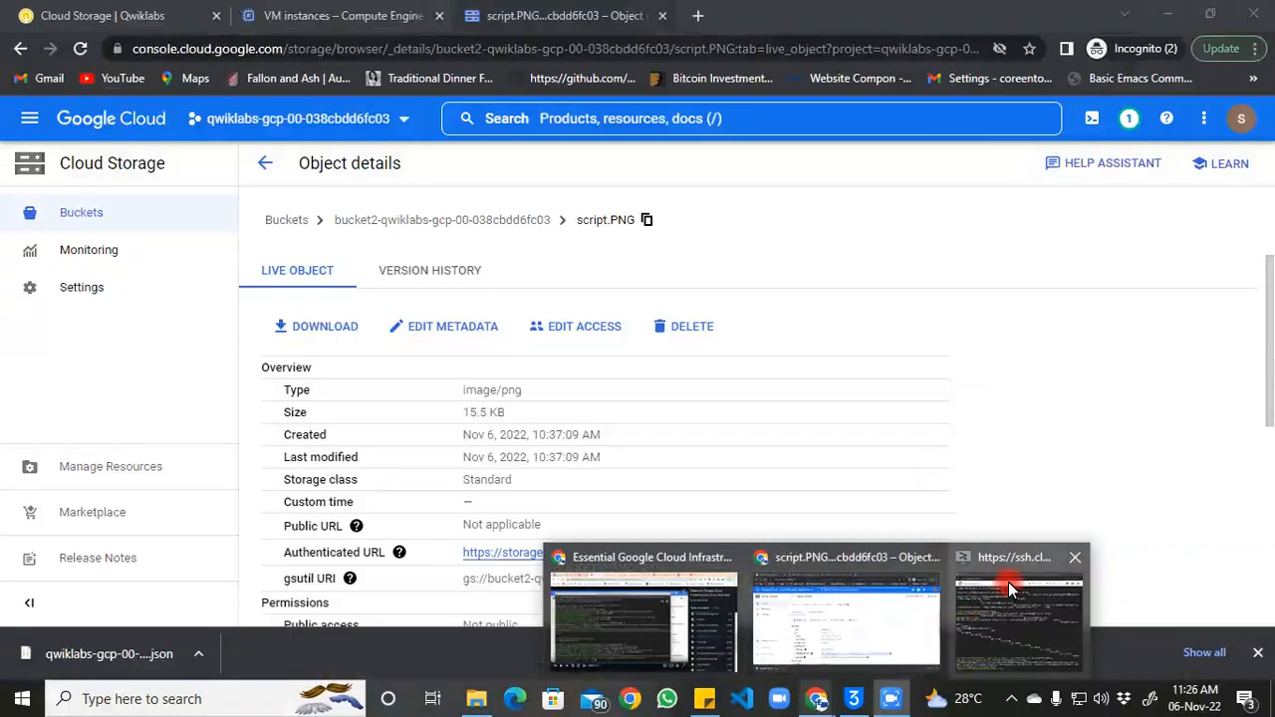
{"action": "left_click", "coordinate": [1001, 583]}
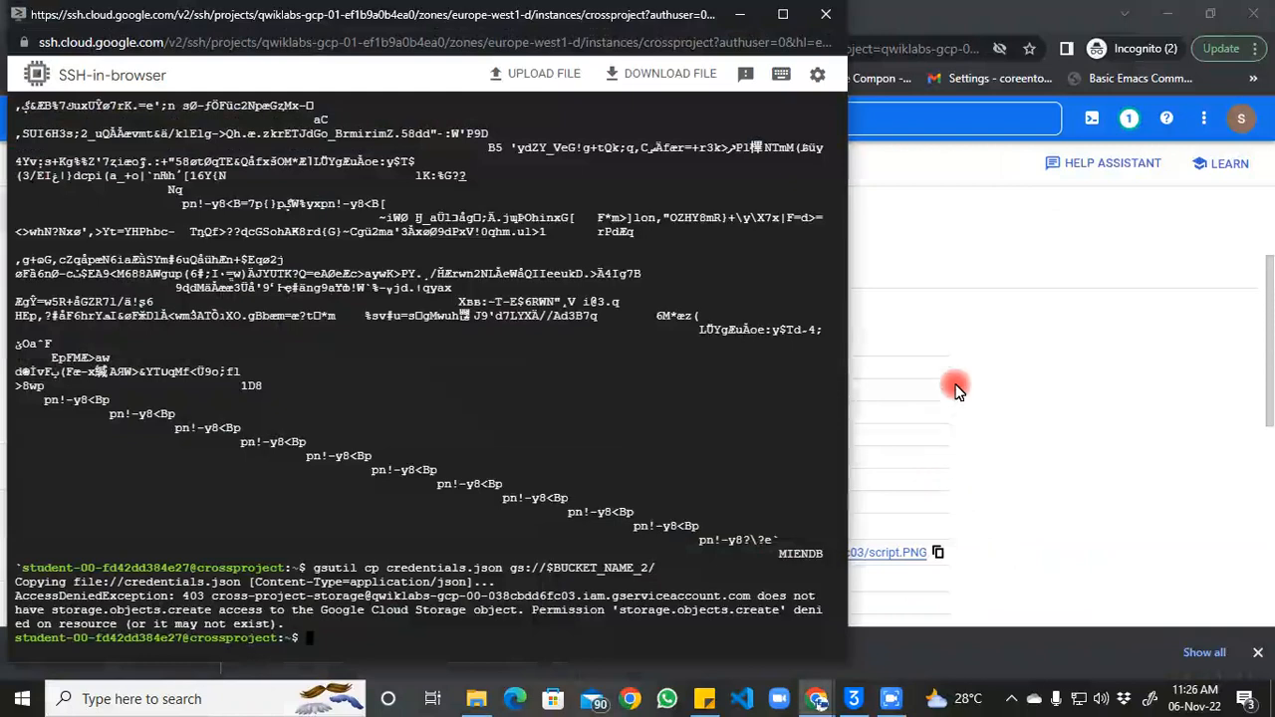
{"action": "left_click", "coordinate": [1028, 401]}
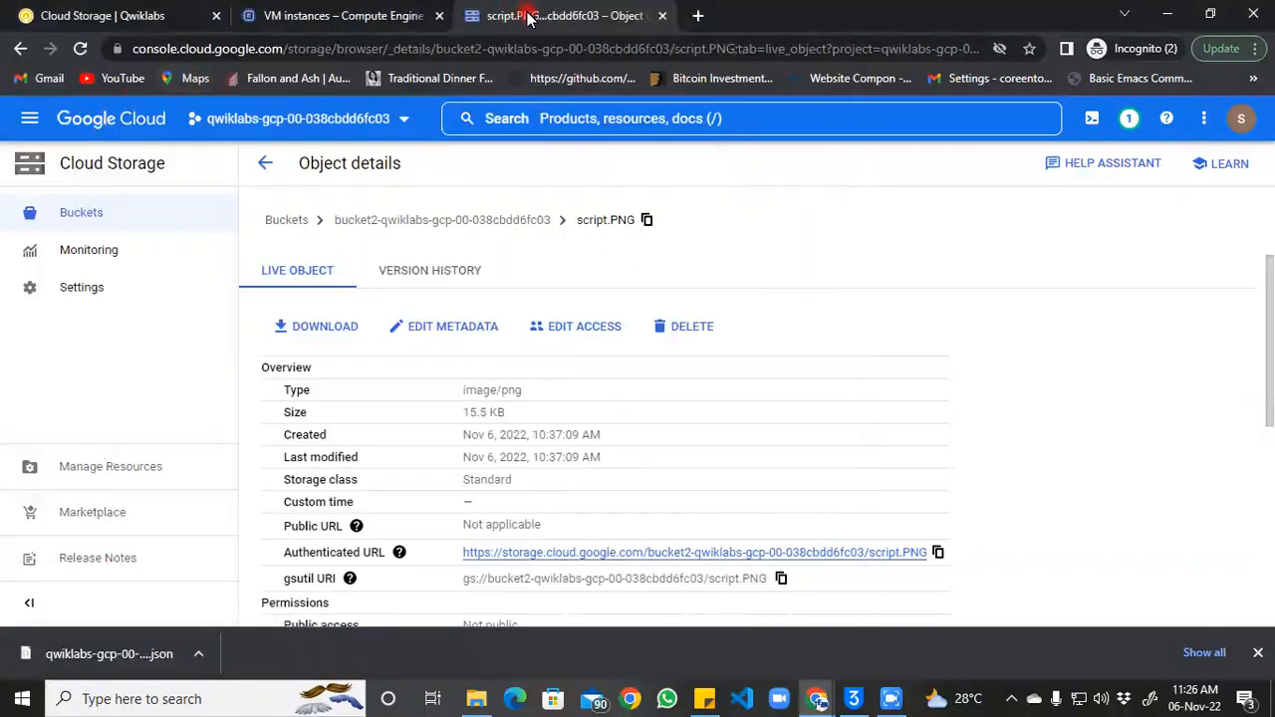
Step: Go to IAM & Admin > IAM and edit the cross-project-storage service account's principal
{"action": "left_click", "coordinate": [30, 120]}
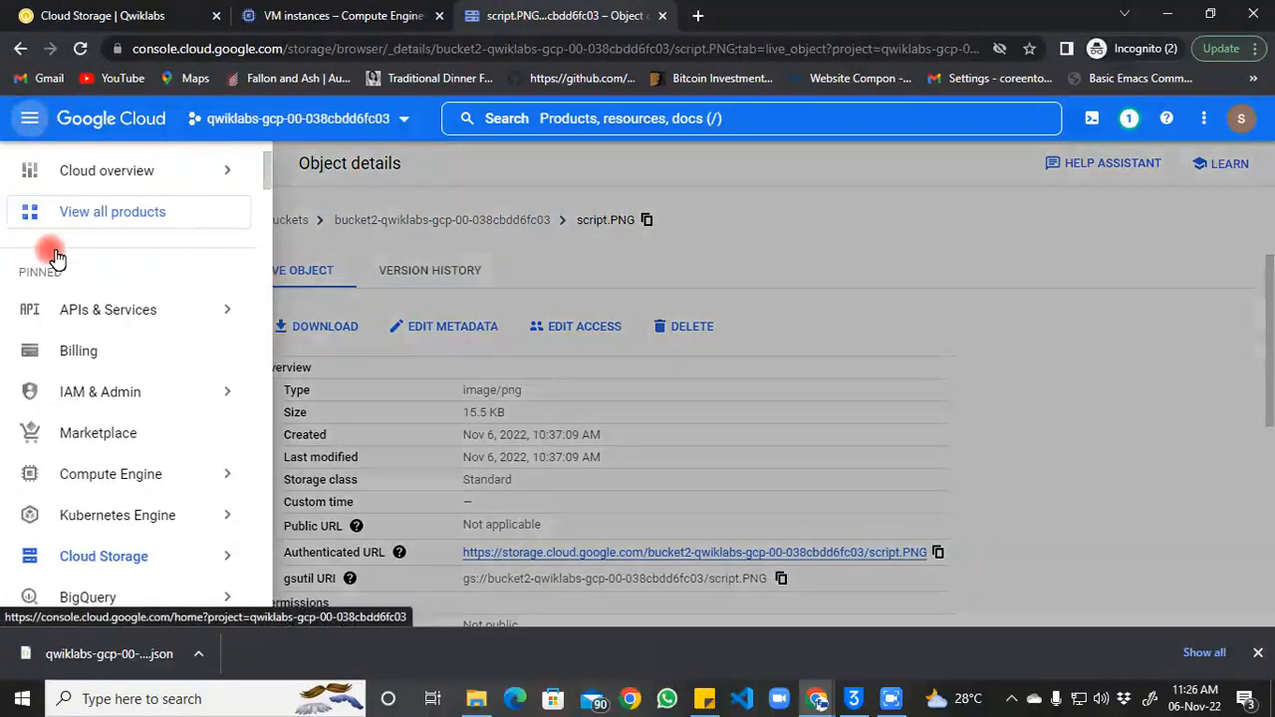
{"action": "mouse_move", "coordinate": [125, 403]}
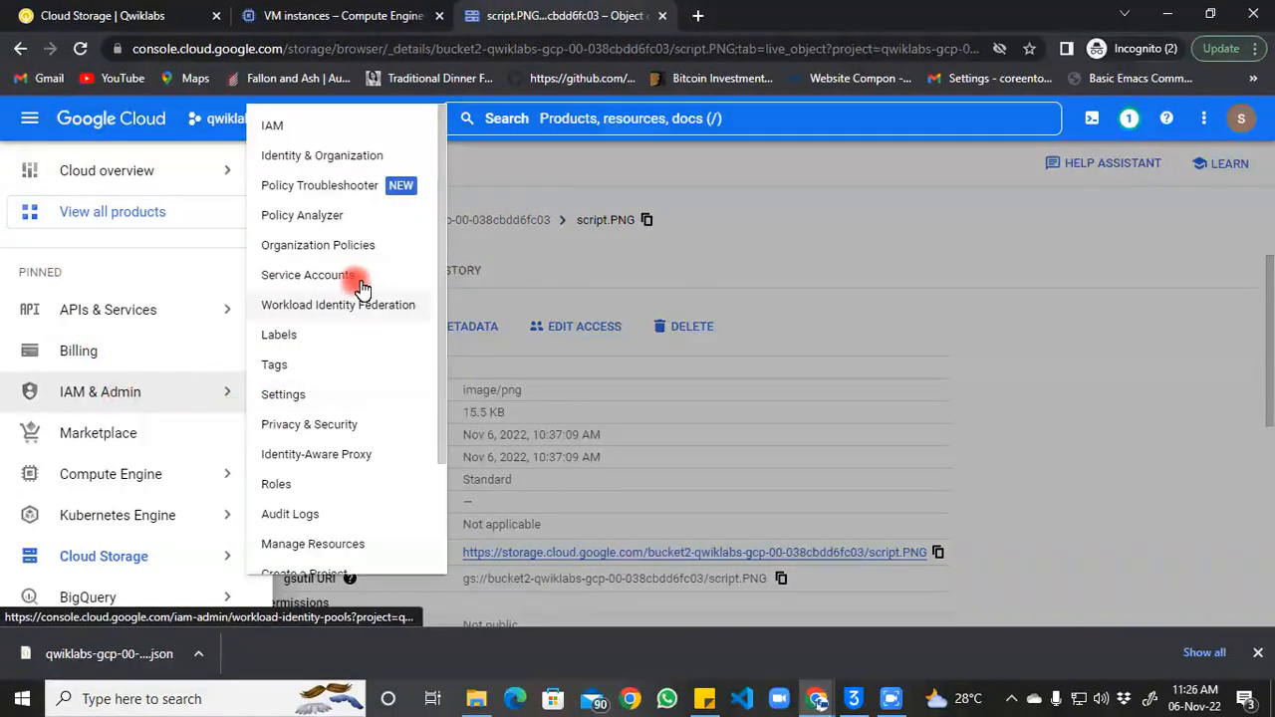
{"action": "left_click", "coordinate": [297, 134]}
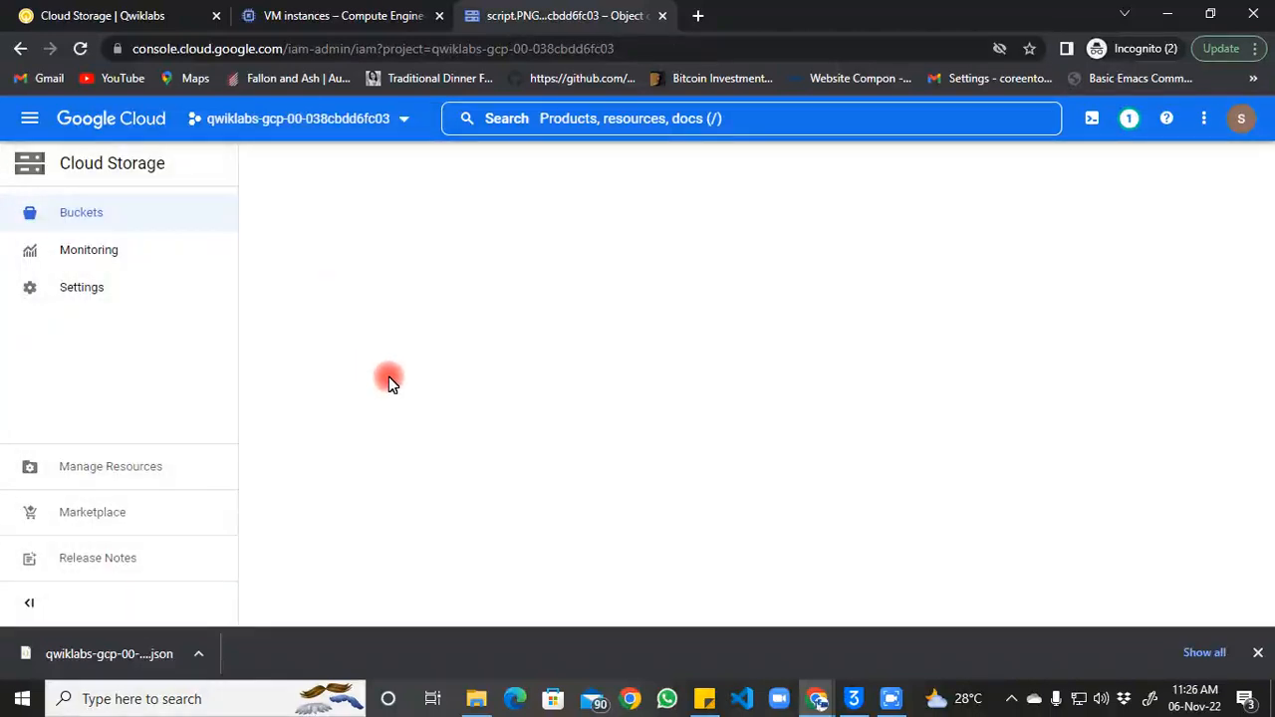
{"action": "left_click", "coordinate": [894, 700]}
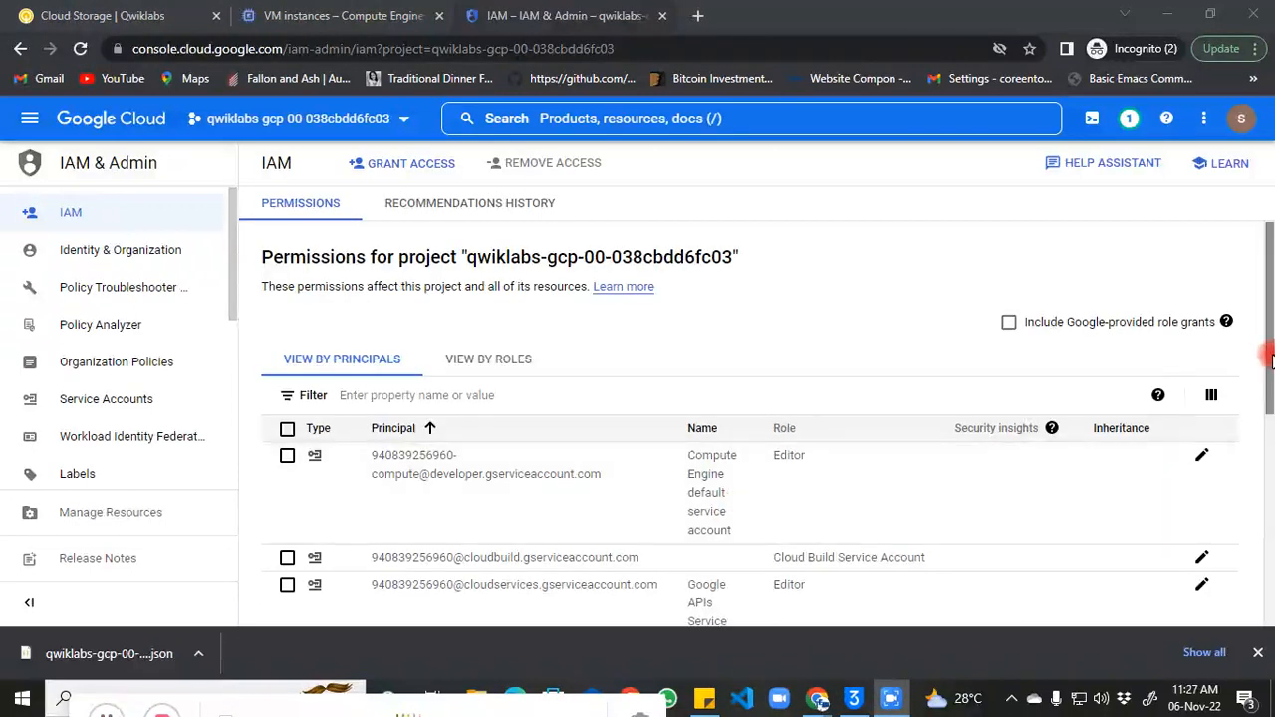
{"action": "left_click_drag", "start_coordinate": [1272, 358], "coordinate": [1270, 455]}
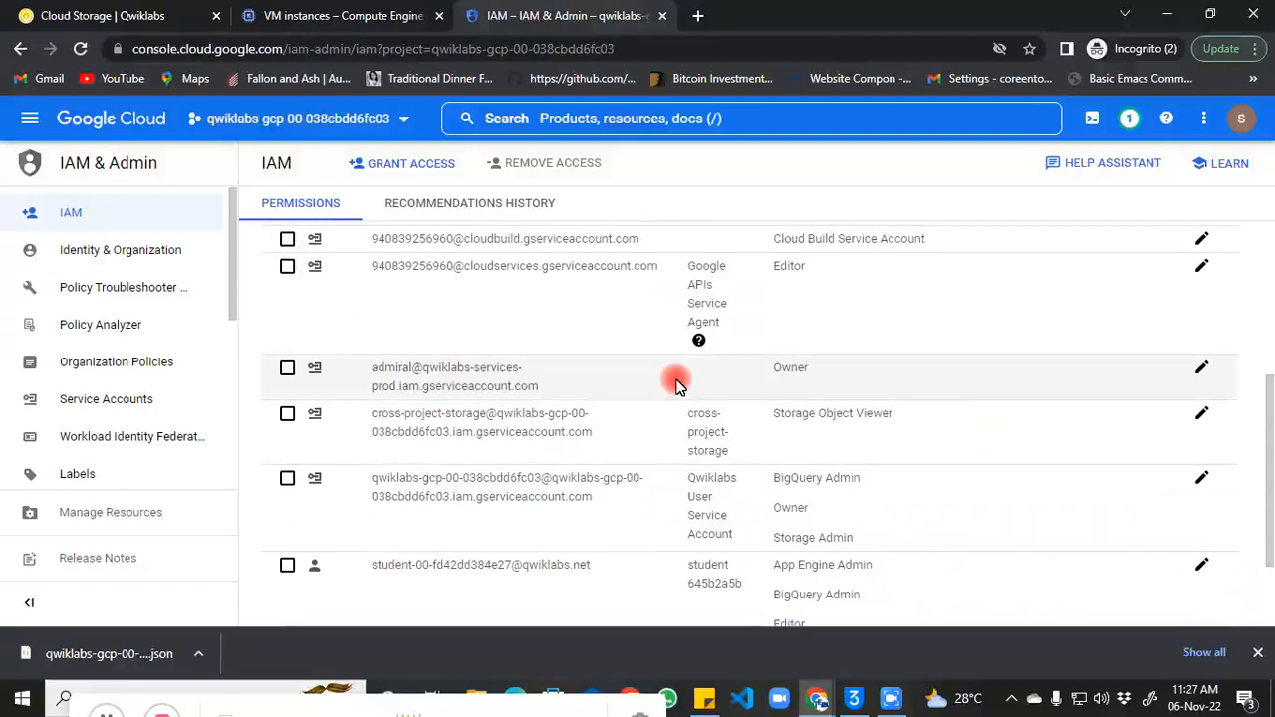
{"action": "left_click", "coordinate": [1203, 415]}
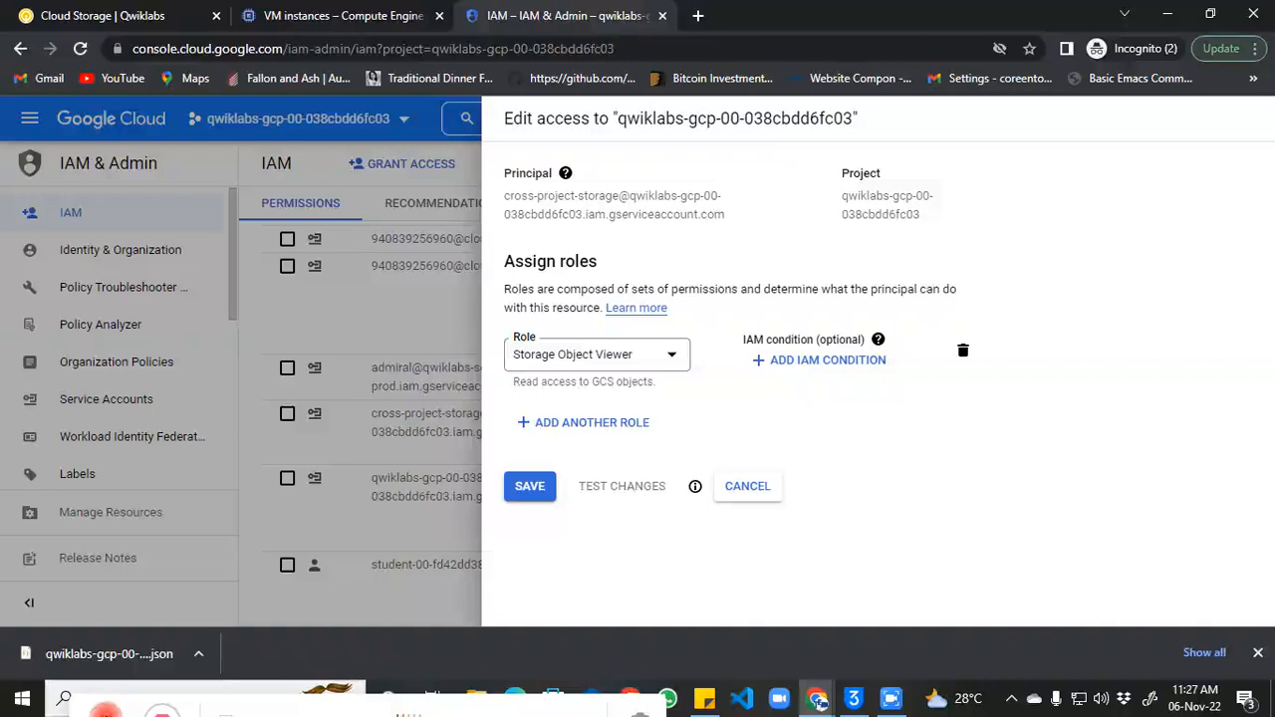
Step: Filter roles by 'storage', replace Storage Object Viewer with Storage Object Admin, and save
{"action": "left_click", "coordinate": [659, 357]}
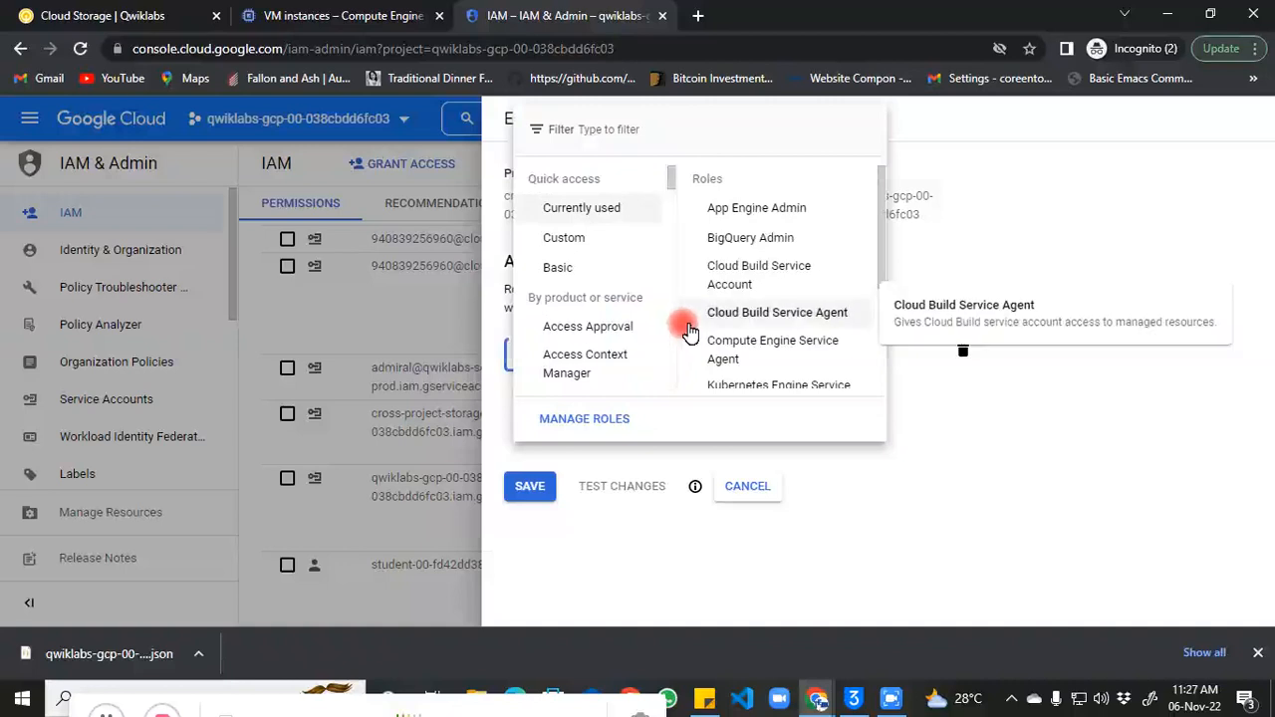
{"action": "left_click_drag", "start_coordinate": [878, 235], "coordinate": [897, 339]}
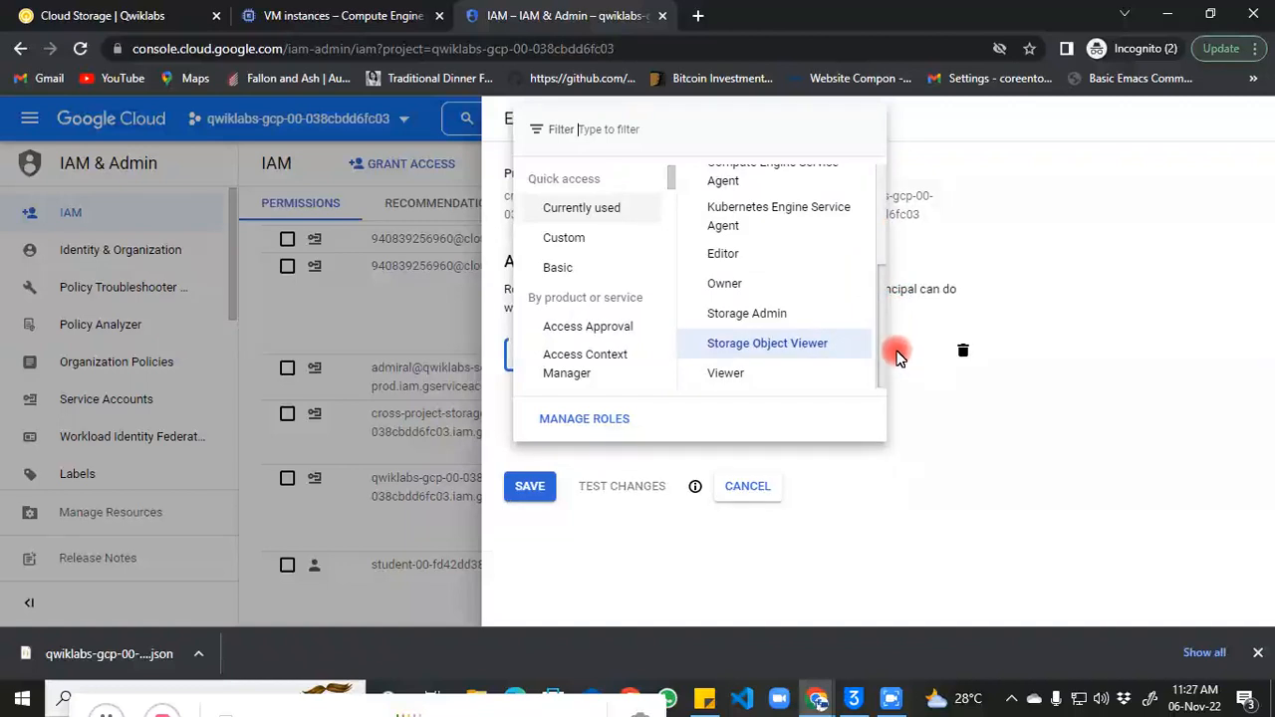
{"action": "left_click_drag", "start_coordinate": [897, 355], "coordinate": [881, 227]}
{"action": "type", "text": "stor"}
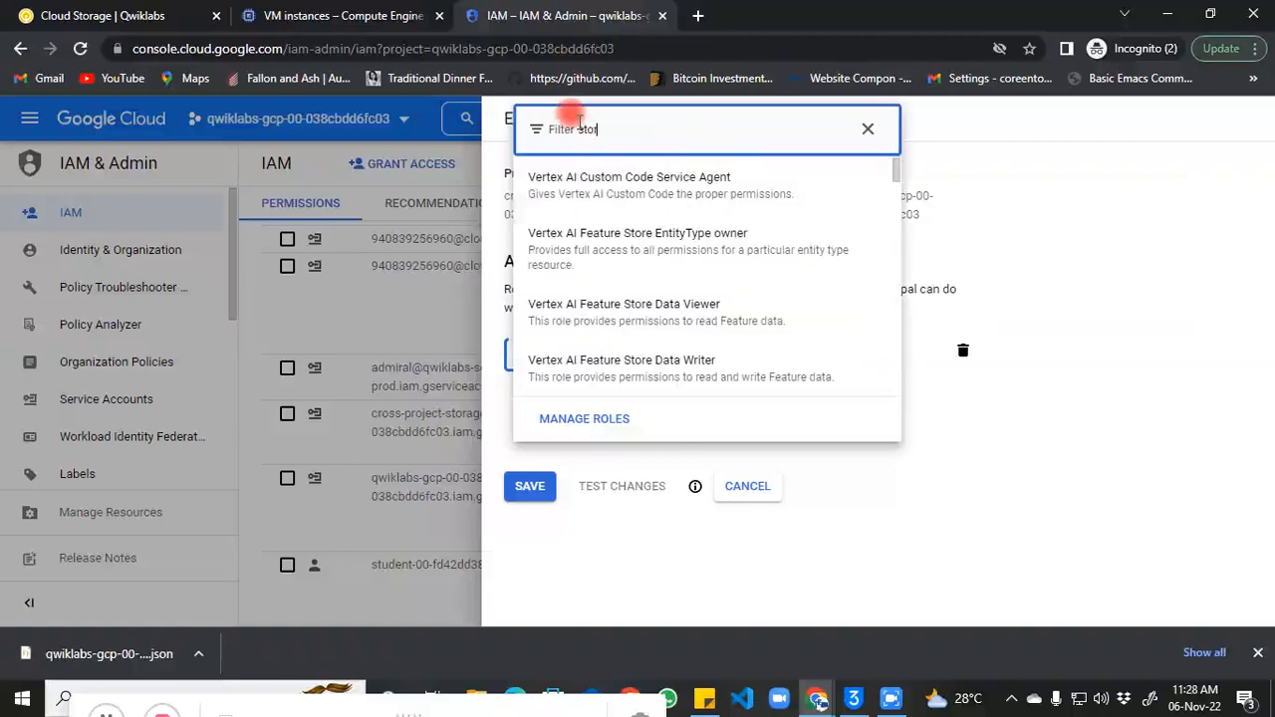
{"action": "type", "text": "age"}
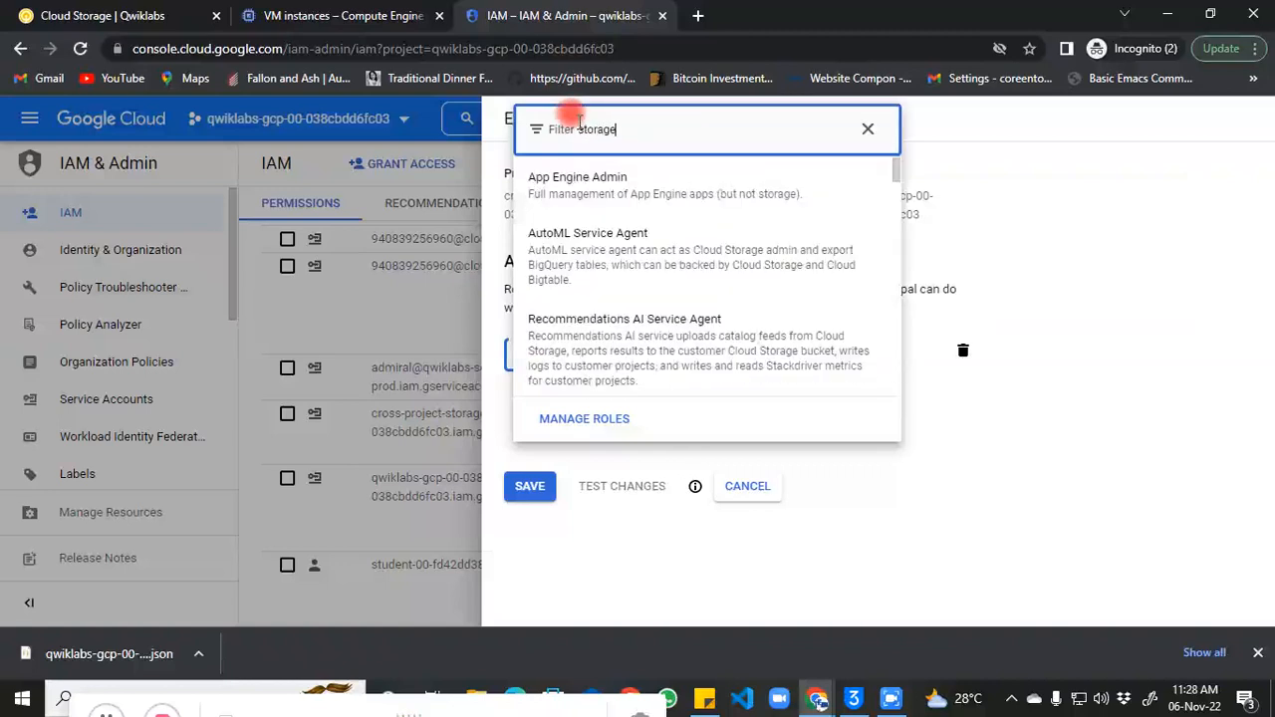
{"action": "key", "text": "Down"}
{"action": "key", "text": "Down"}
{"action": "key", "text": "Down"}
{"action": "key", "text": "Down"}
{"action": "key", "text": "Down"}
{"action": "key", "text": "Down"}
{"action": "key", "text": "Down"}
{"action": "key", "text": "Down"}
{"action": "key", "text": "Down"}
{"action": "key", "text": "Down"}
{"action": "key", "text": "Down"}
{"action": "key", "text": "Down"}
{"action": "key", "text": "Down"}
{"action": "key", "text": "Down"}
{"action": "key", "text": "Down"}
{"action": "key", "text": "Down"}
{"action": "key", "text": "Down"}
{"action": "key", "text": "Down"}
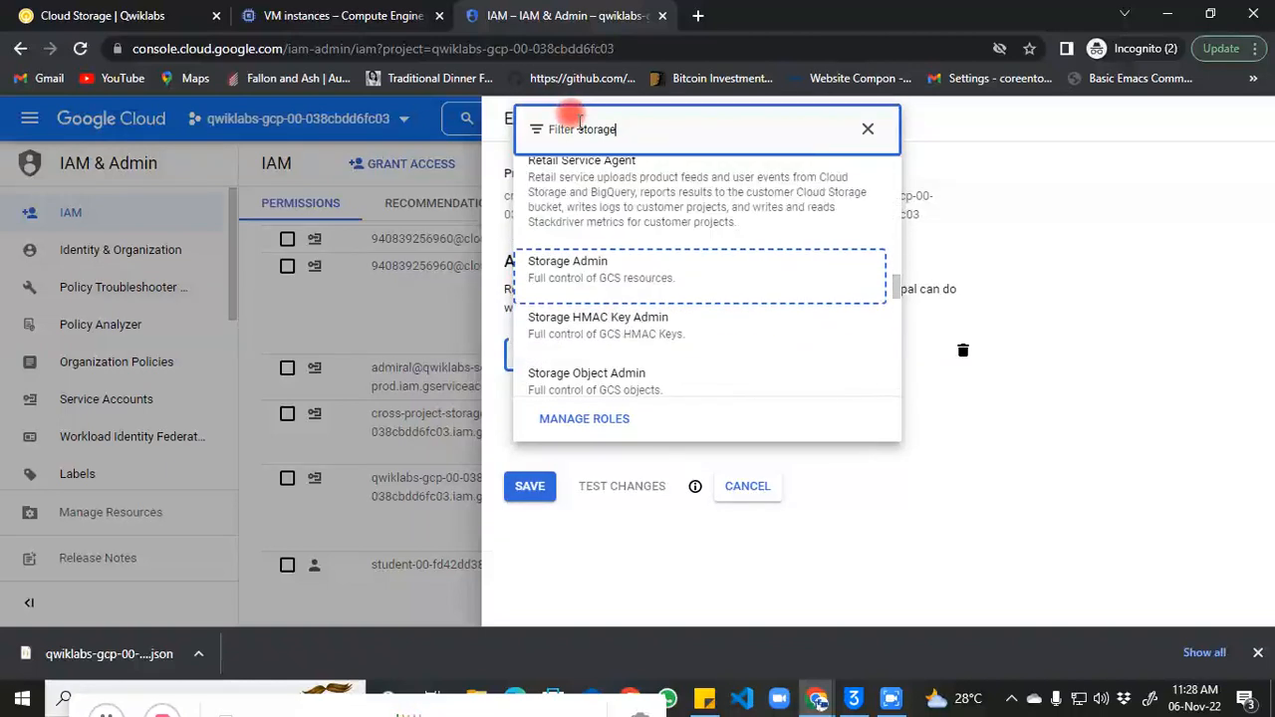
{"action": "key", "text": "Down"}
{"action": "key", "text": "Down"}
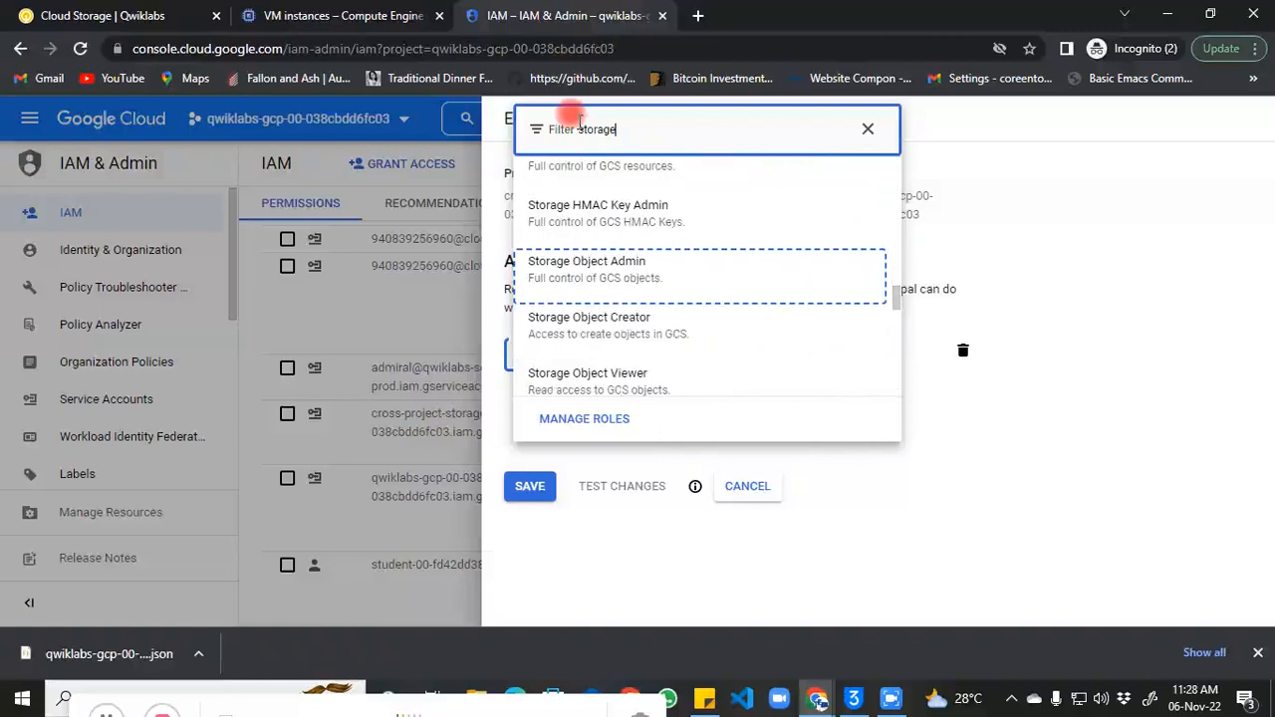
{"action": "left_click", "coordinate": [638, 263]}
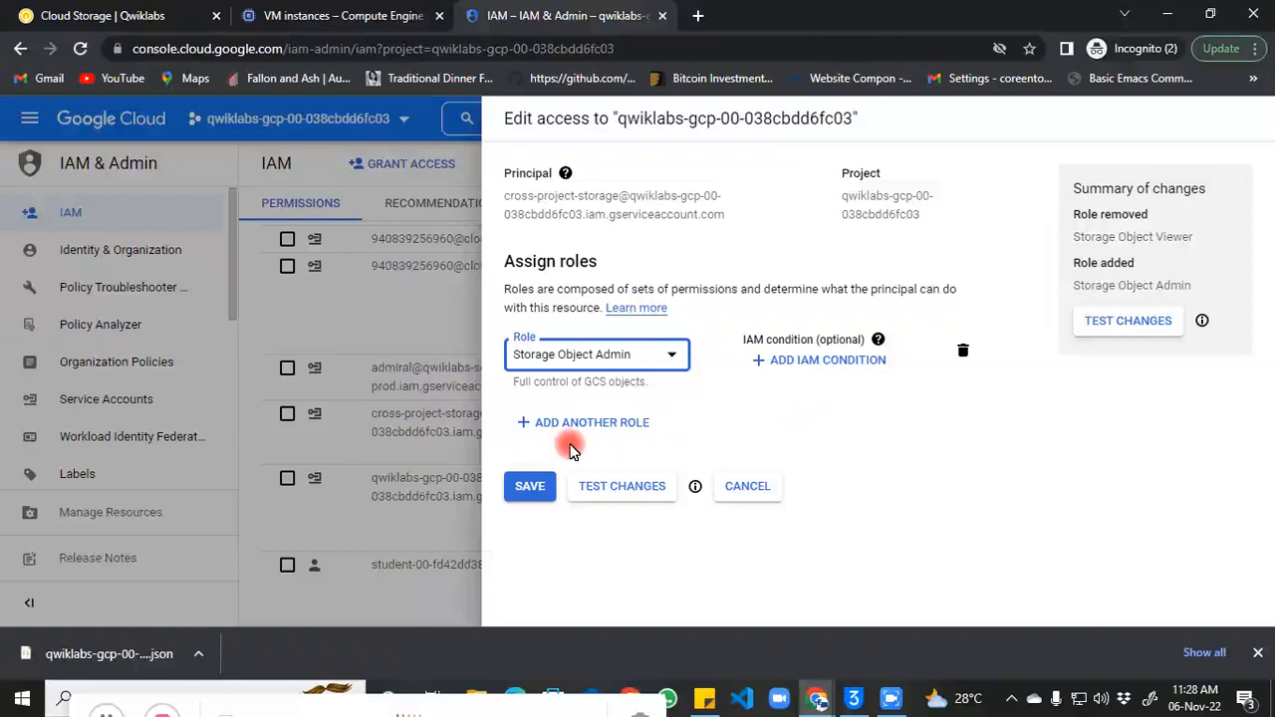
{"action": "left_click", "coordinate": [547, 496]}
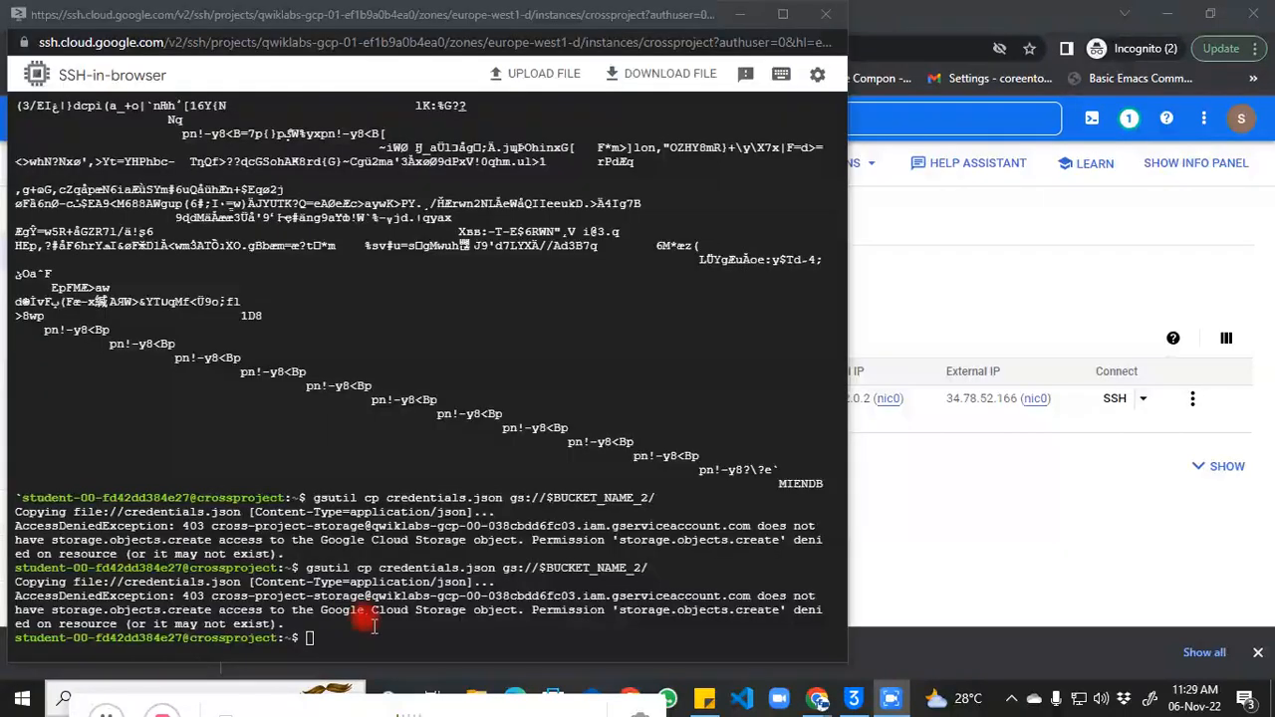
Step: Copy the earlier gsutil cp credentials.json command from the SSH terminal
{"action": "left_click", "coordinate": [354, 637]}
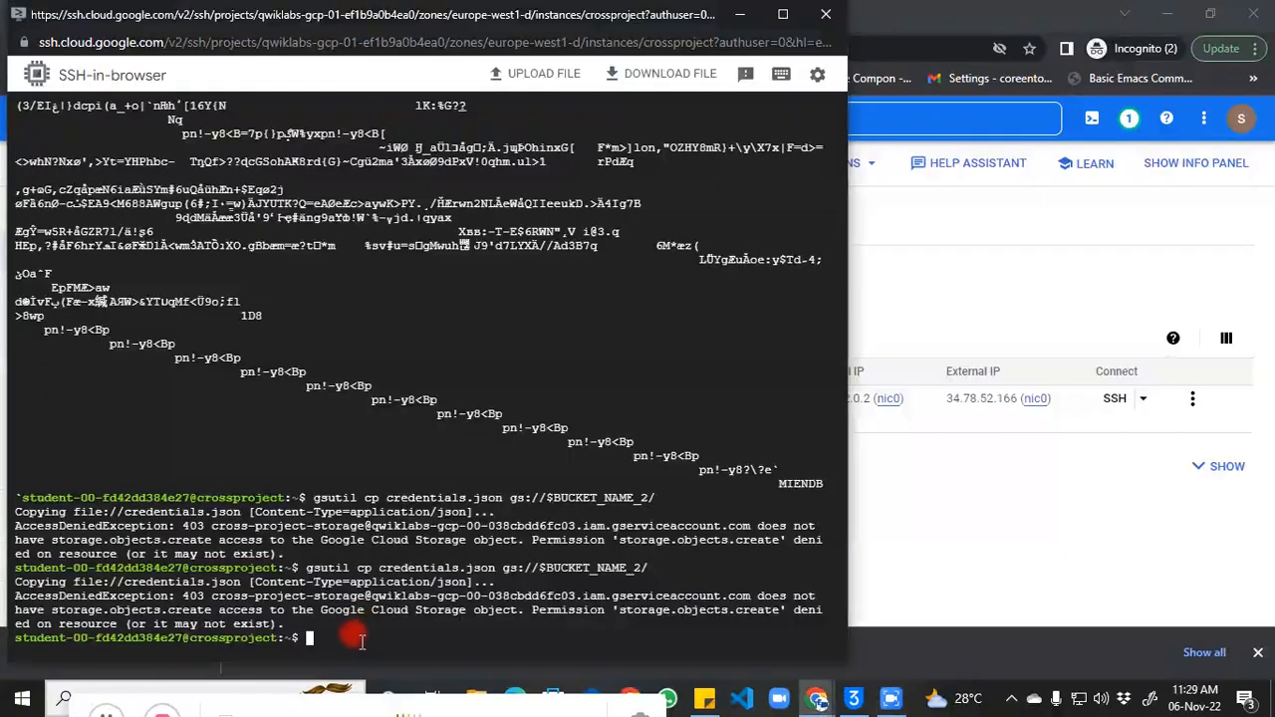
{"action": "left_click_drag", "start_coordinate": [297, 563], "coordinate": [646, 566]}
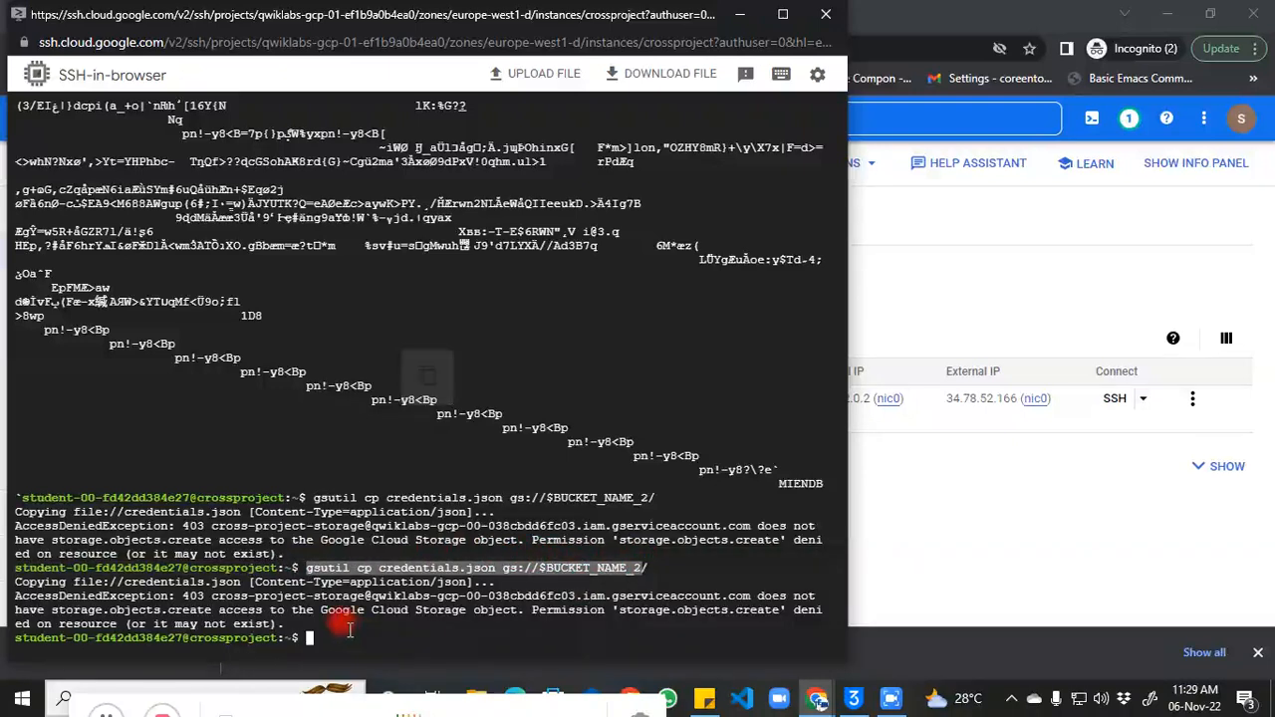
{"action": "left_click", "coordinate": [336, 624]}
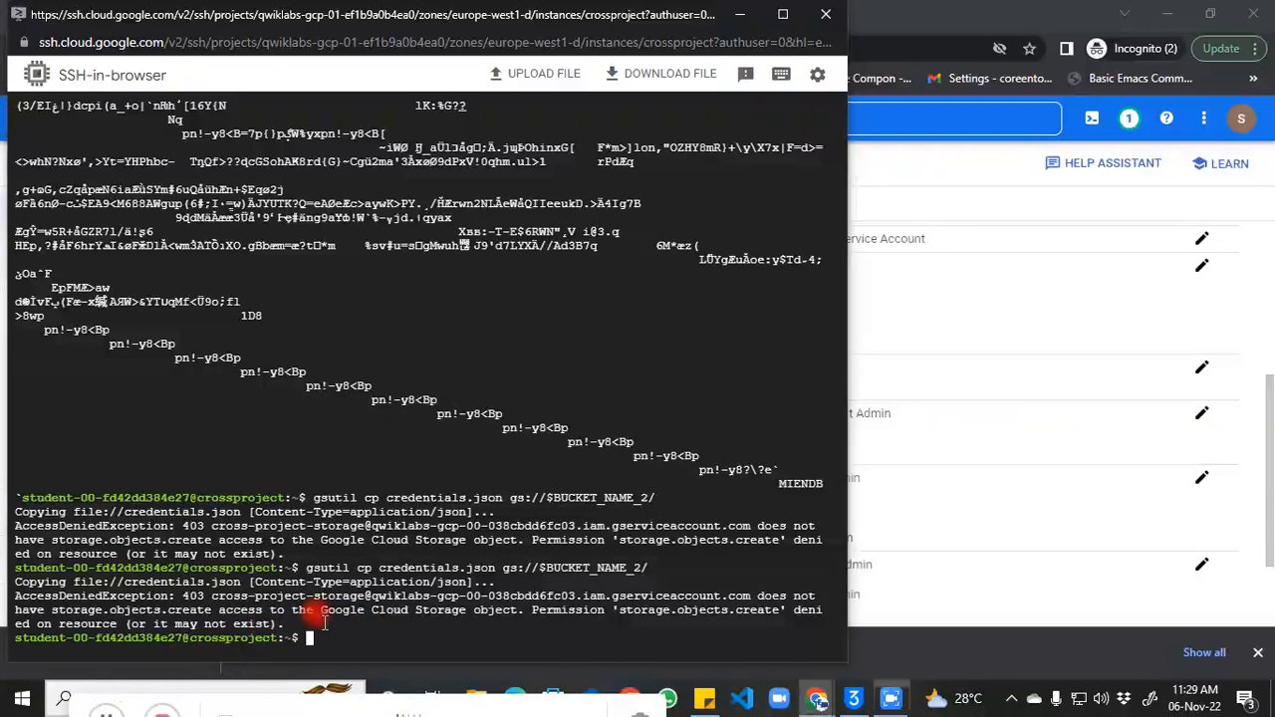
{"action": "left_click", "coordinate": [312, 637]}
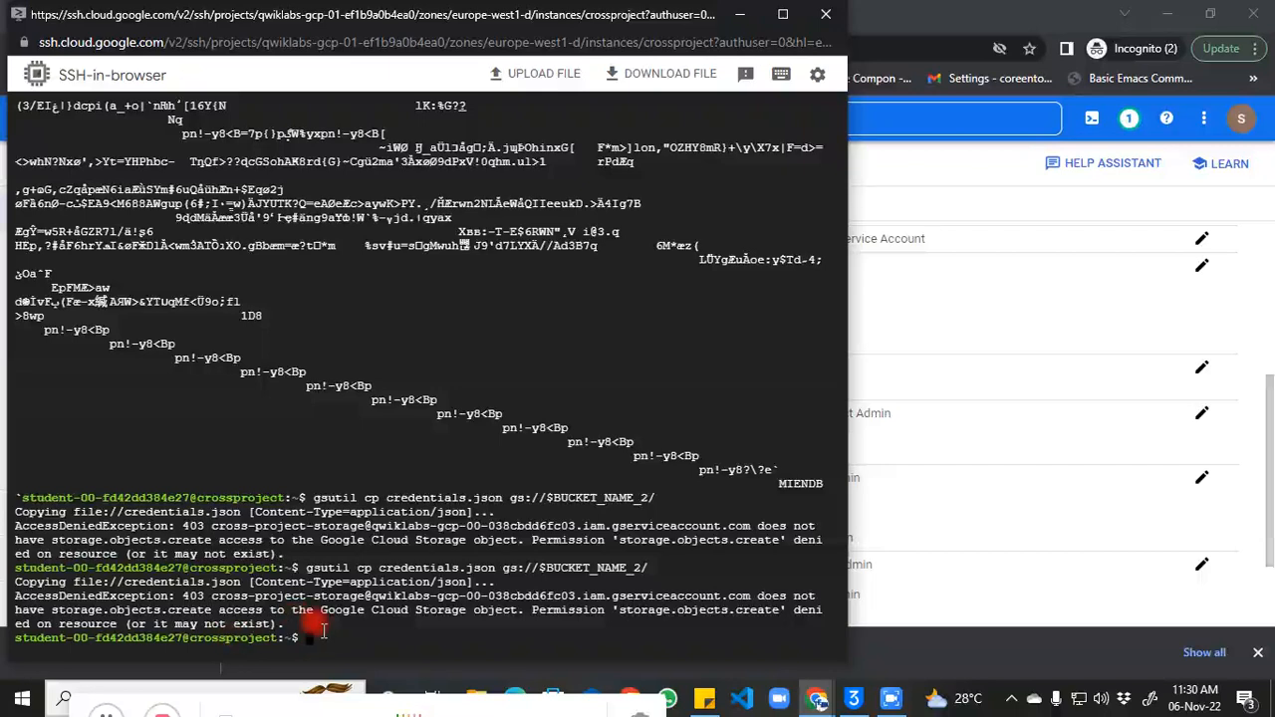
Step: Run exit to close the SSH session on the crossproject VM
{"action": "left_click", "coordinate": [106, 712]}
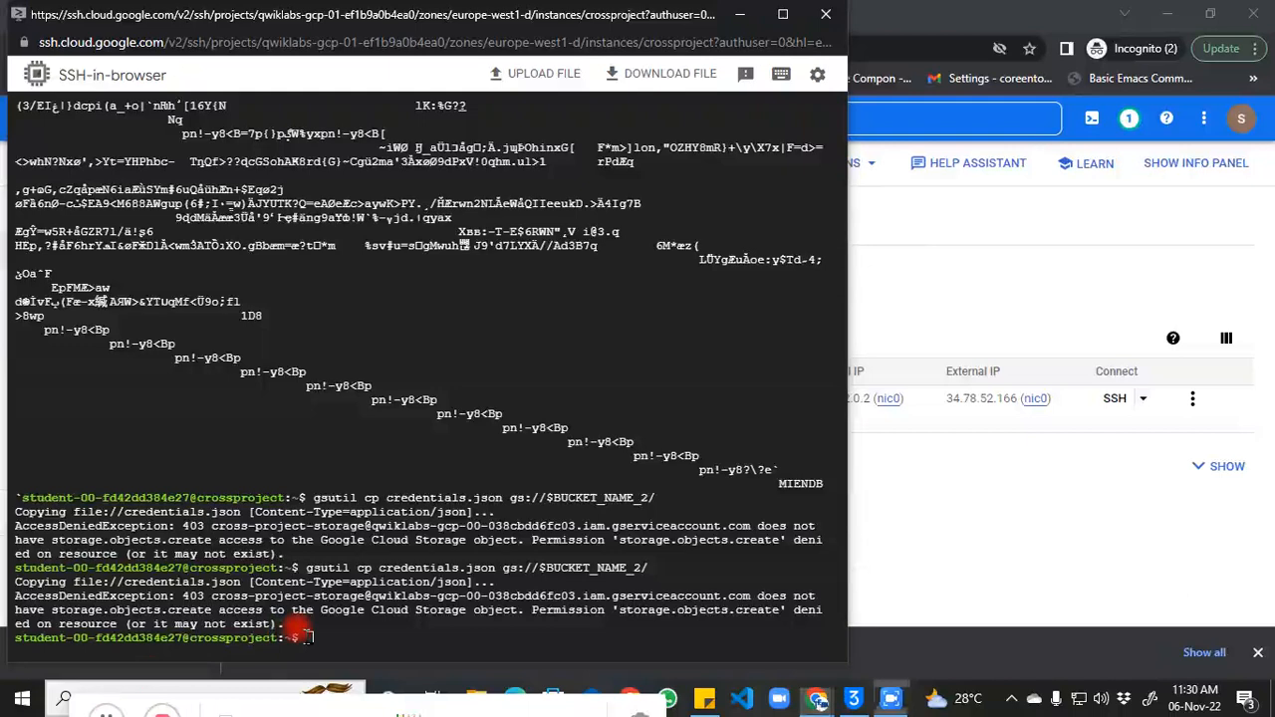
{"action": "left_click", "coordinate": [304, 636]}
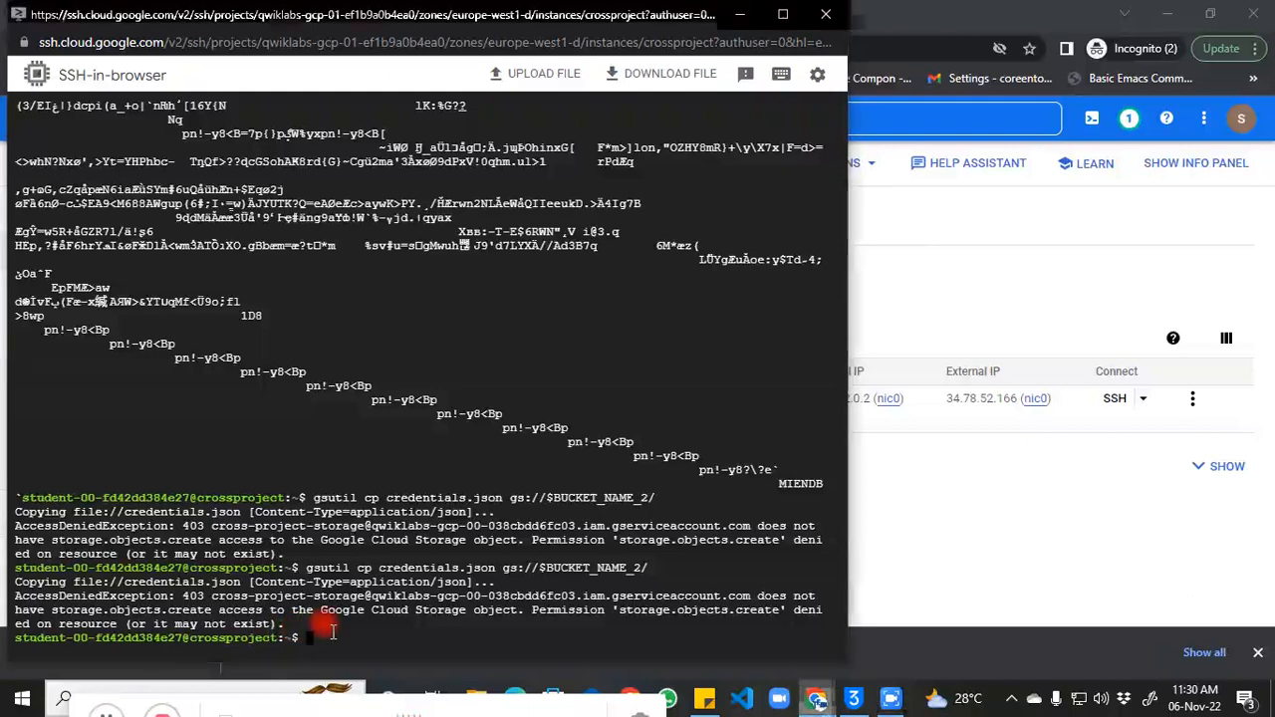
{"action": "type", "text": "exit"}
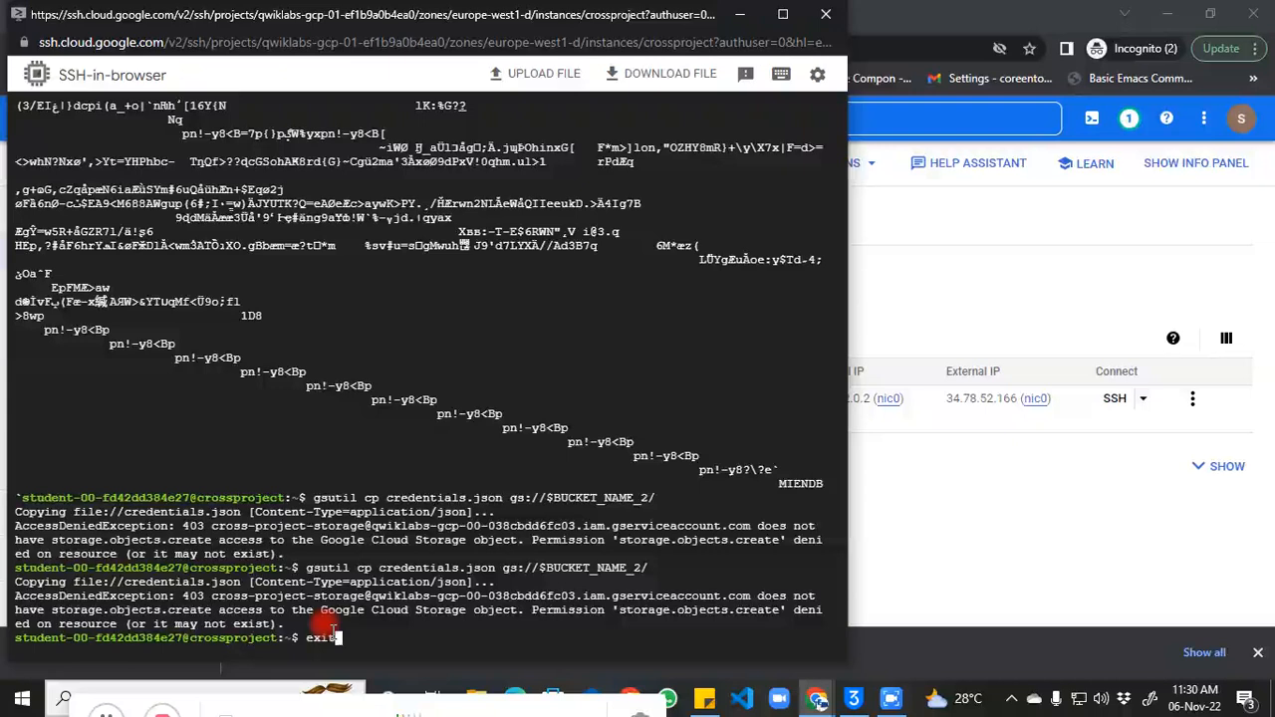
{"action": "key", "text": "Return"}
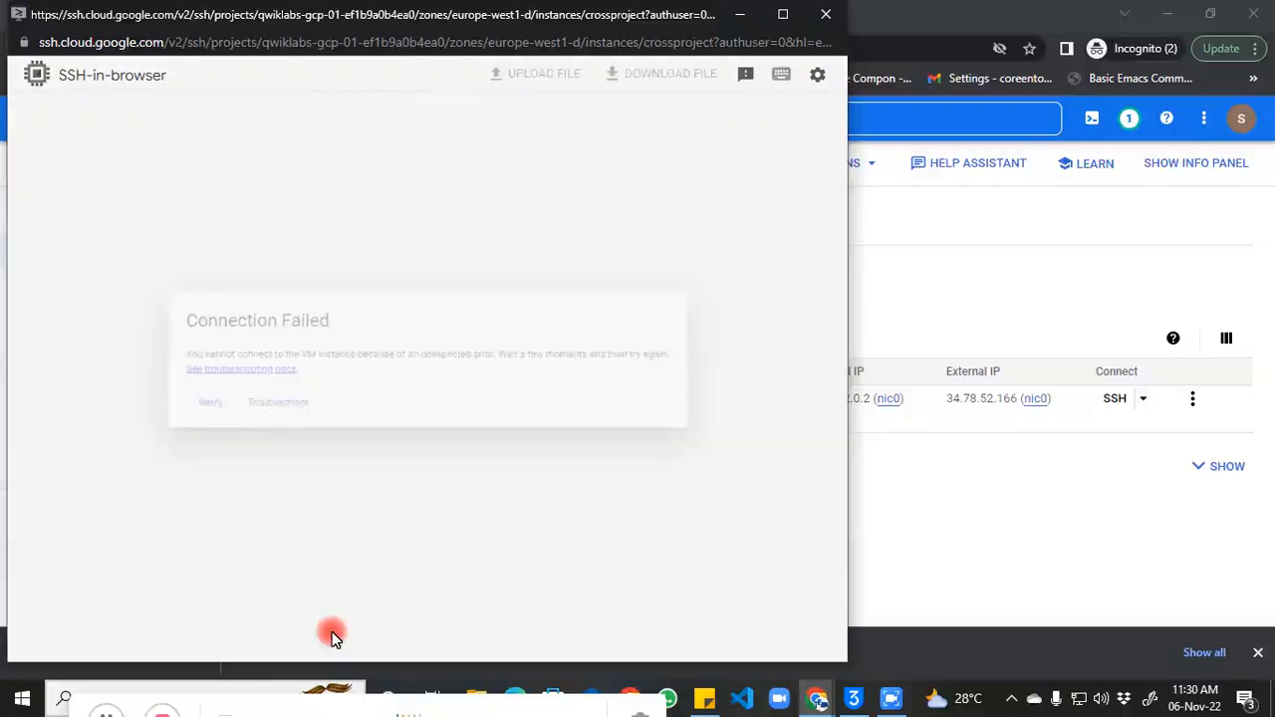